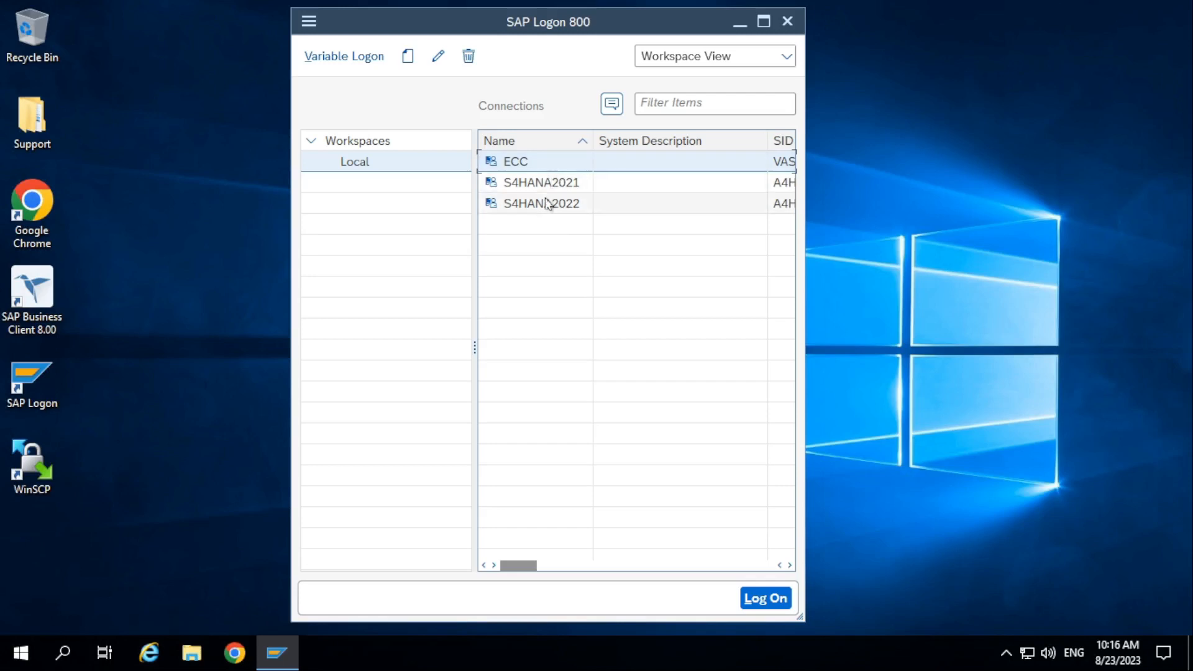
Open the logon screen of the S4HANA2021 connection.
{"action": "left_click", "coordinate": [546, 204]}
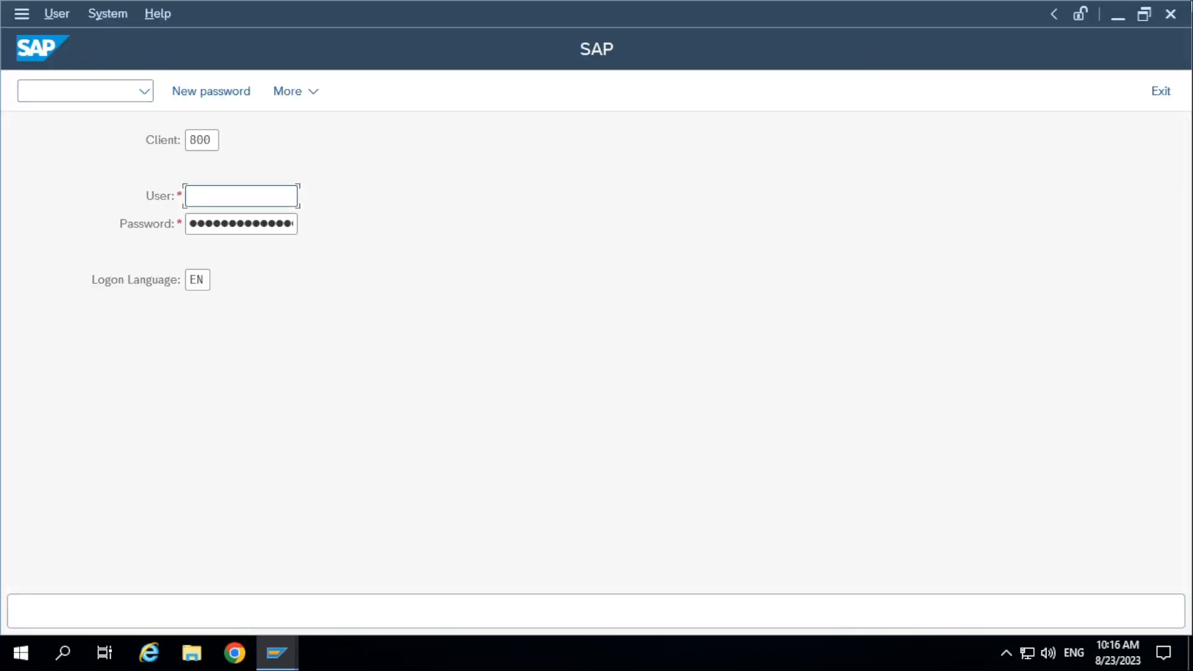
{"action": "left_click", "coordinate": [1171, 14]}
{"action": "left_click", "coordinate": [549, 186]}
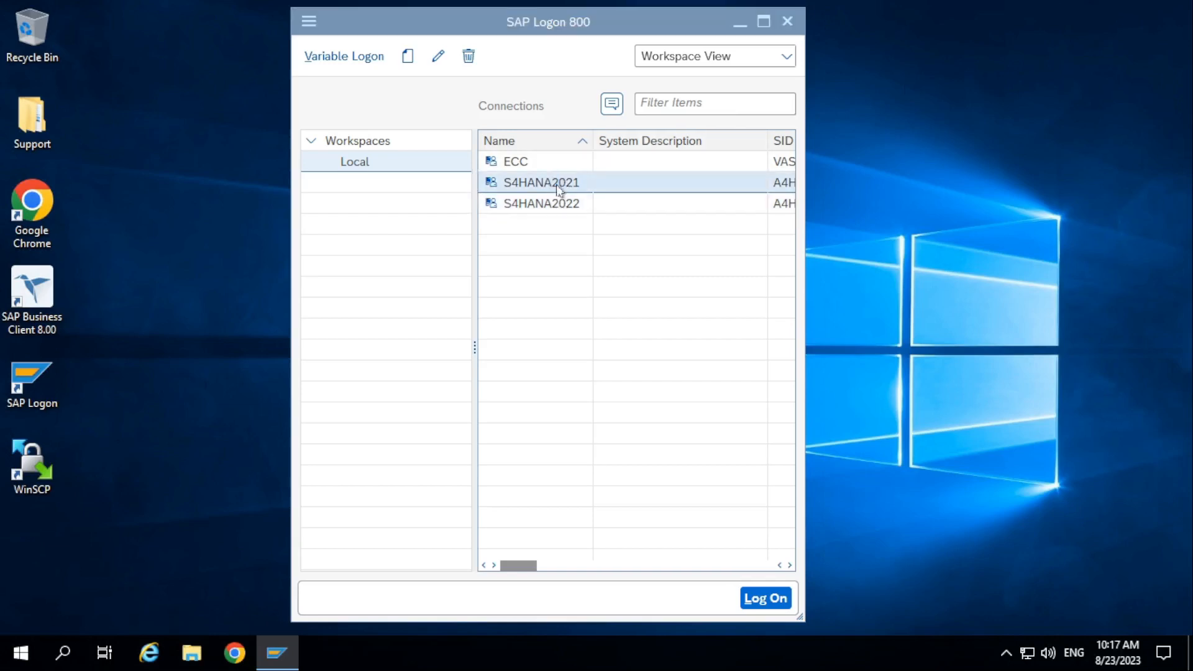
{"action": "double_click", "coordinate": [559, 190]}
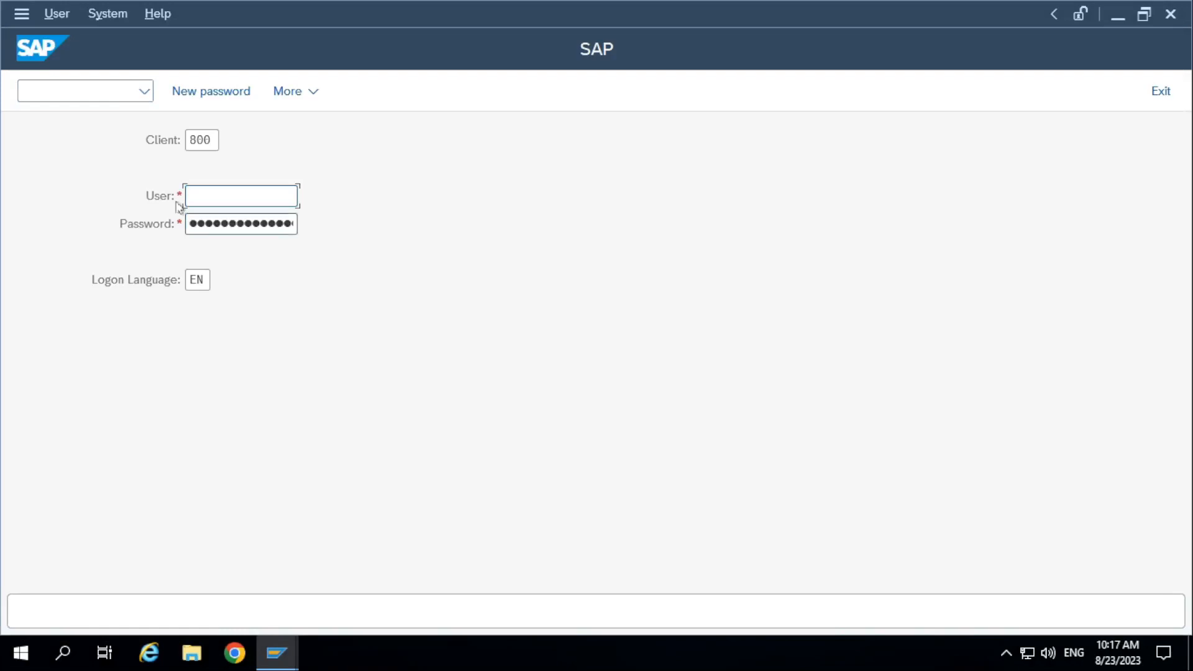
Log on to client 800 with the saved user name and the account password.
{"action": "left_click", "coordinate": [217, 189]}
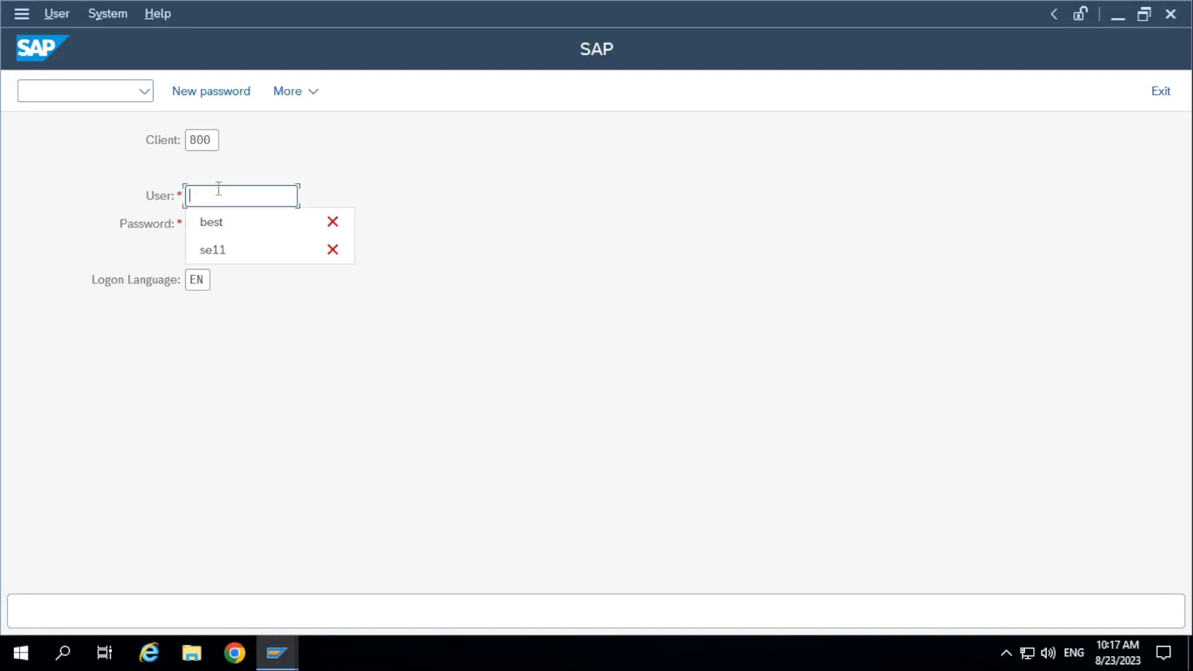
{"action": "left_click", "coordinate": [214, 224]}
{"action": "type", "text": "●●●●●●●"}
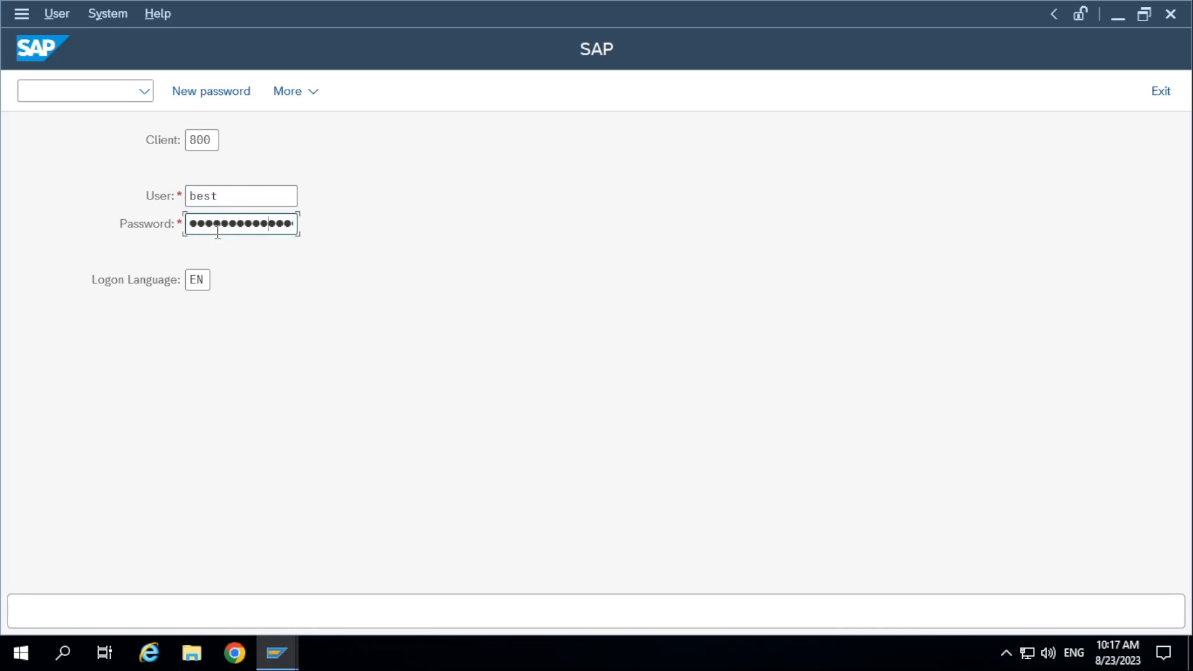
{"action": "key", "text": "Return"}
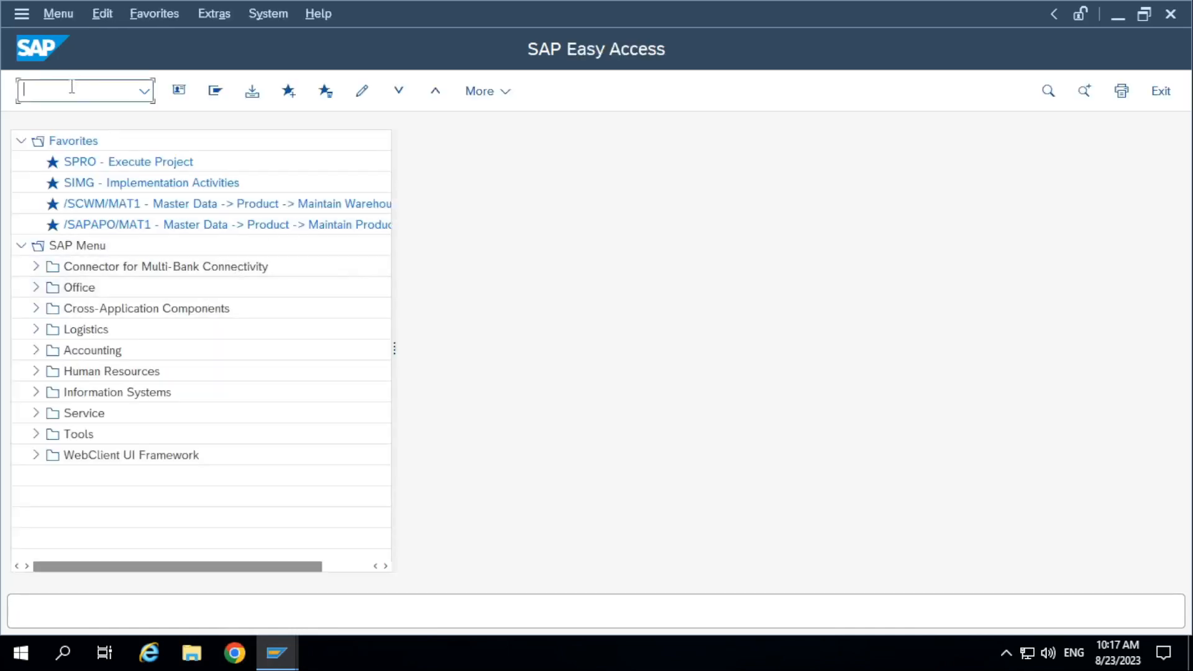
Start transaction se11 and display the database table ZDEMO10A_EMP.
{"action": "type", "text": "se11"}
{"action": "key", "text": "Return"}
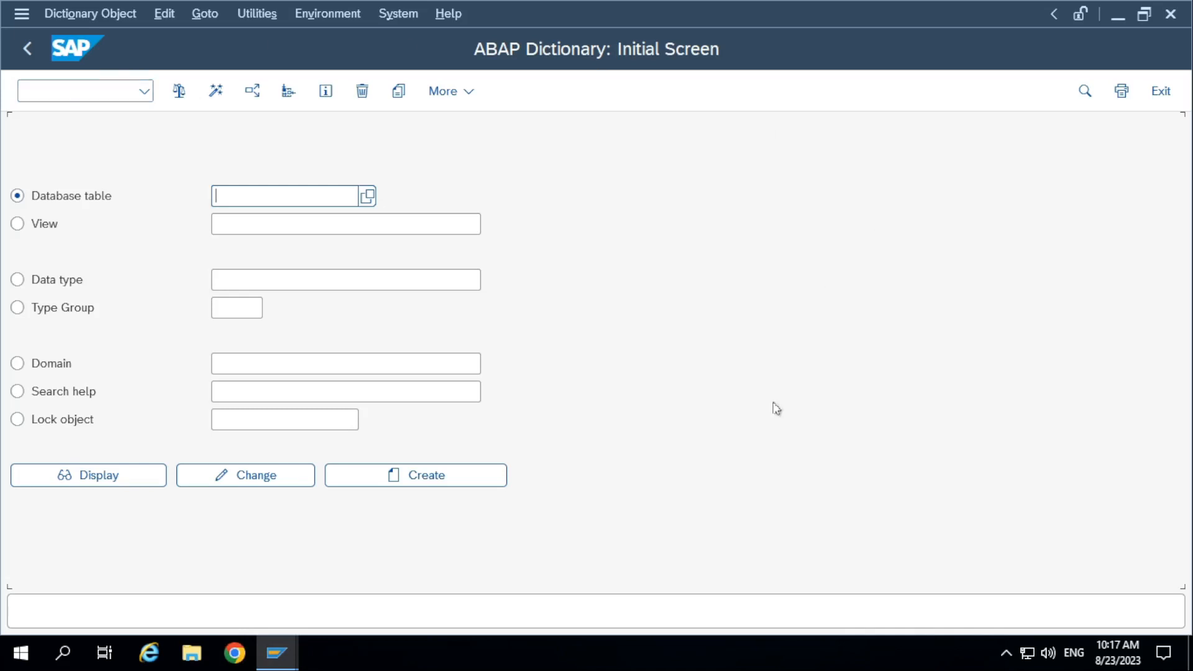
{"action": "left_click", "coordinate": [234, 192]}
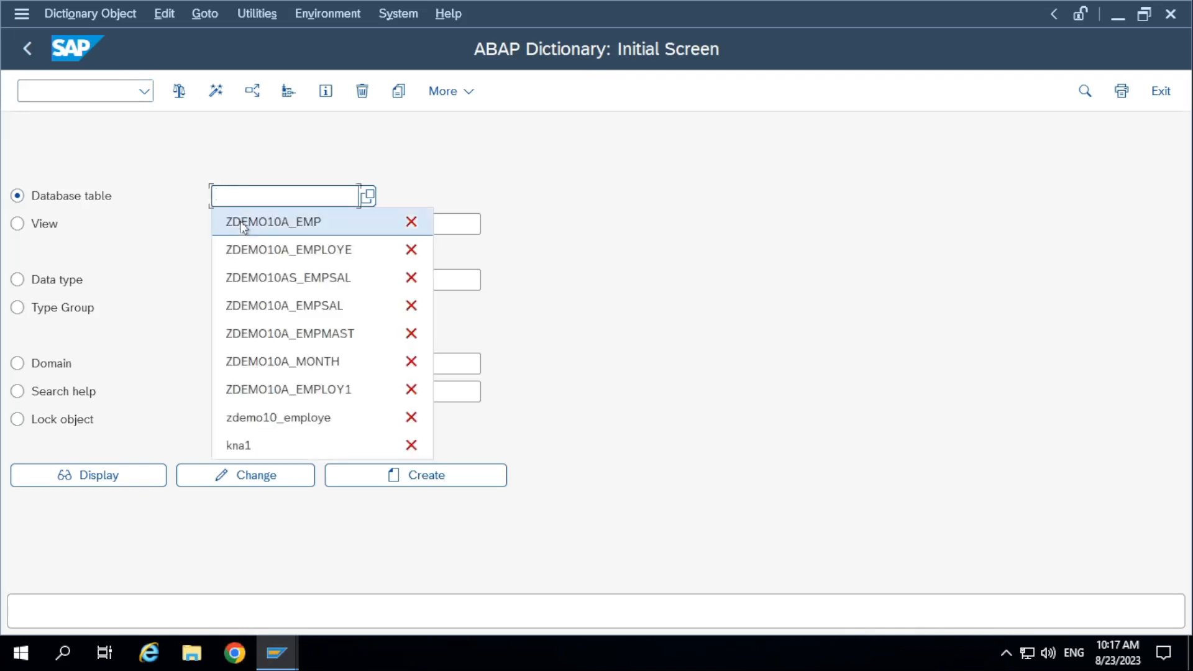
{"action": "left_click", "coordinate": [242, 224]}
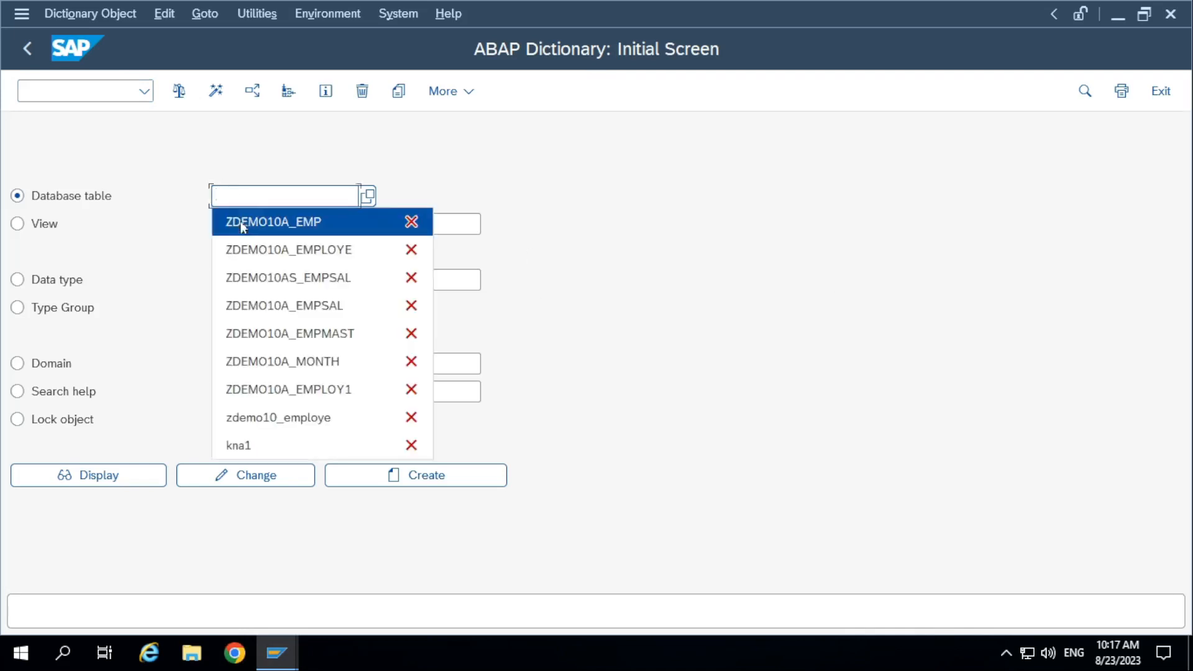
{"action": "left_click", "coordinate": [68, 475]}
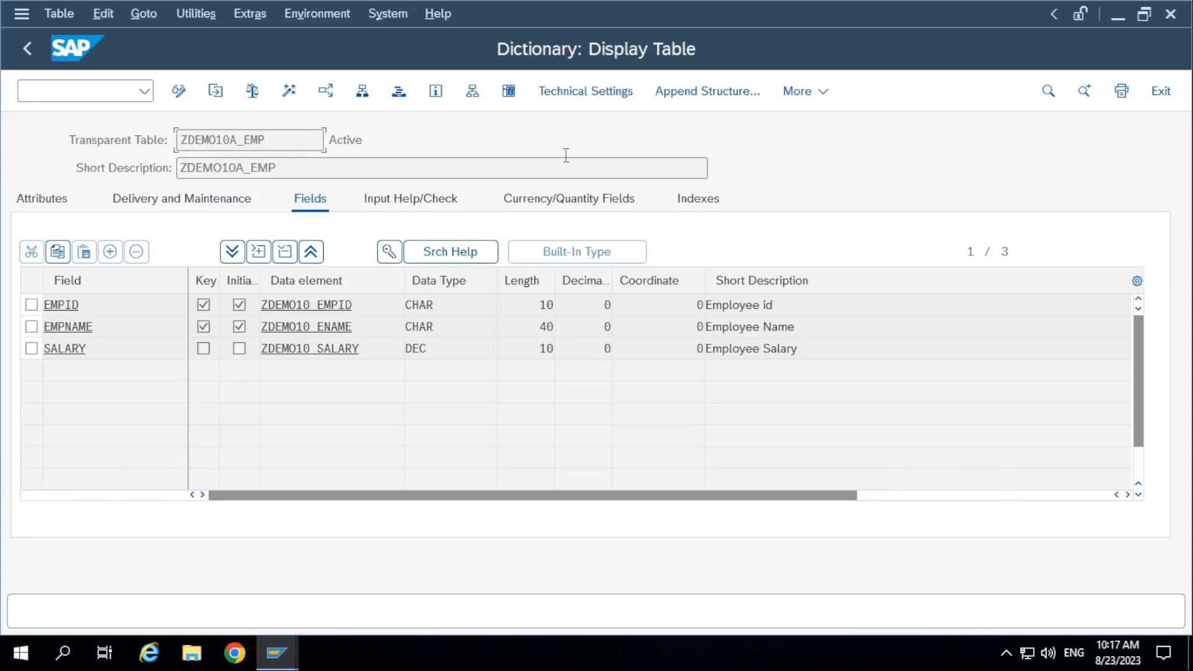
Return to the dictionary's initial screen and display the database table ZDEMO10A_EMPLOYE.
{"action": "left_click", "coordinate": [27, 48]}
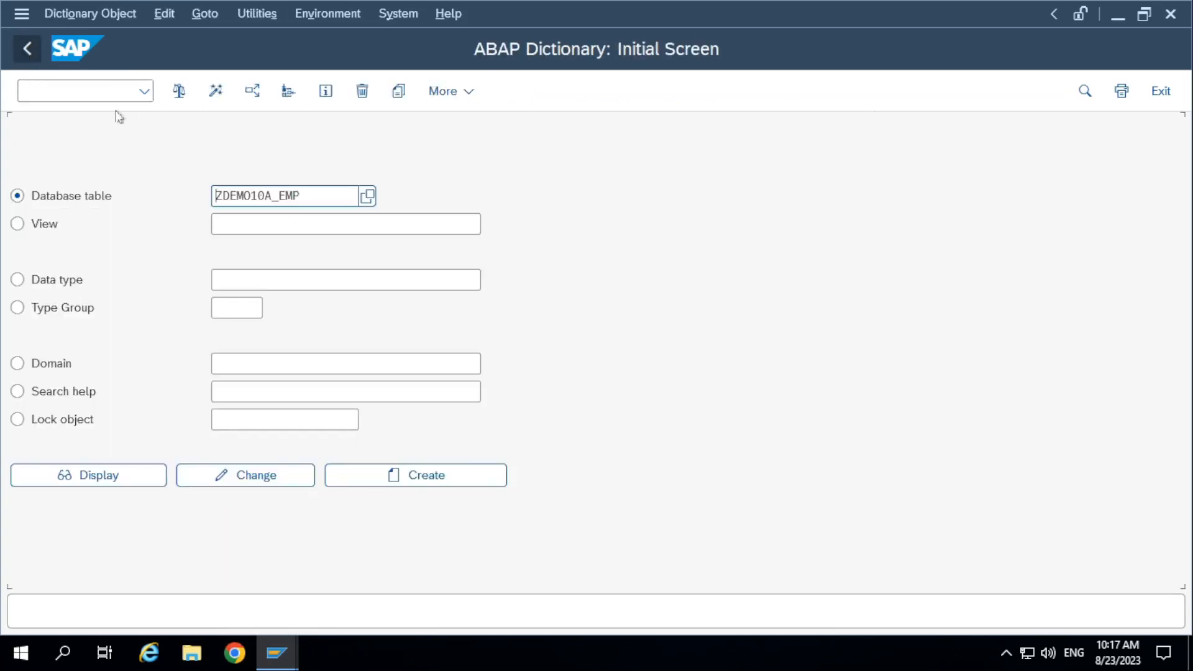
{"action": "left_click", "coordinate": [302, 199]}
{"action": "left_click", "coordinate": [319, 196]}
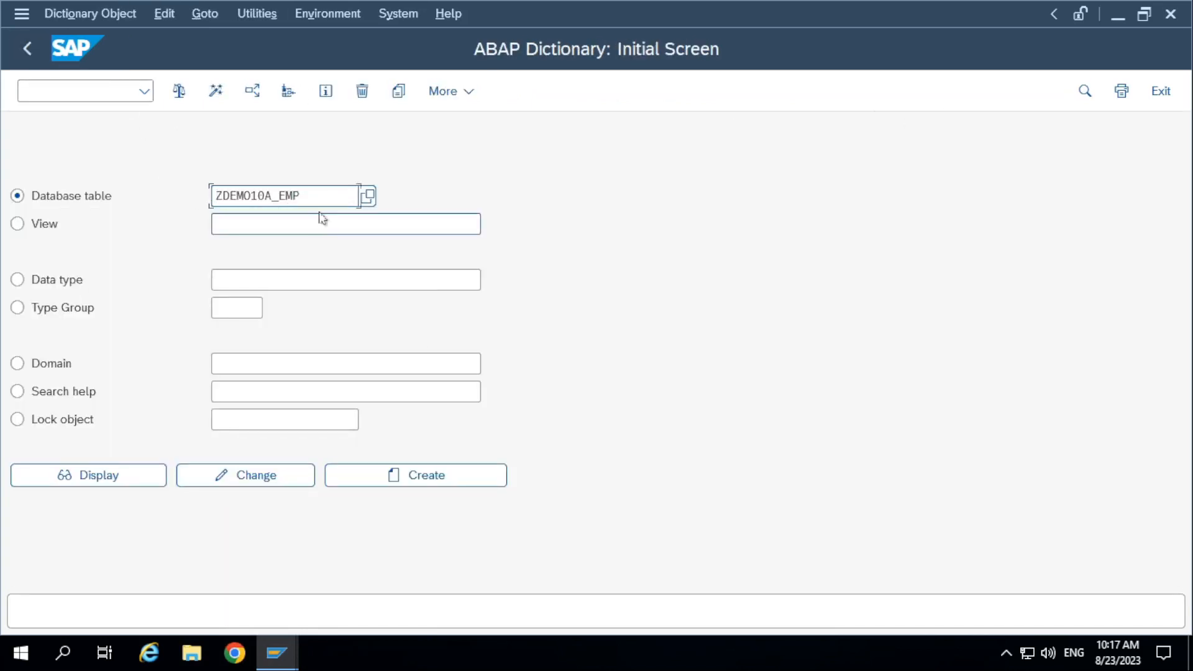
{"action": "left_click_drag", "start_coordinate": [326, 199], "coordinate": [3, 203]}
{"action": "key", "text": "BackSpace"}
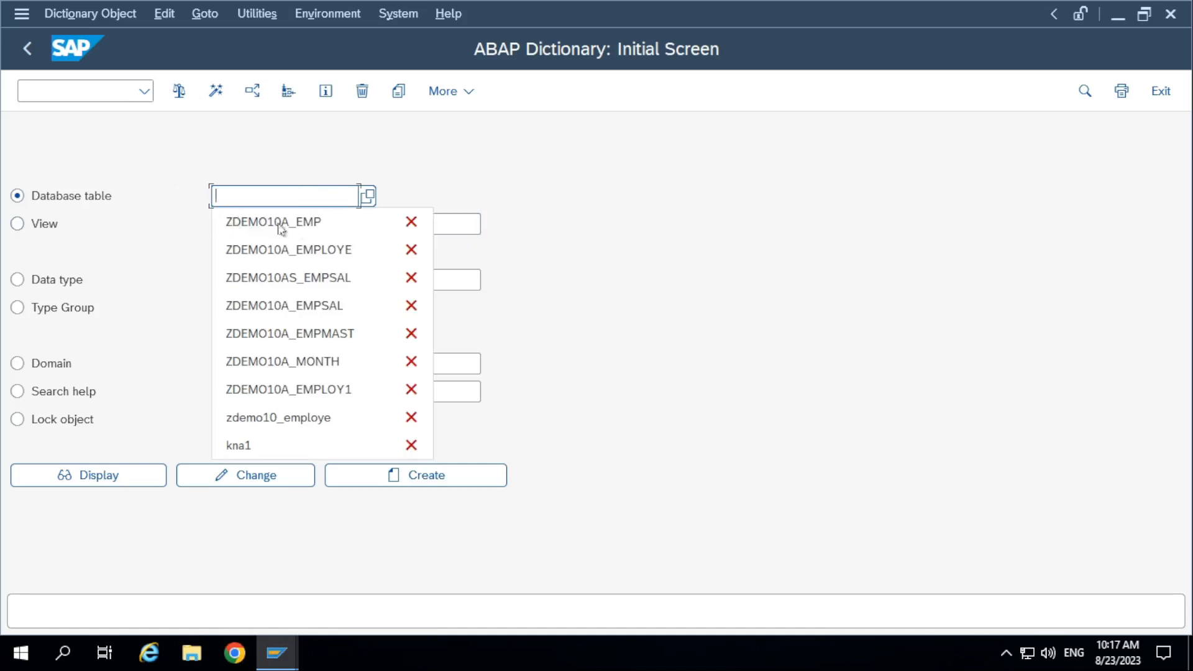
{"action": "left_click", "coordinate": [302, 250]}
{"action": "left_click", "coordinate": [114, 476]}
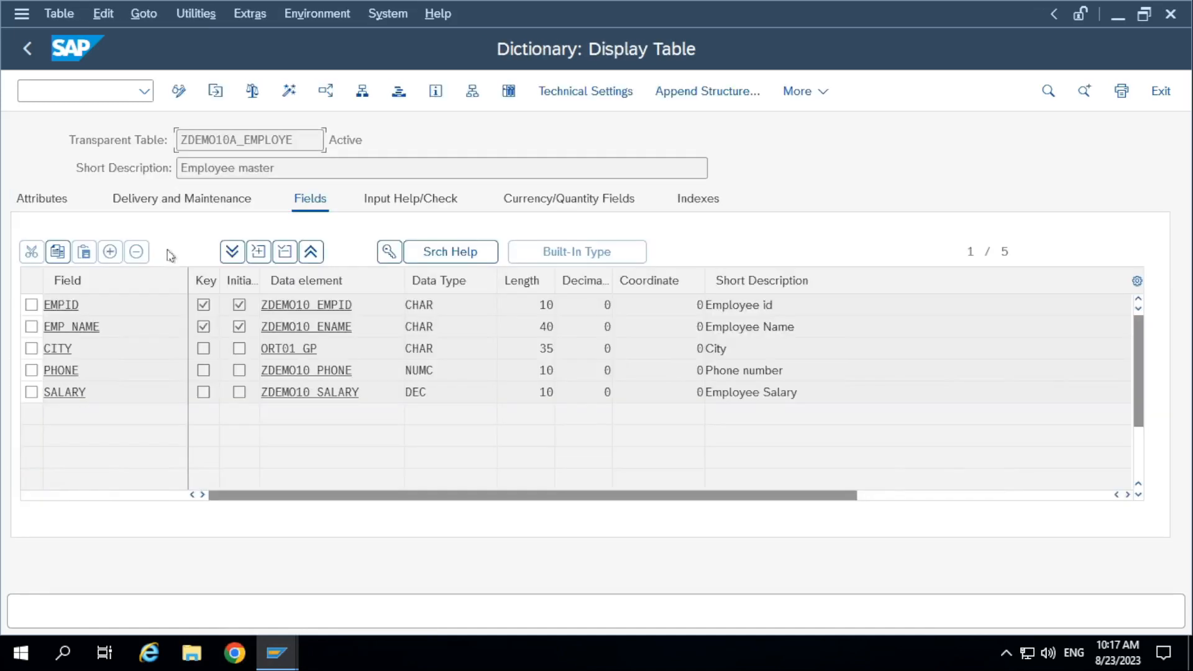
Return to the dictionary's initial screen and display the database table ZDEMO10A_EMPMAST.
{"action": "left_click", "coordinate": [27, 48]}
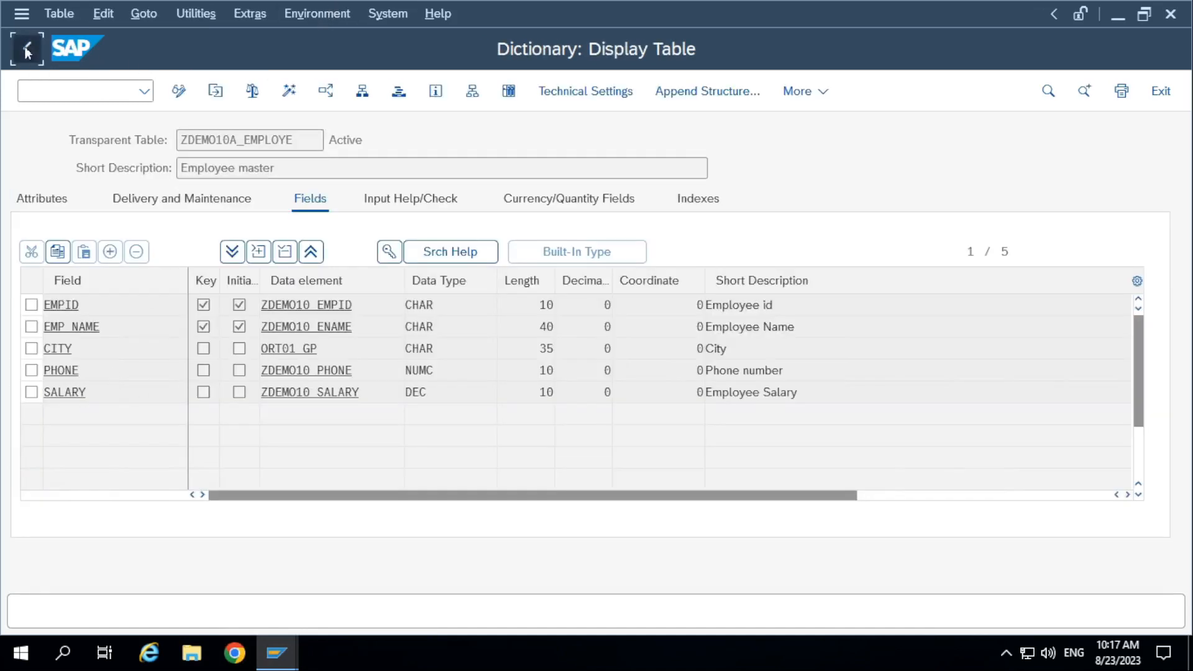
{"action": "double_click", "coordinate": [341, 197]}
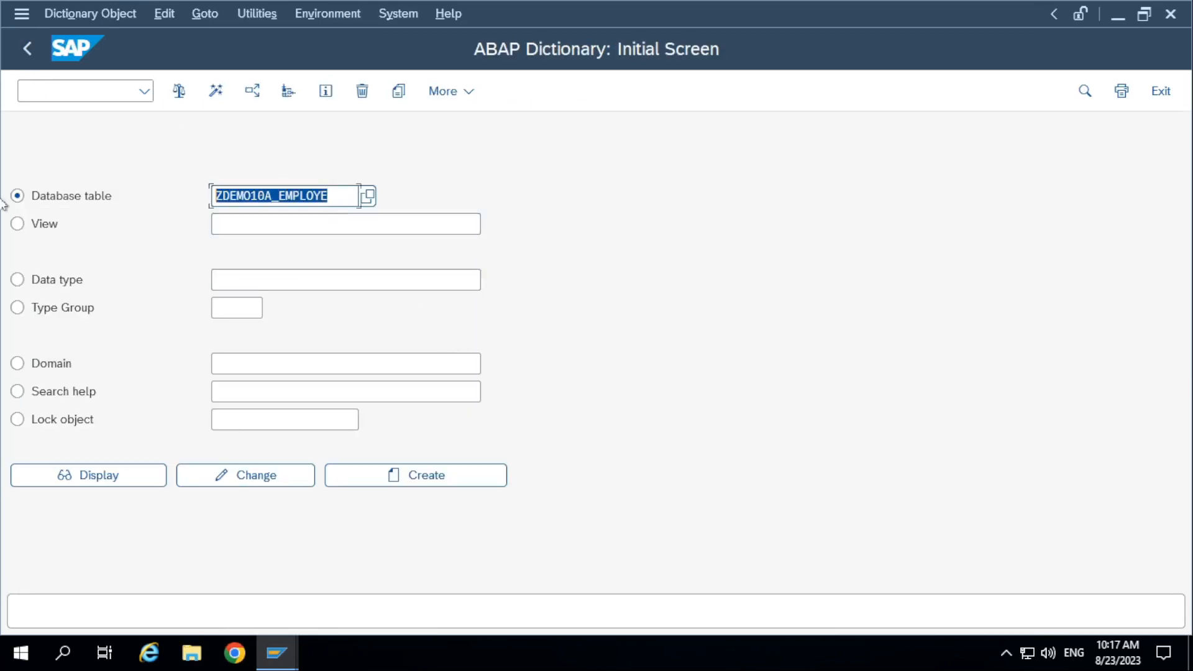
{"action": "key", "text": "BackSpace"}
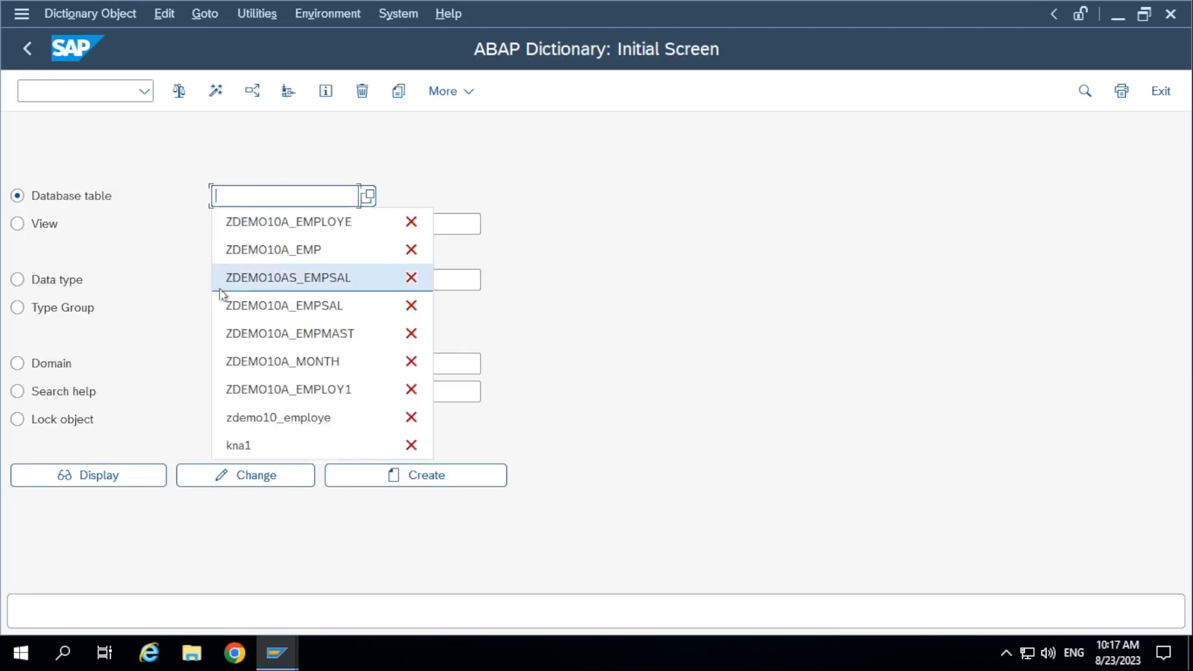
{"action": "left_click", "coordinate": [303, 333]}
{"action": "left_click", "coordinate": [49, 481]}
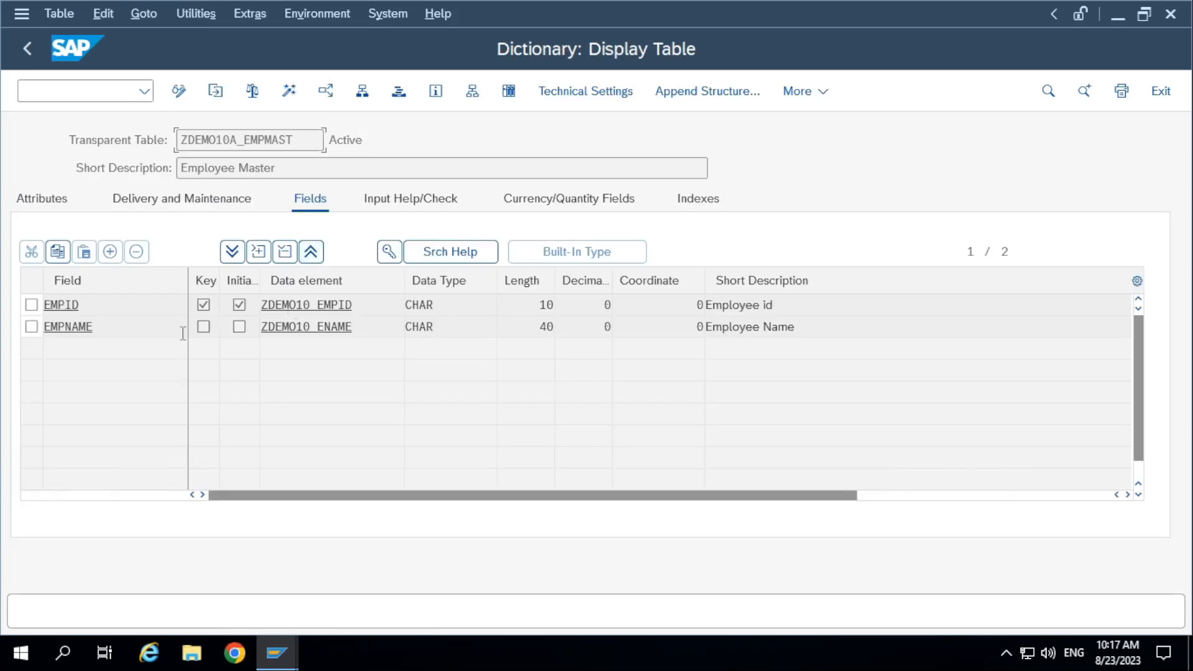
Copy the name of the displayed table and try to open the foreign key of its EMPID field.
{"action": "left_click_drag", "start_coordinate": [304, 137], "coordinate": [30, 131]}
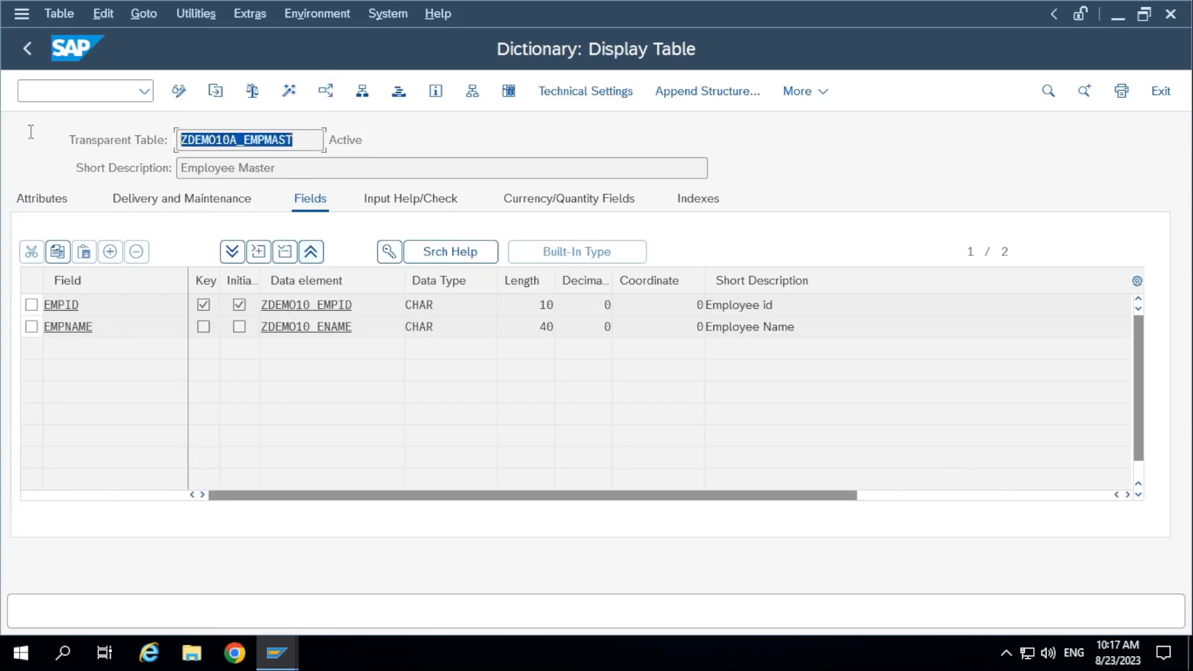
{"action": "key", "text": "ctrl+c"}
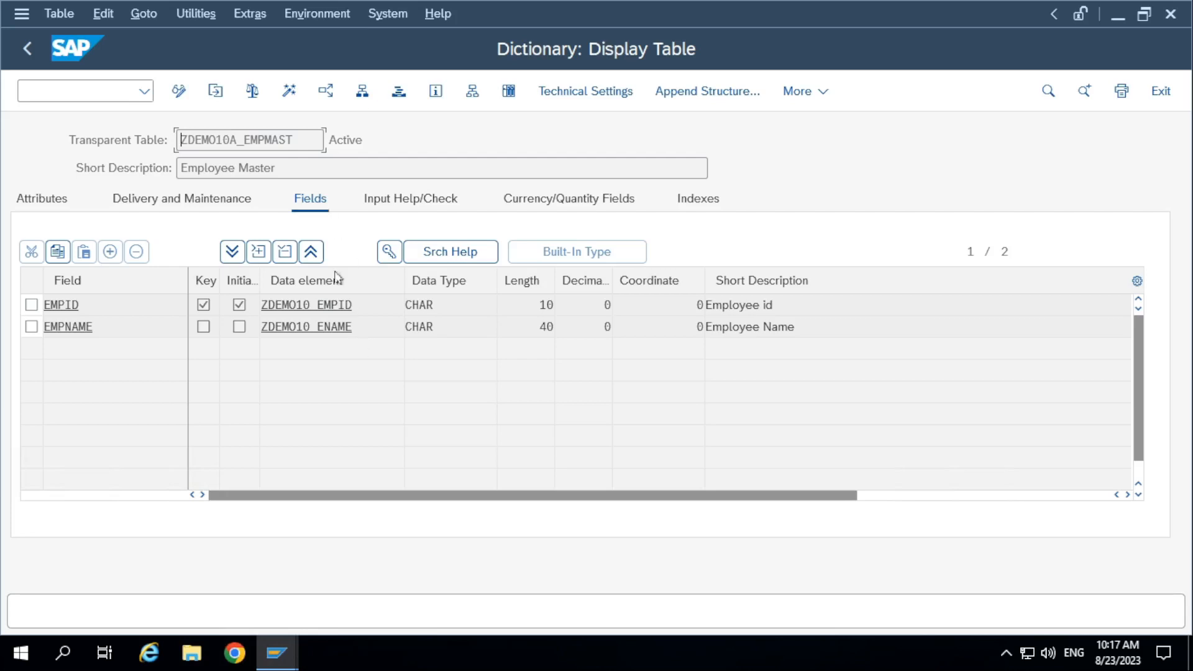
{"action": "left_click", "coordinate": [332, 304]}
{"action": "left_click", "coordinate": [89, 308]}
{"action": "left_click", "coordinate": [390, 251]}
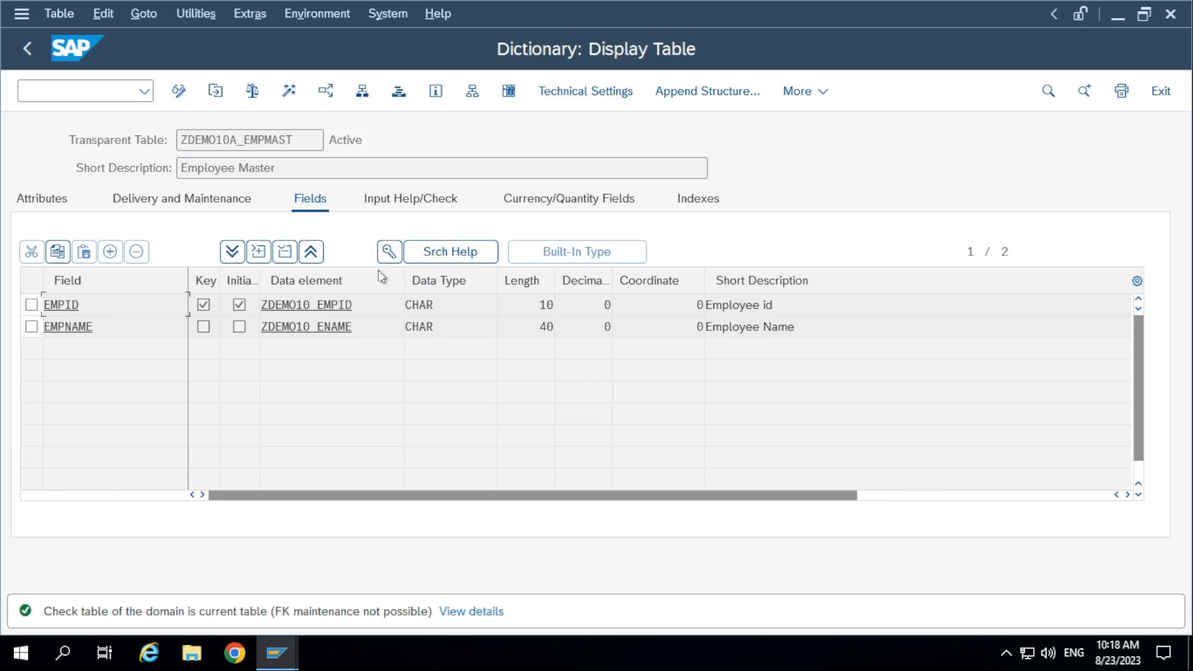
Open the domain behind data element ZDEMO10_EMPID and examine the value table in its value range.
{"action": "left_click", "coordinate": [357, 306]}
{"action": "double_click", "coordinate": [314, 305]}
{"action": "double_click", "coordinate": [332, 281]}
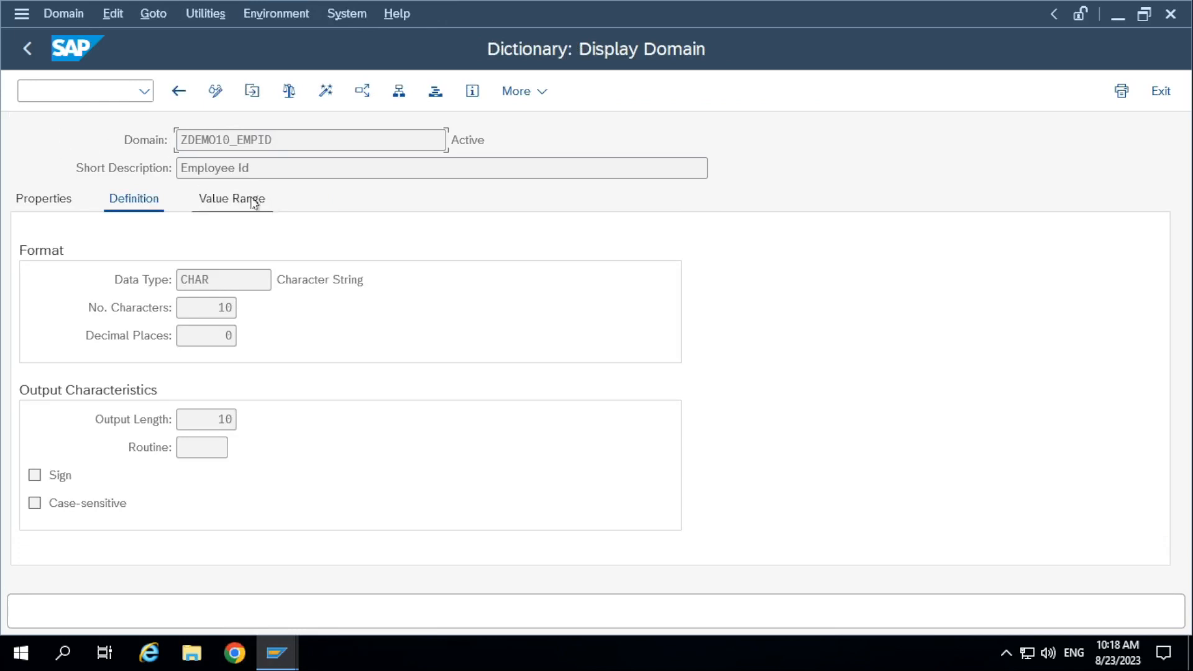
{"action": "left_click", "coordinate": [244, 202]}
{"action": "scroll", "coordinate": [274, 348], "scroll_direction": "down", "scroll_amount": 5}
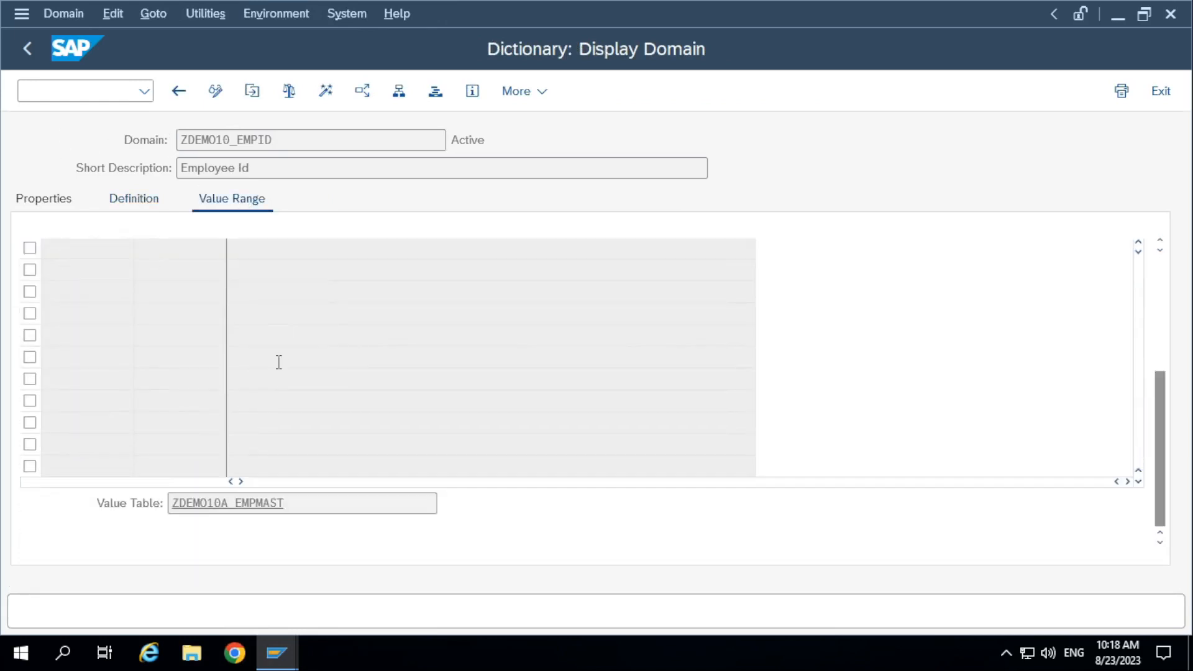
{"action": "left_click_drag", "start_coordinate": [298, 505], "coordinate": [45, 512]}
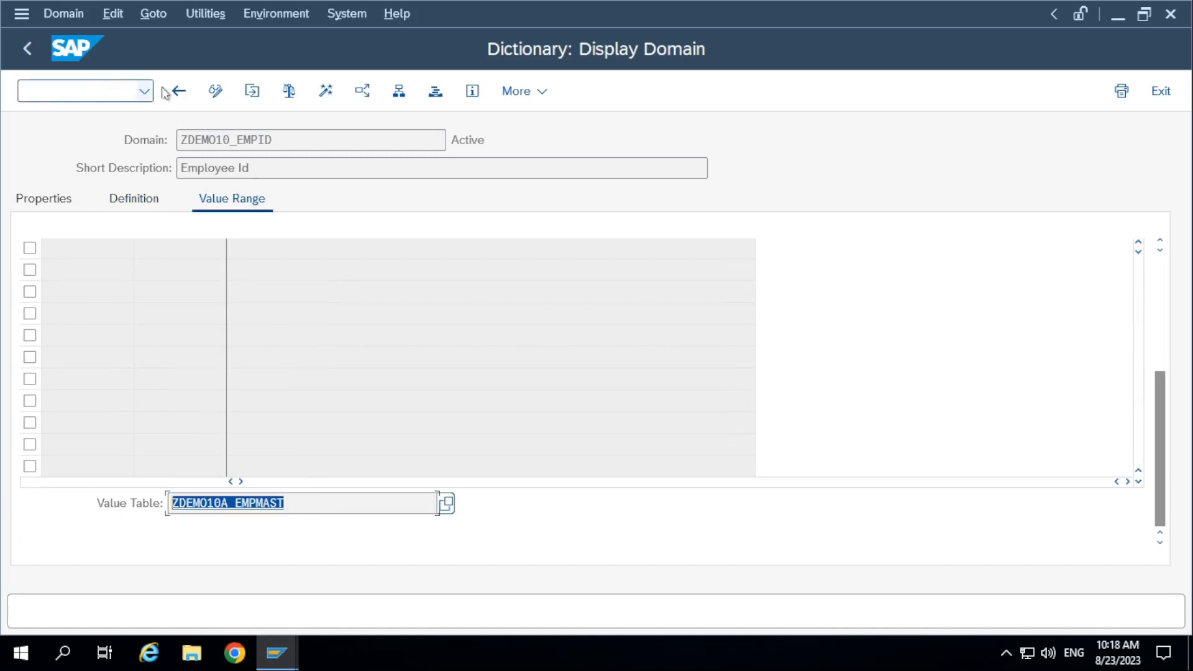
Switch the ZDEMO10_EMPID domain to change mode and select its value table entry.
{"action": "left_click", "coordinate": [216, 91]}
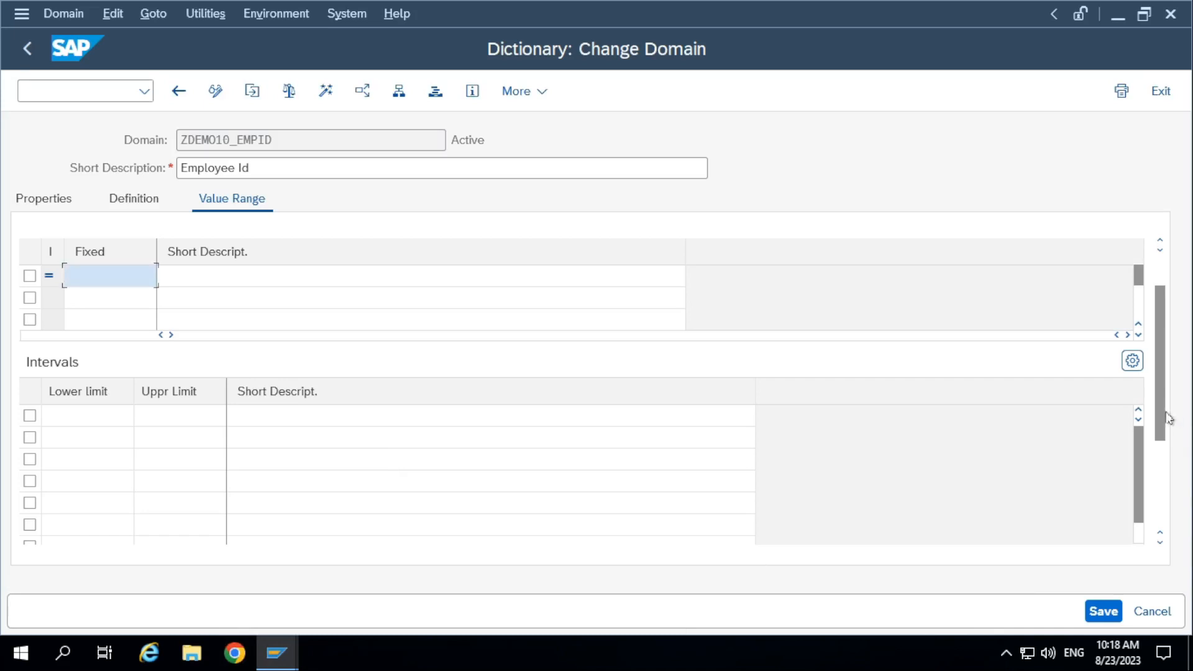
{"action": "left_click_drag", "start_coordinate": [1161, 418], "coordinate": [1162, 503]}
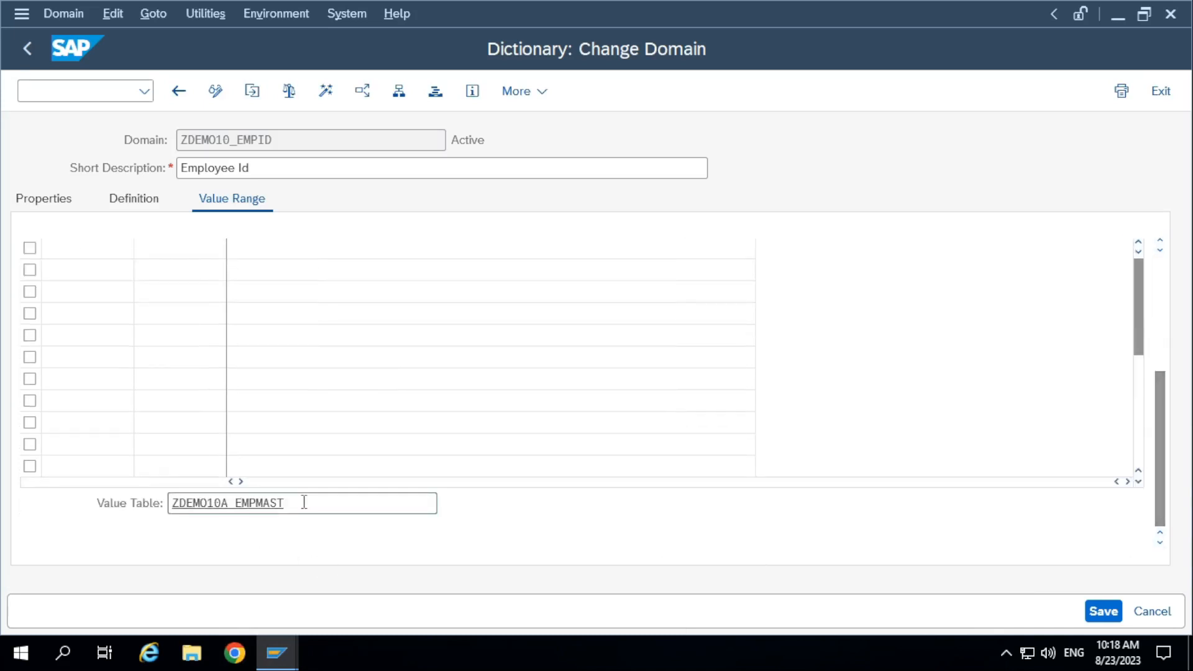
{"action": "left_click_drag", "start_coordinate": [303, 501], "coordinate": [101, 521]}
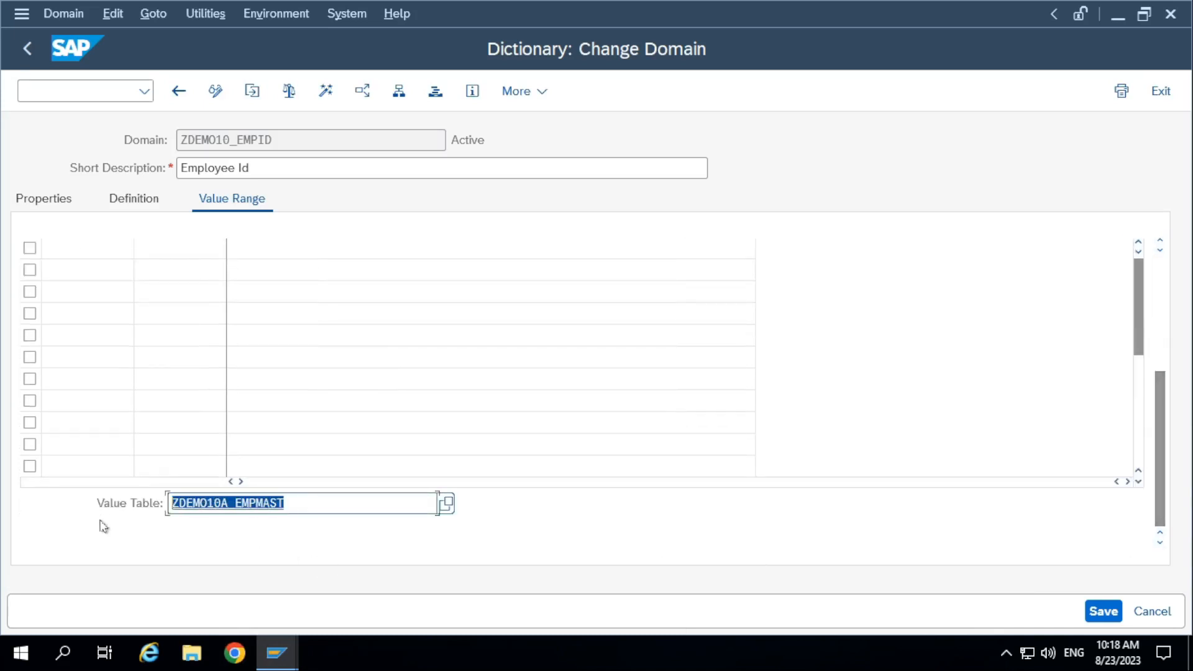
Delete the first row of the domain's single fixed values.
{"action": "scroll", "coordinate": [745, 416], "scroll_direction": "up", "scroll_amount": 5}
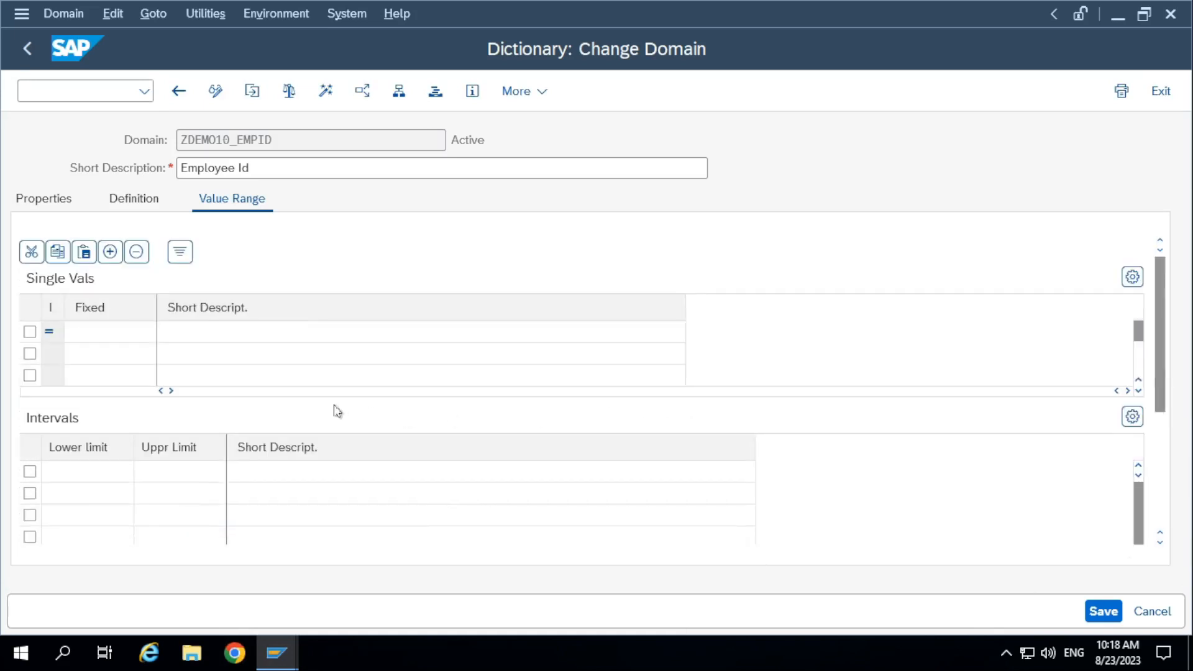
{"action": "left_click", "coordinate": [114, 332]}
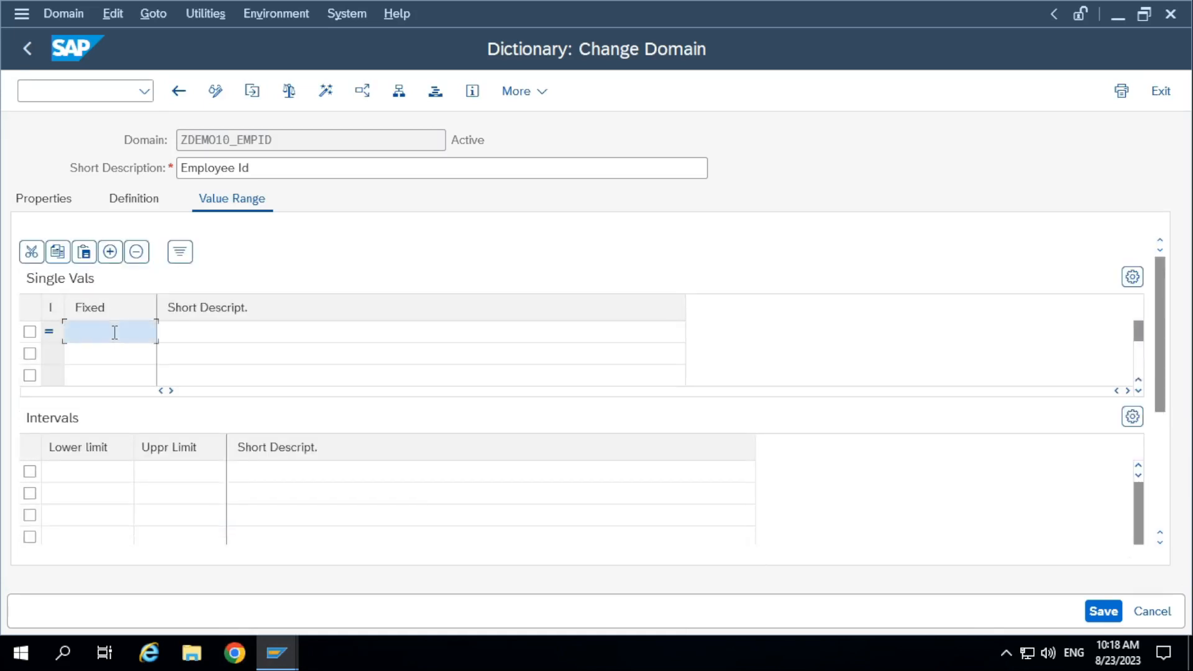
{"action": "left_click", "coordinate": [107, 473]}
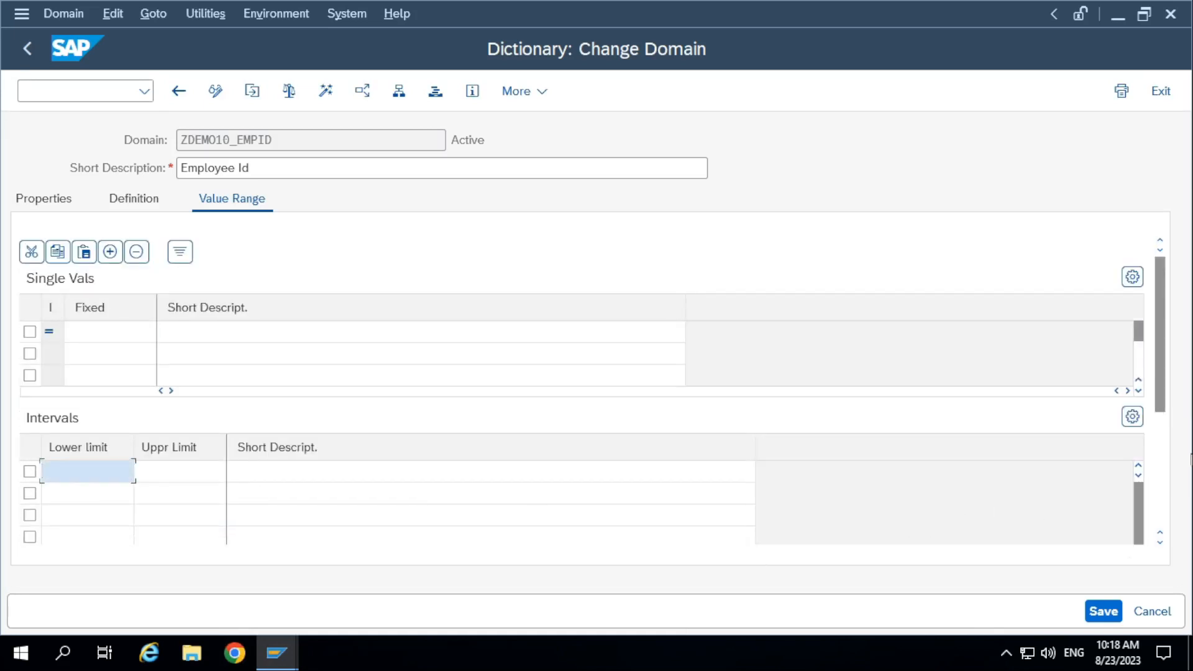
{"action": "left_click_drag", "start_coordinate": [1163, 400], "coordinate": [1152, 555]}
{"action": "mouse_move", "coordinate": [1158, 360]}
{"action": "left_mouse_down"}
{"action": "mouse_move", "coordinate": [1159, 374]}
{"action": "mouse_move", "coordinate": [1158, 359]}
{"action": "left_mouse_up"}
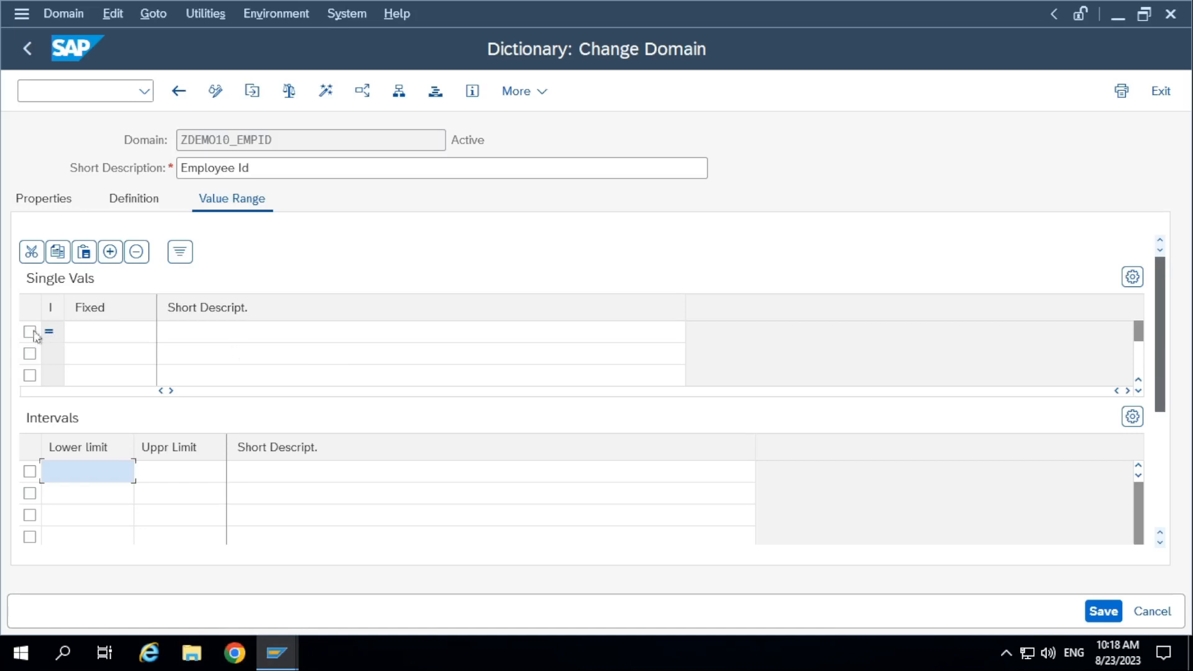
{"action": "left_click", "coordinate": [30, 332]}
{"action": "left_click", "coordinate": [136, 251]}
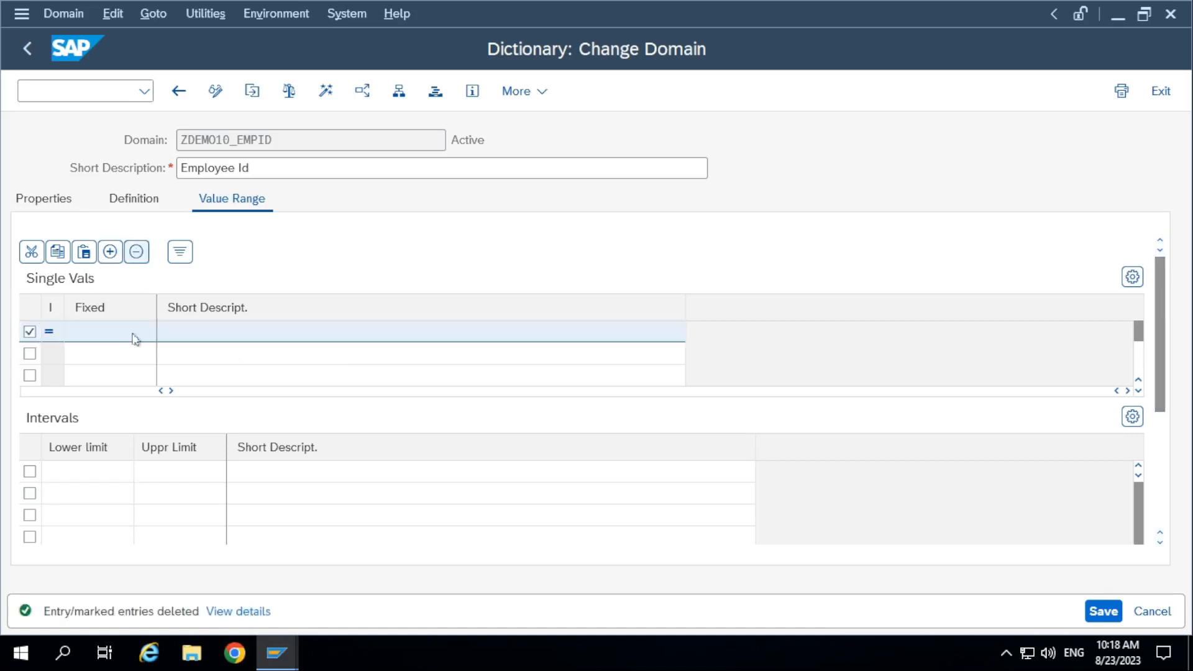
Review the domain's intervals, value table and single values in the value range.
{"action": "left_click", "coordinate": [90, 486]}
{"action": "left_click", "coordinate": [1166, 425]}
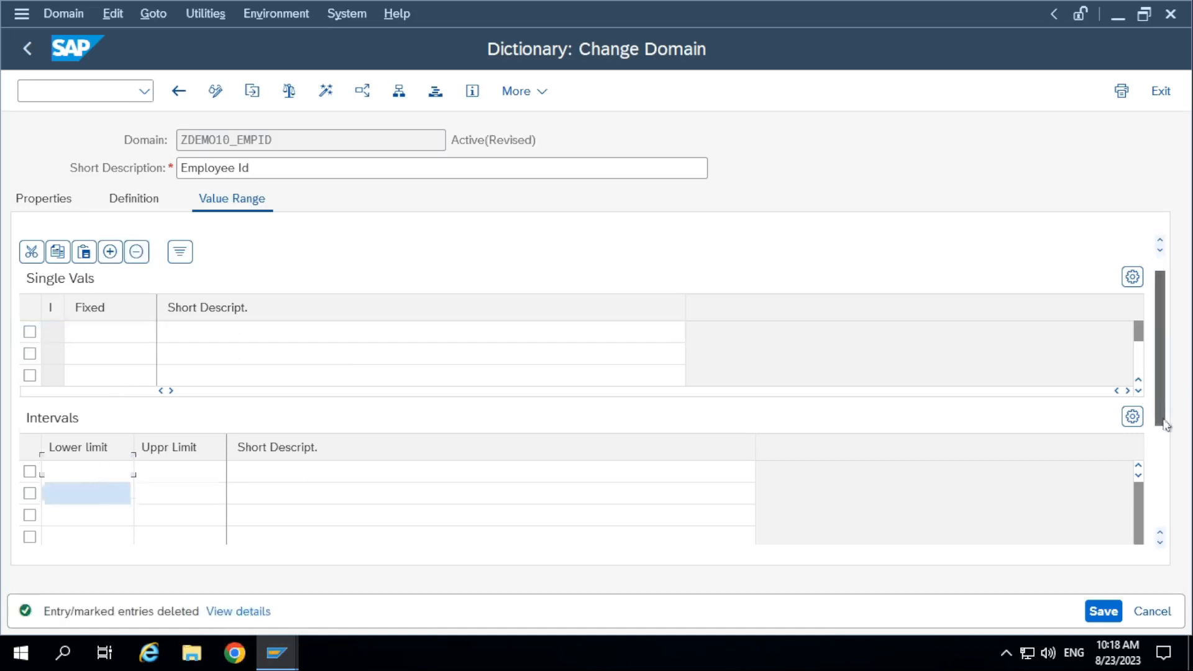
{"action": "left_click_drag", "start_coordinate": [1166, 425], "coordinate": [1158, 567]}
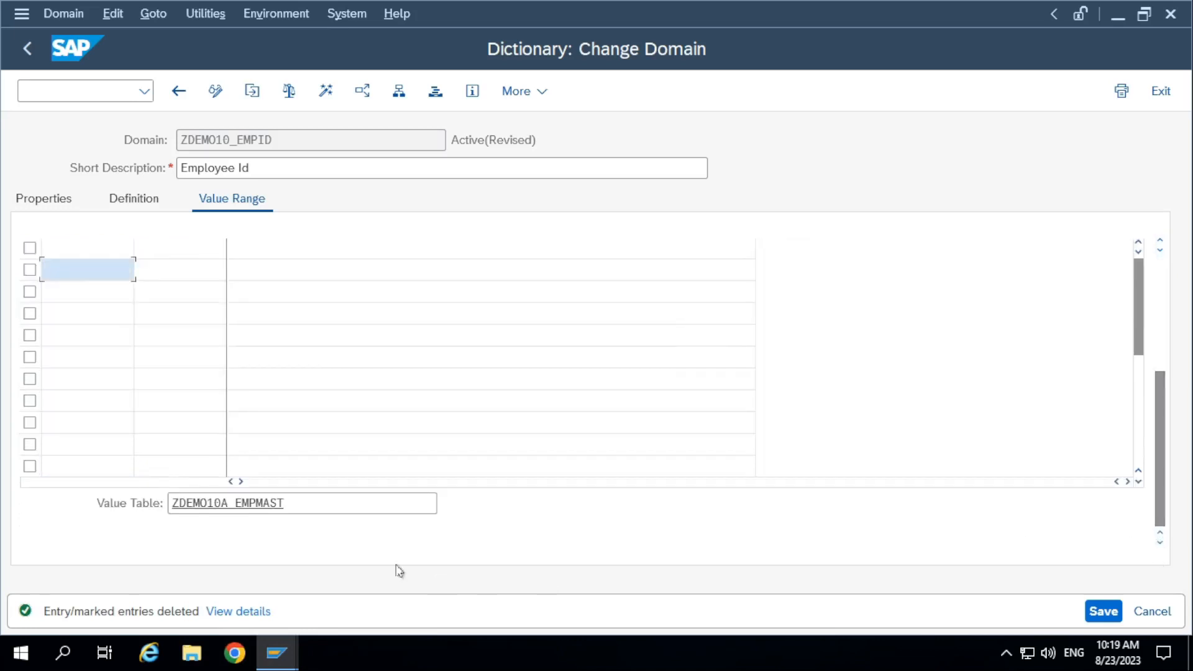
{"action": "left_click_drag", "start_coordinate": [1159, 522], "coordinate": [1164, 307]}
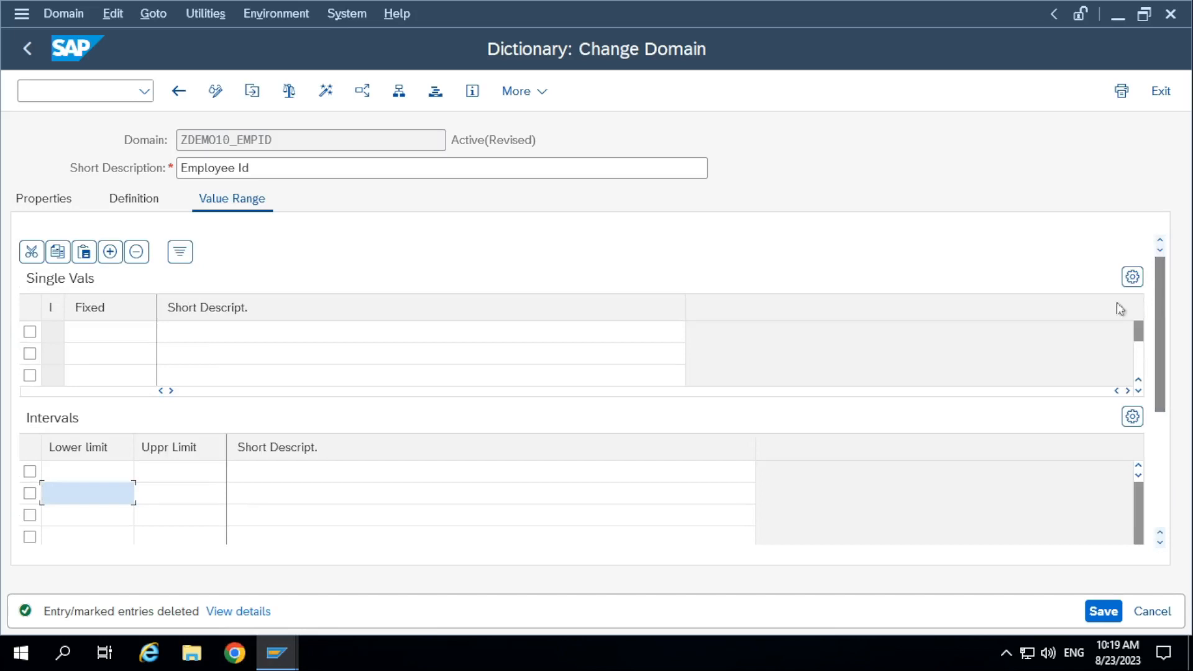
Examine the domain's fixed single values, interval limits and value table in its value range.
{"action": "left_click_drag", "start_coordinate": [297, 137], "coordinate": [64, 141]}
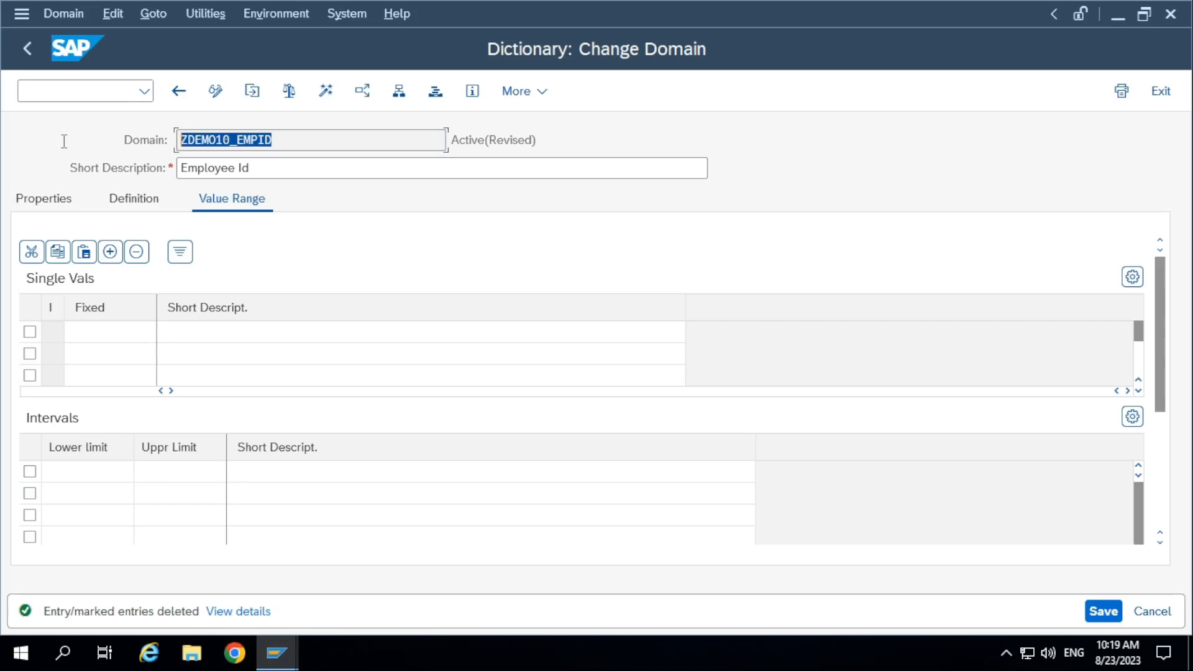
{"action": "left_click", "coordinate": [133, 335]}
{"action": "left_click", "coordinate": [226, 334]}
{"action": "left_click", "coordinate": [117, 333]}
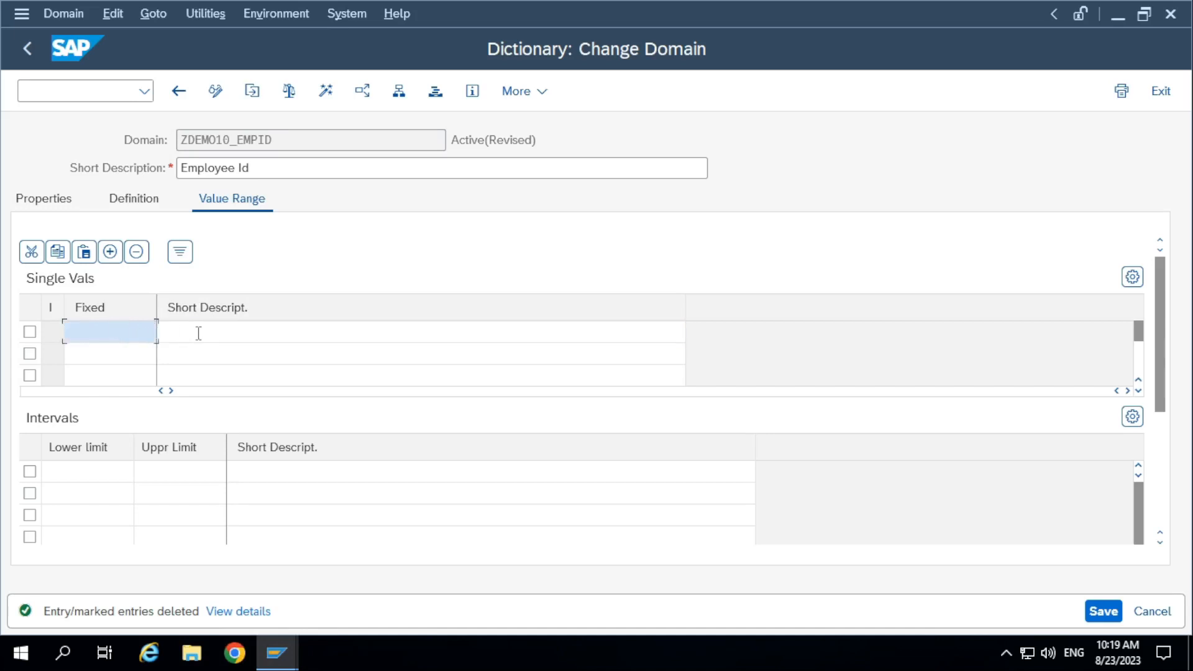
{"action": "left_click", "coordinate": [210, 333]}
{"action": "left_click", "coordinate": [112, 333]}
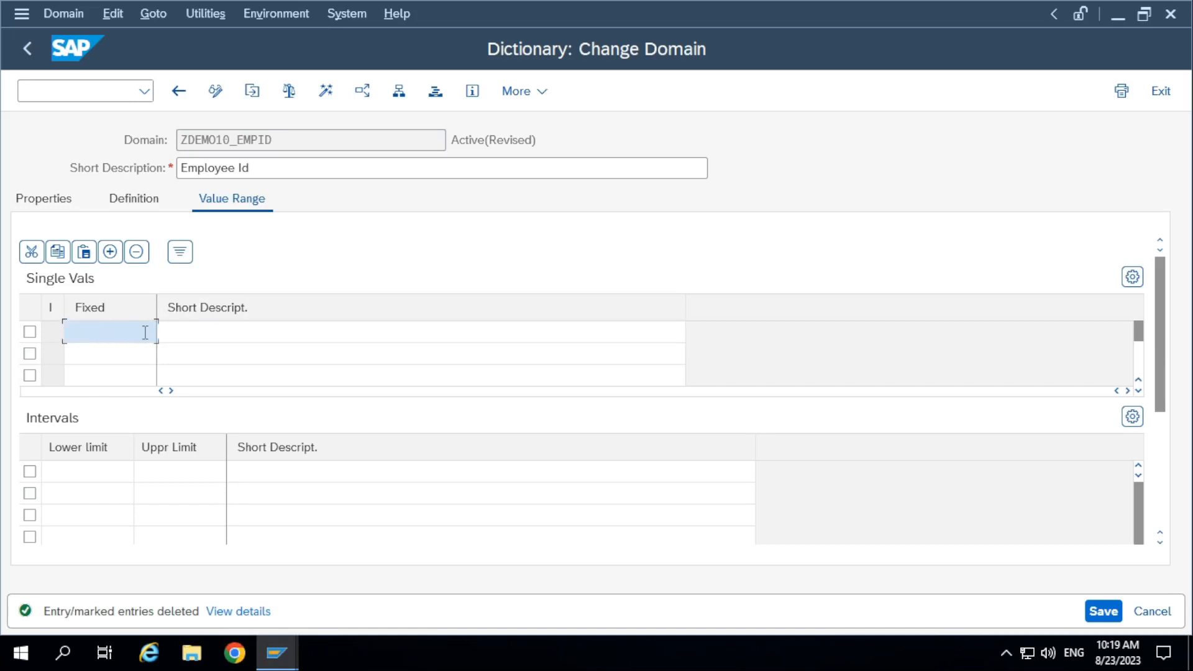
{"action": "left_click", "coordinate": [134, 375]}
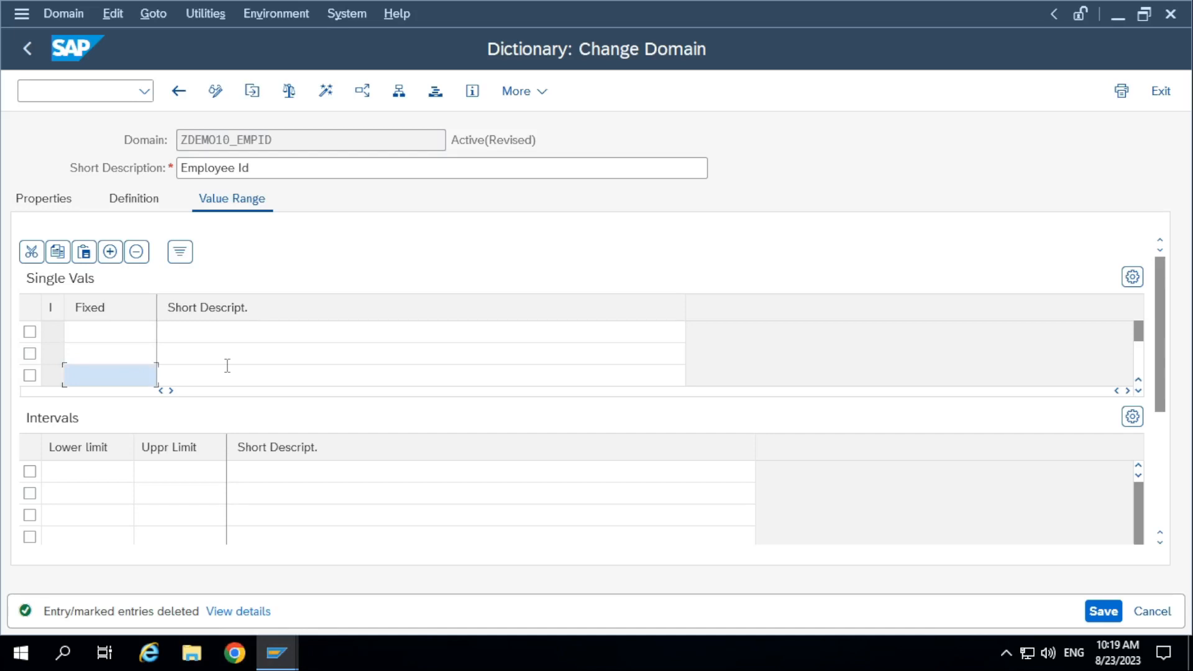
{"action": "left_click", "coordinate": [146, 336]}
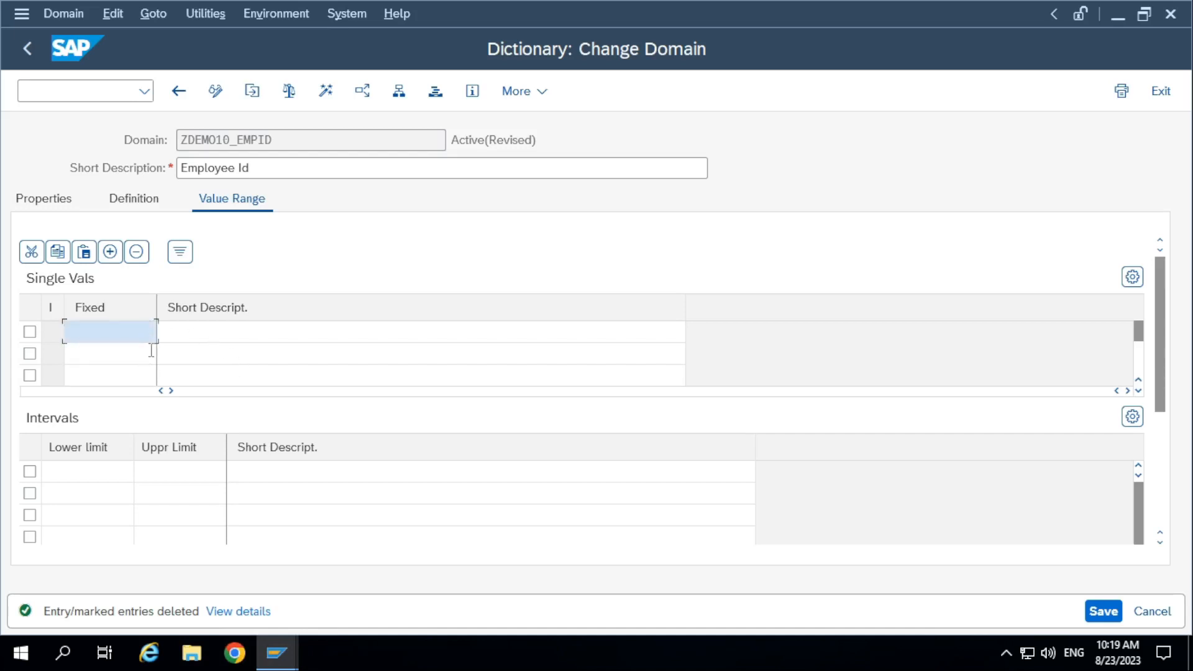
{"action": "left_click", "coordinate": [146, 381]}
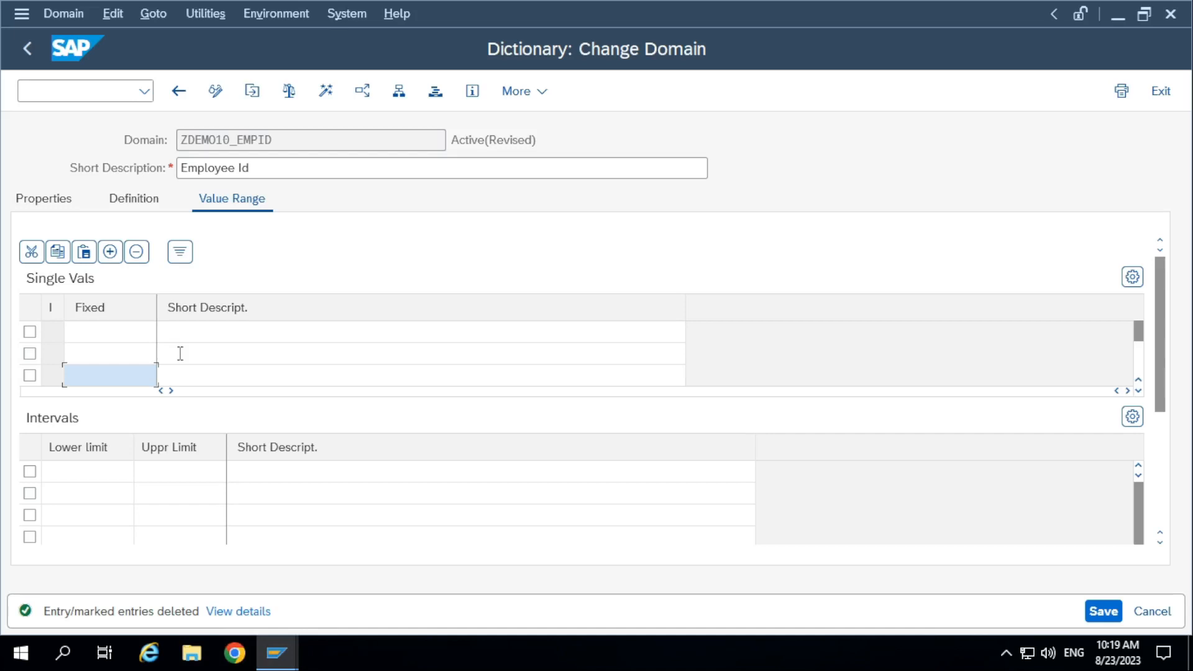
{"action": "left_click", "coordinate": [123, 335]}
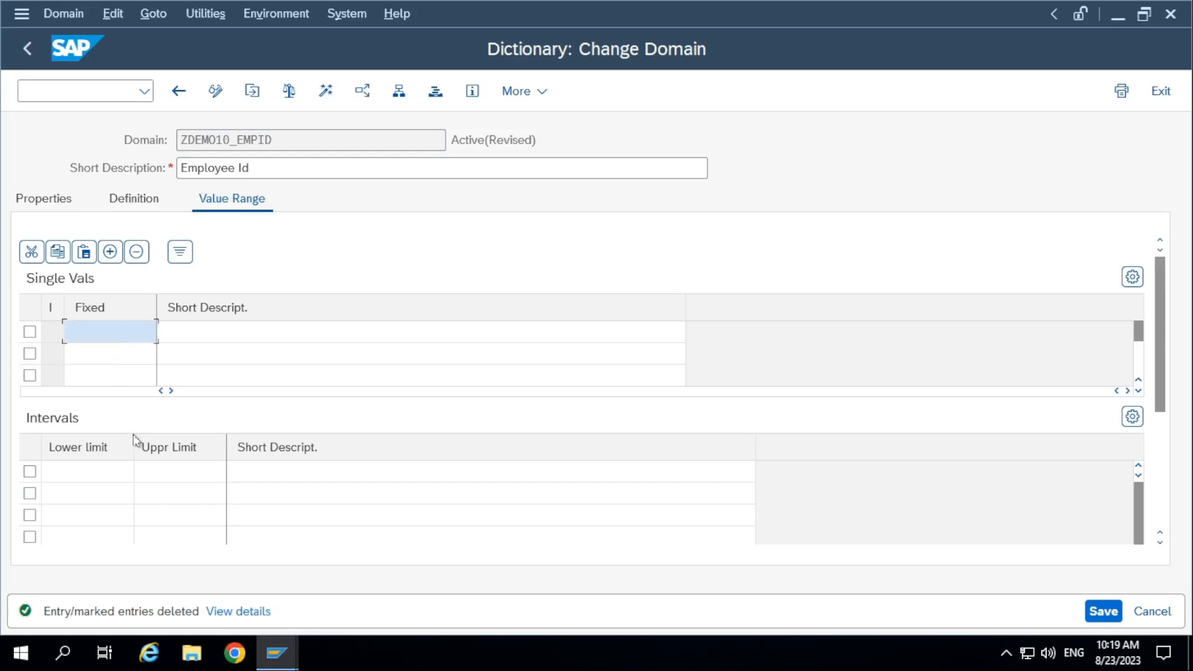
{"action": "left_click", "coordinate": [107, 473]}
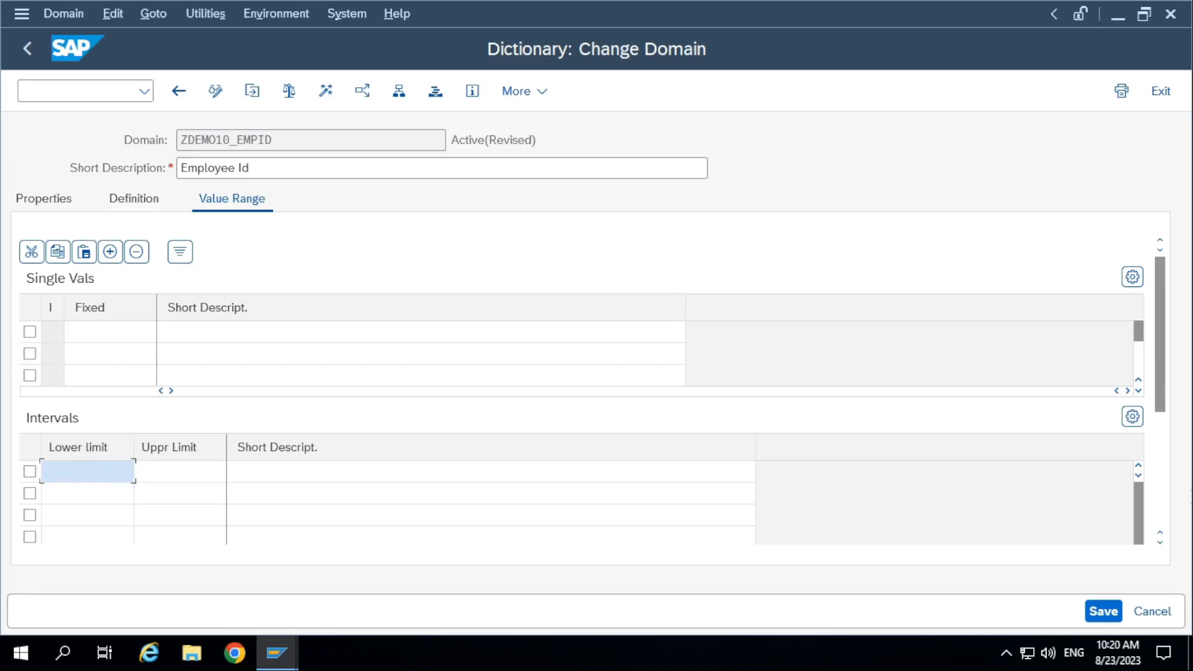
{"action": "left_click_drag", "start_coordinate": [1165, 407], "coordinate": [1163, 525]}
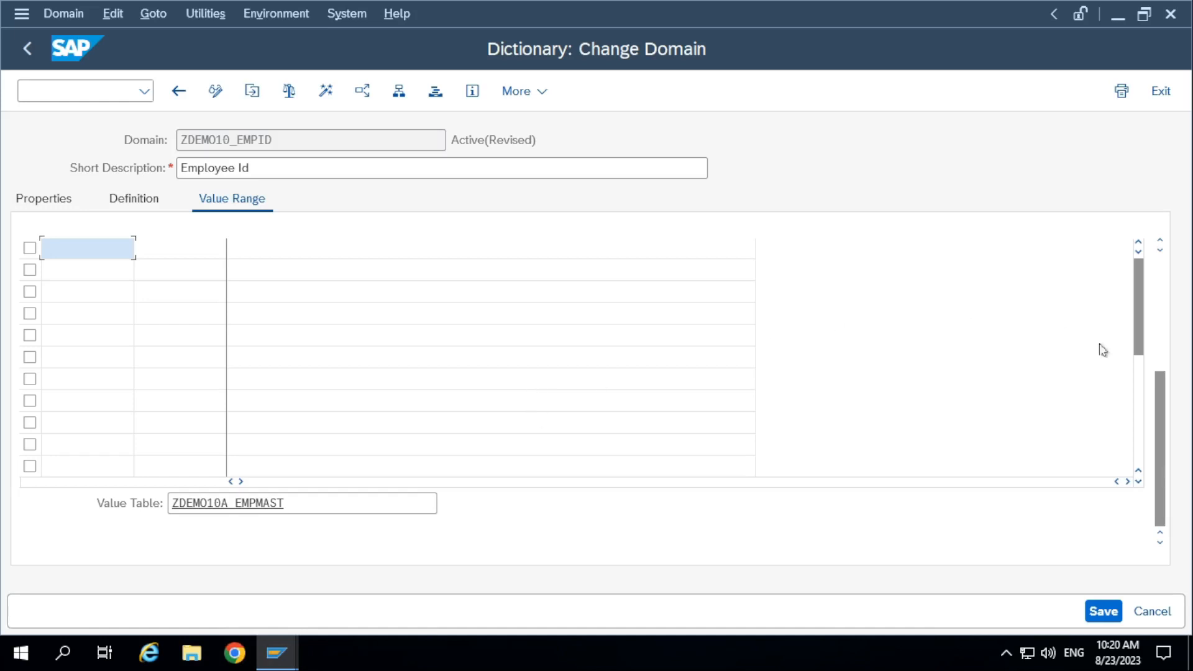
{"action": "left_click_drag", "start_coordinate": [1156, 435], "coordinate": [1168, 293]}
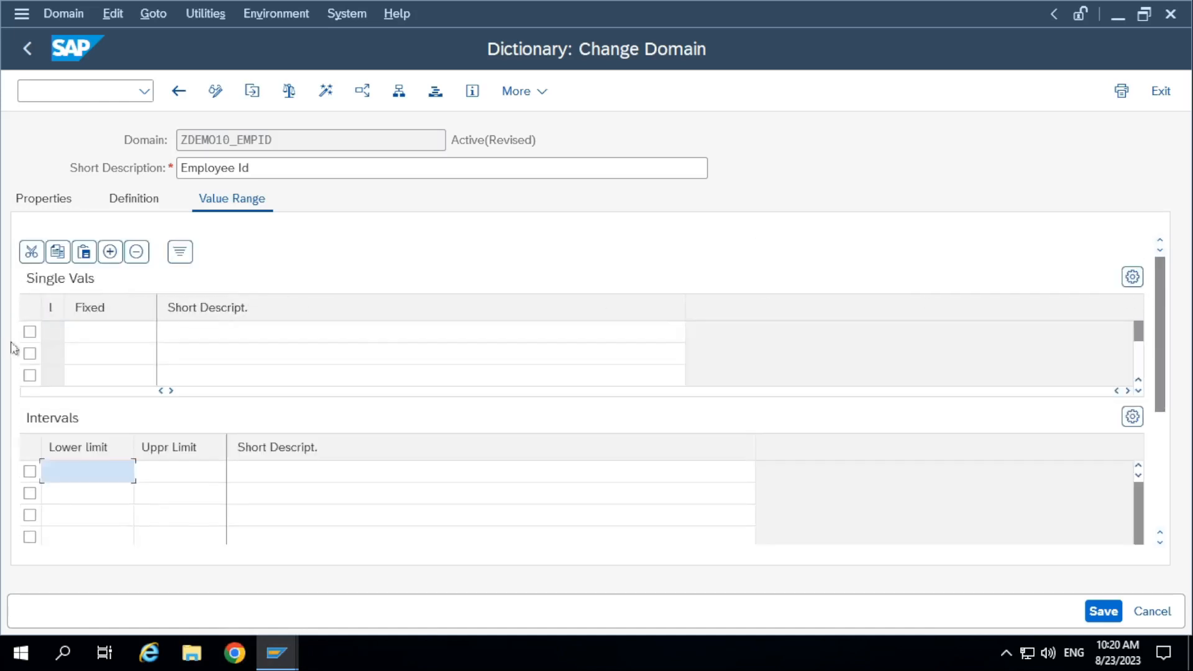
{"action": "left_click", "coordinate": [119, 339]}
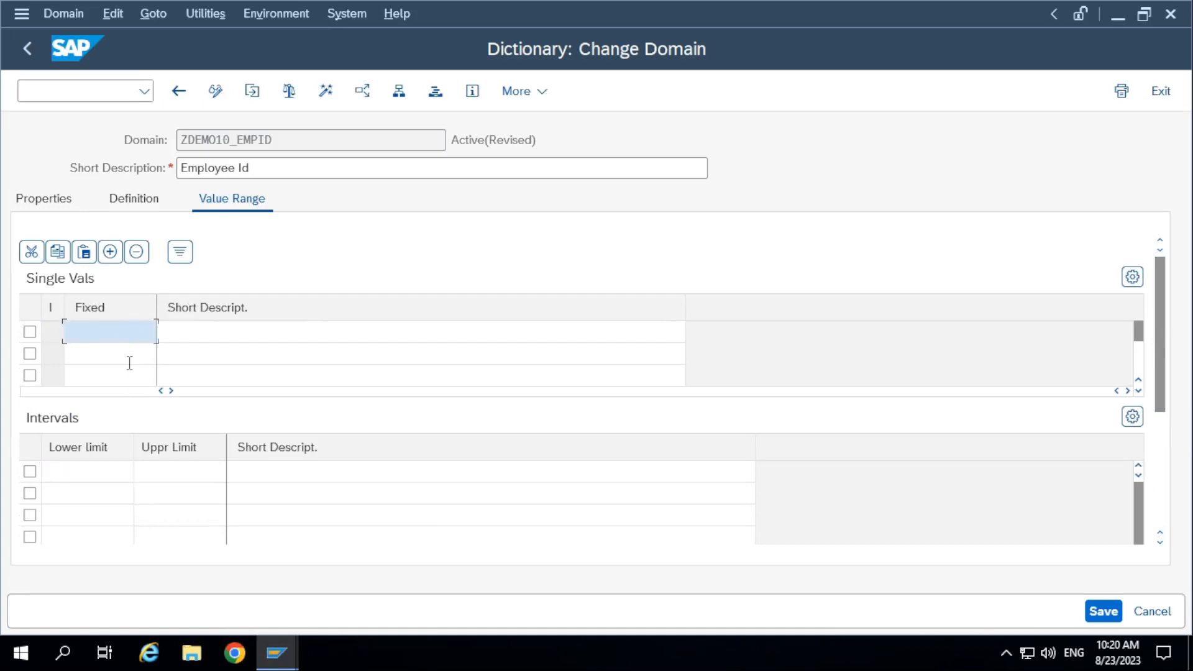
Save the ZDEMO10_EMPID domain while opening its value table ZDEMO10A_EMPMAST, and inspect the table's data elements.
{"action": "left_click_drag", "start_coordinate": [1158, 366], "coordinate": [1164, 506]}
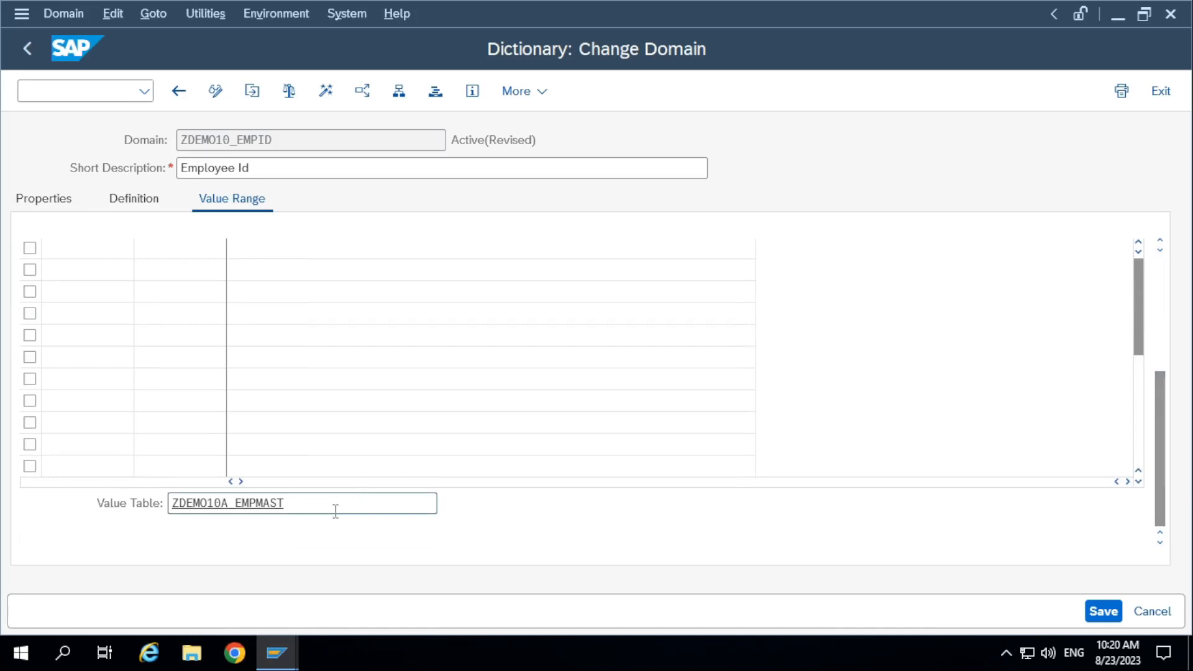
{"action": "double_click", "coordinate": [259, 509]}
{"action": "left_click", "coordinate": [354, 505]}
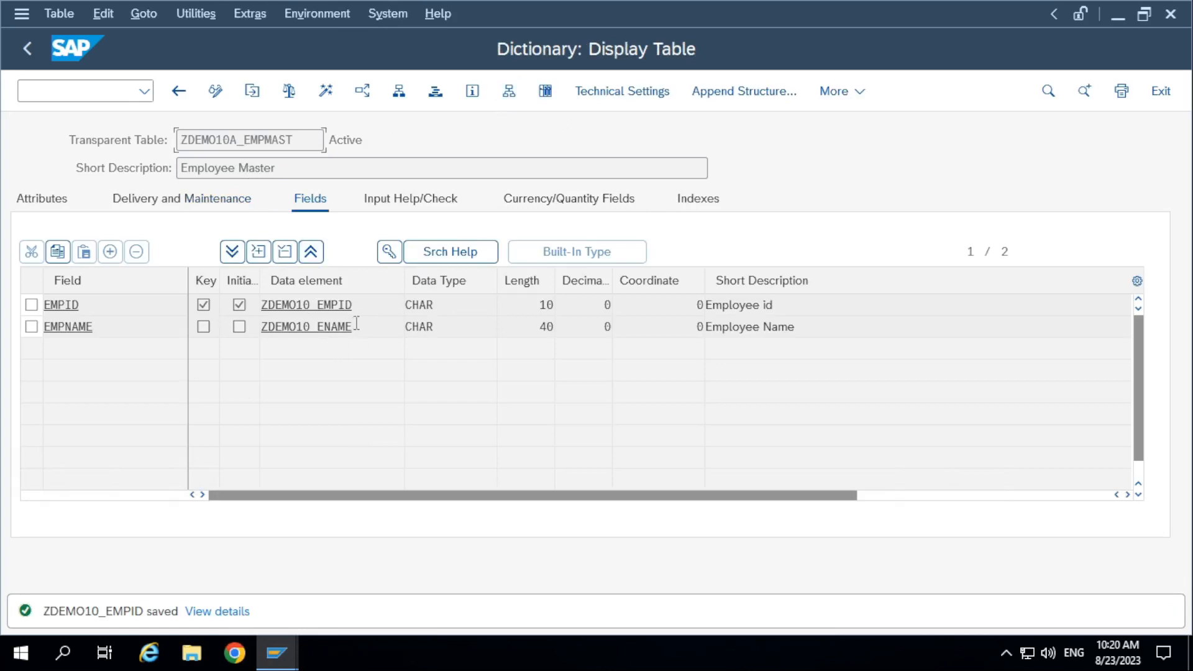
{"action": "left_click_drag", "start_coordinate": [354, 310], "coordinate": [151, 325]}
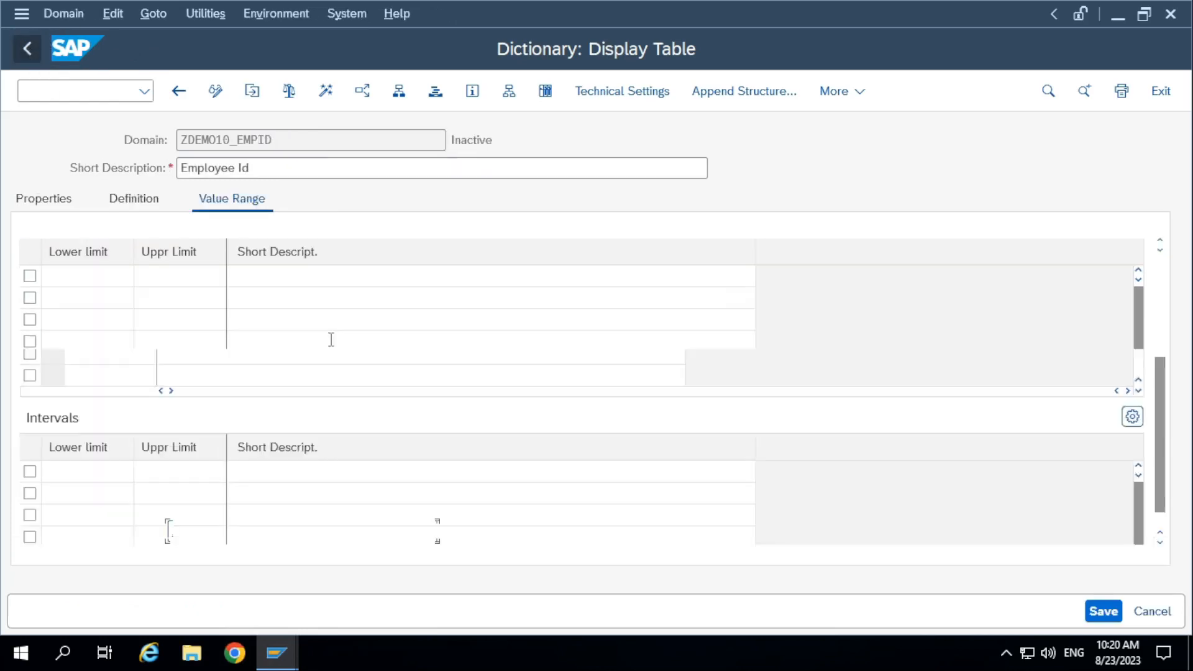
Check the domain's value range again and reopen the value table ZDEMO10A_EMPMAST.
{"action": "scroll", "coordinate": [443, 398], "scroll_direction": "up", "scroll_amount": 3}
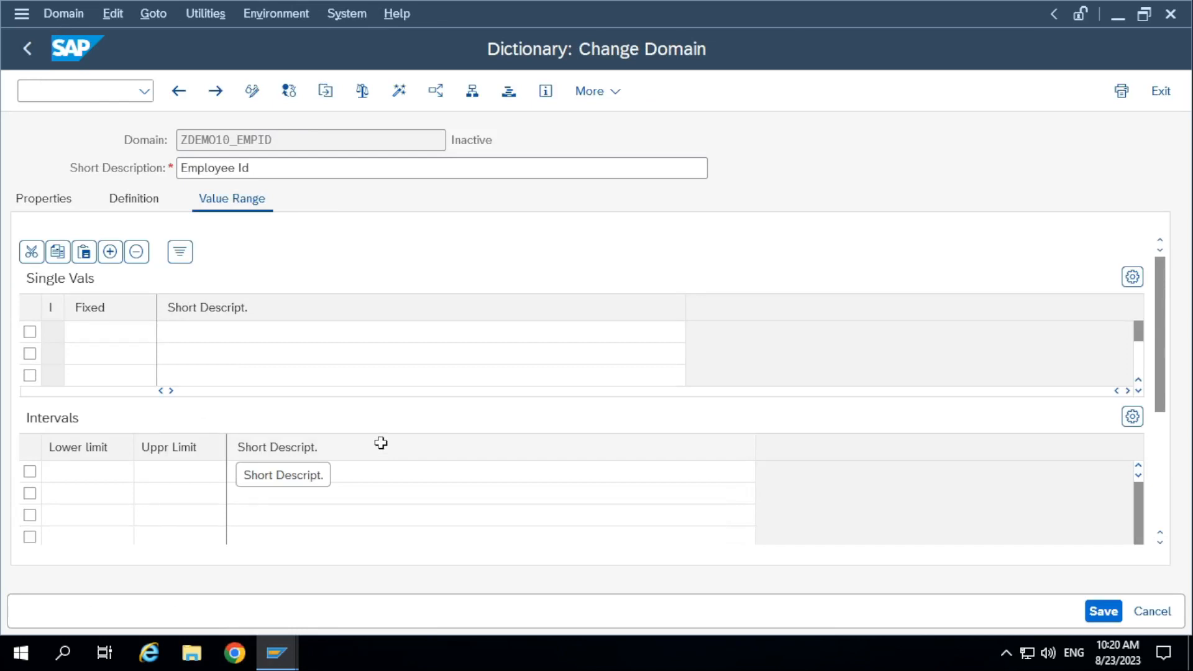
{"action": "scroll", "coordinate": [381, 443], "scroll_direction": "down", "scroll_amount": 3}
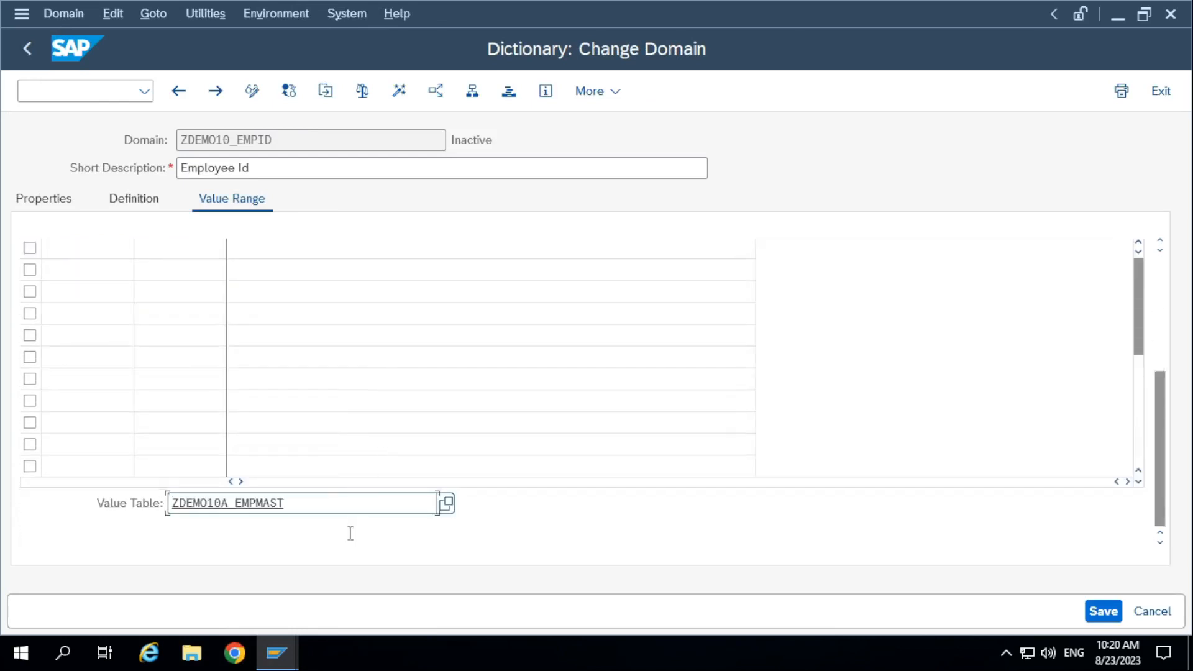
{"action": "double_click", "coordinate": [255, 514]}
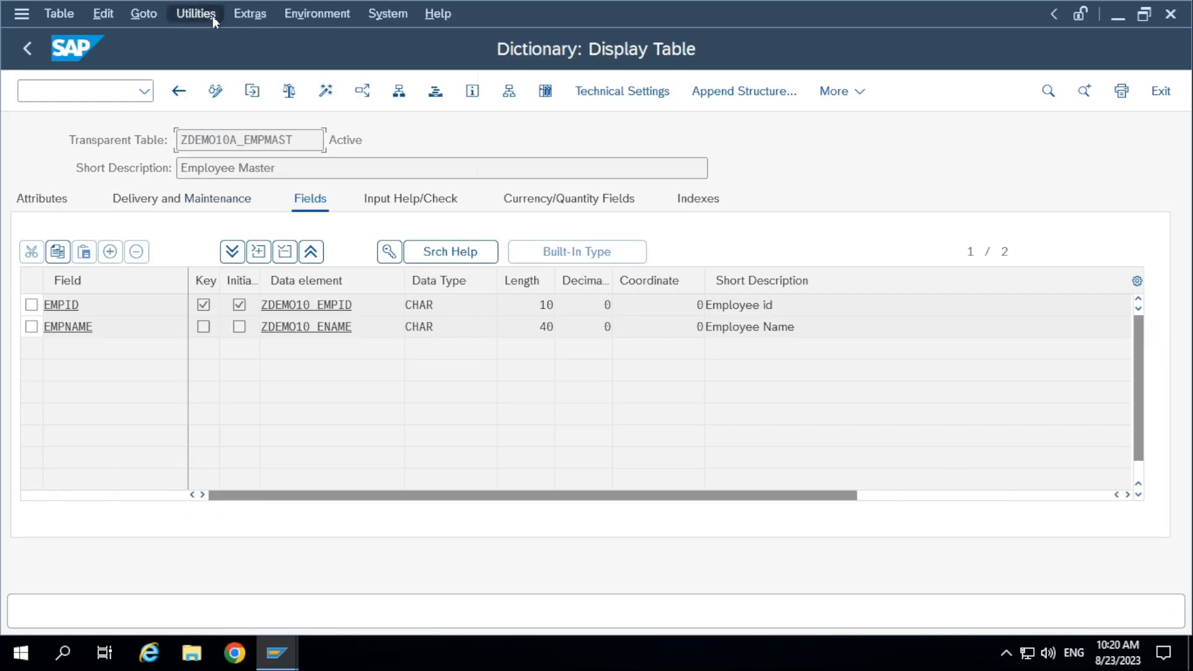
Try to create an entry in table ZDEMO10A_EMPMAST with employee 105 and employee name "Name 105".
{"action": "left_click", "coordinate": [183, 13]}
{"action": "mouse_move", "coordinate": [274, 320]}
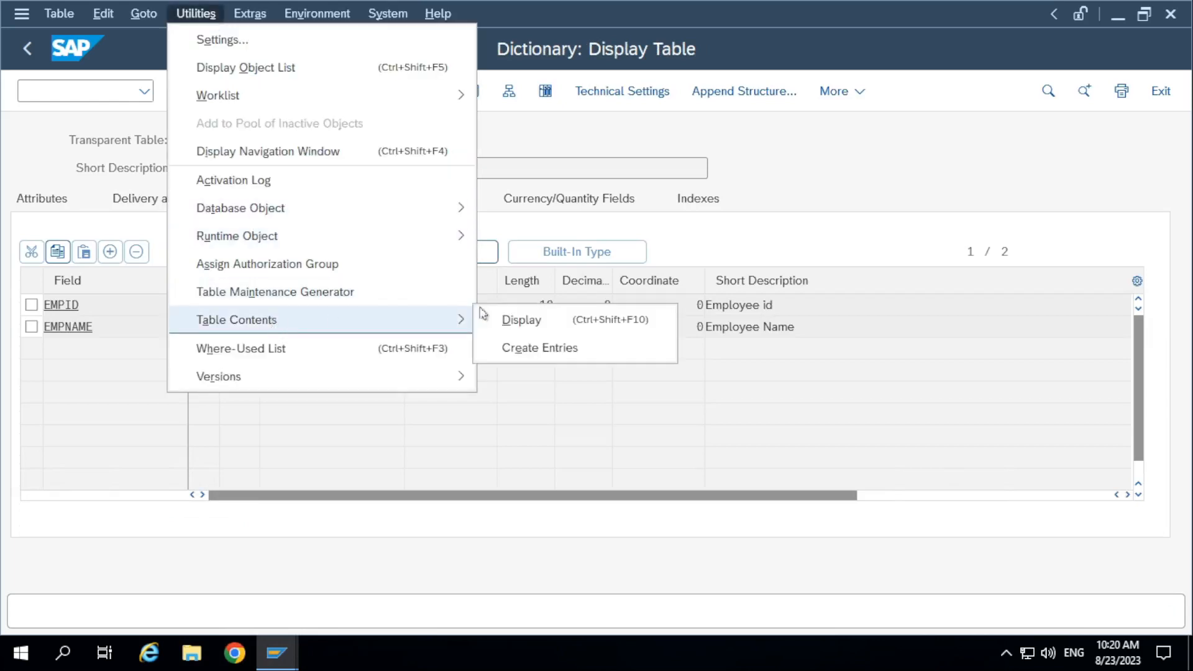
{"action": "left_click", "coordinate": [584, 349]}
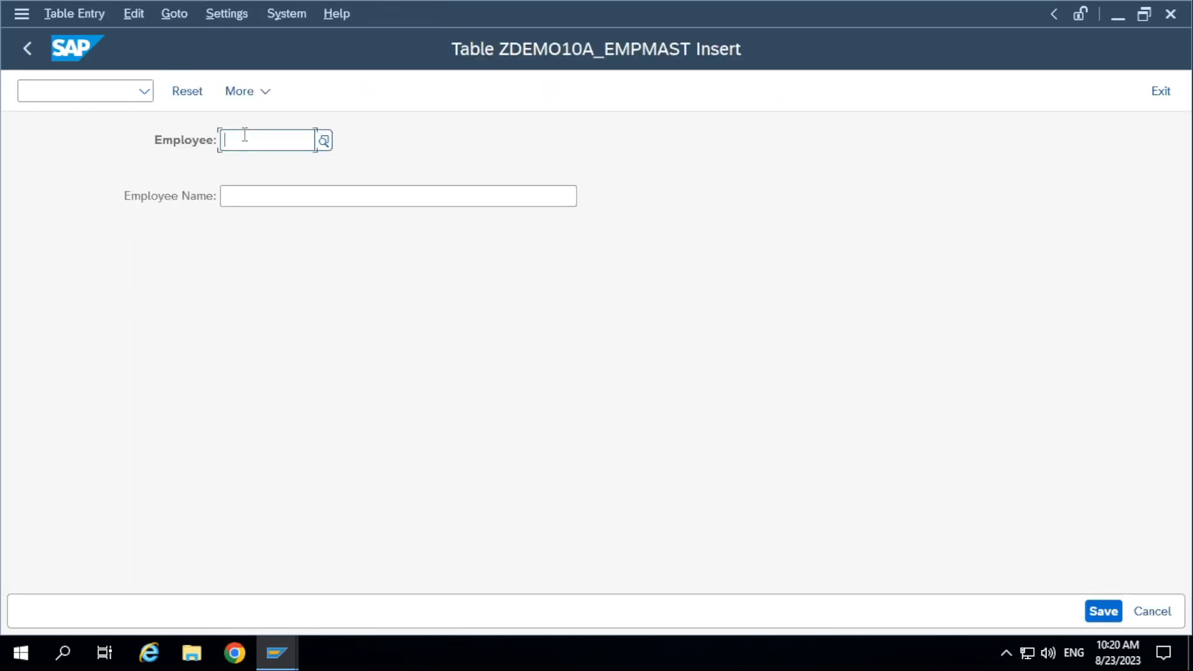
{"action": "type", "text": "105"}
{"action": "key", "text": "Tab"}
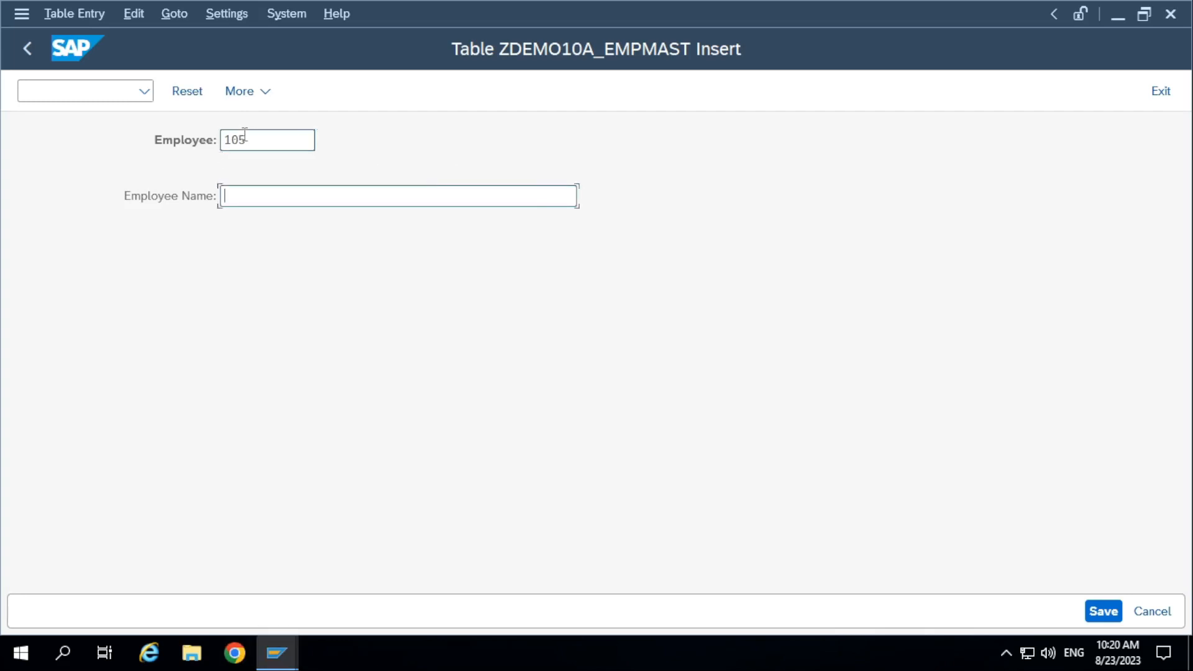
{"action": "type", "text": "Name 105"}
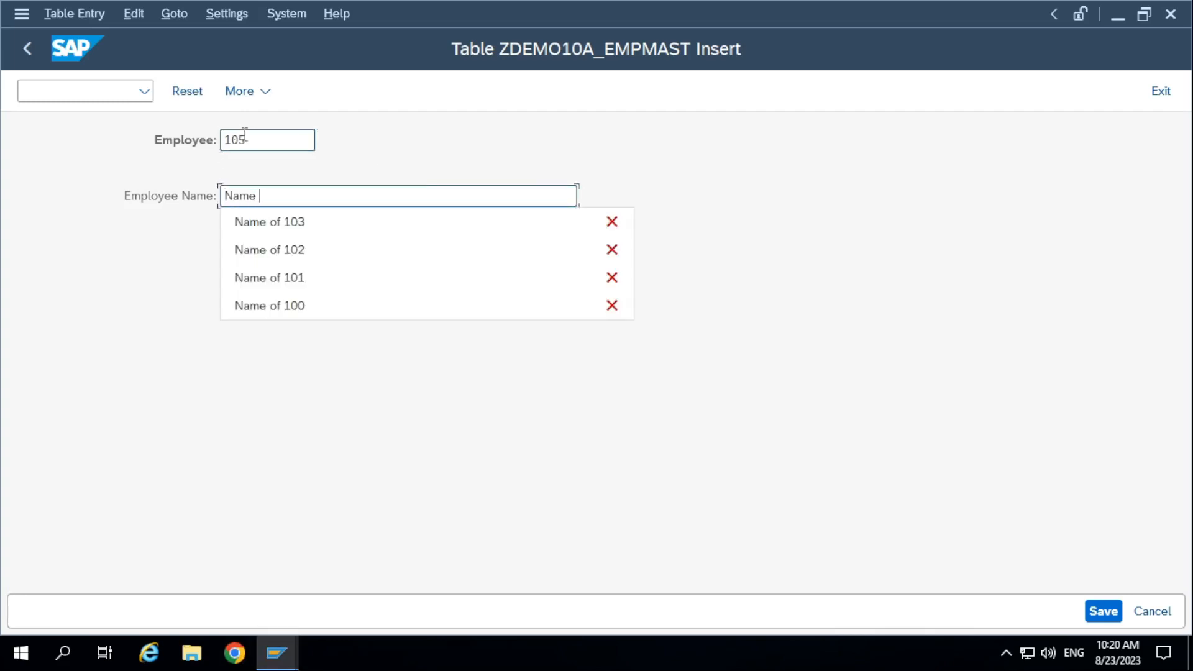
{"action": "left_click", "coordinate": [1101, 611]}
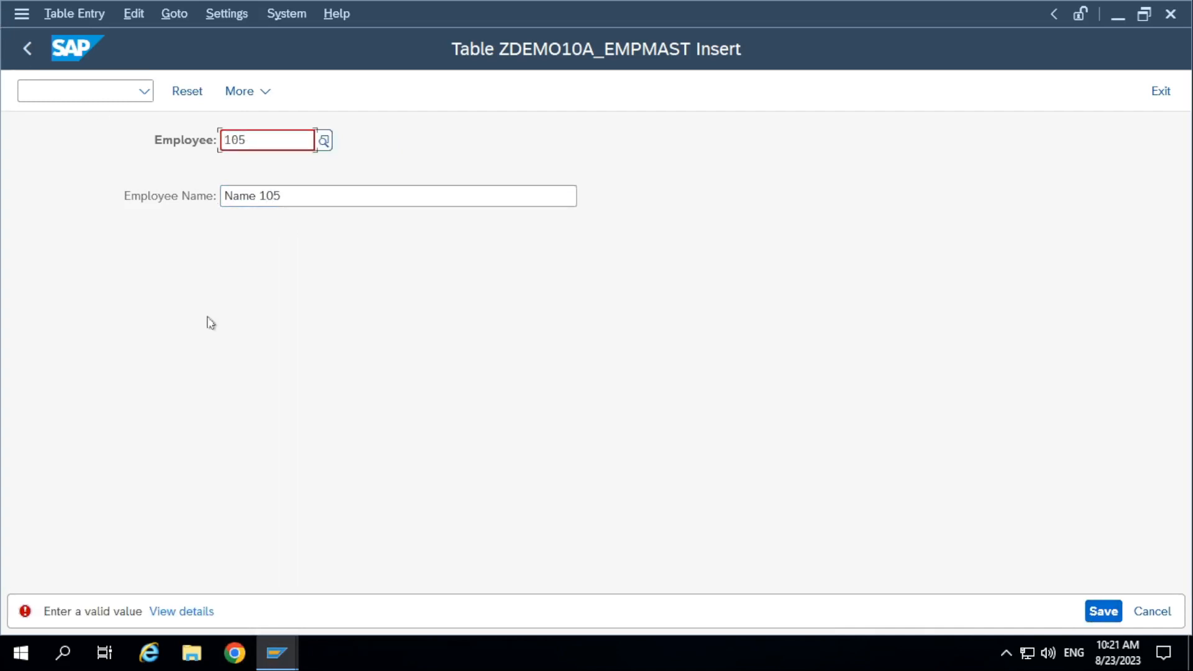
Look up the allowed values for the Employee field, close the list and leave the new table entry.
{"action": "left_click", "coordinate": [322, 143]}
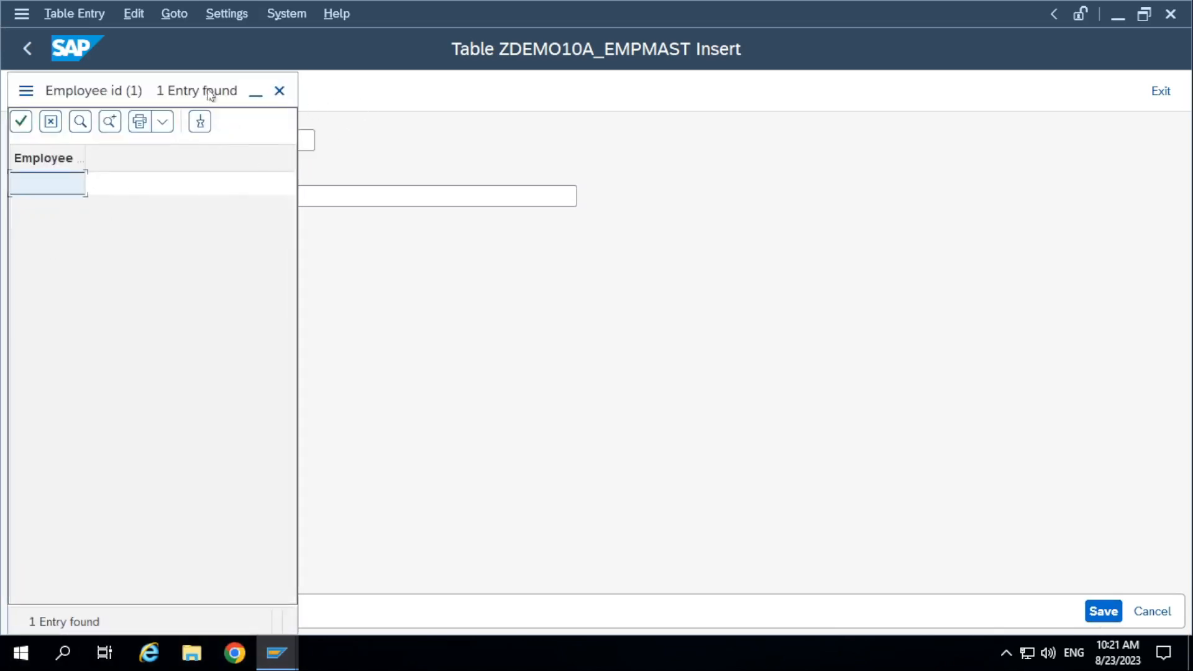
{"action": "left_click_drag", "start_coordinate": [210, 91], "coordinate": [471, 196]}
{"action": "left_click", "coordinate": [496, 179]}
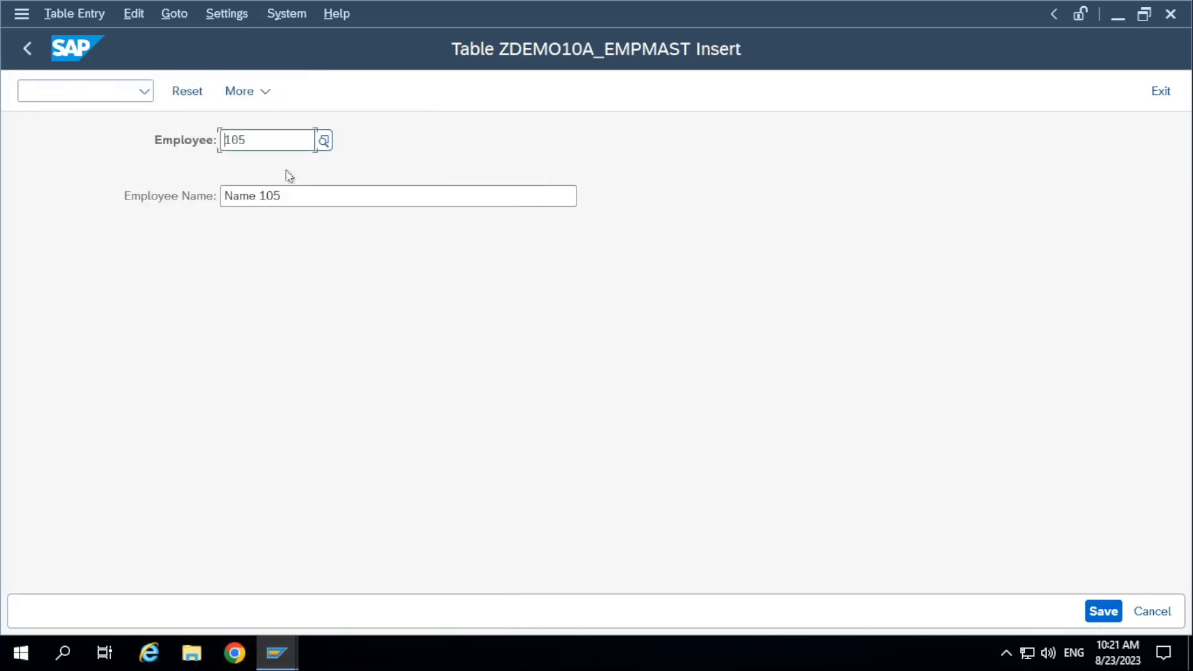
{"action": "left_click", "coordinate": [27, 49]}
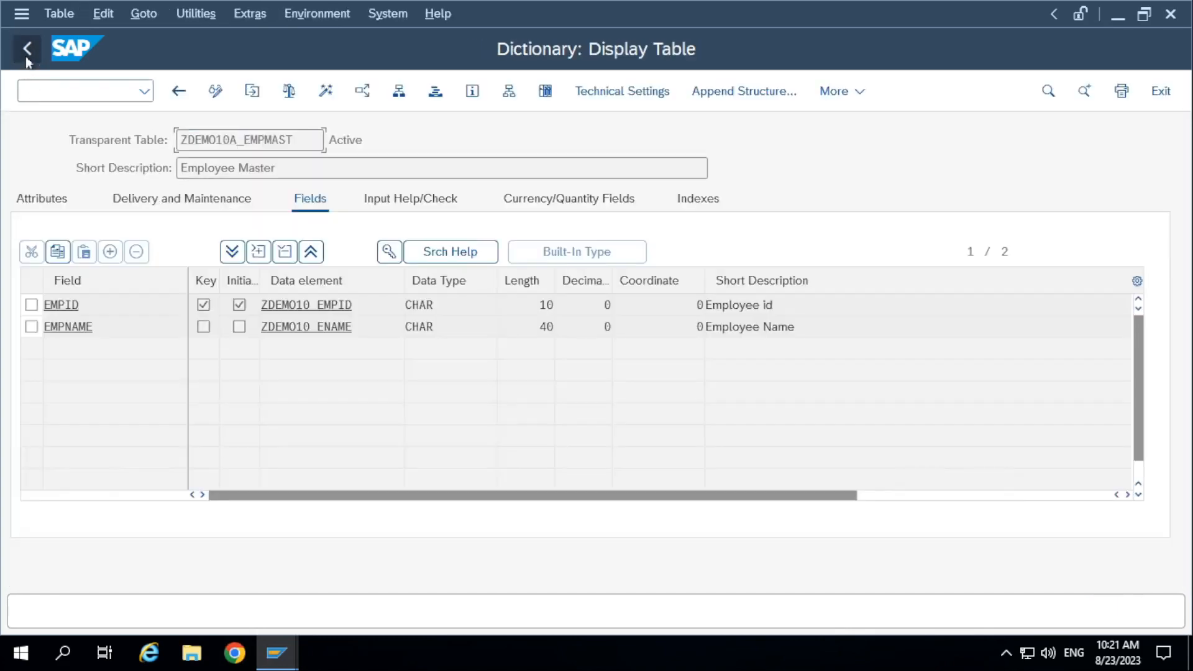
Return to the original display of table ZDEMO10A_EMPMAST and examine the data elements of EMPID and EMPNAME.
{"action": "left_click", "coordinate": [367, 299]}
{"action": "left_click", "coordinate": [36, 50]}
{"action": "left_click", "coordinate": [24, 50]}
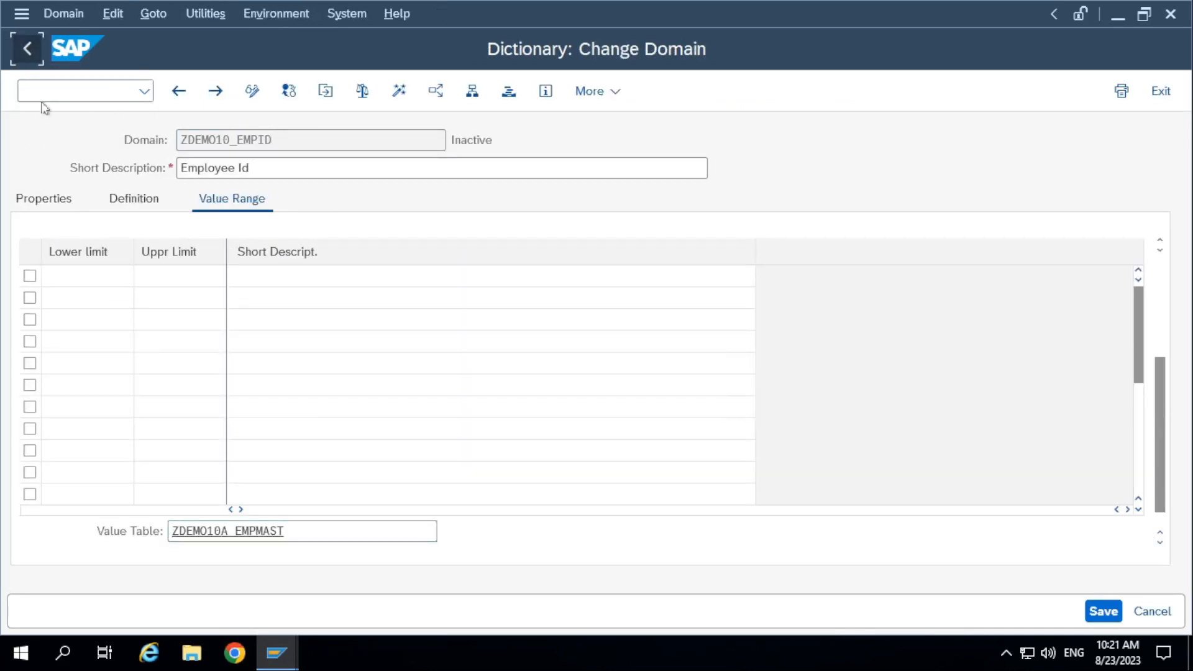
{"action": "left_click", "coordinate": [28, 50]}
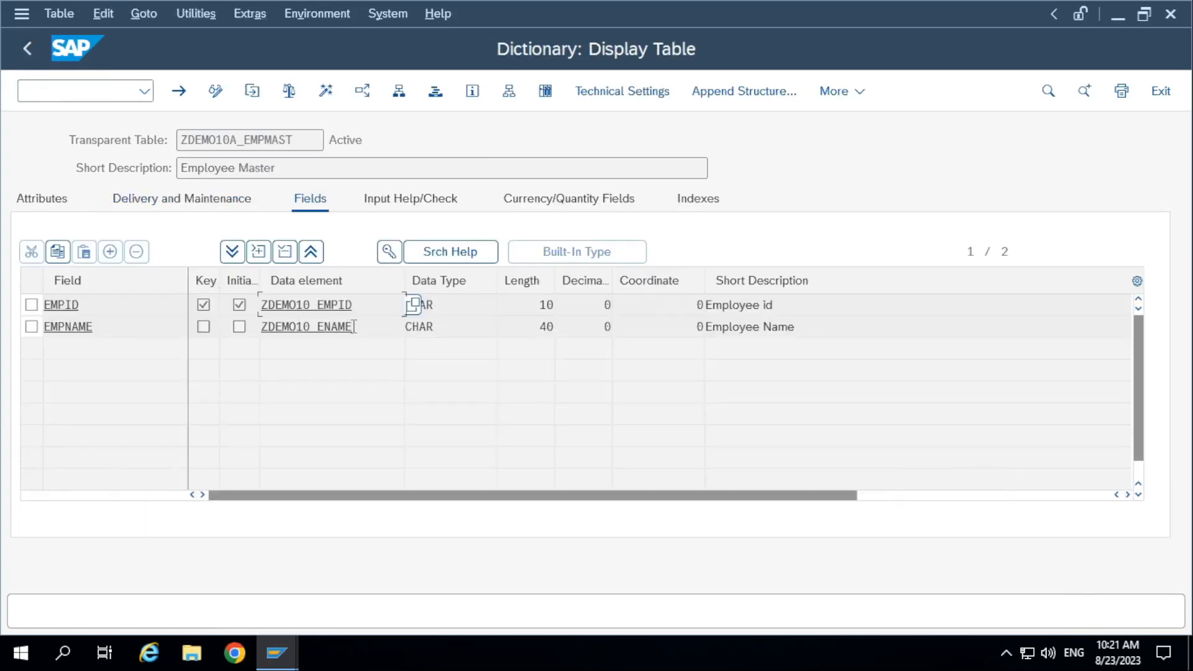
{"action": "left_click_drag", "start_coordinate": [354, 303], "coordinate": [138, 300]}
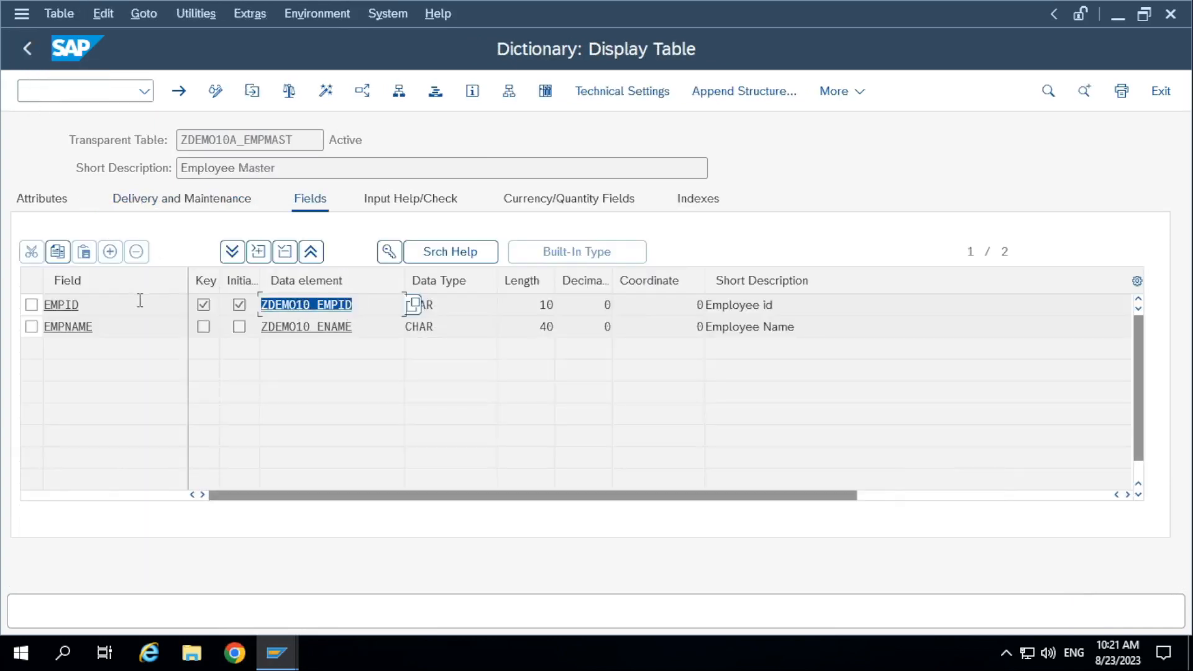
{"action": "left_click_drag", "start_coordinate": [354, 332], "coordinate": [184, 327]}
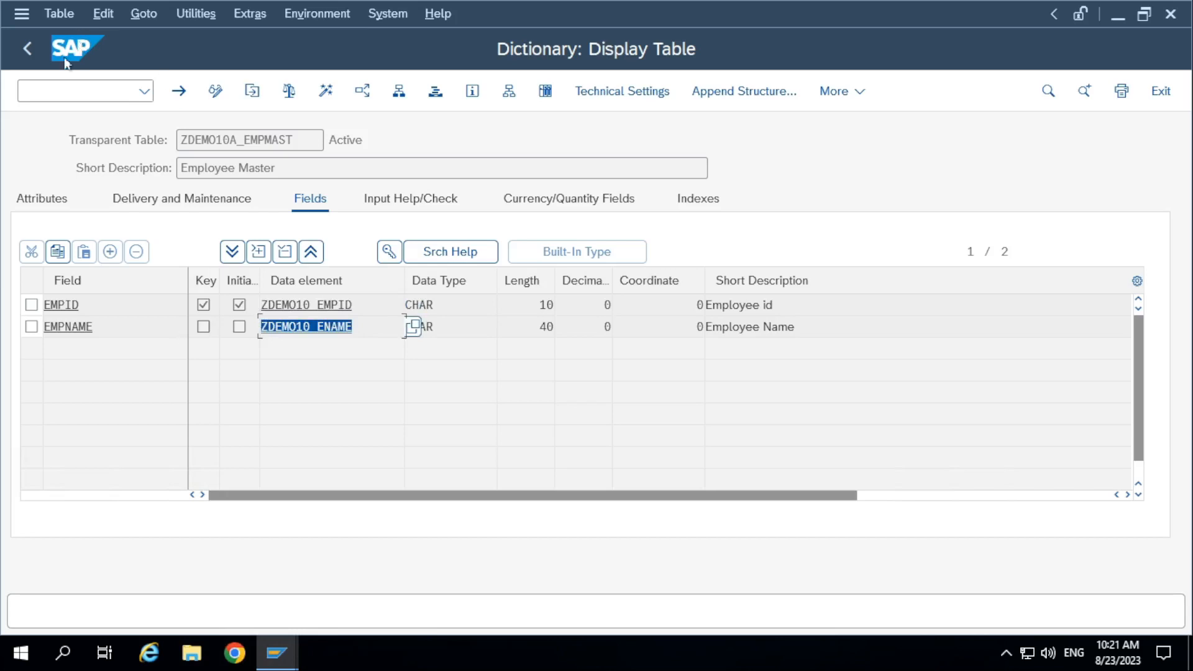
Redisplay table ZDEMO10A_EMPMAST from the Dictionary's initial screen and open the data element of its EMPID field.
{"action": "left_click", "coordinate": [28, 49]}
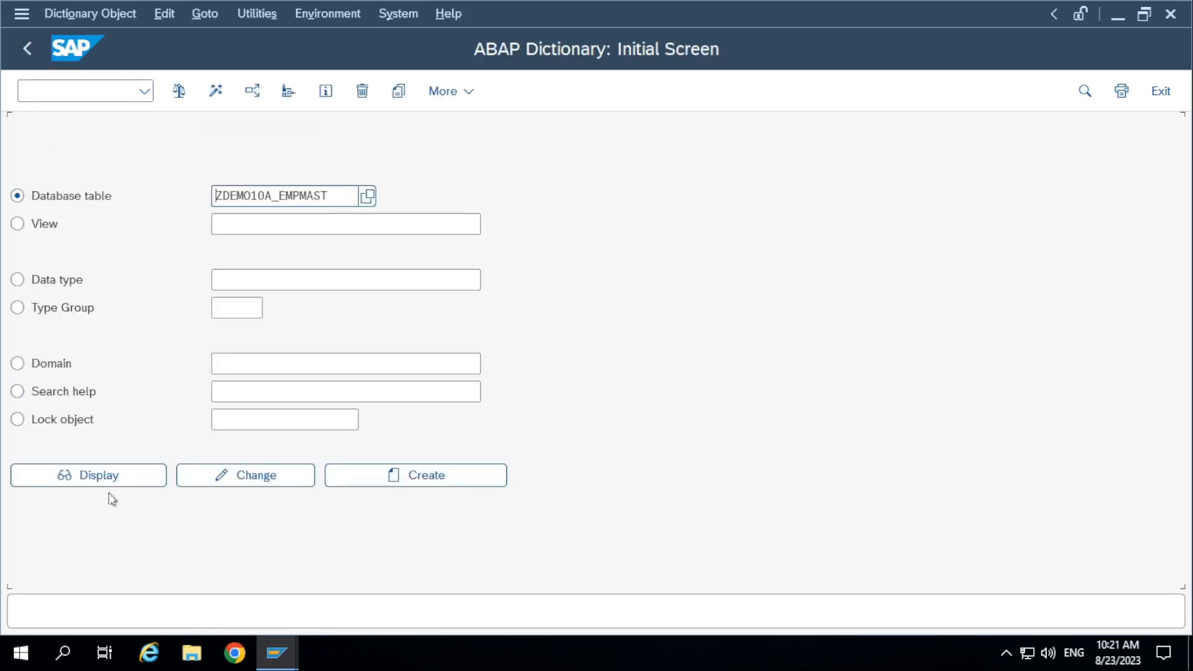
{"action": "key", "text": "alt+Tab"}
{"action": "key", "text": "alt+Tab"}
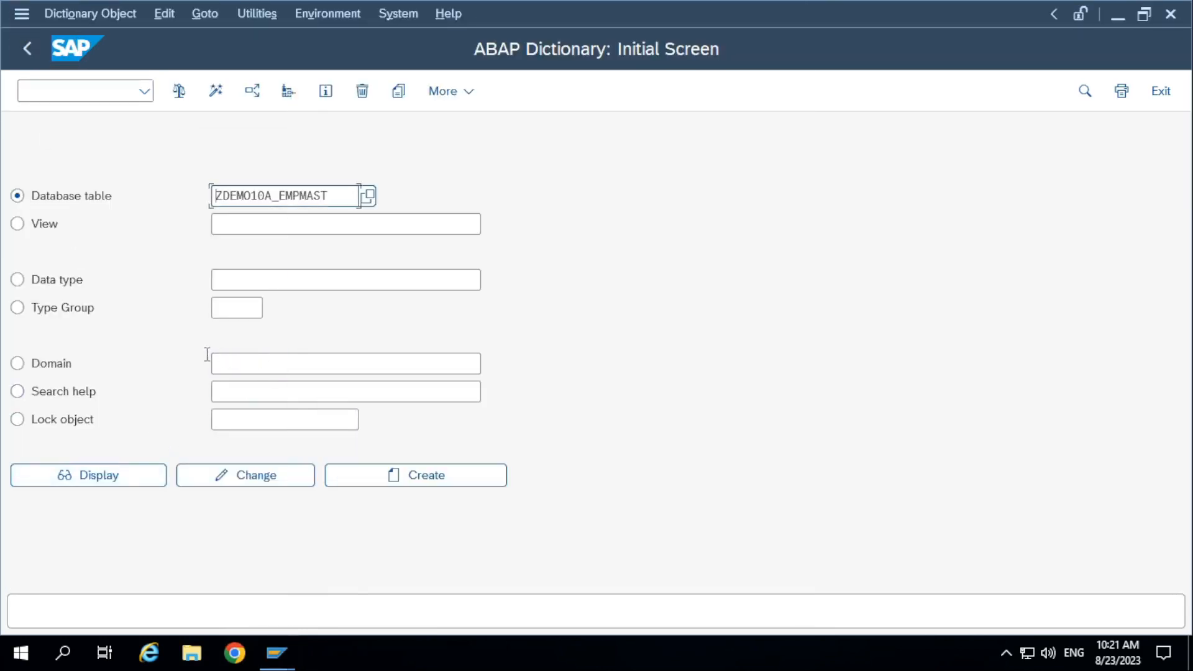
{"action": "left_click", "coordinate": [104, 474]}
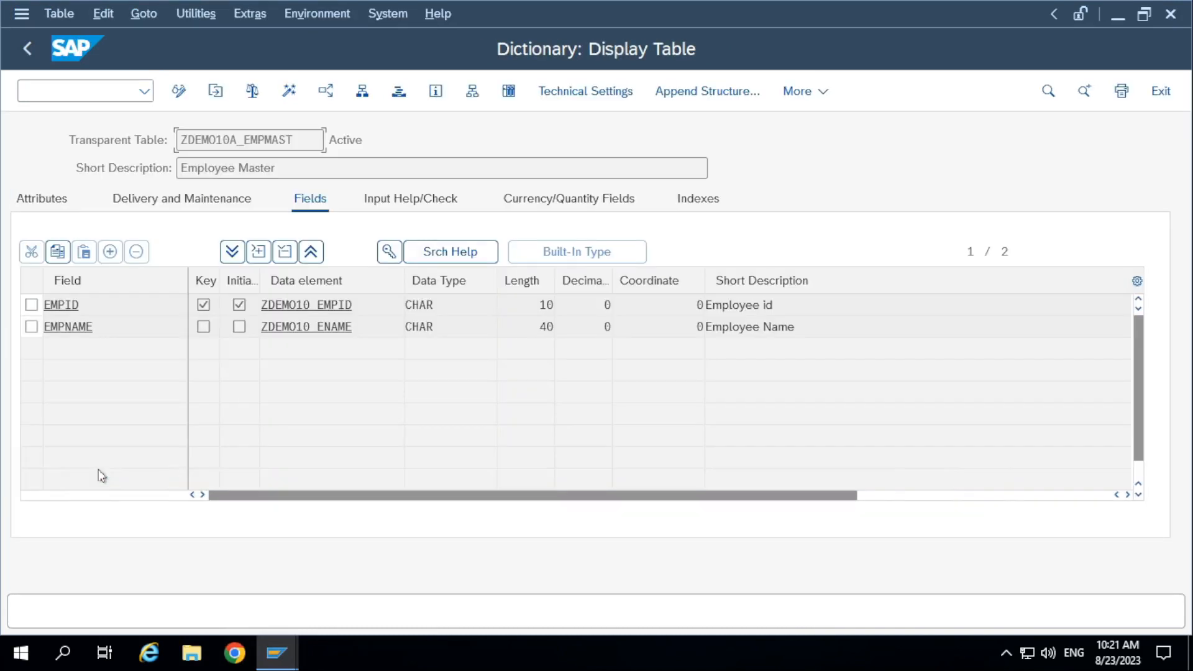
{"action": "left_click", "coordinate": [290, 328]}
{"action": "double_click", "coordinate": [353, 305]}
{"action": "double_click", "coordinate": [340, 305]}
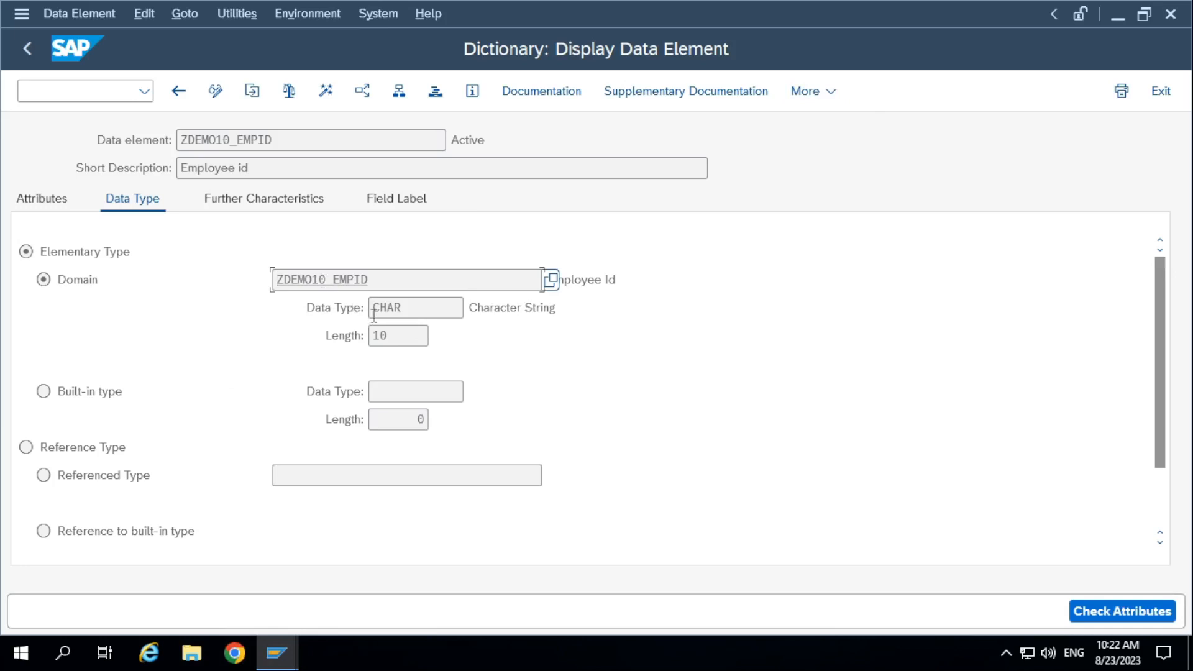
Open the domain behind data element ZDEMO10_EMPID and examine its name and data type.
{"action": "double_click", "coordinate": [333, 280]}
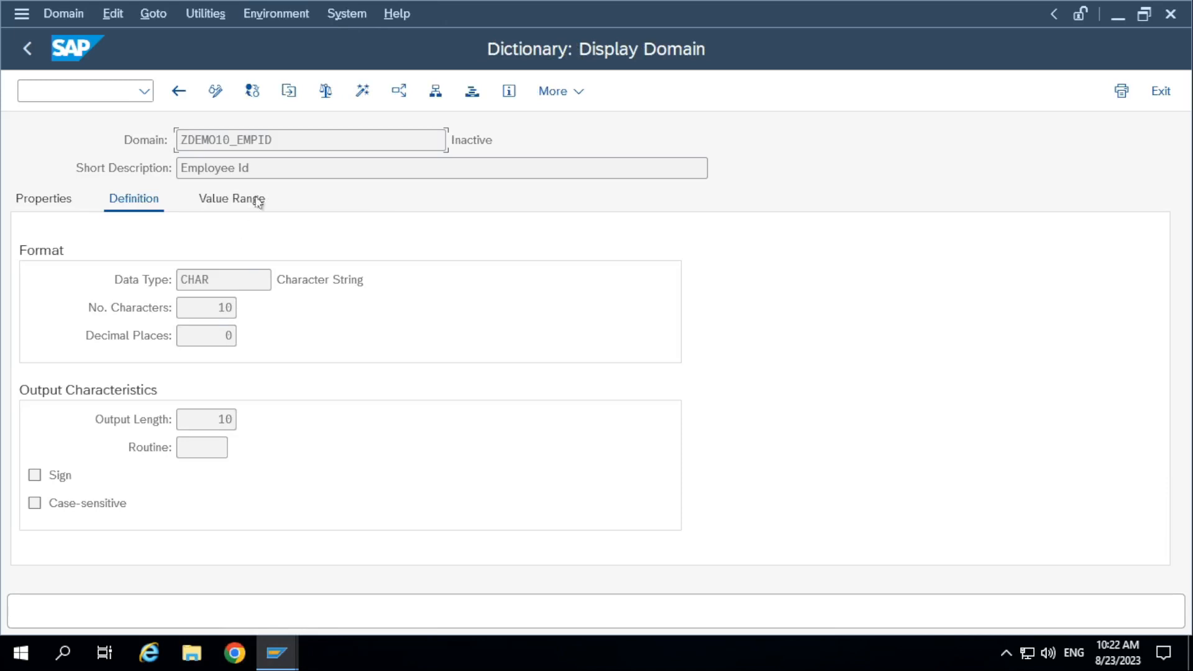
{"action": "left_click_drag", "start_coordinate": [277, 140], "coordinate": [147, 146]}
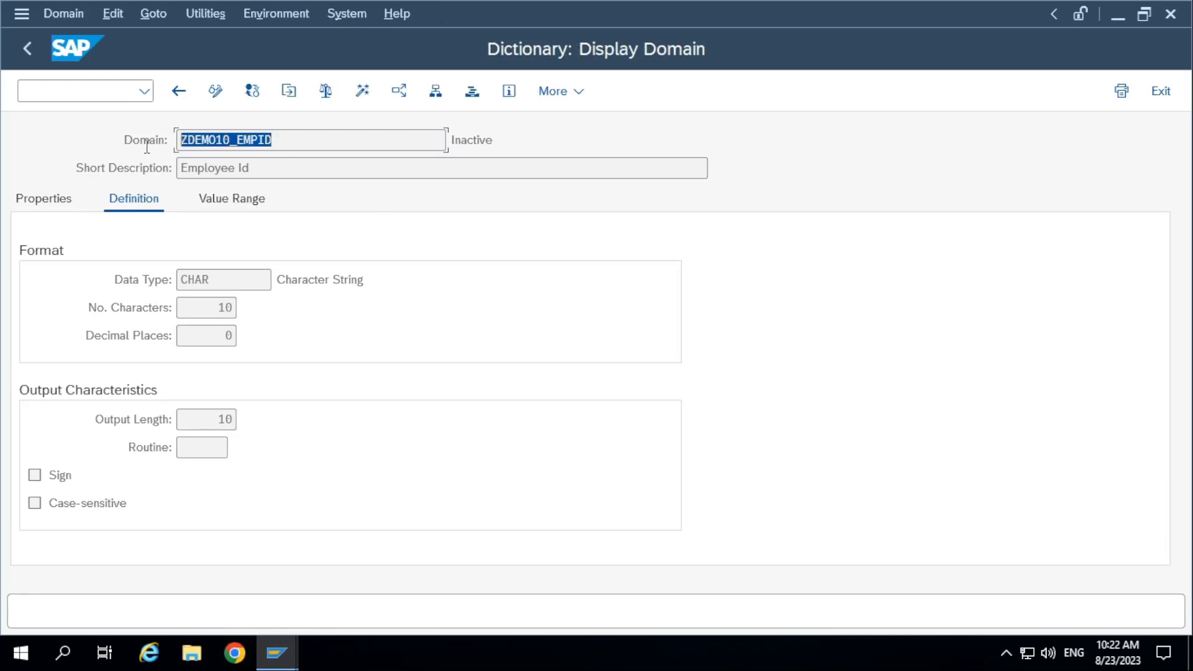
{"action": "left_click", "coordinate": [221, 278]}
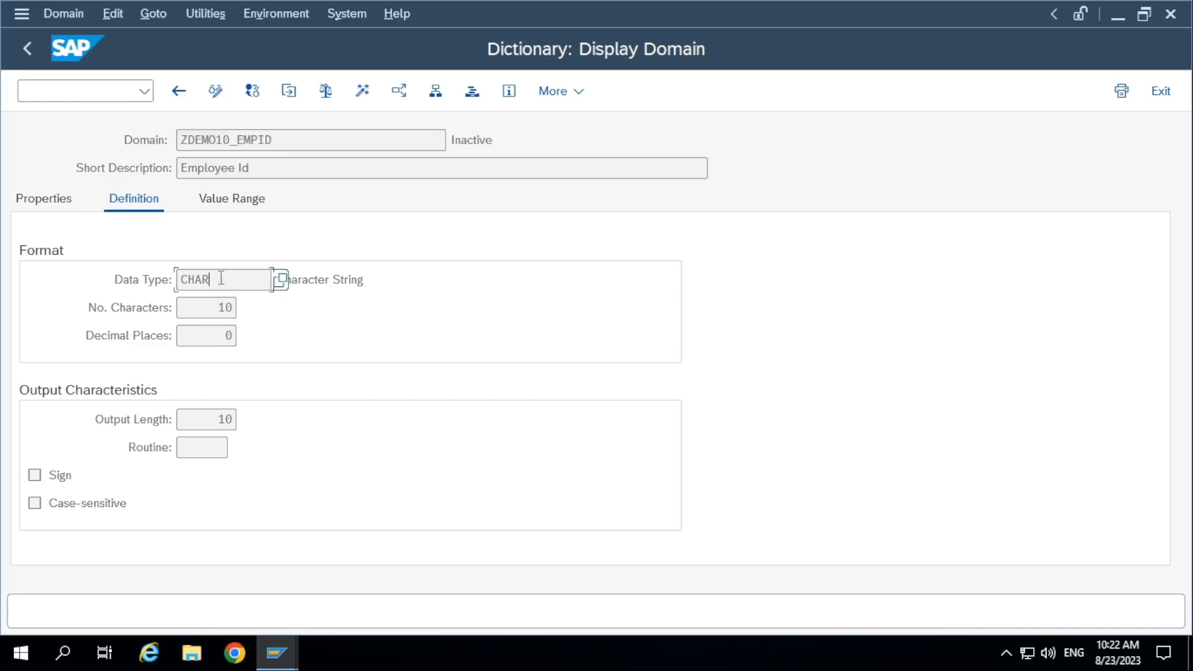
Return to data element ZDEMO10_EMPID and compare its name with the name of its assigned domain.
{"action": "left_click", "coordinate": [28, 48]}
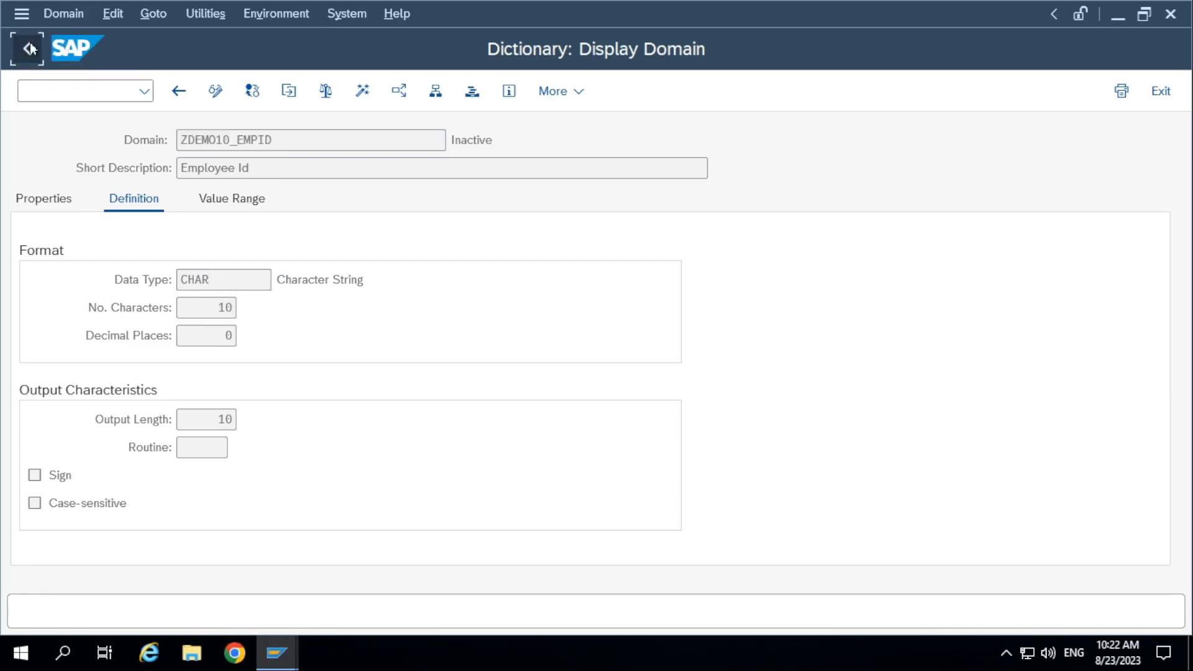
{"action": "left_click", "coordinate": [251, 139]}
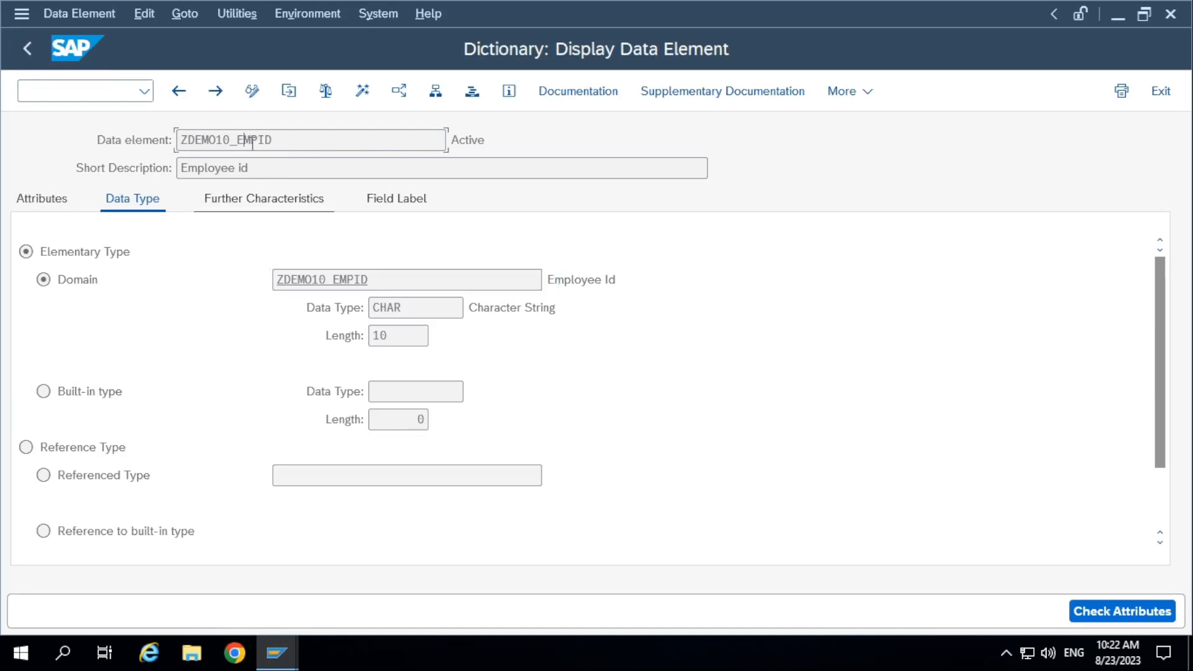
{"action": "double_click", "coordinate": [332, 142]}
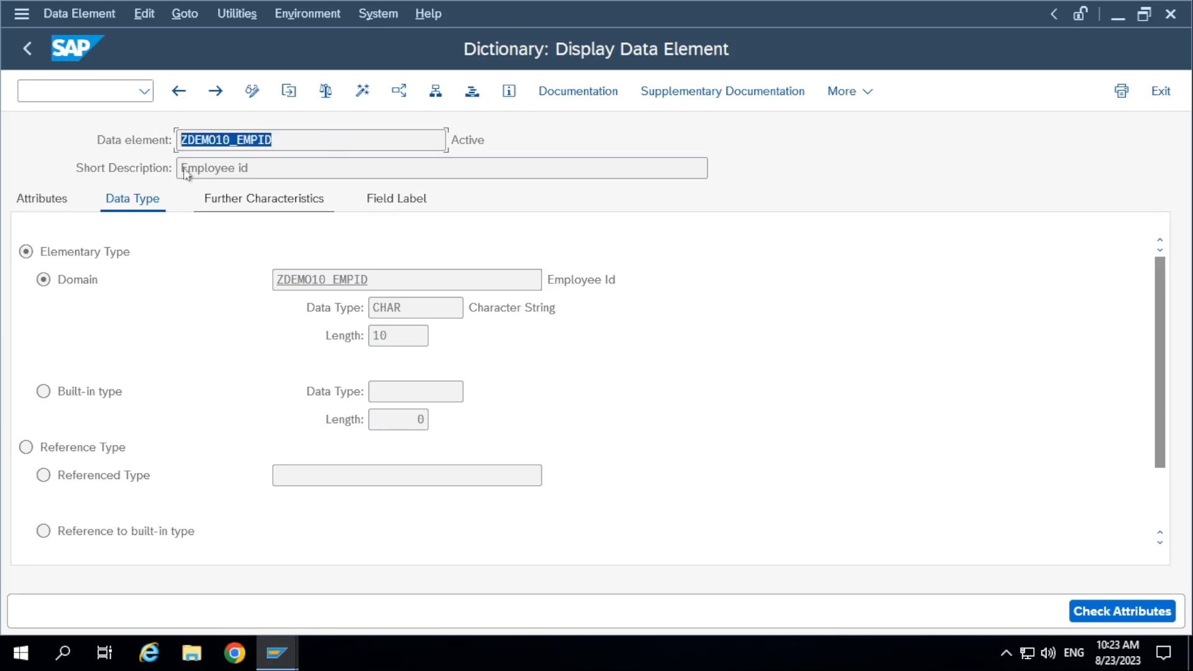
{"action": "double_click", "coordinate": [385, 279]}
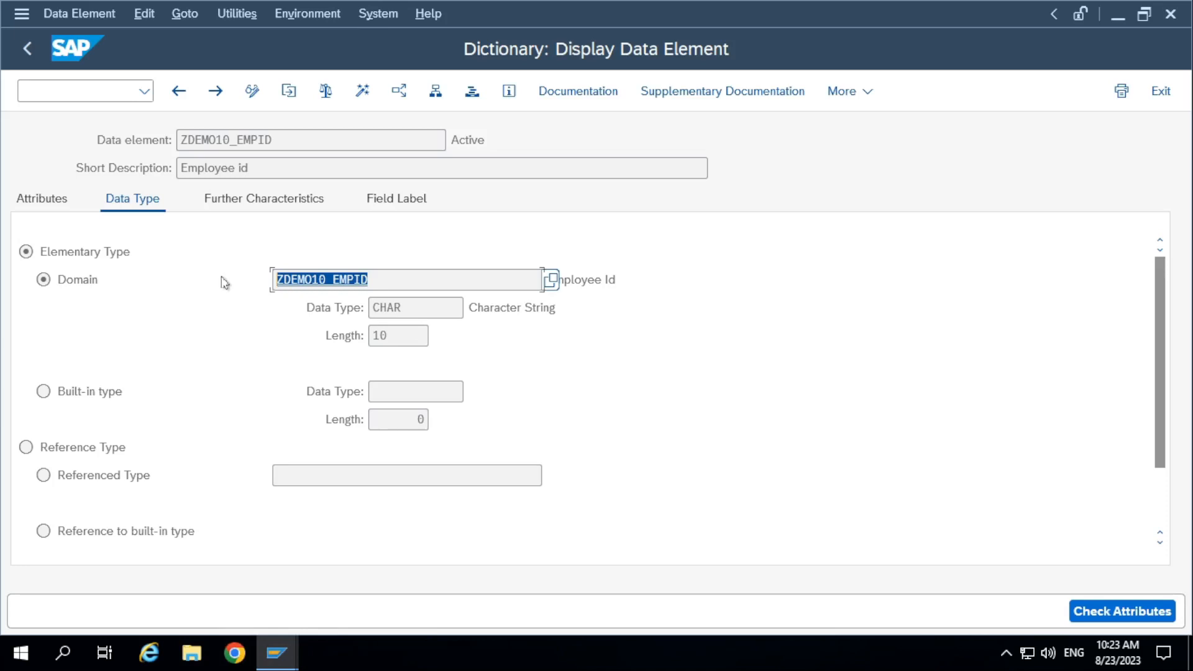
{"action": "left_click", "coordinate": [400, 279]}
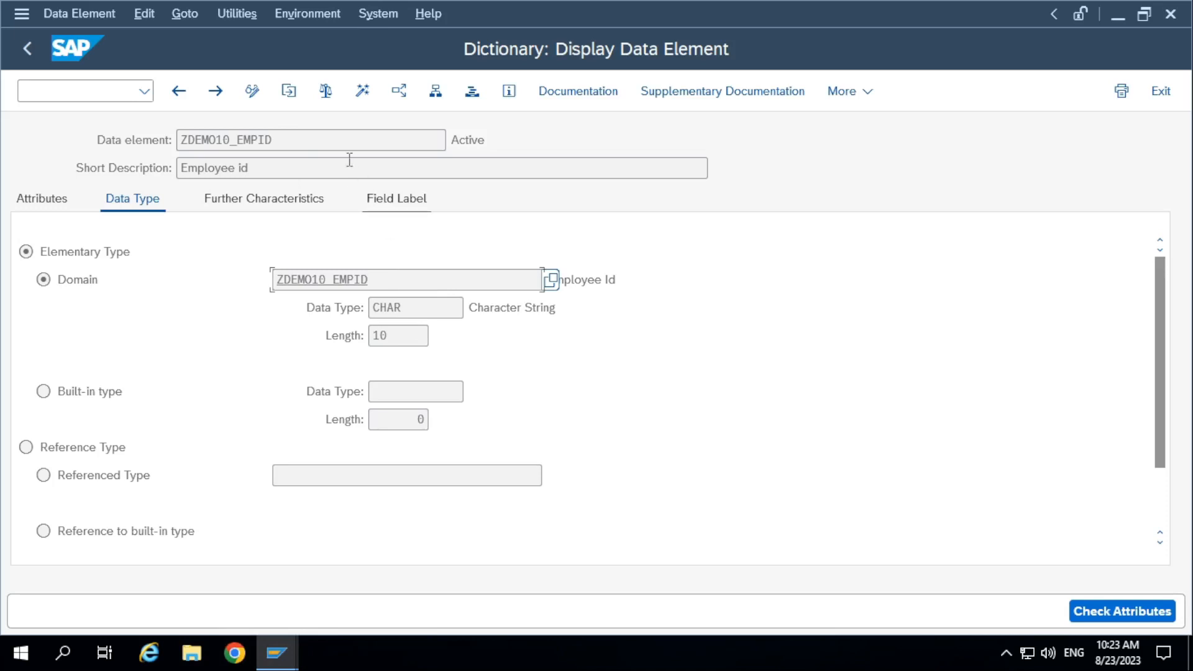
{"action": "double_click", "coordinate": [198, 141]}
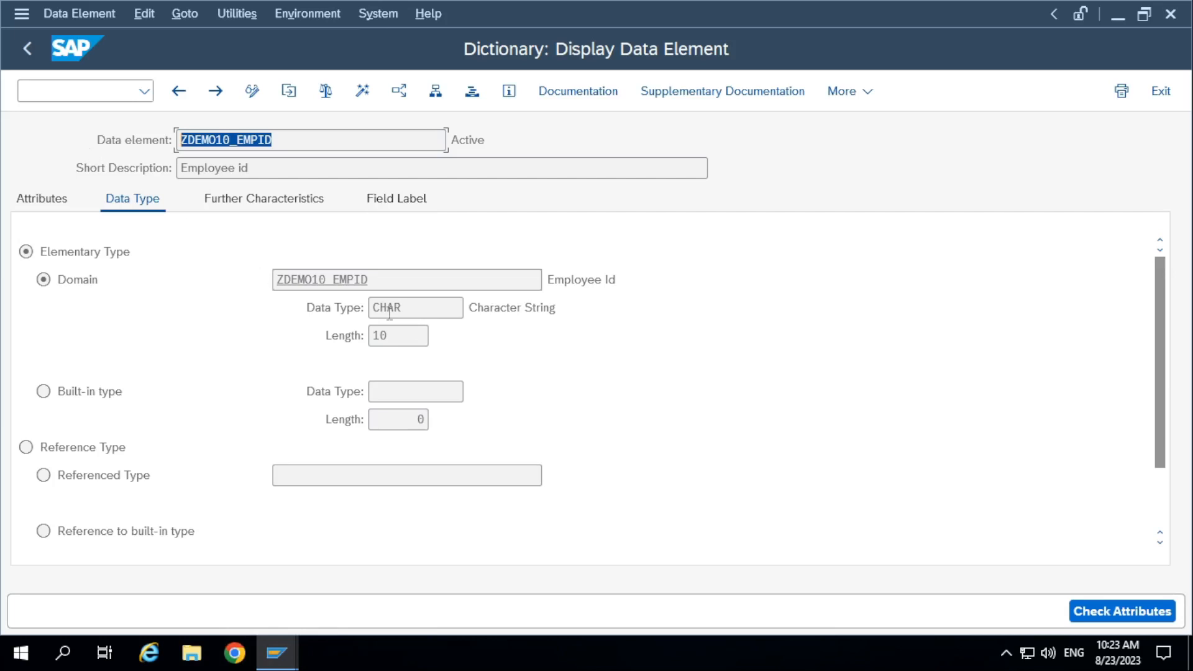
{"action": "double_click", "coordinate": [331, 281]}
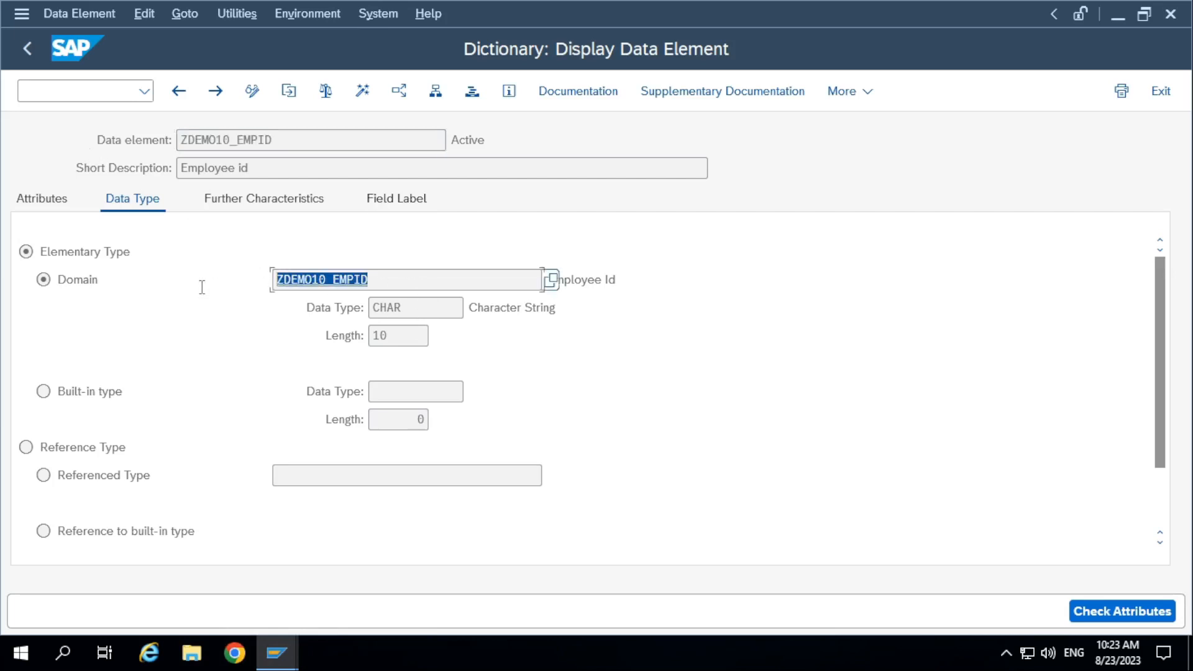
{"action": "left_click", "coordinate": [215, 141]}
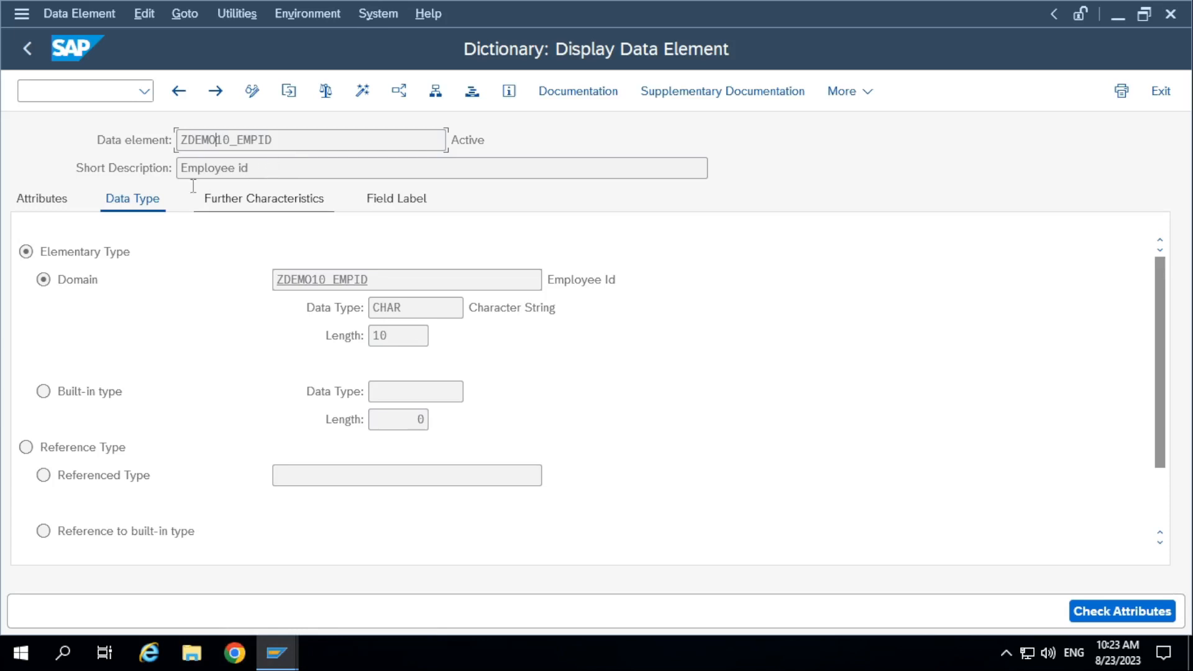
{"action": "left_click_drag", "start_coordinate": [289, 139], "coordinate": [31, 139]}
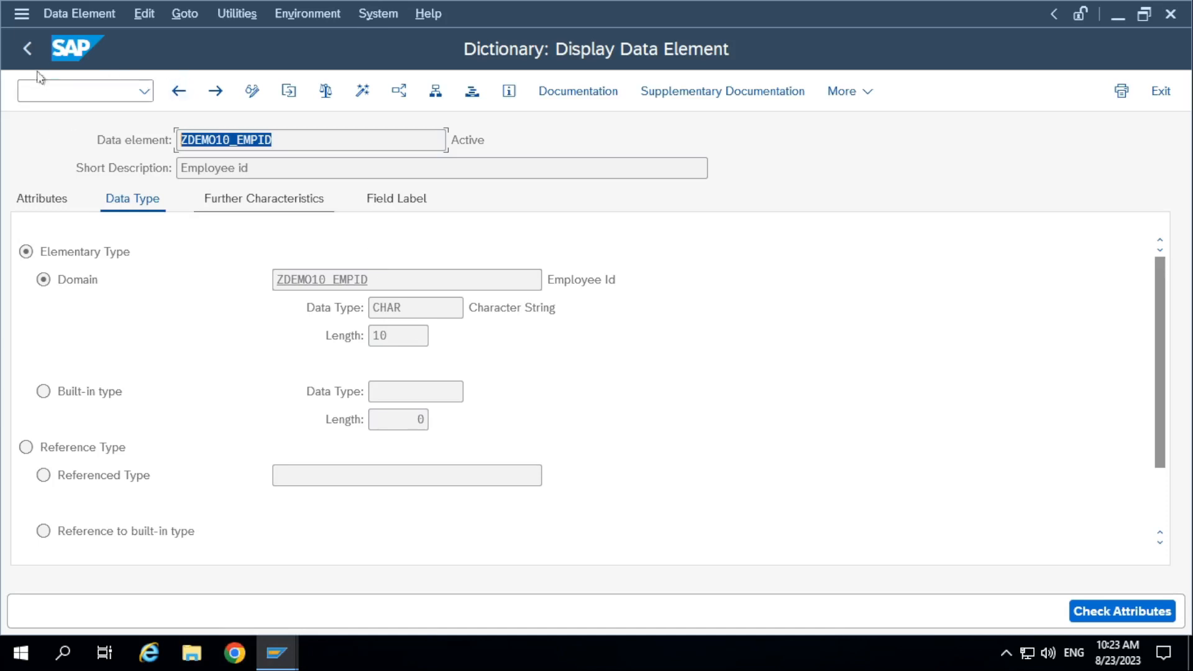
Go back to table ZDEMO10A_EMPMAST, reopen the data element of its EMPID field and examine the data element's name.
{"action": "left_click", "coordinate": [32, 45]}
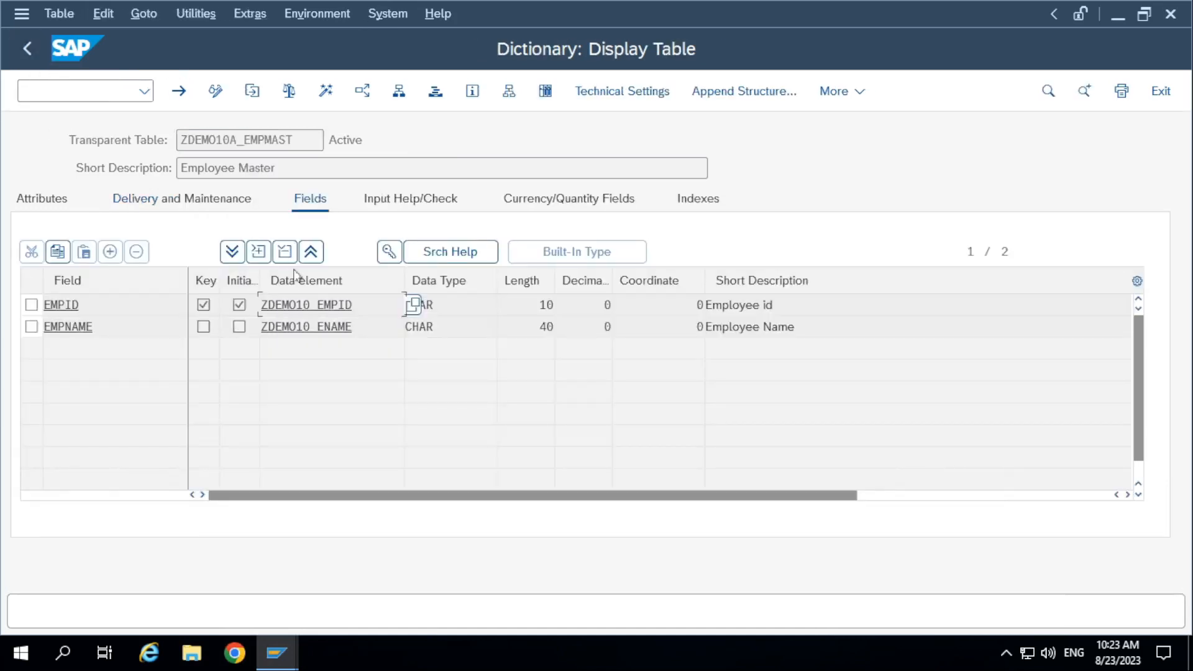
{"action": "double_click", "coordinate": [308, 306]}
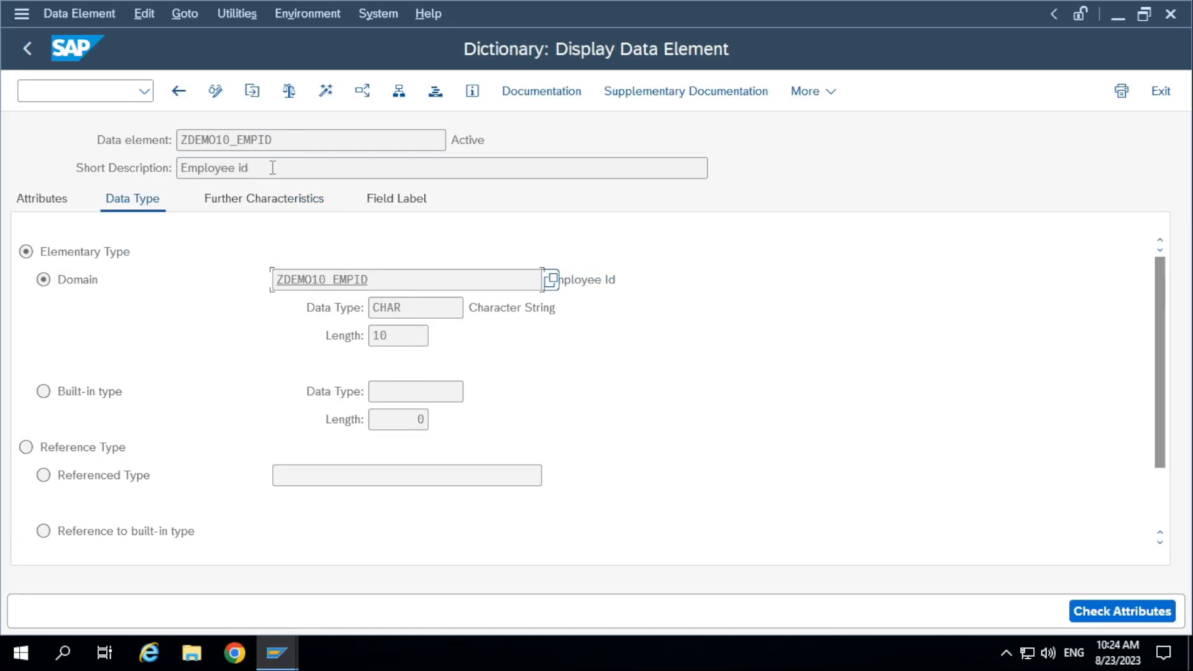
{"action": "left_click", "coordinate": [226, 140]}
{"action": "double_click", "coordinate": [267, 140]}
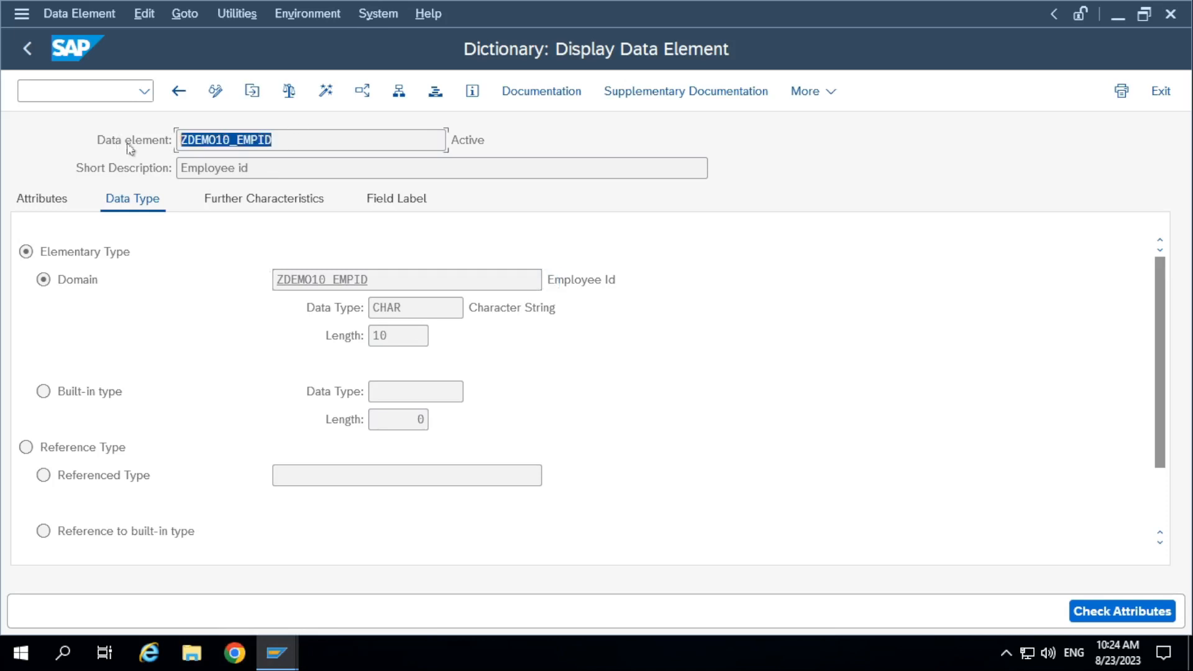
{"action": "left_click", "coordinate": [231, 142]}
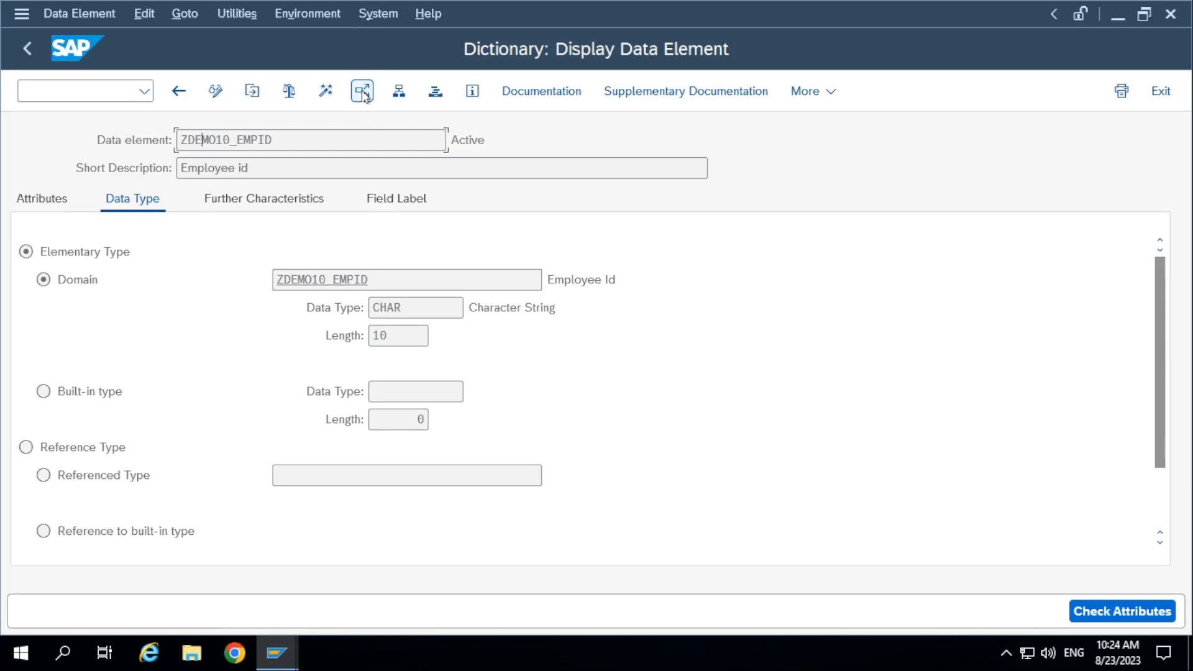
{"action": "double_click", "coordinate": [192, 146]}
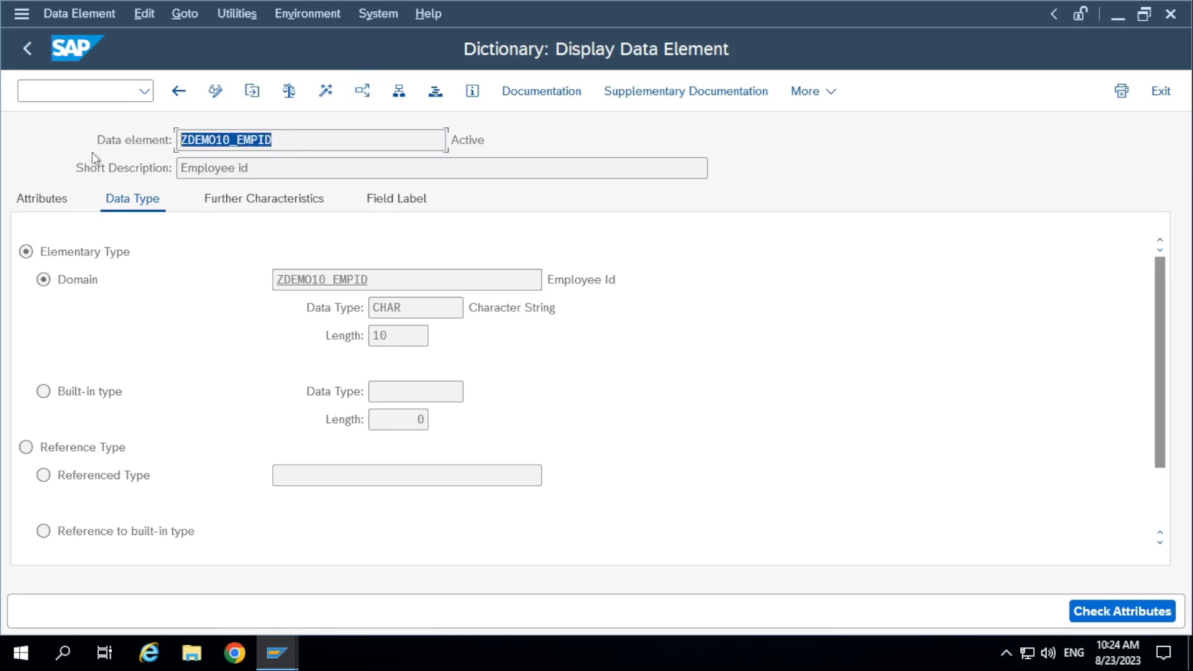
{"action": "left_click", "coordinate": [230, 141]}
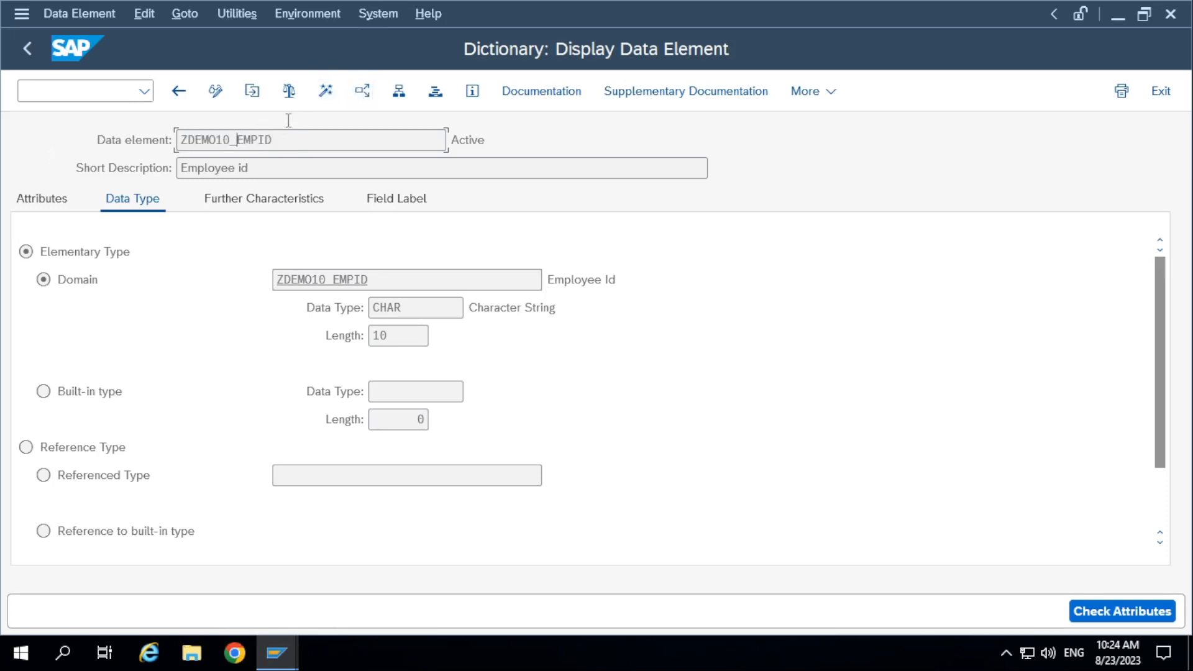
Run a where-used search for data element ZDEMO10_EMPID over table fields and programs.
{"action": "left_click", "coordinate": [362, 92]}
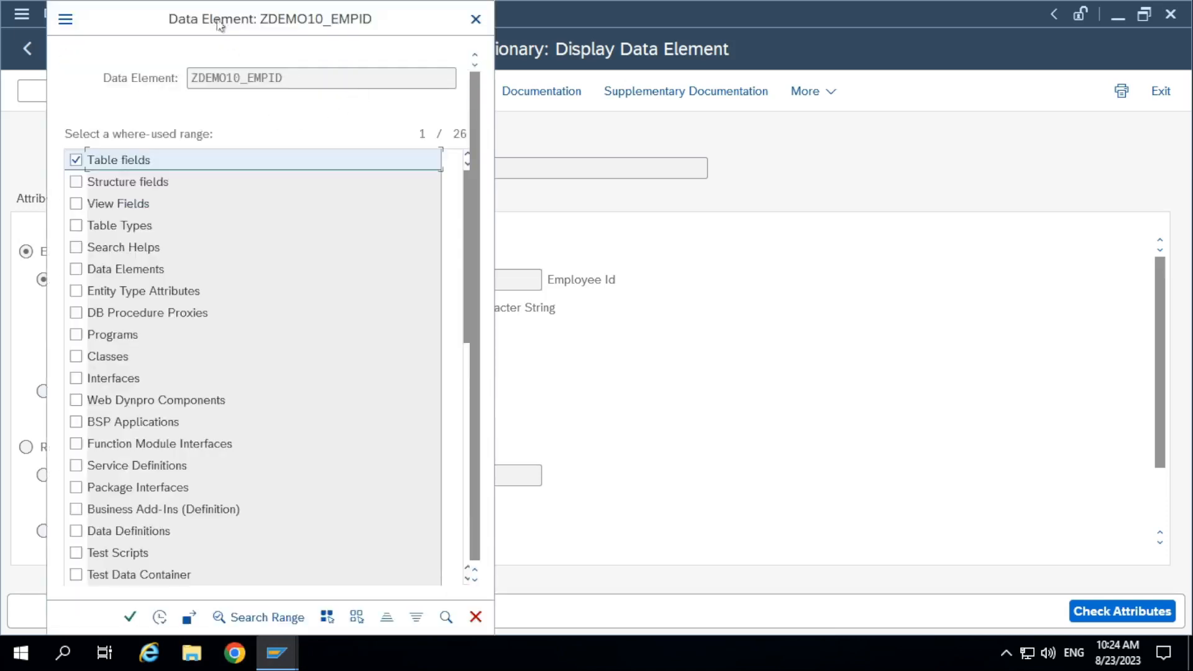
{"action": "left_click_drag", "start_coordinate": [220, 18], "coordinate": [898, 23]}
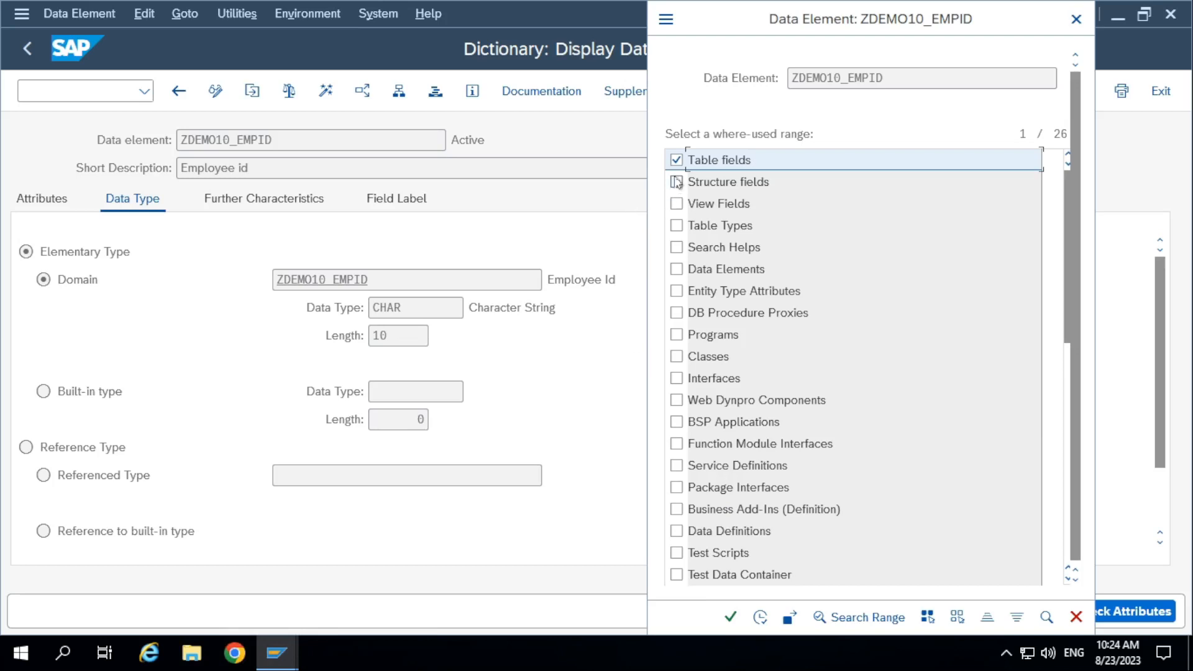
{"action": "left_click", "coordinate": [676, 335]}
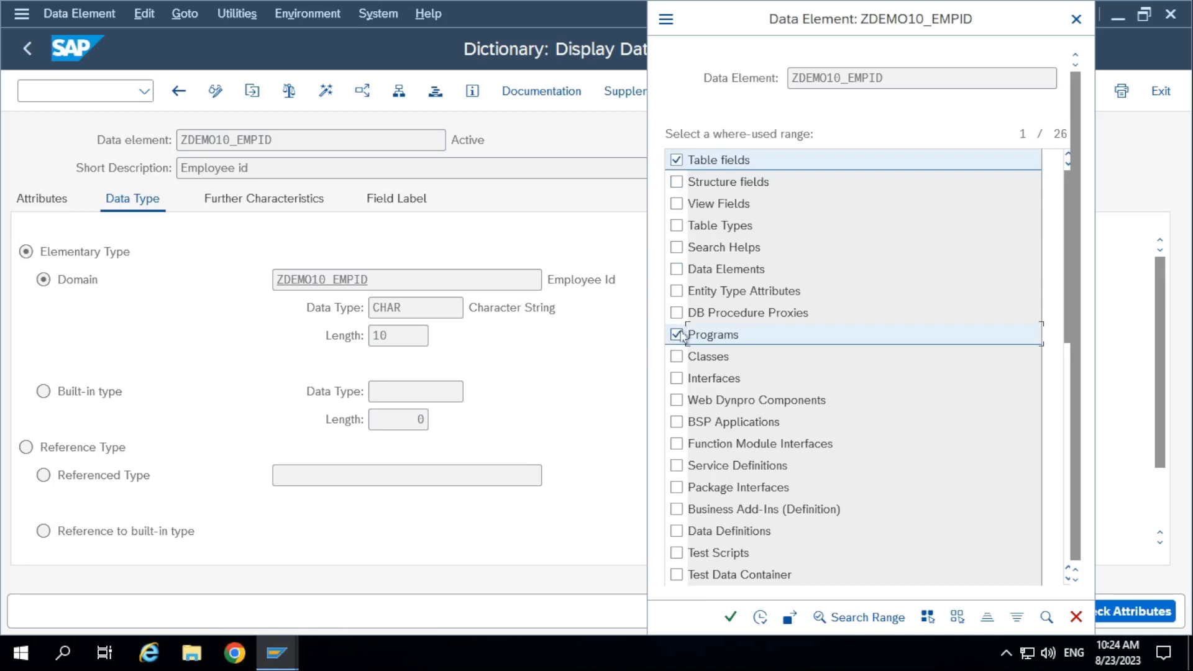
{"action": "left_click", "coordinate": [731, 628]}
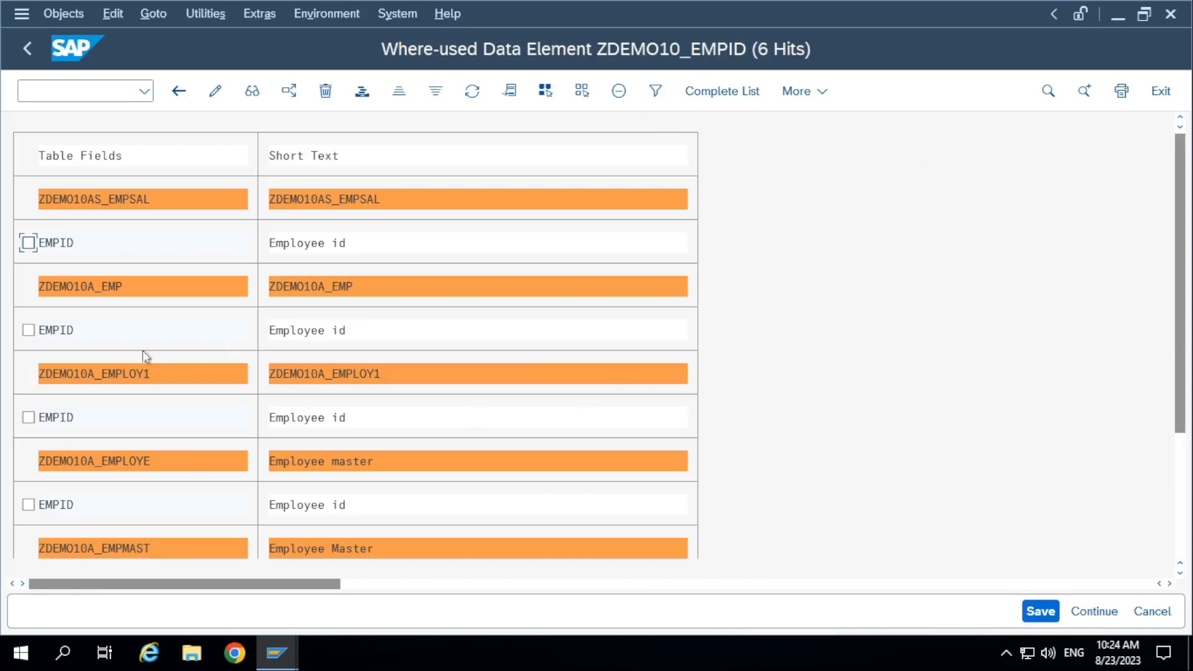
Examine the where-used list to see which tables use data element ZDEMO10_EMPID in their fields.
{"action": "scroll", "coordinate": [143, 552], "scroll_direction": "down", "scroll_amount": 3}
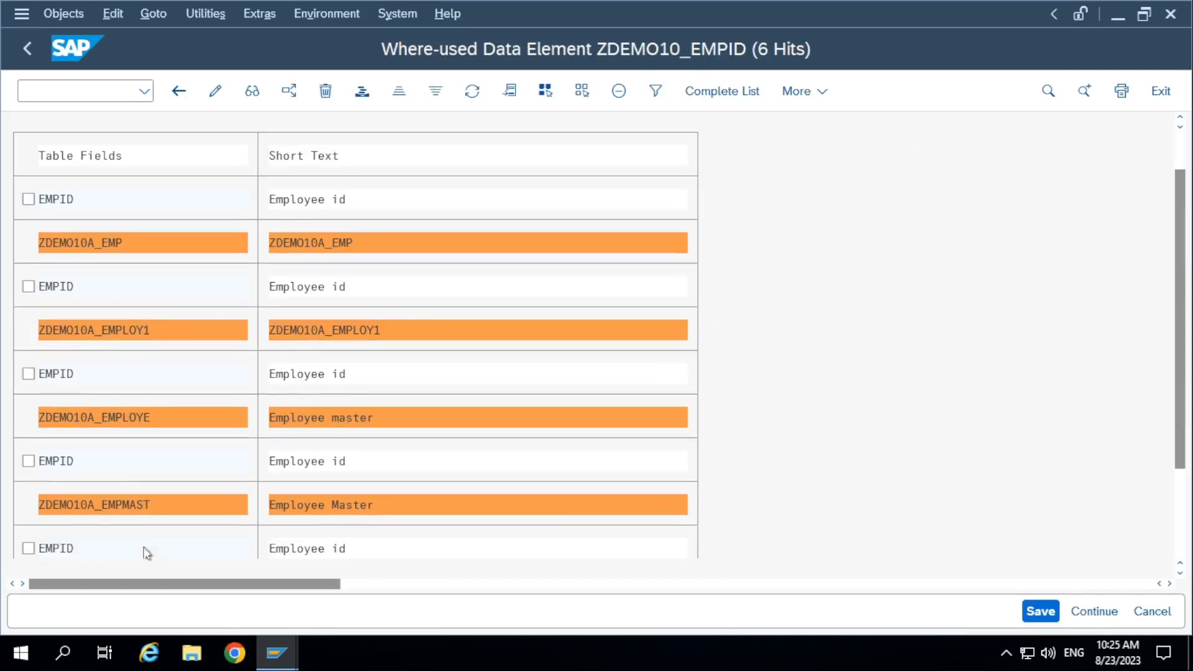
{"action": "scroll", "coordinate": [145, 553], "scroll_direction": "down", "scroll_amount": 1}
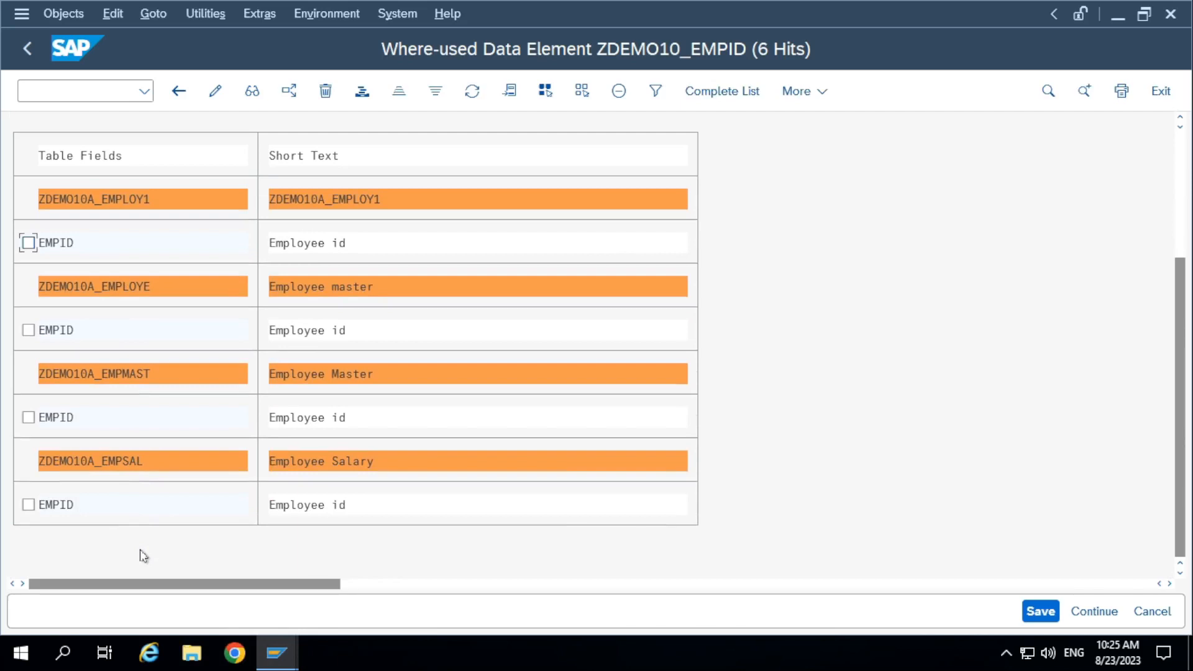
{"action": "scroll", "coordinate": [144, 555], "scroll_direction": "up", "scroll_amount": 4}
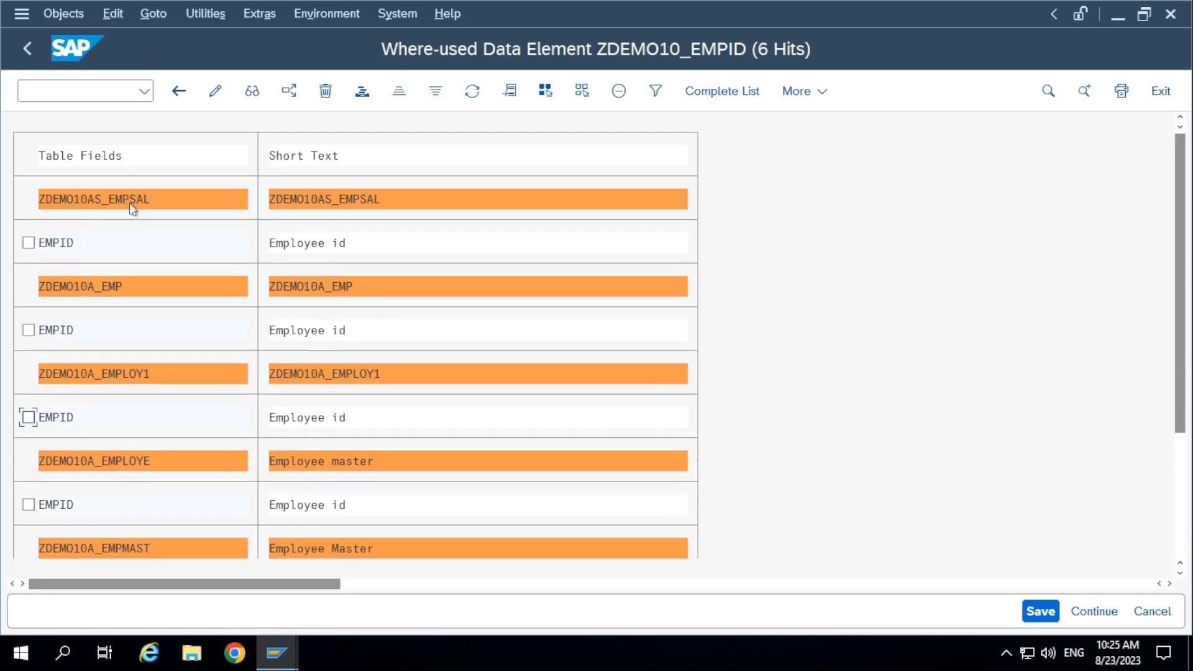
{"action": "double_click", "coordinate": [720, 15]}
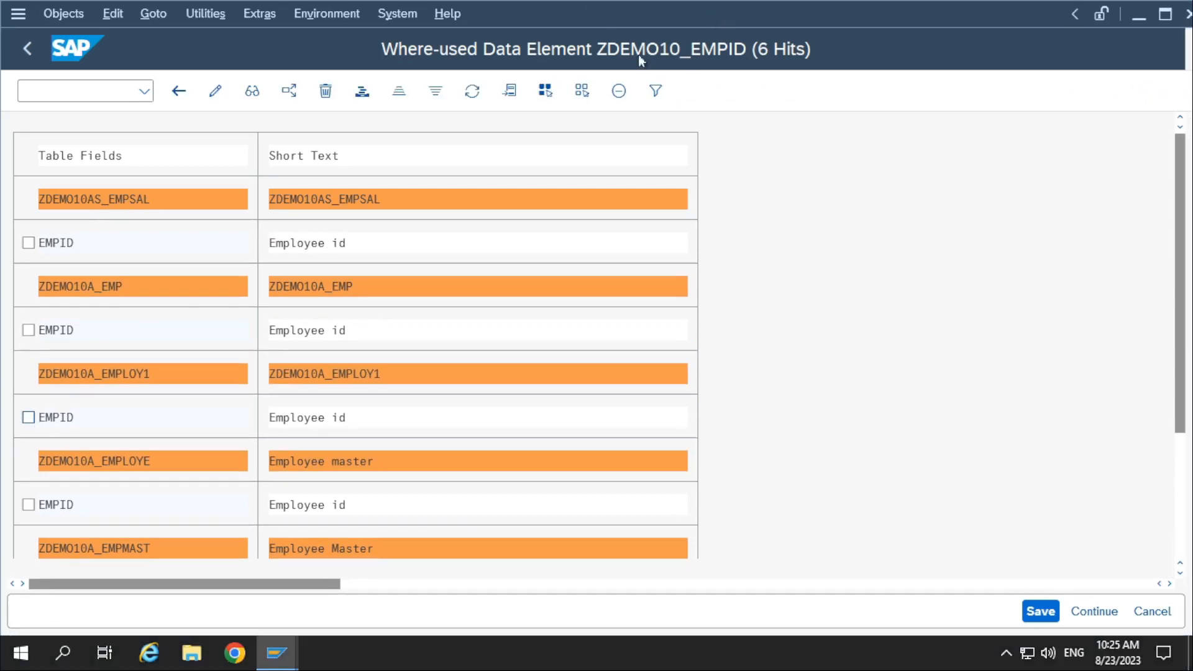
{"action": "mouse_move", "coordinate": [527, 13]}
{"action": "left_mouse_down"}
{"action": "mouse_move", "coordinate": [540, 48]}
{"action": "mouse_move", "coordinate": [546, 6]}
{"action": "left_mouse_up"}
{"action": "double_click", "coordinate": [560, 9]}
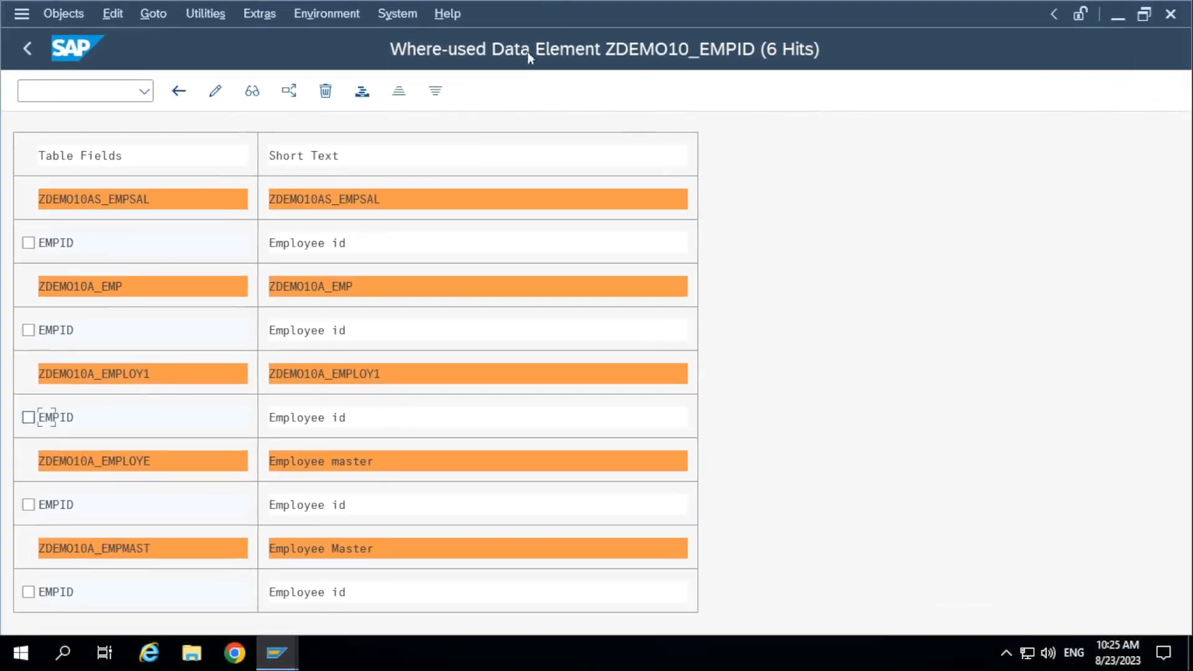
{"action": "left_click", "coordinate": [75, 291]}
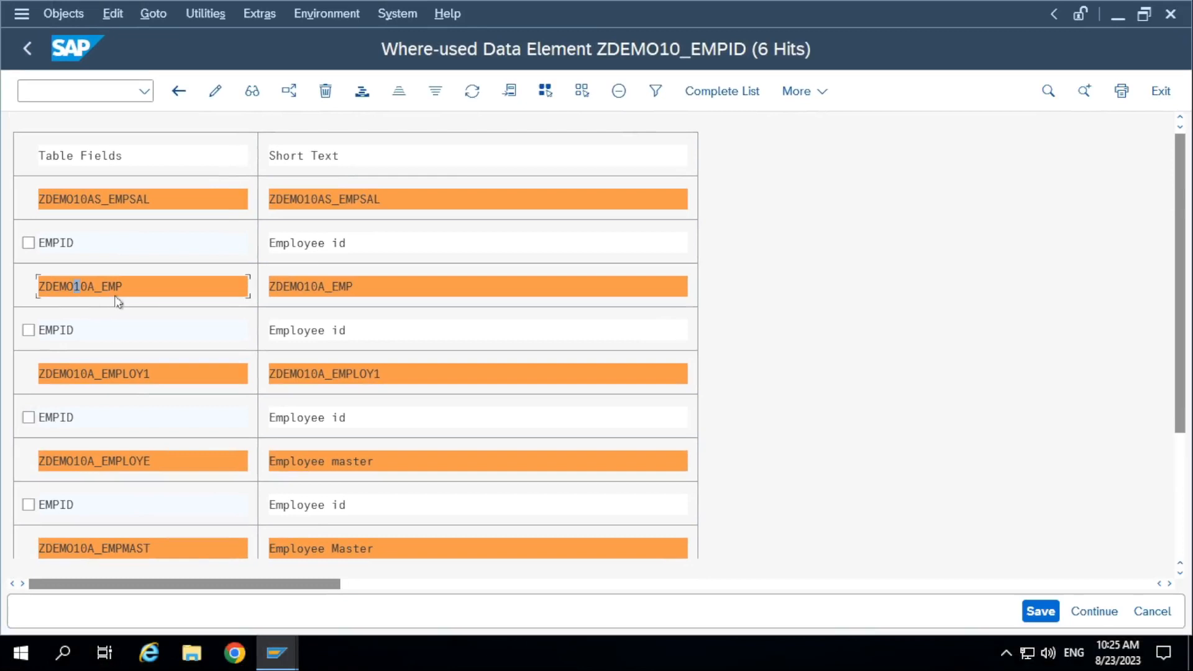
{"action": "left_click", "coordinate": [119, 375]}
{"action": "scroll", "coordinate": [149, 473], "scroll_direction": "down", "scroll_amount": 3}
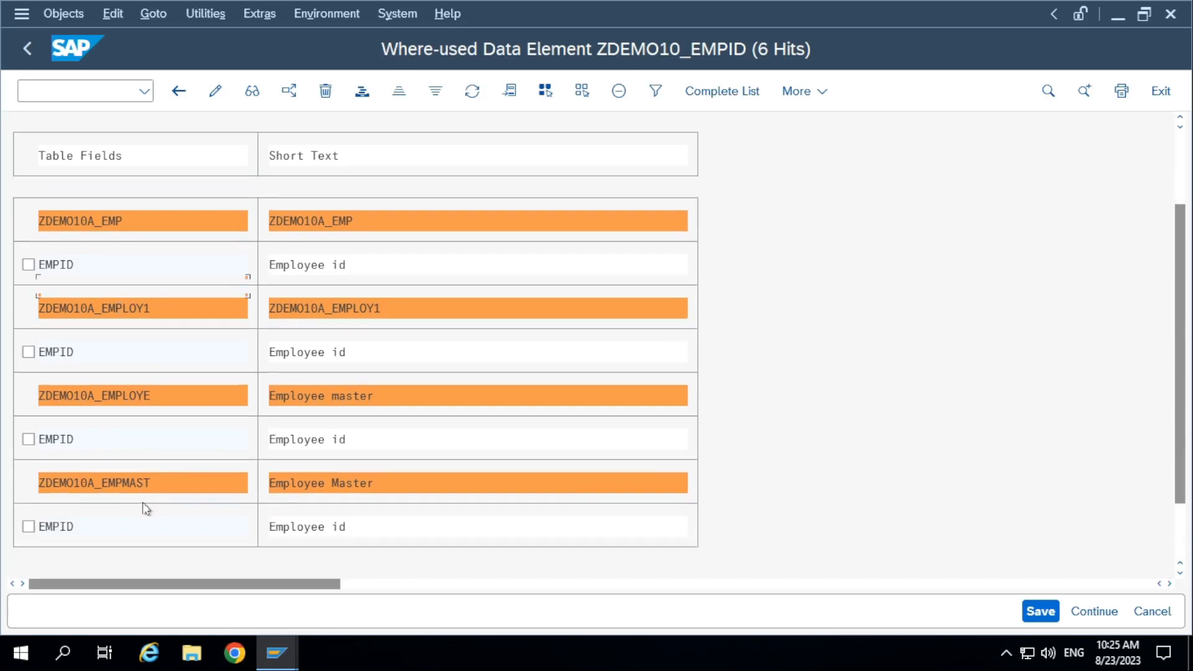
{"action": "scroll", "coordinate": [146, 525], "scroll_direction": "down", "scroll_amount": 1}
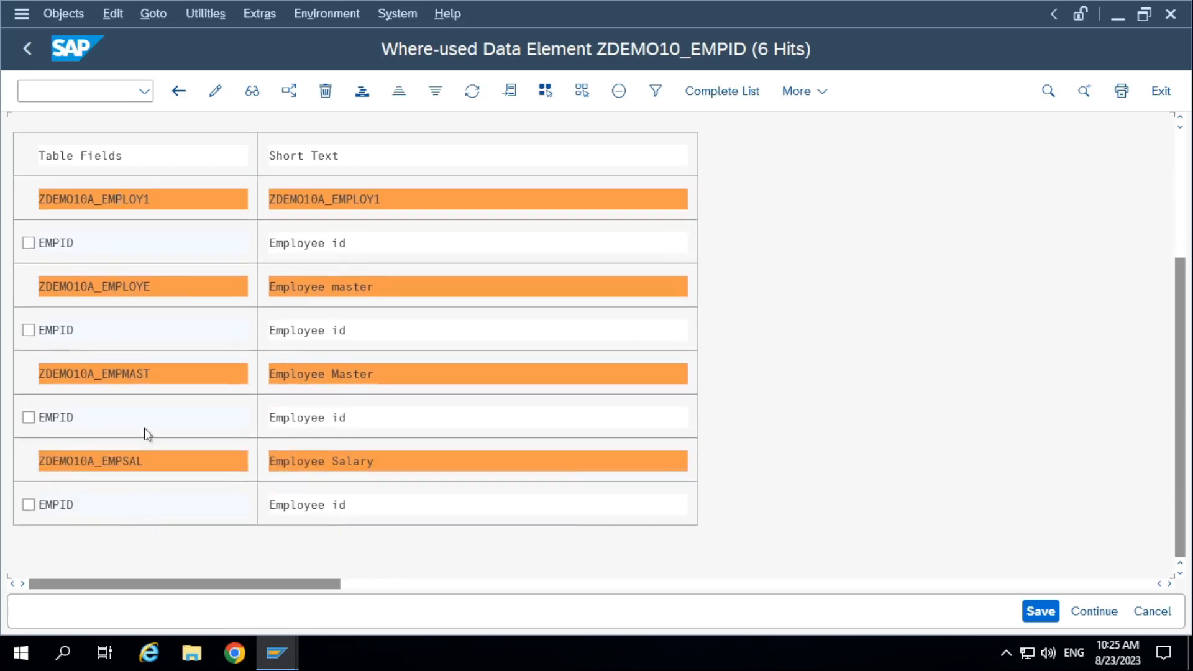
{"action": "scroll", "coordinate": [146, 435], "scroll_direction": "up", "scroll_amount": 2}
{"action": "scroll", "coordinate": [144, 430], "scroll_direction": "up", "scroll_amount": 3}
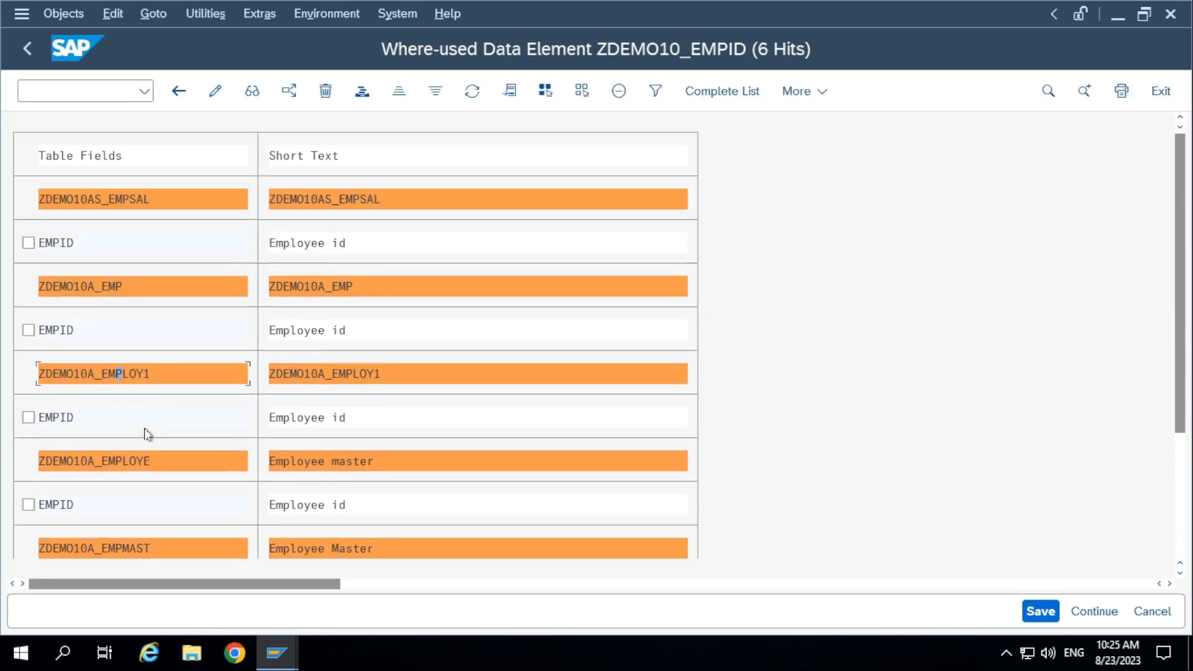
{"action": "scroll", "coordinate": [147, 431], "scroll_direction": "down", "scroll_amount": 1}
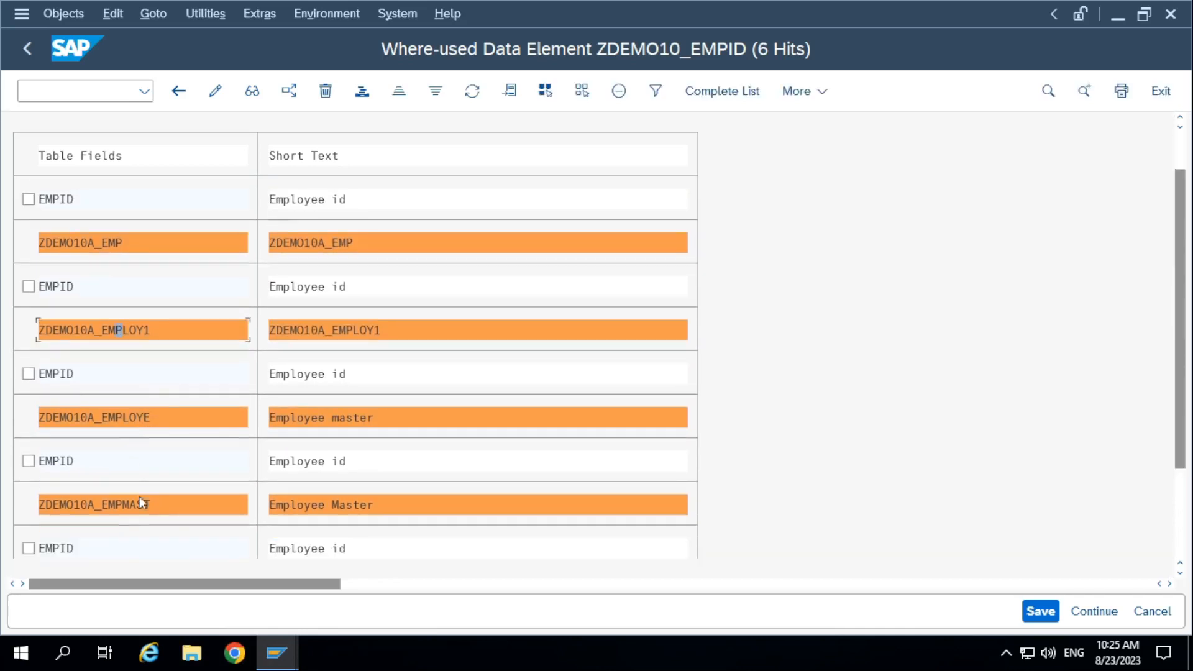
{"action": "scroll", "coordinate": [140, 504], "scroll_direction": "down", "scroll_amount": 1}
Display table ZDEMO10A_EMPLOY1 from its EMPID hit, check that field's data element and return to data element ZDEMO10_EMPID.
{"action": "left_click", "coordinate": [123, 291]}
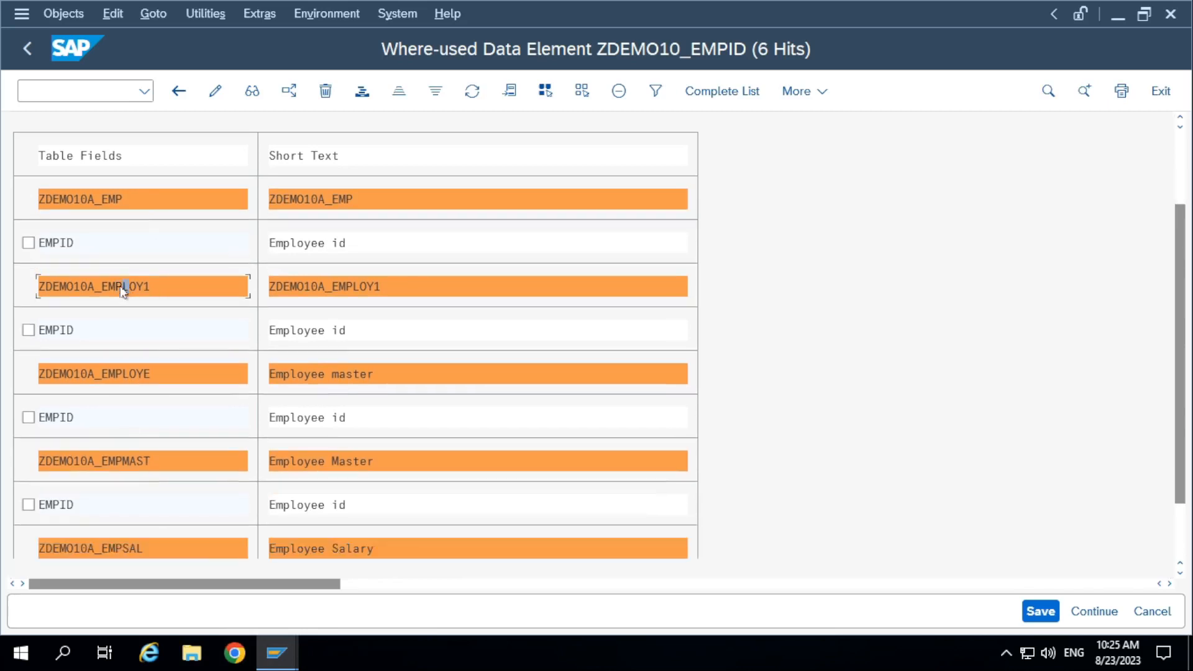
{"action": "double_click", "coordinate": [85, 329]}
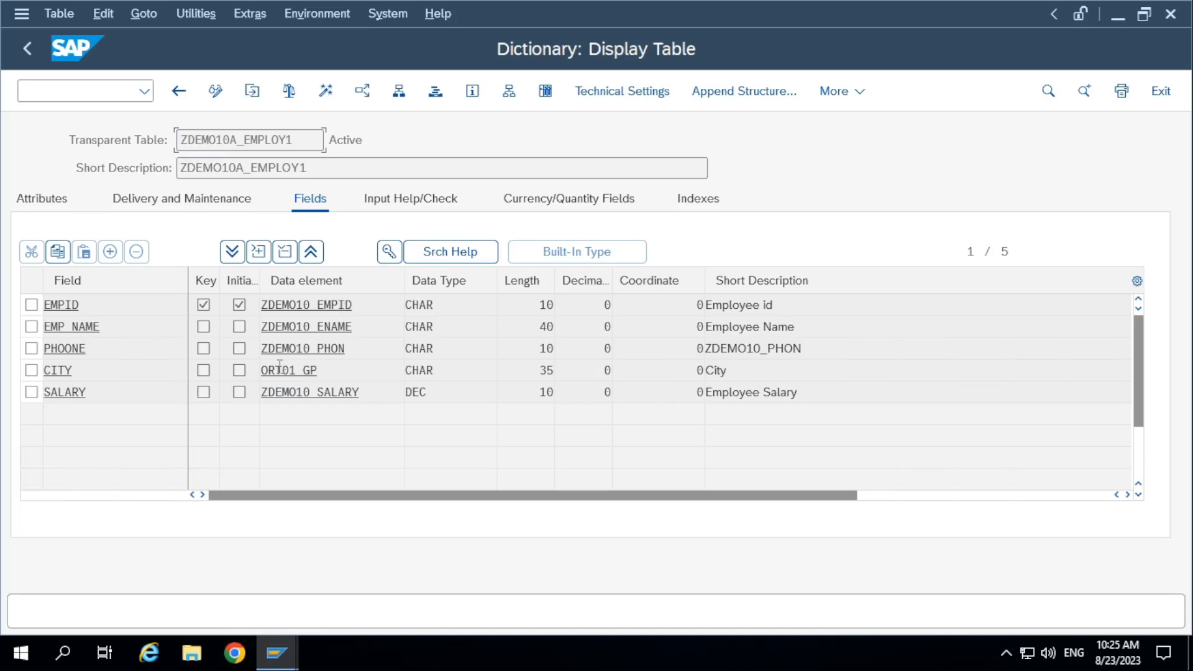
{"action": "double_click", "coordinate": [350, 302]}
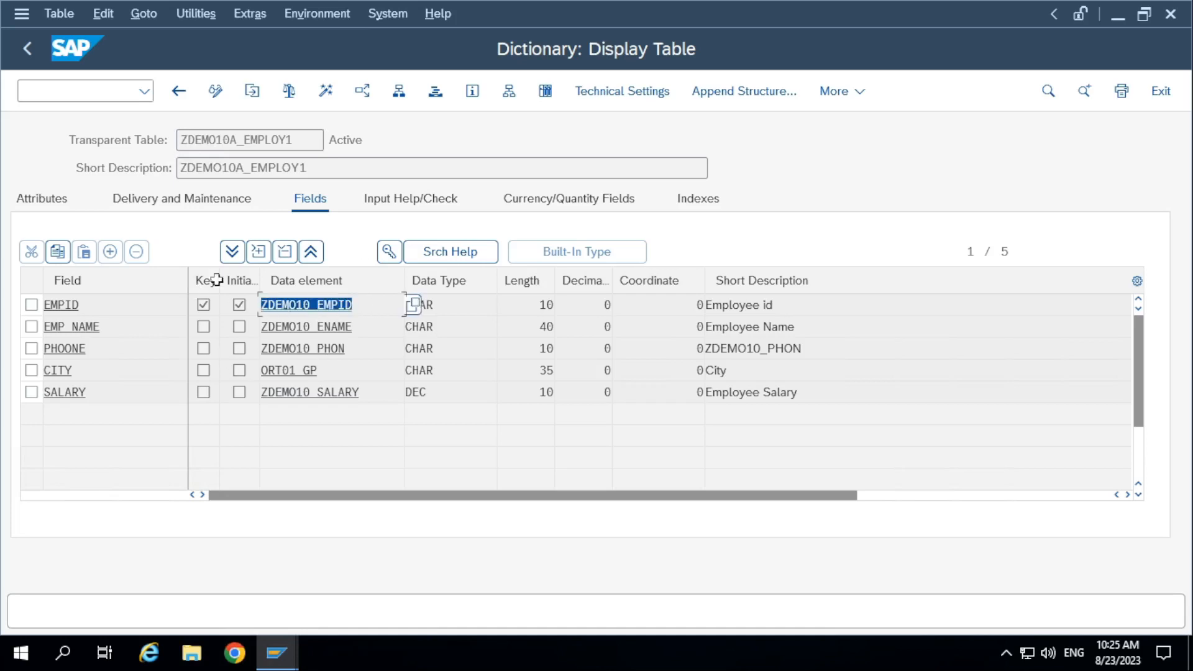
{"action": "left_click", "coordinate": [25, 51]}
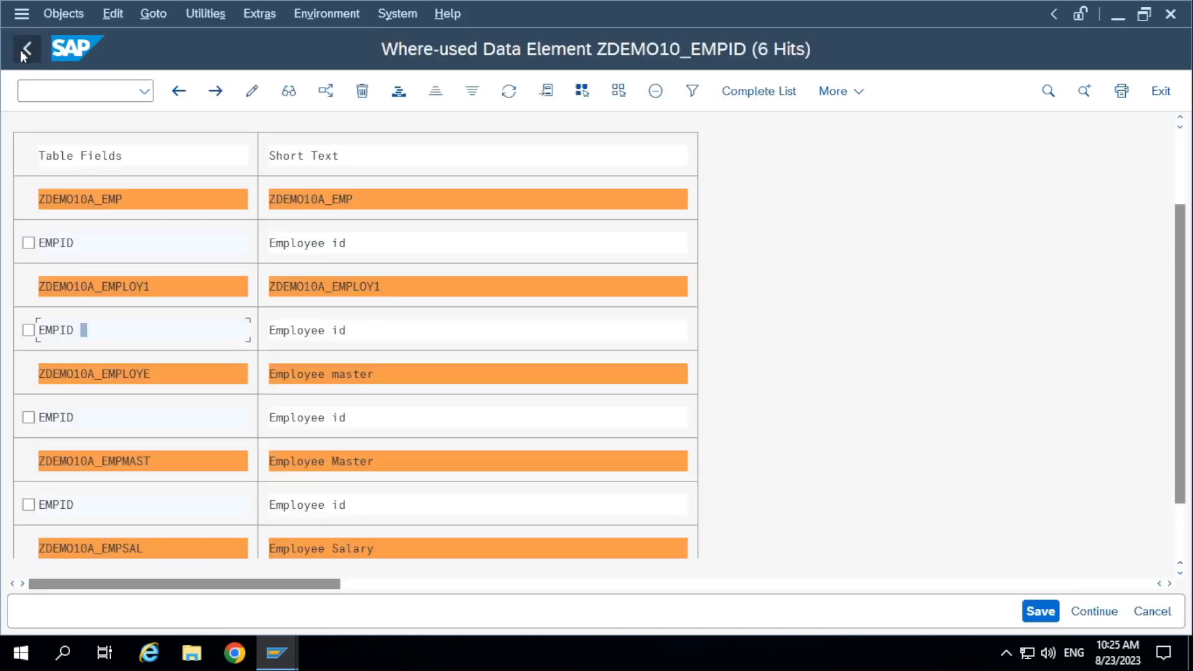
{"action": "left_click", "coordinate": [25, 51]}
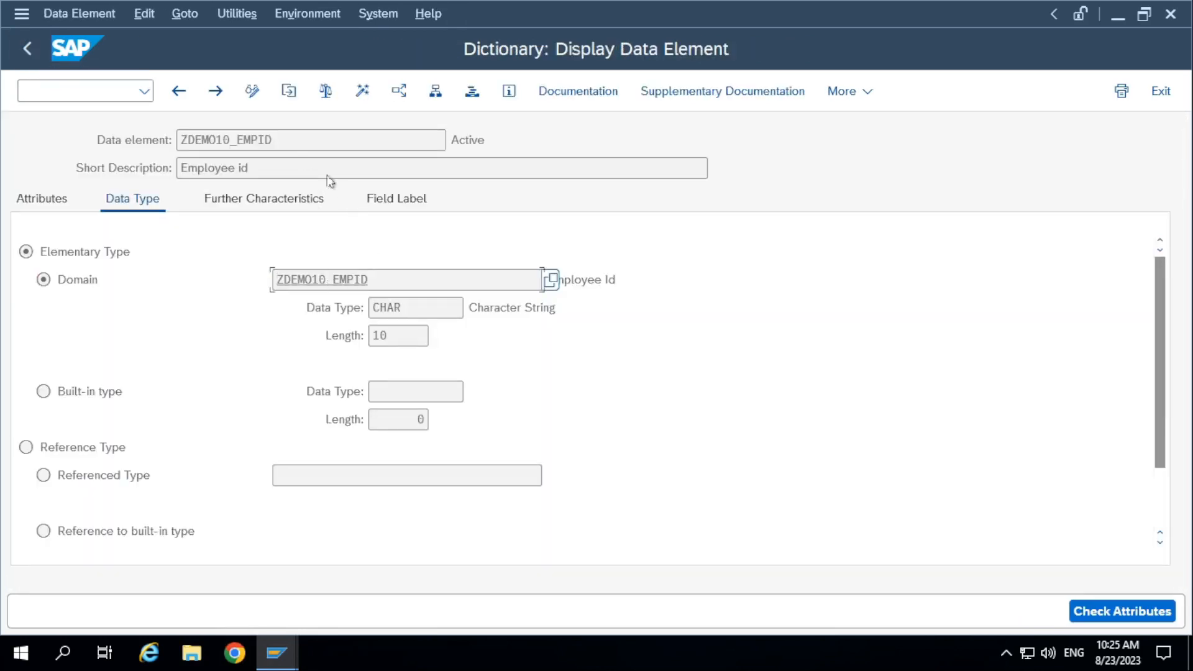
Open domain ZDEMO10_EMPID from its data element and run a where-used search over data elements and programs.
{"action": "left_click", "coordinate": [289, 144]}
{"action": "left_click_drag", "start_coordinate": [297, 138], "coordinate": [2, 153]}
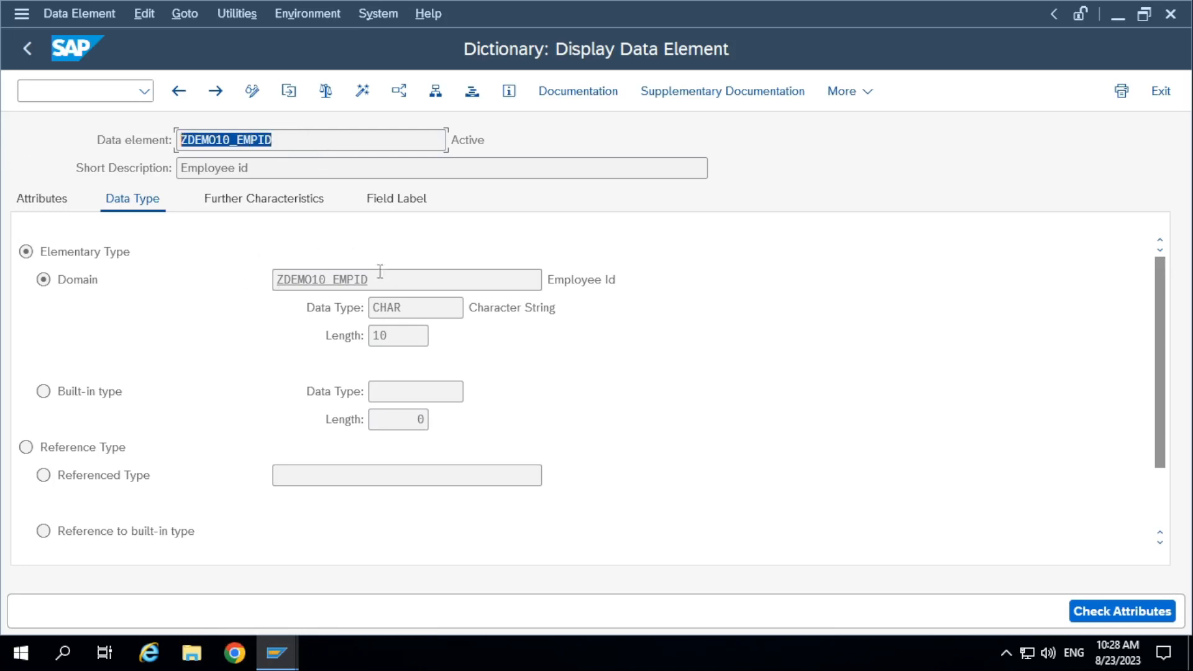
{"action": "double_click", "coordinate": [342, 276]}
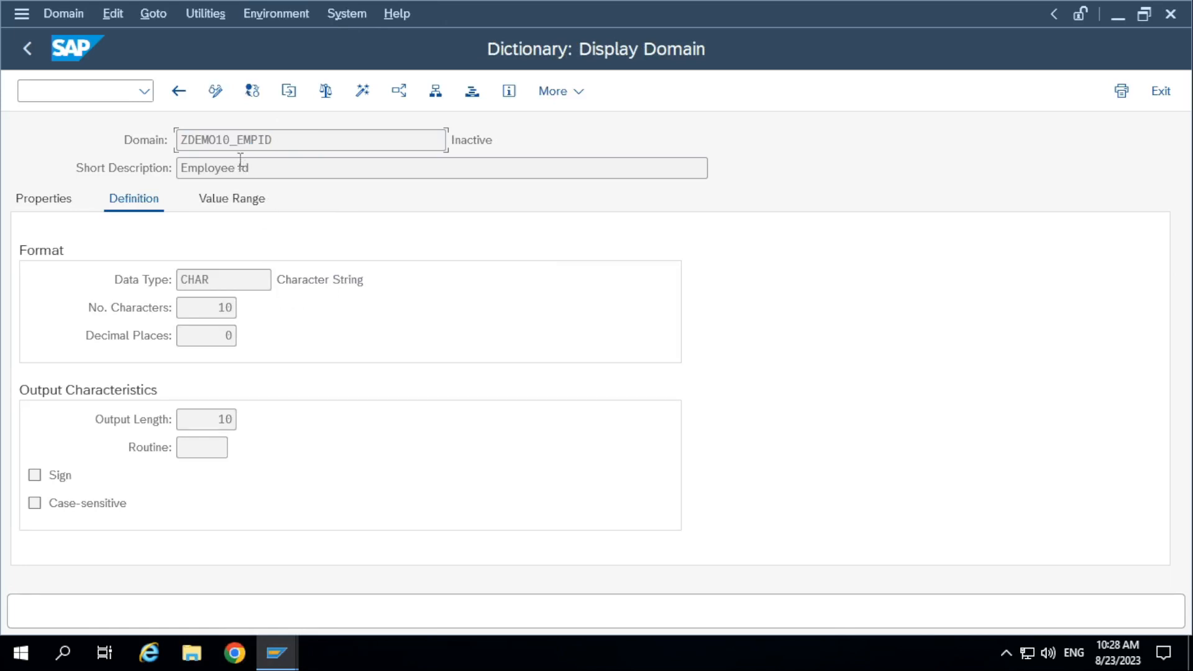
{"action": "left_click", "coordinate": [233, 141]}
{"action": "left_click", "coordinate": [398, 91]}
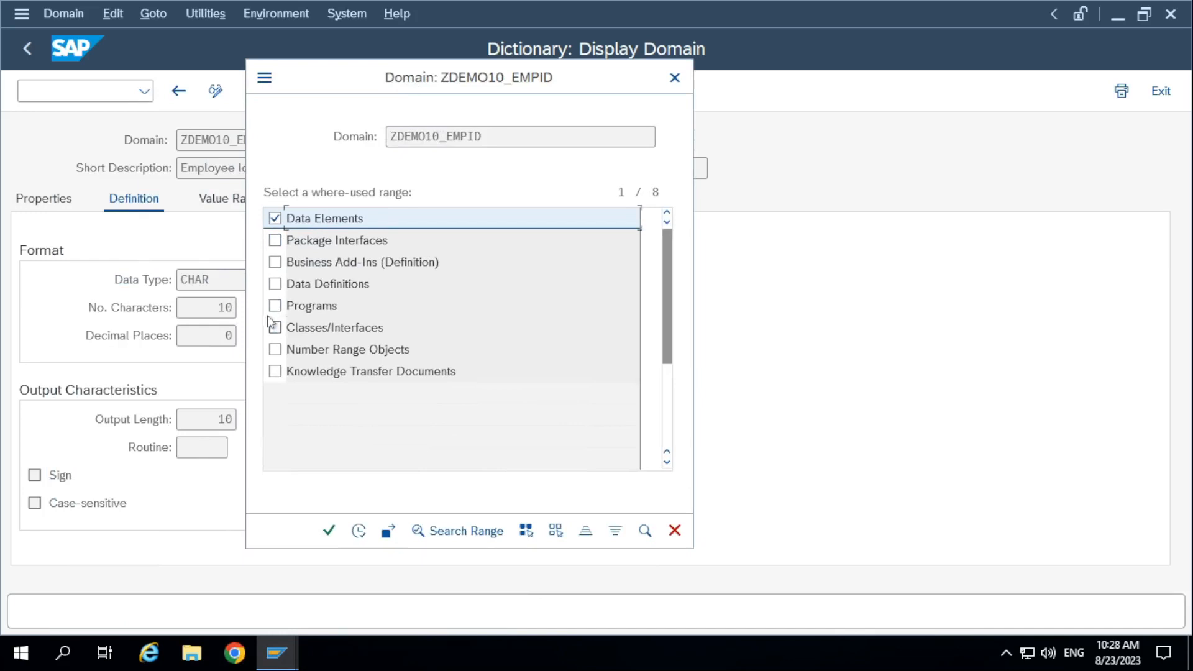
{"action": "left_click", "coordinate": [278, 307]}
{"action": "left_click", "coordinate": [276, 306]}
{"action": "left_click", "coordinate": [328, 530]}
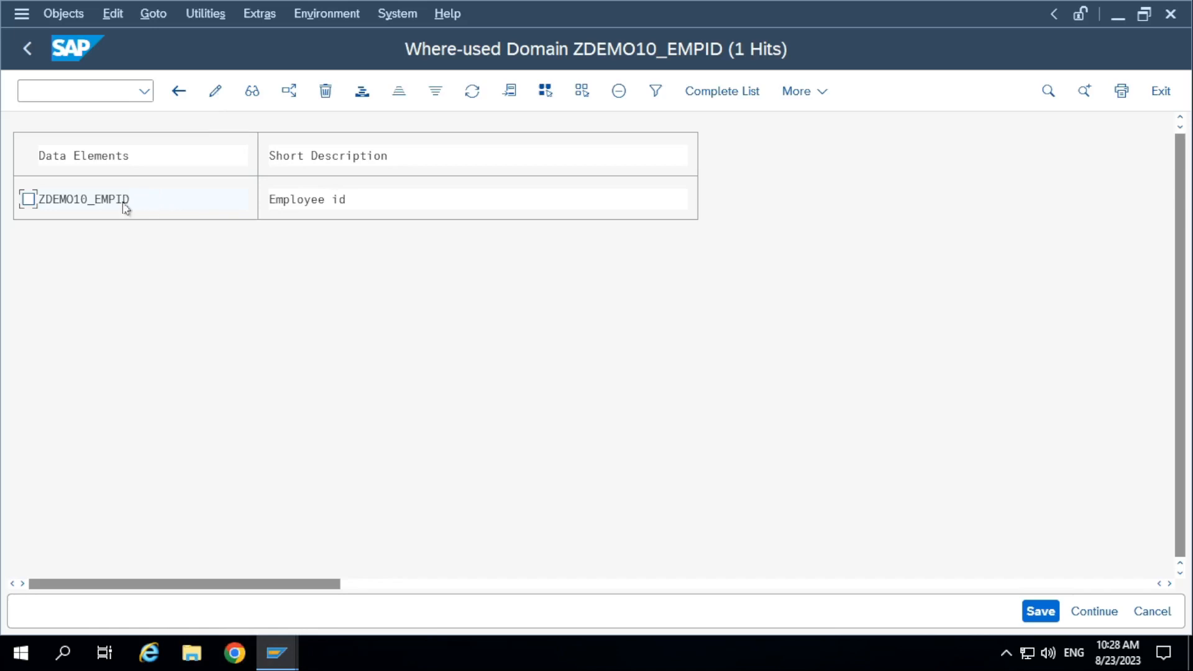
Display data element ZDEMO10_EMPID from the domain's where-used hit and return to the original data element display.
{"action": "double_click", "coordinate": [110, 199]}
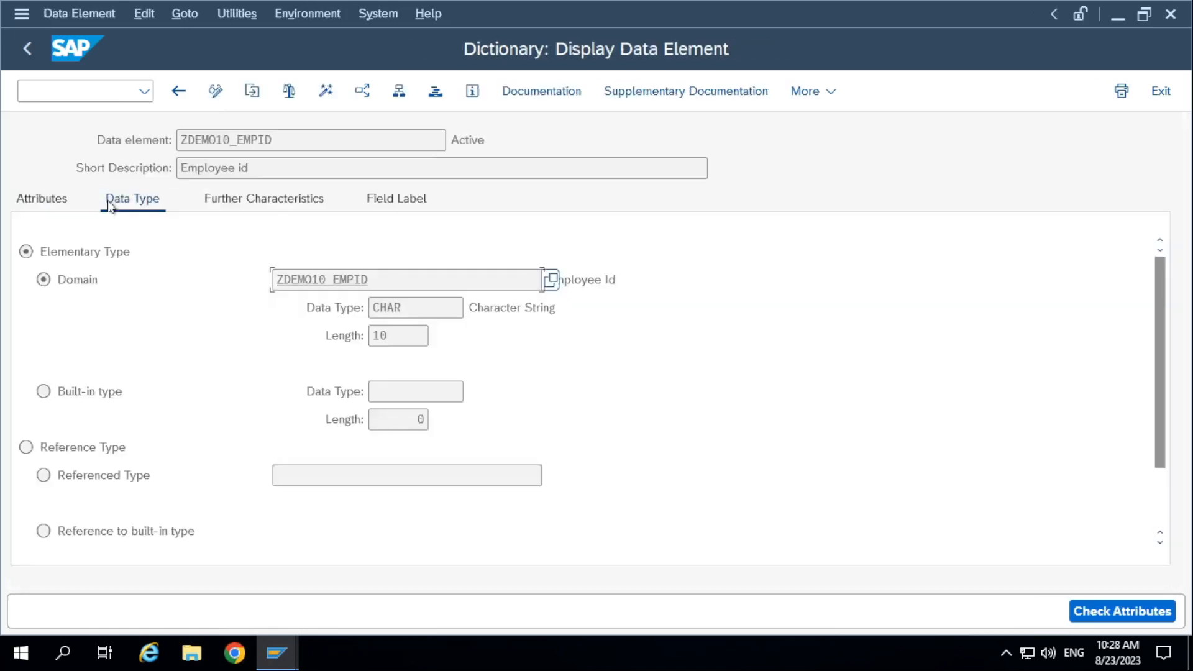
{"action": "left_click", "coordinate": [28, 49]}
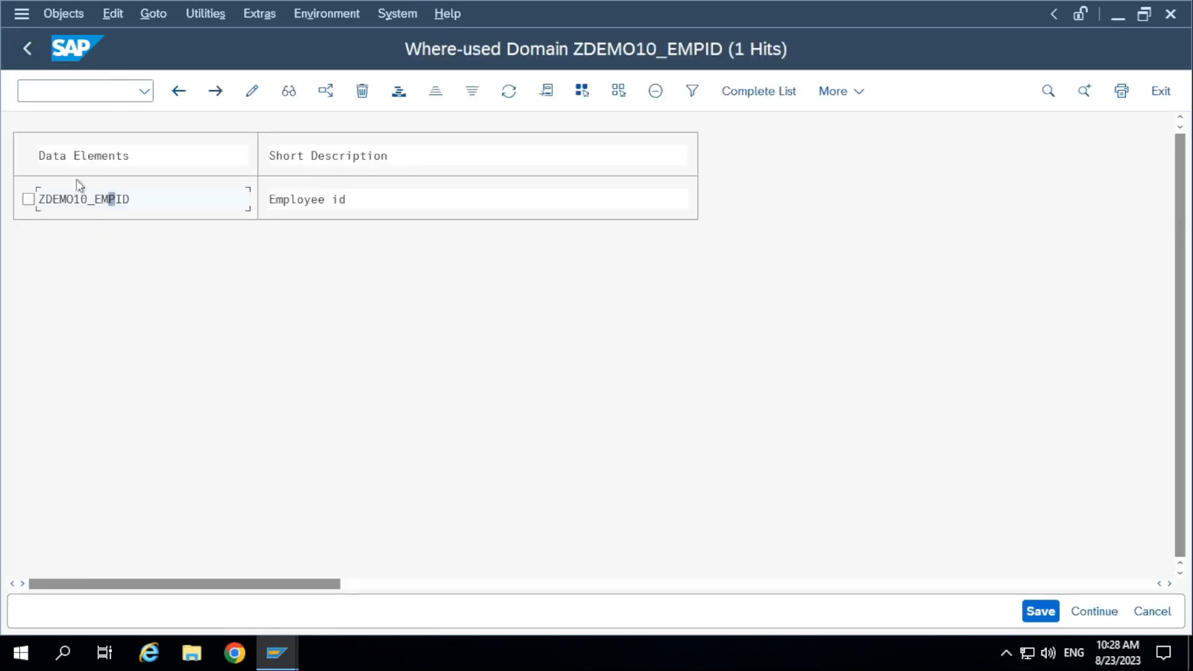
{"action": "left_click", "coordinate": [28, 49]}
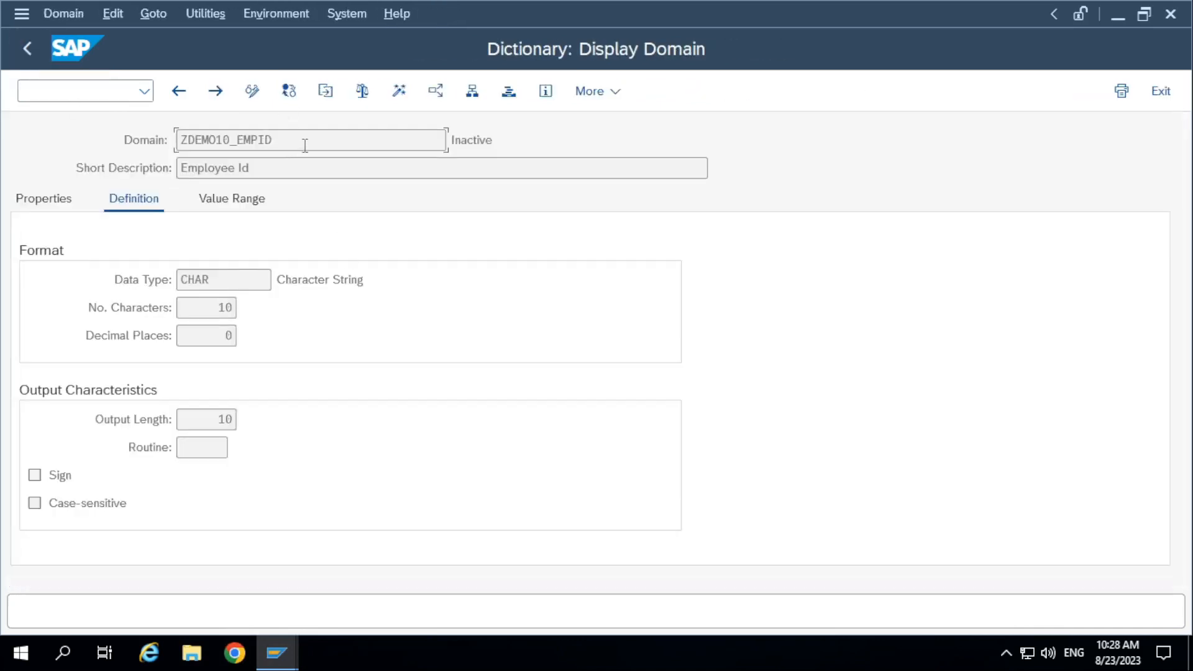
{"action": "left_click", "coordinate": [28, 49]}
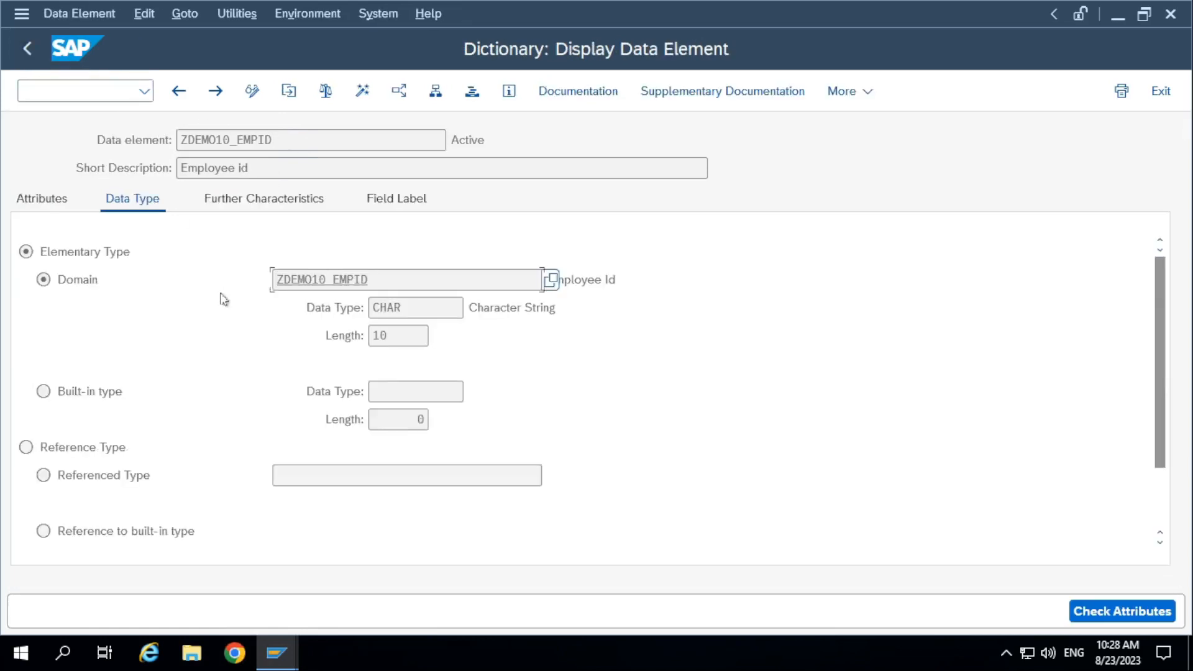
Compare the data element's name with its assigned domain and display domain ZDEMO10_EMPID once more.
{"action": "left_click_drag", "start_coordinate": [397, 285], "coordinate": [210, 196]}
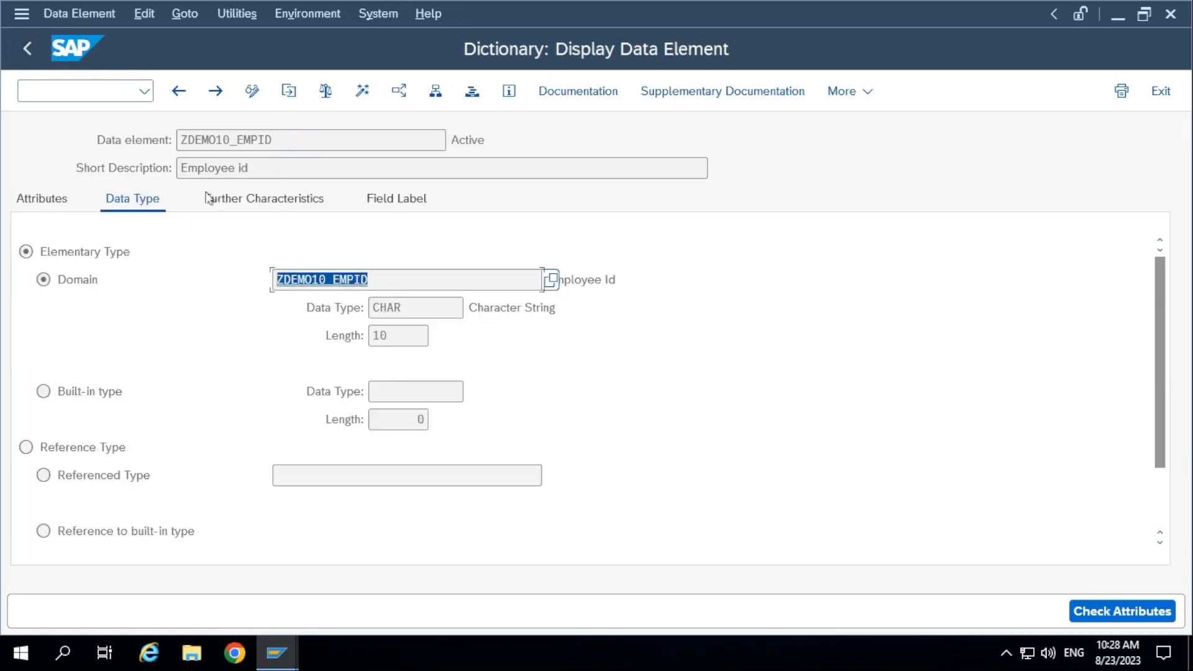
{"action": "left_click", "coordinate": [398, 273]}
{"action": "left_click", "coordinate": [31, 50]}
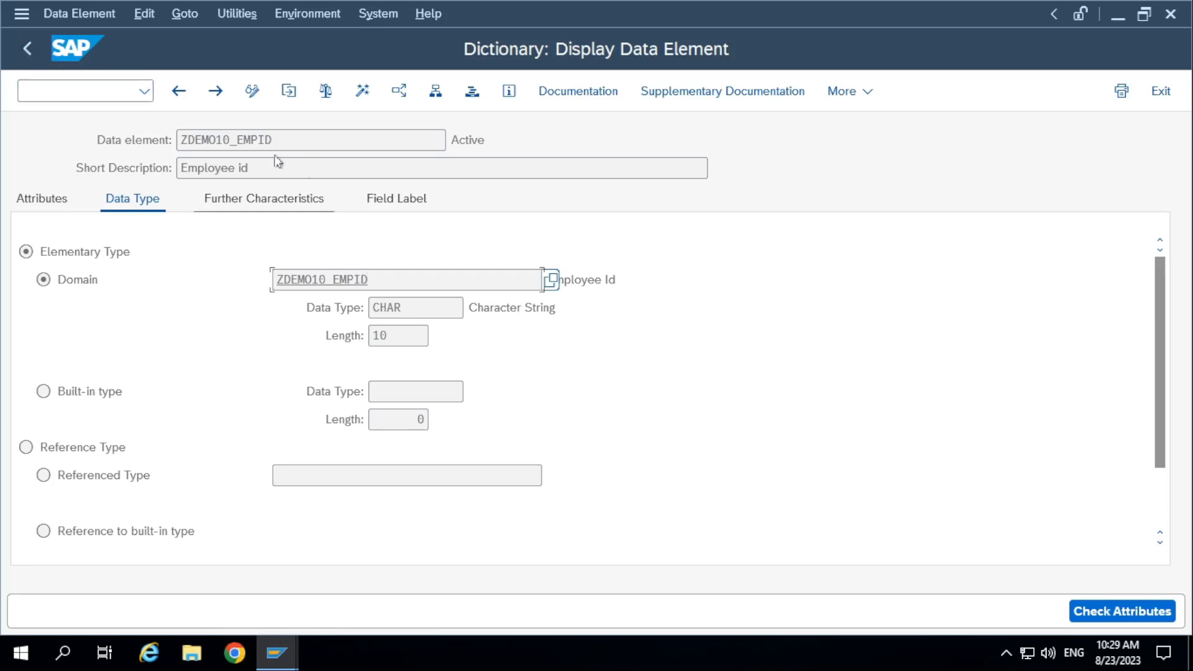
{"action": "double_click", "coordinate": [312, 140]}
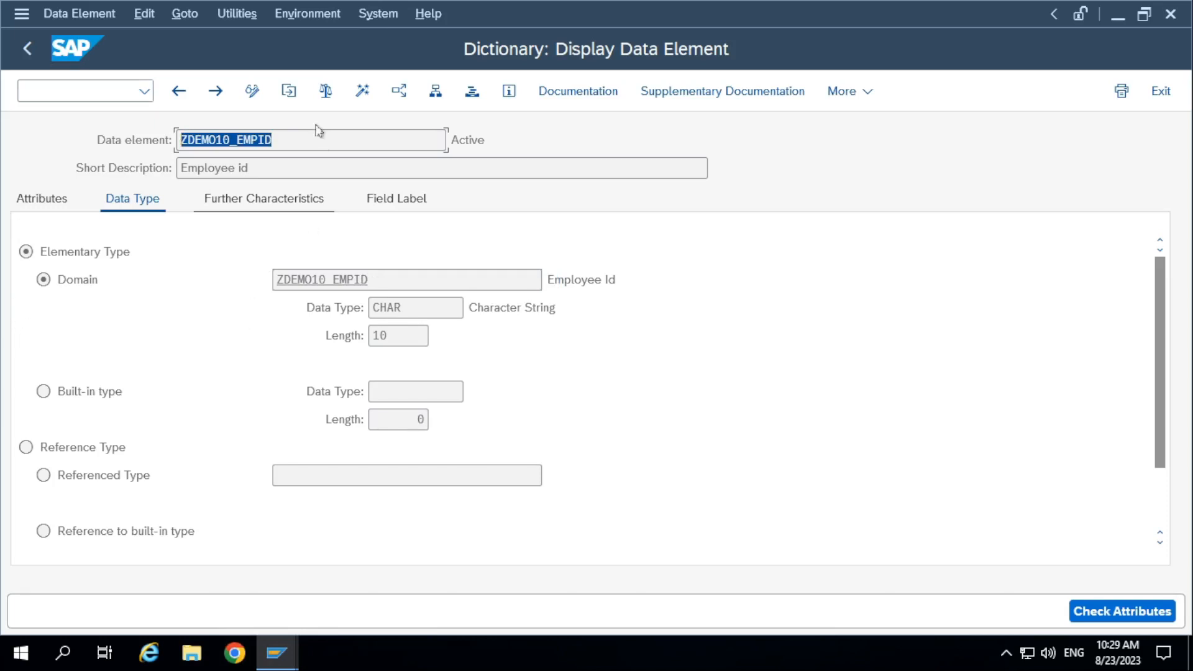
{"action": "left_click", "coordinate": [390, 281]}
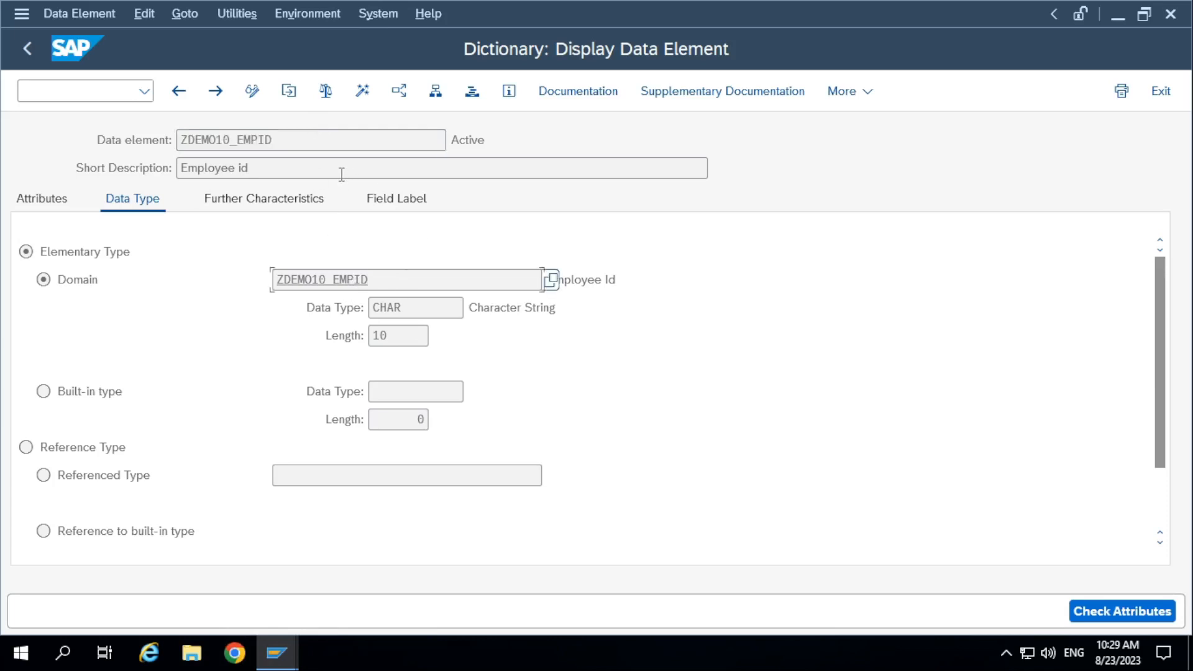
{"action": "left_click_drag", "start_coordinate": [317, 139], "coordinate": [181, 140]}
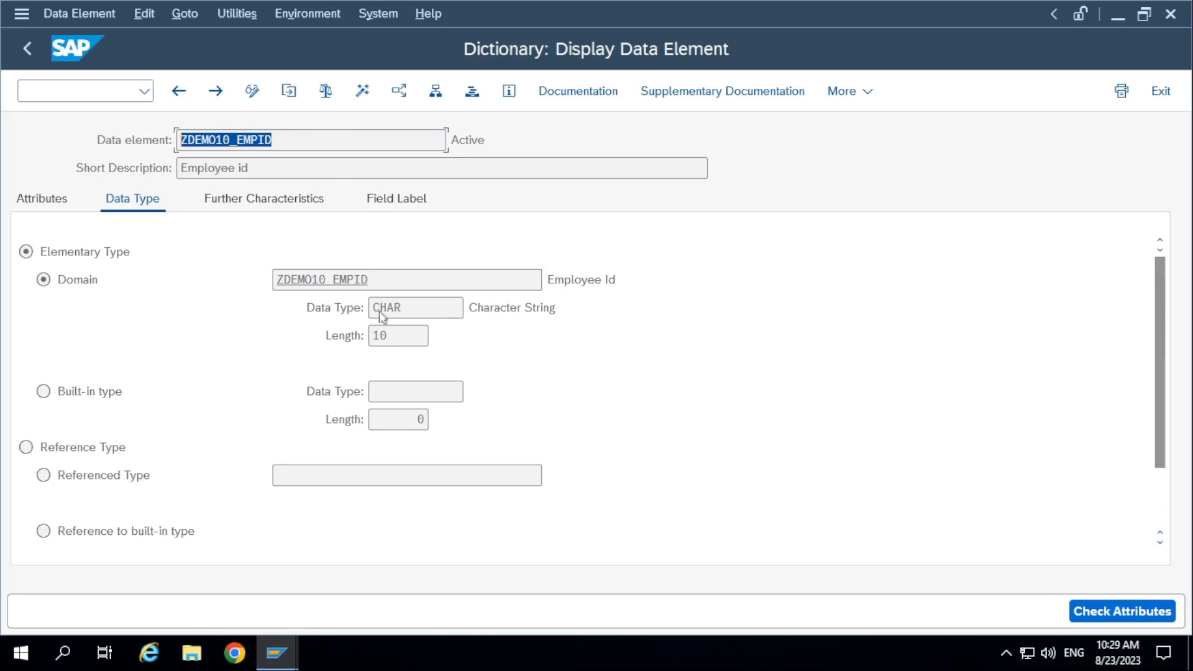
{"action": "left_click_drag", "start_coordinate": [389, 282], "coordinate": [162, 277]}
{"action": "double_click", "coordinate": [338, 279]}
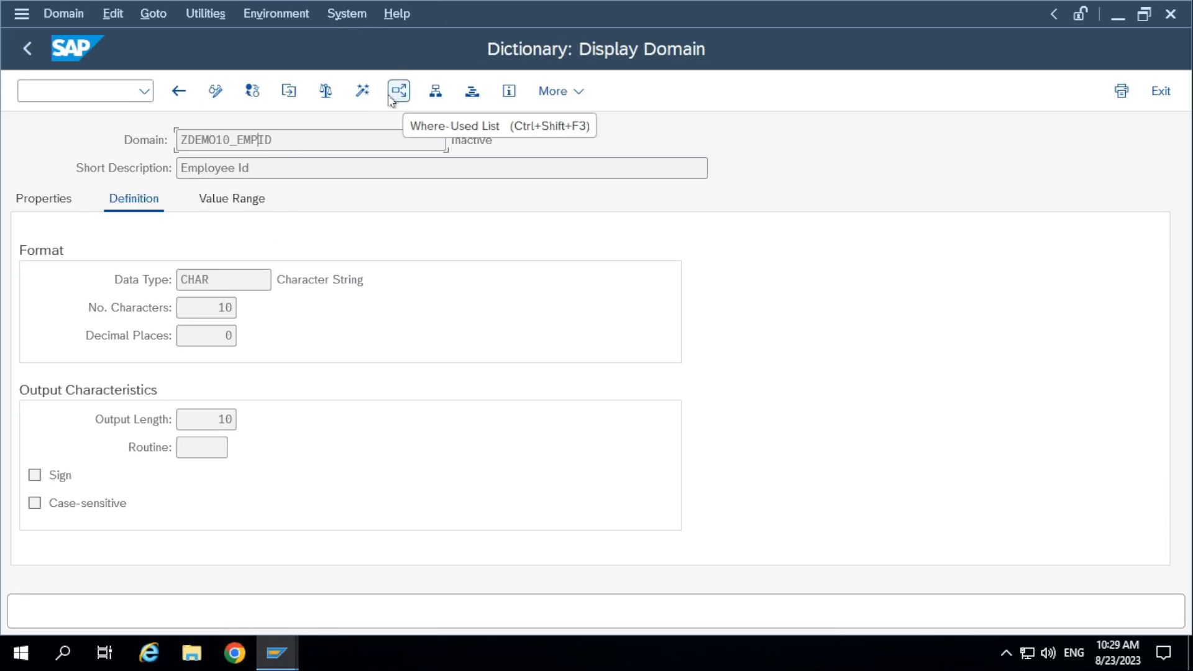
{"action": "left_click", "coordinate": [252, 143]}
Return to the ABAP Dictionary initial screen and re-enter ZDEMO10A_EMPMAST as the database table.
{"action": "left_click", "coordinate": [26, 49]}
{"action": "left_click", "coordinate": [26, 49]}
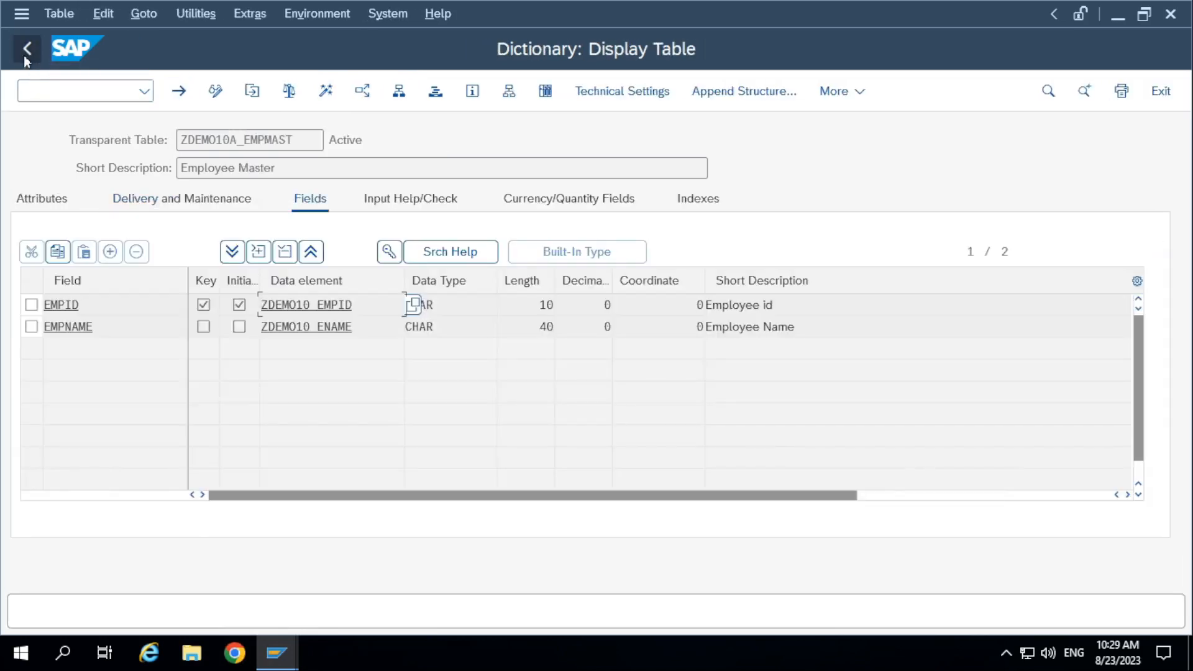
{"action": "left_click", "coordinate": [26, 57]}
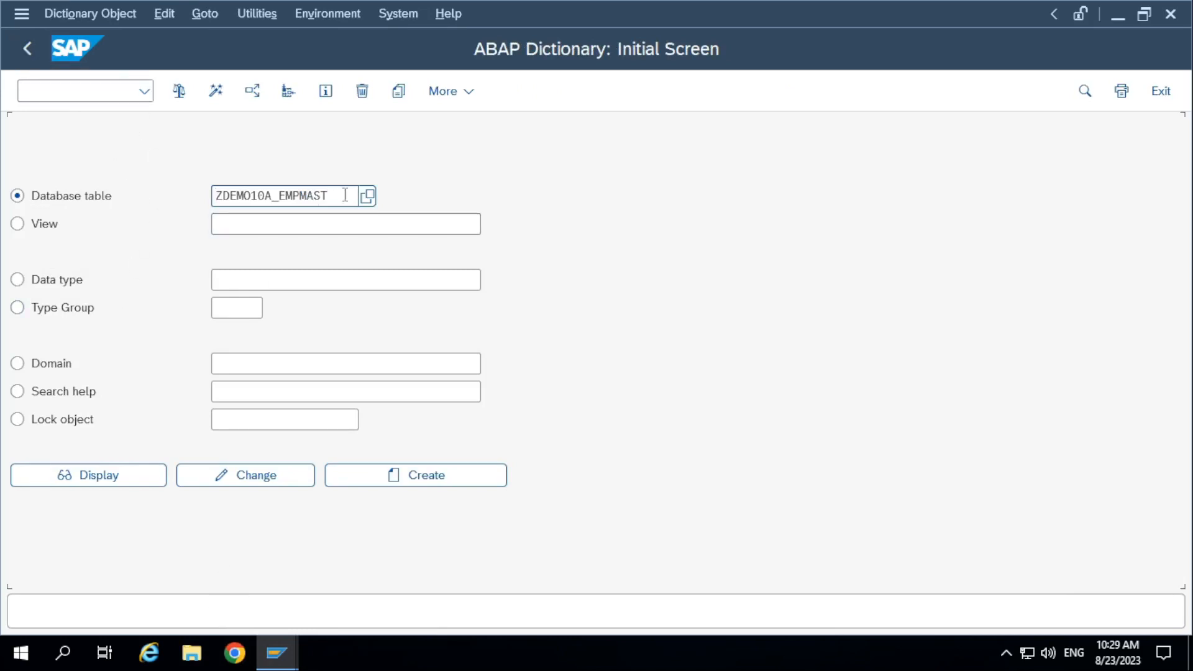
{"action": "left_click_drag", "start_coordinate": [354, 195], "coordinate": [63, 199]}
{"action": "key", "text": "BackSpace"}
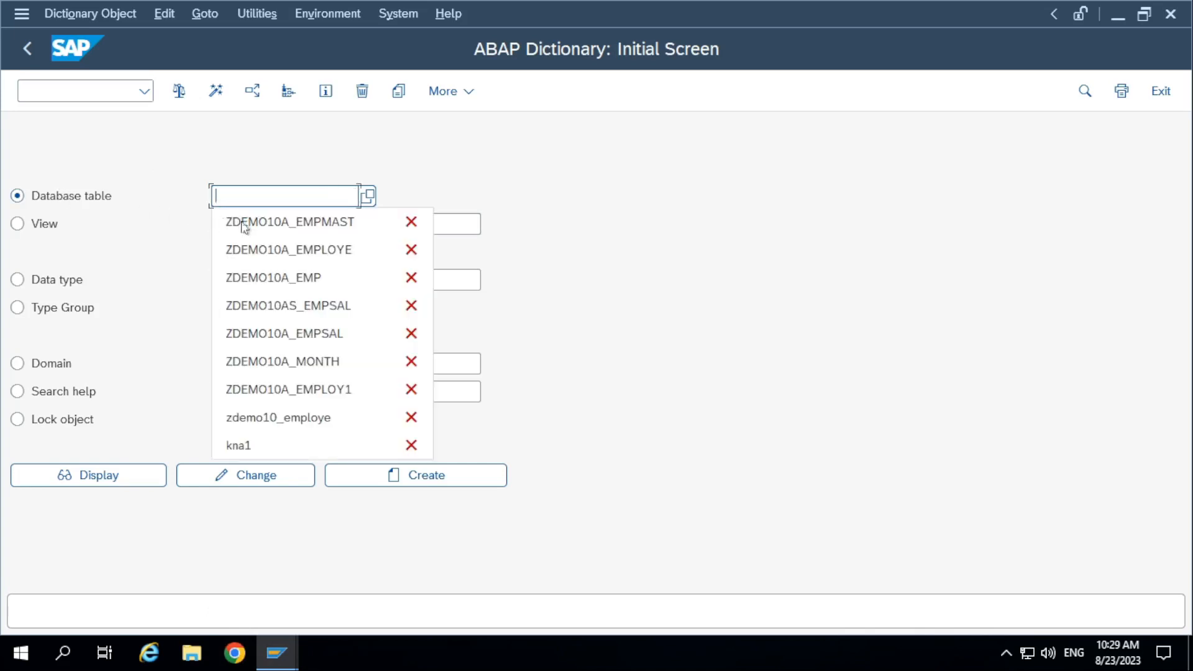
{"action": "left_click", "coordinate": [311, 222]}
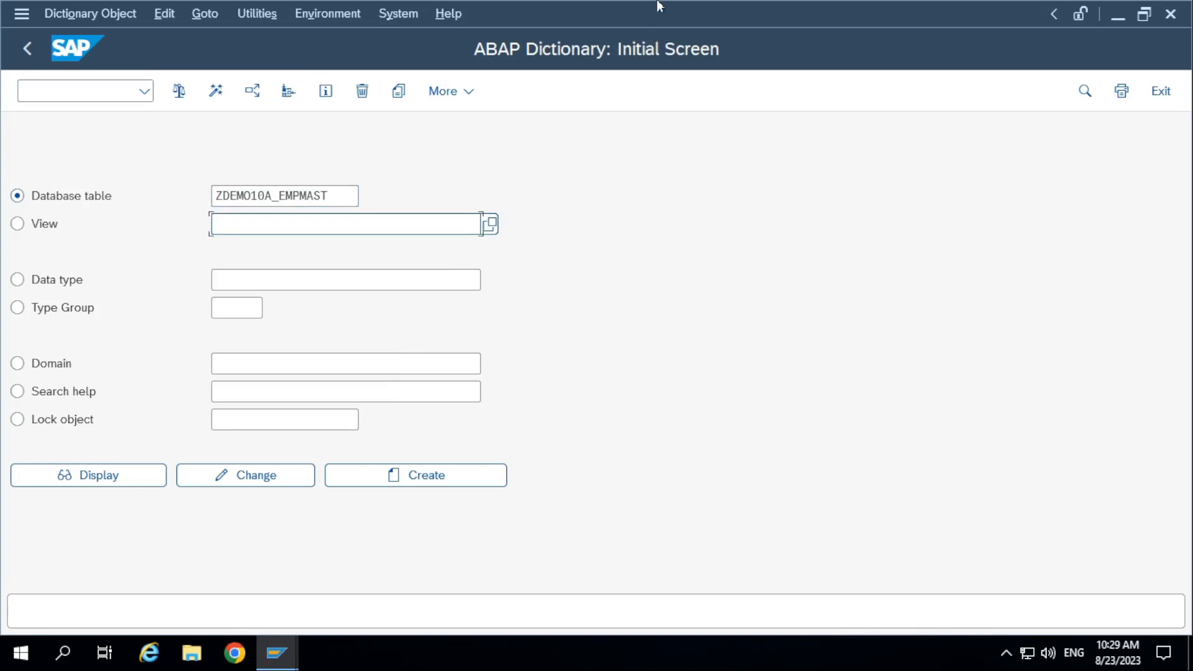
Launch Paint on the local computer and shrink the blank canvas to about 547 × 378 px.
{"action": "mouse_move", "coordinate": [656, 2]}
{"action": "left_click", "coordinate": [791, 13]}
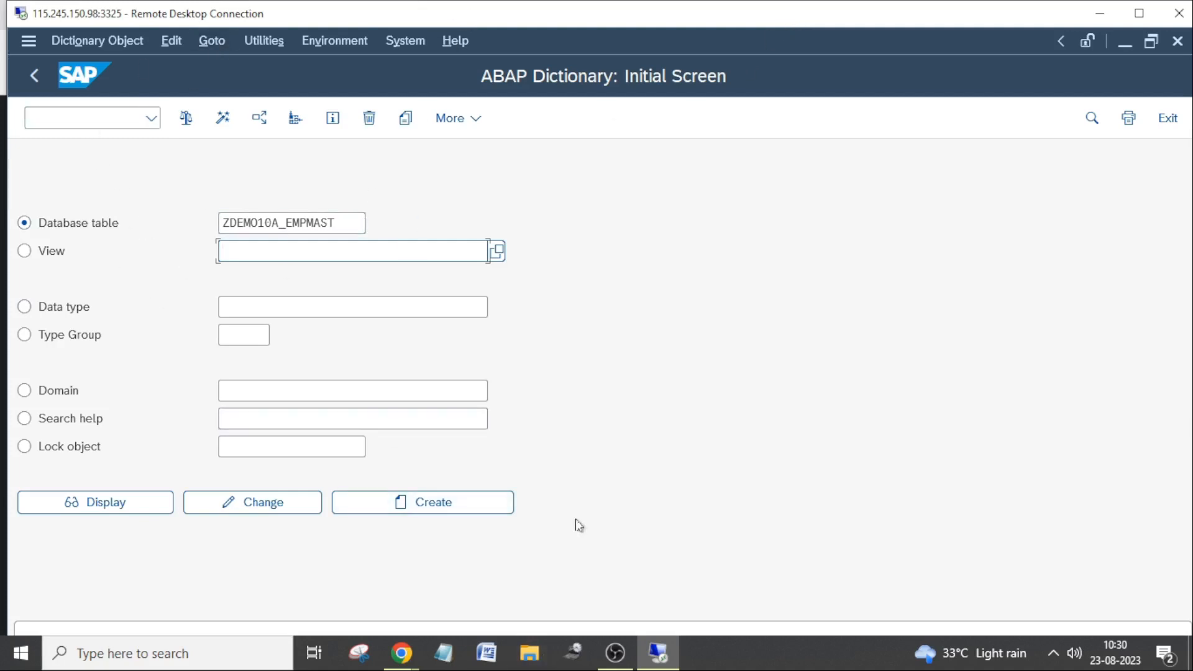
{"action": "key", "text": "super+r"}
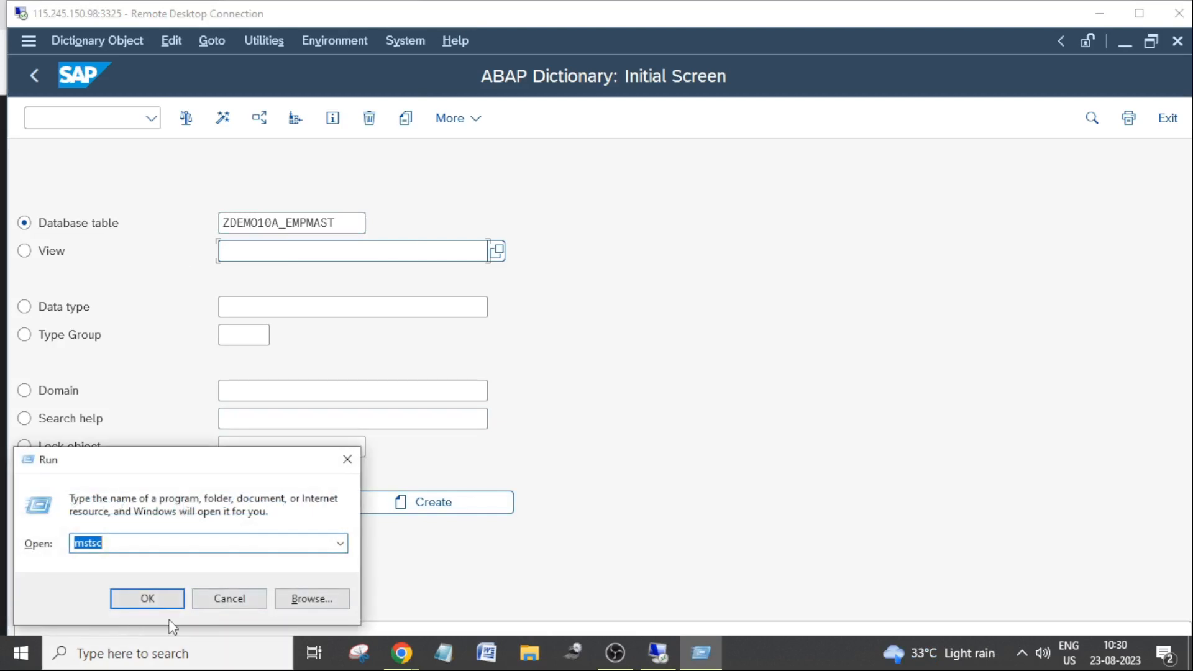
{"action": "key", "text": "Down"}
{"action": "left_click", "coordinate": [163, 603]}
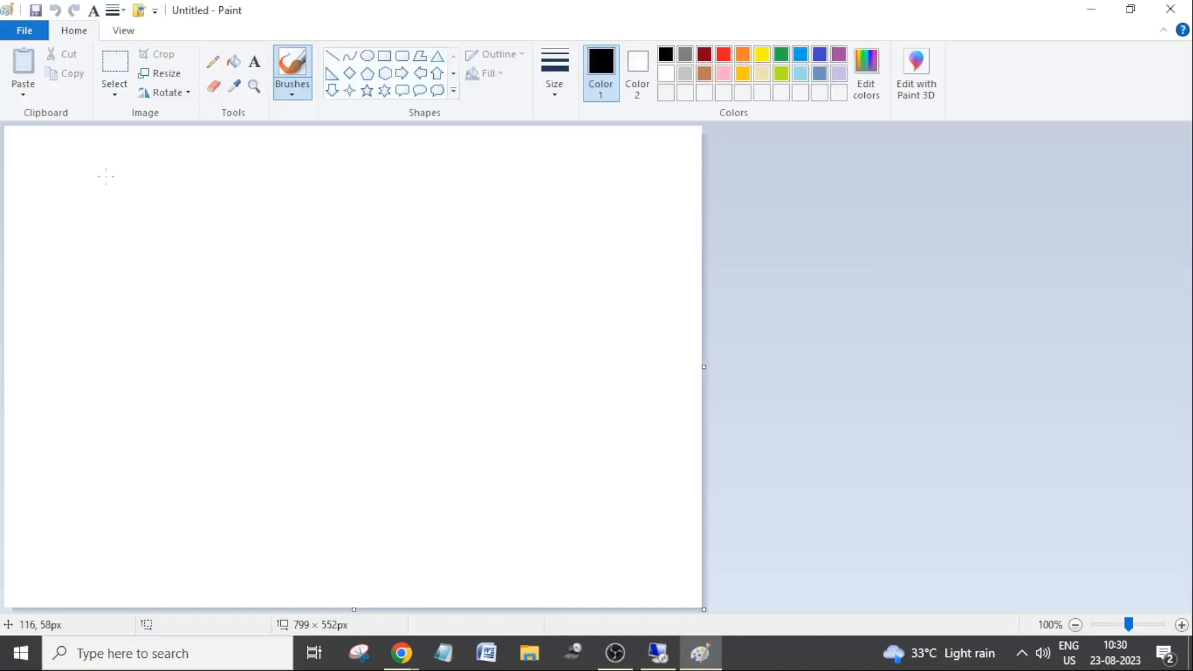
{"action": "left_click_drag", "start_coordinate": [703, 610], "coordinate": [484, 458]}
Write the title text "Table Maintenance Generator" in the canvas's upper-left corner.
{"action": "left_click", "coordinate": [254, 62]}
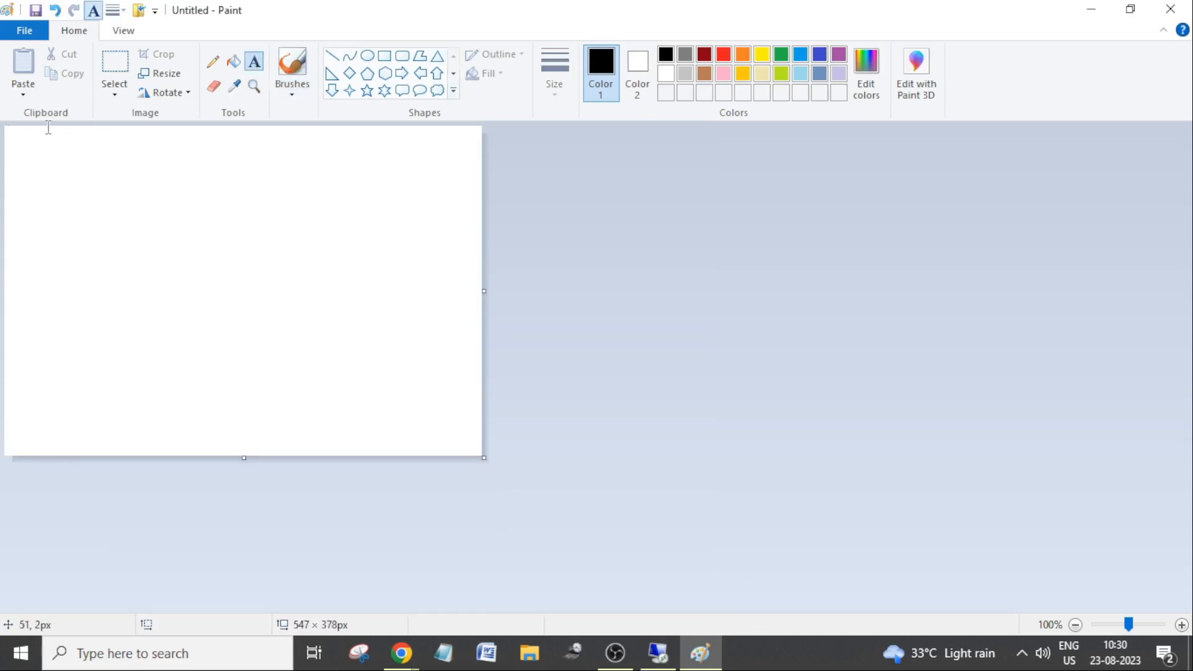
{"action": "left_click", "coordinate": [9, 131]}
{"action": "type", "text": "Table"}
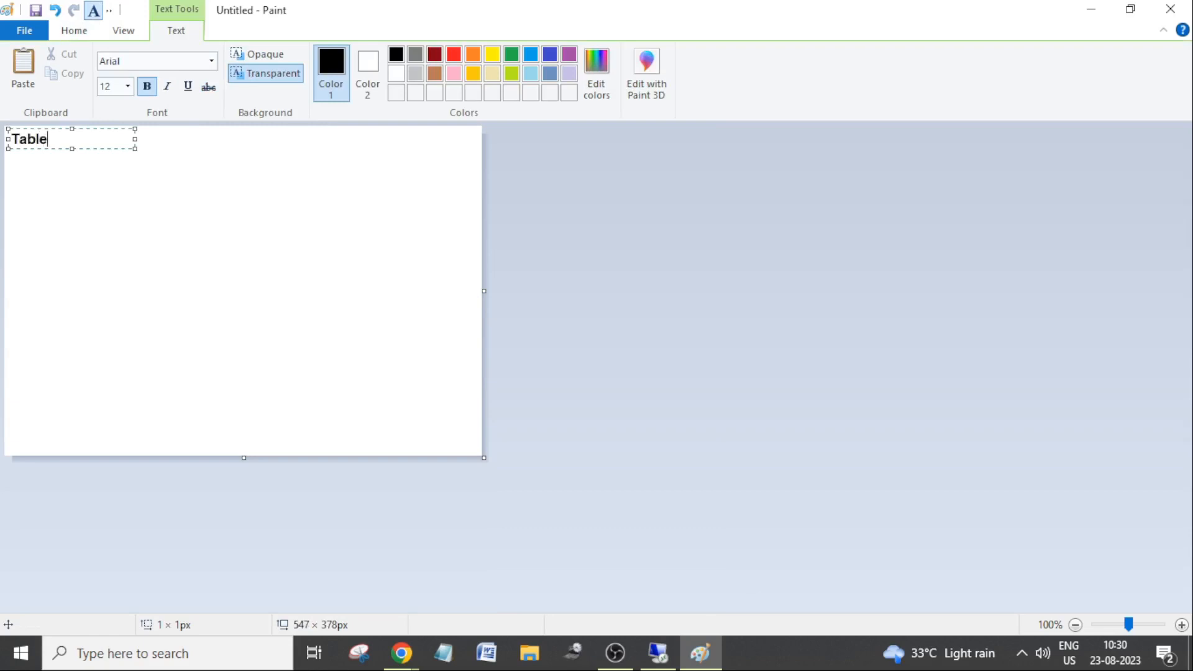
{"action": "type", "text": " Maintenance"}
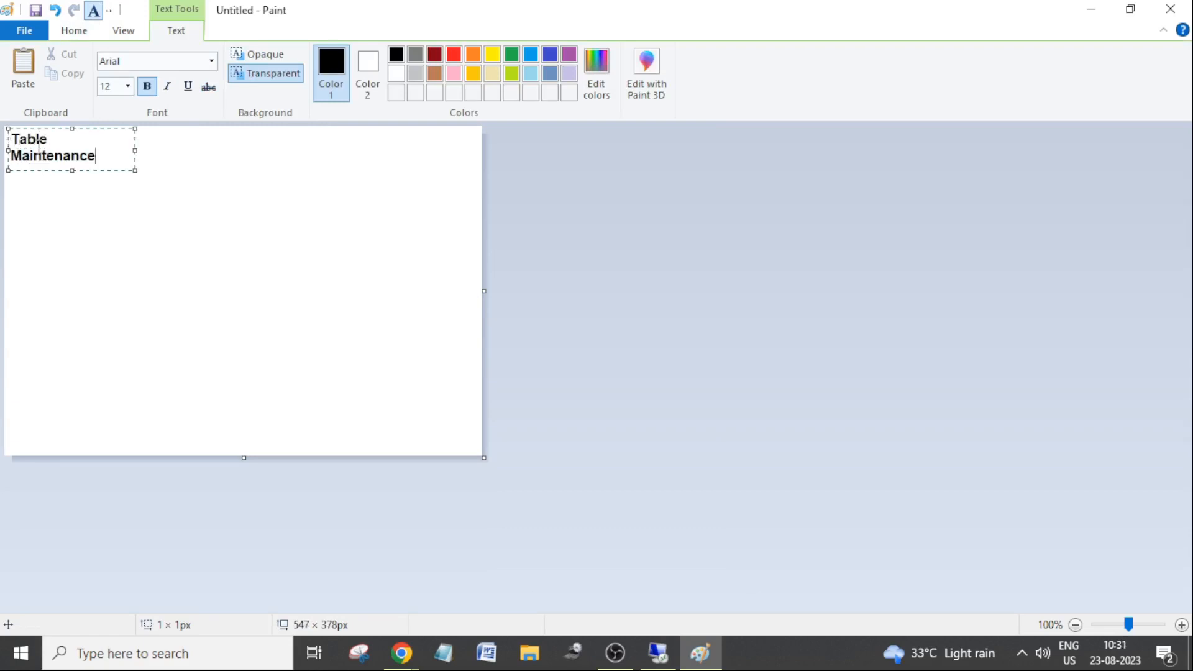
{"action": "type", "text": " Generator"}
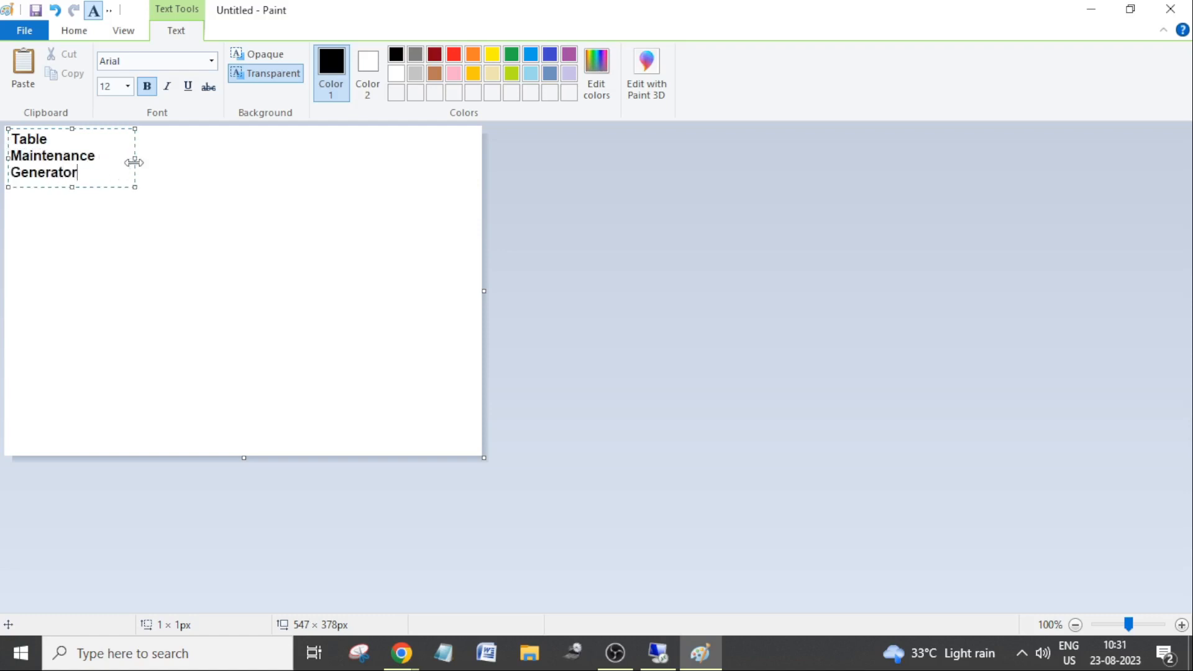
Resize the title's text box to about 249 × 30 px so the title fits on one line.
{"action": "left_click_drag", "start_coordinate": [135, 158], "coordinate": [251, 157]}
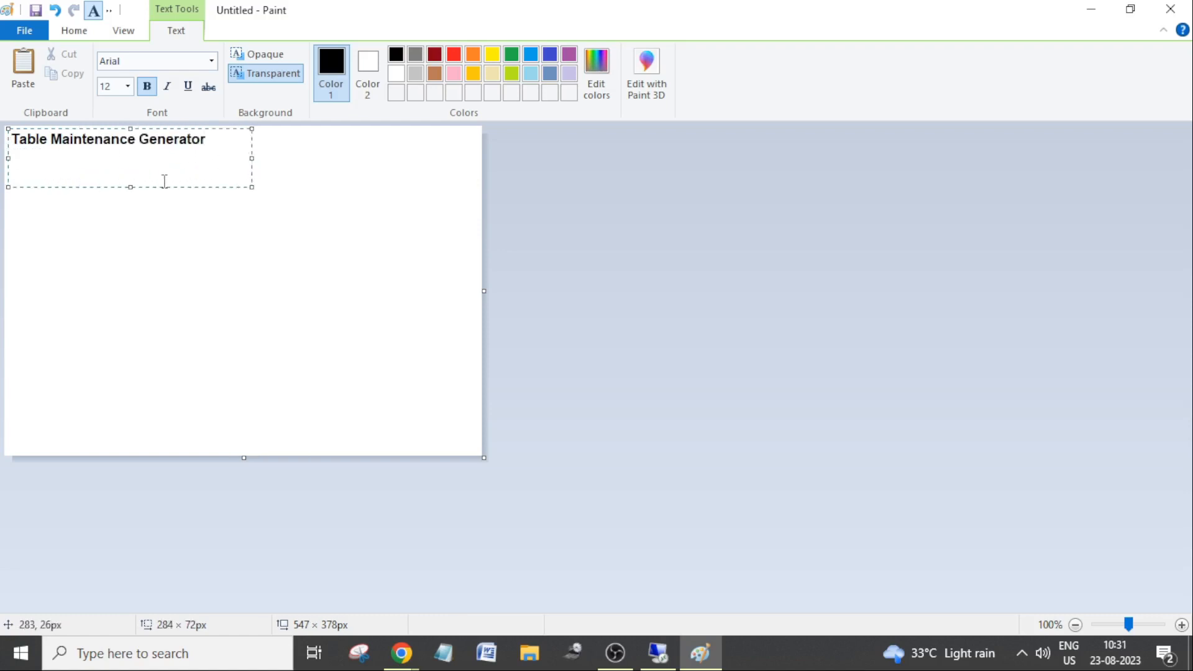
{"action": "left_click_drag", "start_coordinate": [129, 187], "coordinate": [135, 154]}
{"action": "left_click_drag", "start_coordinate": [253, 140], "coordinate": [224, 139]}
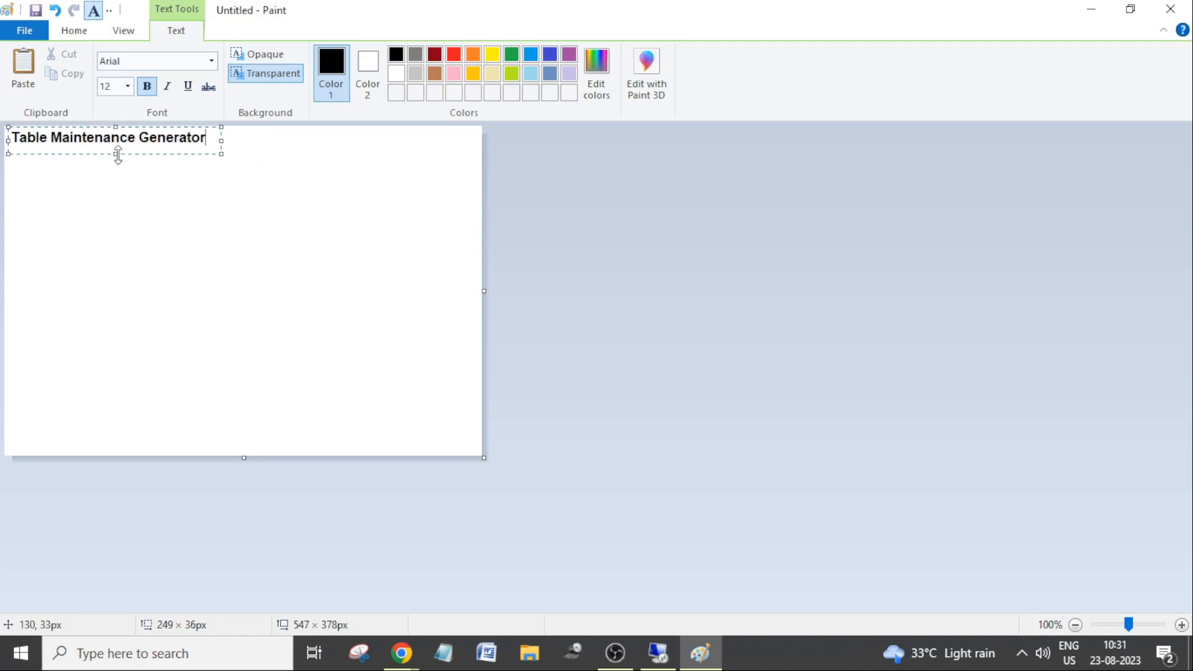
{"action": "left_click_drag", "start_coordinate": [116, 155], "coordinate": [118, 150]}
Append a colon to the title "Table Maintenance Generator" and underline the whole title.
{"action": "type", "text": ":"}
{"action": "key", "text": "ctrl+a"}
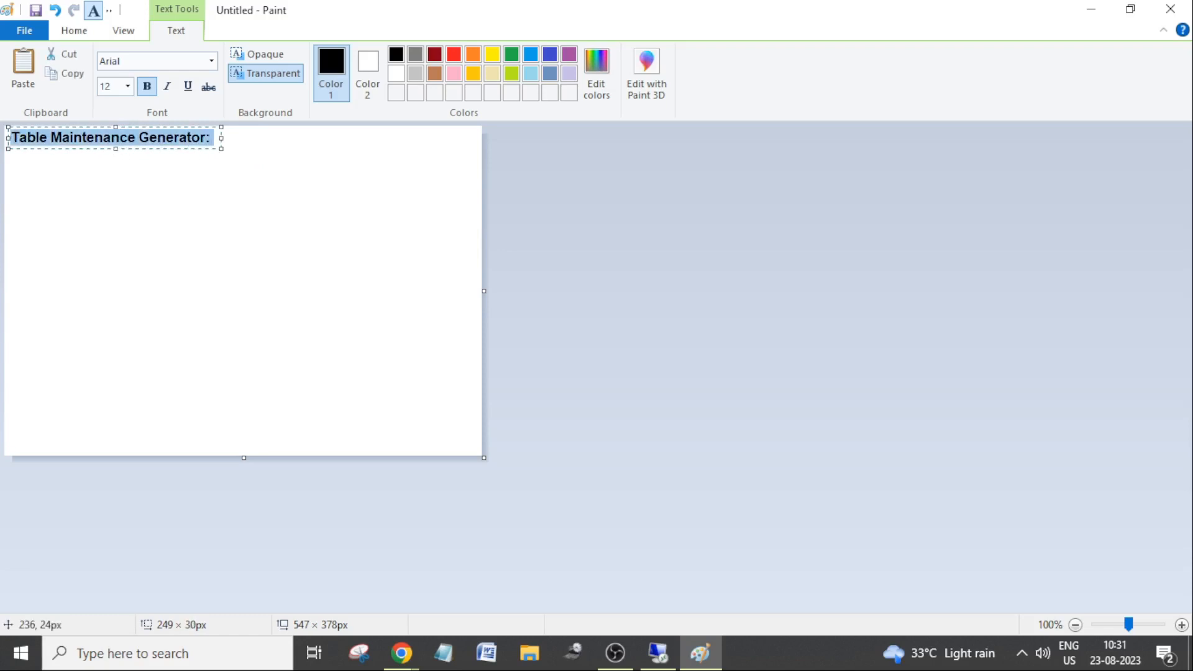
{"action": "key", "text": "ctrl+u"}
{"action": "left_click", "coordinate": [274, 163]}
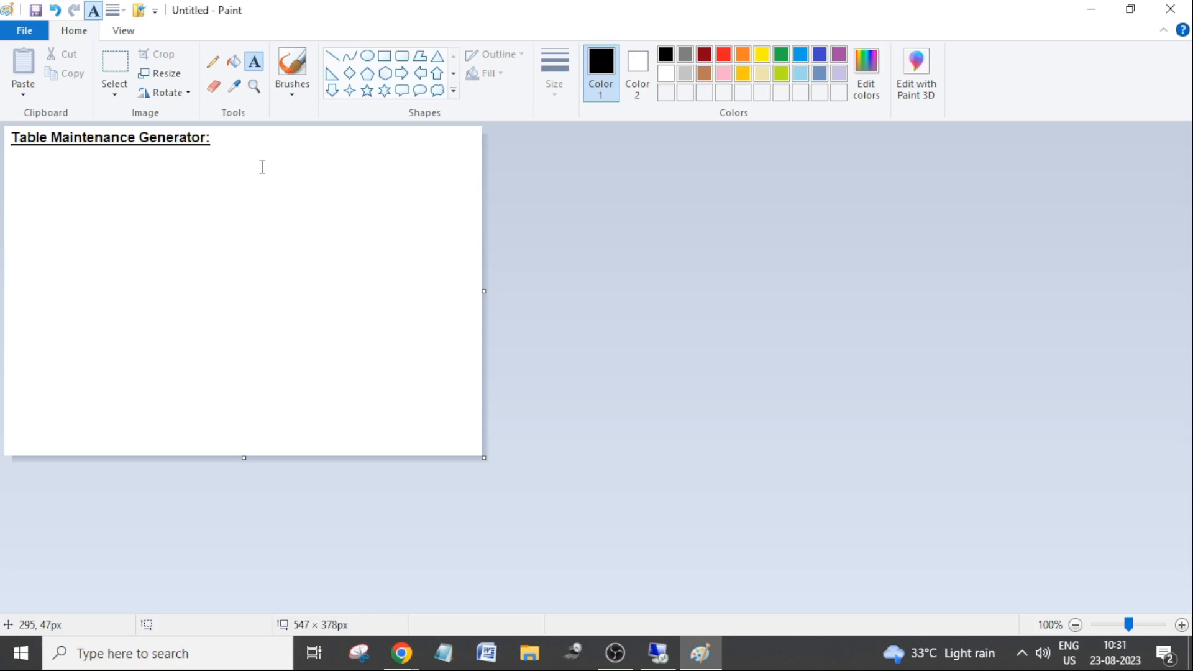
Start a new text box directly below the title and turn off bold and underline for it.
{"action": "left_click", "coordinate": [11, 150]}
{"action": "type", "text": "TMG"}
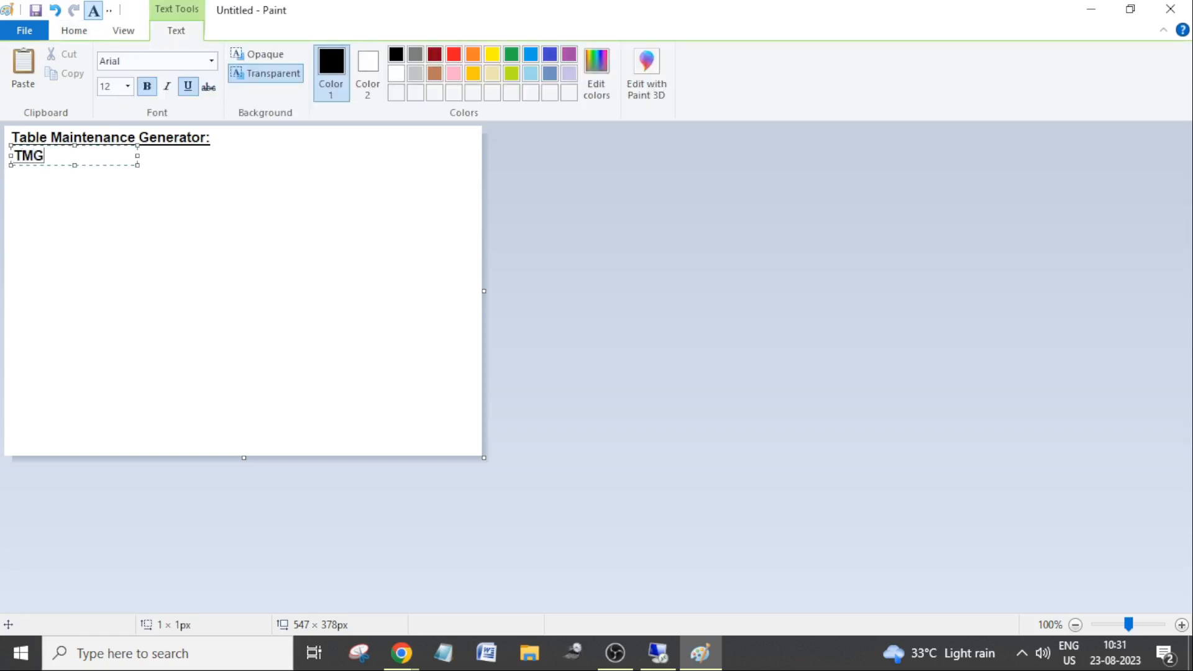
{"action": "key", "text": "BackSpace"}
{"action": "key", "text": "BackSpace"}
{"action": "key", "text": "BackSpace"}
{"action": "key", "text": "ctrl+b"}
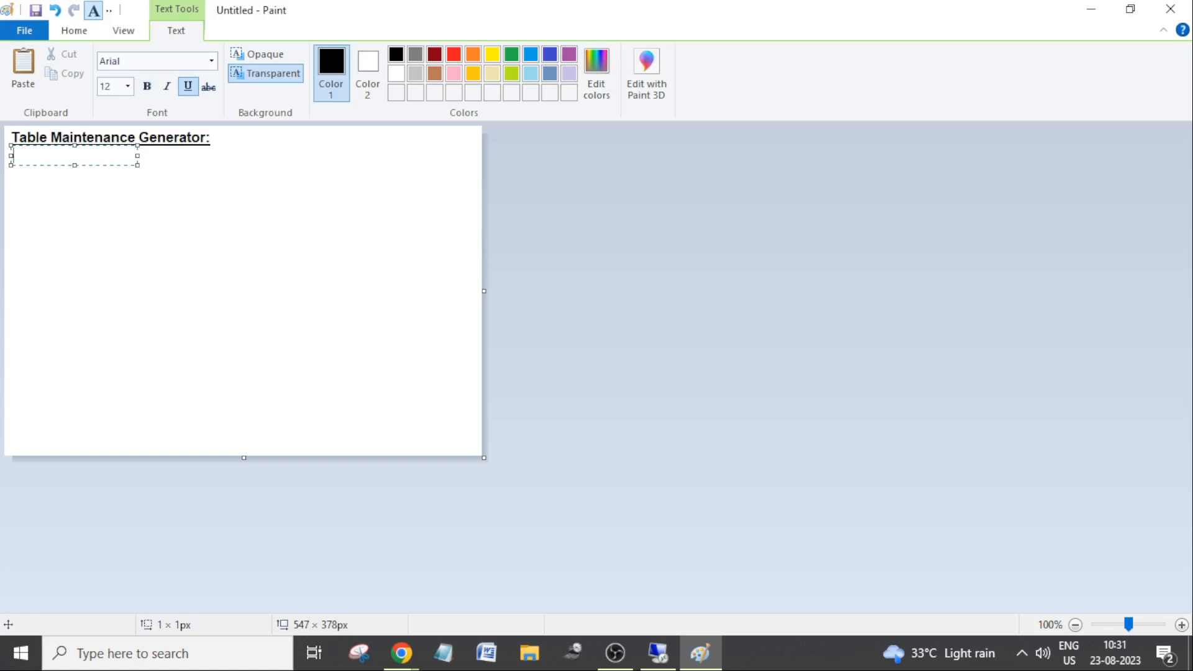
{"action": "key", "text": "ctrl+u"}
Write "TMG is used to maintain the data in custom tables," below the title, enlarging the text box to about 531 × 66 px.
{"action": "type", "text": "TMG"}
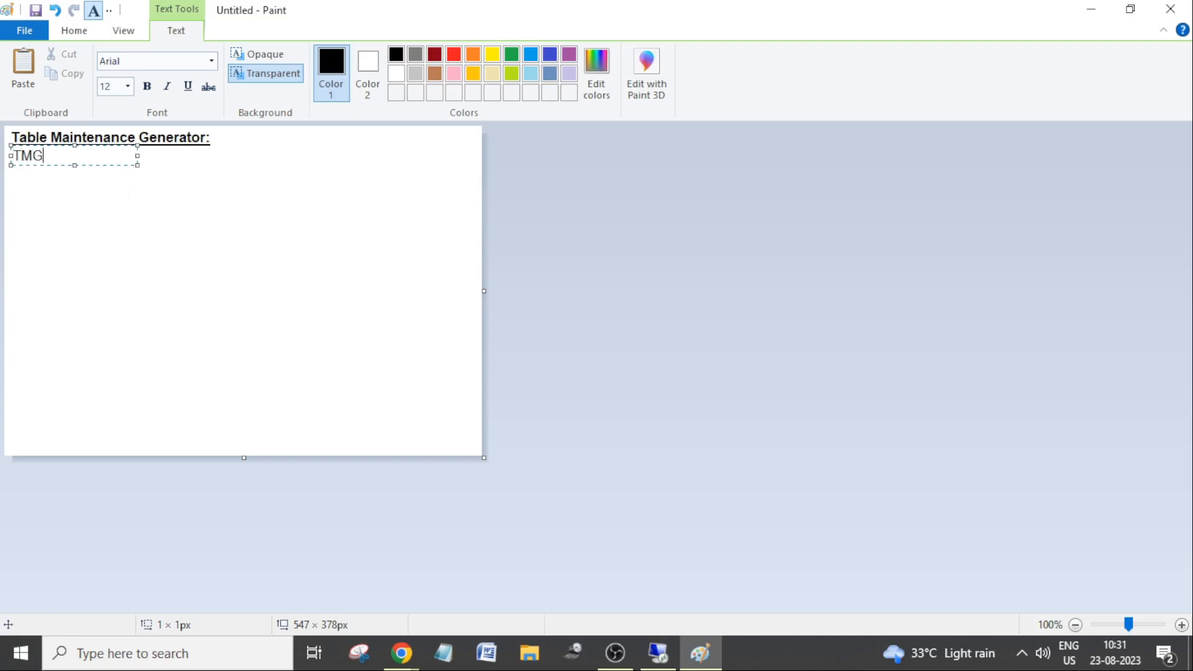
{"action": "type", "text": " is used to"}
{"action": "left_click_drag", "start_coordinate": [138, 165], "coordinate": [469, 199]}
{"action": "type", "text": "maint"}
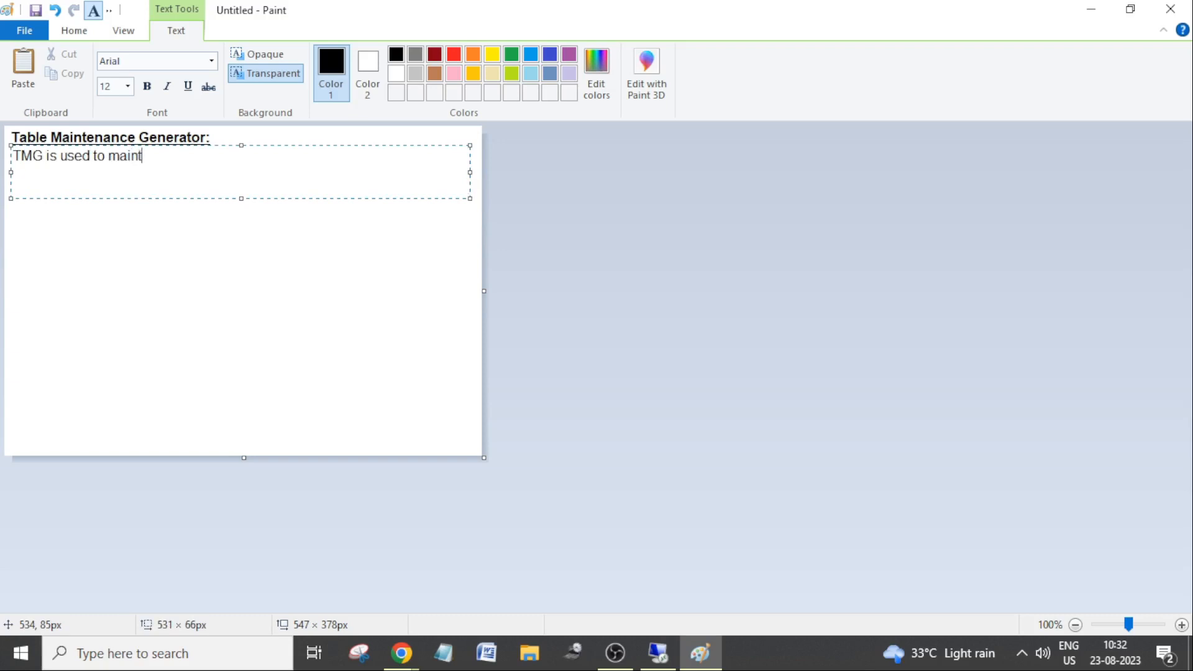
{"action": "type", "text": "ain the data in cus"}
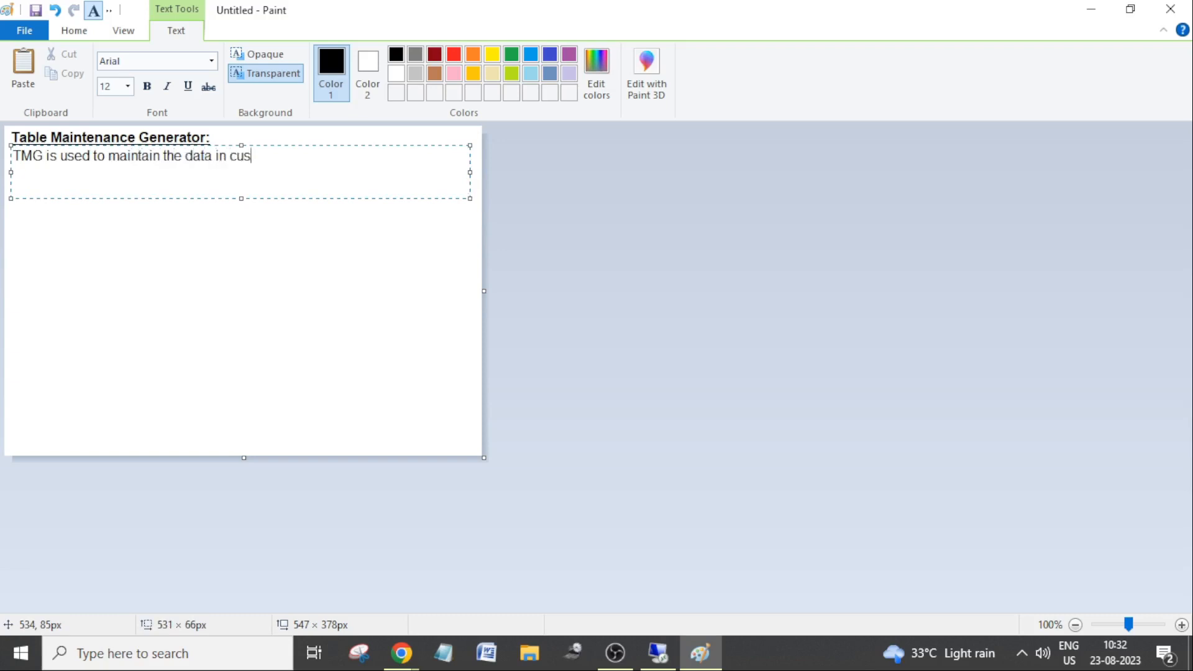
{"action": "type", "text": "tom tables,"}
Complete the first sentence with "to maintain the master data.".
{"action": "type", "text": "like master dat"}
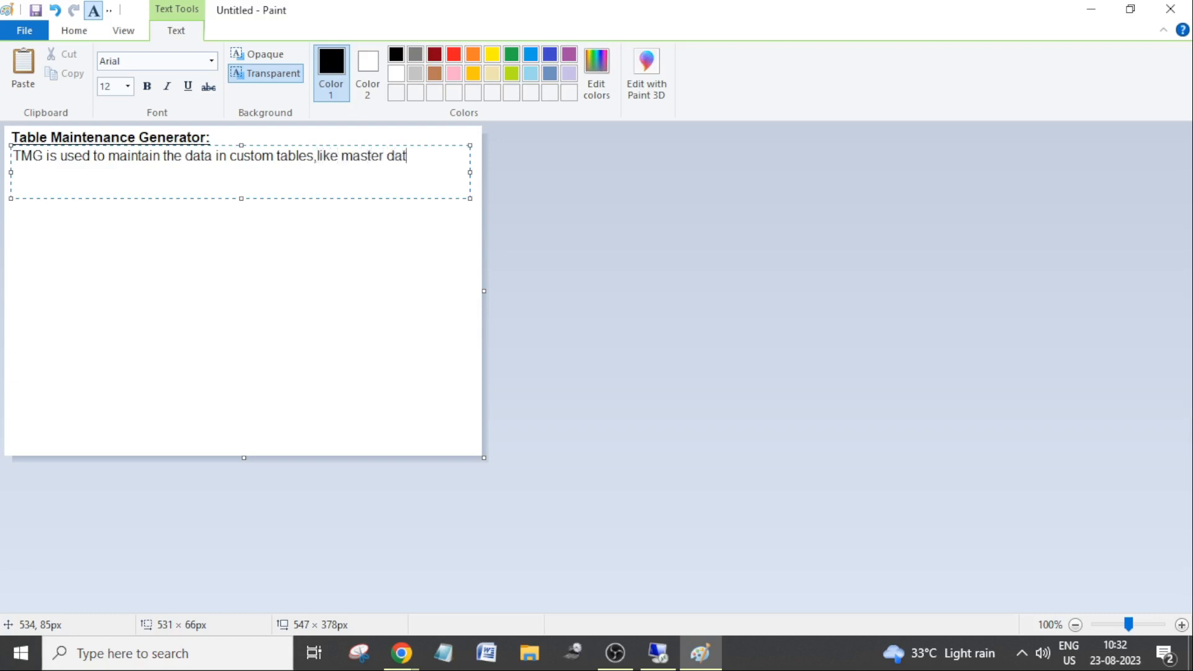
{"action": "key", "text": "BackSpace"}
{"action": "key", "text": "BackSpace"}
{"action": "key", "text": "BackSpace"}
{"action": "key", "text": "BackSpace"}
{"action": "key", "text": "BackSpace"}
{"action": "key", "text": "BackSpace"}
{"action": "key", "text": "BackSpace"}
{"action": "key", "text": "BackSpace"}
{"action": "key", "text": "BackSpace"}
{"action": "key", "text": "BackSpace"}
{"action": "key", "text": "BackSpace"}
{"action": "key", "text": "BackSpace"}
{"action": "key", "text": "BackSpace"}
{"action": "key", "text": "BackSpace"}
{"action": "key", "text": "BackSpace"}
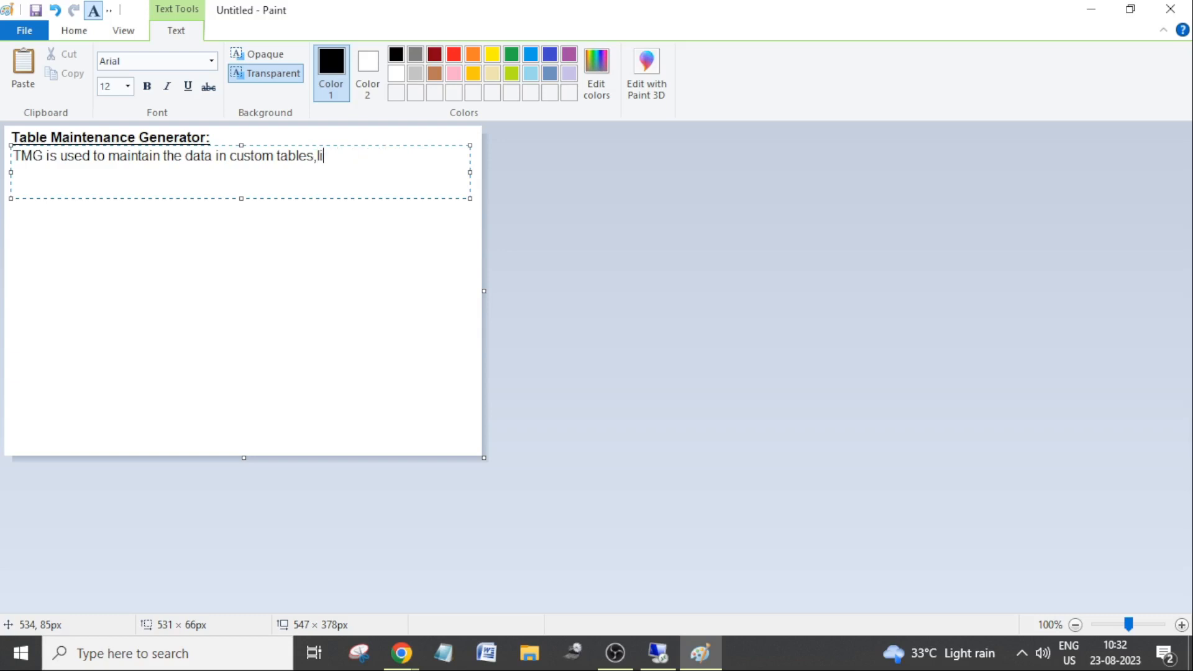
{"action": "type", "text": "to maintain"}
{"action": "type", "text": " the maste"}
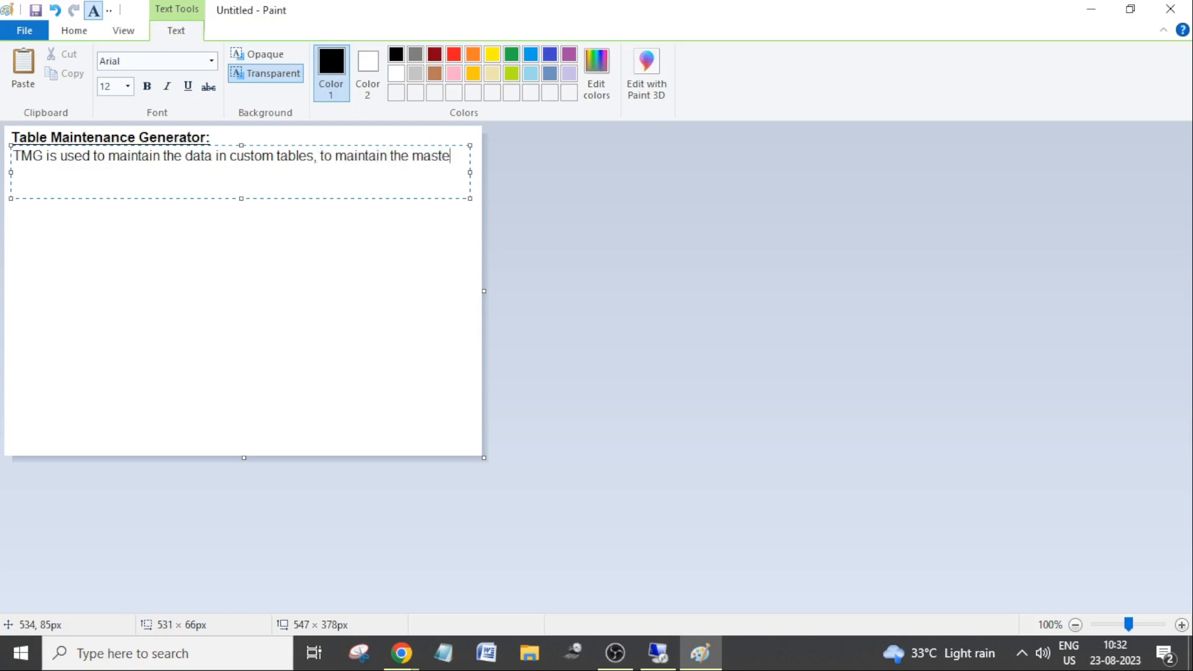
{"action": "type", "text": "r data."}
Append the sentence "We can add/Change/Delete the records of the table." to the note.
{"action": "type", "text": "We can "}
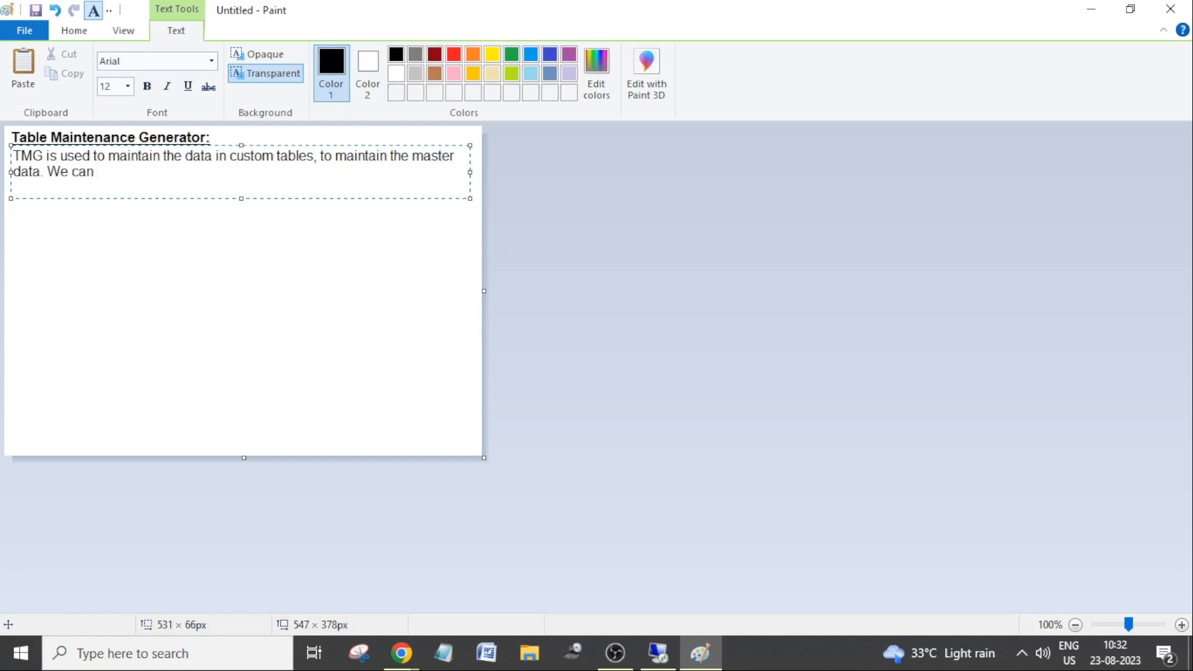
{"action": "type", "text": "add/Change/Del"}
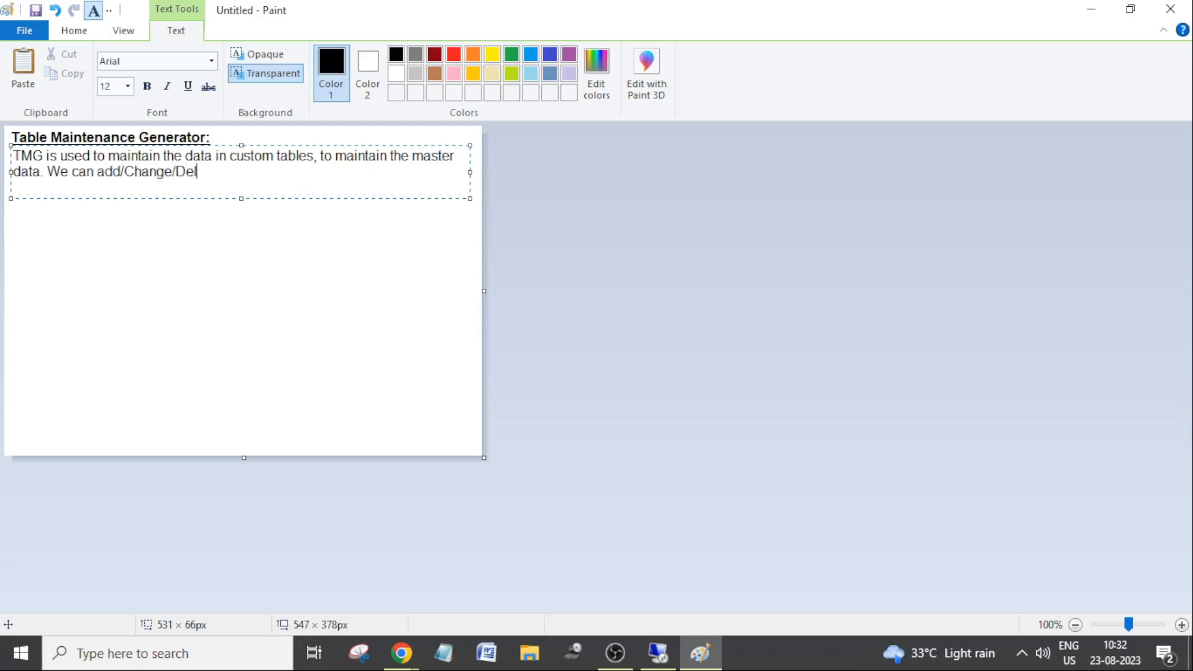
{"action": "type", "text": "ete the records of the "}
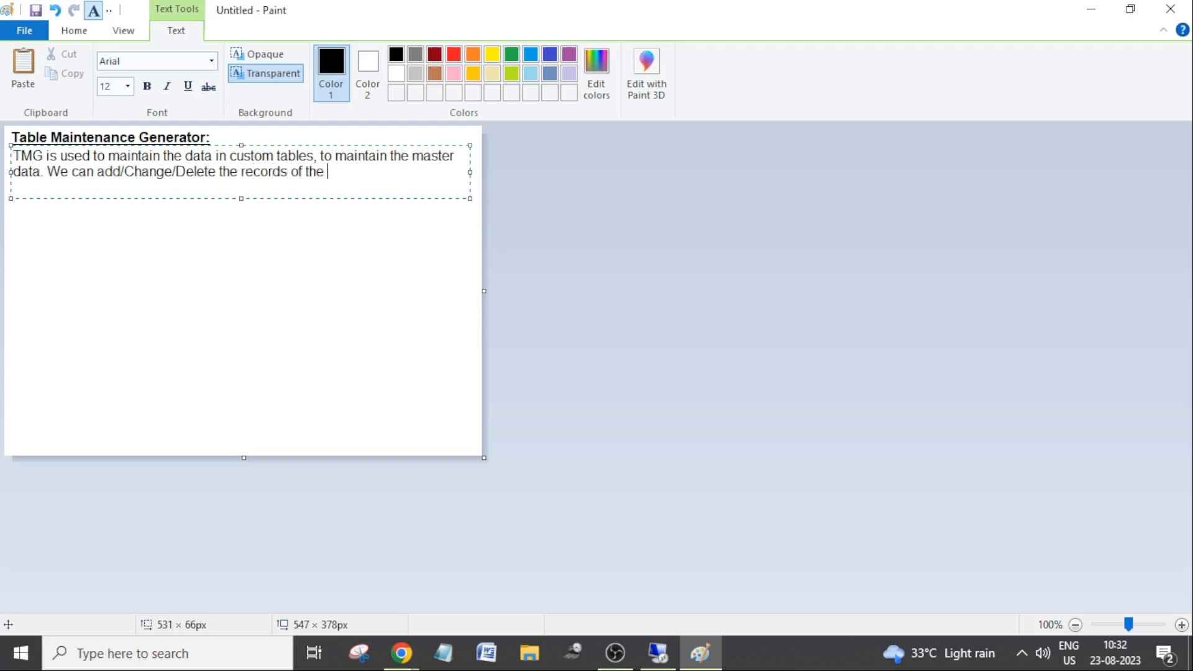
{"action": "type", "text": "table. Mostly we crea"}
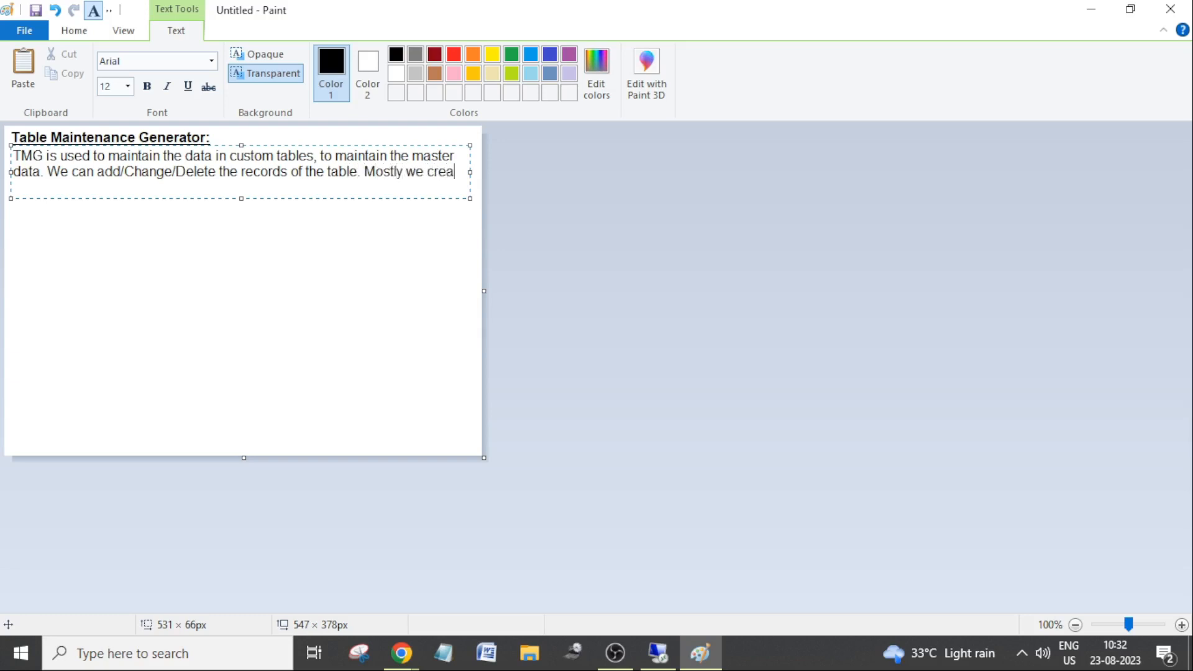
{"action": "type", "text": "te TMG for master "}
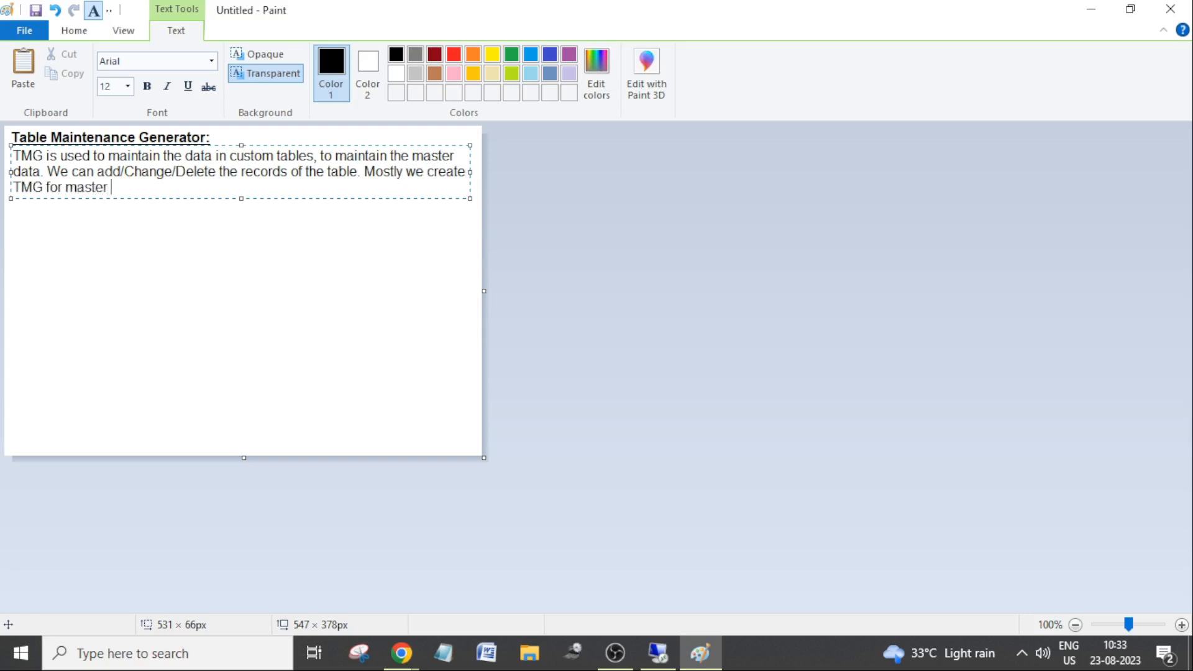
{"action": "type", "text": "tables, to main"}
Append "Mostly we create TMG for master tables, to maintain the master data of configuration data." to the note.
{"action": "key", "text": "BackSpace"}
{"action": "key", "text": "BackSpace"}
{"action": "key", "text": "BackSpace"}
{"action": "key", "text": "BackSpace"}
{"action": "type", "text": "maintain the"}
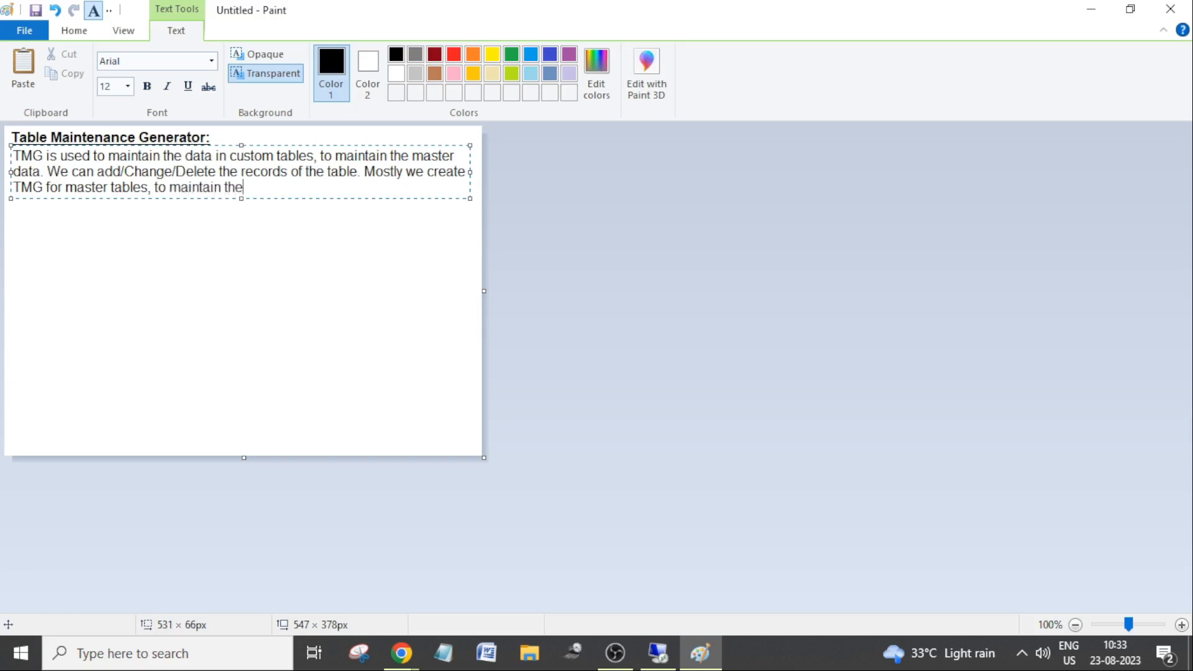
{"action": "type", "text": " master data of configur"}
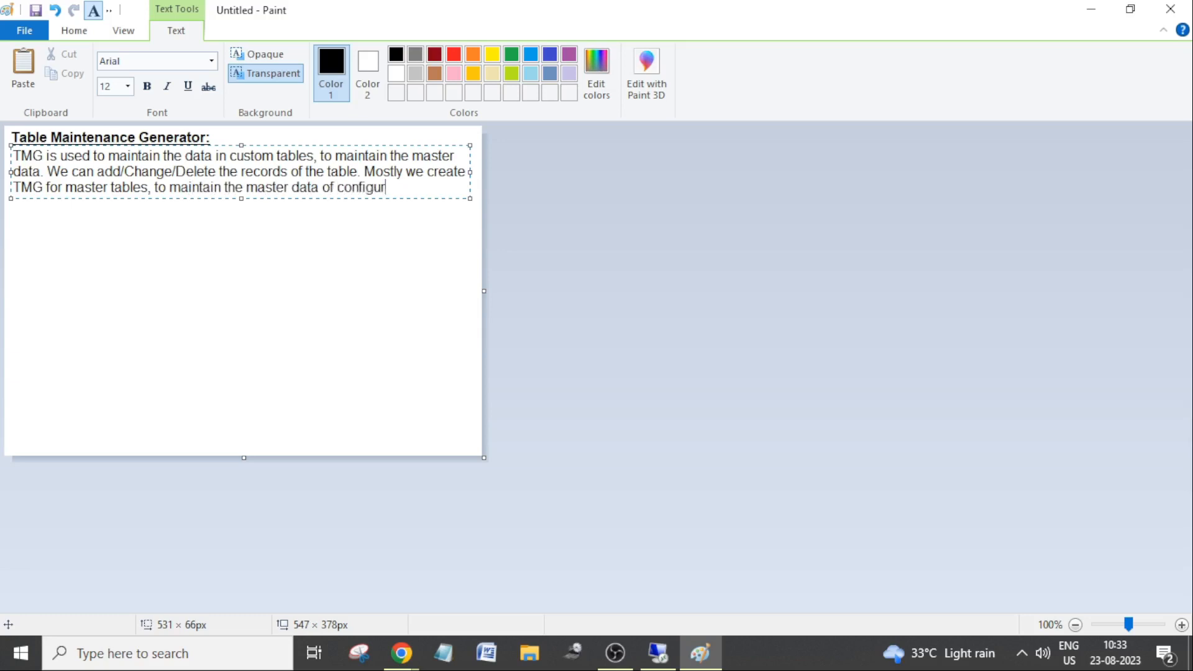
{"action": "type", "text": "ation data."}
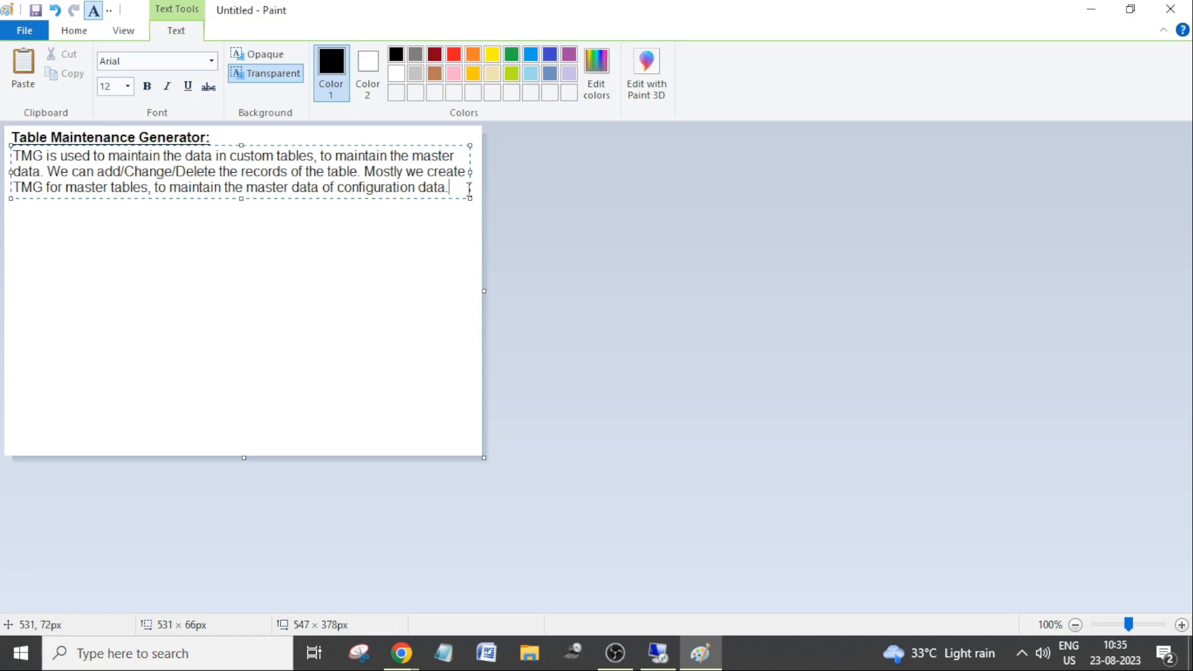
Add a new line reading "Using Tcode SM30 we can access the TMG screen" to the note.
{"action": "key", "text": "Return"}
{"action": "type", "text": "Usin"}
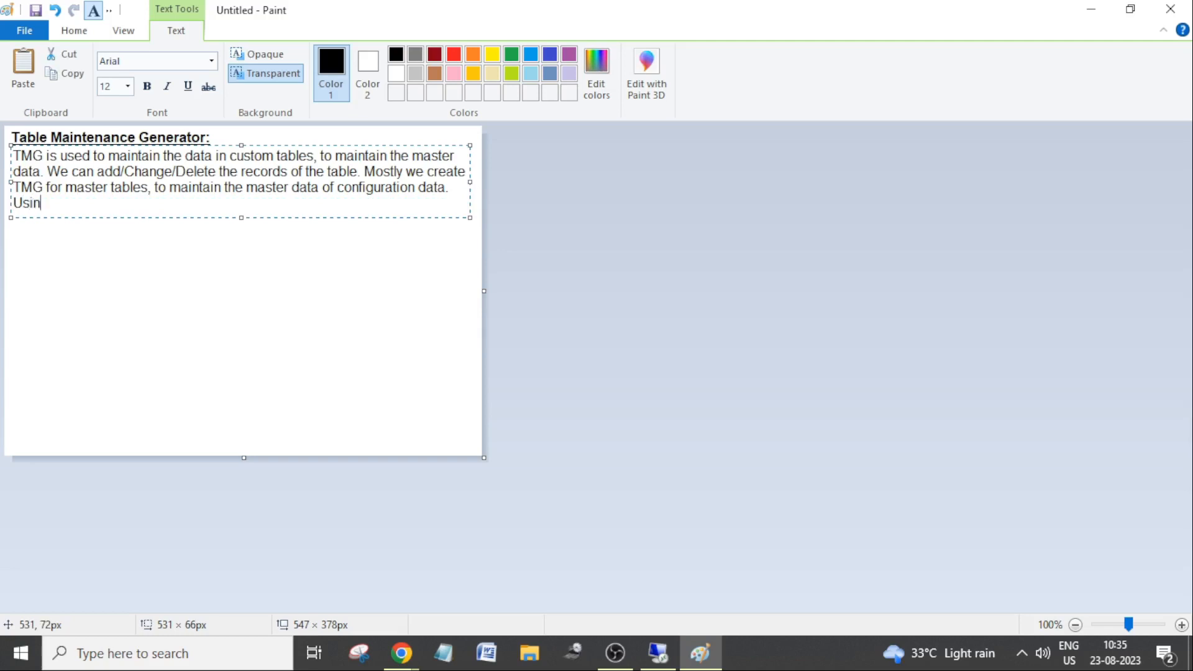
{"action": "type", "text": "ng"}
{"action": "key", "text": "BackSpace"}
{"action": "key", "text": "BackSpace"}
{"action": "key", "text": "BackSpace"}
{"action": "key", "text": "BackSpace"}
{"action": "key", "text": "BackSpace"}
{"action": "type", "text": "sing Tco"}
{"action": "key", "text": "BackSpace"}
{"action": "key", "text": "BackSpace"}
{"action": "type", "text": "code Sm30"}
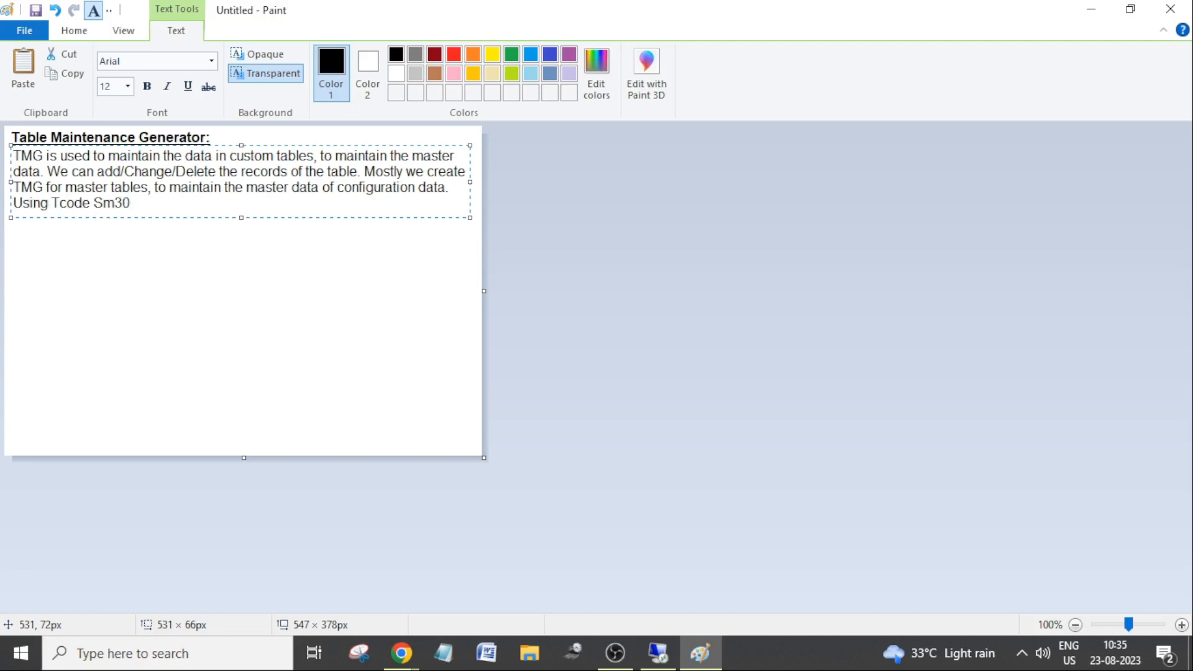
{"action": "key", "text": "BackSpace"}
{"action": "key", "text": "BackSpace"}
{"action": "key", "text": "BackSpace"}
{"action": "type", "text": "M30 we can access the "}
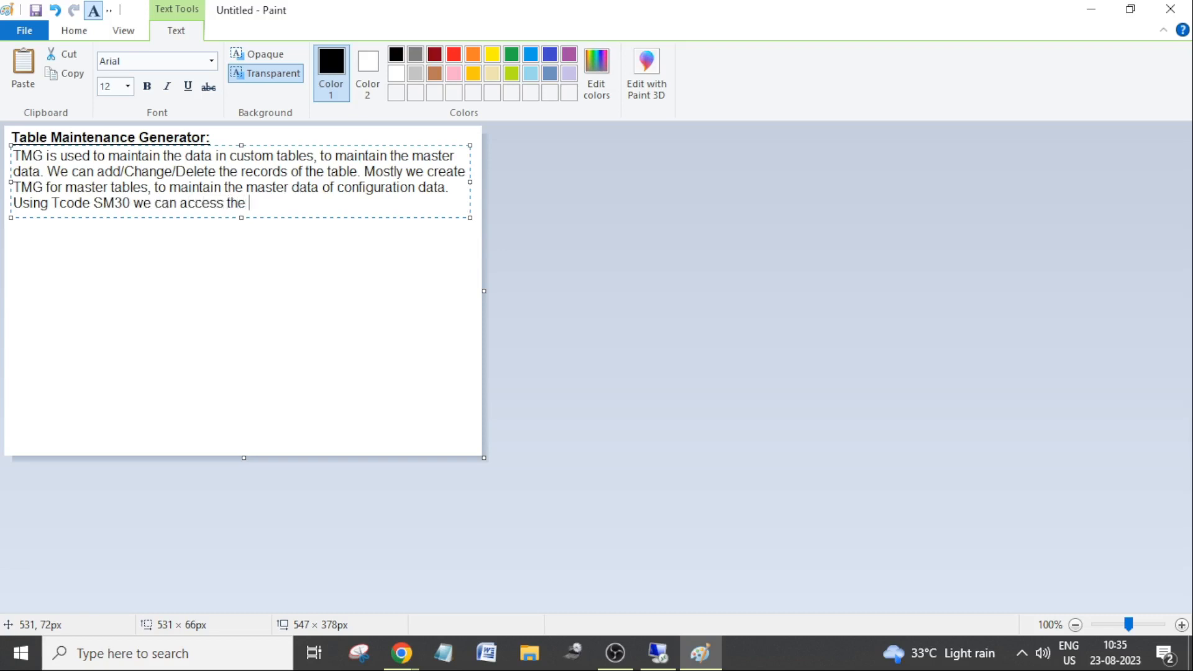
{"action": "type", "text": "TMG screen"}
Restore the window to a smaller size and append ". We can also create a custom Tcode to access the TMG, without using SM30.".
{"action": "double_click", "coordinate": [913, 12]}
{"action": "left_click_drag", "start_coordinate": [671, 126], "coordinate": [796, 96]}
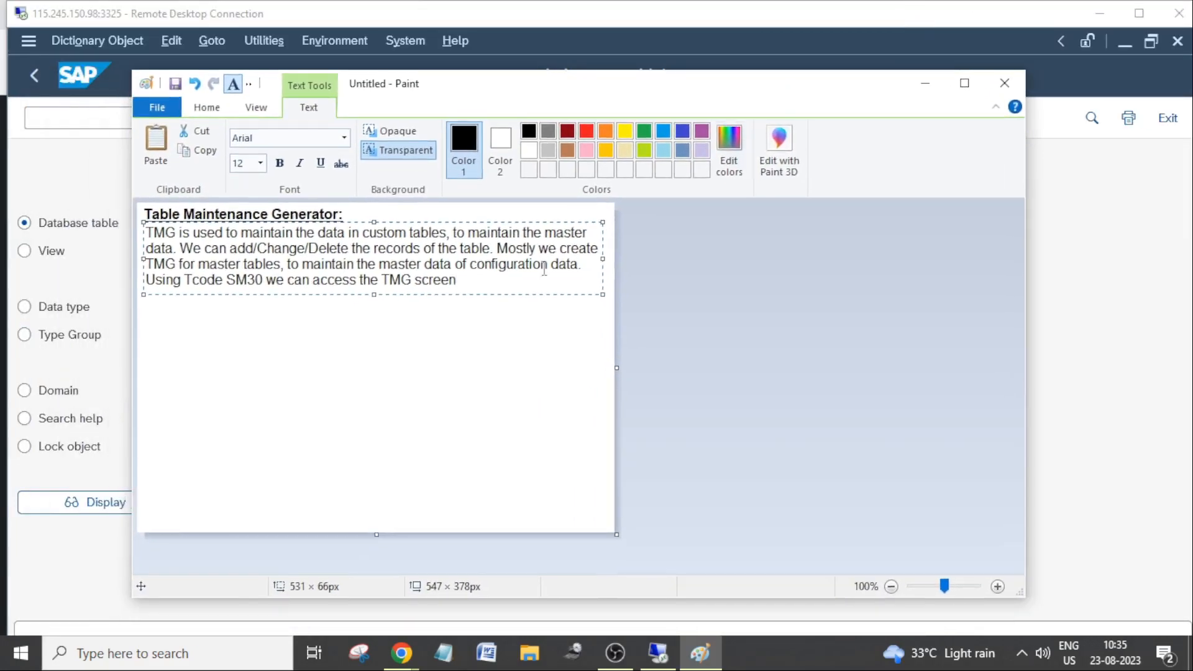
{"action": "type", "text": ". We can also create a"}
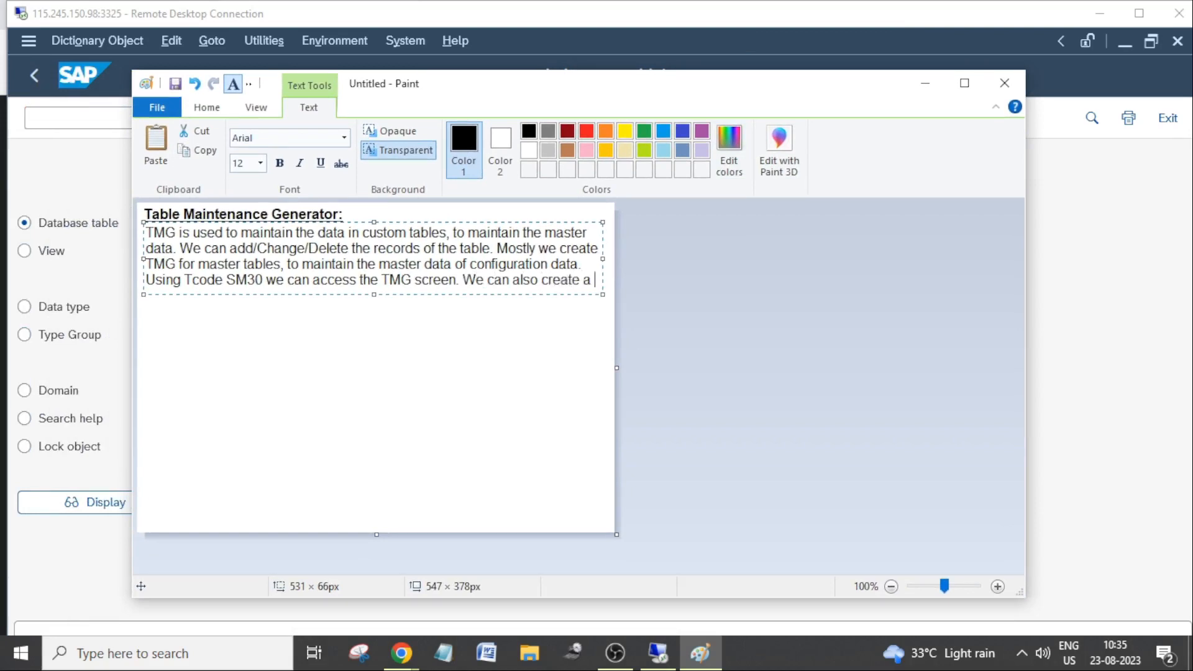
{"action": "type", "text": " custom T"}
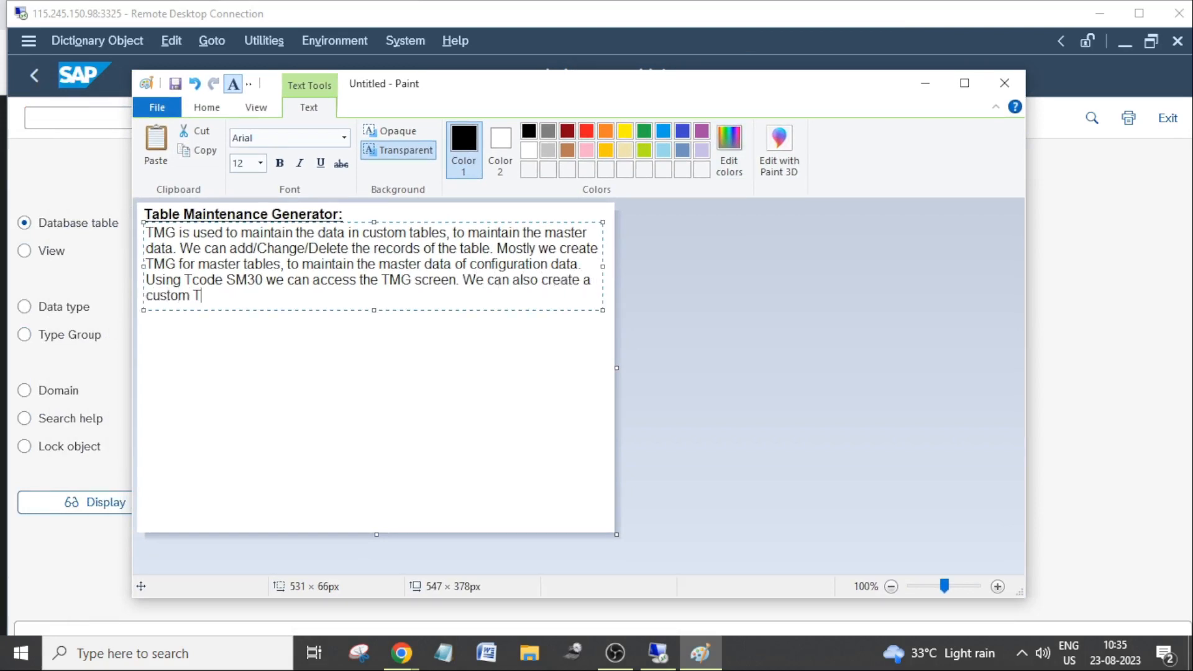
{"action": "type", "text": "code to access the"}
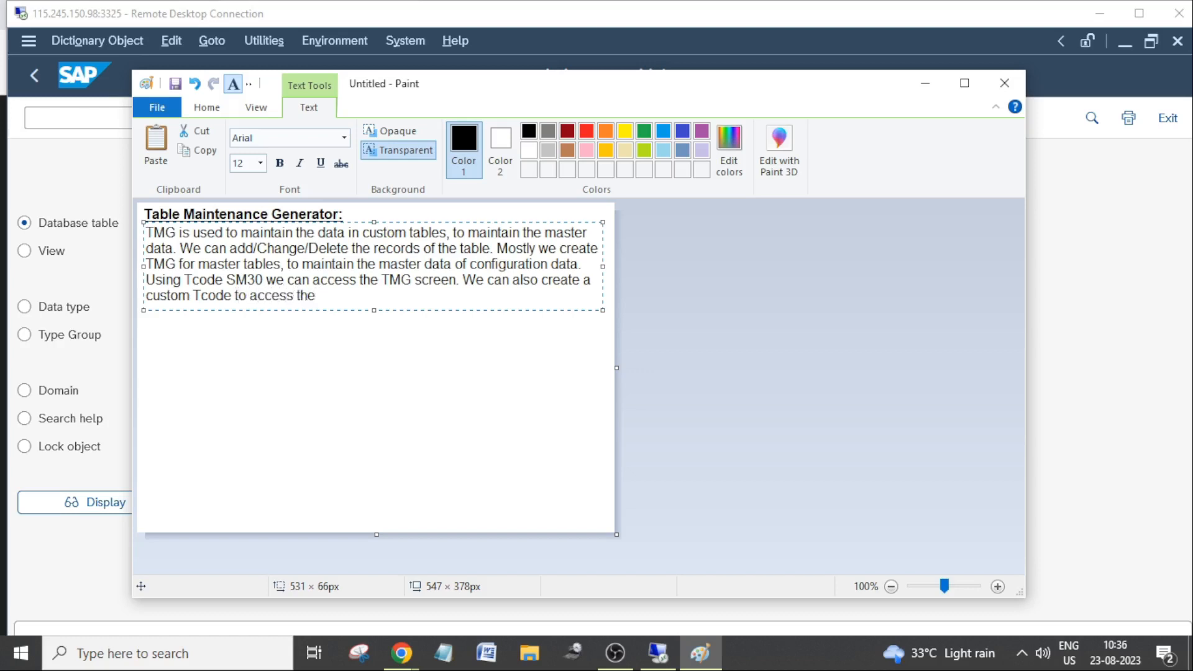
{"action": "type", "text": " TMG, without using"}
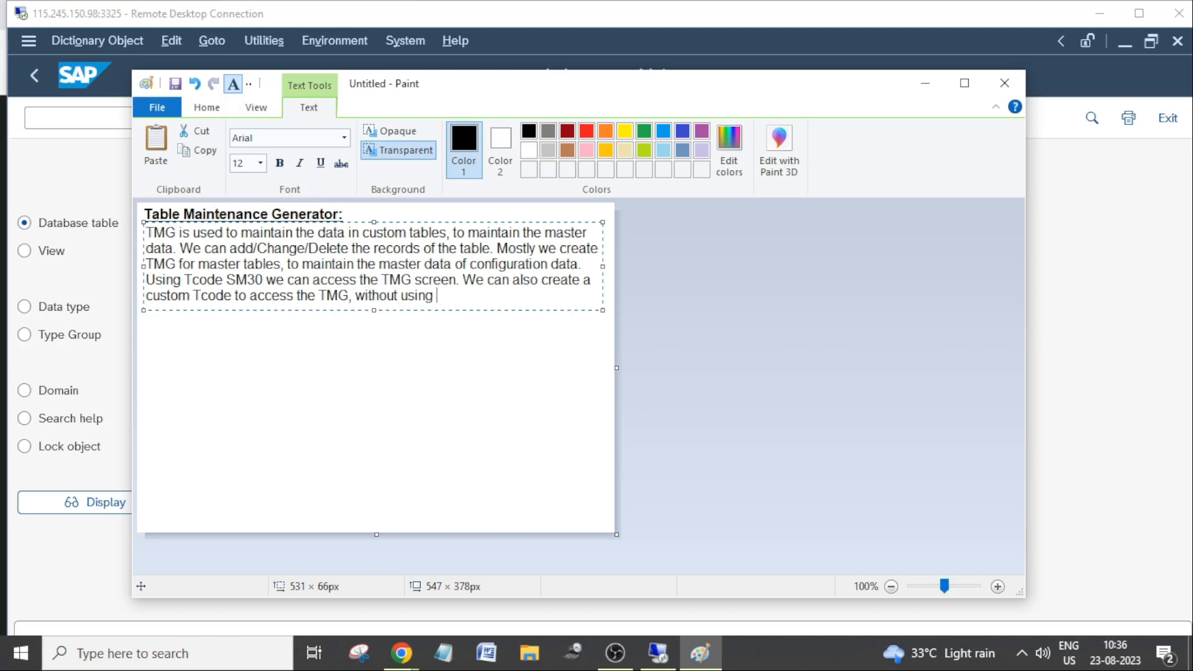
{"action": "type", "text": " SM30."}
Move the custom Tcode sentence onto its own line, widen the text box to about 540 px so it fits, and commit the text.
{"action": "left_click", "coordinate": [464, 279]}
{"action": "key", "text": "Return"}
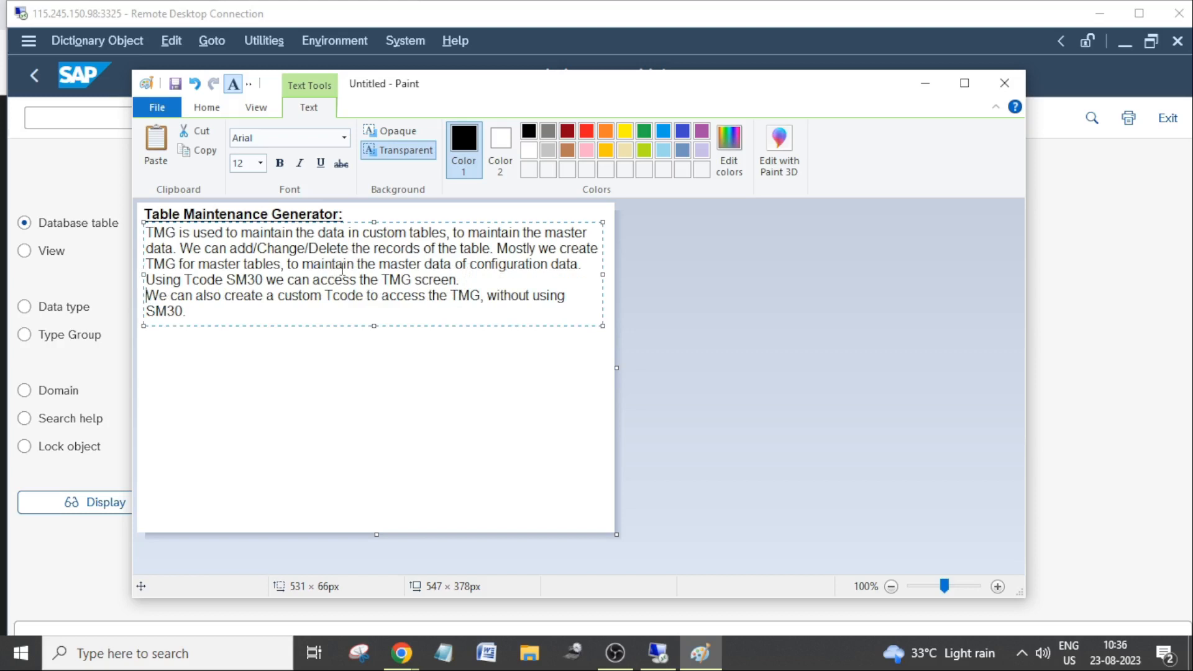
{"action": "left_click", "coordinate": [498, 248]}
{"action": "left_click", "coordinate": [267, 309]}
{"action": "key", "text": "Return"}
{"action": "left_click_drag", "start_coordinate": [602, 282], "coordinate": [610, 282]}
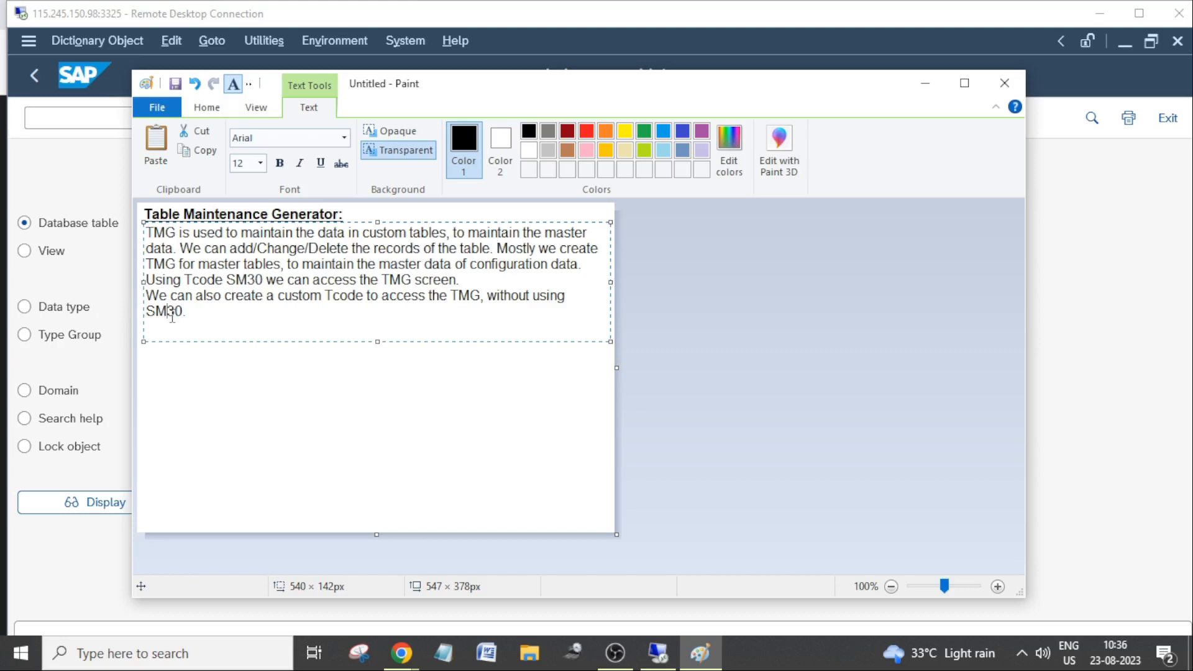
{"action": "left_click", "coordinate": [189, 349]}
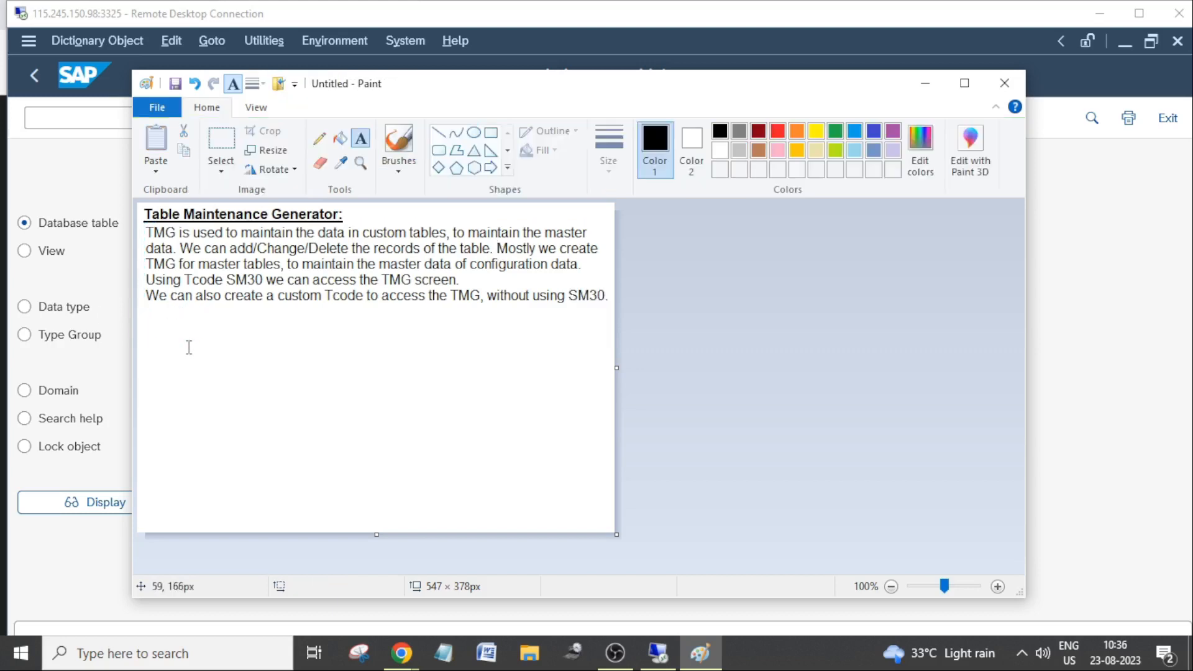
{"action": "left_click", "coordinate": [334, 341]}
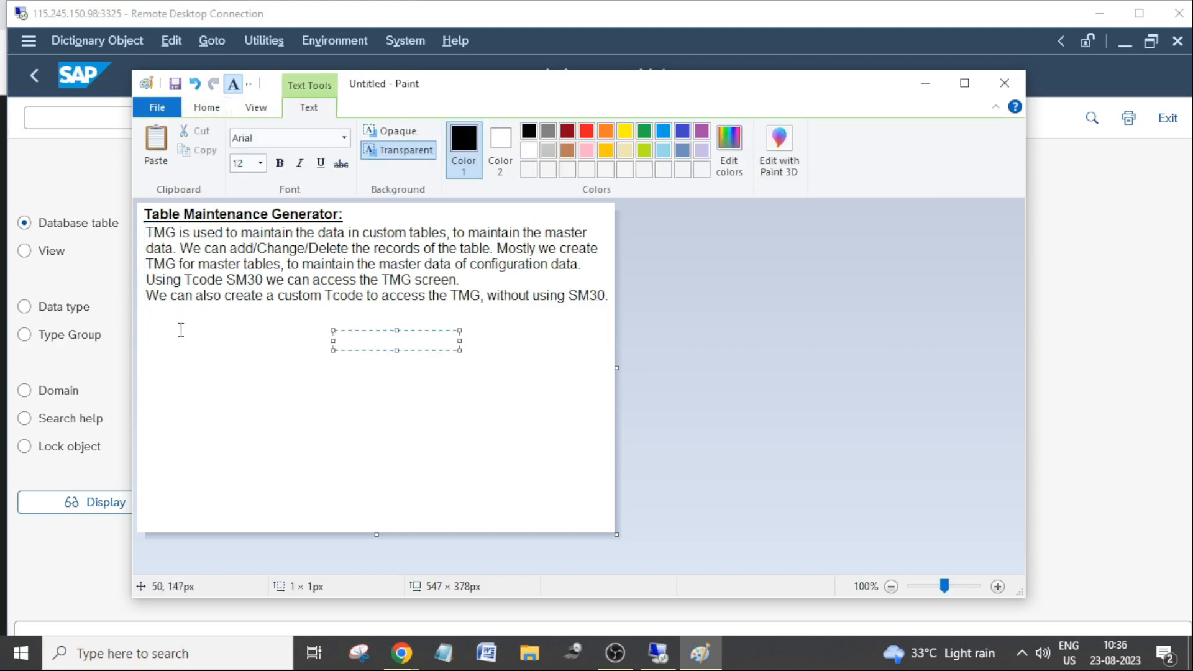
{"action": "left_click", "coordinate": [156, 313]}
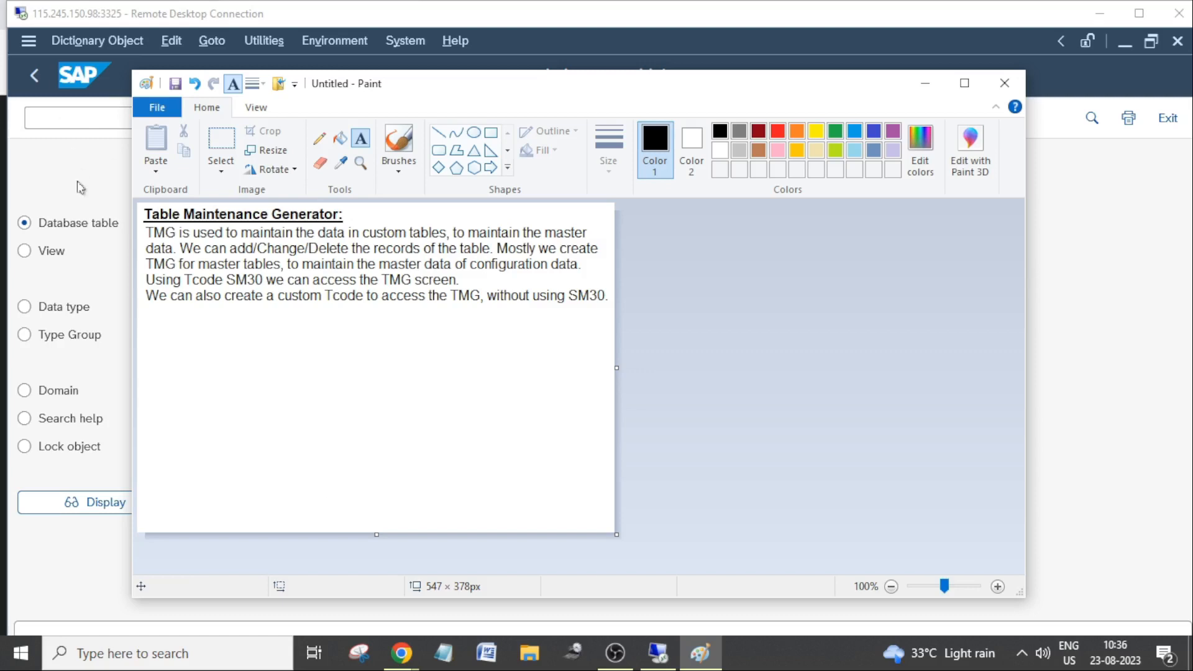
Switch to the SAP remote desktop session, maximize it and select the database table name ZDEMO10A_EMPMAST.
{"action": "left_click", "coordinate": [69, 156]}
{"action": "double_click", "coordinate": [493, 13]}
{"action": "left_click", "coordinate": [323, 195]}
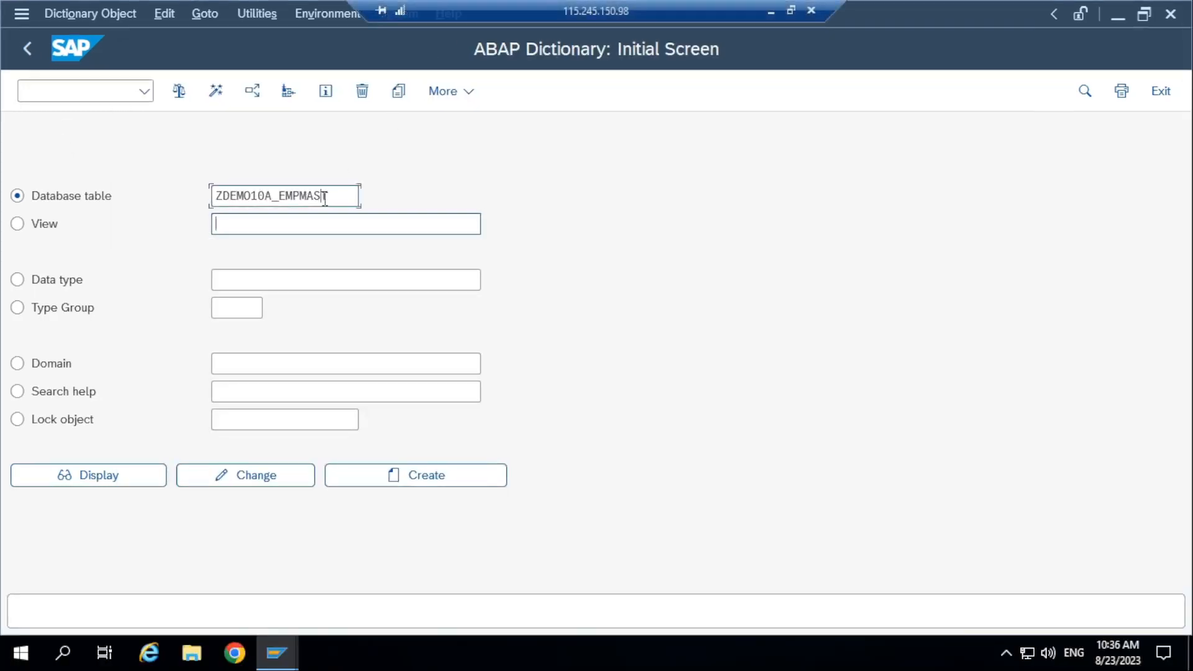
{"action": "left_click_drag", "start_coordinate": [346, 195], "coordinate": [118, 204]}
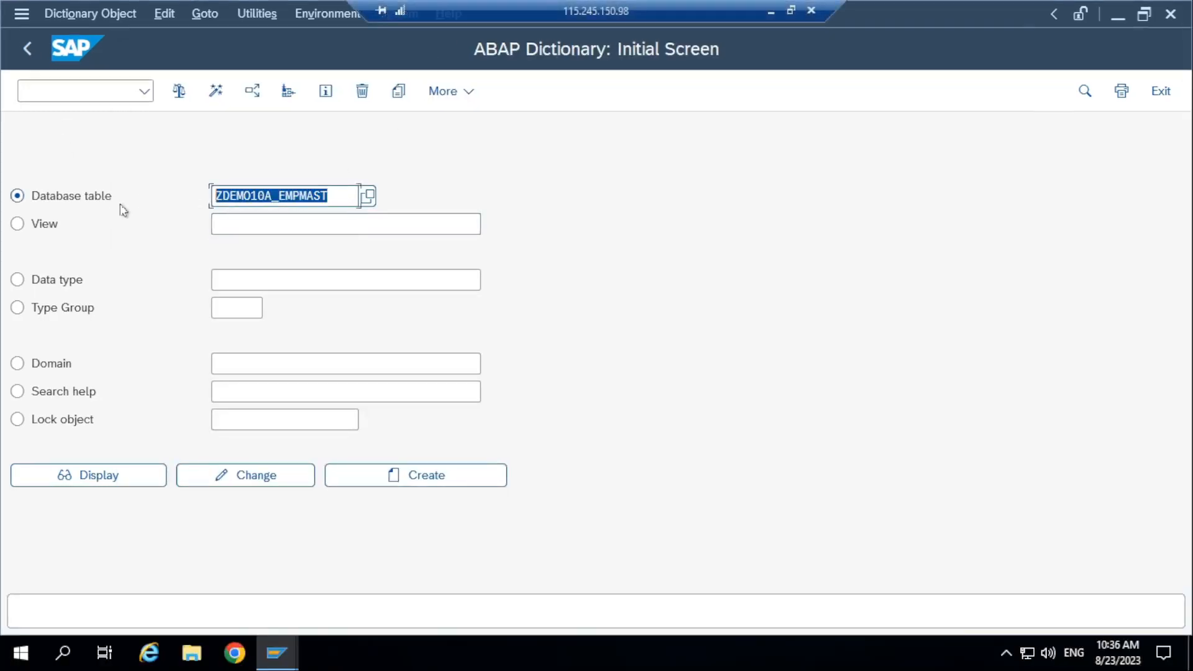
{"action": "left_click", "coordinate": [336, 194]}
{"action": "left_click_drag", "start_coordinate": [349, 194], "coordinate": [154, 193]}
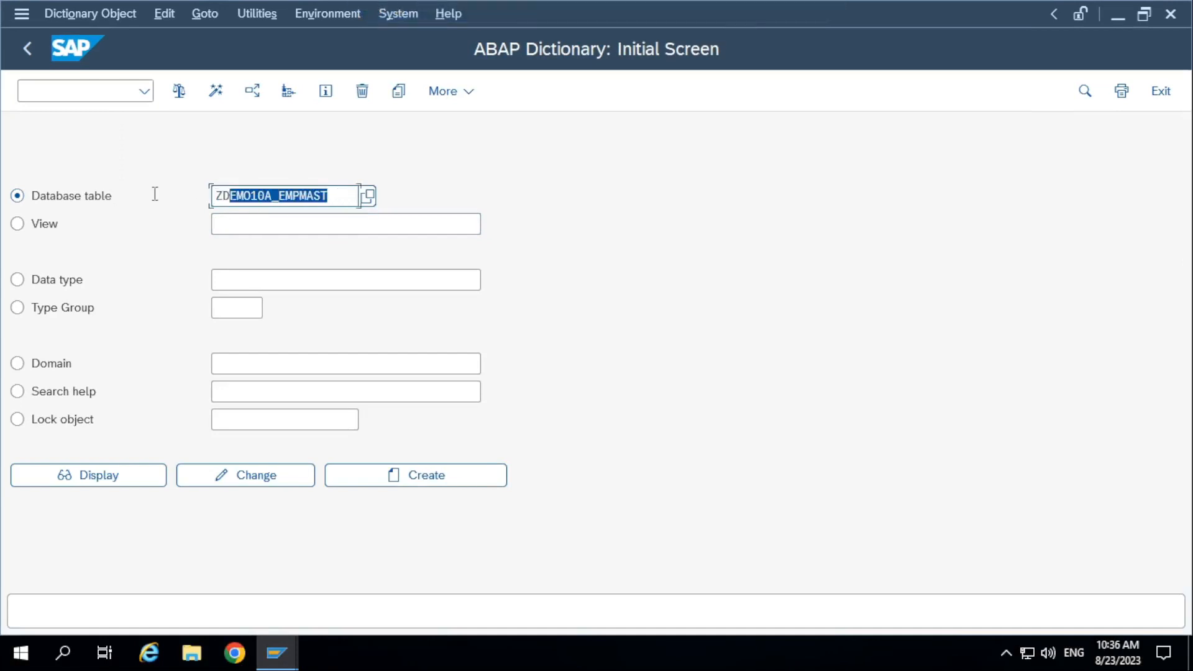
{"action": "left_click", "coordinate": [300, 195]}
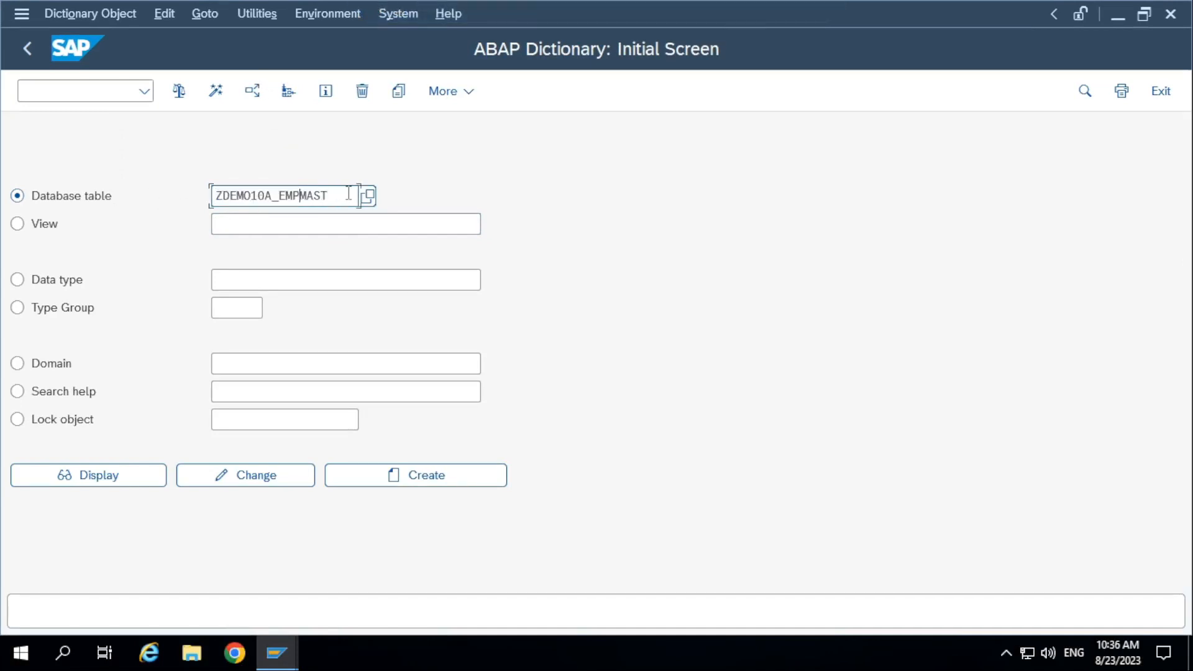
{"action": "left_click_drag", "start_coordinate": [349, 195], "coordinate": [152, 195]}
Open table ZDEMO10A_EMPMAST in change mode and launch its Table Maintenance Generator.
{"action": "left_click", "coordinate": [260, 482]}
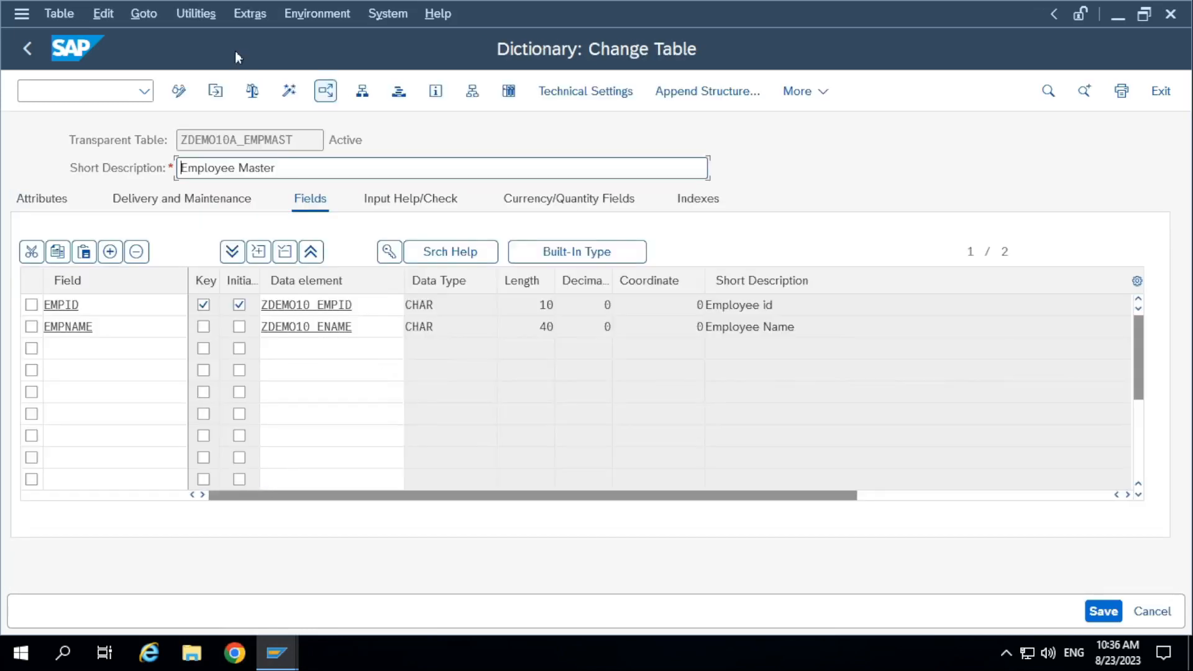
{"action": "left_click", "coordinate": [205, 15]}
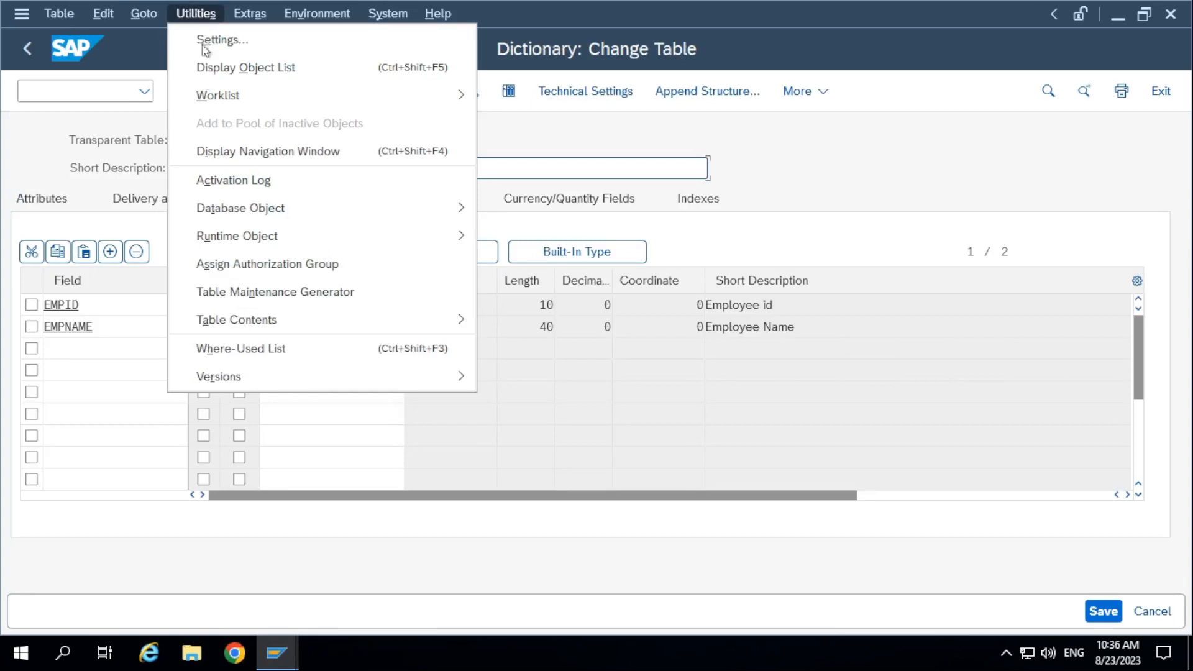
{"action": "left_click", "coordinate": [267, 292]}
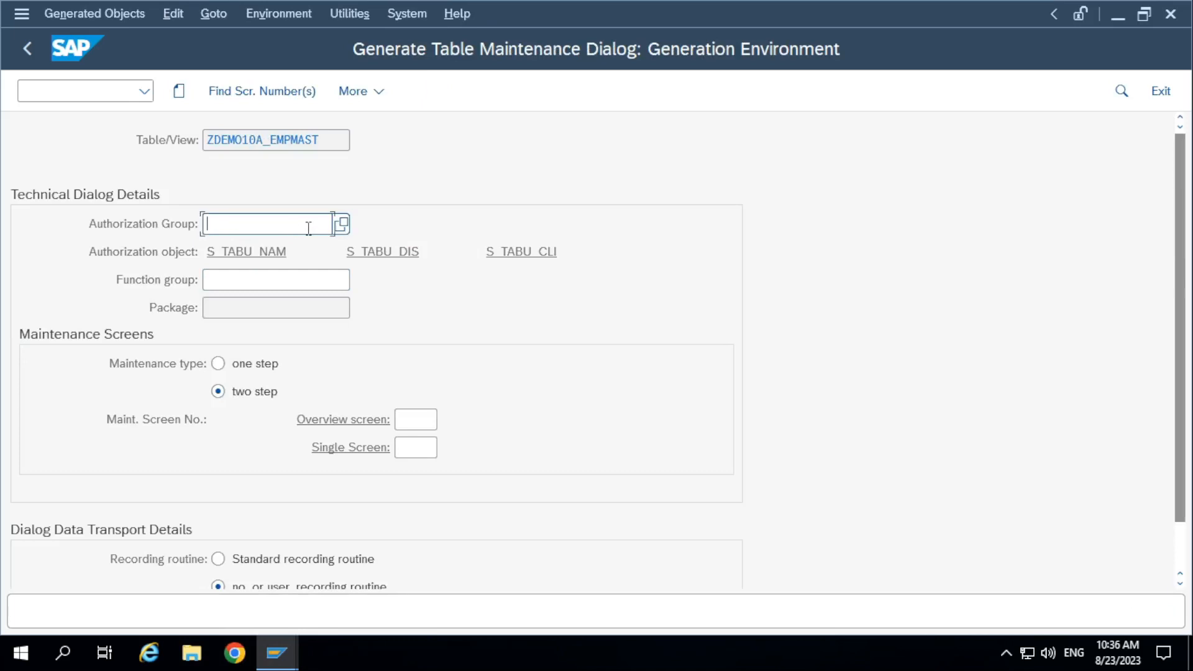
Look up the available table authorization groups and assign &NC& (w/o auth. group) as the Authorization Group.
{"action": "key", "text": "F4"}
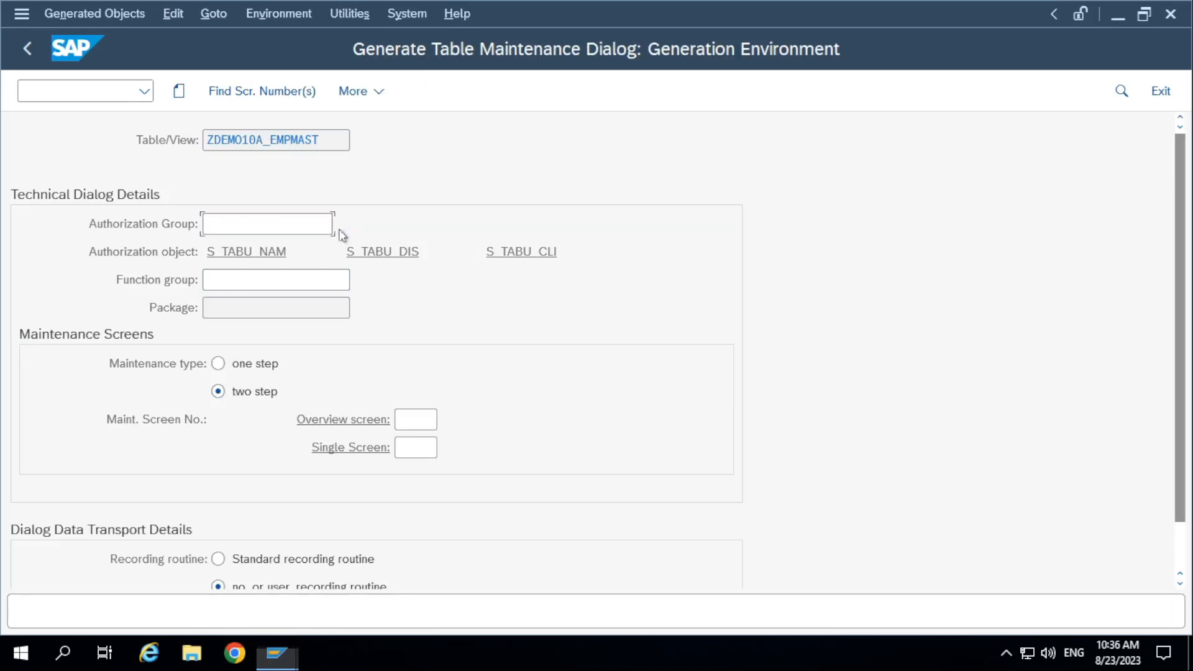
{"action": "left_click_drag", "start_coordinate": [339, 184], "coordinate": [351, 135]}
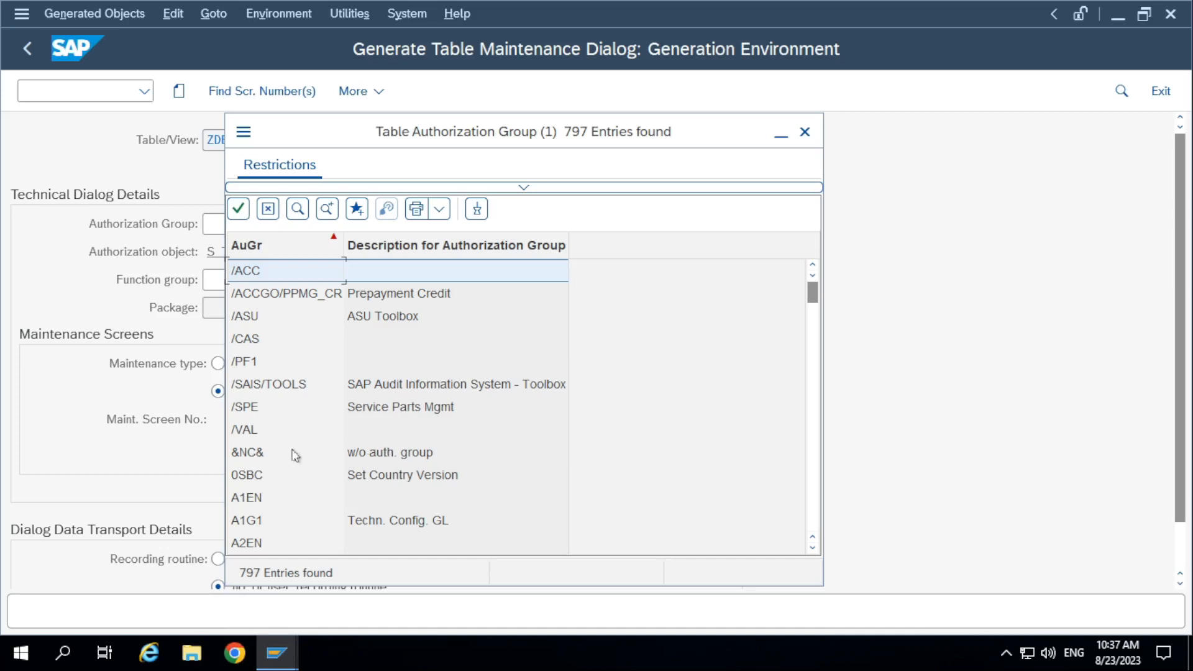
{"action": "left_click", "coordinate": [261, 457]}
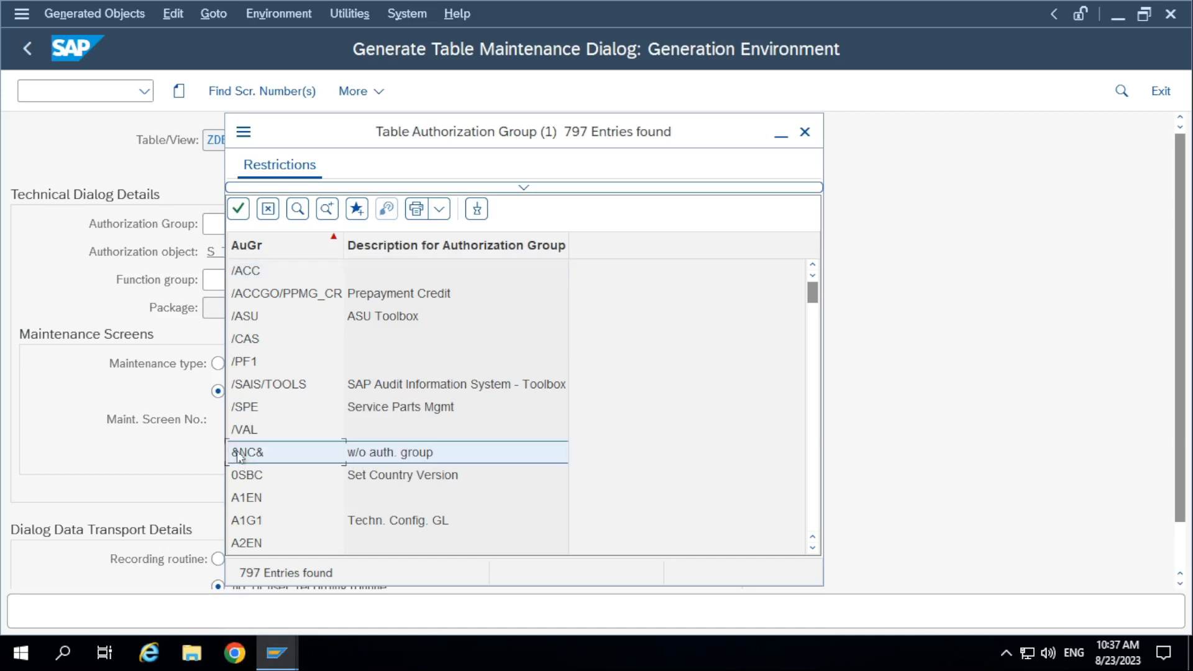
{"action": "double_click", "coordinate": [240, 456]}
{"action": "left_click_drag", "start_coordinate": [251, 226], "coordinate": [165, 219]}
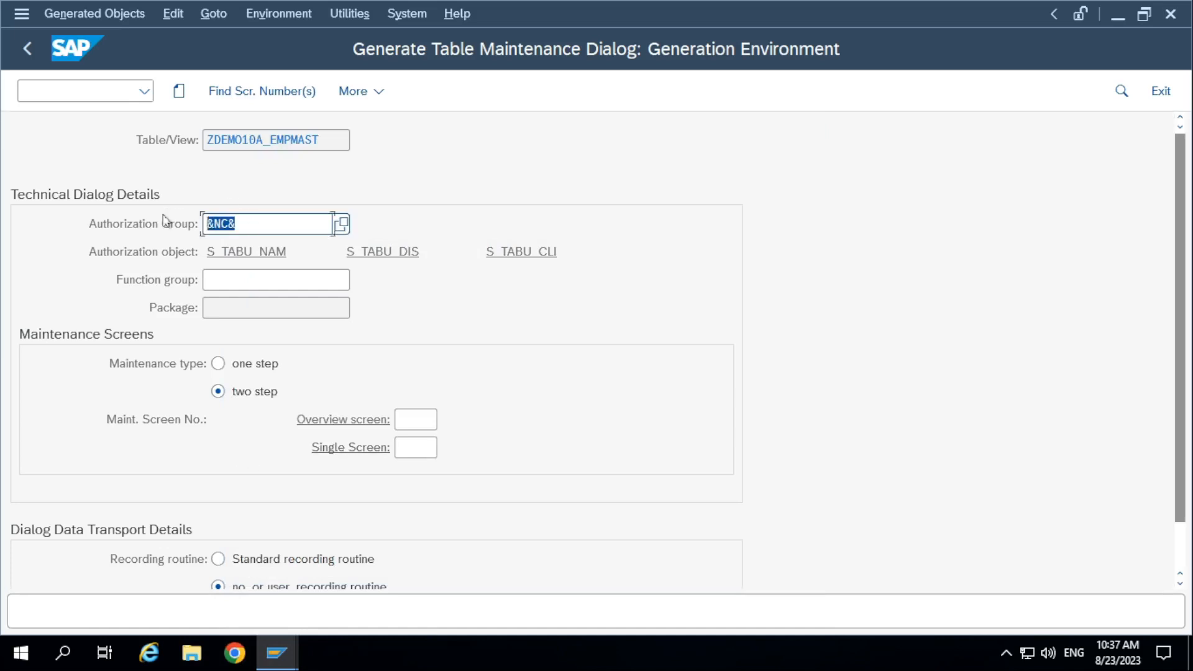
Copy the table name ZDEMO10A_EMPMAST from Table/View and enter it as the Function group.
{"action": "left_click", "coordinate": [331, 140]}
{"action": "left_click_drag", "start_coordinate": [331, 139], "coordinate": [128, 145]}
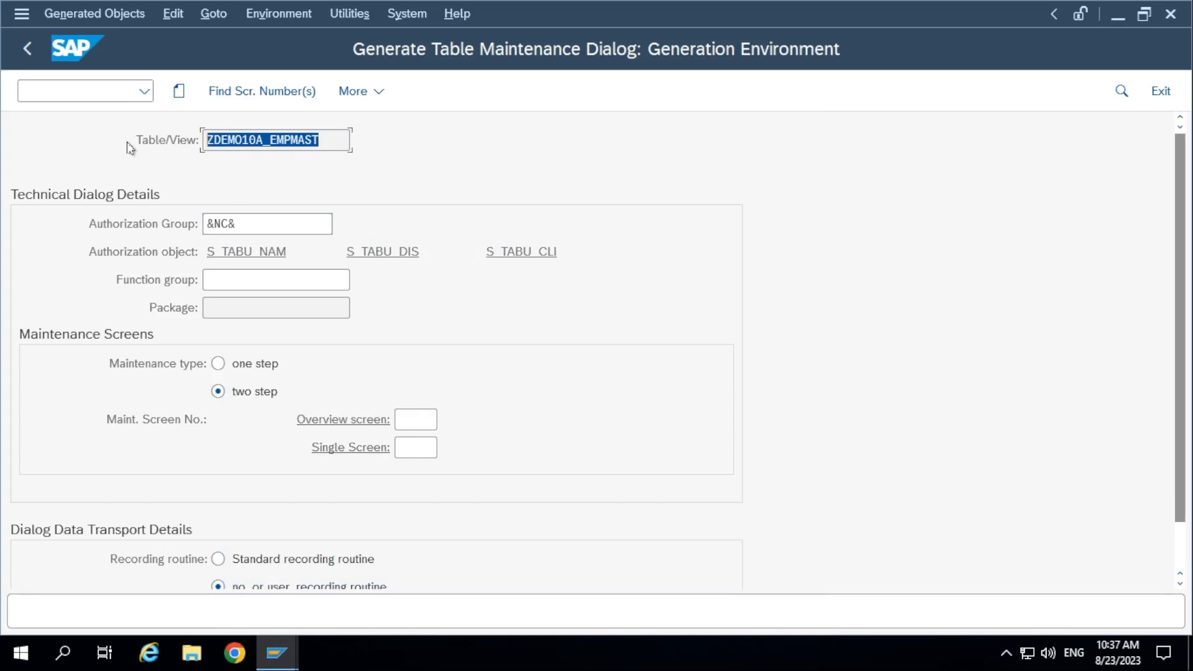
{"action": "left_click", "coordinate": [127, 143]}
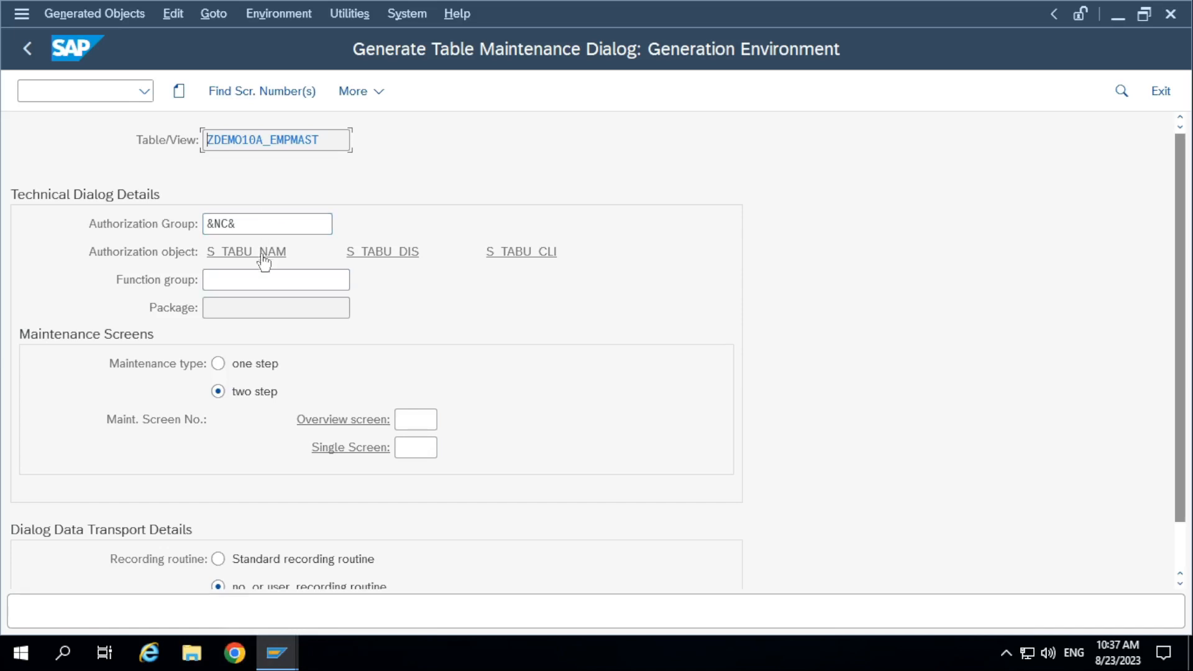
{"action": "left_click", "coordinate": [254, 276]}
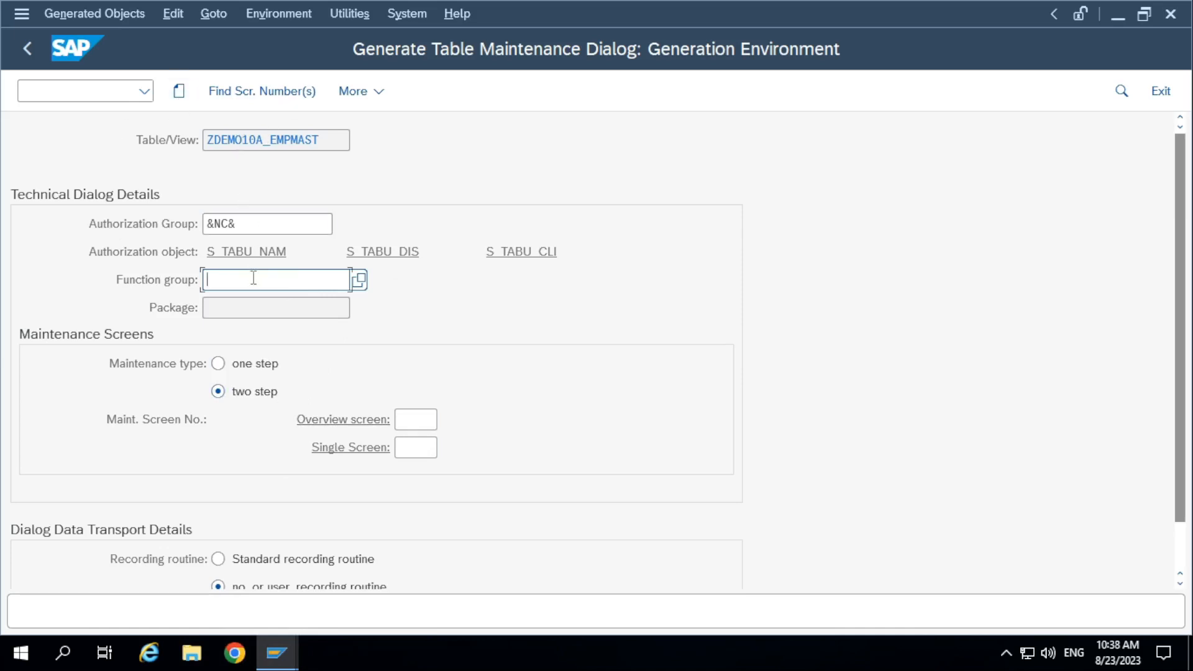
{"action": "left_click_drag", "start_coordinate": [332, 139], "coordinate": [198, 139]}
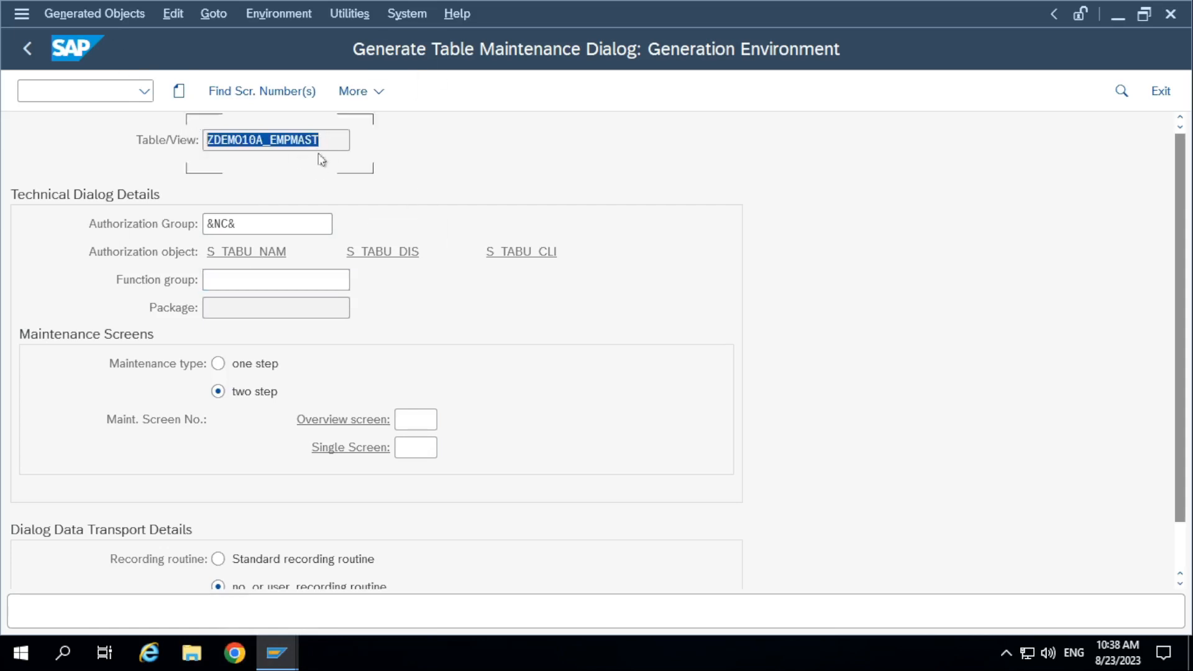
{"action": "left_click", "coordinate": [341, 143]}
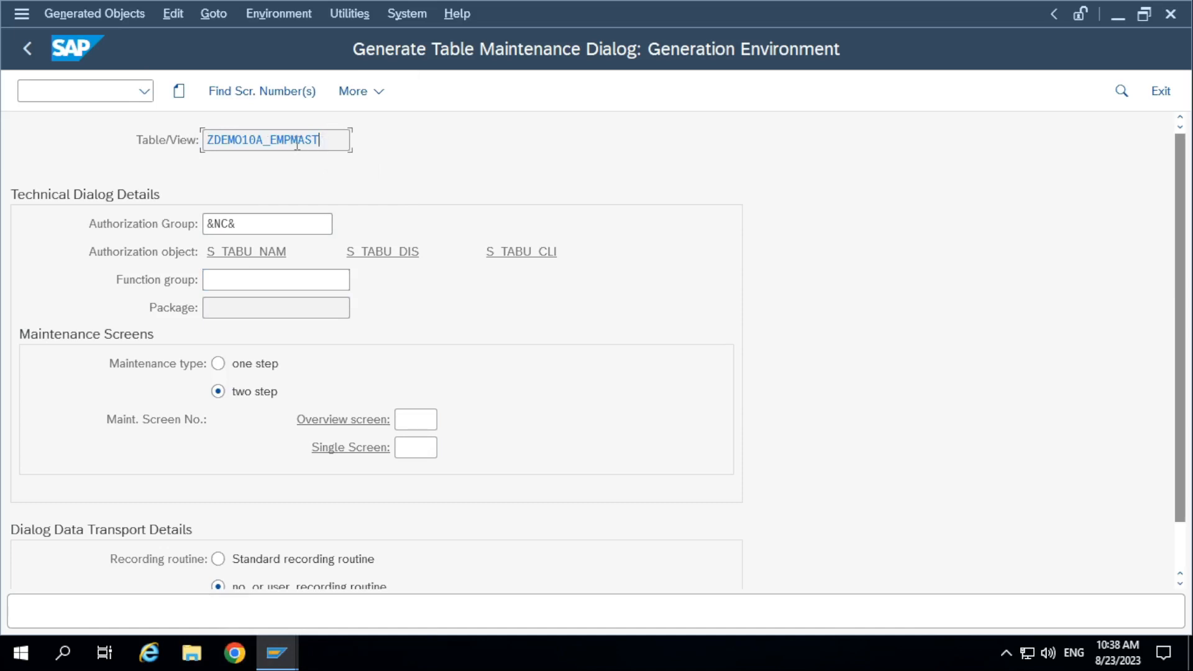
{"action": "left_click_drag", "start_coordinate": [324, 145], "coordinate": [116, 142]}
{"action": "left_click", "coordinate": [319, 142]}
{"action": "left_click_drag", "start_coordinate": [319, 139], "coordinate": [129, 145]}
{"action": "key", "text": "ctrl+c"}
{"action": "left_click", "coordinate": [295, 281]}
{"action": "key", "text": "ctrl+v"}
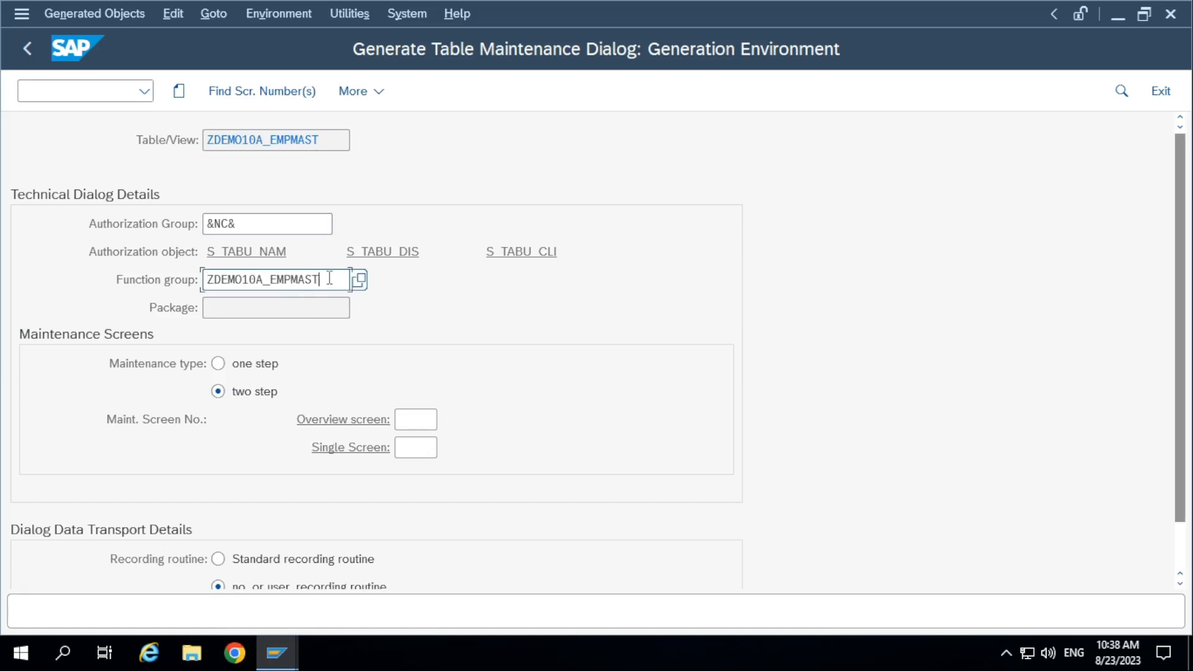
{"action": "left_click_drag", "start_coordinate": [328, 281], "coordinate": [3, 280]}
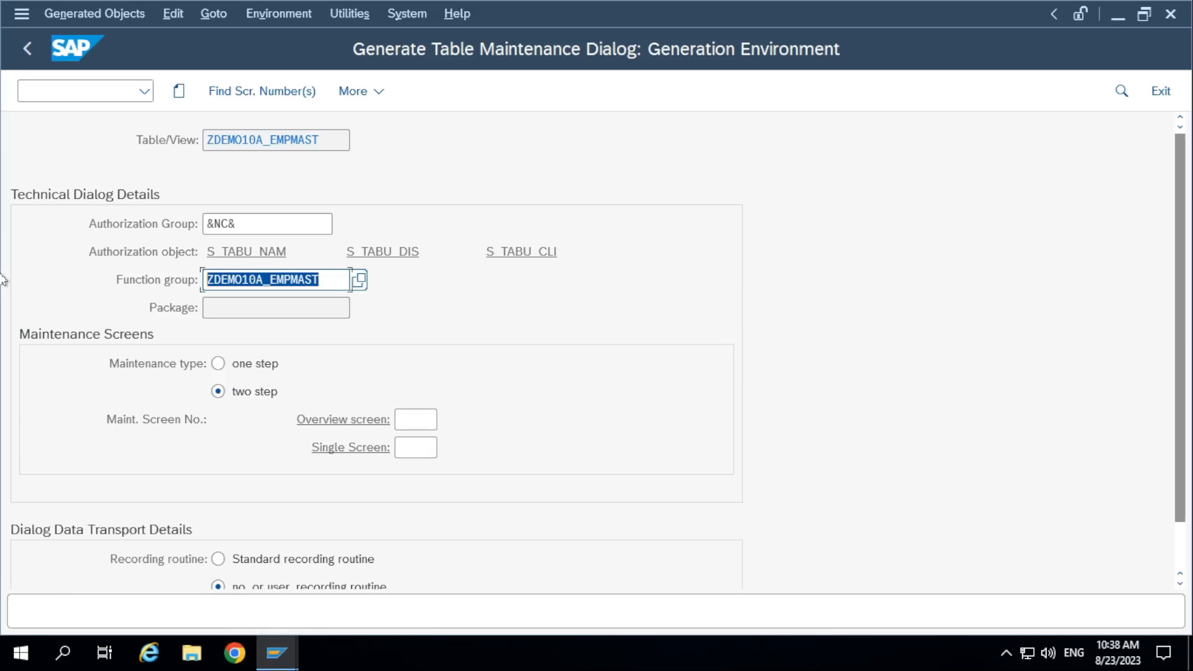
{"action": "left_click", "coordinate": [326, 279]}
{"action": "key", "text": "ctrl+a"}
{"action": "double_click", "coordinate": [333, 138]}
{"action": "left_click", "coordinate": [301, 279]}
{"action": "key", "text": "ctrl+a"}
Compare the one step and two step maintenance types, and leave the maintenance type set to one step.
{"action": "left_click", "coordinate": [288, 370]}
{"action": "left_click", "coordinate": [263, 392]}
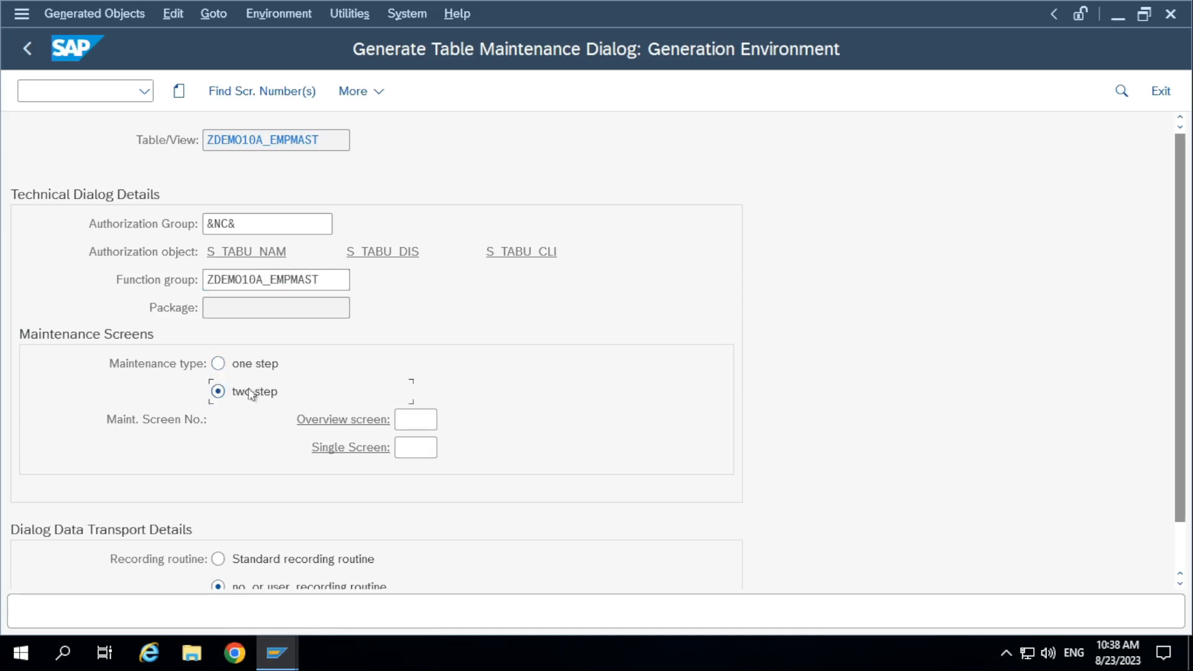
{"action": "left_click", "coordinate": [269, 372]}
{"action": "left_click", "coordinate": [256, 392]}
{"action": "left_click", "coordinate": [252, 370]}
{"action": "left_click", "coordinate": [250, 389]}
{"action": "left_click", "coordinate": [252, 364]}
Fill in the Overview screen number by having the system propose the maintenance screen number(s).
{"action": "scroll", "coordinate": [191, 451], "scroll_direction": "down", "scroll_amount": 2}
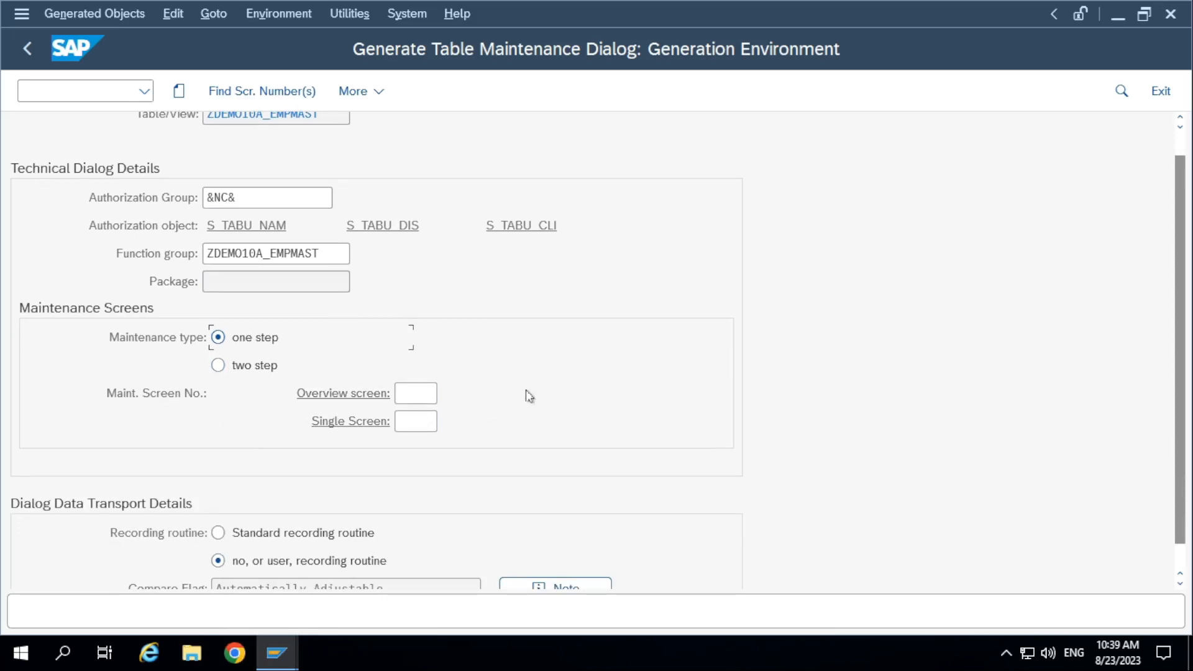
{"action": "left_click", "coordinate": [434, 394]}
{"action": "scroll", "coordinate": [409, 393], "scroll_direction": "up", "scroll_amount": 1}
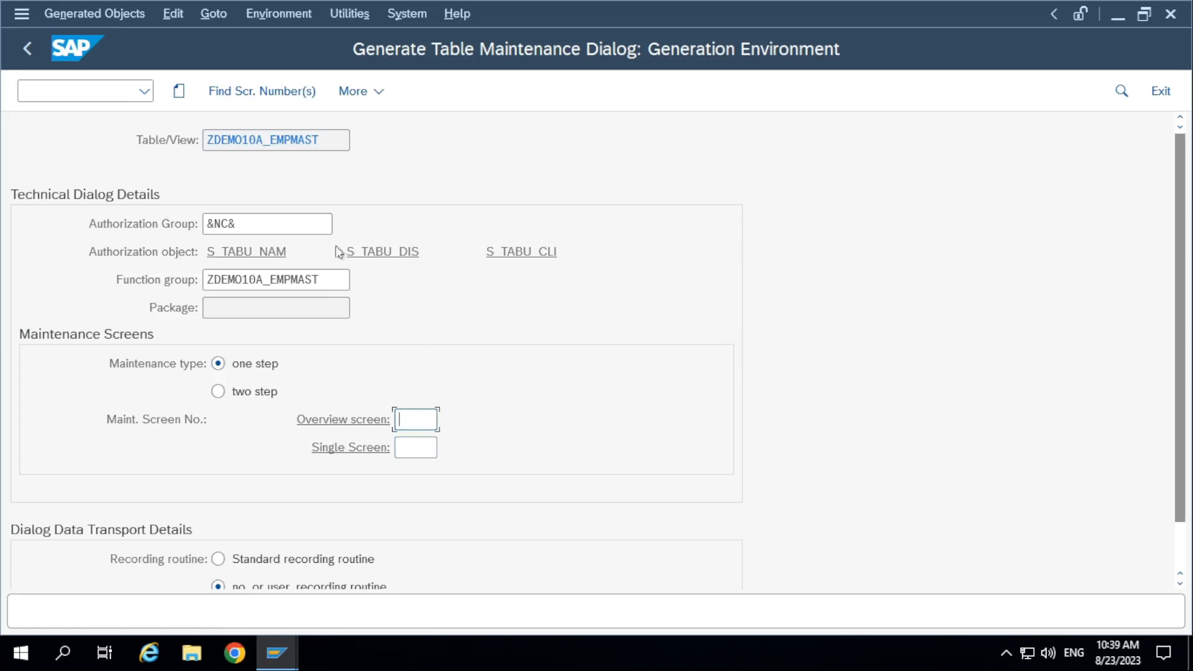
{"action": "left_click", "coordinate": [256, 92]}
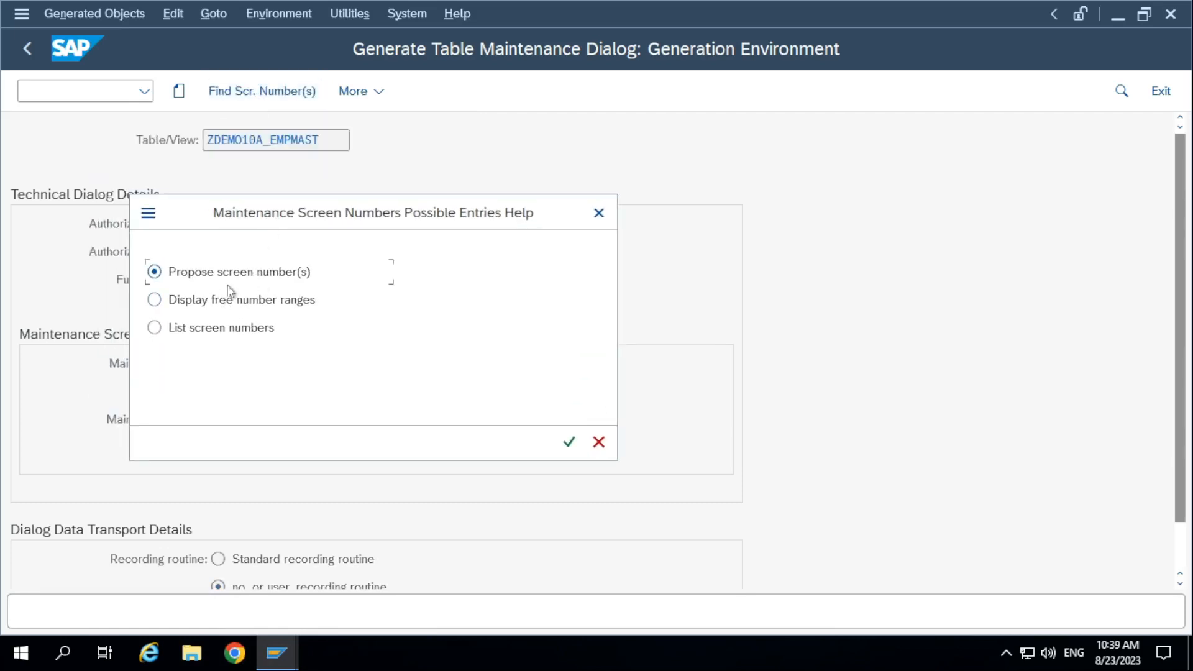
{"action": "left_click", "coordinate": [569, 442]}
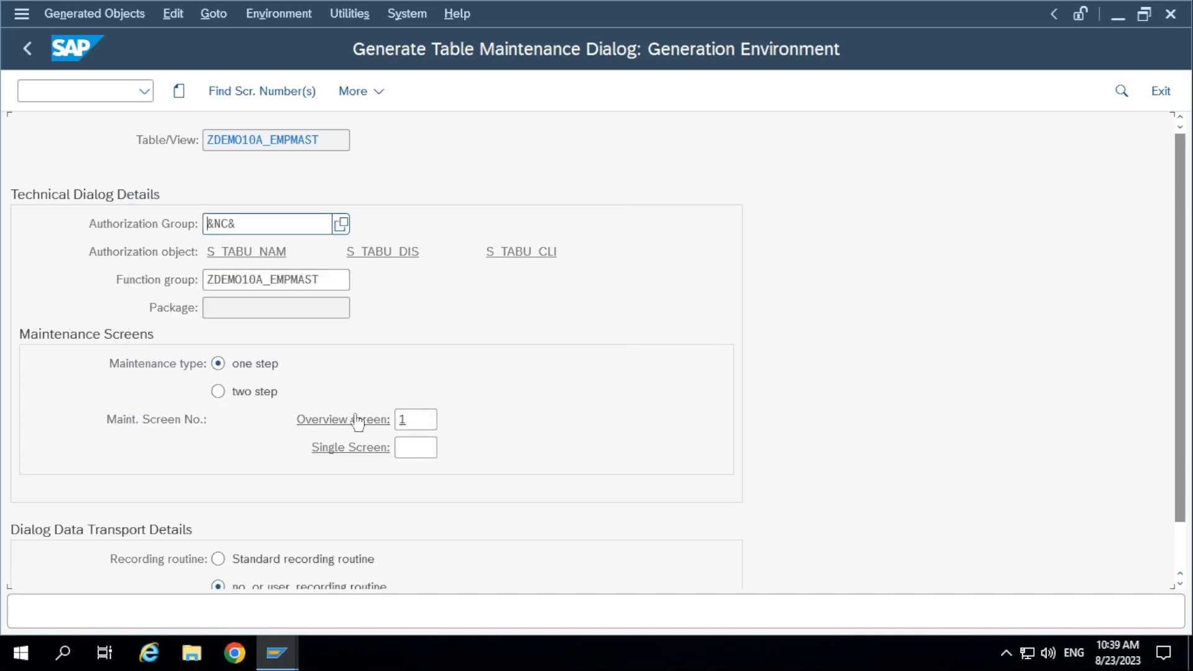
{"action": "left_click", "coordinate": [411, 420]}
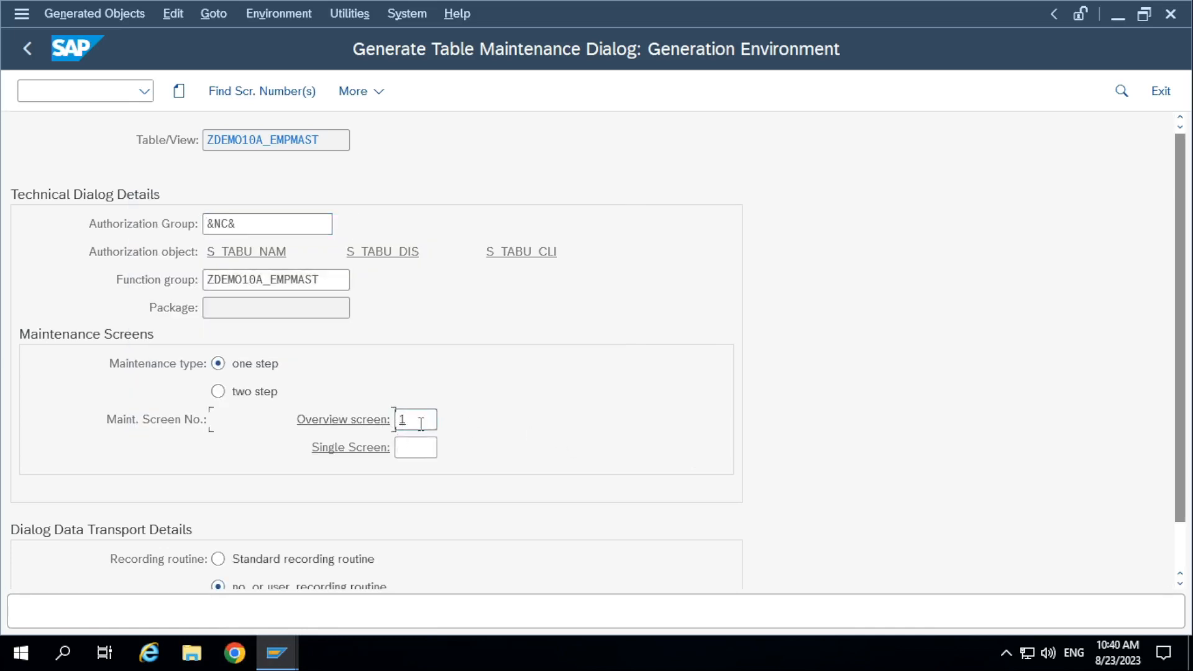
{"action": "left_click_drag", "start_coordinate": [420, 422], "coordinate": [370, 428]}
{"action": "scroll", "coordinate": [317, 497], "scroll_direction": "down", "scroll_amount": 3}
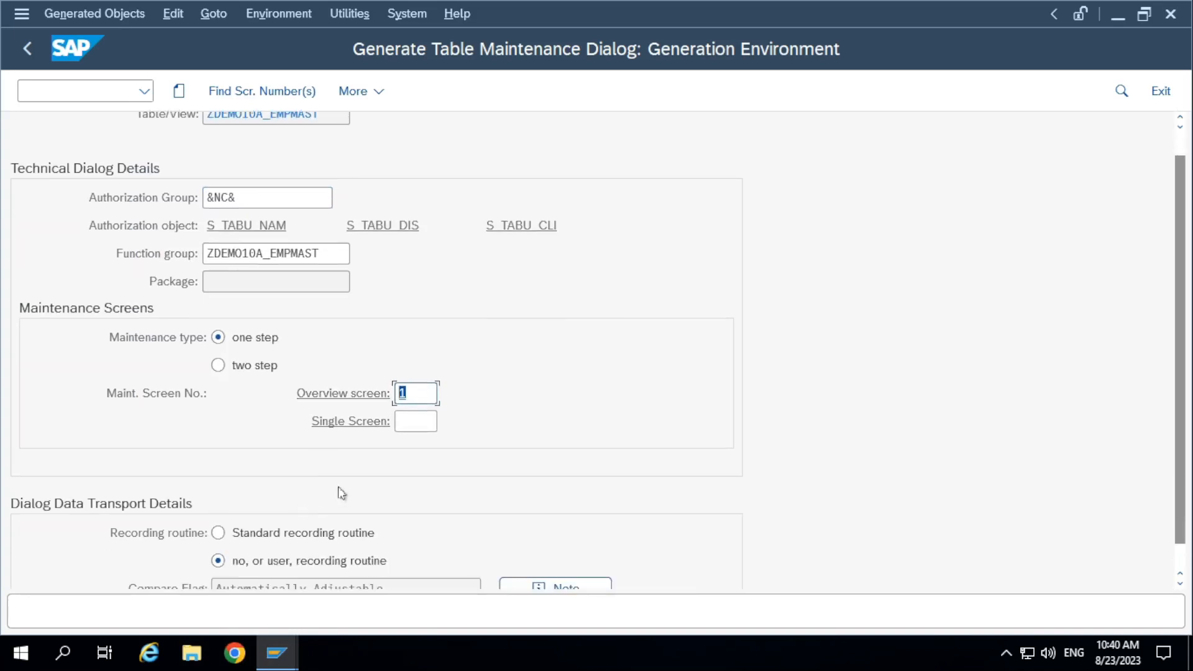
{"action": "left_click", "coordinate": [430, 363]}
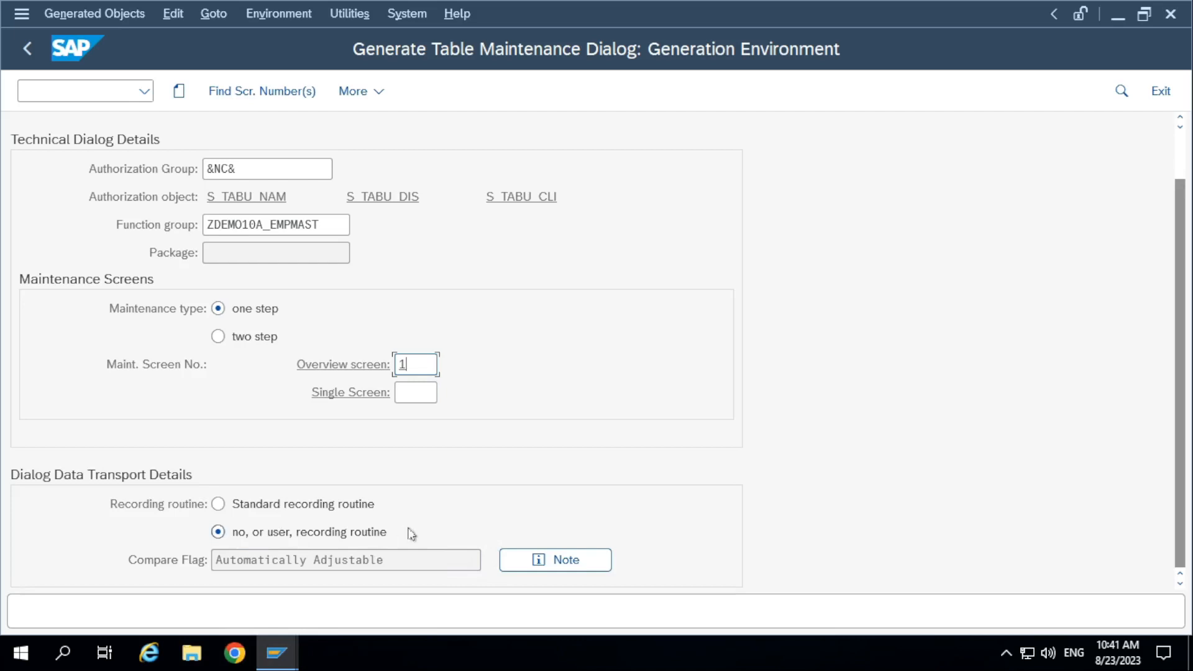
Compare the two recording routine options, and leave the Recording routine set to "no, or user, recording routine".
{"action": "left_click", "coordinate": [343, 537]}
{"action": "left_click", "coordinate": [288, 506]}
{"action": "left_click", "coordinate": [217, 531]}
{"action": "left_click", "coordinate": [217, 530]}
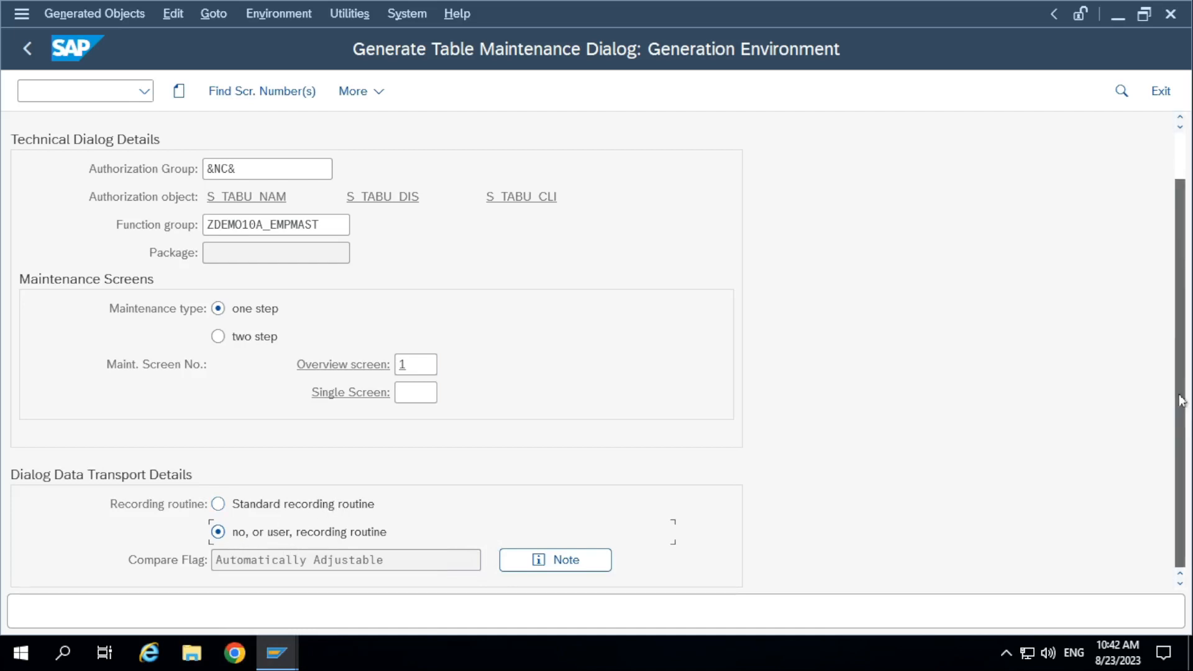
{"action": "scroll", "coordinate": [1182, 323], "scroll_direction": "up", "scroll_amount": 2}
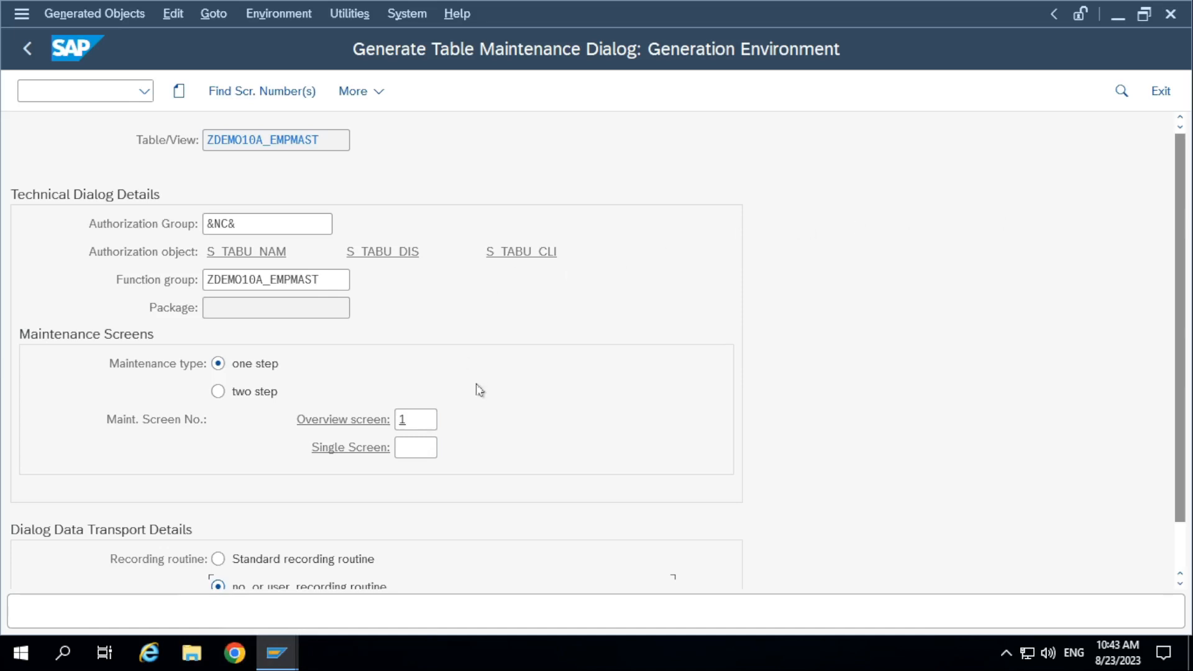
{"action": "scroll", "coordinate": [472, 388], "scroll_direction": "down", "scroll_amount": 1}
Switch to Paint and start a note below the existing text reading "Standard Recording Routine is used to transport the records from Dev".
{"action": "mouse_move", "coordinate": [651, 1]}
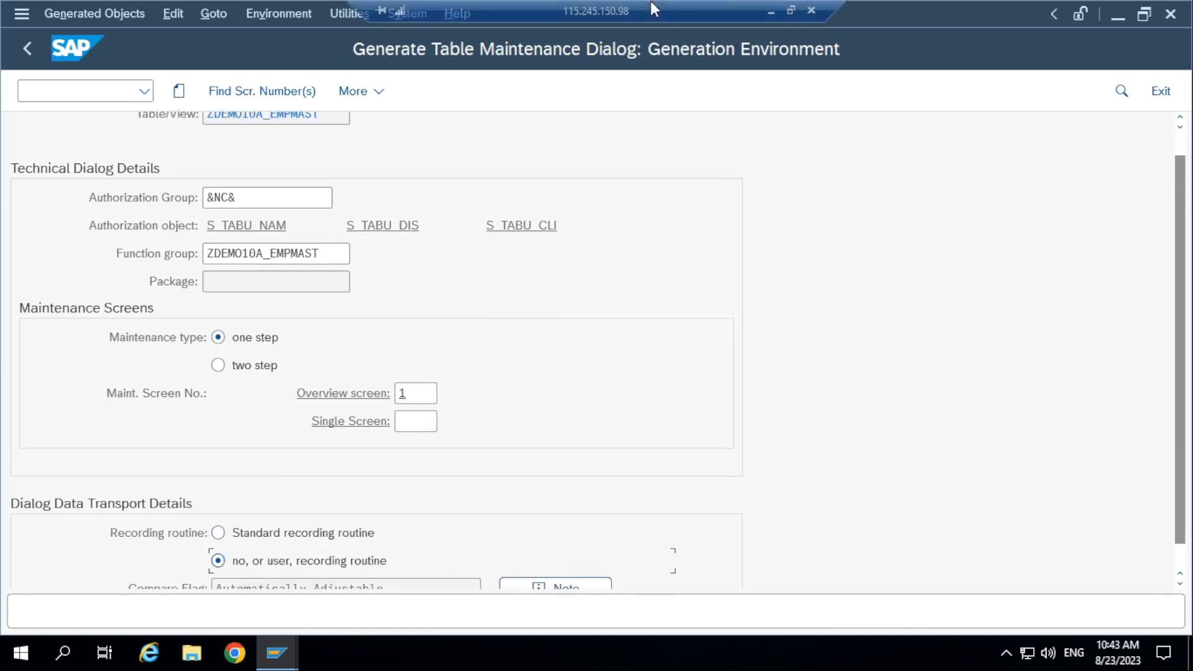
{"action": "left_click", "coordinate": [791, 11]}
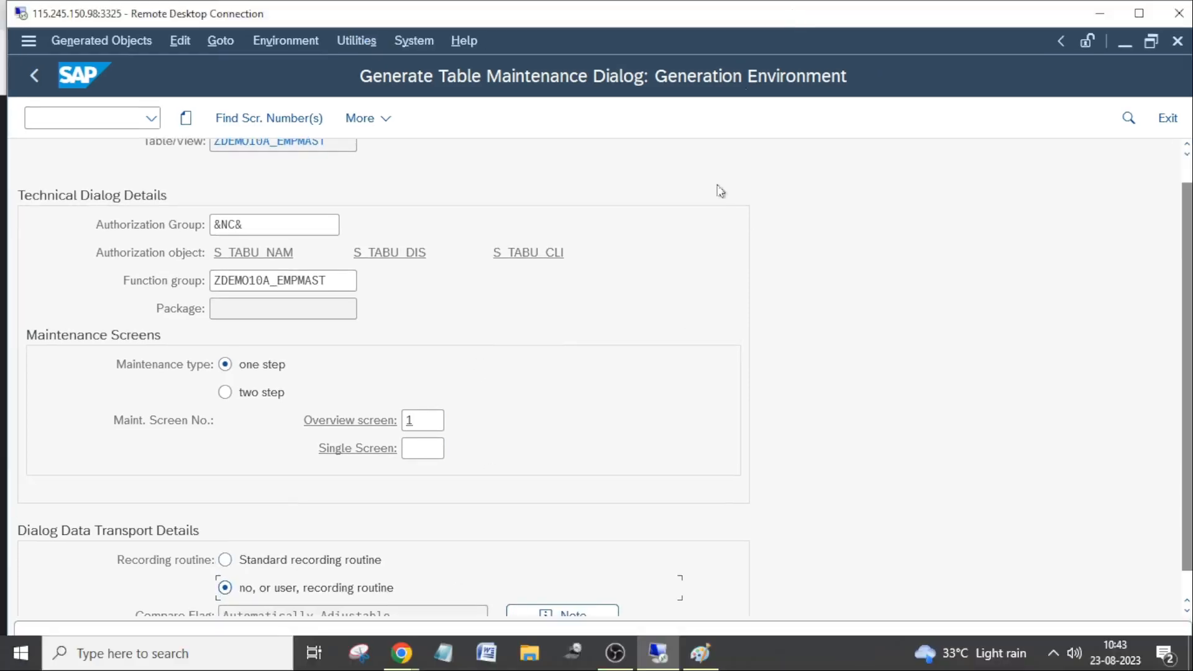
{"action": "left_click", "coordinate": [700, 653]}
{"action": "left_click", "coordinate": [146, 319]}
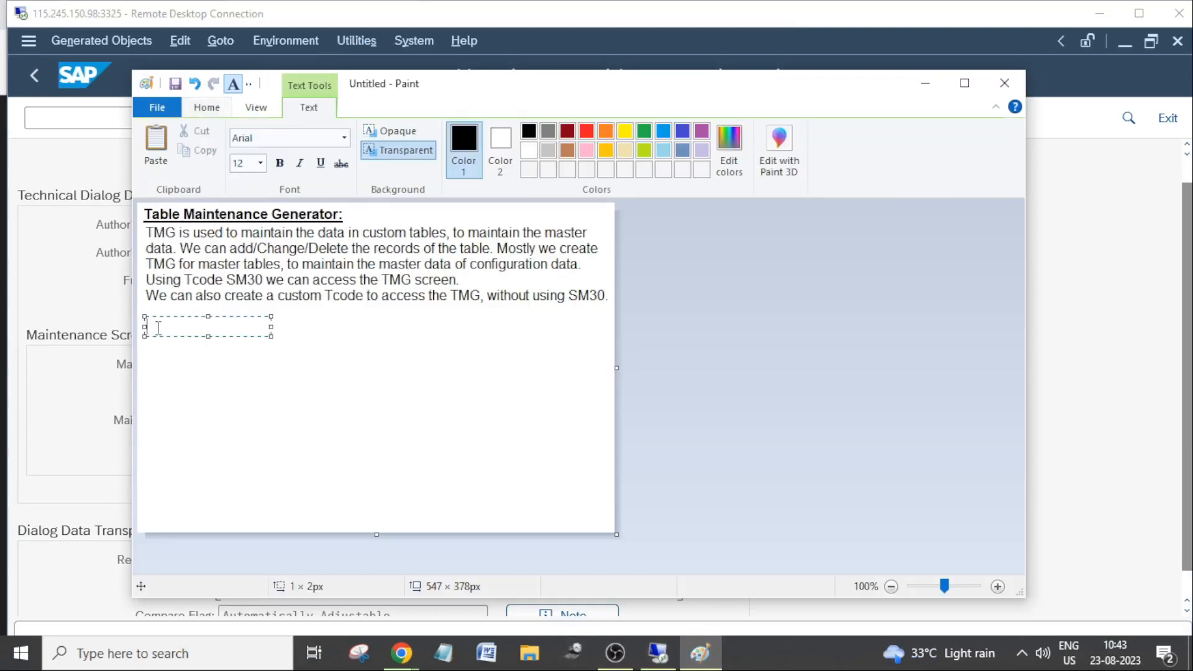
{"action": "type", "text": "Standard Recor"}
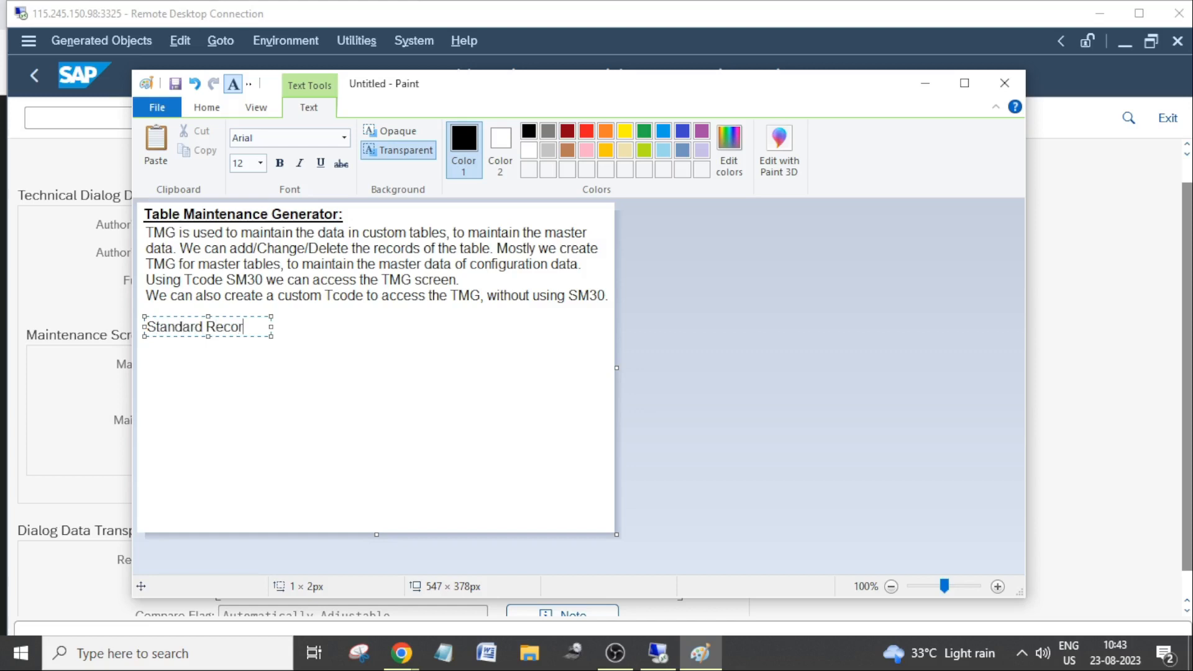
{"action": "type", "text": "ding Rout"}
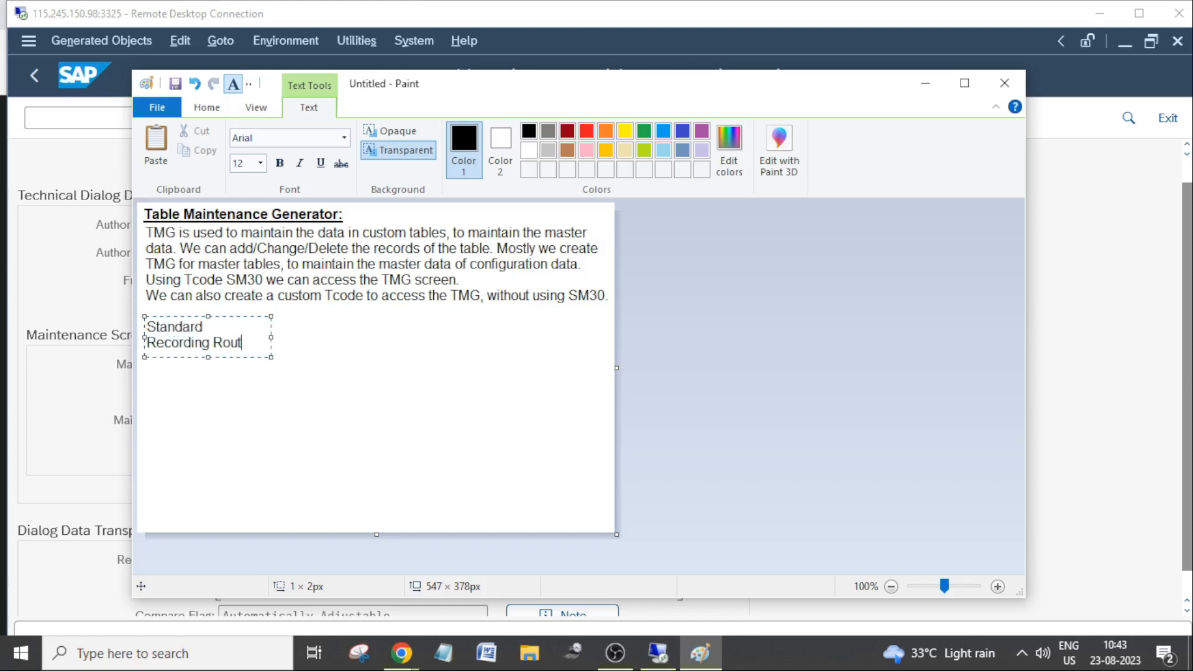
{"action": "type", "text": "ine is used to trans"}
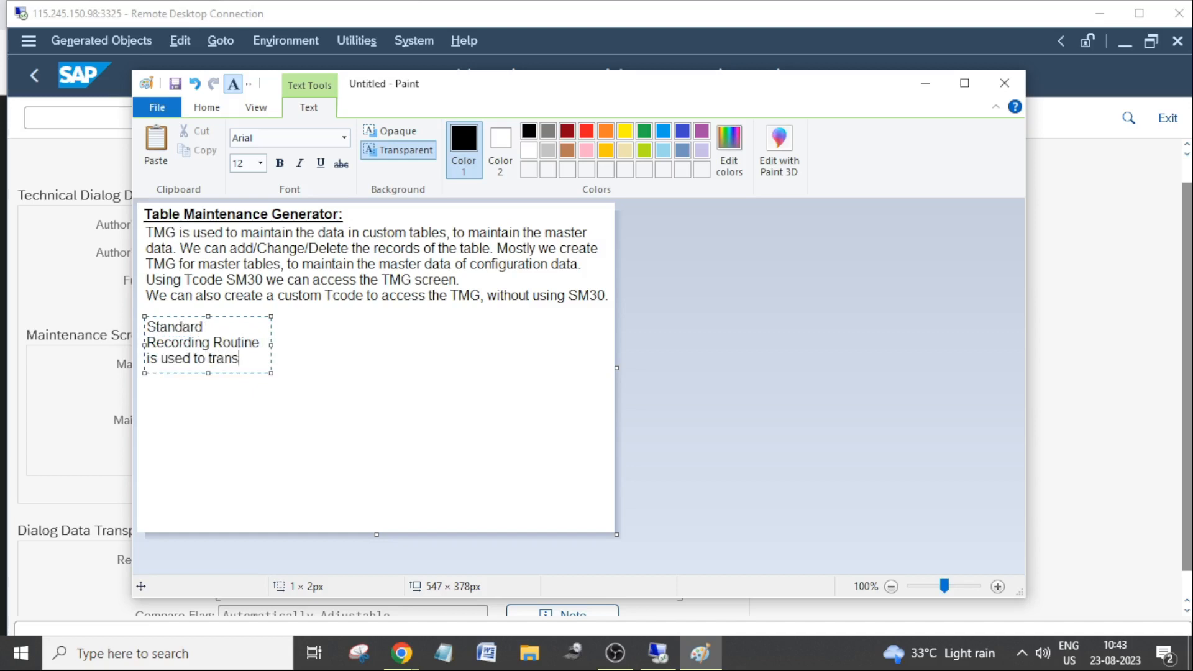
{"action": "type", "text": "port the records from "}
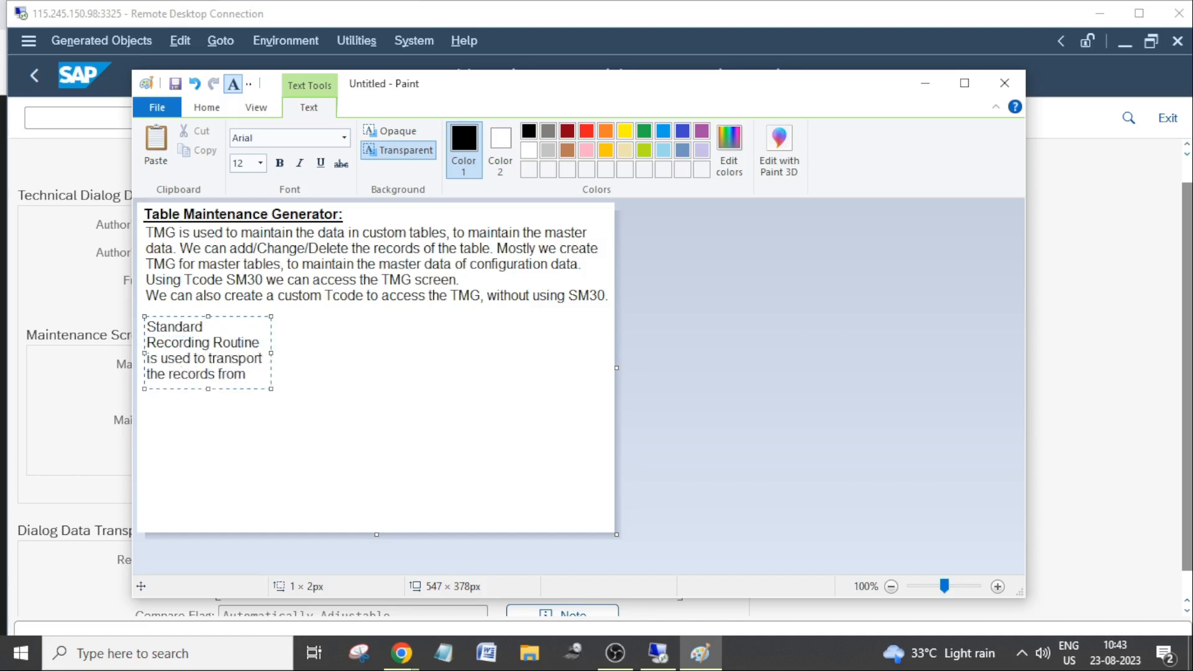
{"action": "type", "text": "Dev"}
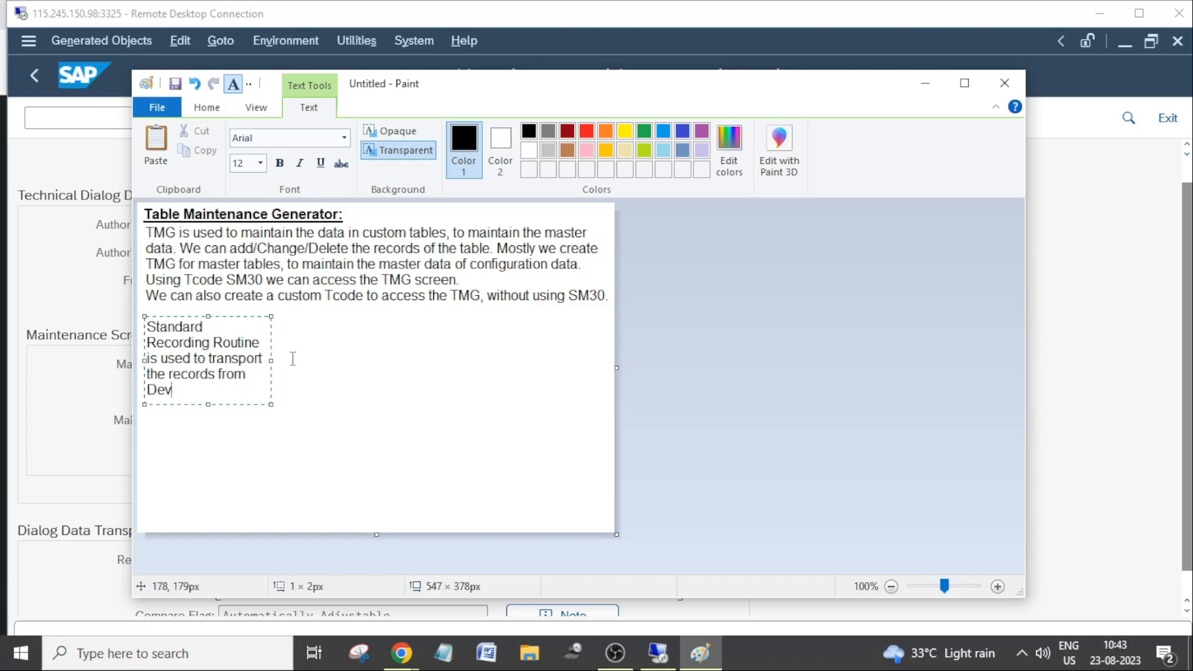
Widen the text box to about 528 px and continue the sentence with "to test and to production system using transport request.".
{"action": "left_click_drag", "start_coordinate": [271, 360], "coordinate": [601, 361]}
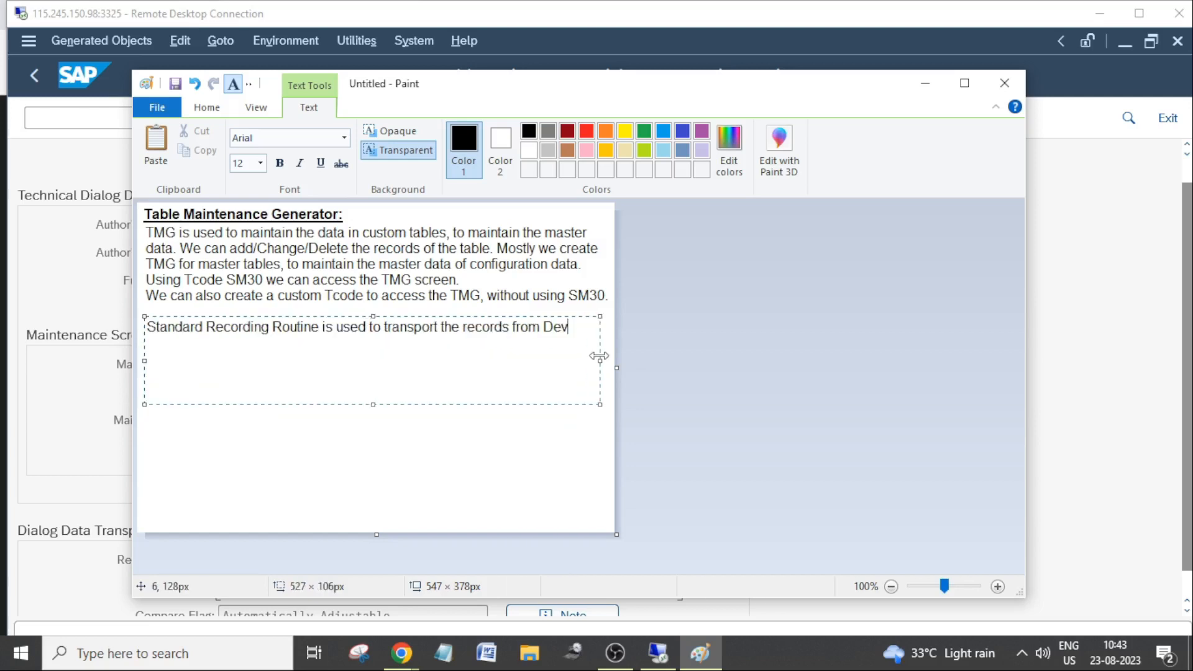
{"action": "type", "text": "to test"}
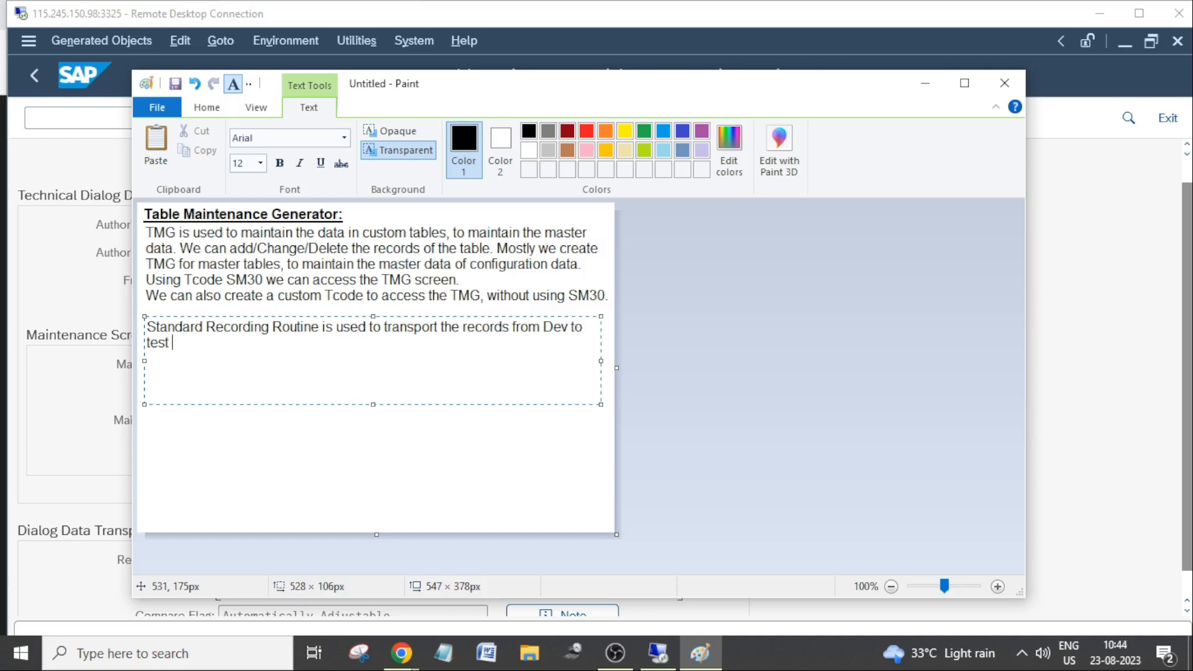
{"action": "type", "text": " and to production system "}
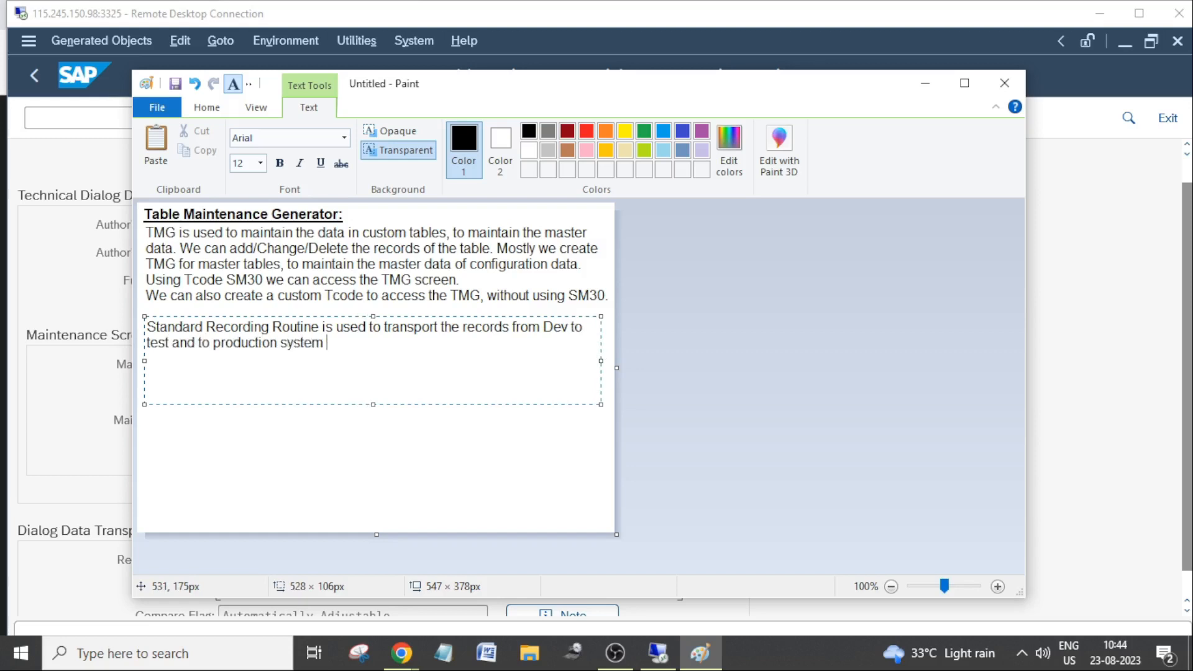
{"action": "type", "text": "using transpor"}
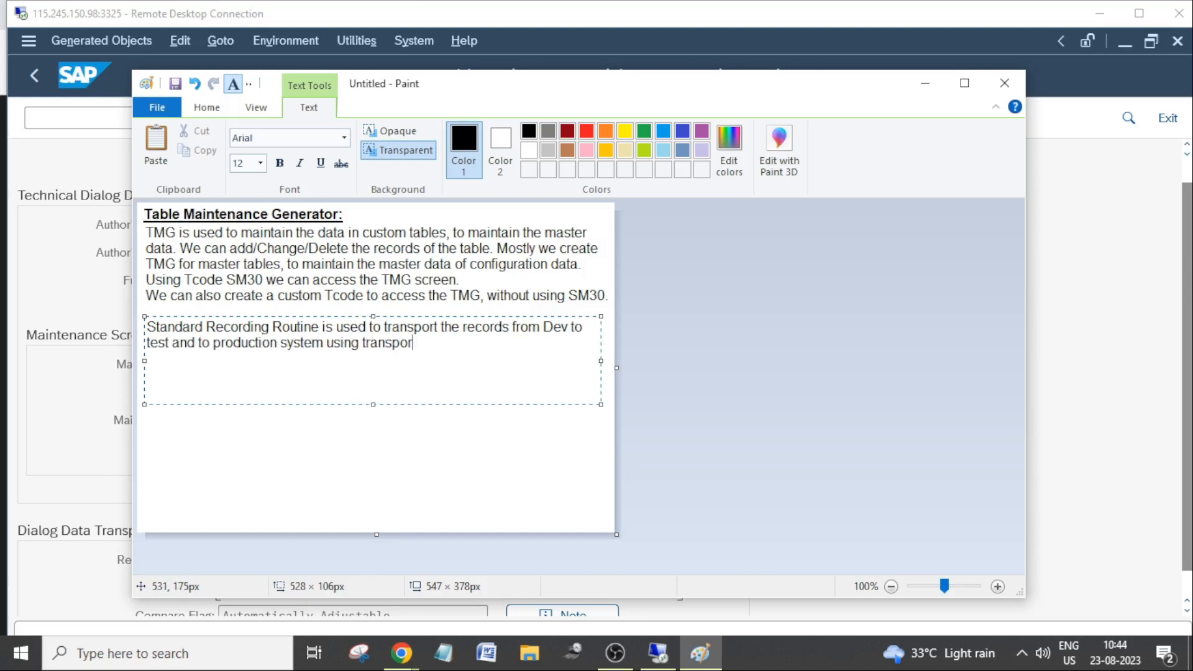
{"action": "type", "text": "t request."}
Capitalize the first letter of "Transport request" in the Standard Recording Routine note.
{"action": "left_click", "coordinate": [366, 344]}
{"action": "key", "text": "Delete"}
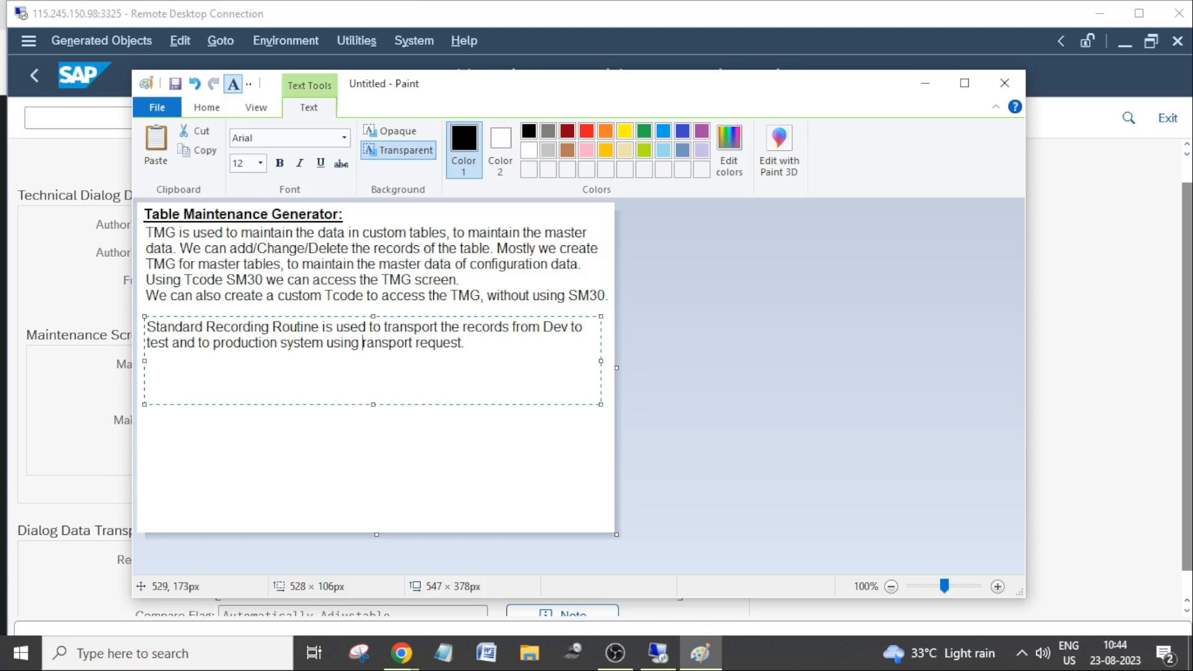
{"action": "type", "text": "T"}
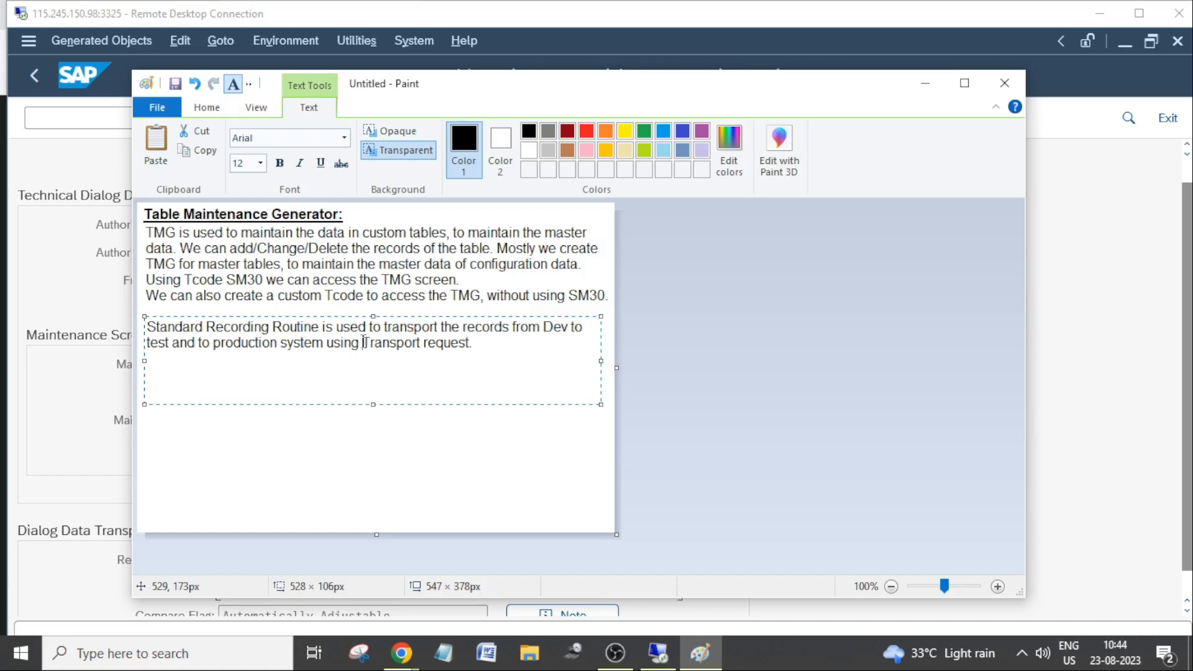
{"action": "left_click_drag", "start_coordinate": [362, 342], "coordinate": [474, 342]}
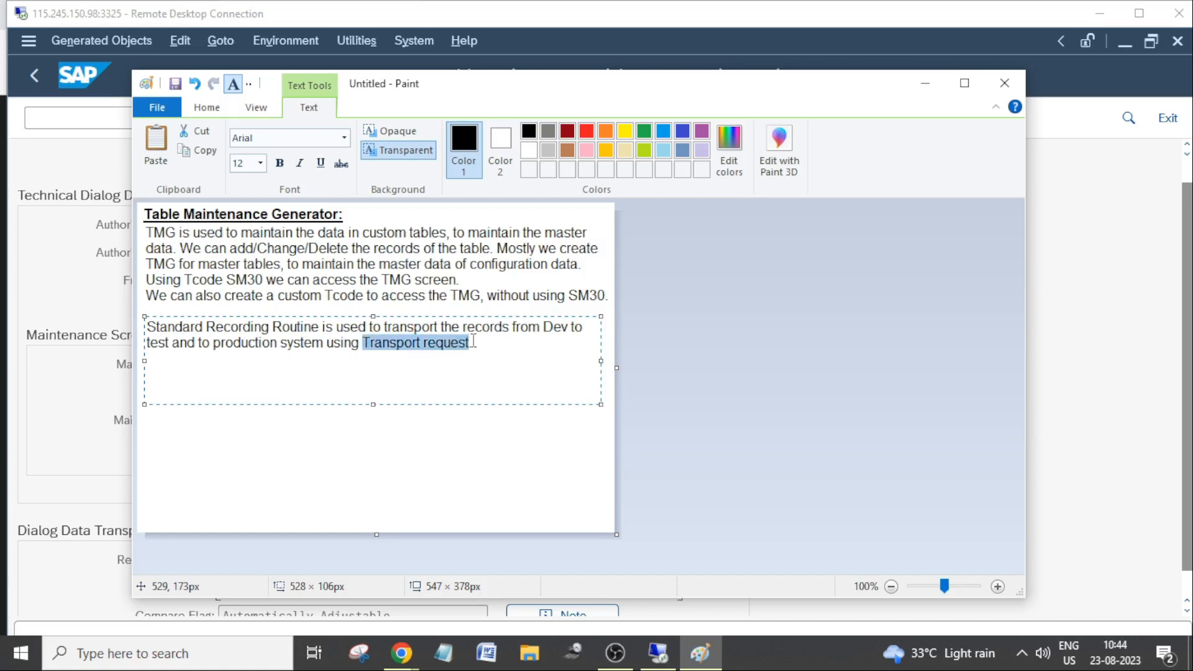
{"action": "left_click", "coordinate": [504, 341]}
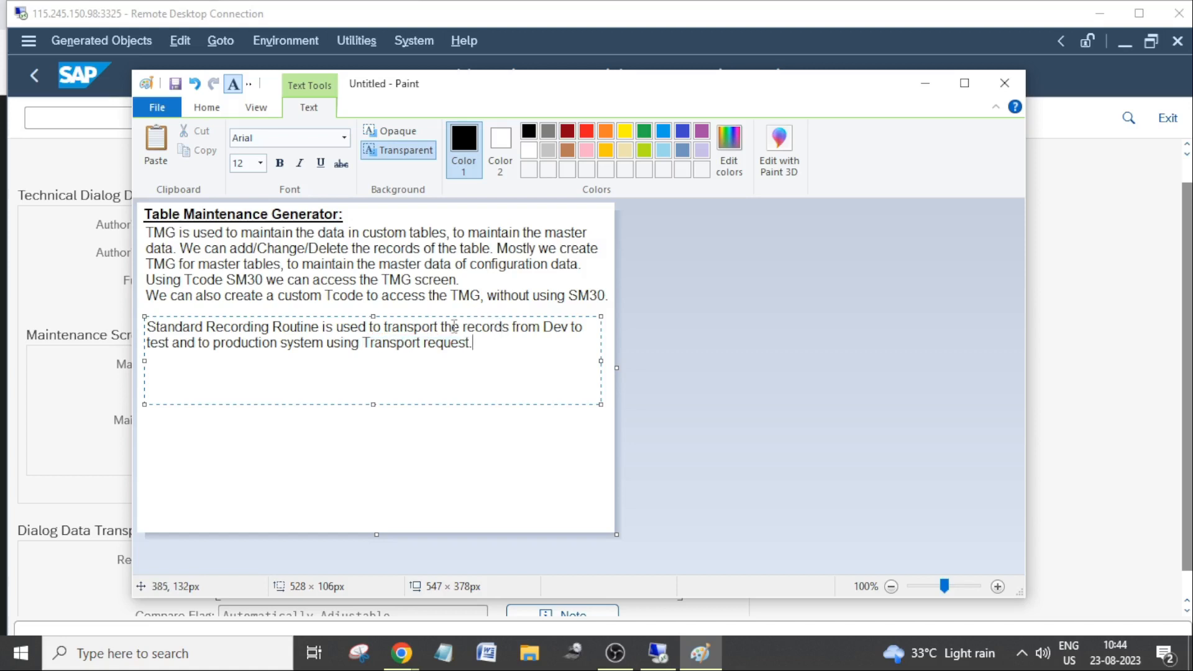
Extend the text box slightly upward to about 113 px high and make "Standard Recording Routine" bold.
{"action": "left_click_drag", "start_coordinate": [373, 316], "coordinate": [374, 310]}
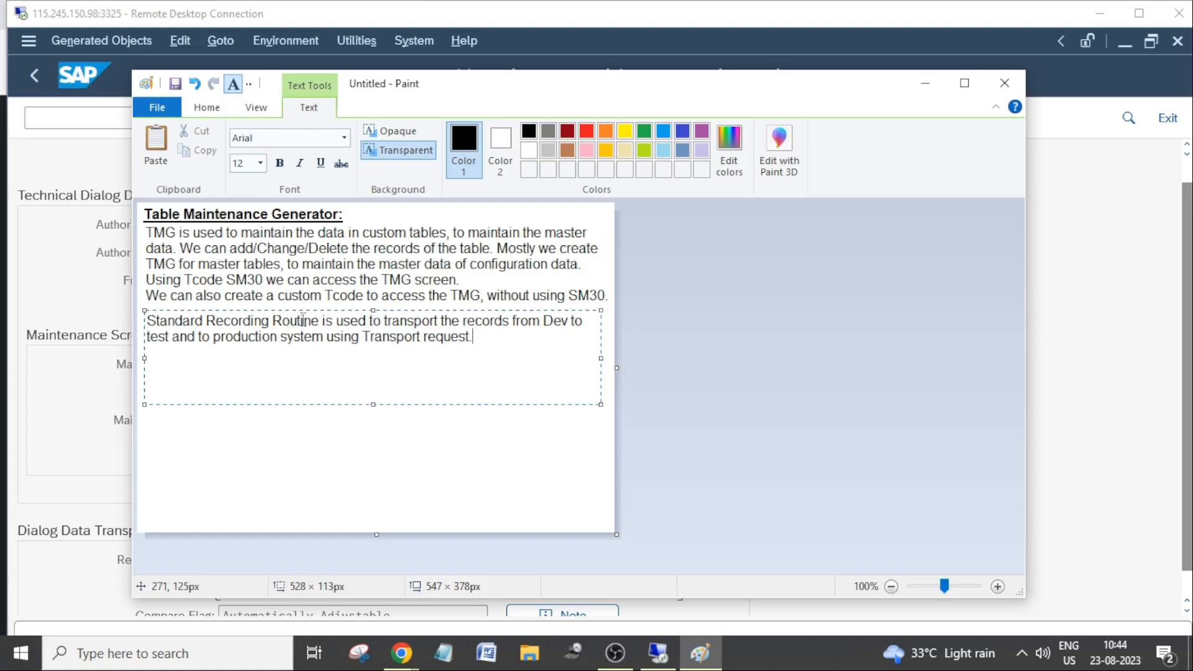
{"action": "left_click_drag", "start_coordinate": [318, 321], "coordinate": [146, 320]}
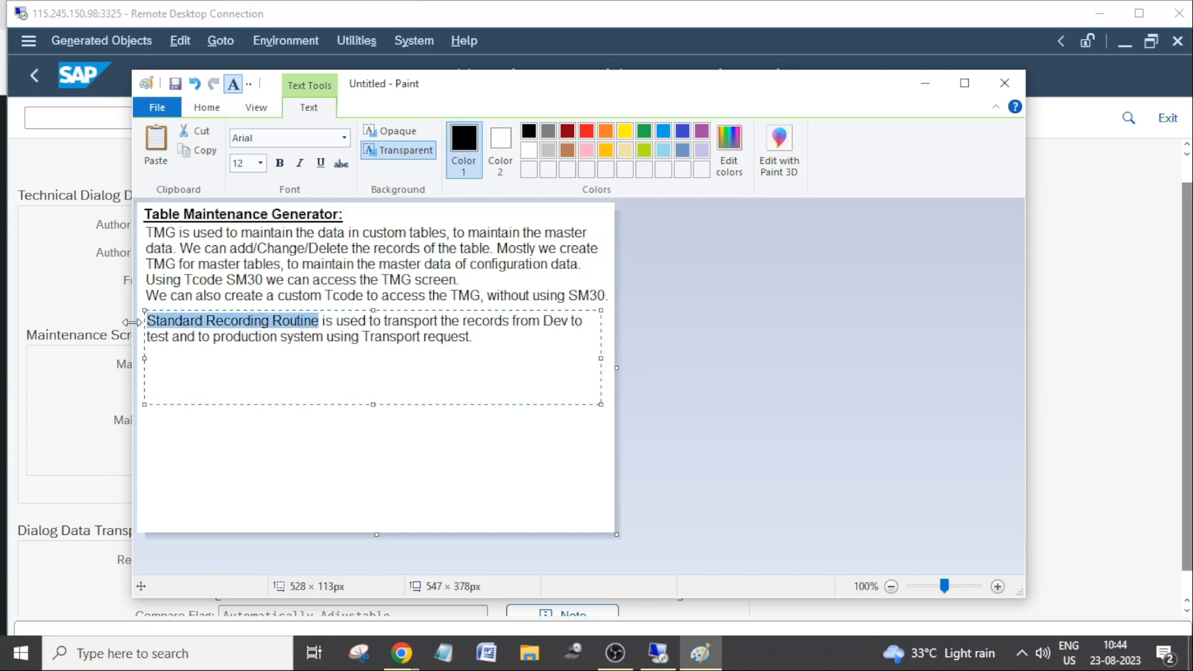
{"action": "key", "text": "ctrl+b"}
Begin a new line below the Standard Recording Routine note with "No, or User recording Routine".
{"action": "left_click", "coordinate": [401, 360]}
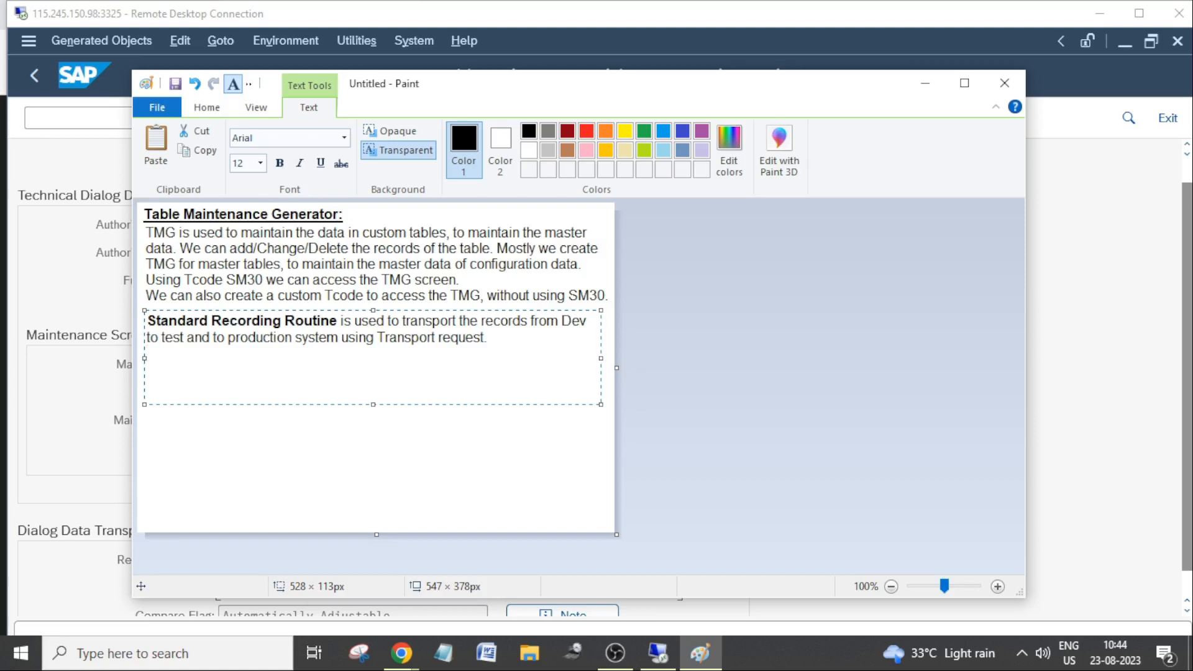
{"action": "type", "text": "No, or User recording "}
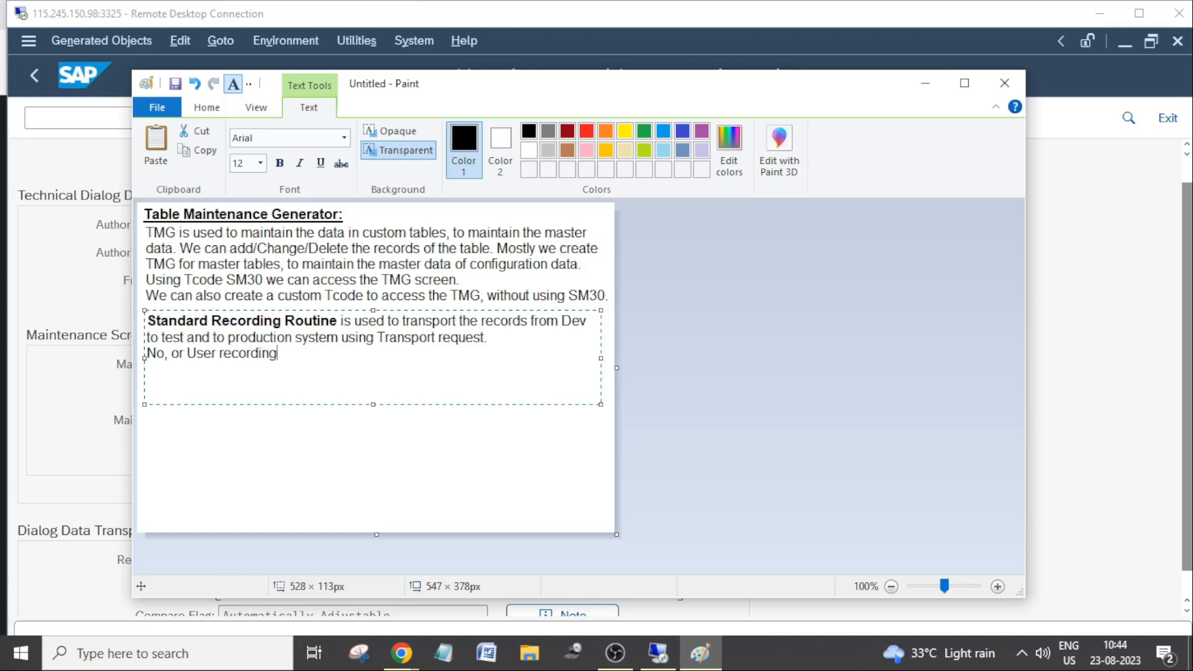
{"action": "type", "text": "Routine is used to create"}
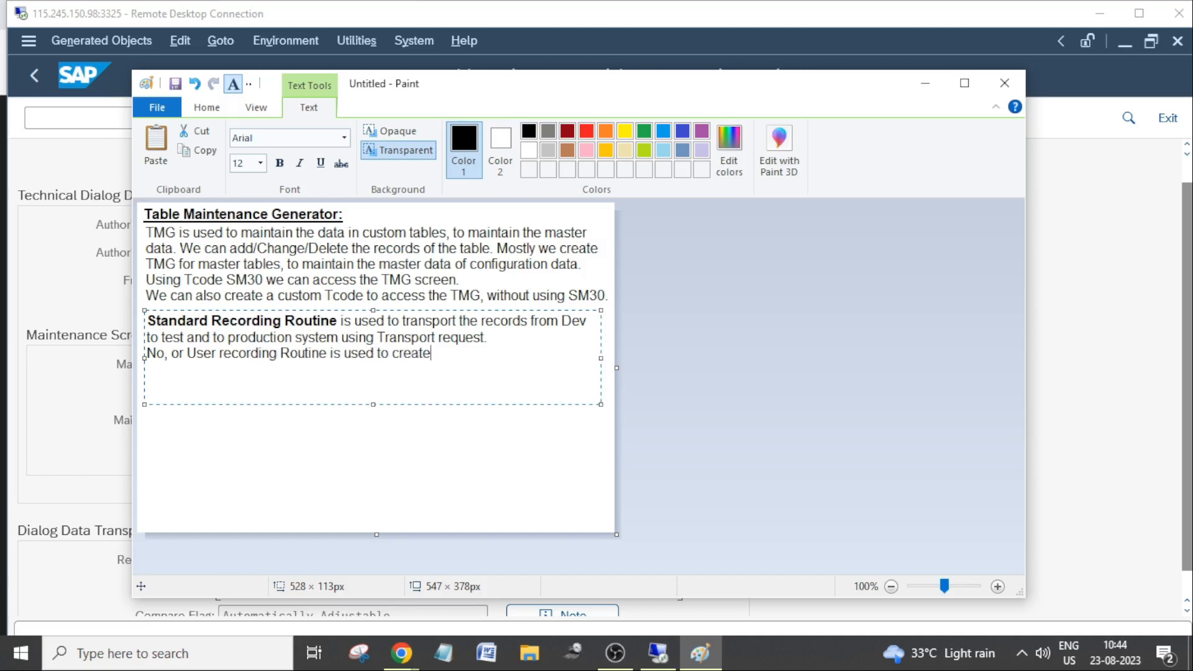
{"action": "type", "text": " the records locally in"}
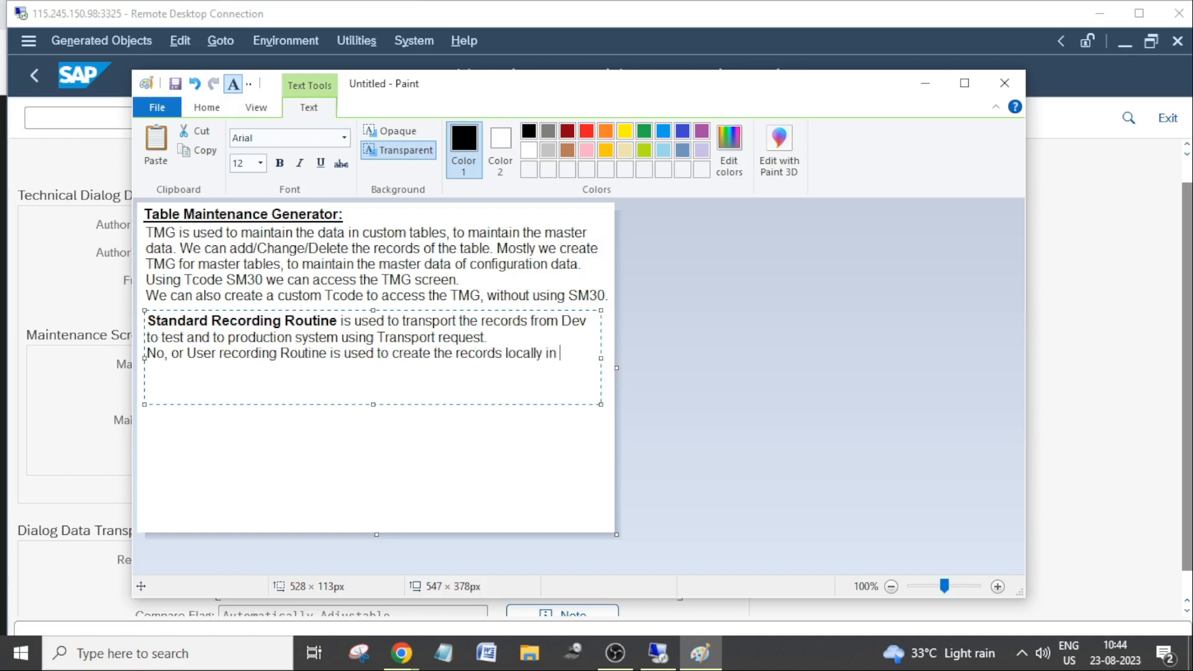
{"action": "type", "text": " Dev or Test or in Prod"}
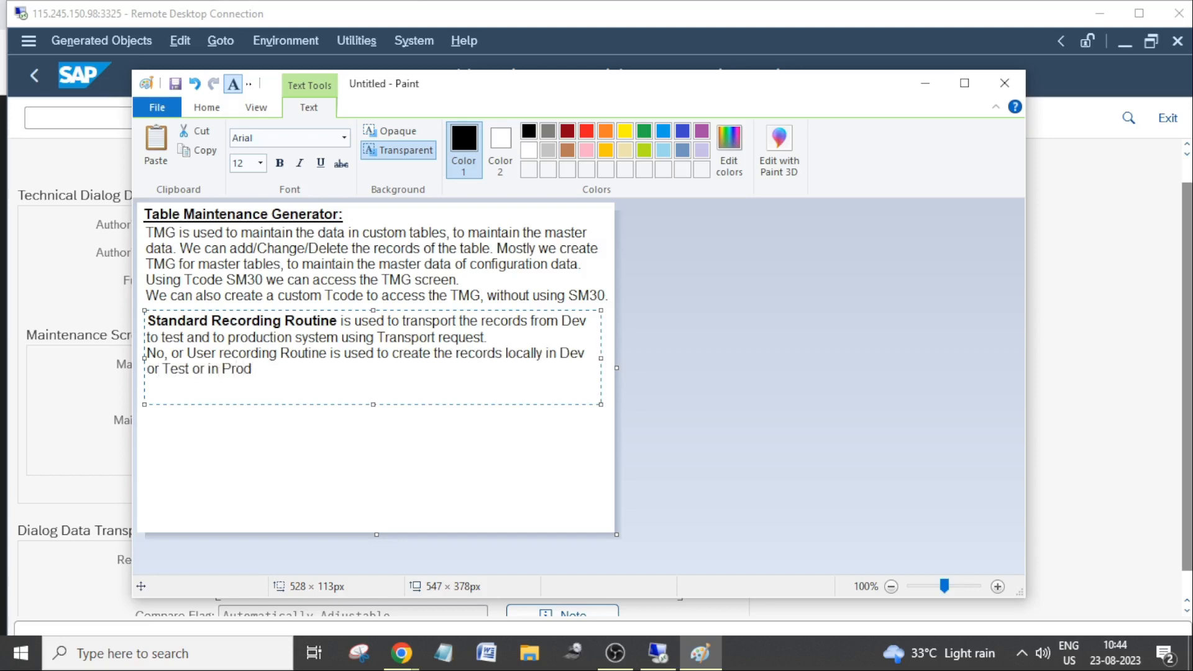
{"action": "type", "text": ". No transport gene"}
Finish the second note with ". No transport request generates.".
{"action": "key", "text": "BackSpace"}
{"action": "key", "text": "BackSpace"}
{"action": "key", "text": "BackSpace"}
{"action": "key", "text": "BackSpace"}
{"action": "key", "text": "BackSpace"}
{"action": "key", "text": "BackSpace"}
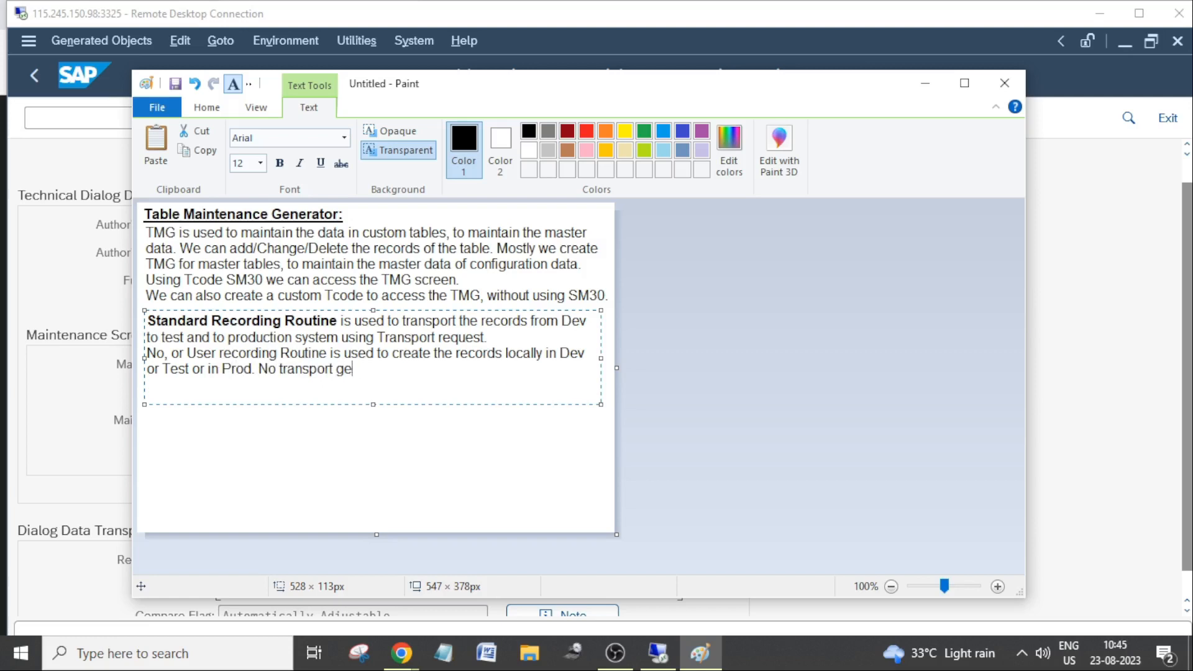
{"action": "type", "text": "request generates."}
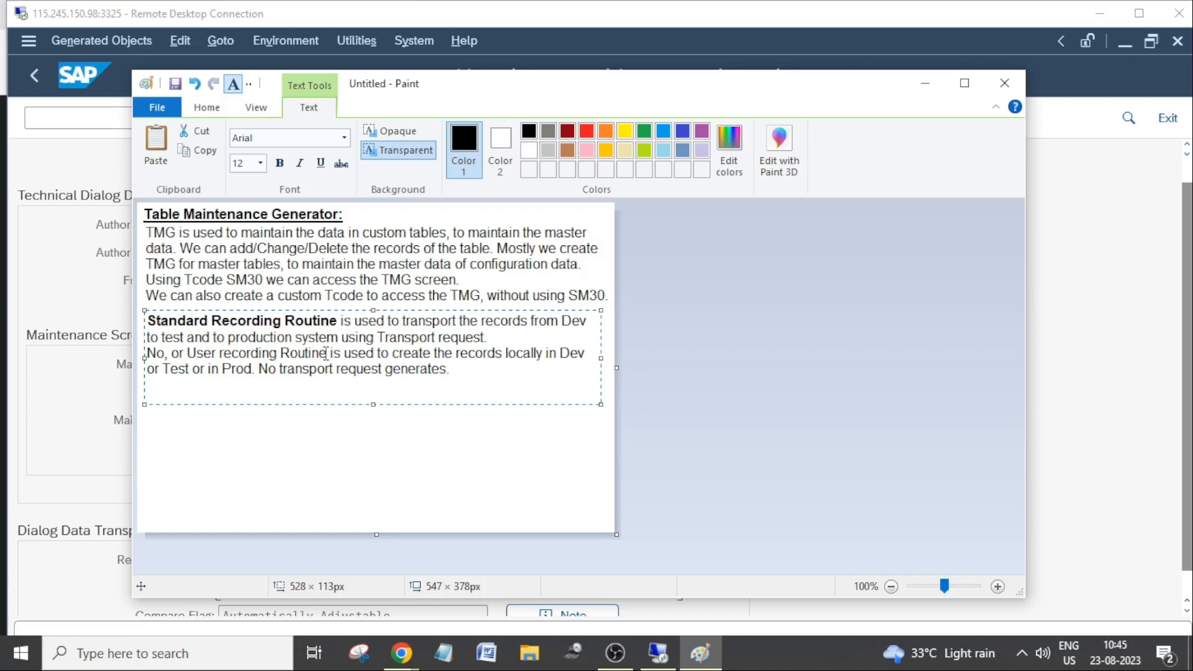
Make the phrase "No, or User recording Routine" bold.
{"action": "left_click_drag", "start_coordinate": [326, 353], "coordinate": [70, 357]}
{"action": "key", "text": "ctrl+b"}
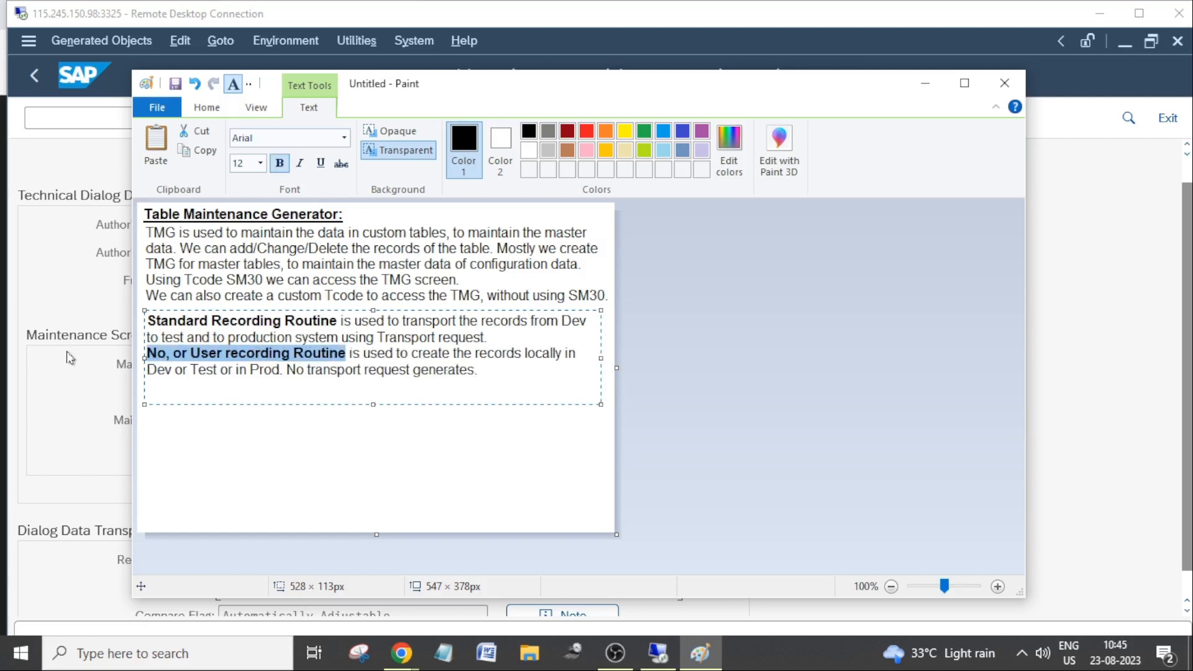
{"action": "left_click", "coordinate": [312, 373]}
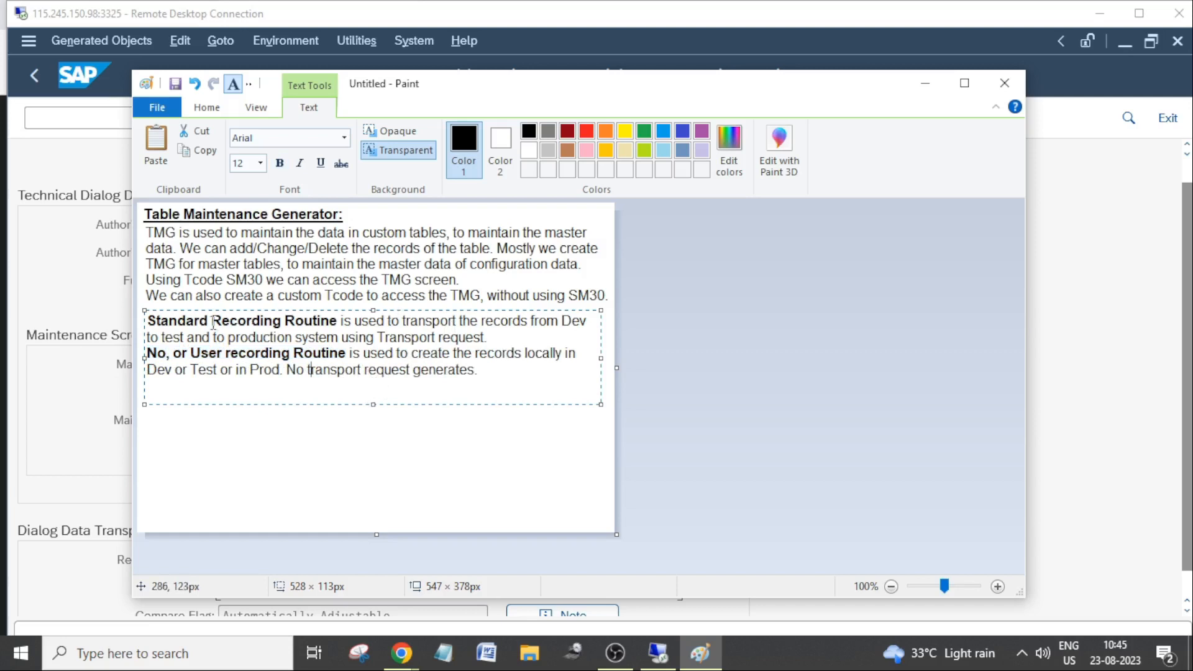
Insert two lines above the Standard Recording Routine note and write "Single Screen" in bold on the first one.
{"action": "left_click", "coordinate": [150, 323]}
{"action": "key", "text": "Return"}
{"action": "key", "text": "Return"}
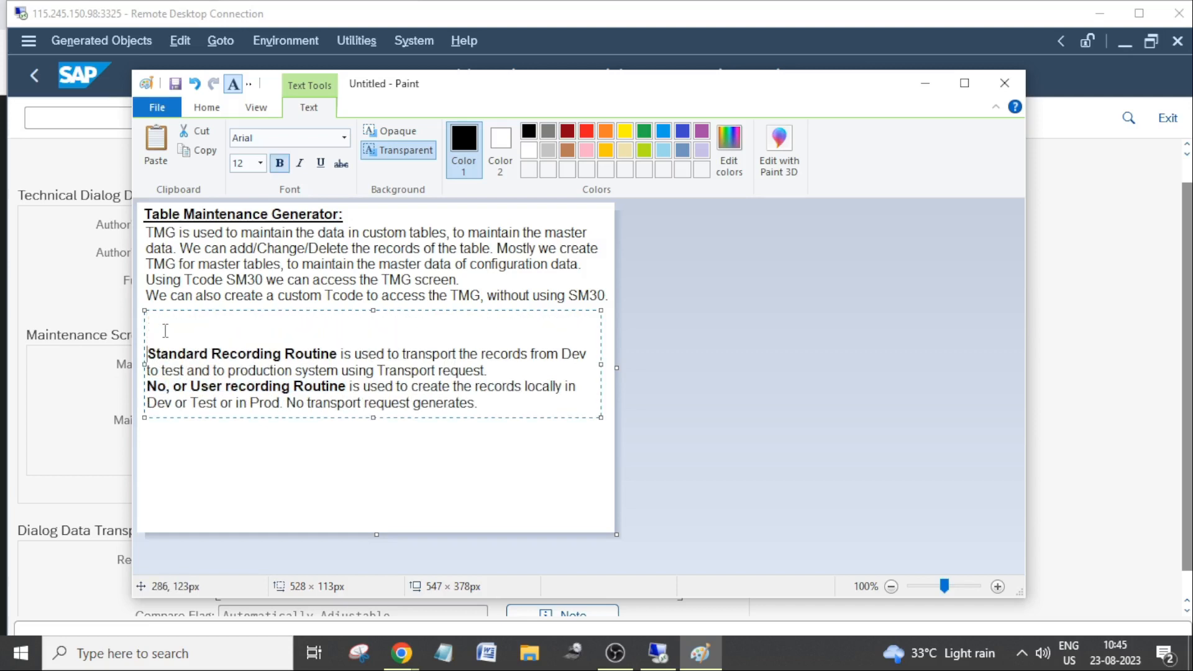
{"action": "left_click", "coordinate": [163, 327]}
{"action": "type", "text": "Single Screen -"}
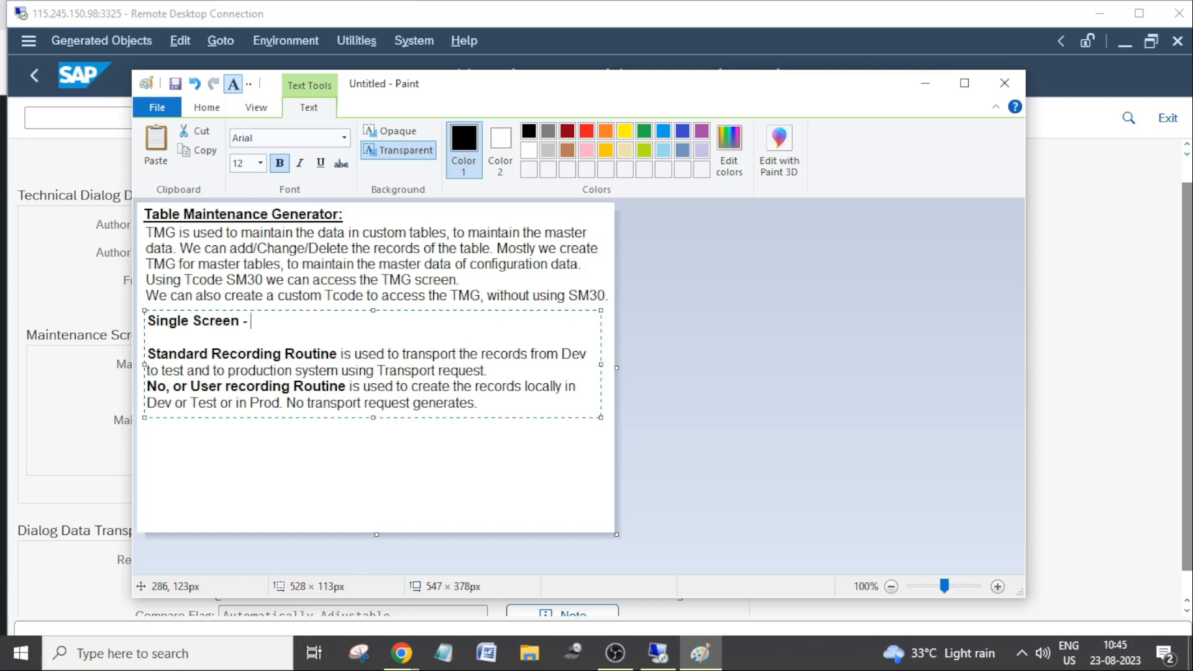
Explain Single Screen in regular text with "- Only one overview screen will e generated.".
{"action": "key", "text": "ctrl+b"}
{"action": "type", "text": "Only one "}
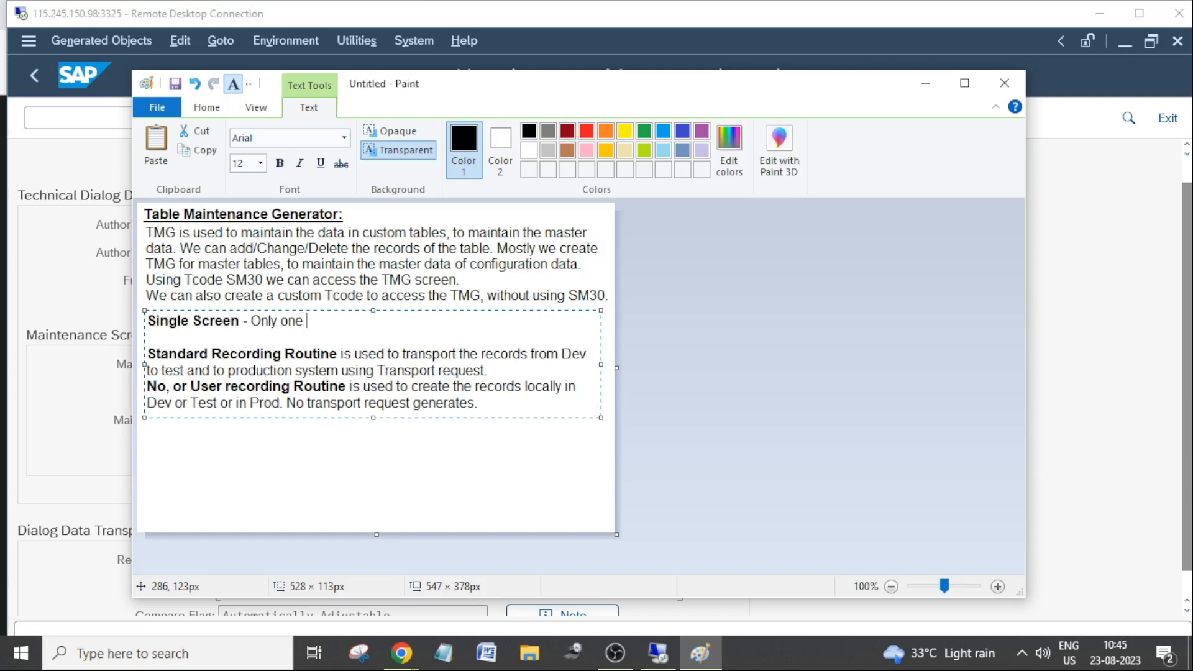
{"action": "type", "text": "overview screen wil"}
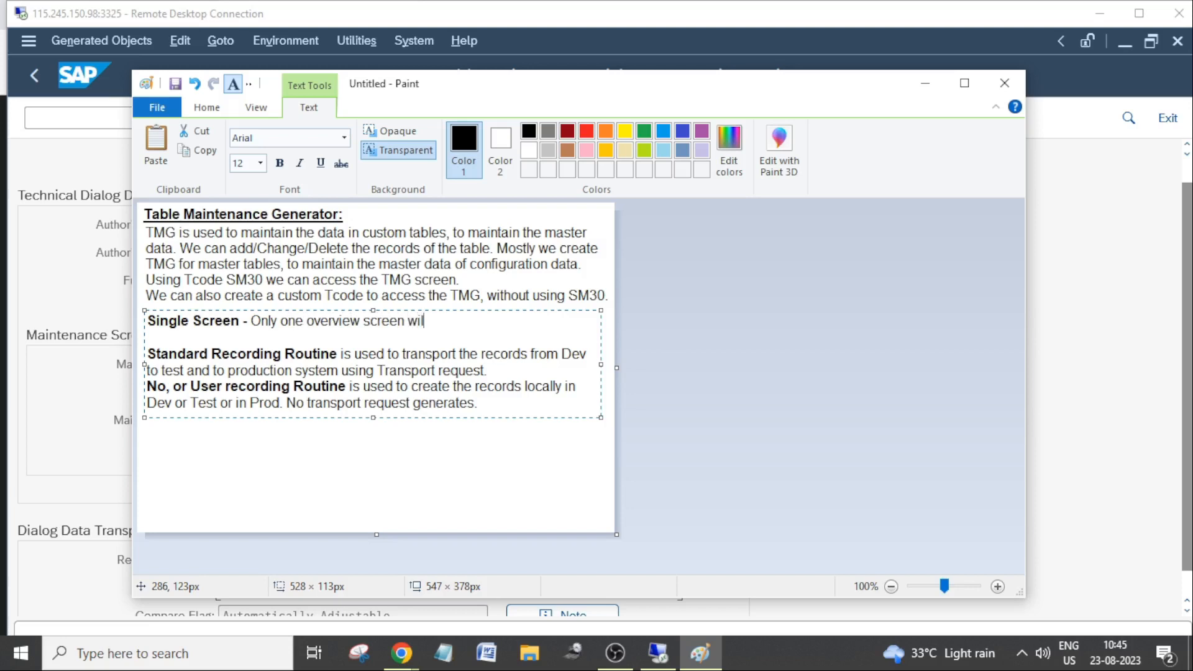
{"action": "type", "text": "l e generated."}
Add the line "Multiple screen -" beneath the Single Screen note and shift the Paint window slightly.
{"action": "key", "text": "Return"}
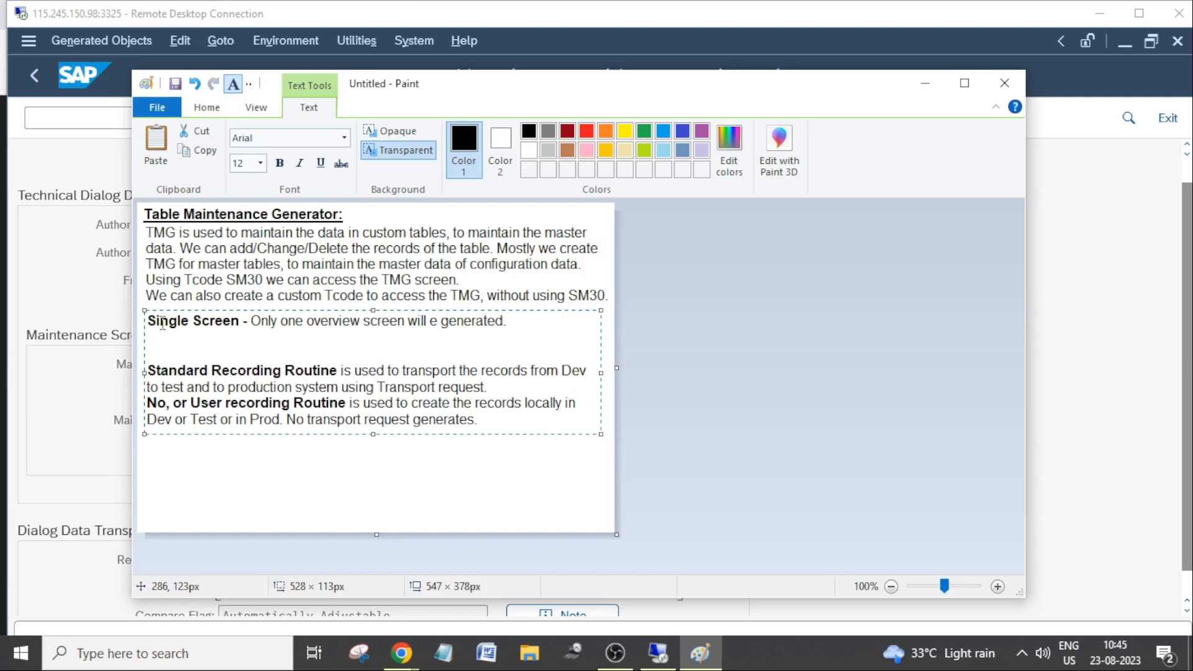
{"action": "type", "text": "Multiple screen -"}
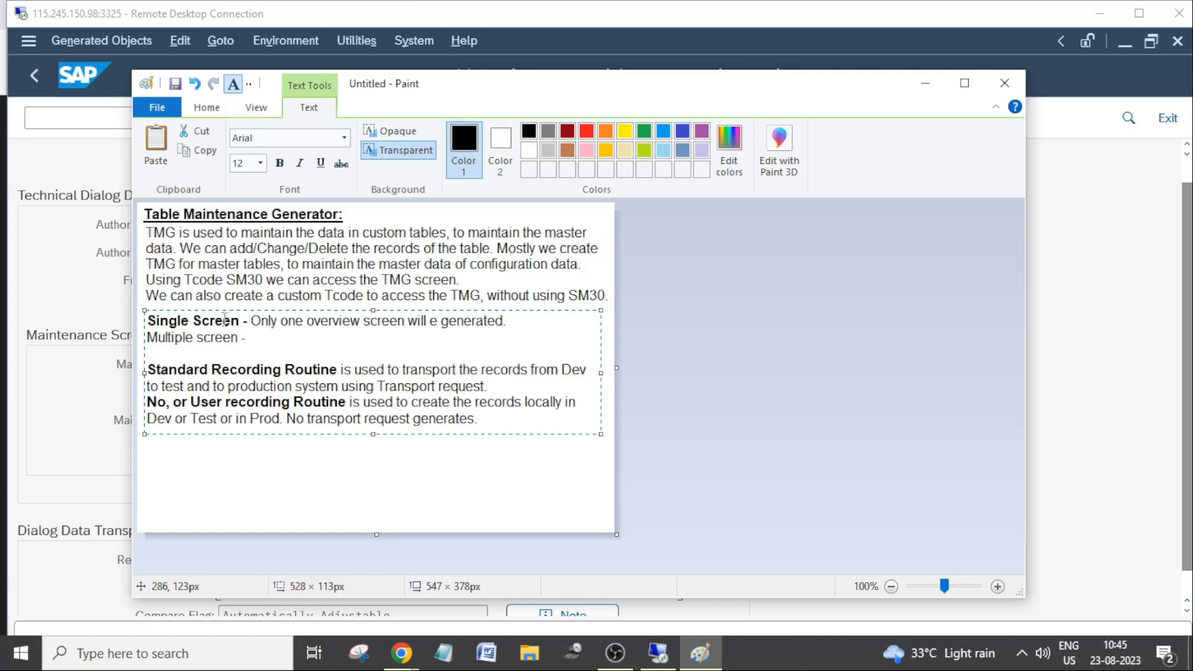
{"action": "mouse_move", "coordinate": [557, 92]}
{"action": "left_mouse_down"}
{"action": "mouse_move", "coordinate": [705, 91]}
{"action": "mouse_move", "coordinate": [988, 140]}
{"action": "mouse_move", "coordinate": [413, 40]}
{"action": "mouse_move", "coordinate": [528, 72]}
{"action": "left_mouse_up"}
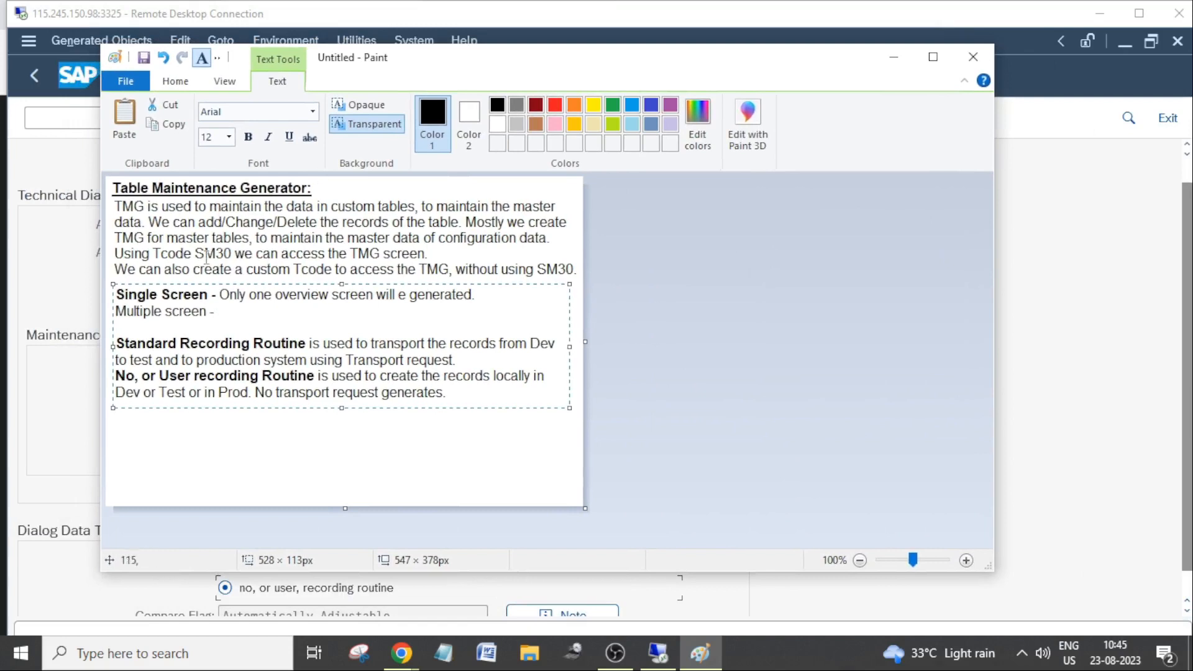
Replace the label "Single Screen" with "One Step" and "Multiple screen" with "Two Step" in the notes.
{"action": "left_click_drag", "start_coordinate": [209, 294], "coordinate": [90, 294]}
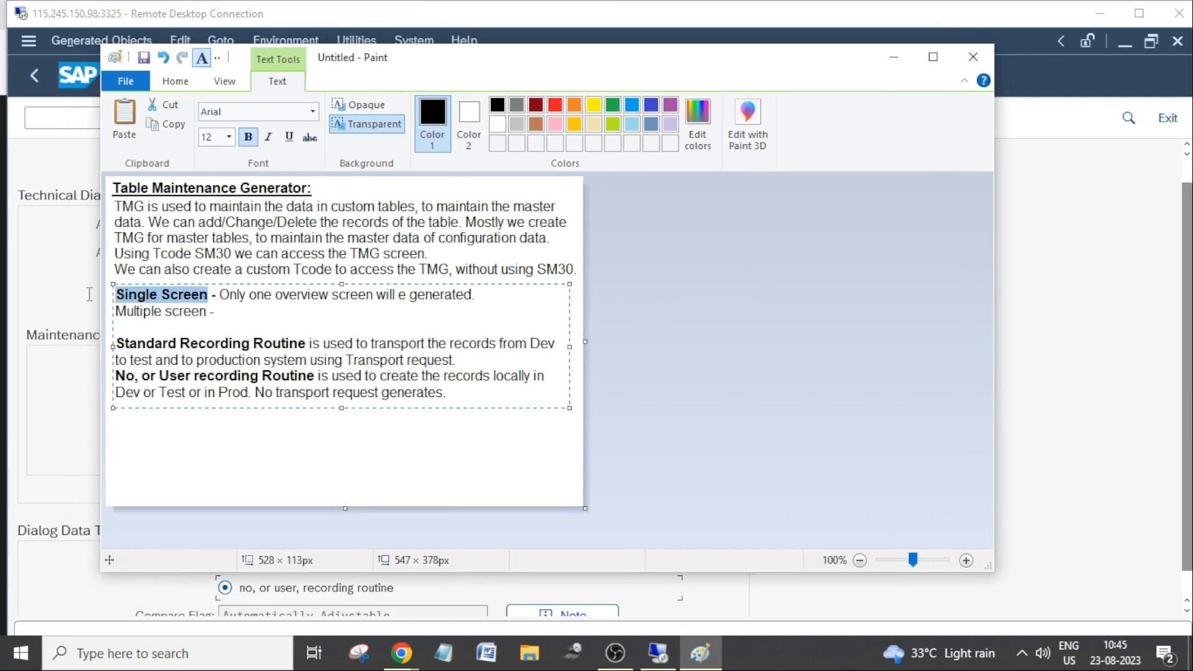
{"action": "type", "text": "One Step"}
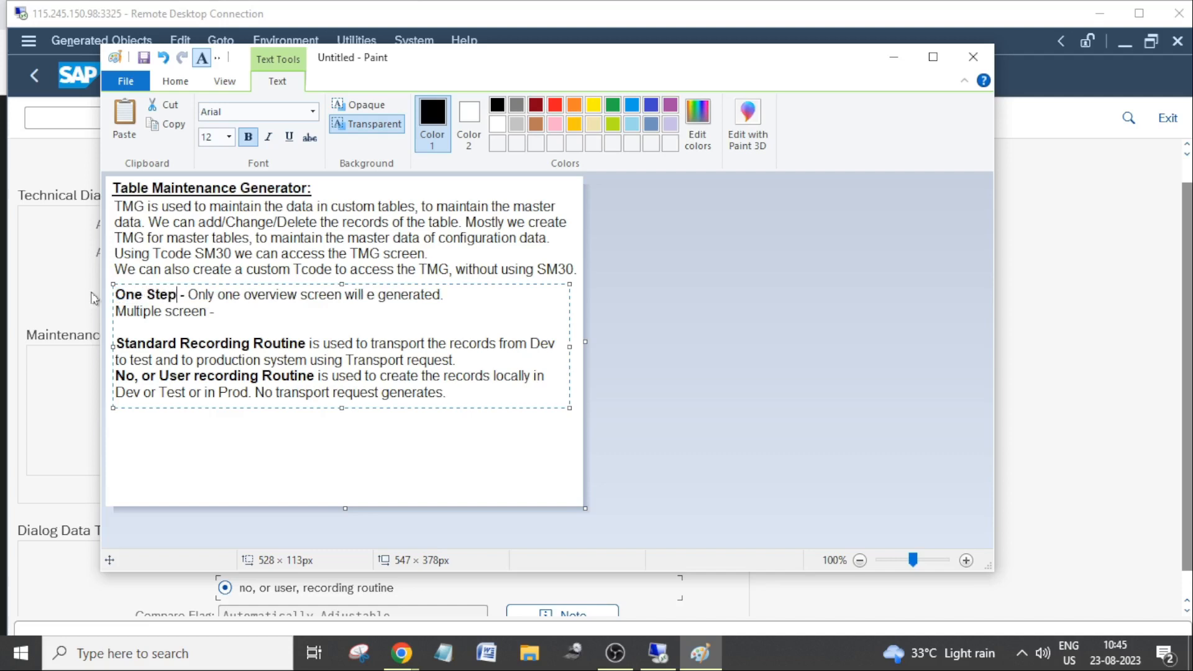
{"action": "left_click_drag", "start_coordinate": [206, 311], "coordinate": [97, 310]}
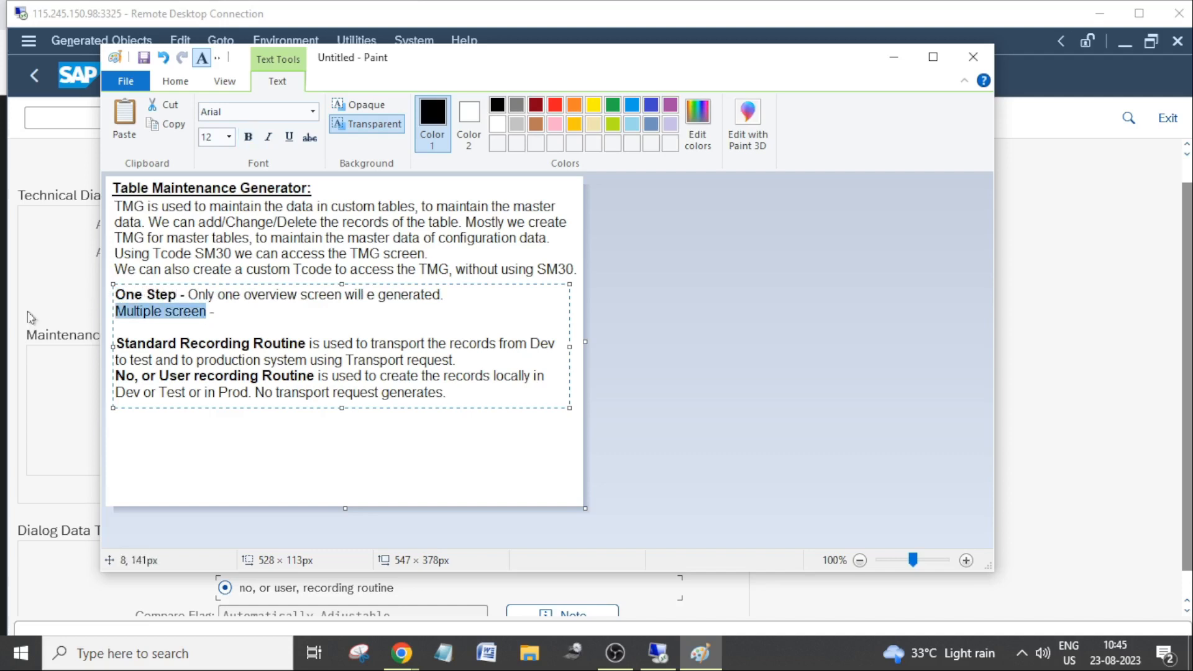
{"action": "type", "text": "Two Ste"}
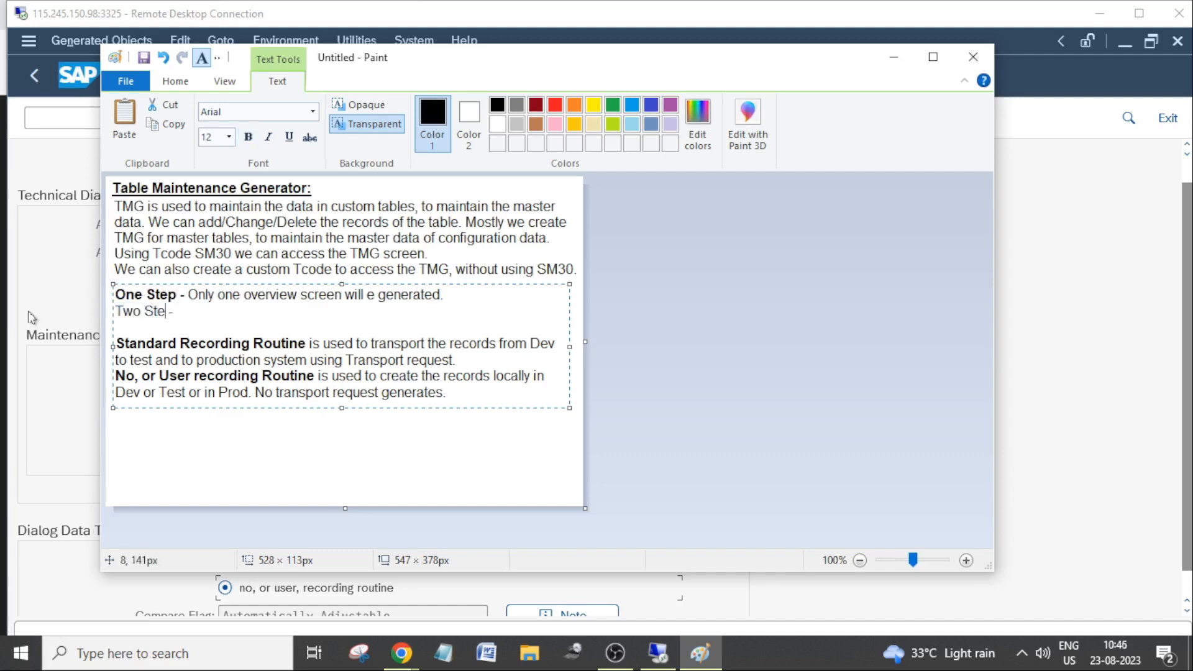
{"action": "type", "text": "p"}
Make the "Two Step" label bold.
{"action": "left_click_drag", "start_coordinate": [122, 311], "coordinate": [176, 313]}
{"action": "left_click", "coordinate": [166, 315]}
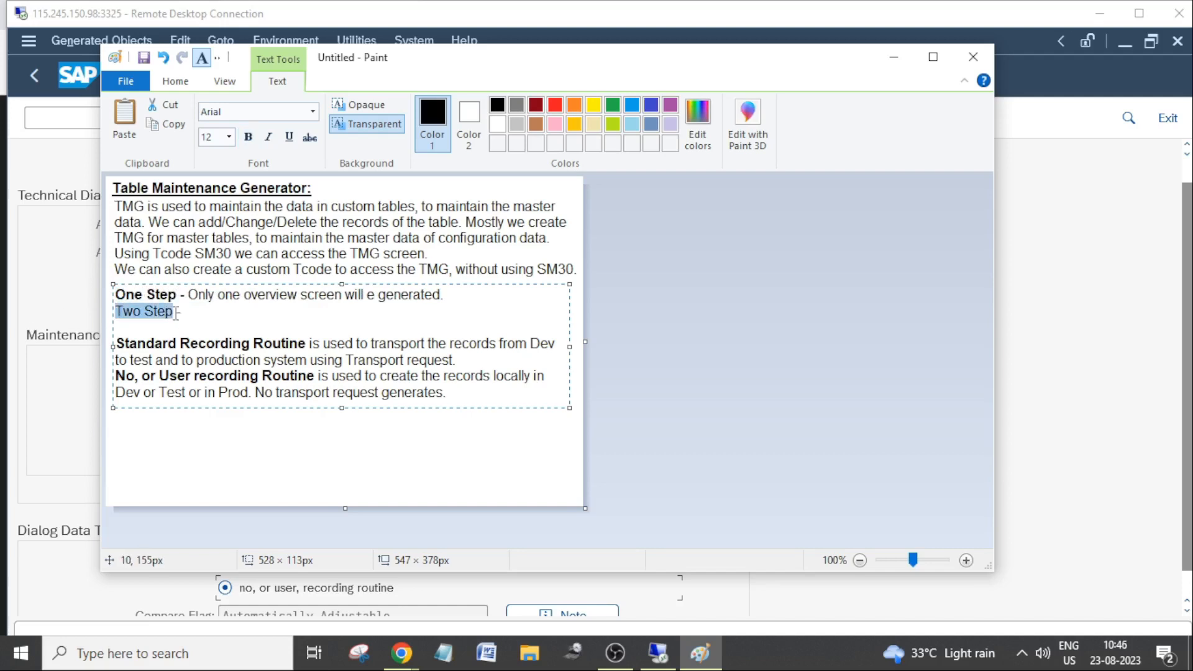
{"action": "key", "text": "ctrl+b"}
Explain Two Step in regular text with "Overview sreen and one single screen will be generated.".
{"action": "left_click", "coordinate": [261, 310]}
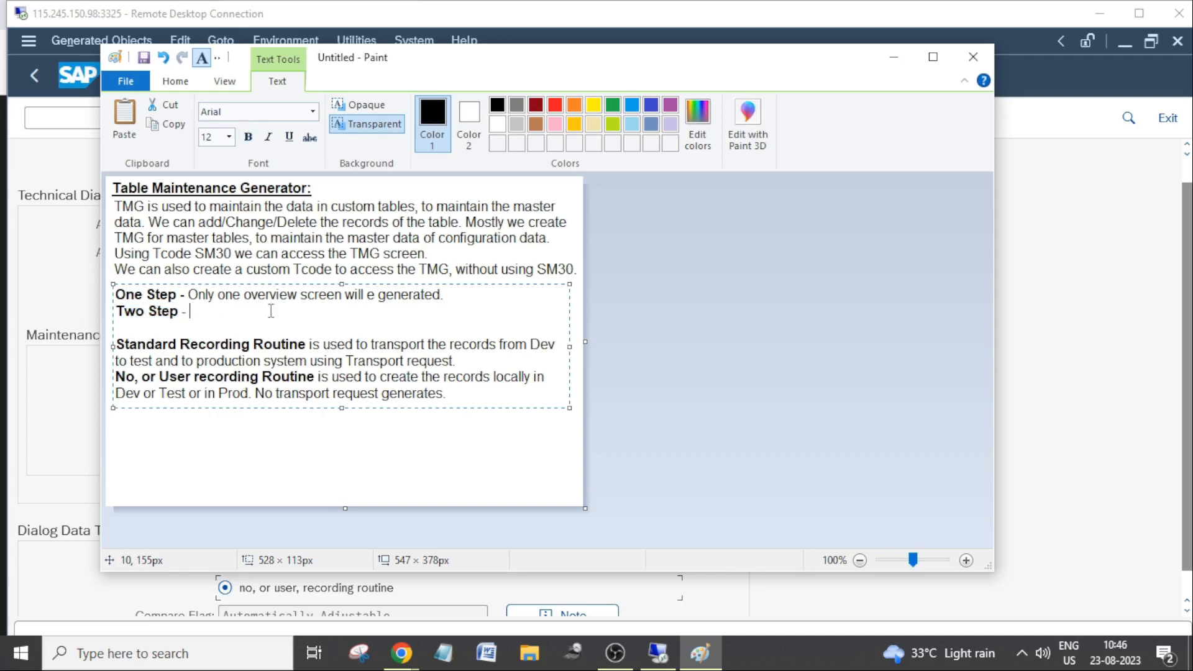
{"action": "type", "text": "Overview sree"}
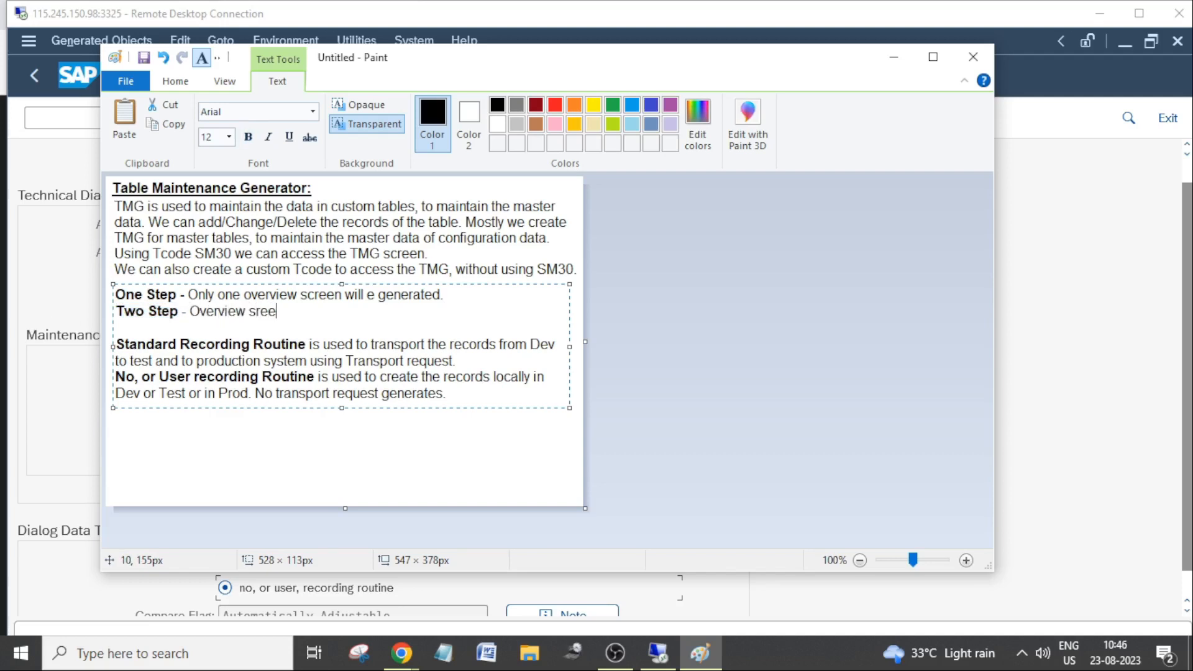
{"action": "type", "text": "n and one single scre"}
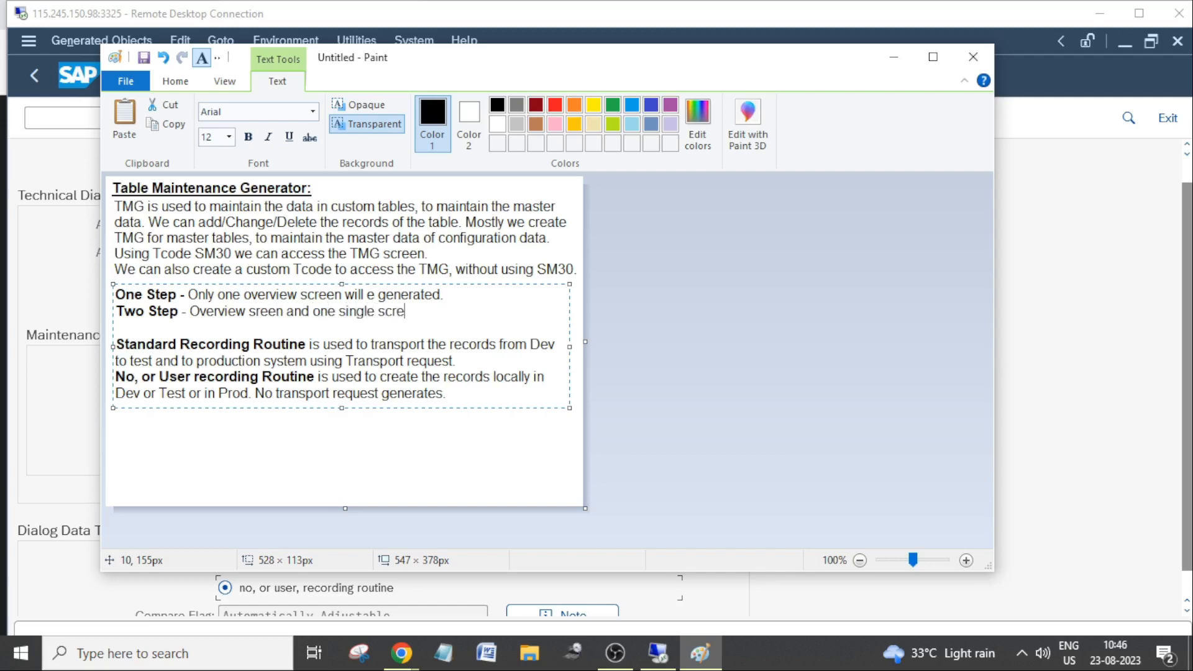
{"action": "type", "text": "en will be generated."}
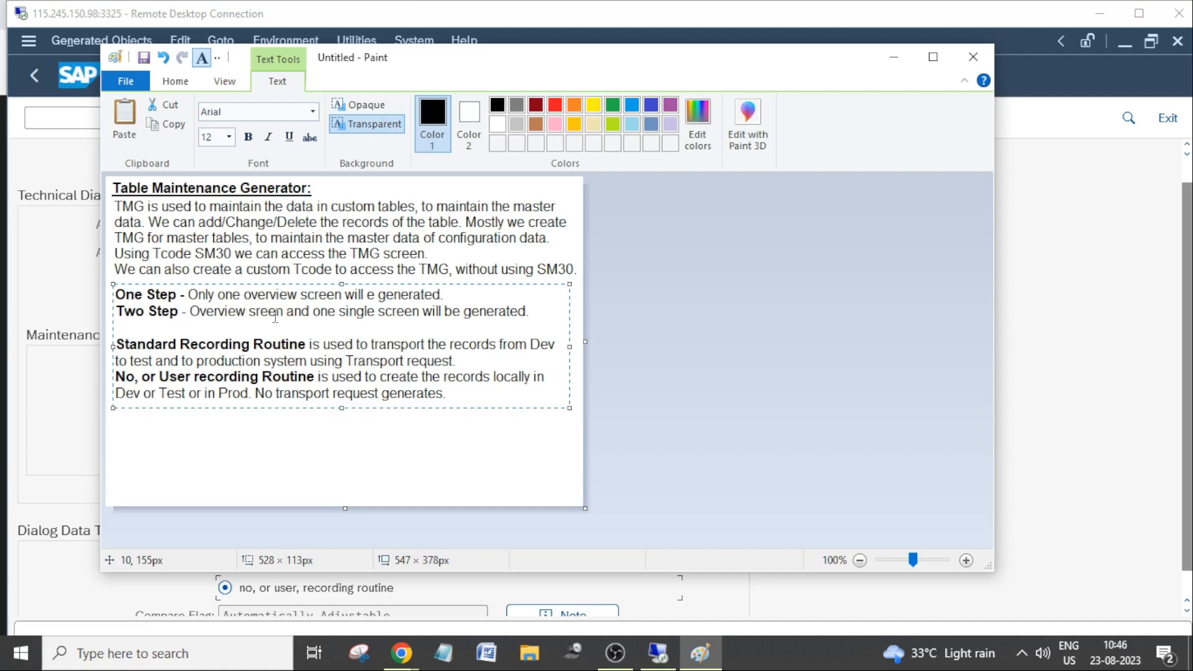
Insert "Two screens," at the start of the Two Step explanation and slightly extend the text box's height.
{"action": "left_click", "coordinate": [189, 312]}
{"action": "type", "text": "Two scre"}
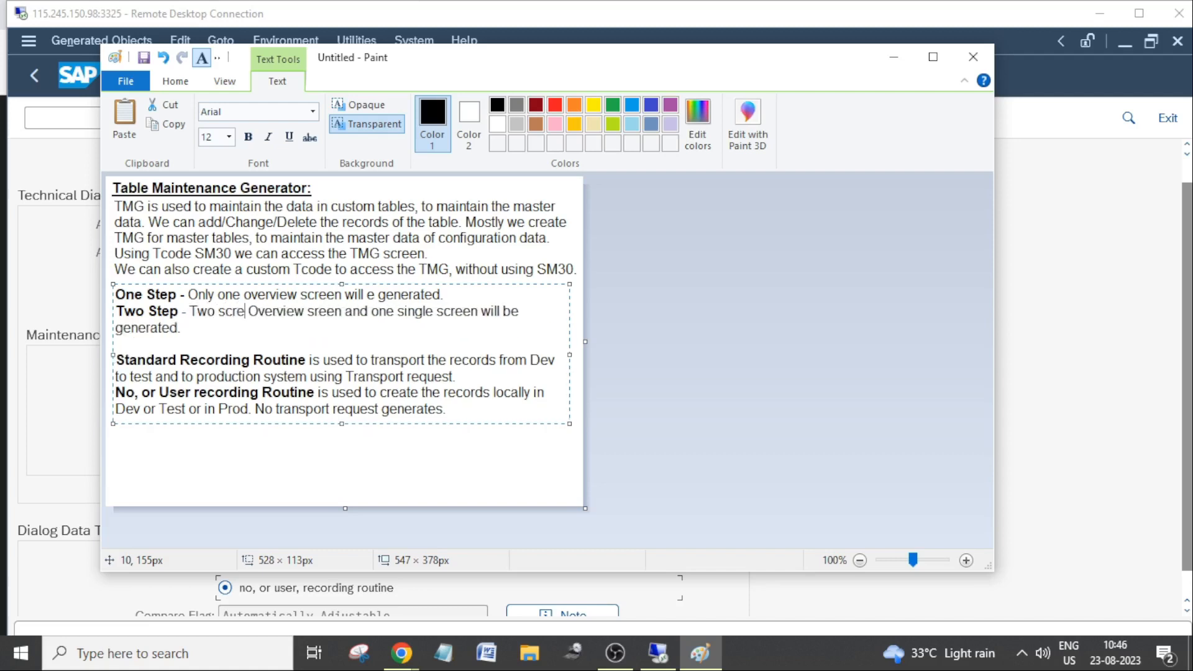
{"action": "type", "text": "ens,"}
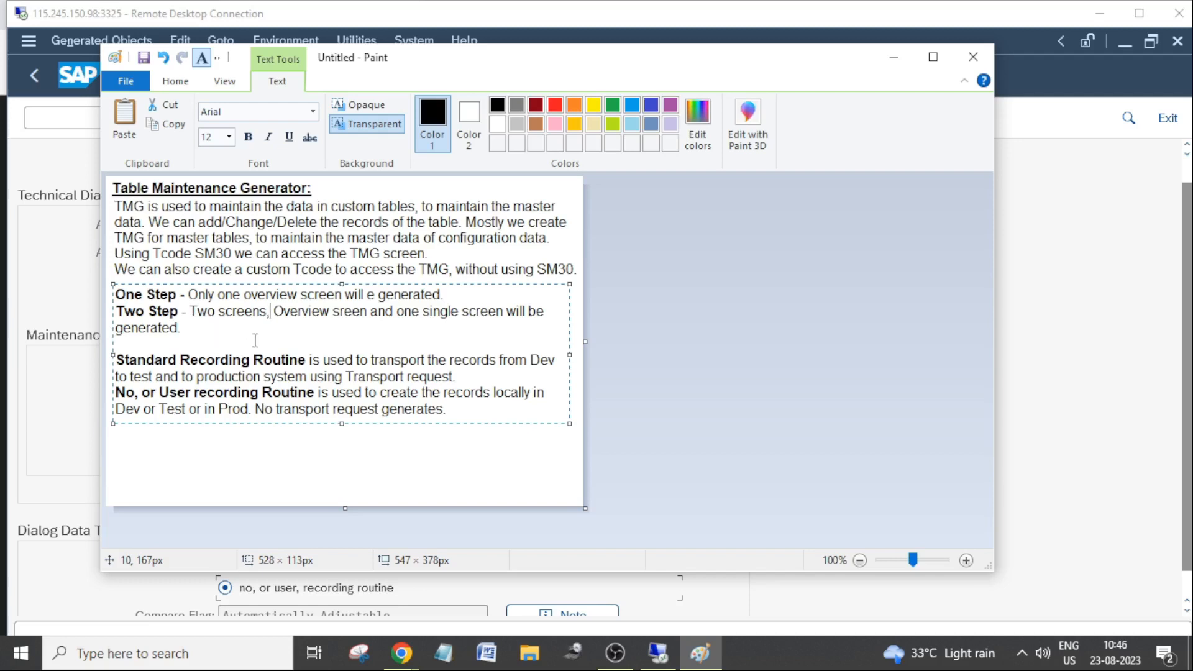
{"action": "left_click_drag", "start_coordinate": [341, 423], "coordinate": [344, 427]}
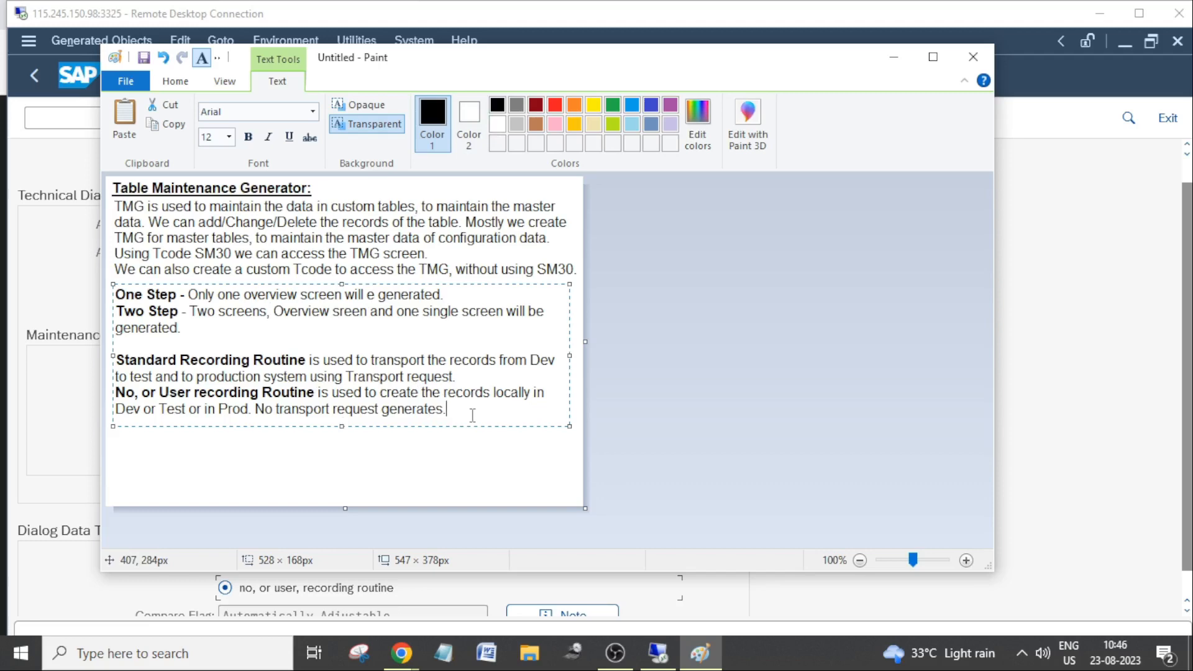
Switch from Paint back to the SAP remote session and show it full screen with the generation settings.
{"action": "left_click", "coordinate": [894, 62]}
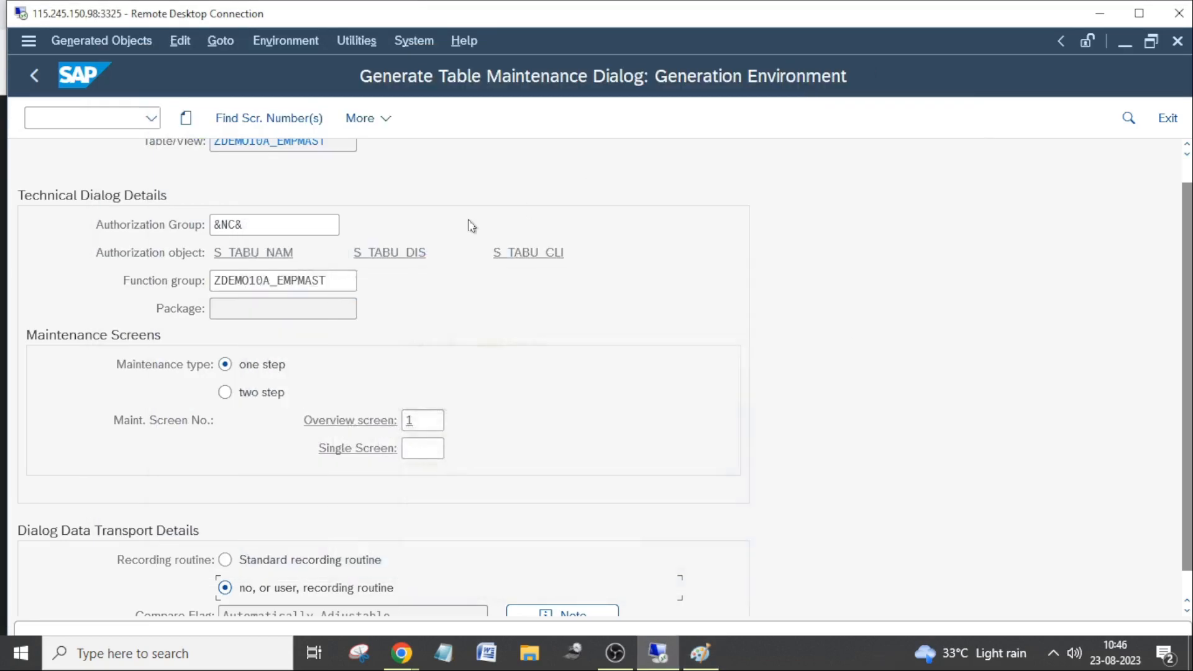
{"action": "scroll", "coordinate": [446, 413], "scroll_direction": "down", "scroll_amount": 1}
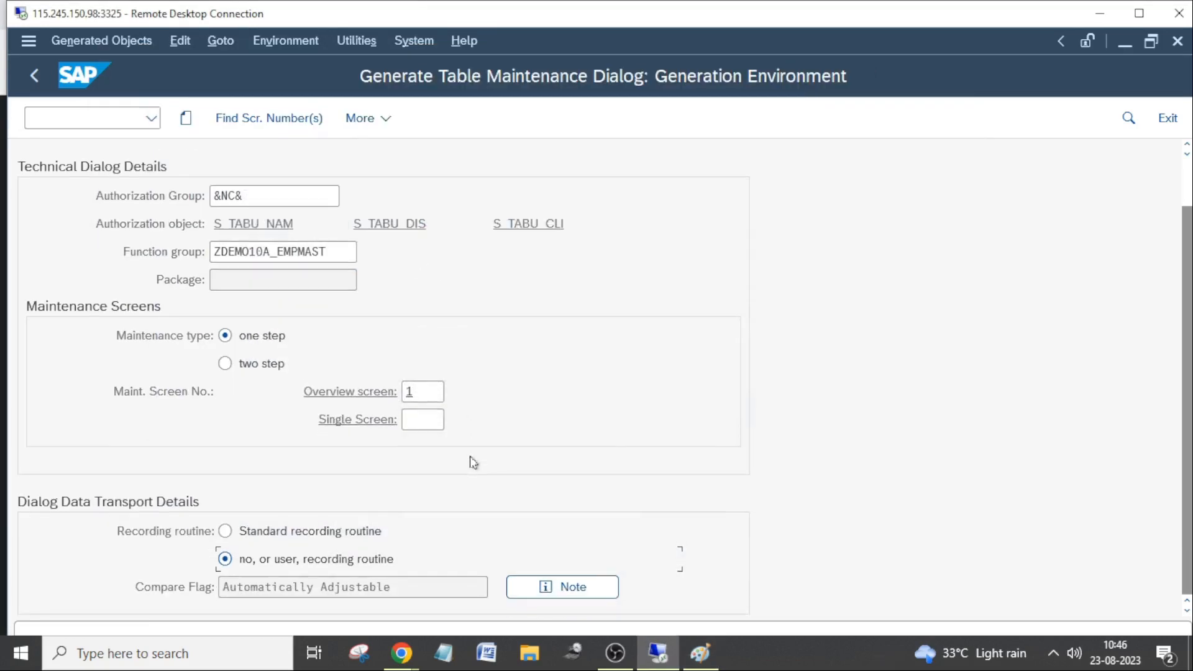
{"action": "scroll", "coordinate": [472, 457], "scroll_direction": "up", "scroll_amount": 1}
{"action": "double_click", "coordinate": [577, 19]}
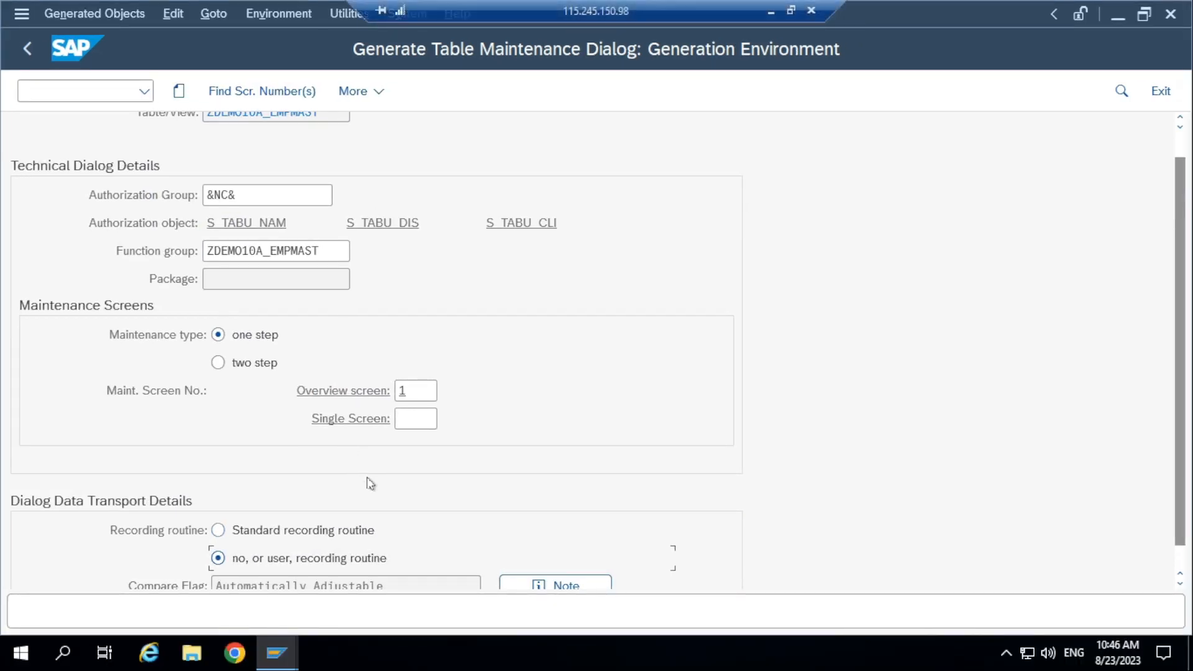
{"action": "scroll", "coordinate": [298, 404], "scroll_direction": "up", "scroll_amount": 1}
{"action": "scroll", "coordinate": [268, 452], "scroll_direction": "down", "scroll_amount": 1}
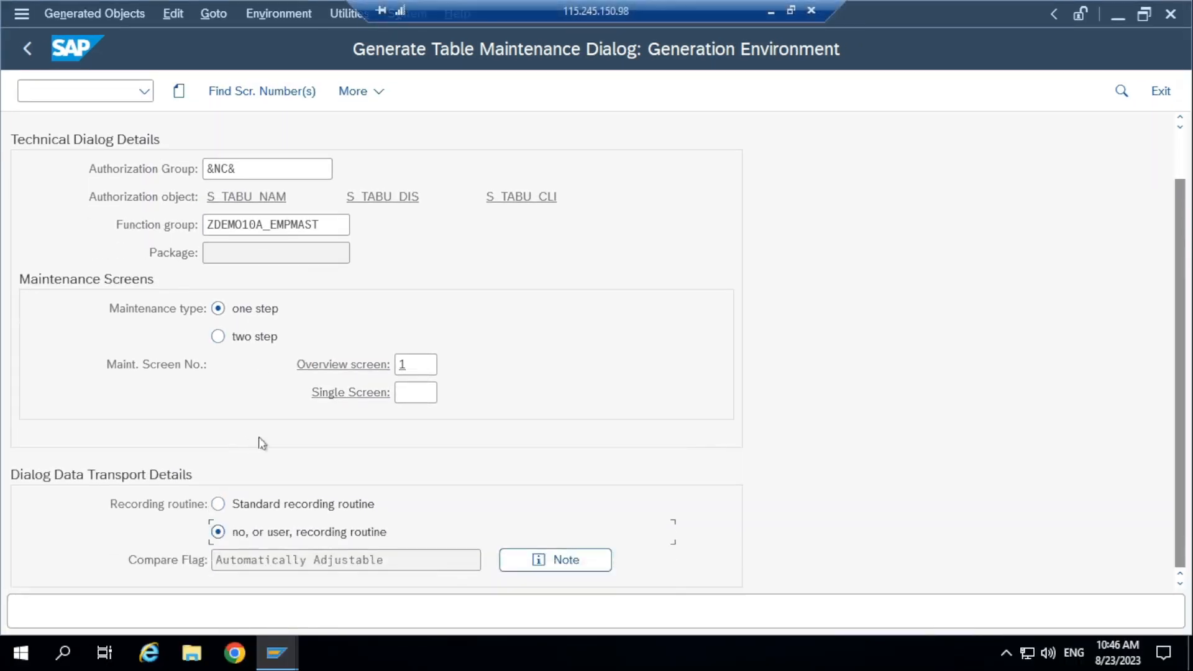
Create the one-step maintenance dialog with overview screen 1 and save function group ZDEMO10A_EMPMAST in package $TMP.
{"action": "left_click", "coordinate": [410, 368]}
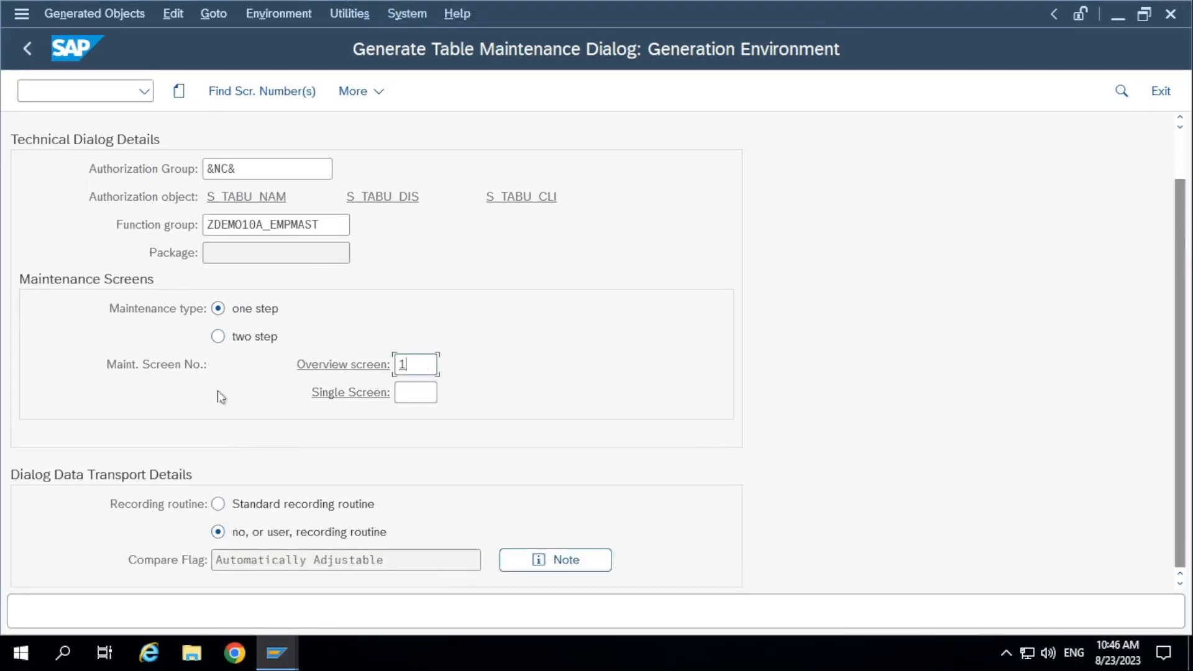
{"action": "left_click_drag", "start_coordinate": [428, 368], "coordinate": [359, 373]}
{"action": "scroll", "coordinate": [275, 245], "scroll_direction": "up", "scroll_amount": 1}
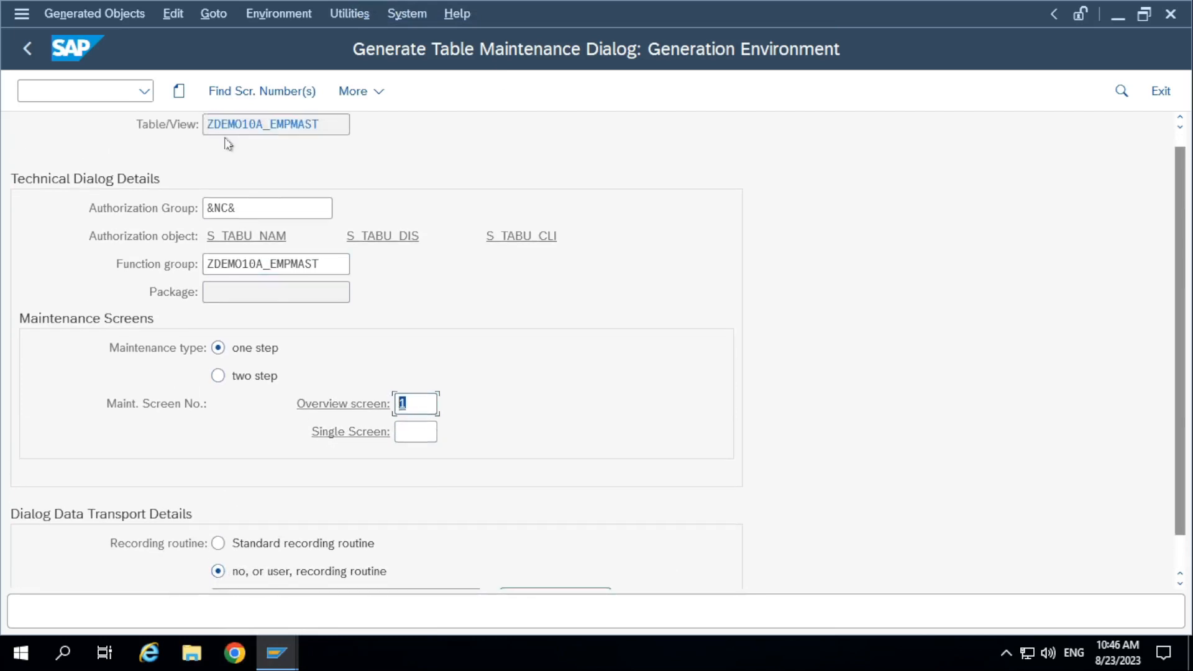
{"action": "left_click", "coordinate": [181, 98]}
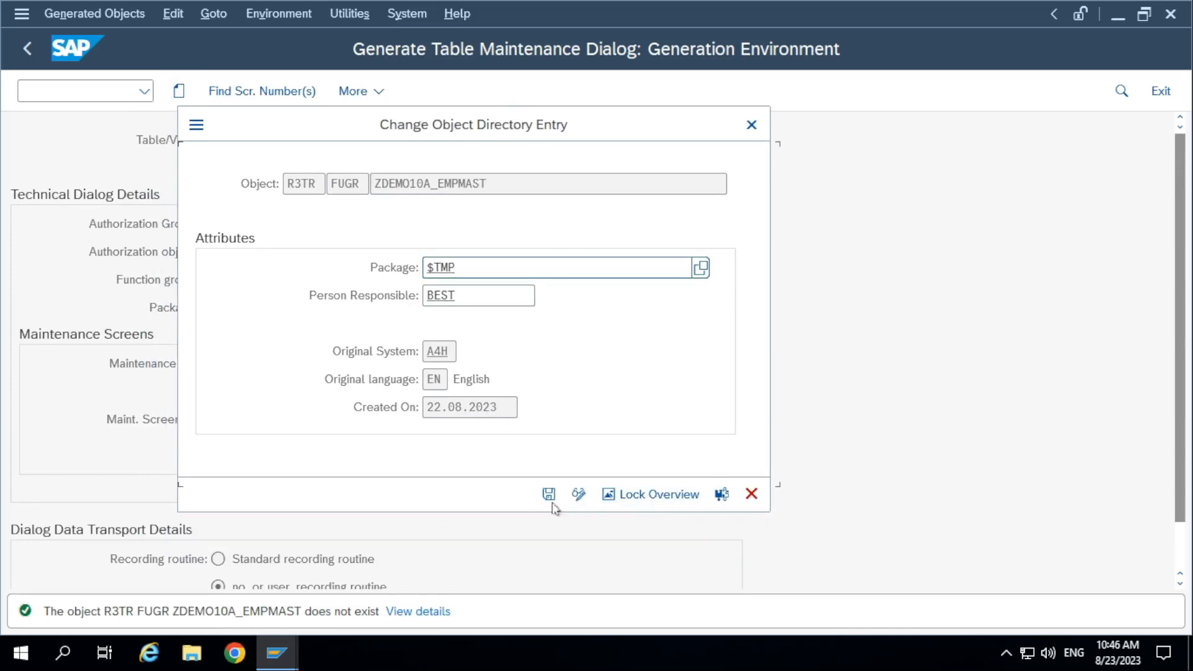
{"action": "left_click_drag", "start_coordinate": [463, 274], "coordinate": [403, 267]}
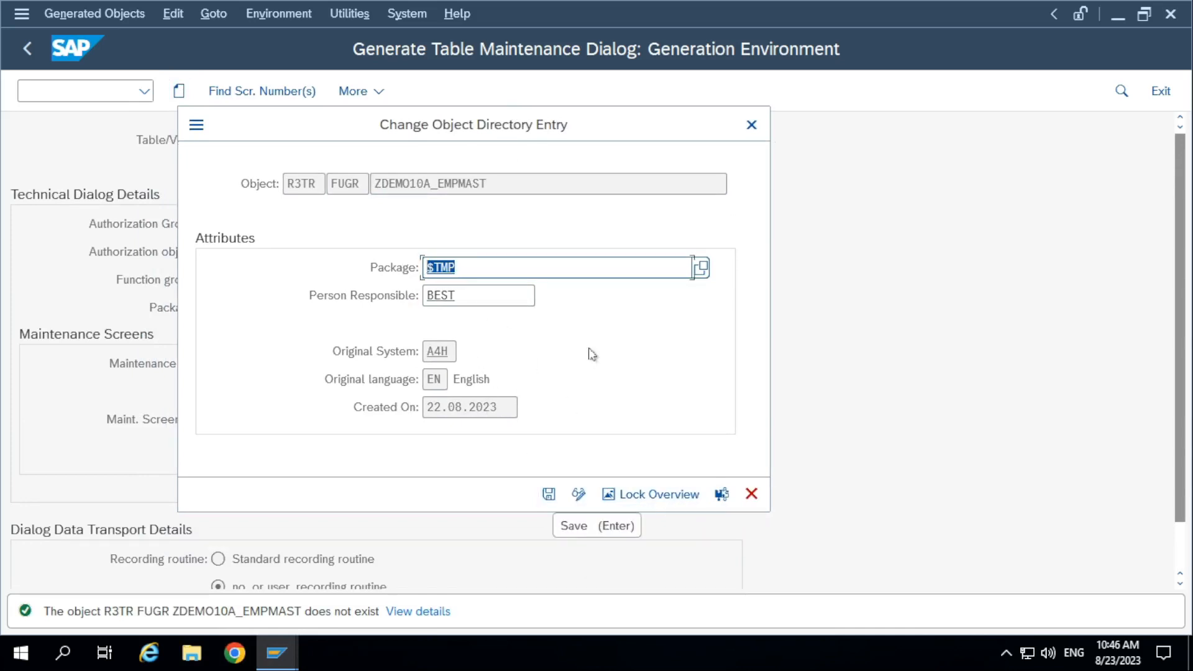
{"action": "left_click", "coordinate": [548, 494]}
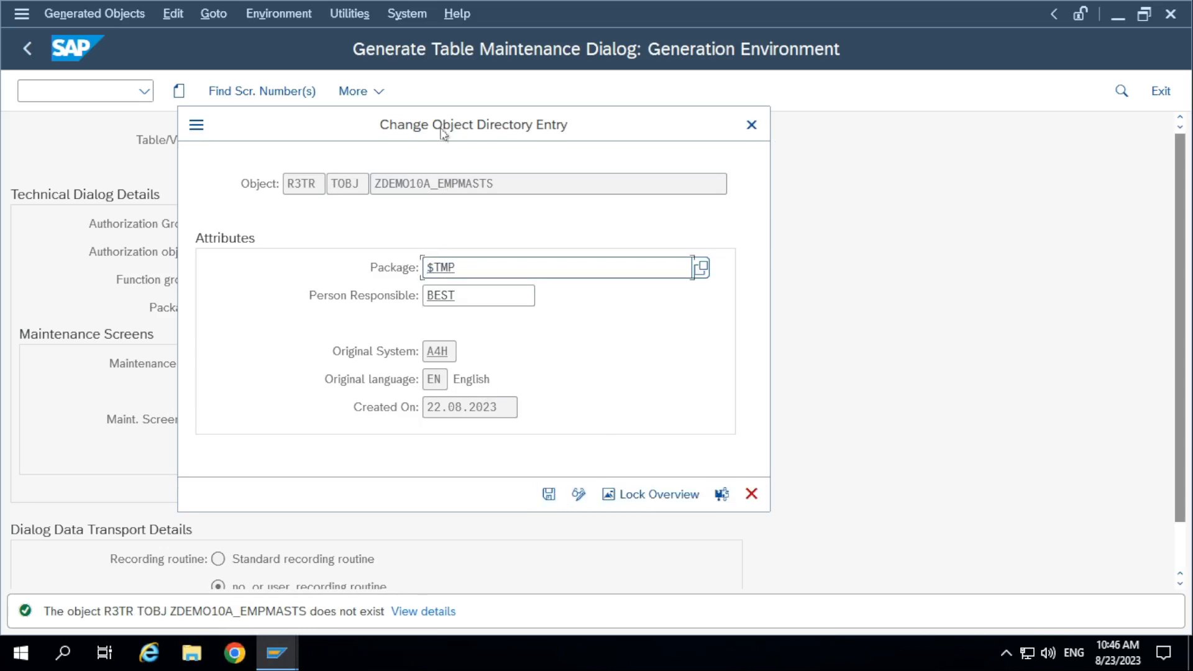
Save the TOBJ object ZDEMO10A_EMPMASTS as a local object in package $TMP.
{"action": "left_click_drag", "start_coordinate": [605, 130], "coordinate": [925, 106]}
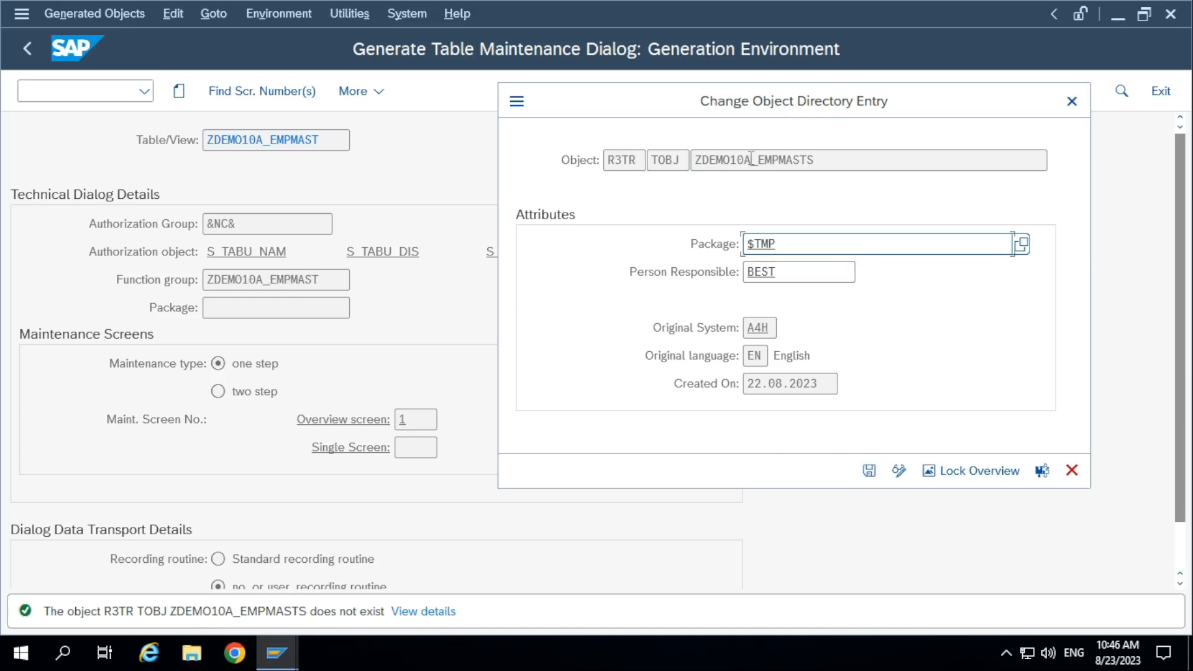
{"action": "left_click_drag", "start_coordinate": [827, 163], "coordinate": [591, 187]}
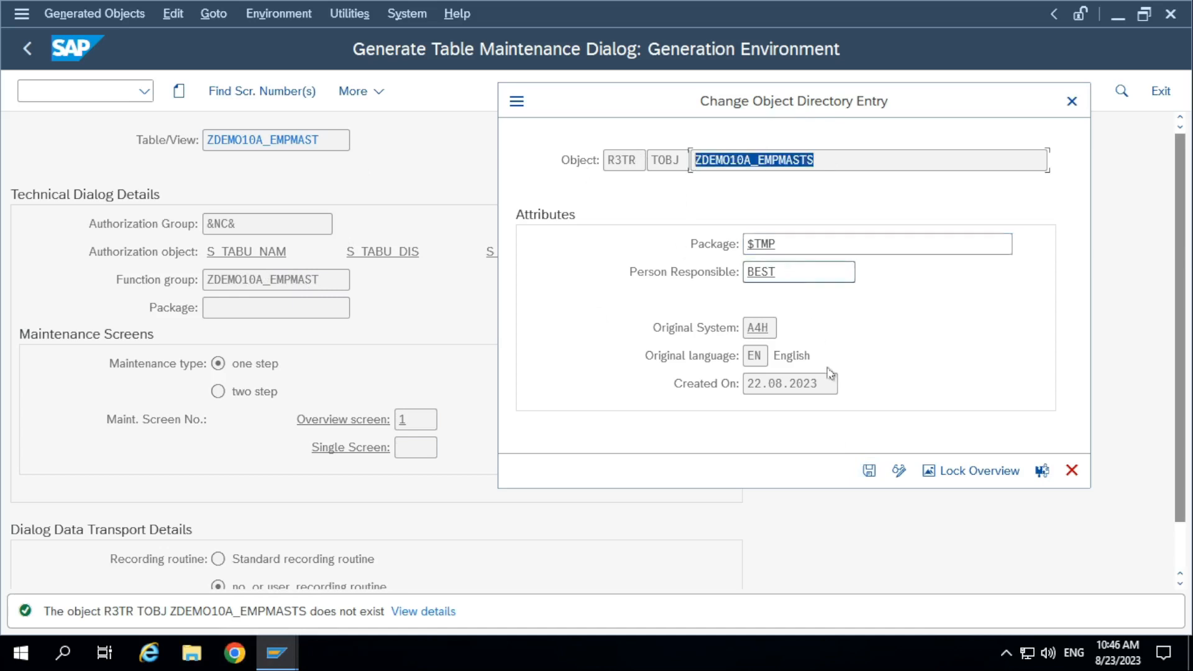
{"action": "left_click", "coordinate": [869, 471]}
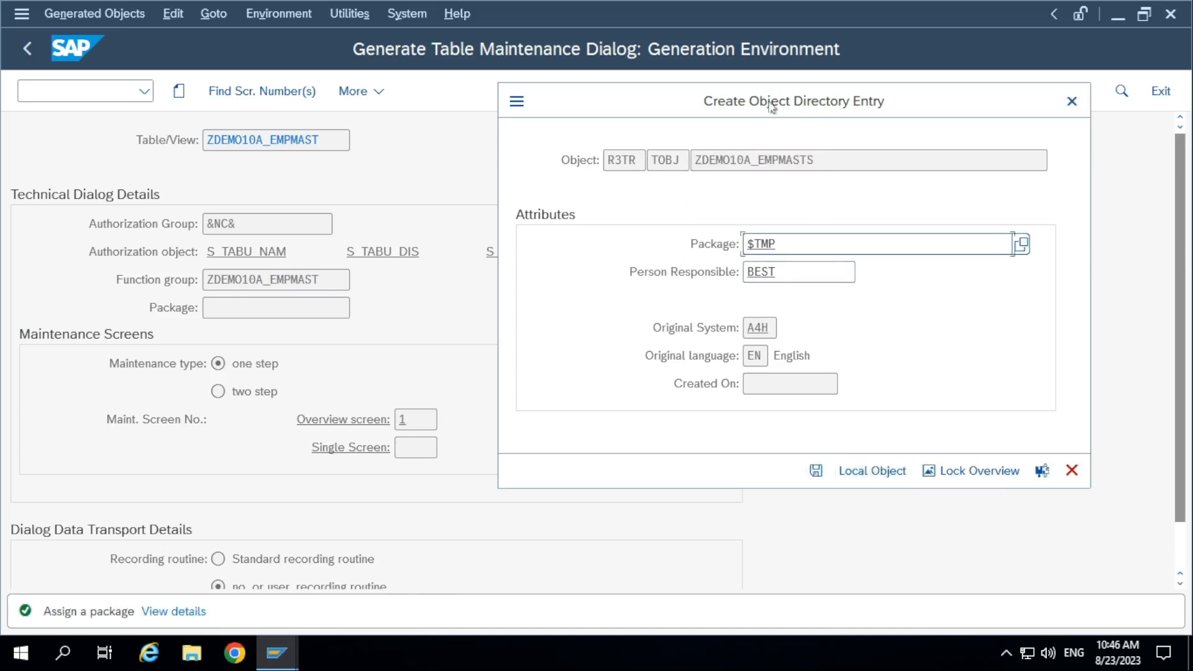
{"action": "left_click", "coordinate": [859, 477]}
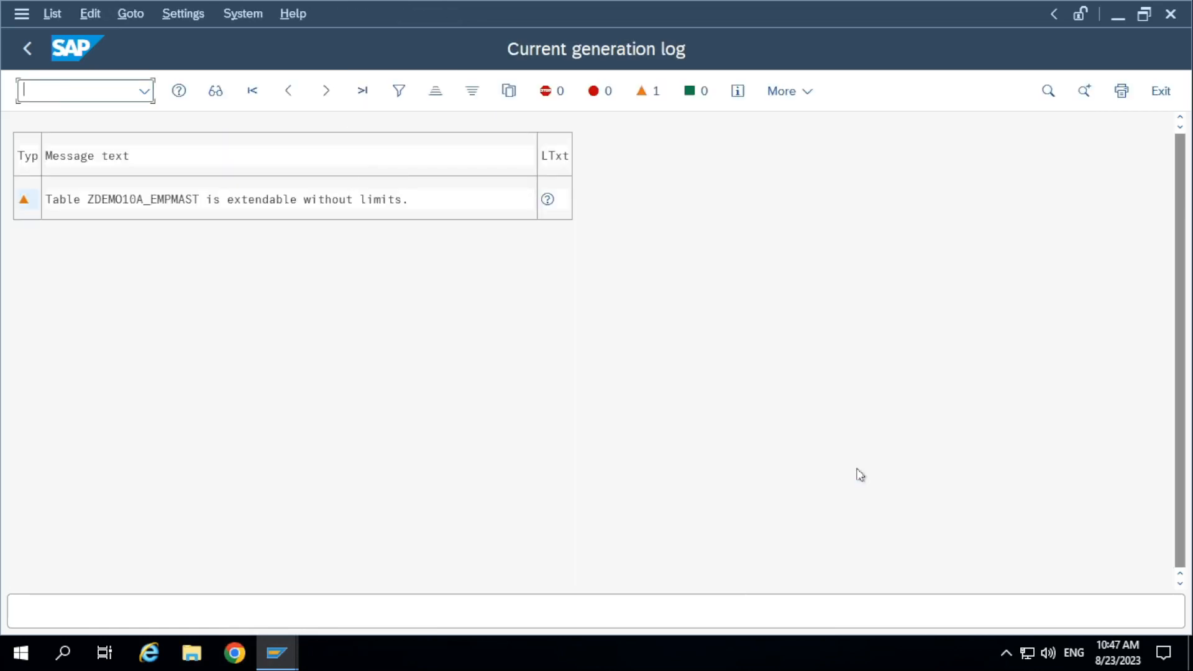
Read the long text of the warning about table ZDEMO10A_EMPMAST in the generation log, and close it.
{"action": "left_click", "coordinate": [190, 200]}
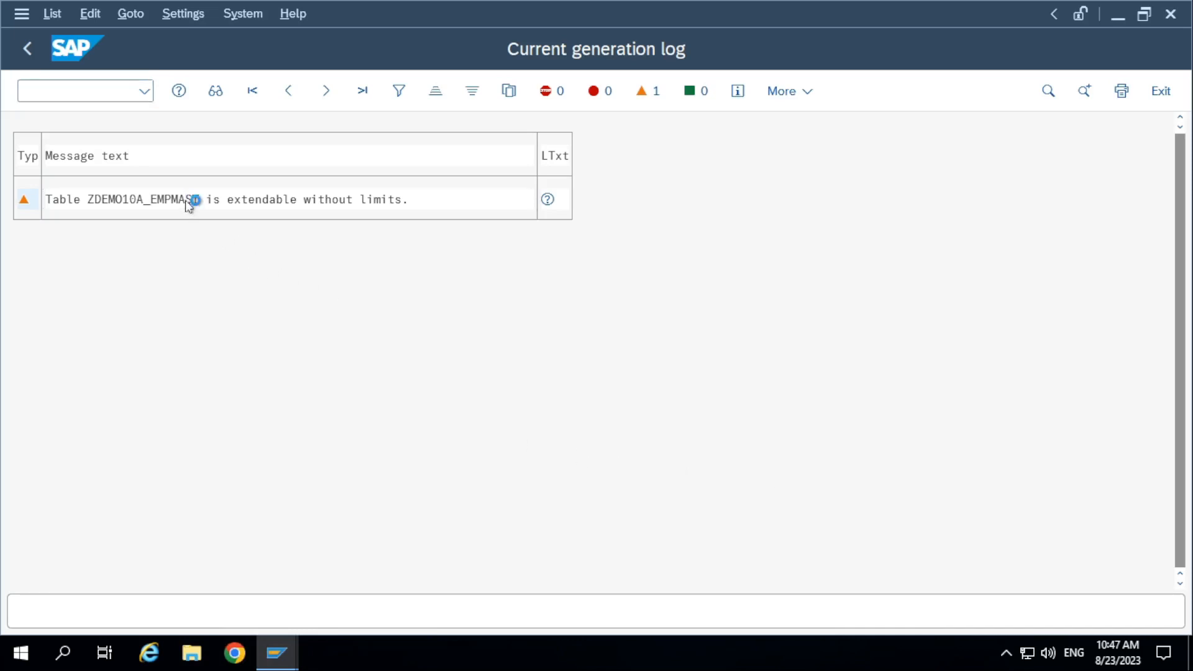
{"action": "double_click", "coordinate": [190, 200]}
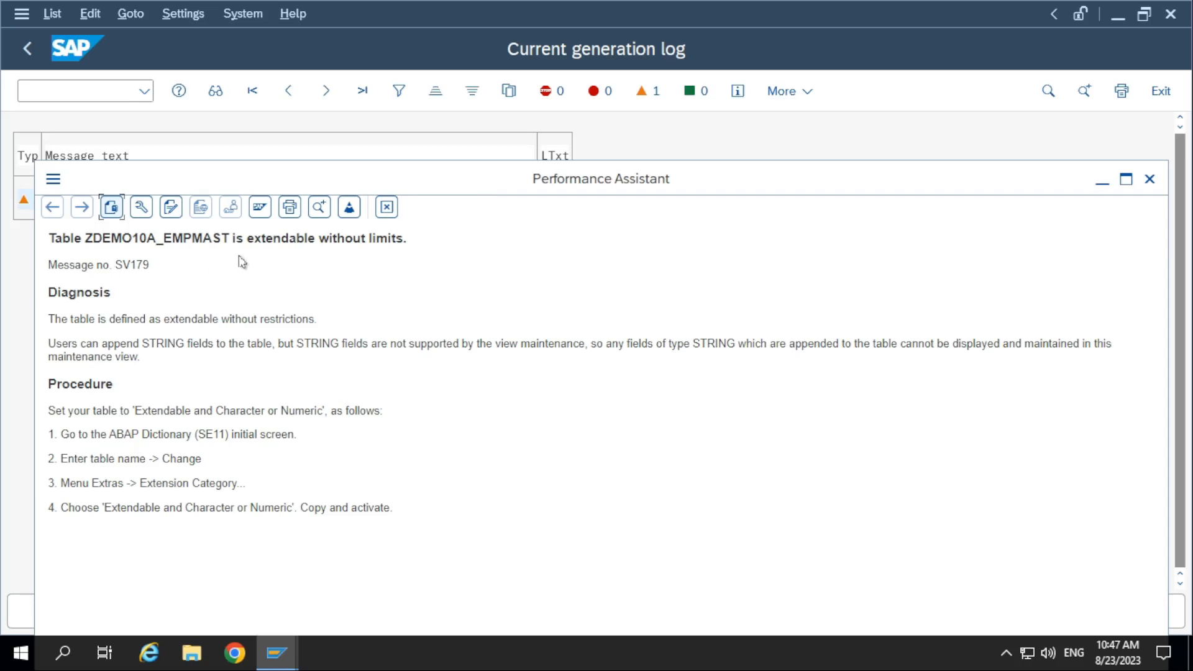
{"action": "left_click", "coordinate": [387, 207]}
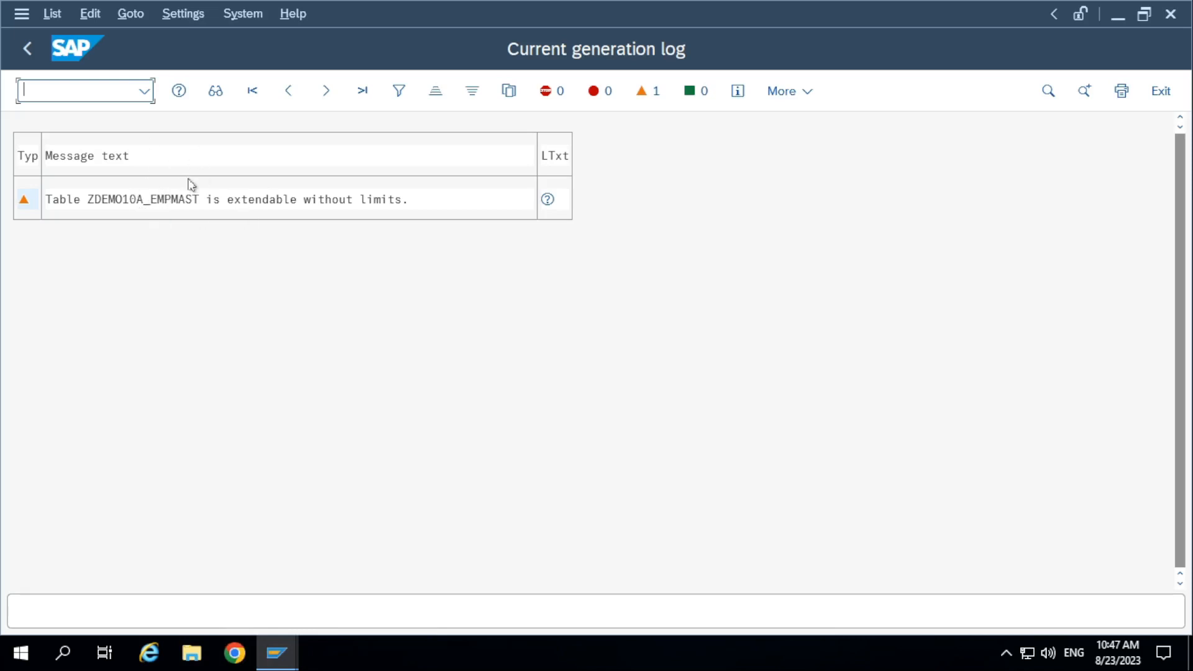
Return from the generation log to the generation environment and save the table maintenance dialog.
{"action": "left_click", "coordinate": [28, 50]}
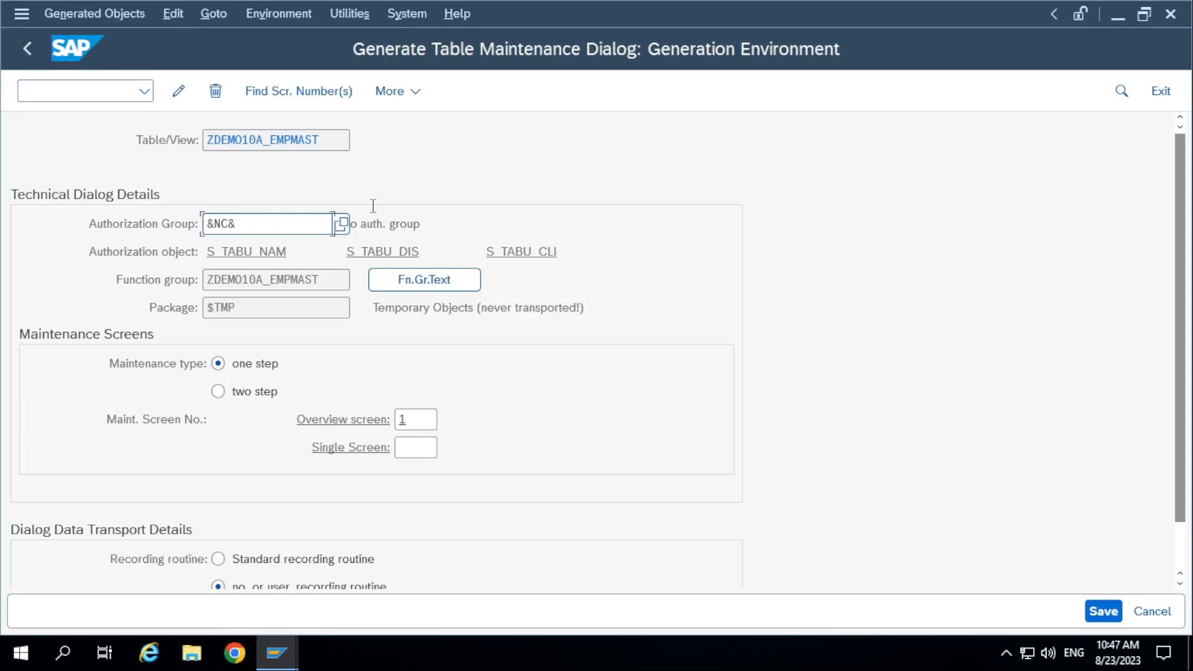
{"action": "left_click", "coordinate": [1107, 618]}
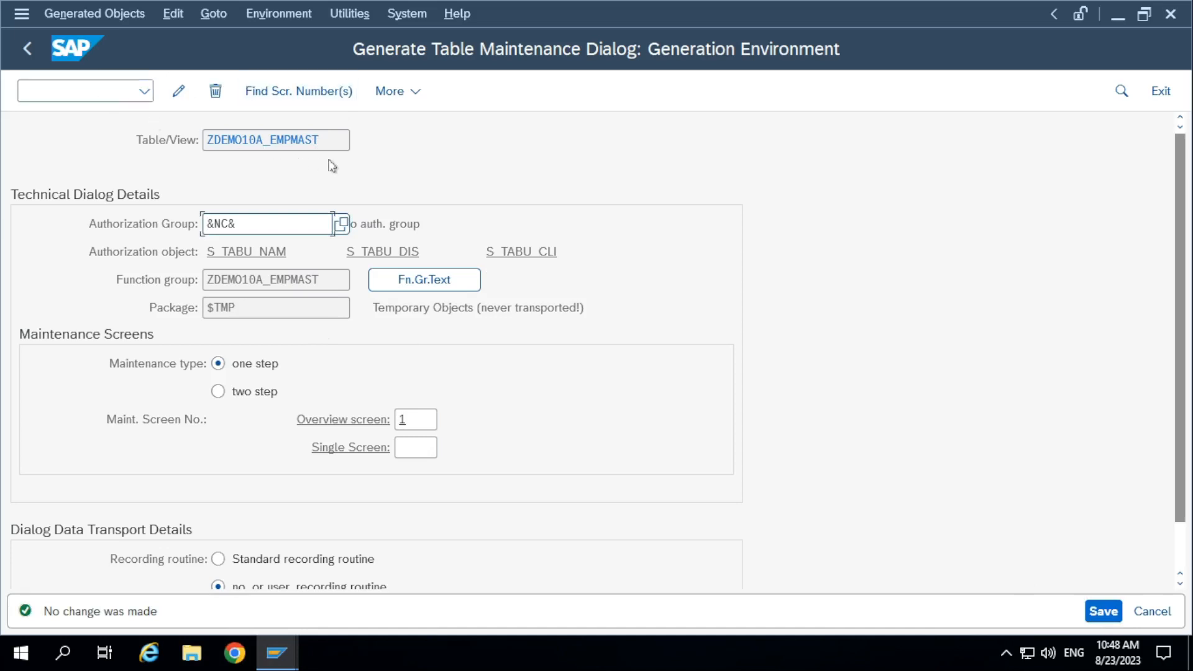
Open transaction SM30 in a new session with the command /osm30.
{"action": "left_click", "coordinate": [86, 96]}
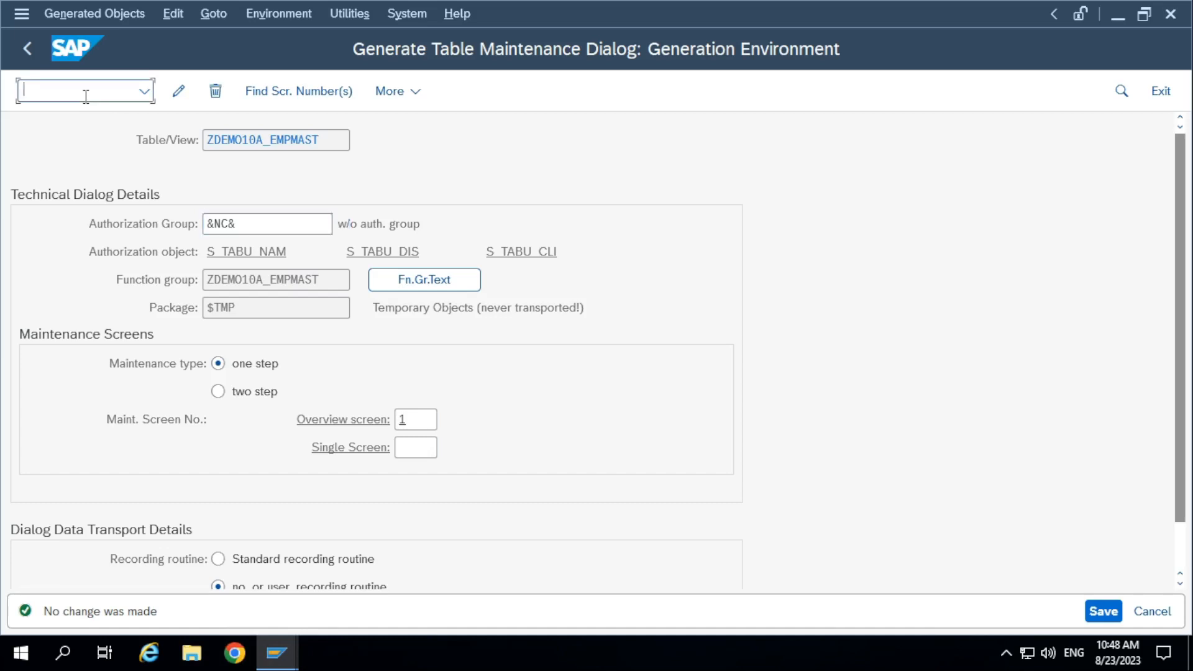
{"action": "type", "text": "/osm30"}
{"action": "key", "text": "Return"}
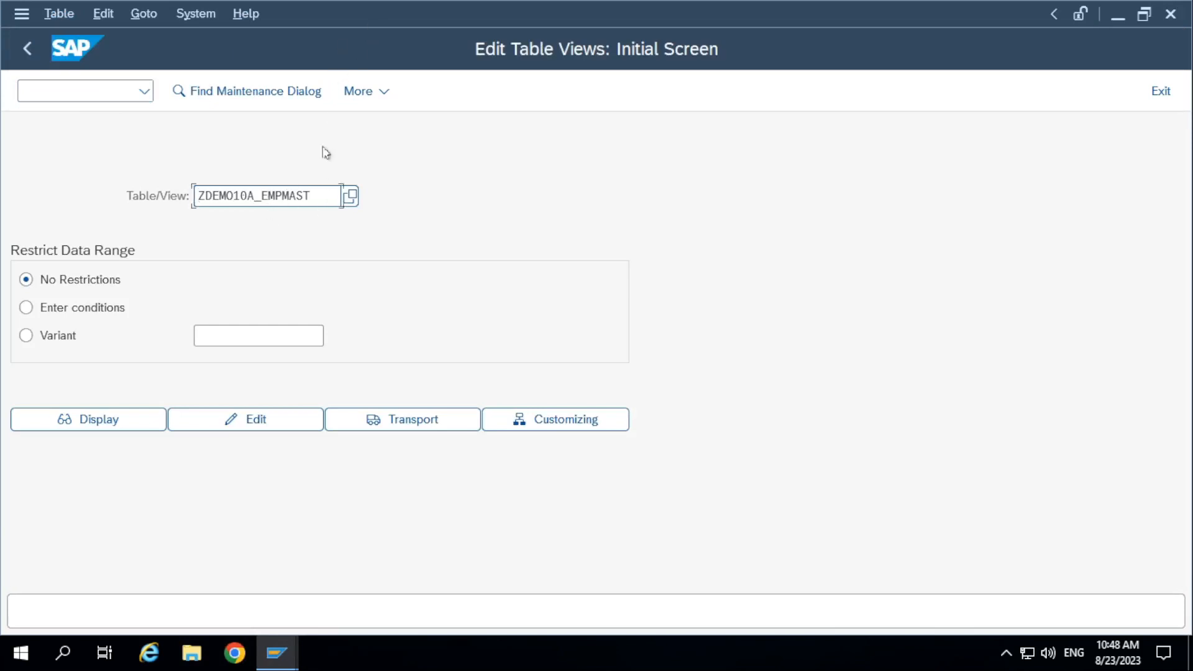
Open table ZDEMO10A_EMPMAST for editing without restrictions and acknowledge the cross-client caution.
{"action": "left_click_drag", "start_coordinate": [330, 197], "coordinate": [103, 198]}
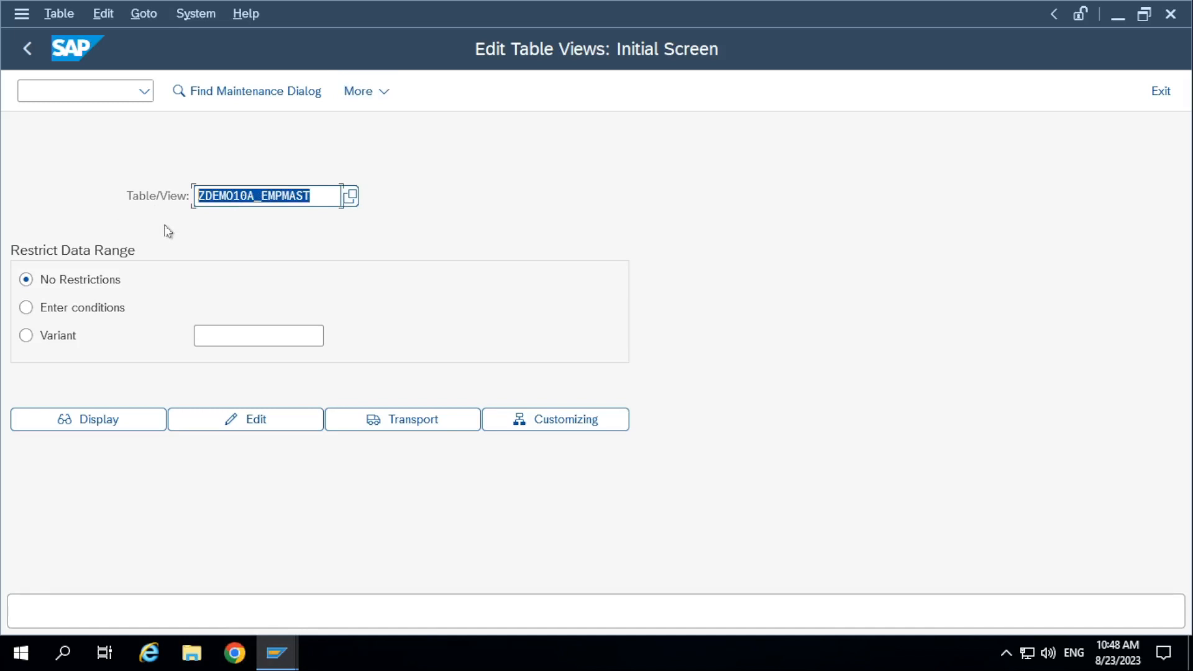
{"action": "left_click", "coordinate": [181, 420]}
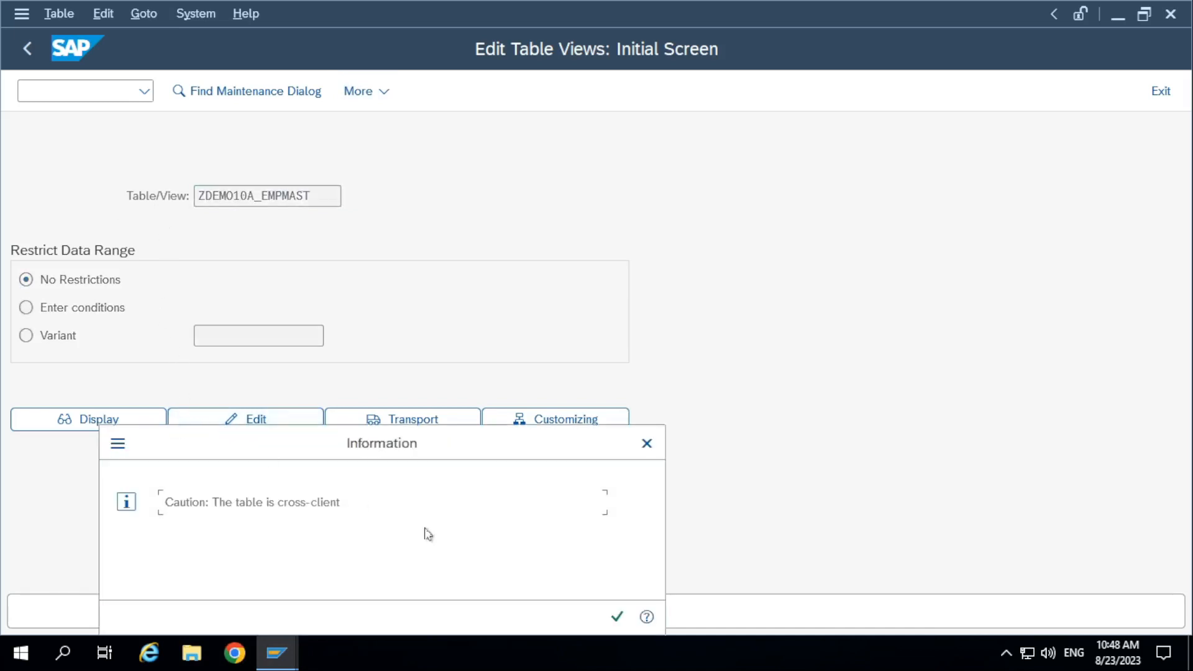
{"action": "left_click_drag", "start_coordinate": [411, 434], "coordinate": [440, 266]}
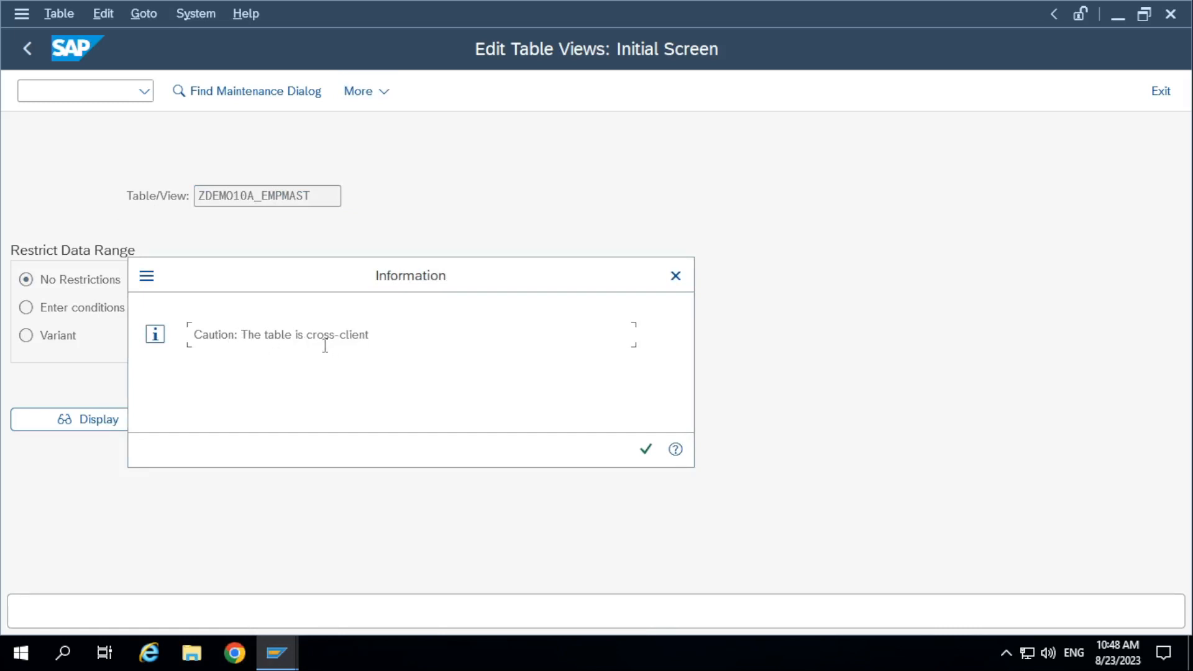
{"action": "left_click_drag", "start_coordinate": [333, 287], "coordinate": [333, 259]}
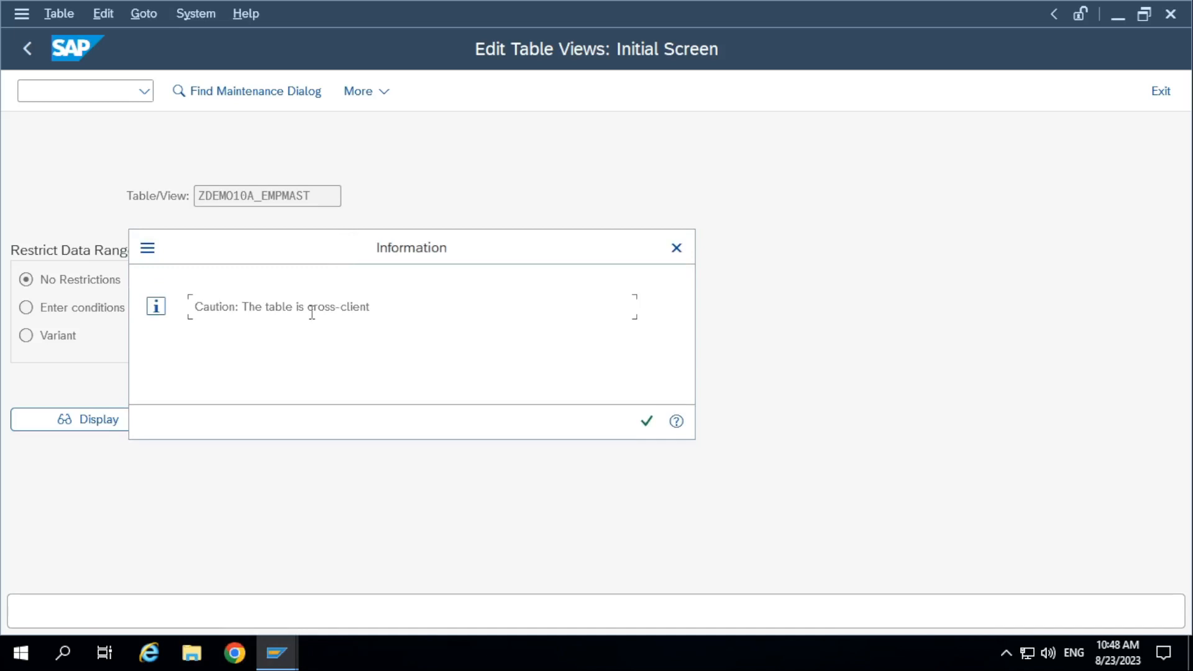
{"action": "left_click", "coordinate": [647, 420]}
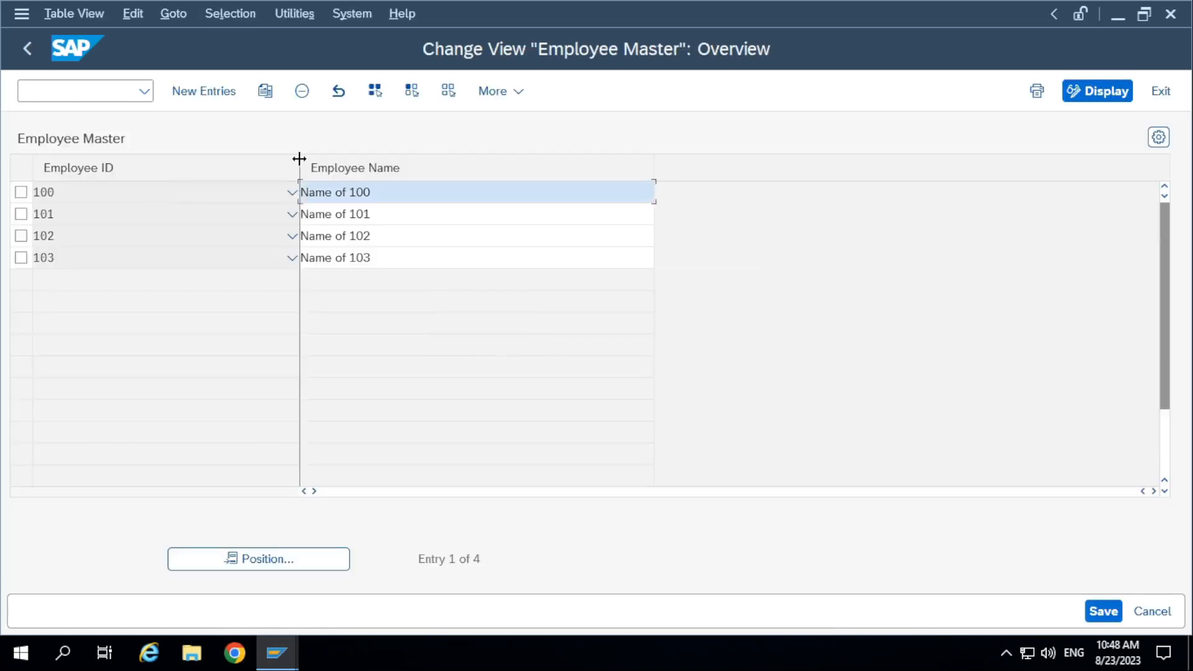
Narrow the Employee ID column and examine which cells of the existing Employee Master entries can be edited.
{"action": "left_click_drag", "start_coordinate": [298, 160], "coordinate": [178, 150]}
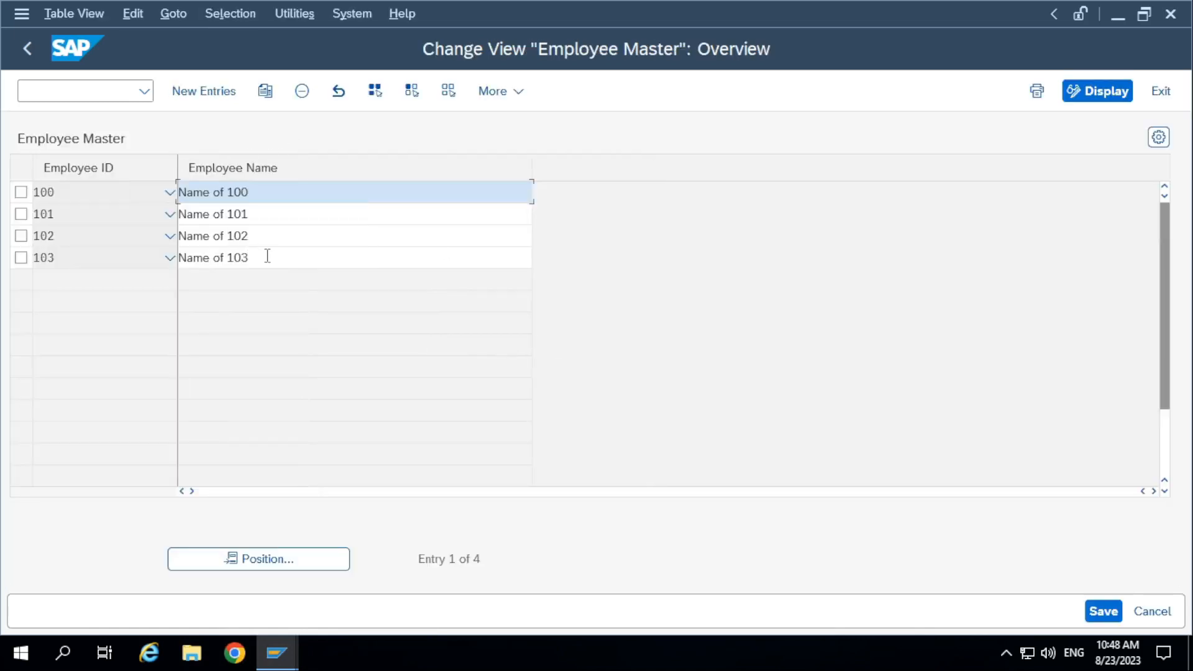
{"action": "left_click", "coordinate": [269, 257]}
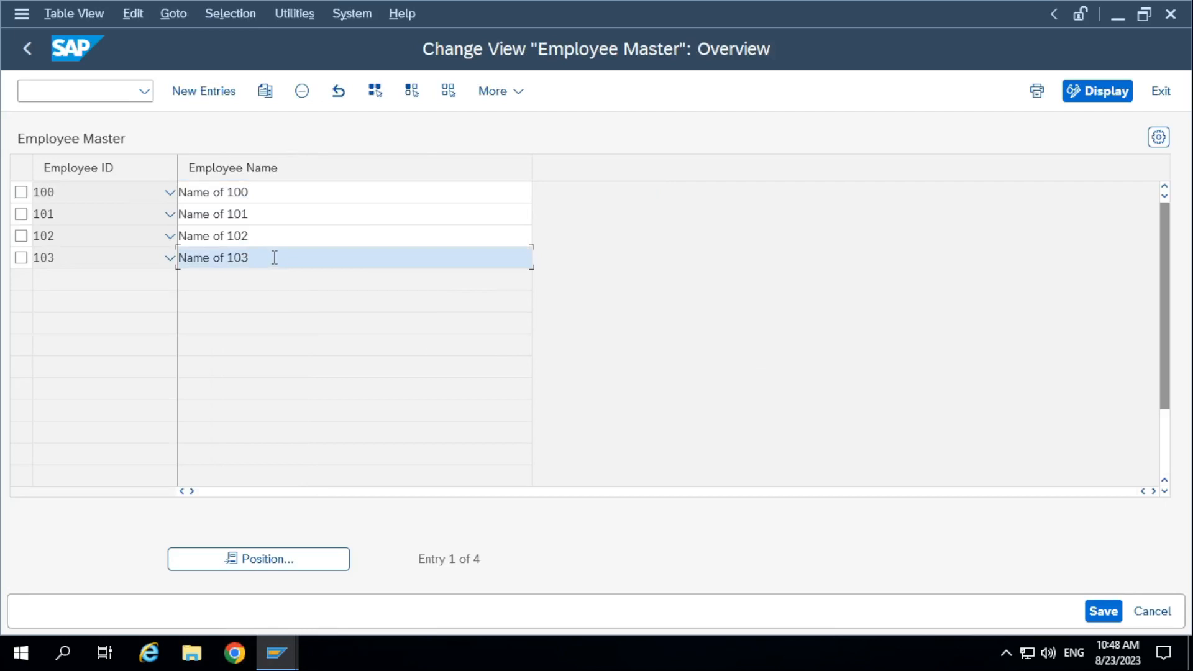
{"action": "left_click", "coordinate": [274, 235]}
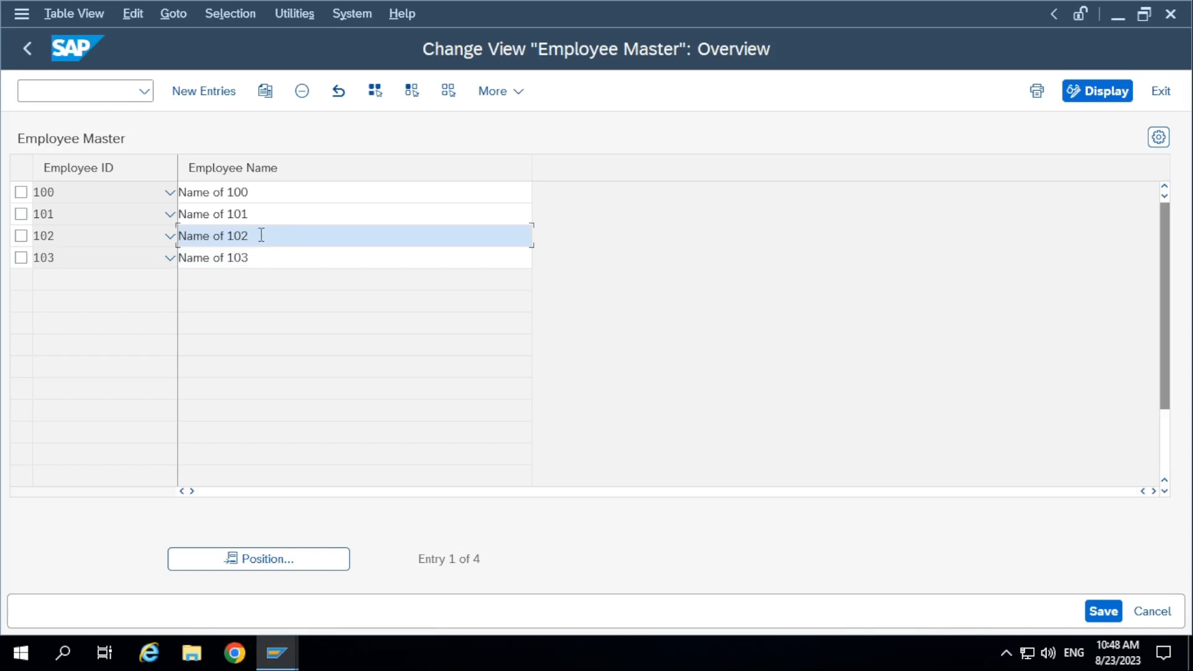
{"action": "left_click_drag", "start_coordinate": [261, 235], "coordinate": [165, 225]}
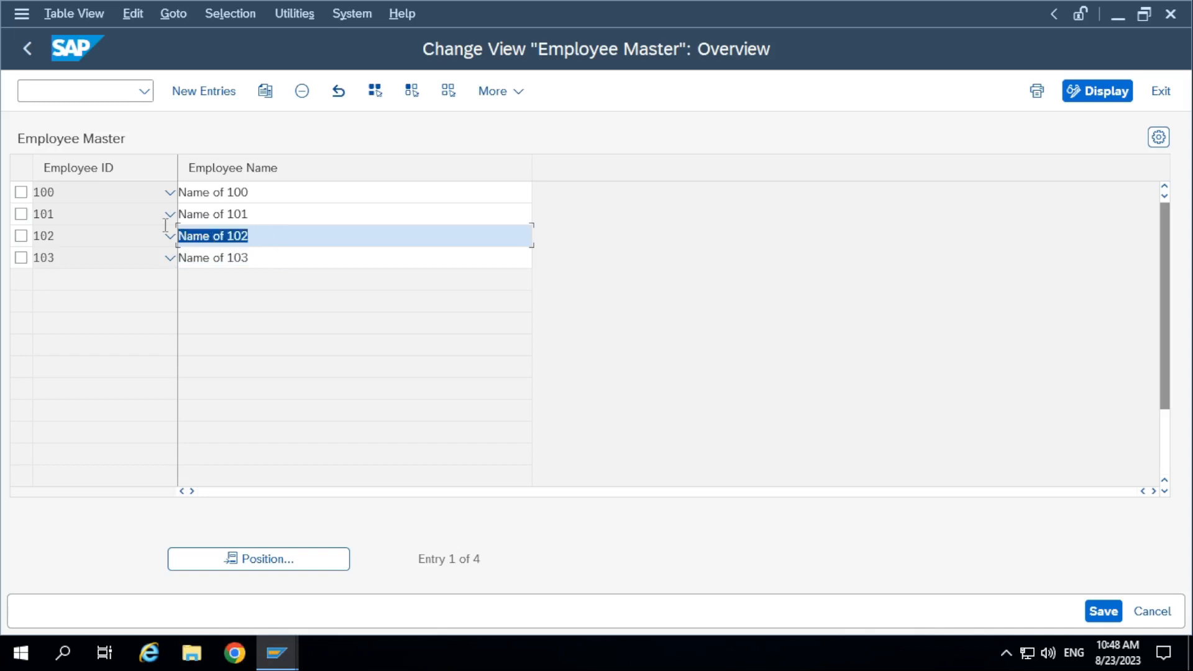
{"action": "left_click", "coordinate": [269, 232]}
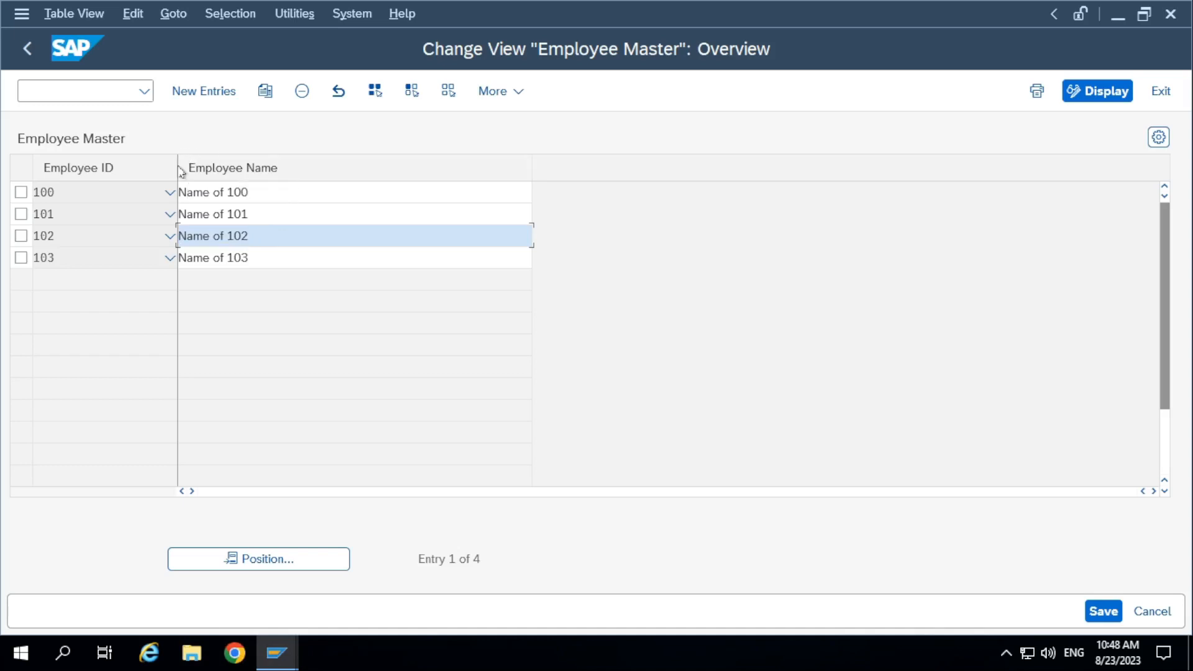
{"action": "left_click_drag", "start_coordinate": [176, 167], "coordinate": [142, 167]}
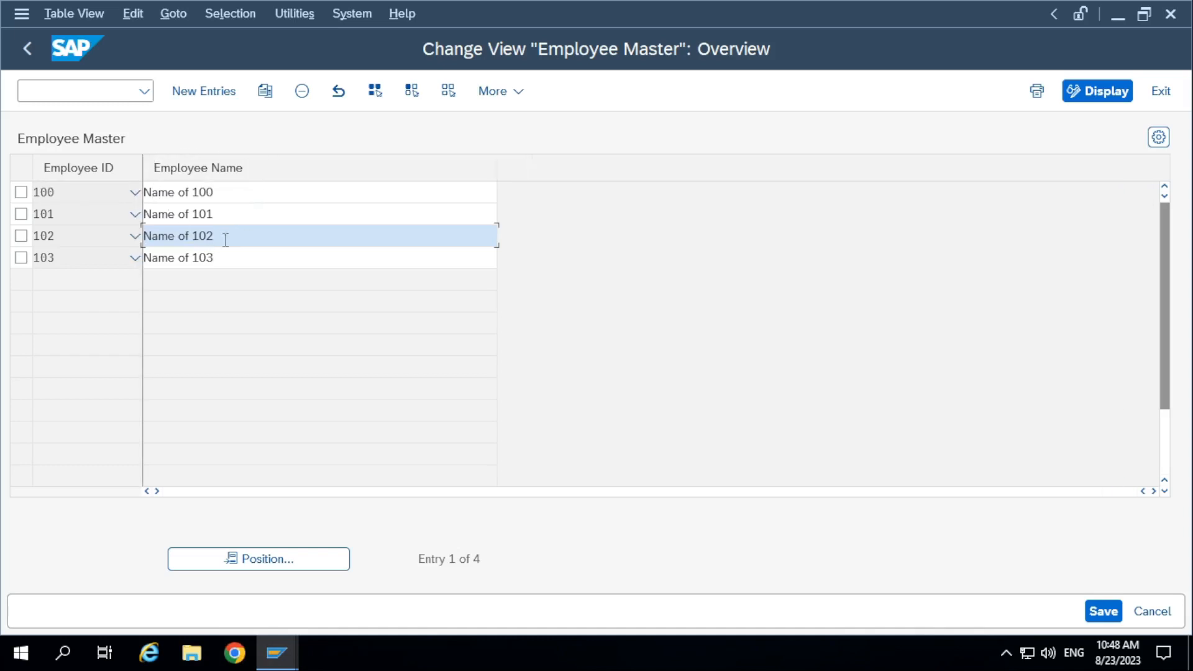
{"action": "left_click", "coordinate": [247, 198]}
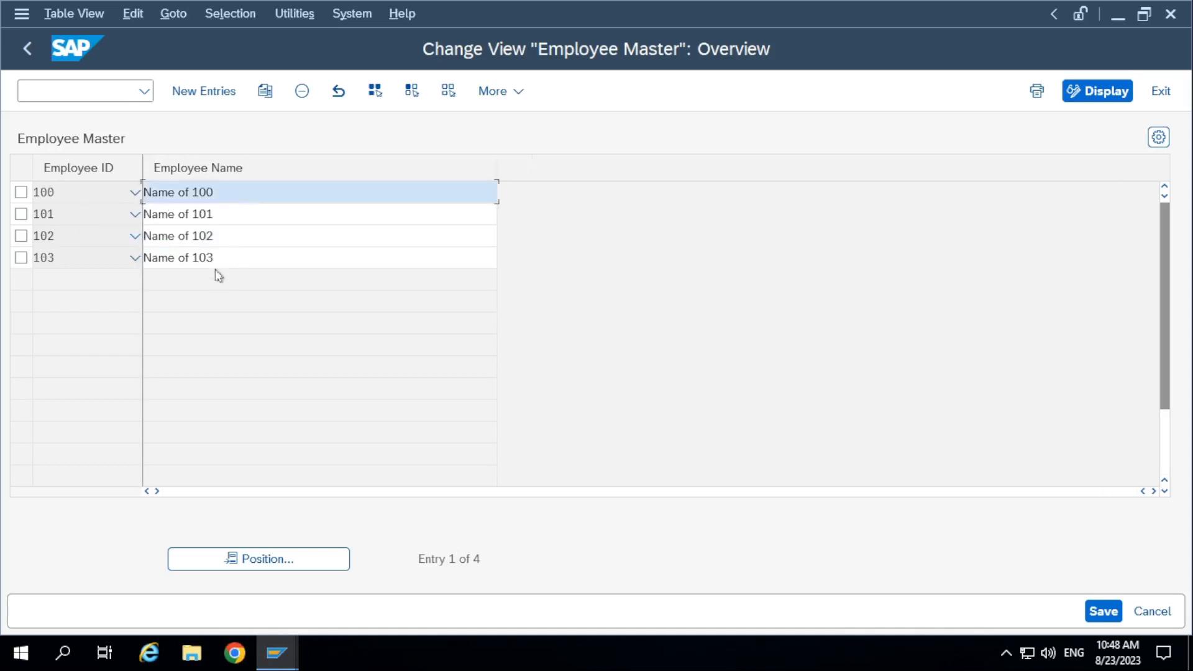
{"action": "left_click", "coordinate": [253, 259]}
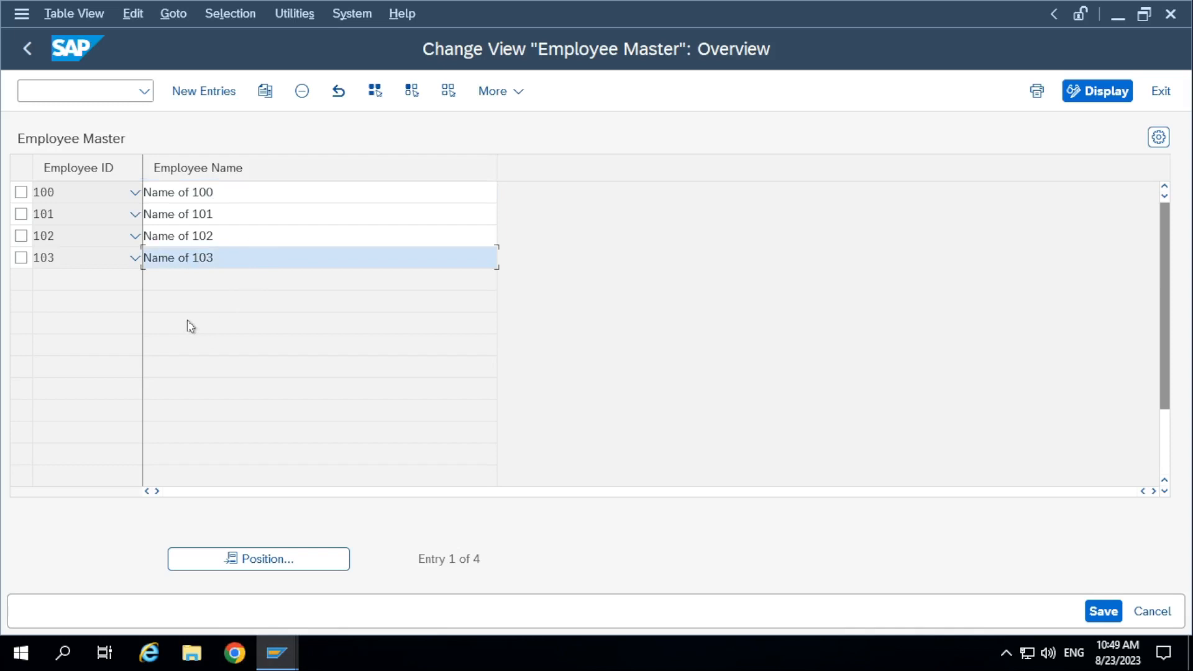
Start a new Employee Master entry and try to pick an Employee ID from the value list in the first row.
{"action": "left_click", "coordinate": [207, 93]}
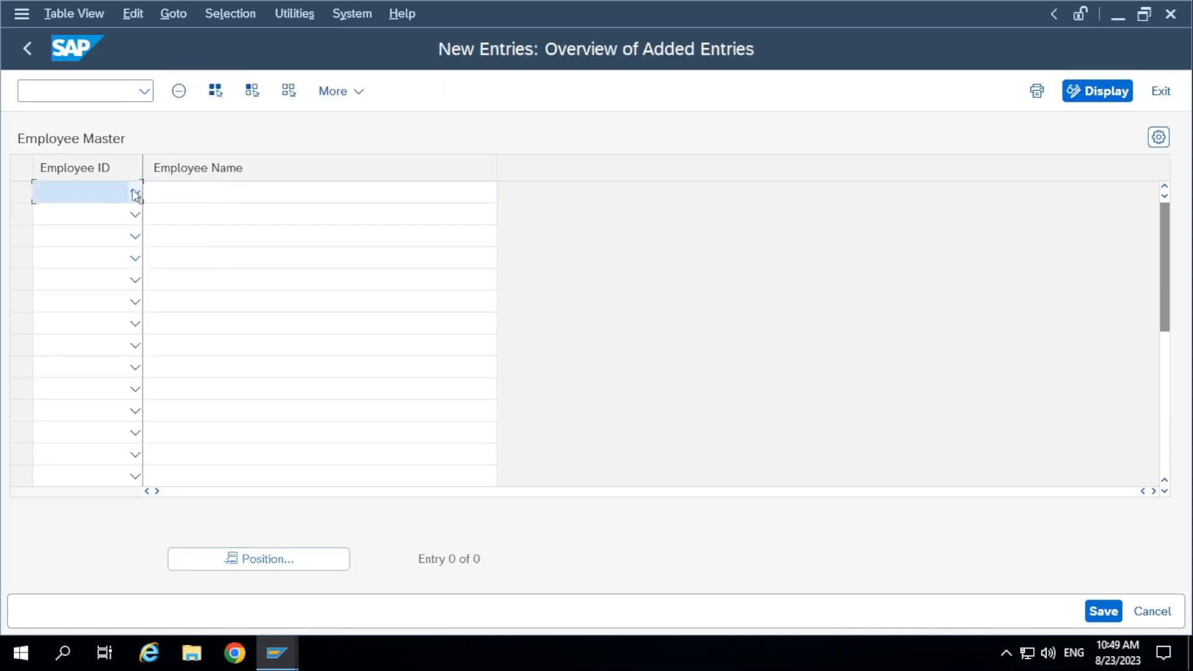
{"action": "left_click", "coordinate": [73, 197]}
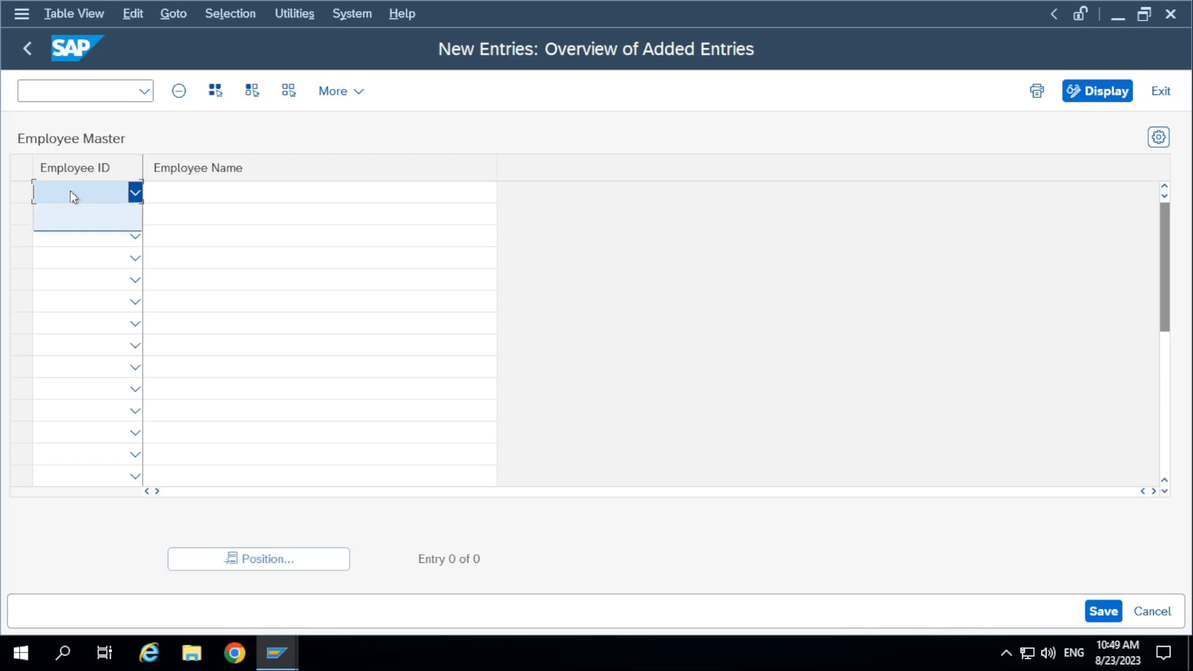
{"action": "left_click", "coordinate": [102, 259]}
{"action": "left_click", "coordinate": [62, 190]}
{"action": "left_click", "coordinate": [63, 190]}
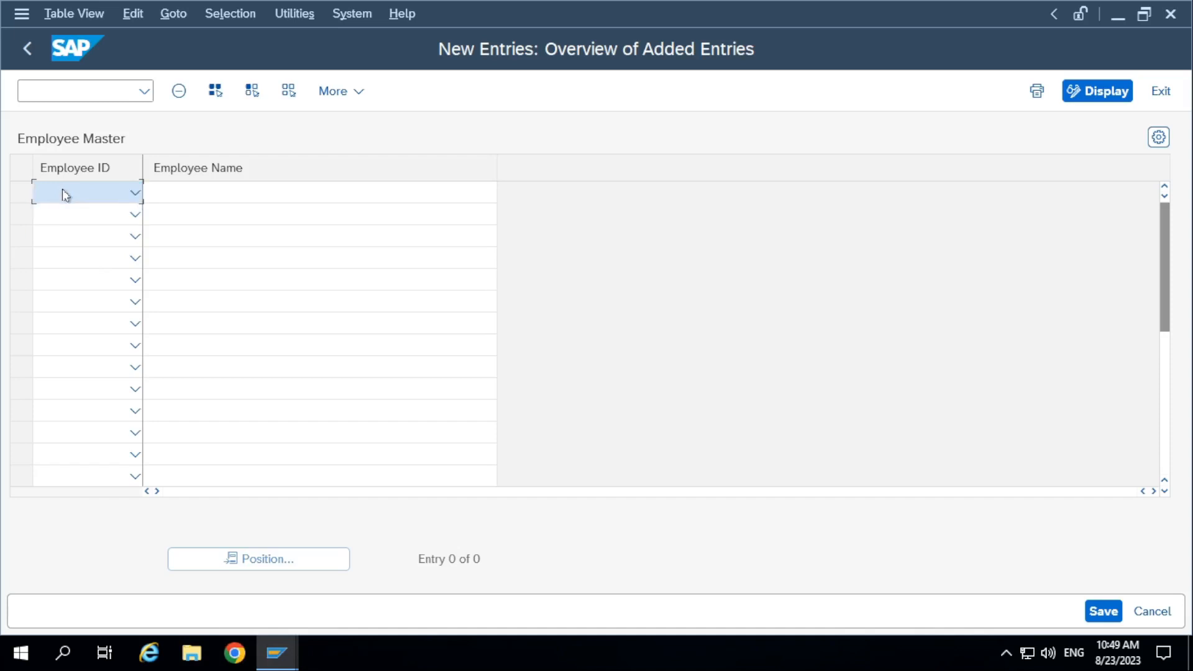
{"action": "left_click", "coordinate": [132, 194]}
{"action": "left_click", "coordinate": [101, 208]}
{"action": "left_click", "coordinate": [86, 187]}
{"action": "left_click", "coordinate": [88, 189]}
{"action": "left_click", "coordinate": [129, 196]}
{"action": "left_click", "coordinate": [128, 196]}
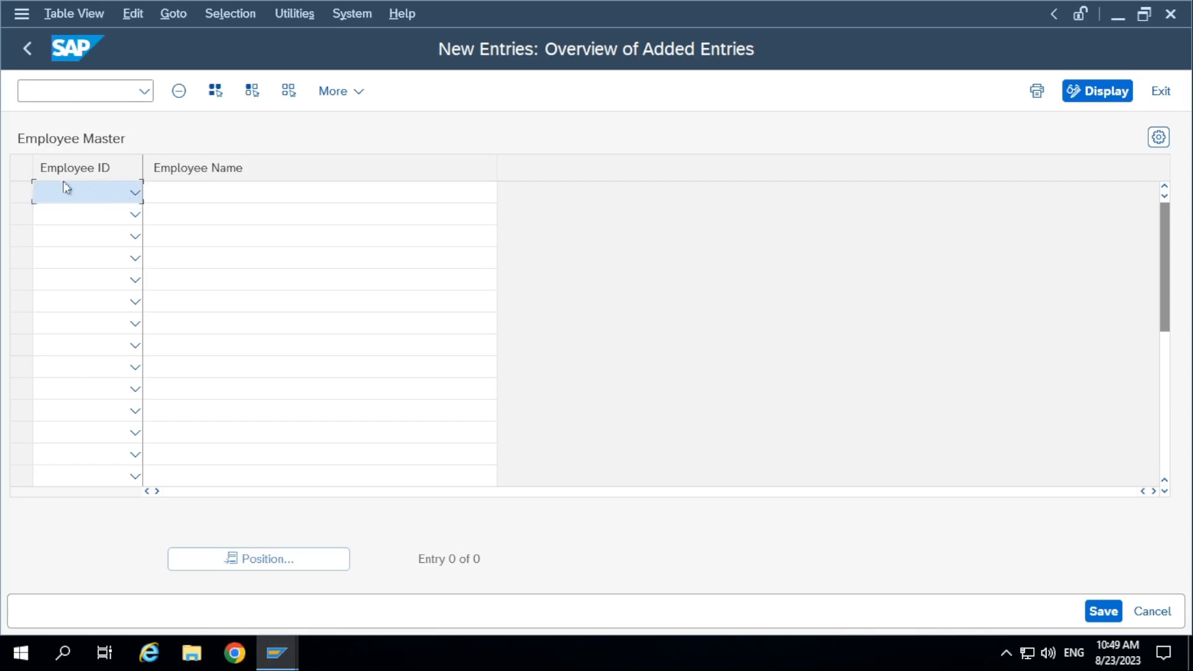
Enter "Name of the 105" as the new entry's Employee Name, try again to pick its Employee ID, and return to the overview.
{"action": "left_click", "coordinate": [199, 192]}
{"action": "type", "text": "Name of the 105"}
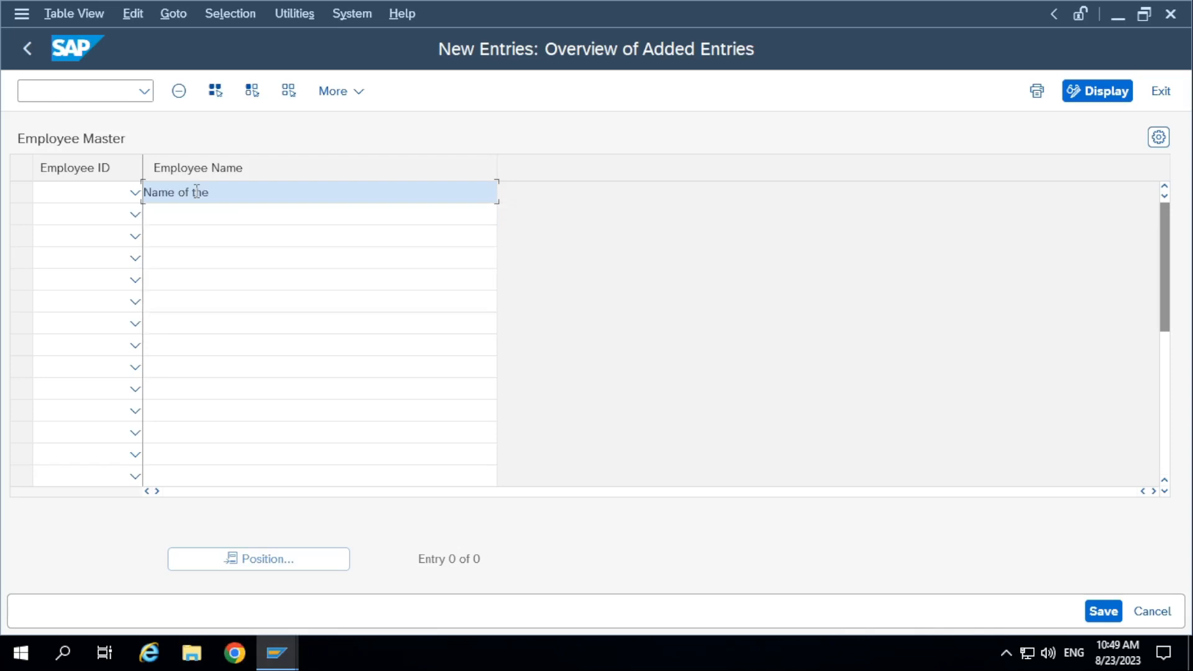
{"action": "left_click", "coordinate": [126, 195]}
{"action": "left_click", "coordinate": [118, 207]}
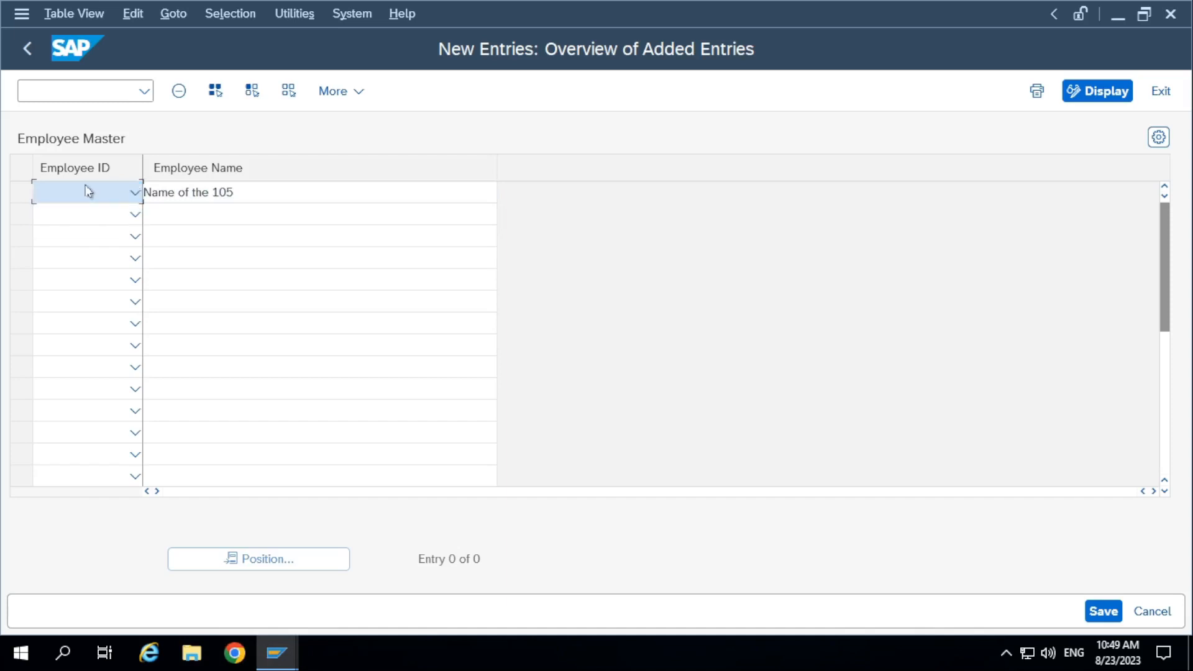
{"action": "left_click_drag", "start_coordinate": [88, 192], "coordinate": [98, 213]}
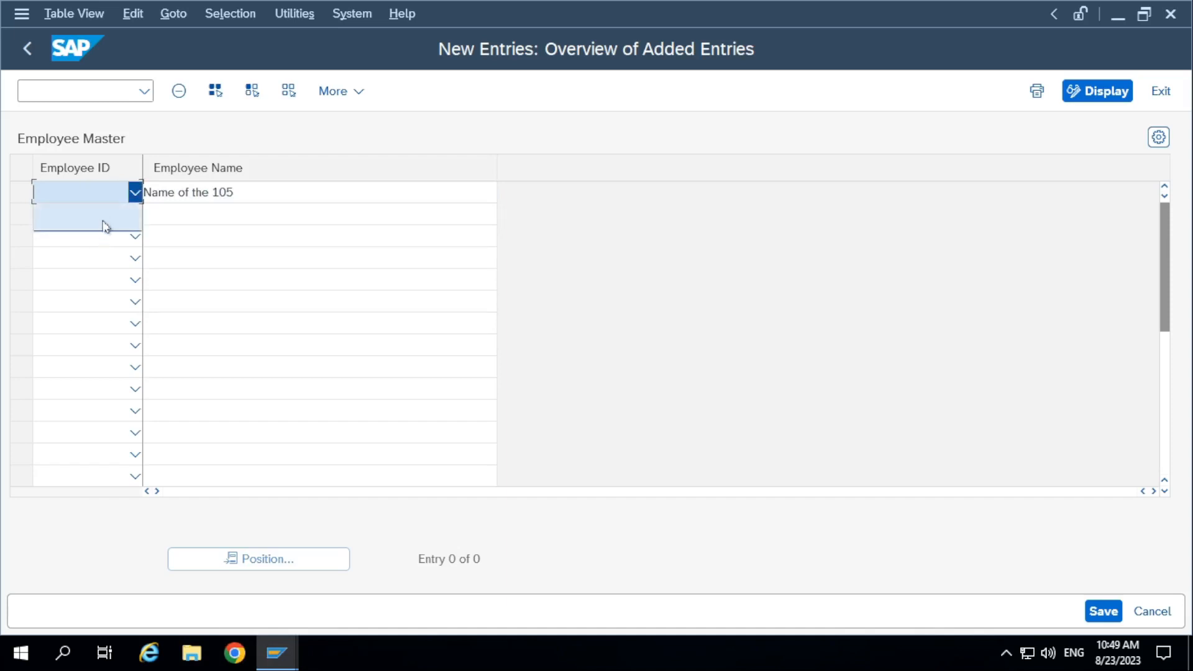
{"action": "left_click", "coordinate": [102, 217]}
{"action": "left_click", "coordinate": [102, 200]}
{"action": "left_click", "coordinate": [102, 220]}
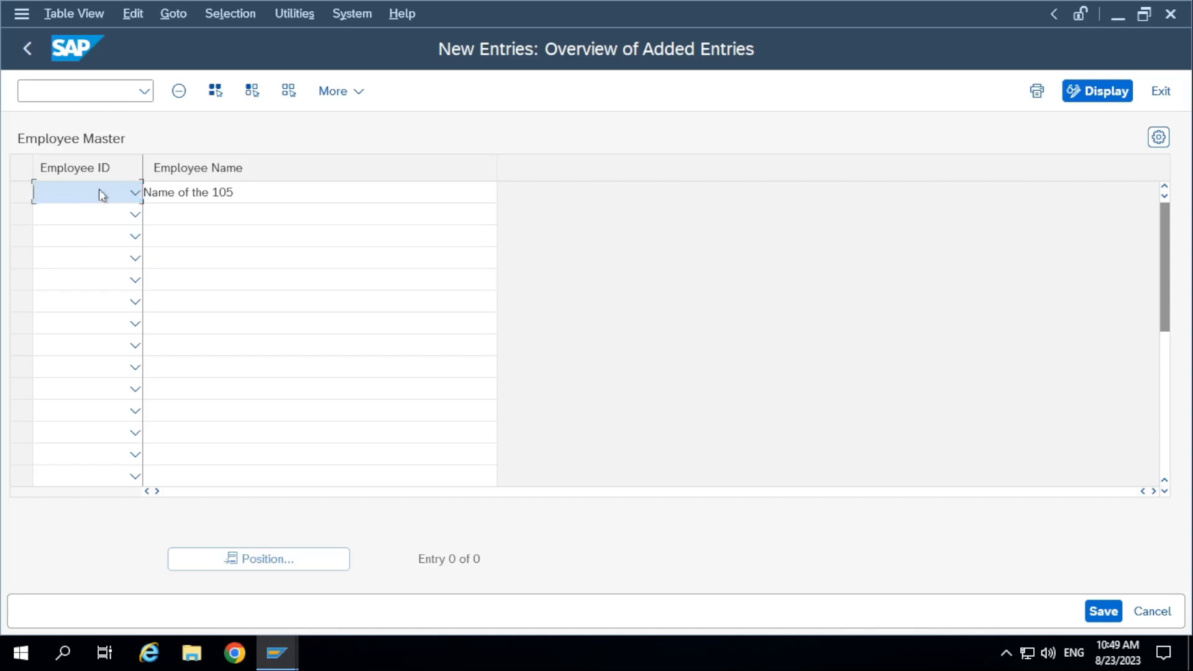
{"action": "left_click", "coordinate": [98, 189]}
{"action": "left_click", "coordinate": [97, 217]}
{"action": "left_click", "coordinate": [97, 195]}
{"action": "left_click", "coordinate": [91, 227]}
{"action": "left_click", "coordinate": [93, 196]}
{"action": "left_click", "coordinate": [87, 89]}
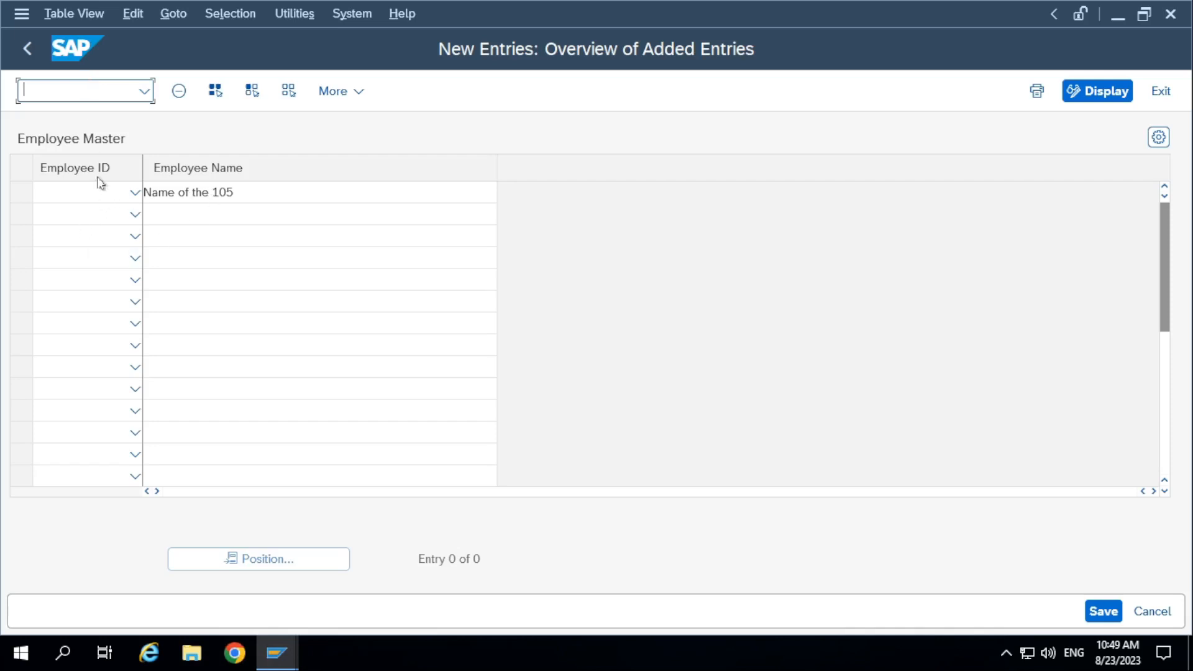
{"action": "left_click", "coordinate": [86, 193]}
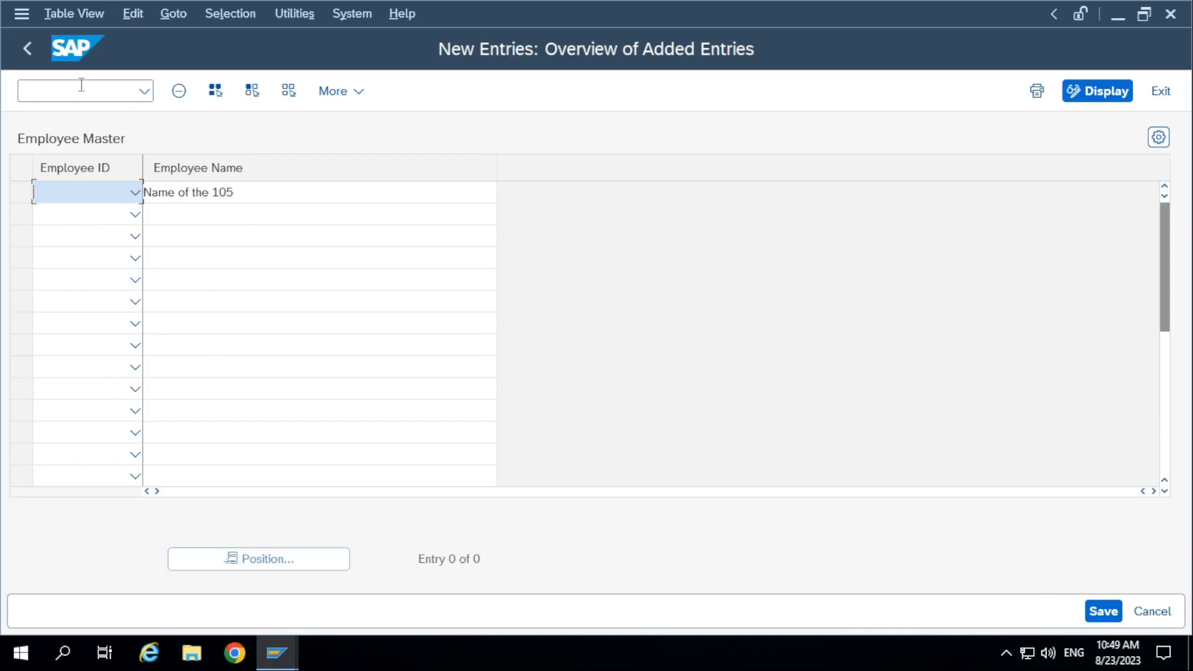
{"action": "left_click", "coordinate": [28, 51]}
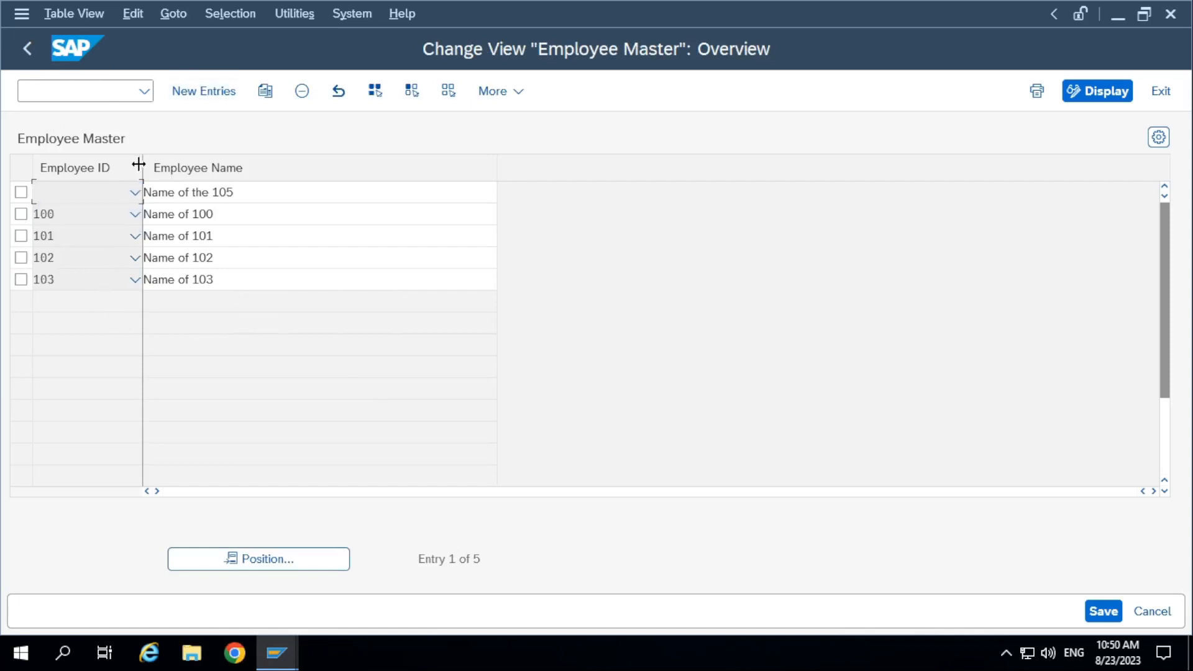
Start another new entry to check the Employee ID value list, and return to the overview without entering data.
{"action": "left_click", "coordinate": [181, 92]}
{"action": "left_click", "coordinate": [134, 198]}
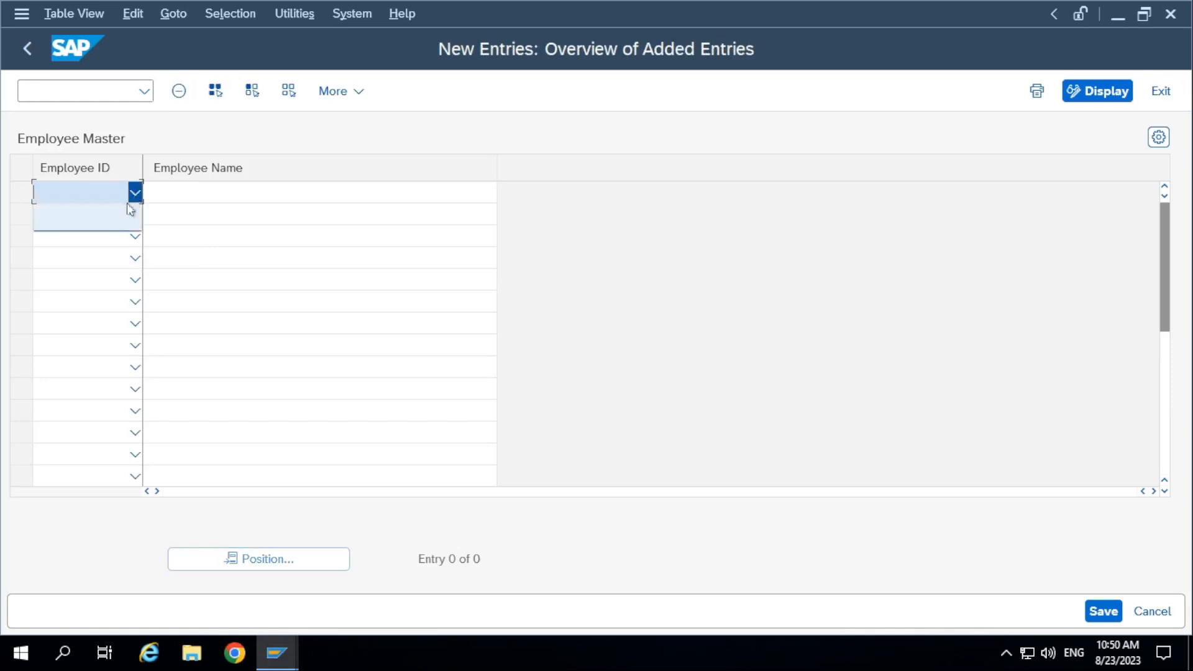
{"action": "left_click", "coordinate": [106, 228]}
{"action": "left_click", "coordinate": [134, 194]}
{"action": "left_click", "coordinate": [22, 54]}
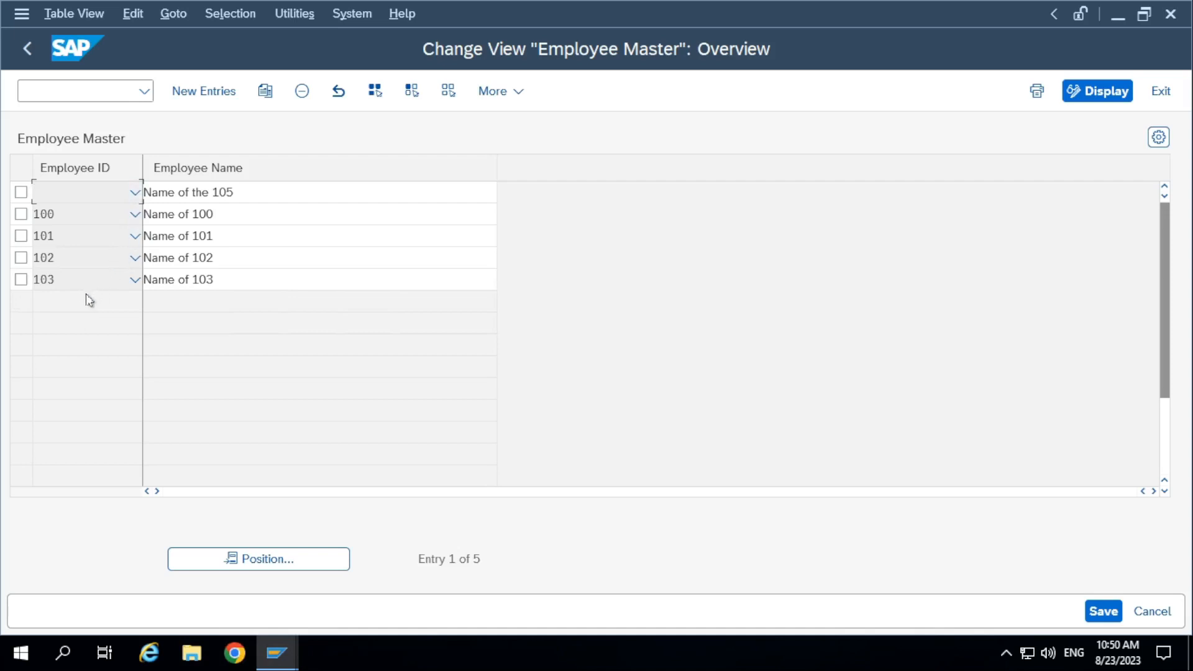
Delete the "Name of the 105" entry with the blank Employee ID and save the table.
{"action": "left_click", "coordinate": [20, 193]}
{"action": "left_click", "coordinate": [302, 93]}
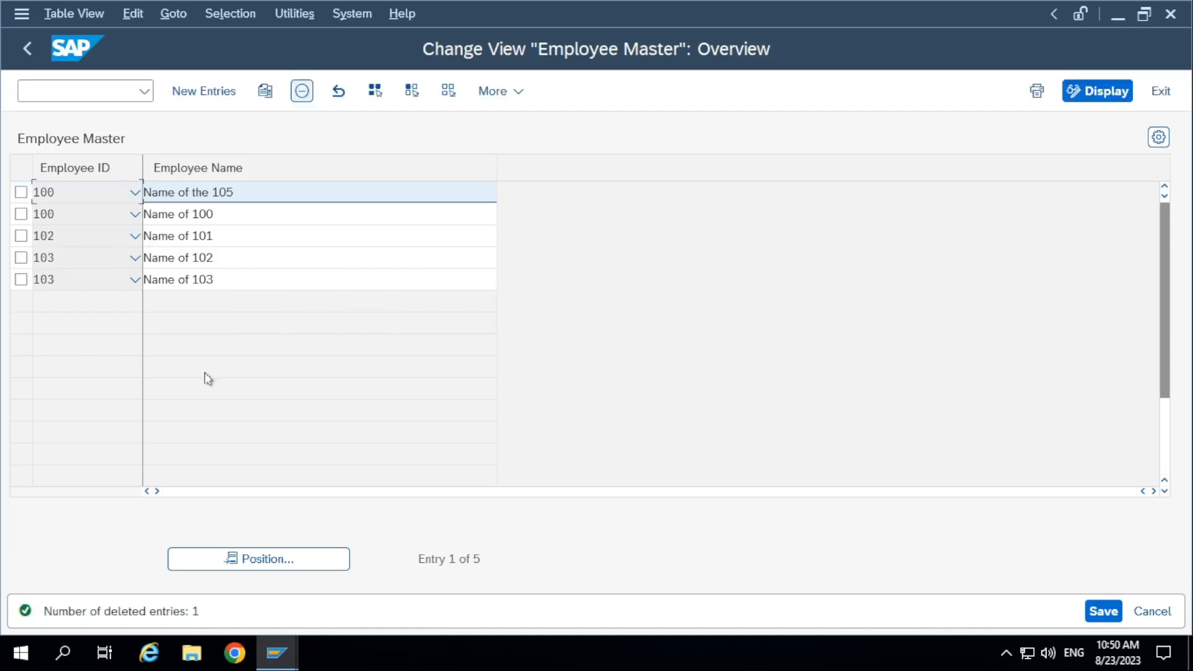
{"action": "left_click", "coordinate": [1103, 611]}
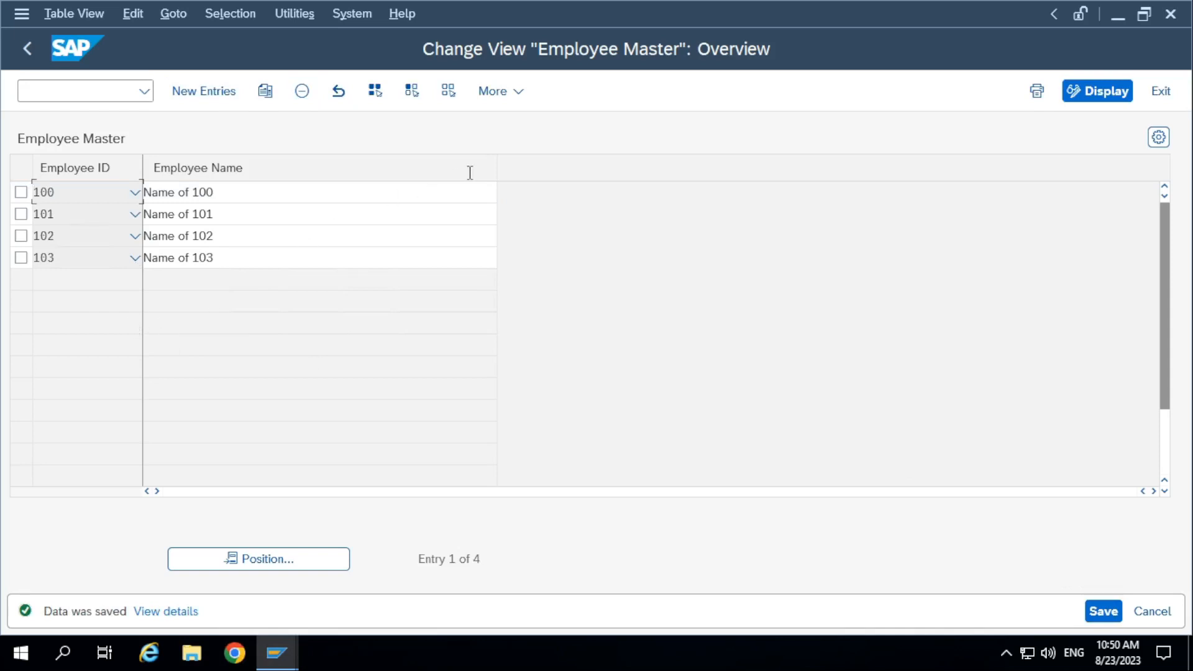
Narrow the Employee Name column, view the empty new-entries list, and go back out of the table maintenance view.
{"action": "left_click_drag", "start_coordinate": [497, 174], "coordinate": [323, 176]}
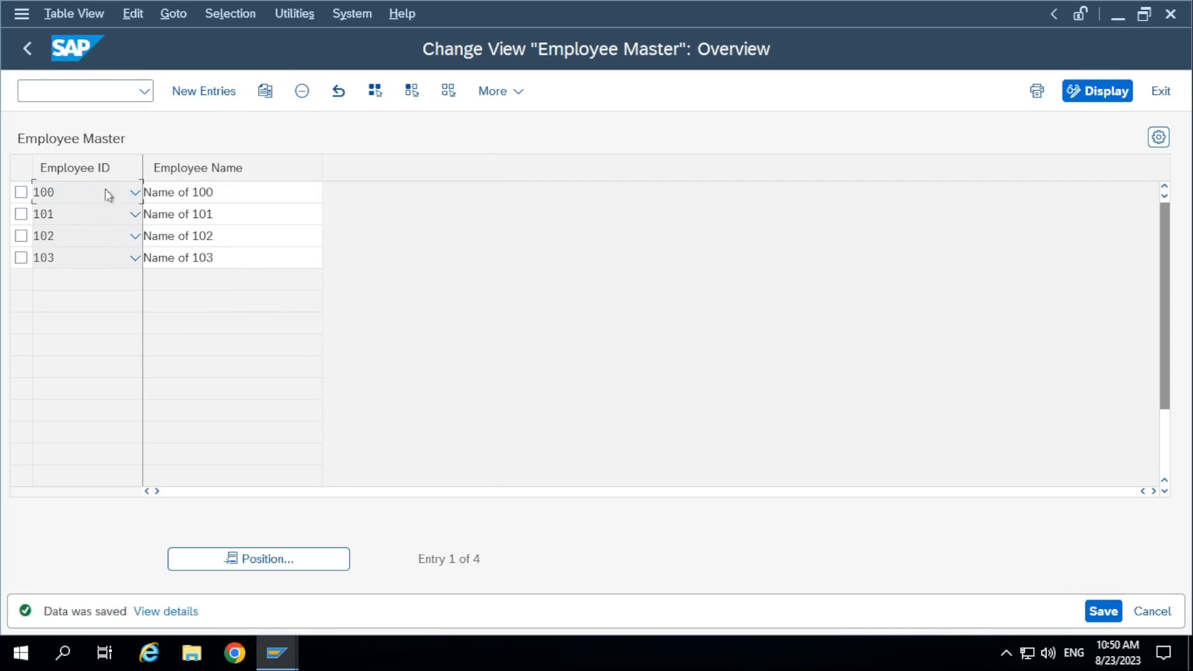
{"action": "left_click", "coordinate": [190, 94]}
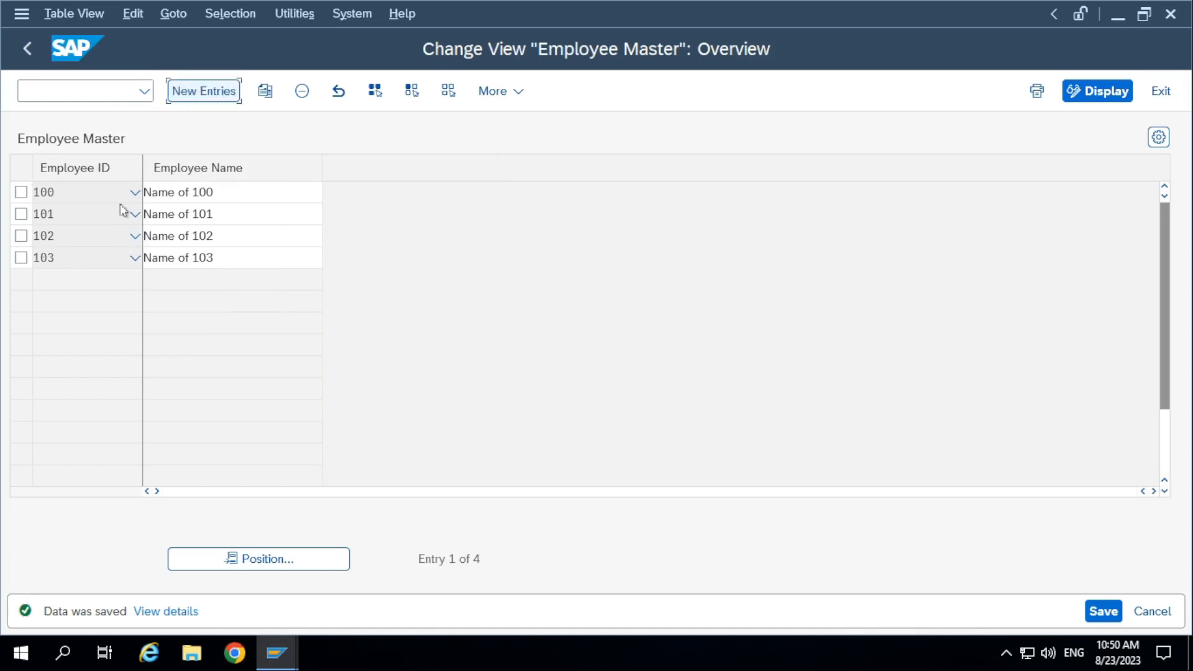
{"action": "left_click", "coordinate": [15, 54]}
{"action": "left_click", "coordinate": [16, 56]}
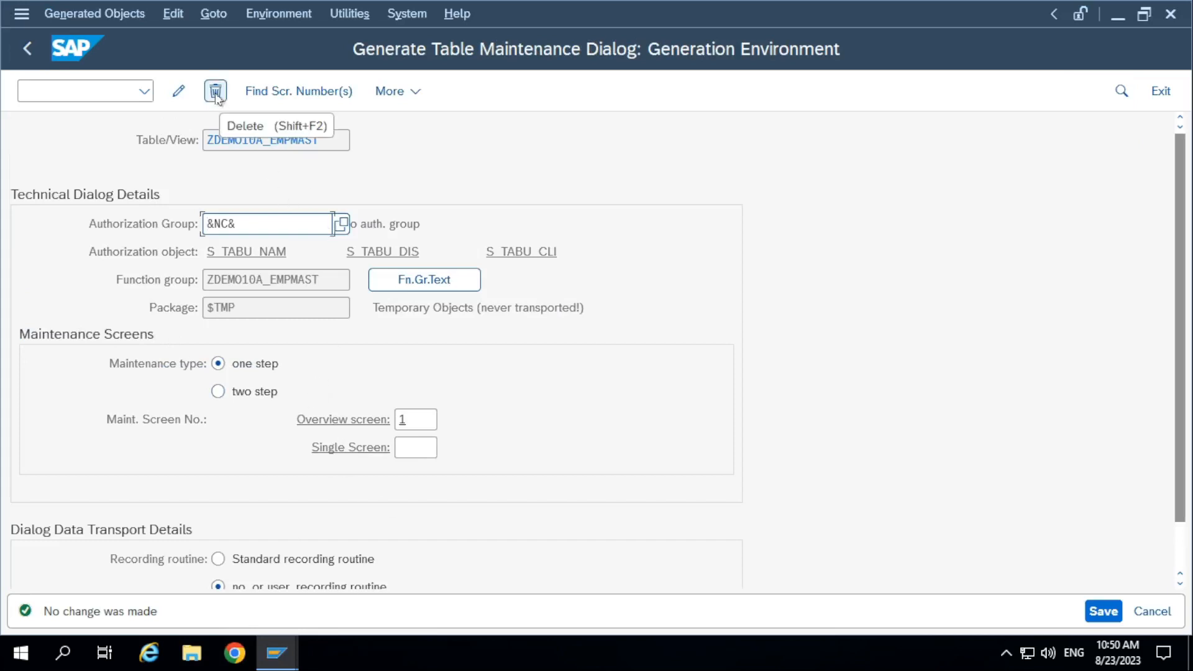
Delete all generated maintenance objects of ZDEMO10A_EMPMAST, including the function group, from the generation environment, and leave it.
{"action": "left_click", "coordinate": [216, 92]}
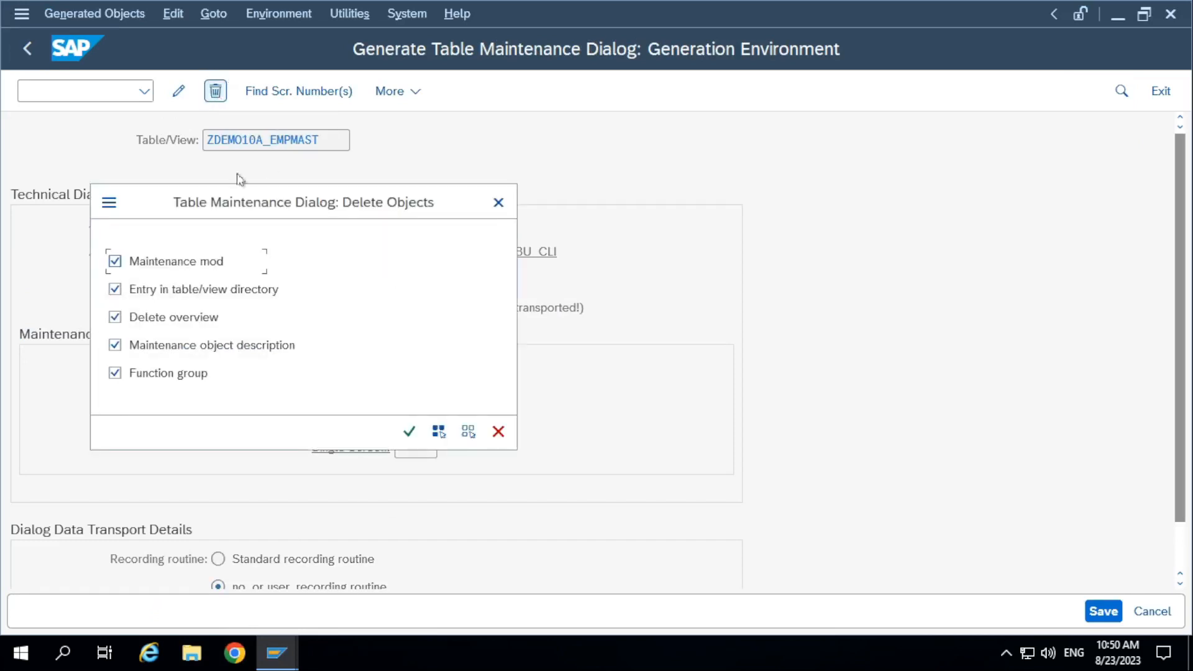
{"action": "left_click", "coordinate": [412, 435]}
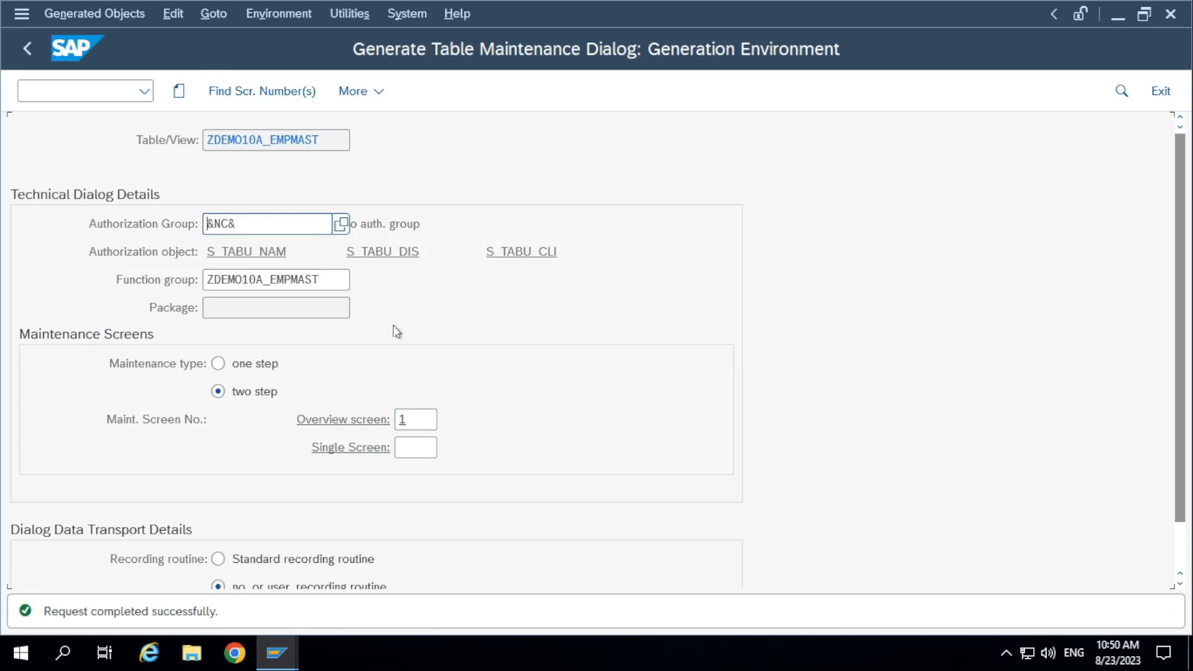
{"action": "key", "text": "F3"}
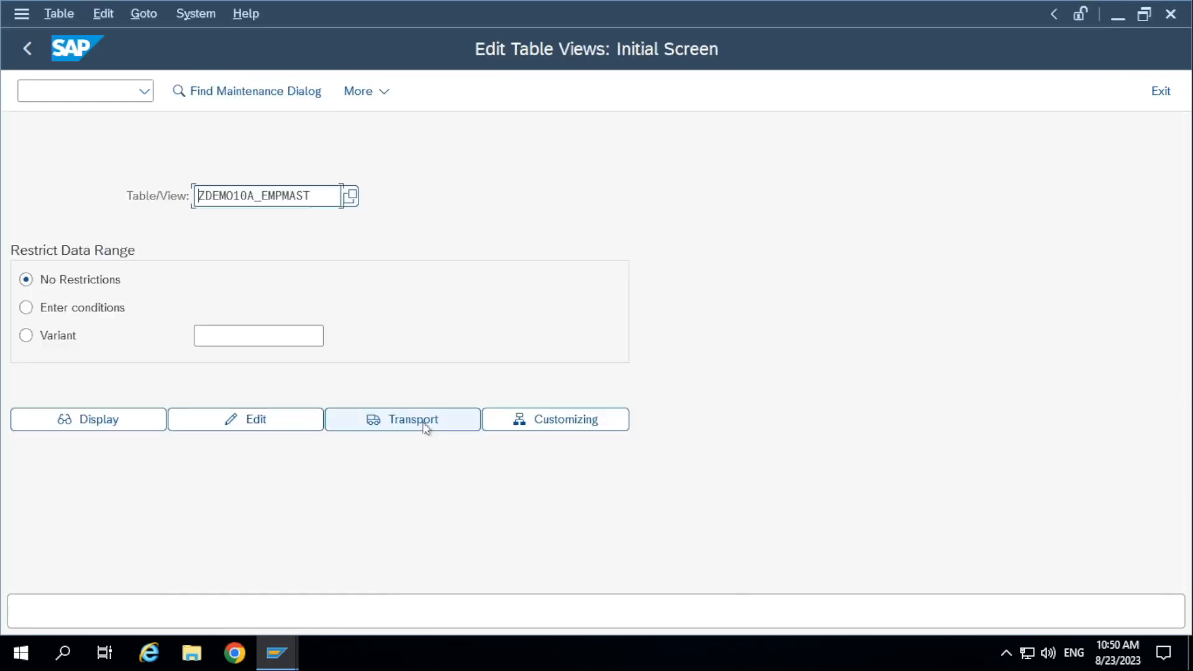
Open transaction SE11 in a new session with the command /ose11.
{"action": "left_click", "coordinate": [107, 91]}
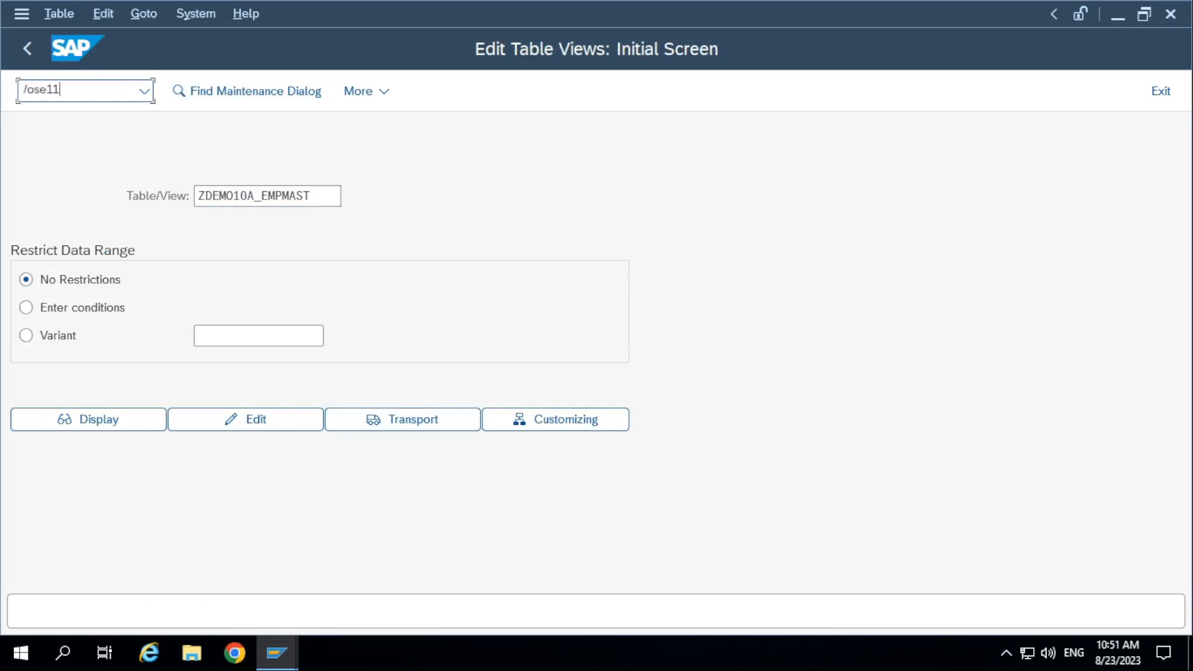
{"action": "key", "text": "Return"}
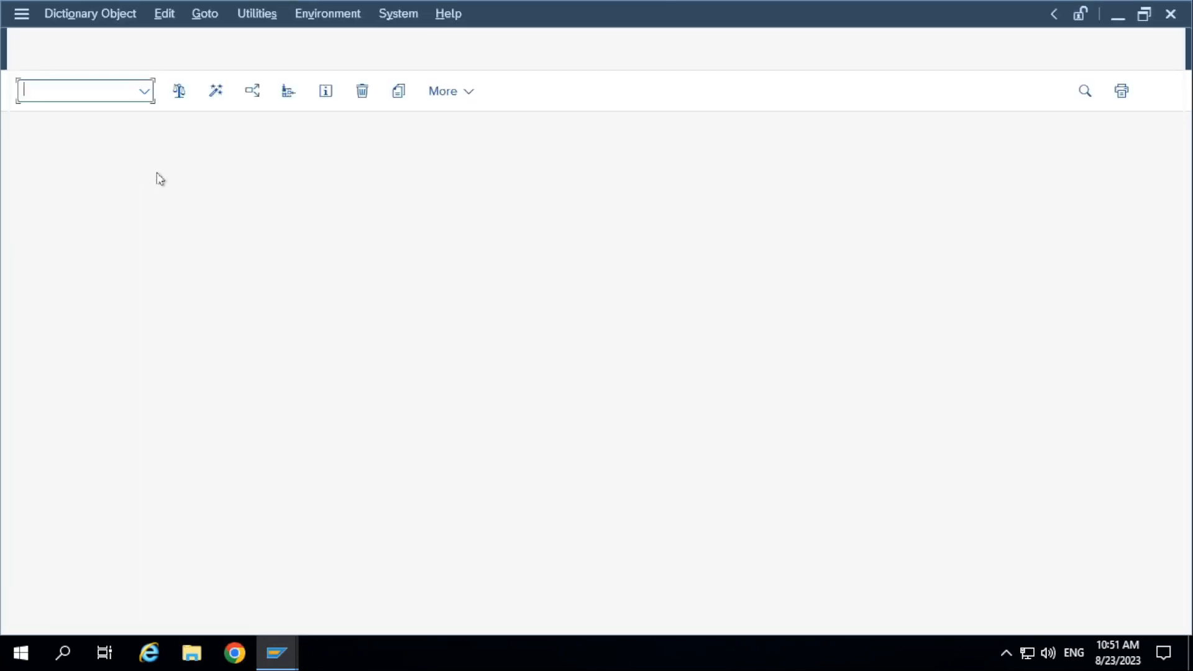
Display table ZDEMO10A_EMPMAST, view the data element of EMPID, and check the foreign key of the EMPID field.
{"action": "left_click", "coordinate": [99, 488]}
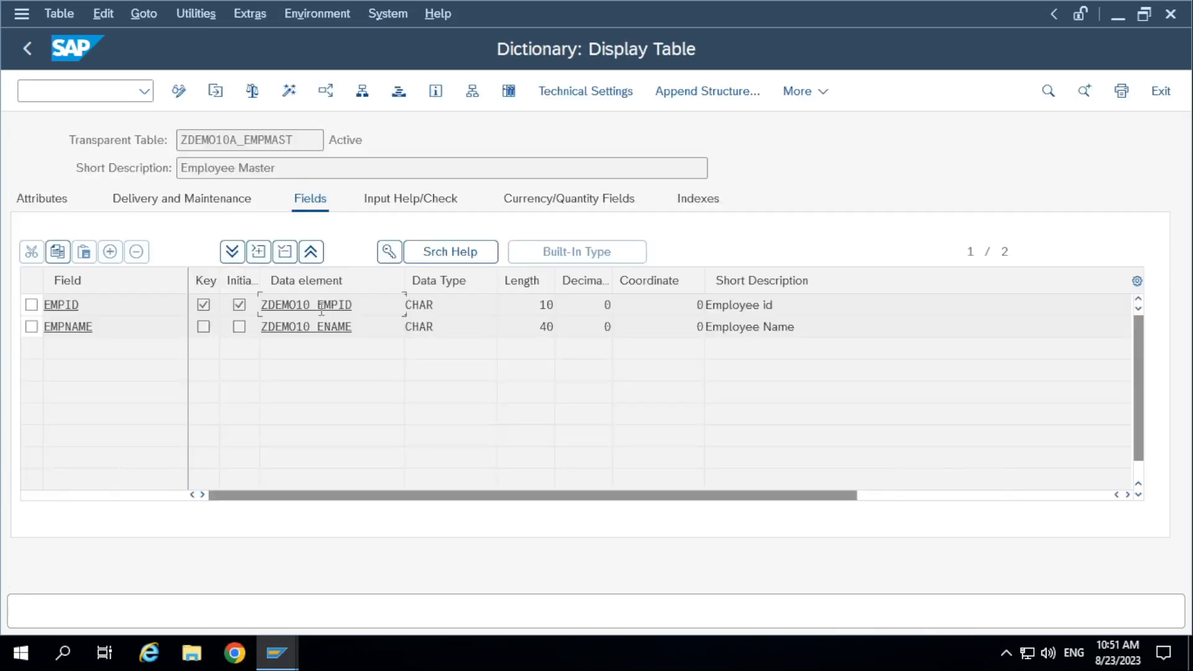
{"action": "double_click", "coordinate": [321, 306]}
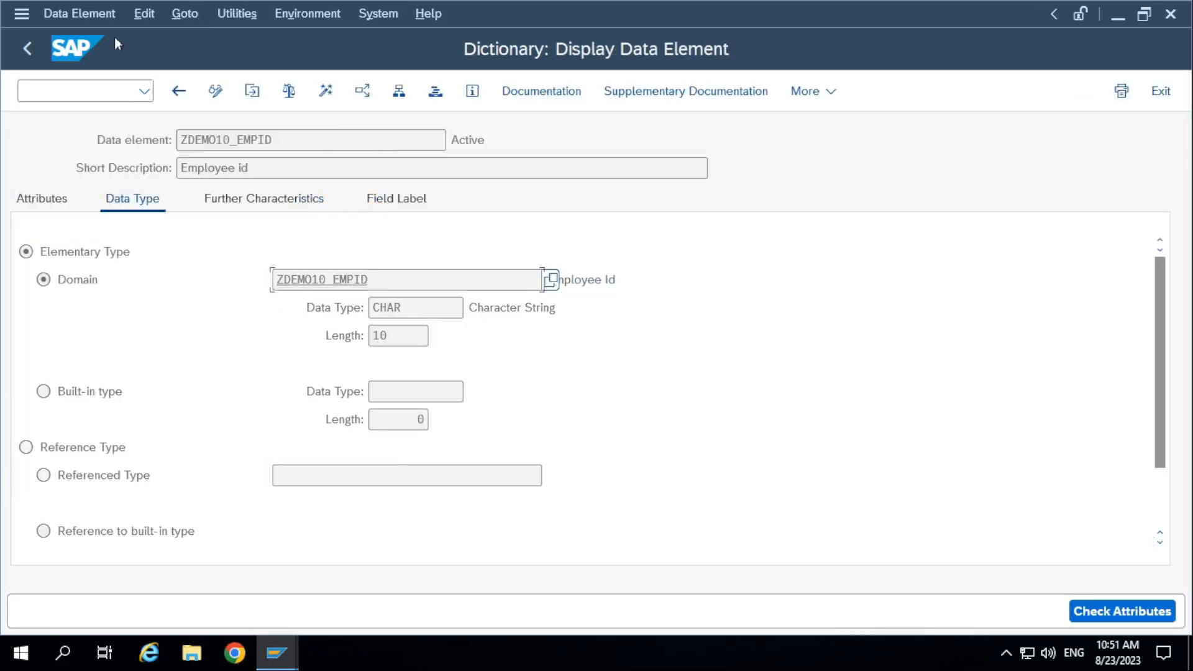
{"action": "left_click", "coordinate": [28, 48]}
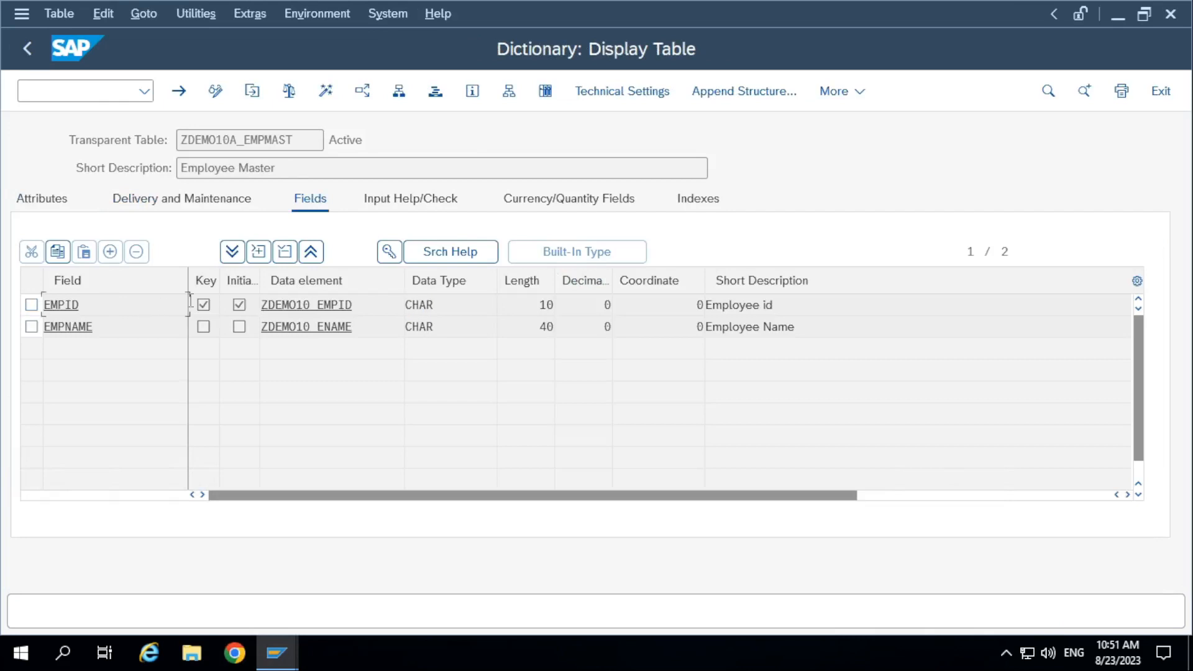
{"action": "left_click", "coordinate": [388, 253]}
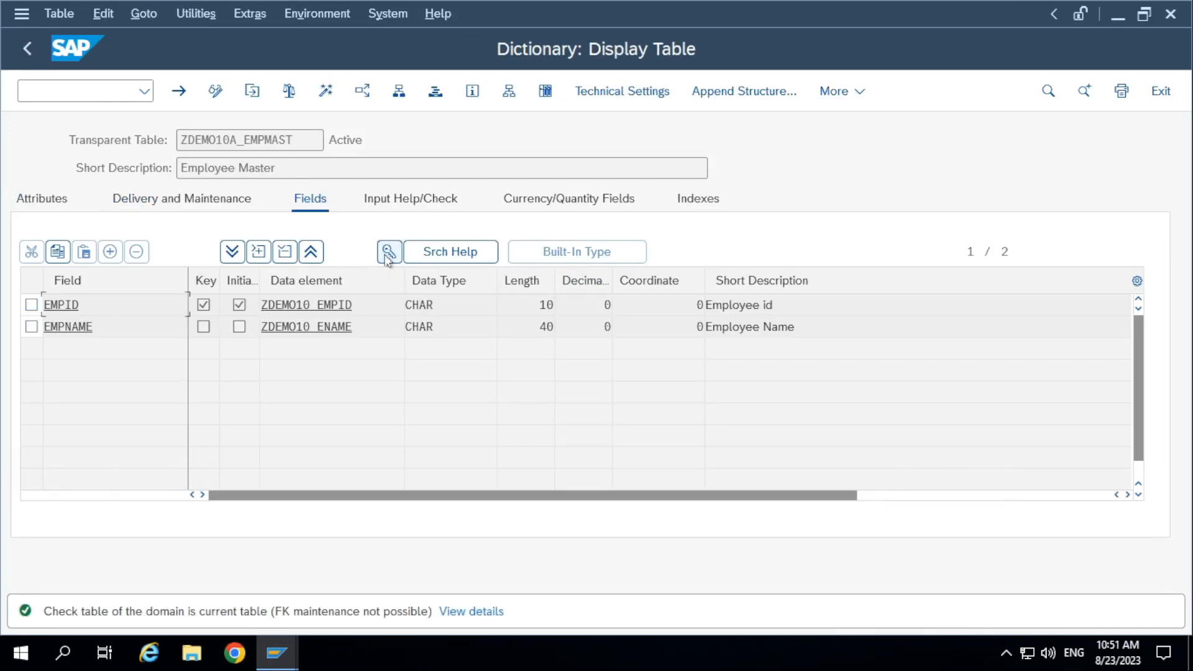
Open domain ZDEMO10_EMPID from the EMPID data element in change mode and clear its value table ZDEMO10A_EMPMAST.
{"action": "double_click", "coordinate": [333, 308]}
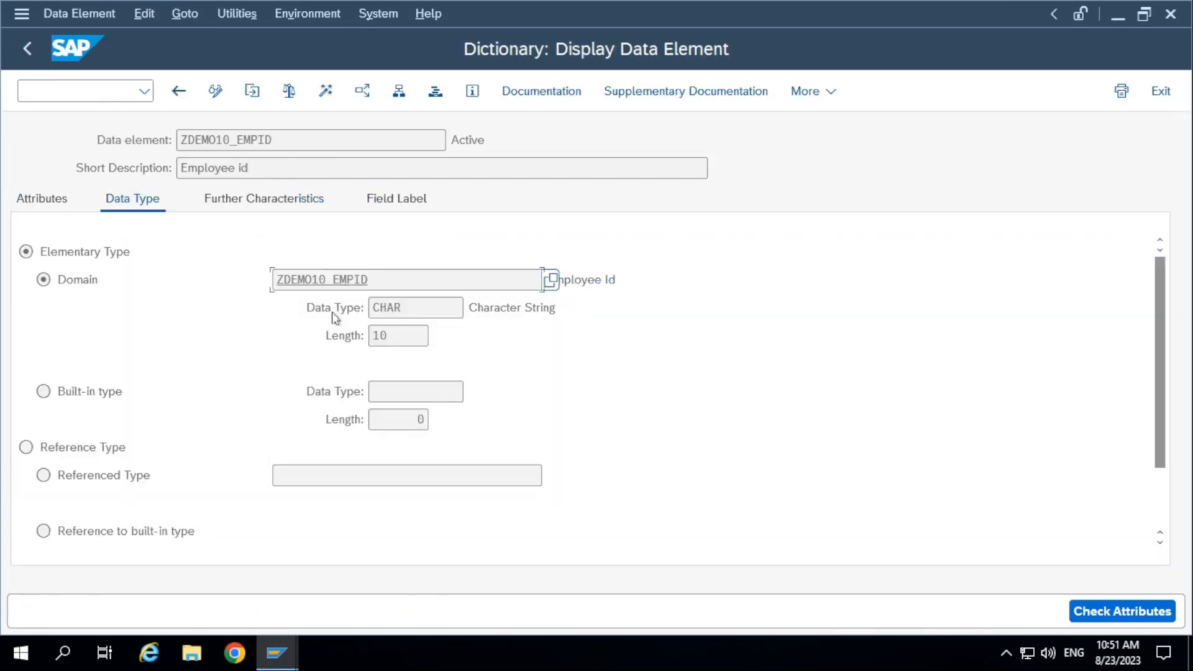
{"action": "double_click", "coordinate": [347, 280]}
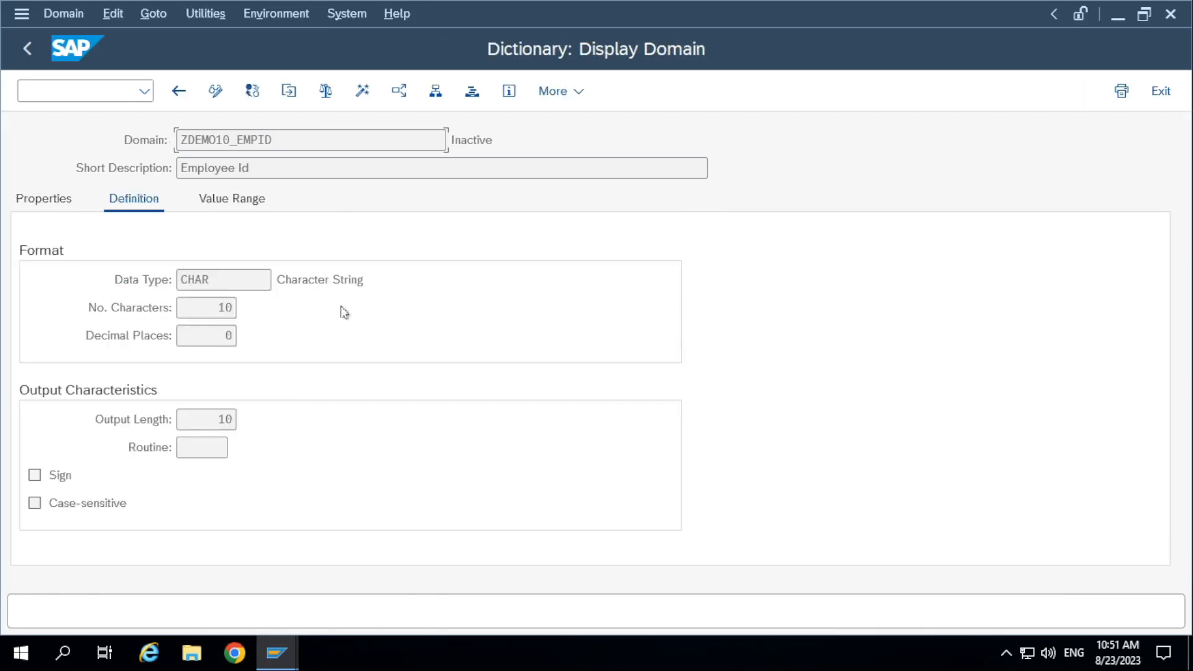
{"action": "left_click", "coordinate": [217, 200]}
{"action": "scroll", "coordinate": [181, 460], "scroll_direction": "down", "scroll_amount": 5}
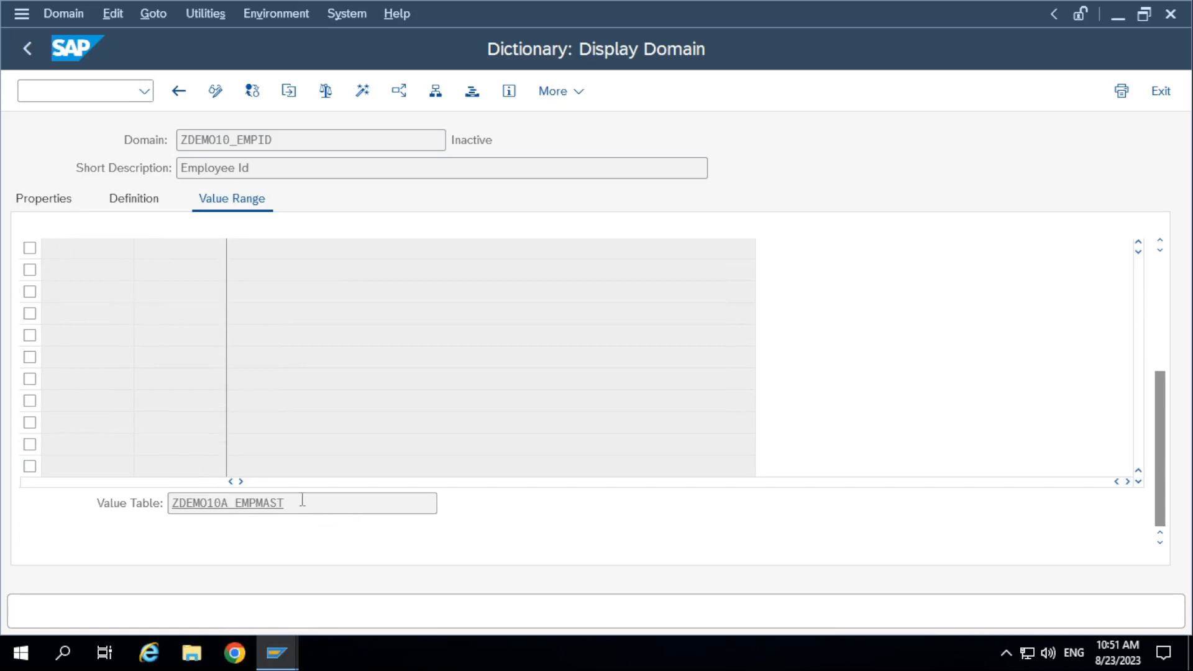
{"action": "left_click_drag", "start_coordinate": [303, 500], "coordinate": [67, 506]}
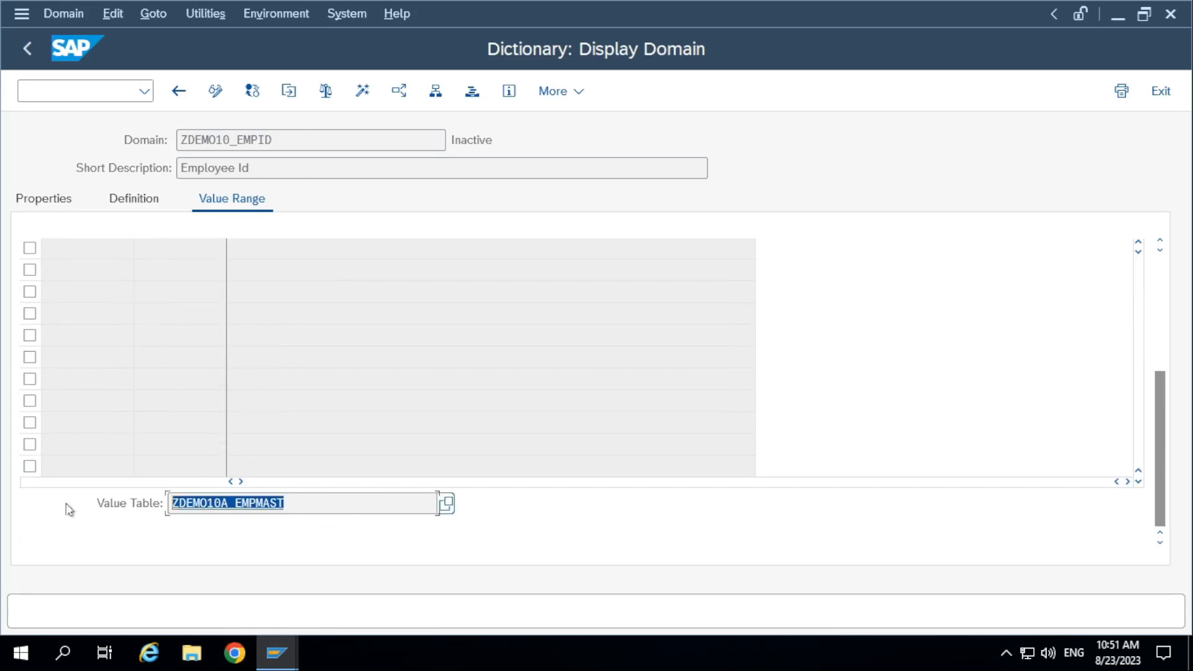
{"action": "left_click", "coordinate": [215, 91]}
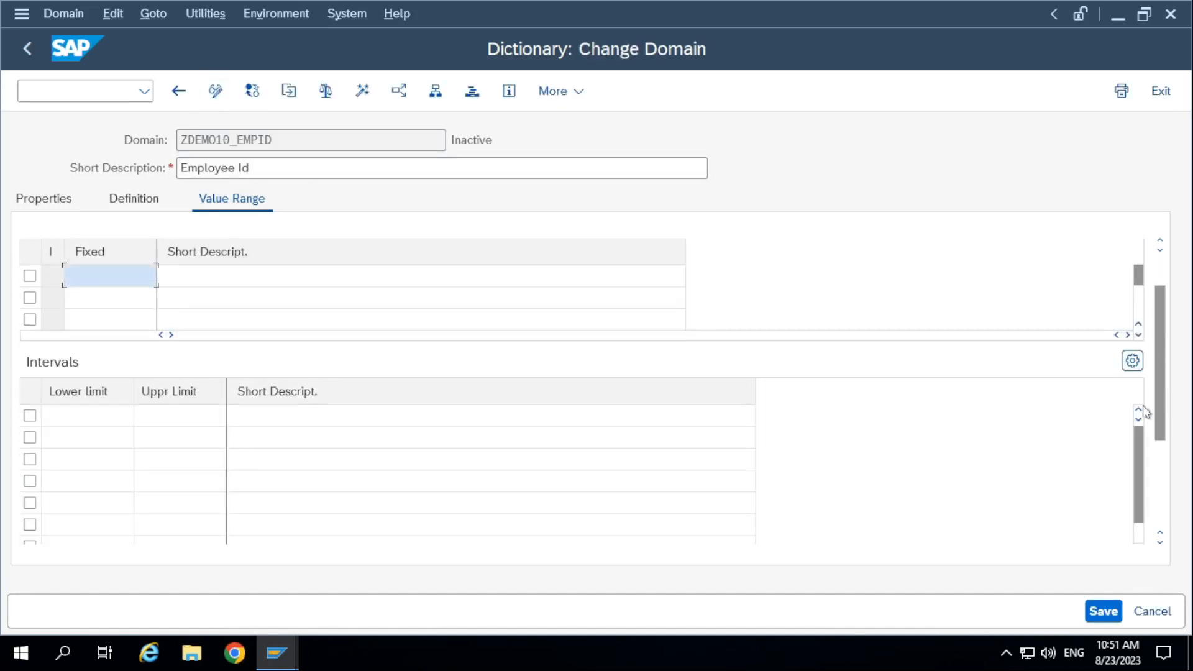
{"action": "left_click", "coordinate": [1162, 510]}
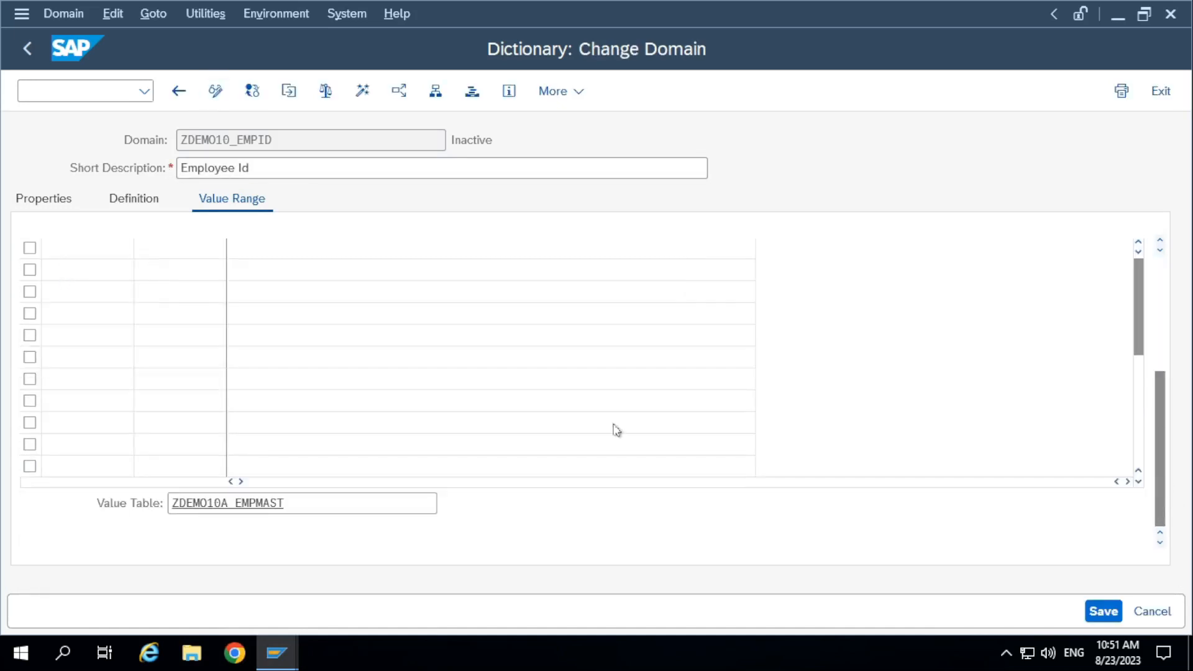
{"action": "left_click_drag", "start_coordinate": [304, 506], "coordinate": [5, 522]}
{"action": "key", "text": "BackSpace"}
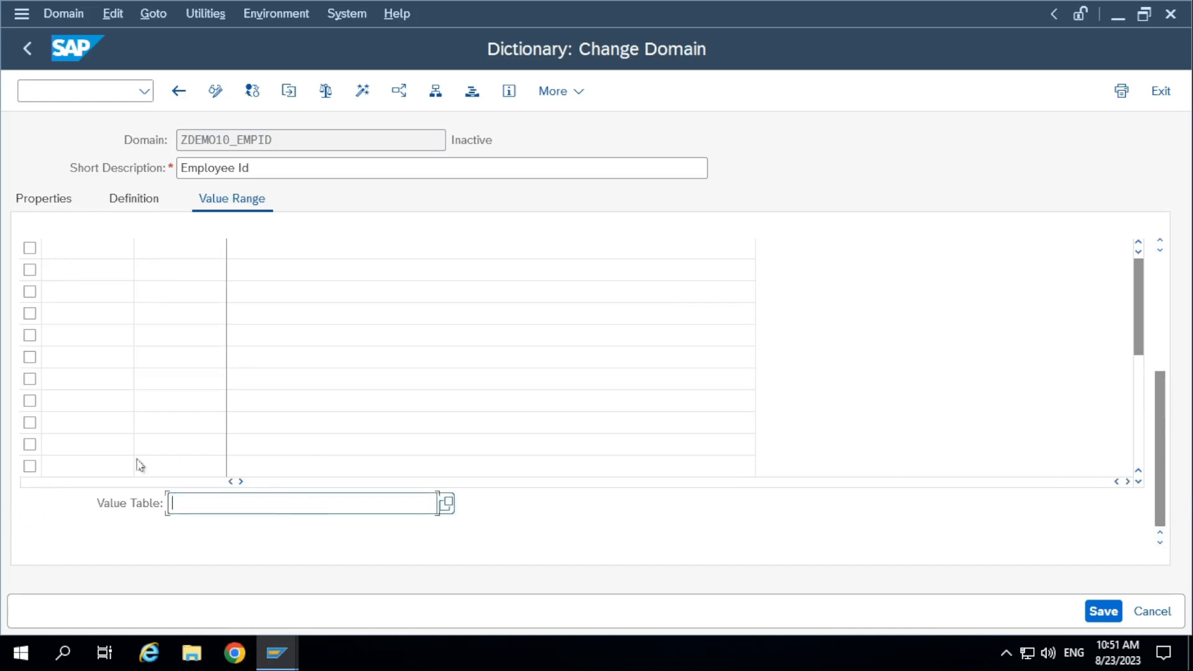
Activate domain ZDEMO10_EMPID and decline to display the activation log.
{"action": "left_click", "coordinate": [215, 92]}
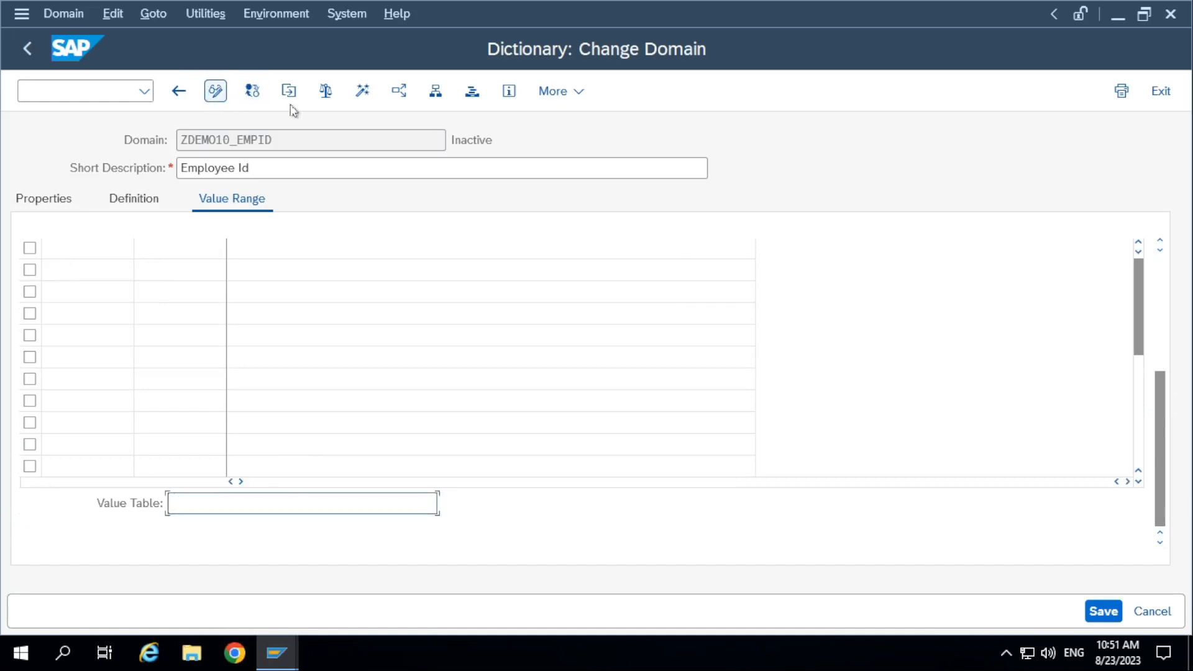
{"action": "left_click", "coordinate": [362, 91]}
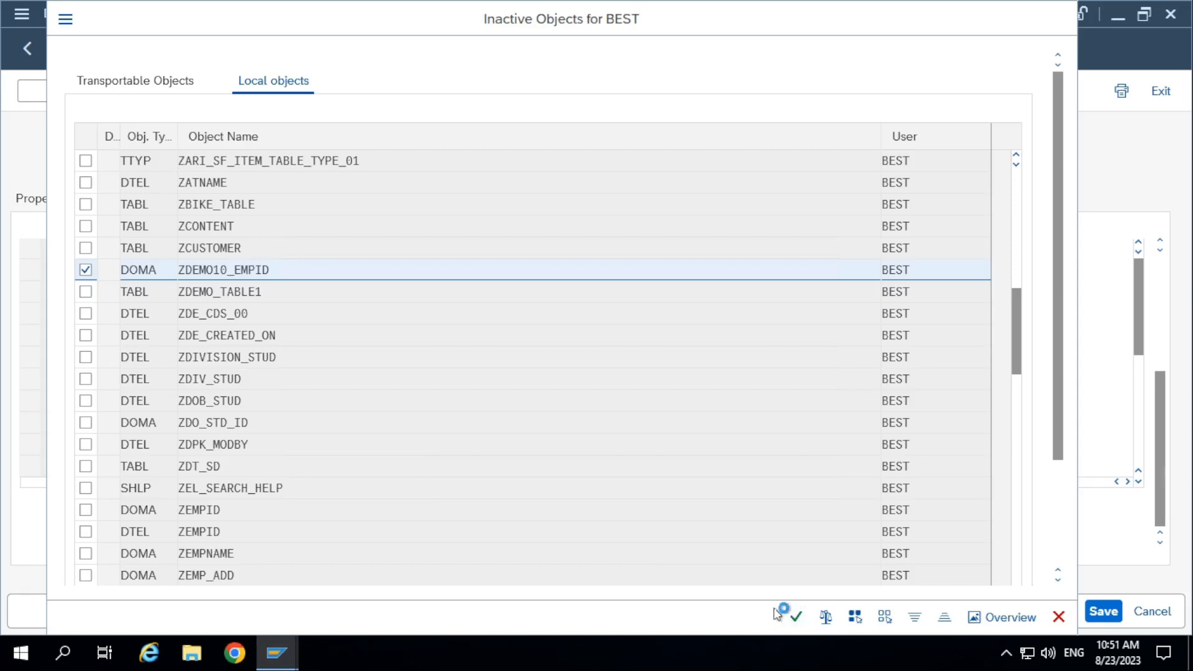
{"action": "left_click", "coordinate": [796, 617]}
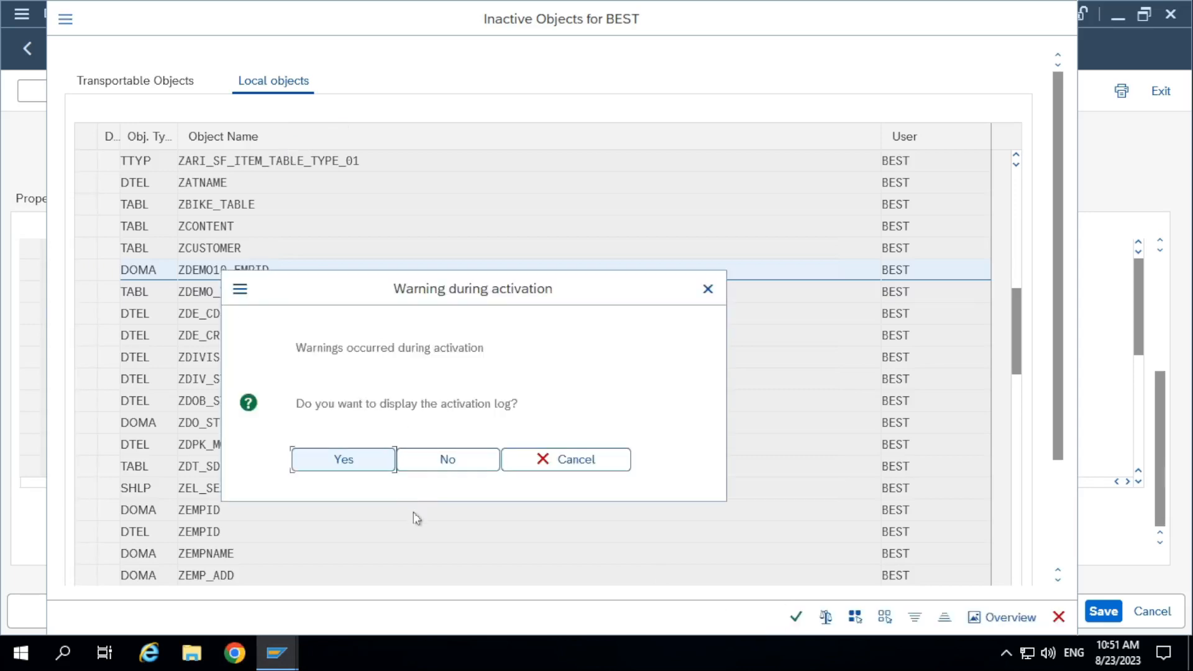
{"action": "left_click", "coordinate": [442, 457]}
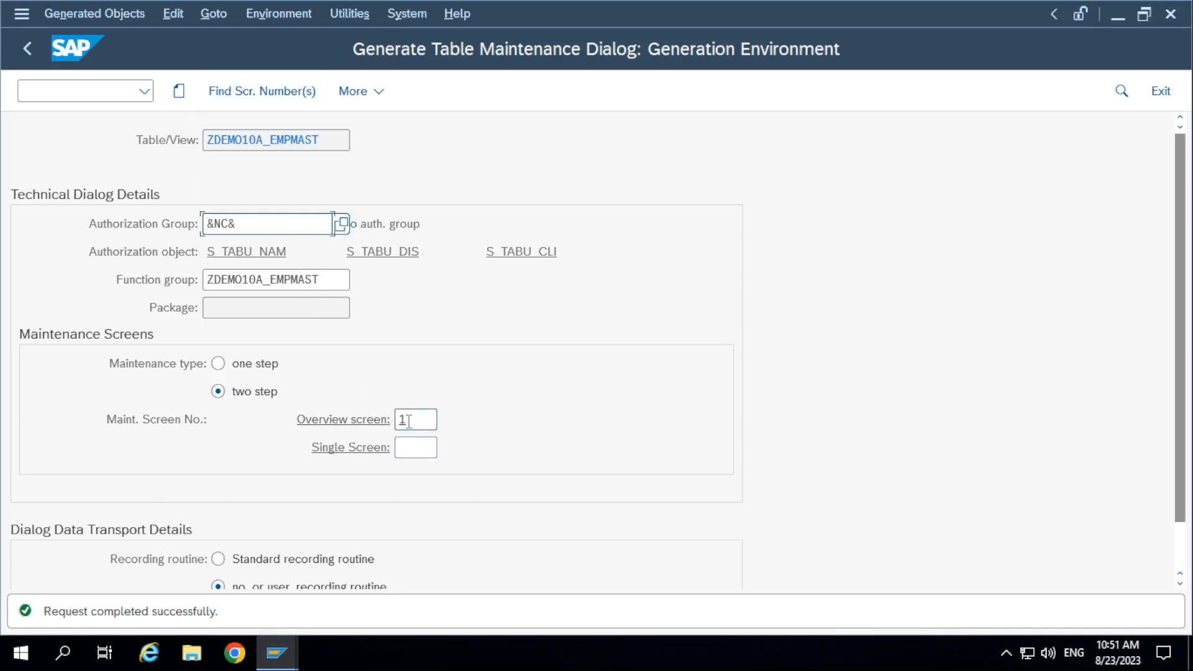
Choose two-step maintenance for ZDEMO10A_EMPMAST and use the proposed screen numbers, overview screen 2 and single screen 3.
{"action": "left_click", "coordinate": [254, 394]}
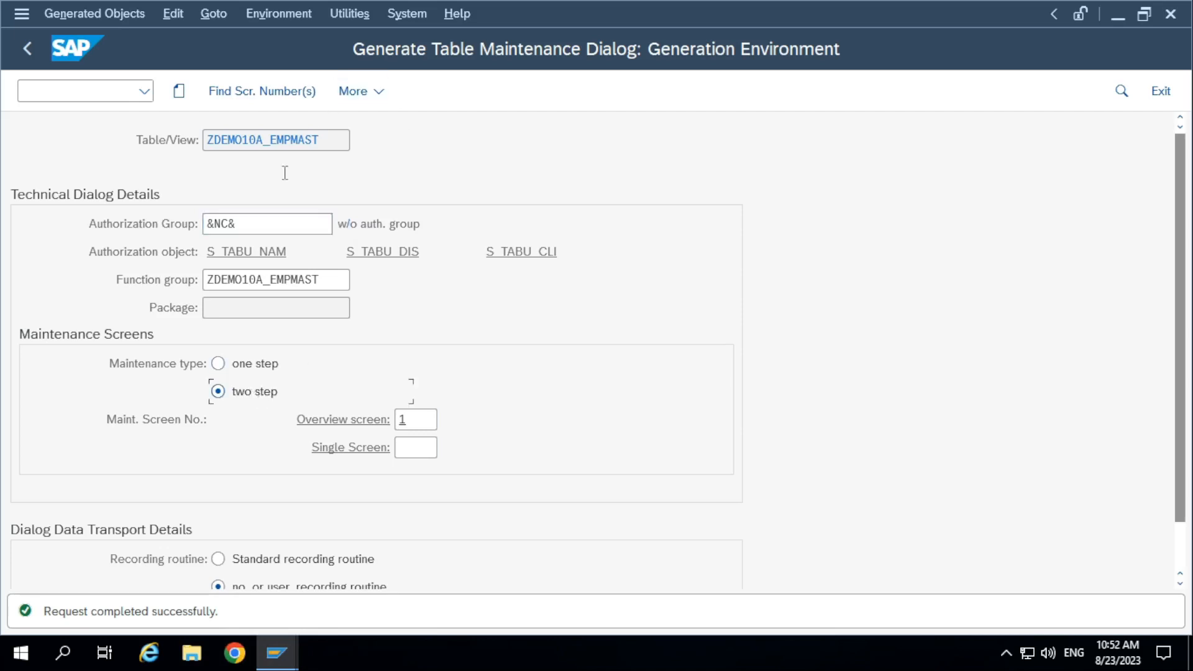
{"action": "left_click", "coordinate": [285, 93]}
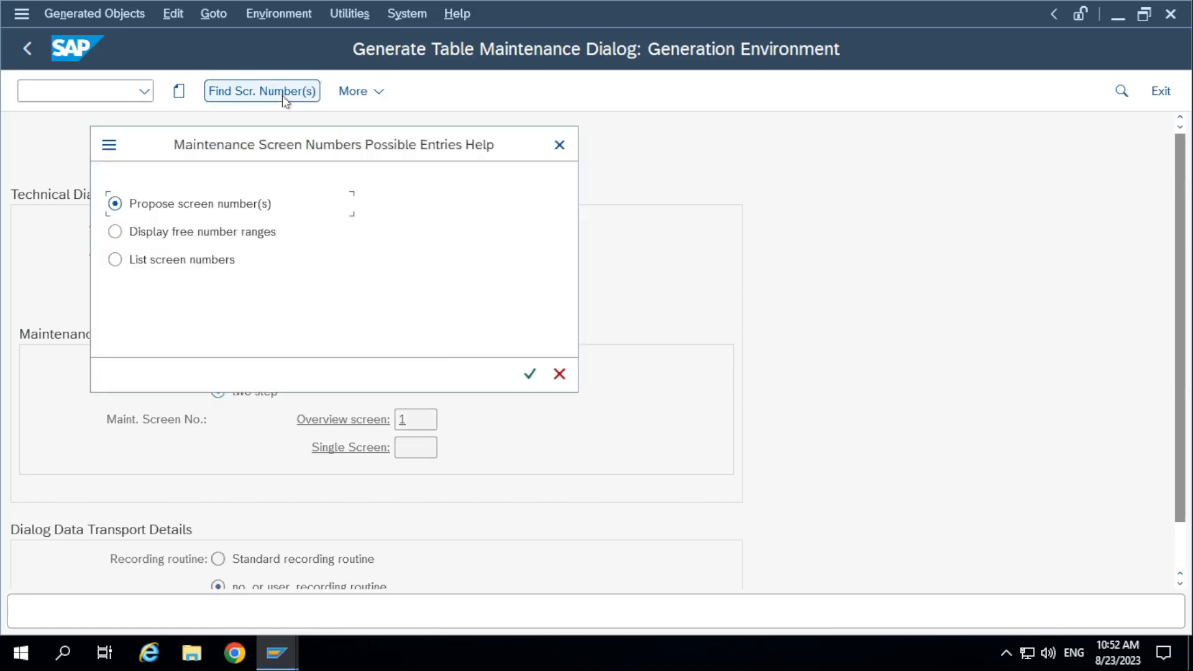
{"action": "left_click", "coordinate": [530, 373]}
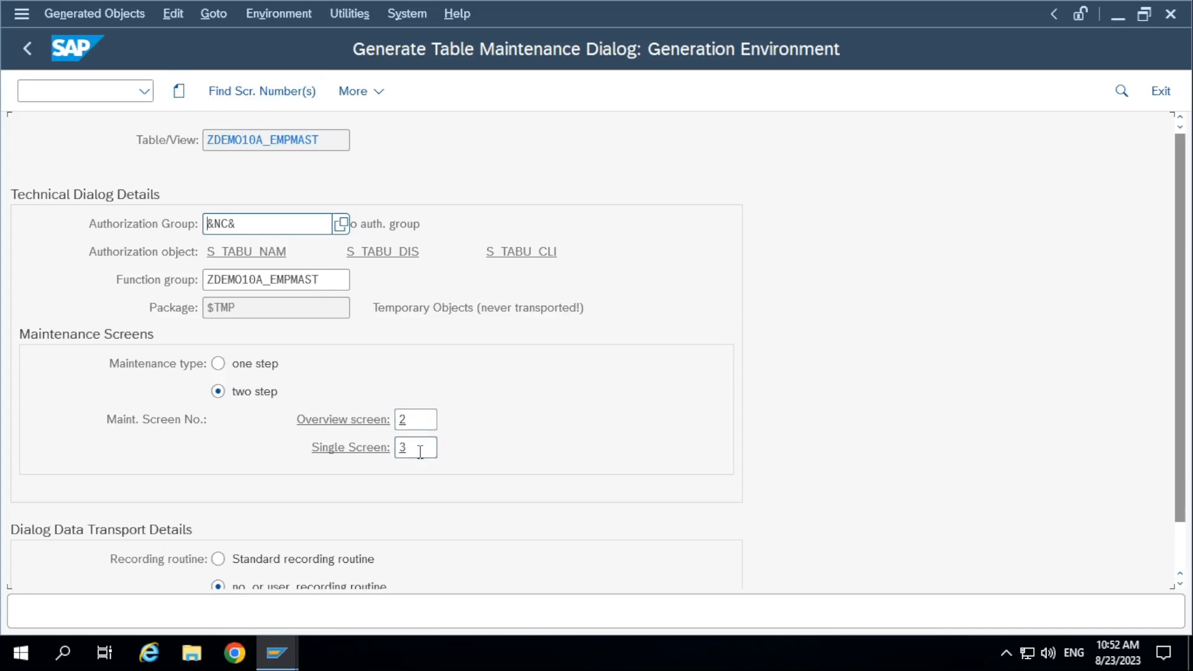
Generate the table maintenance dialog for ZDEMO10A_EMPMAST and save its object directory entry in package $TMP.
{"action": "left_click", "coordinate": [179, 91]}
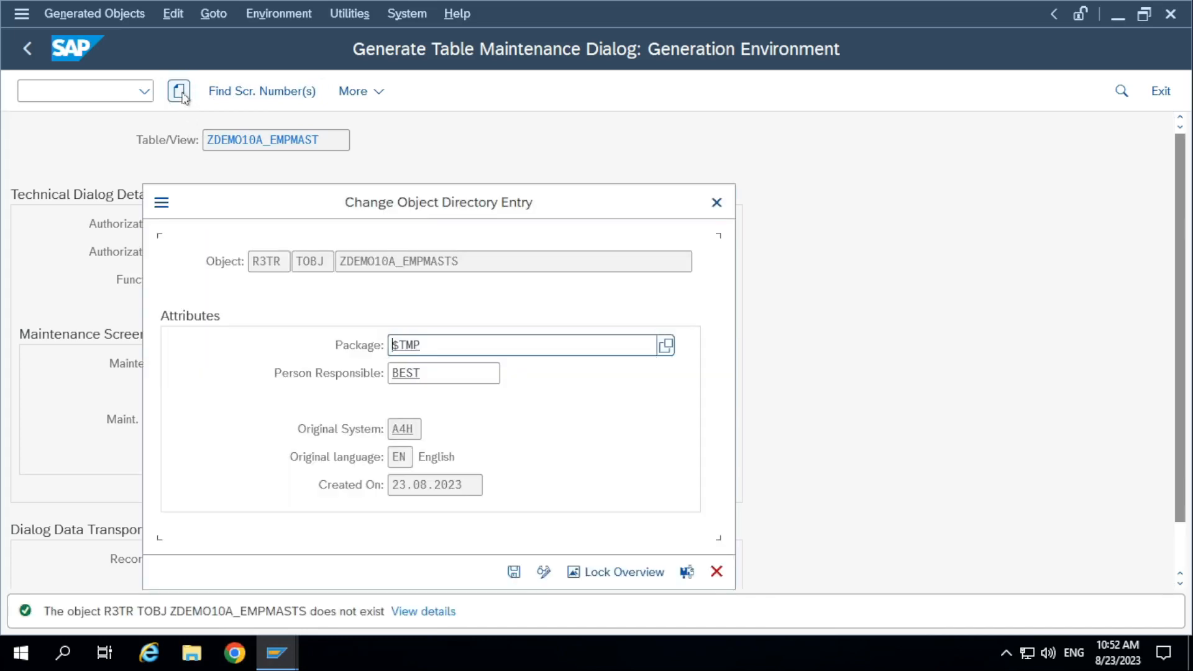
{"action": "left_click", "coordinate": [543, 570]}
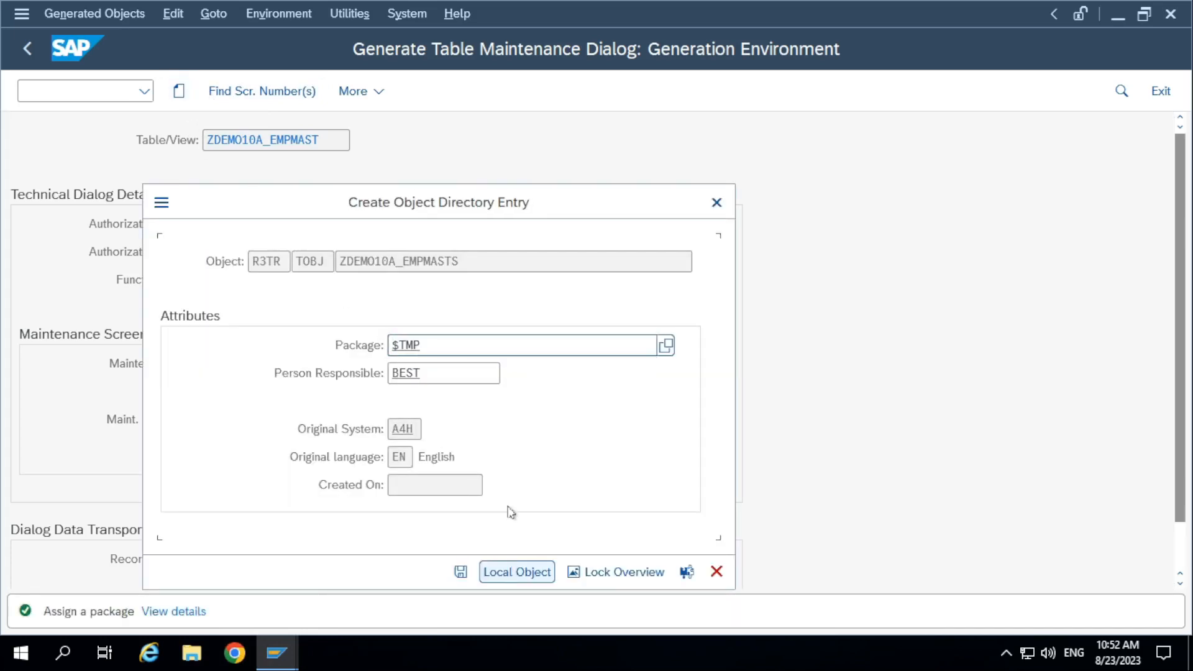
{"action": "left_click", "coordinate": [460, 571]}
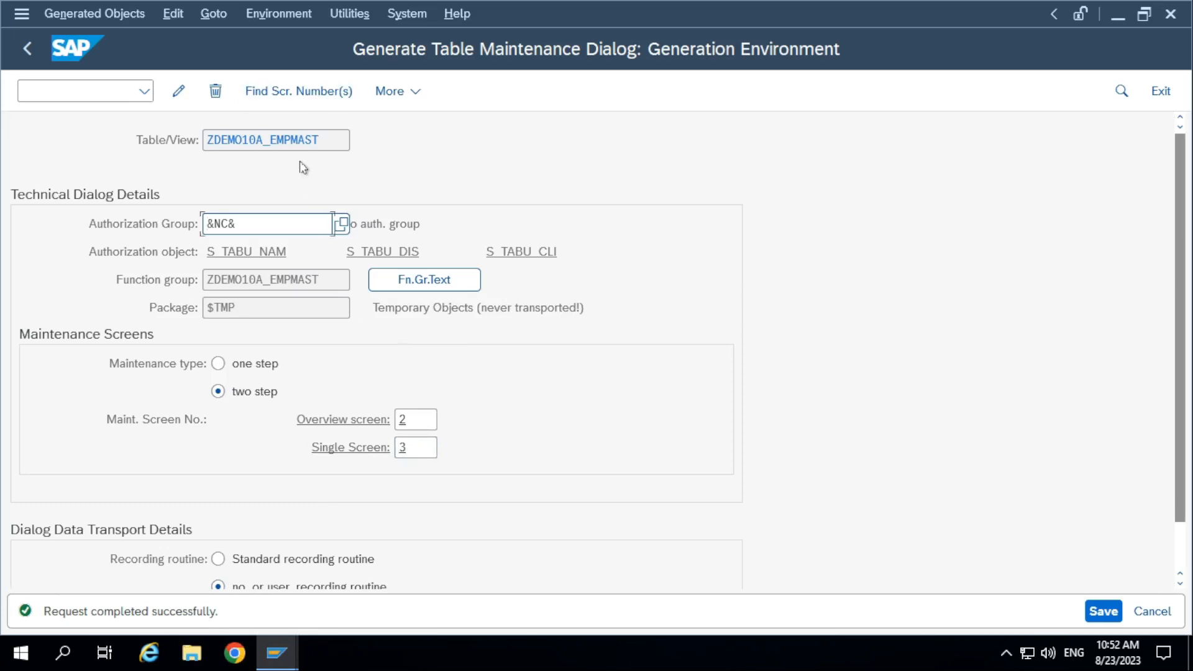
Open SM30 in a new session and open table ZDEMO10A_EMPMAST for editing, accepting the cross-client caution.
{"action": "key", "text": "alt+Tab"}
{"action": "key", "text": "alt+Tab"}
{"action": "key", "text": "alt+Tab"}
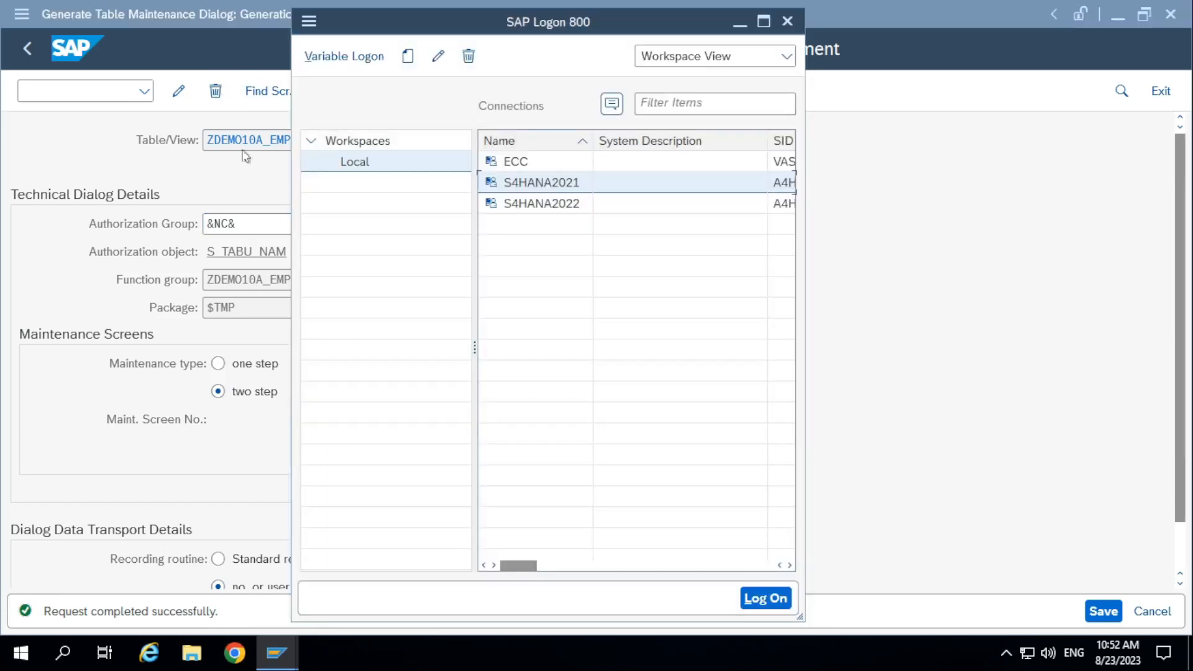
{"action": "left_click", "coordinate": [101, 94]}
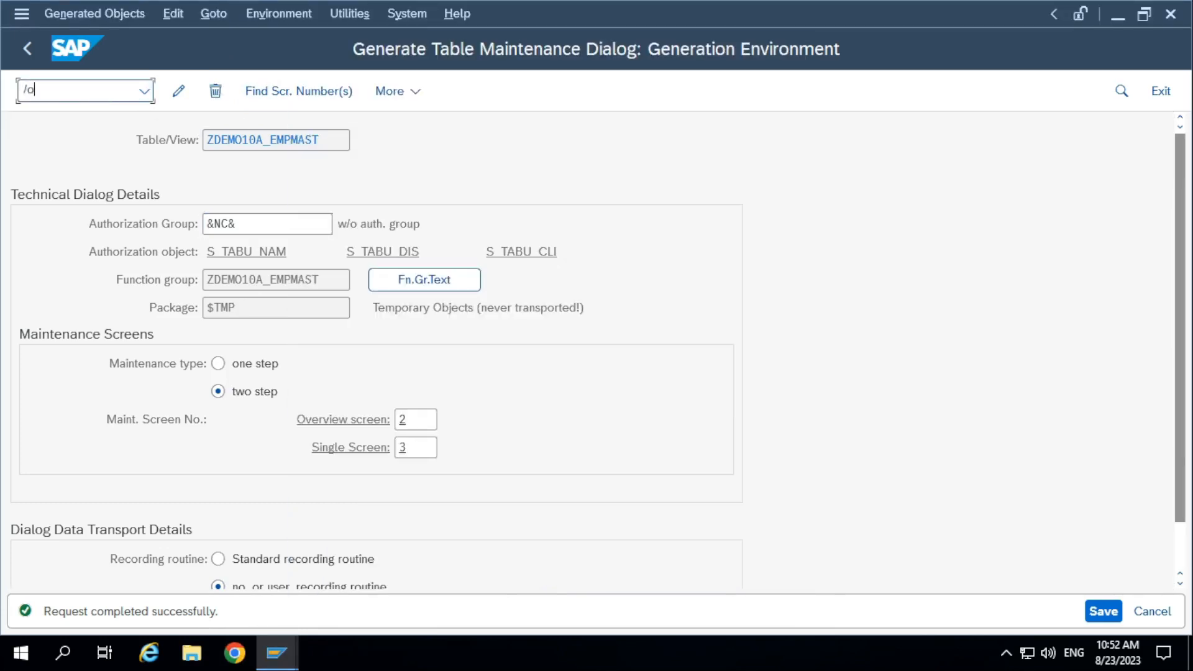
{"action": "key", "text": "Return"}
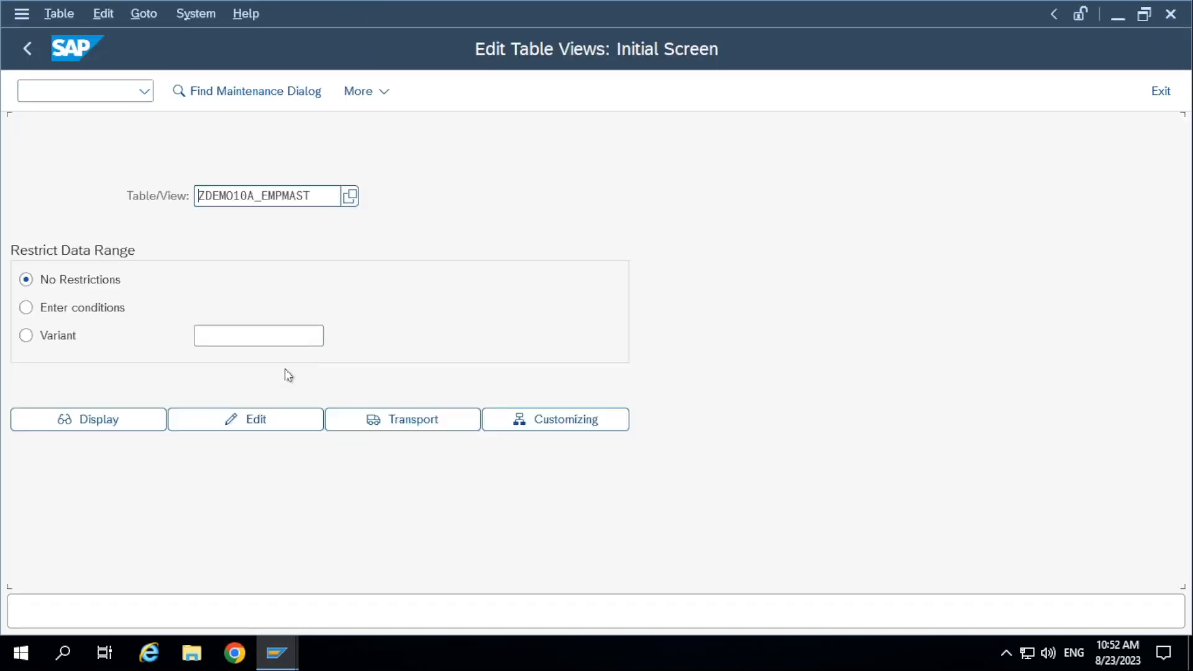
{"action": "left_click", "coordinate": [216, 422]}
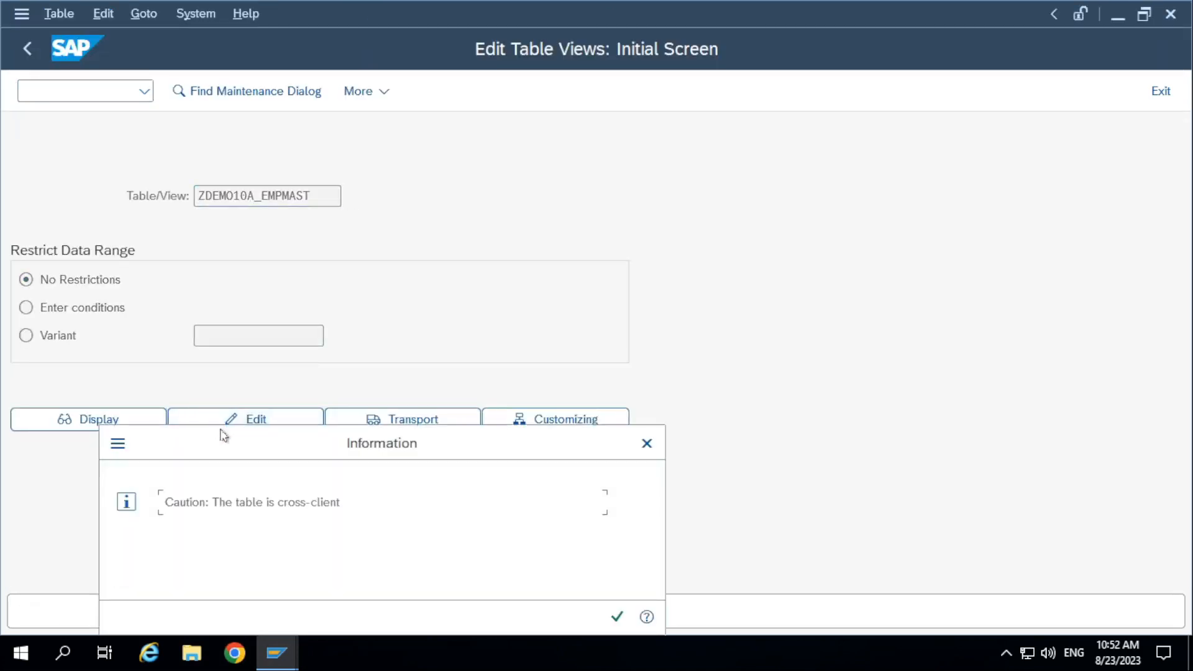
{"action": "left_click", "coordinate": [616, 620]}
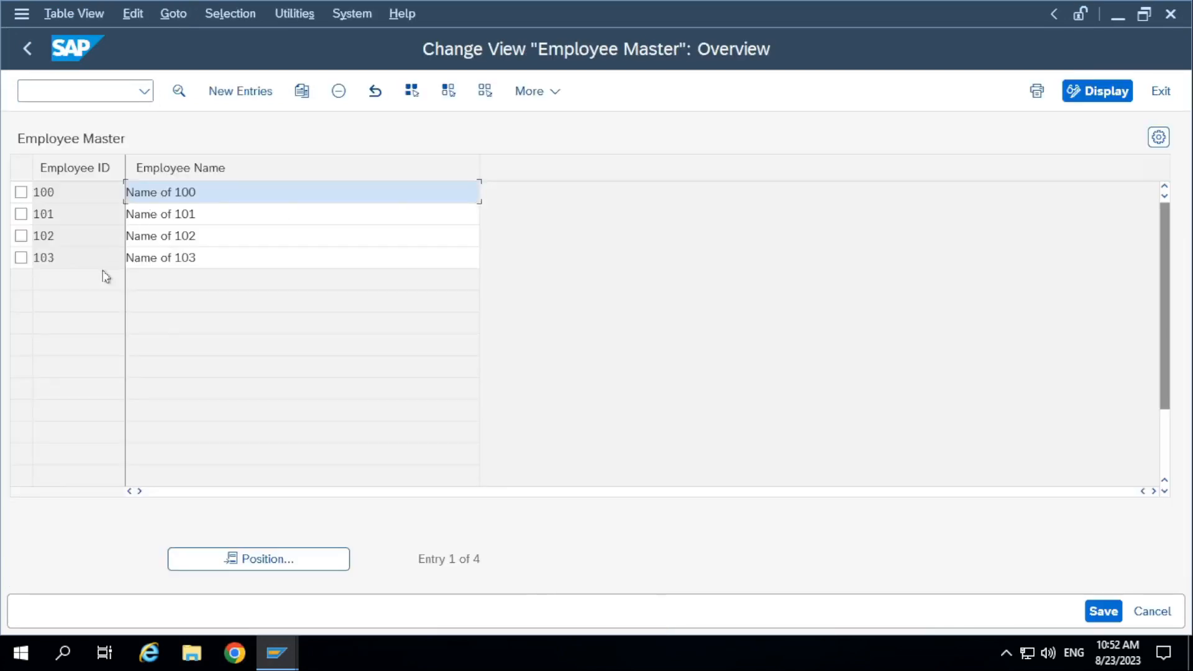
Add a new entry with Employee 105 and Employee Name "Name of 105", and save it.
{"action": "left_click", "coordinate": [219, 261]}
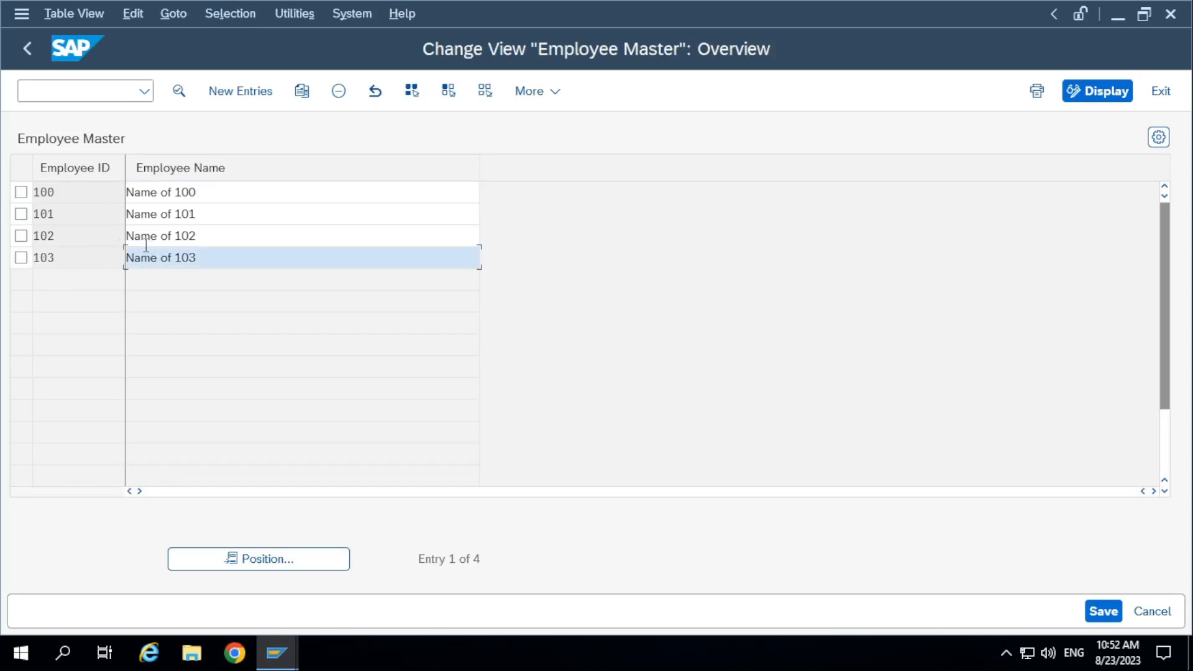
{"action": "left_click", "coordinate": [259, 96]}
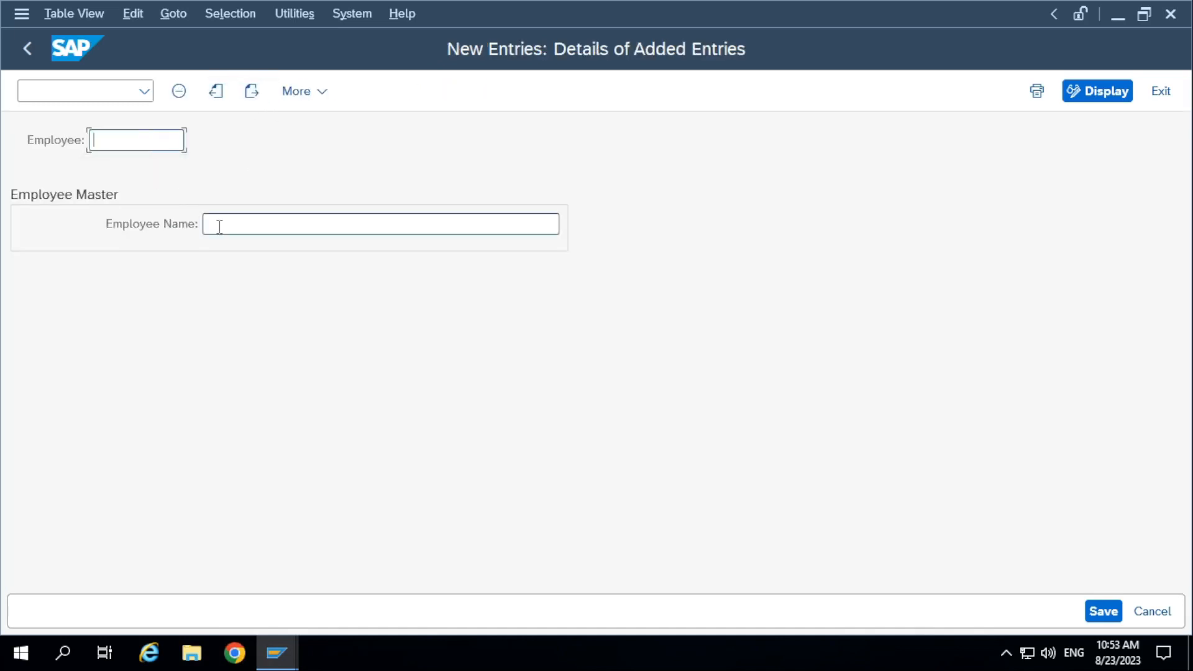
{"action": "left_click", "coordinate": [226, 220]}
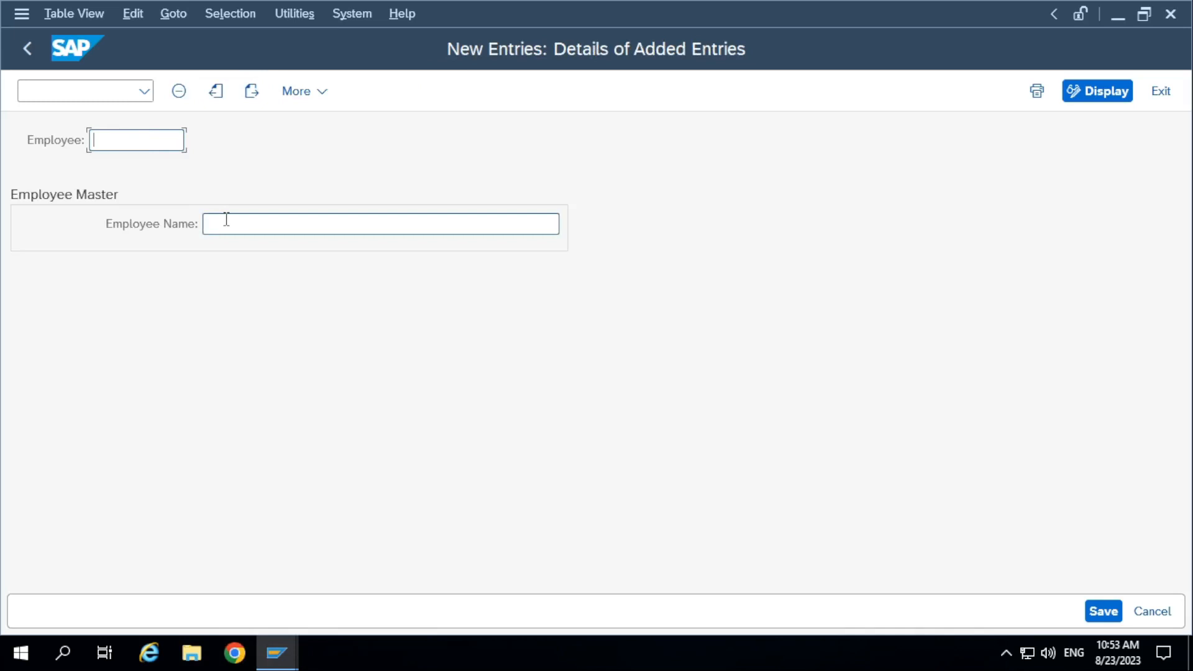
{"action": "left_click", "coordinate": [166, 147]}
{"action": "type", "text": "105"}
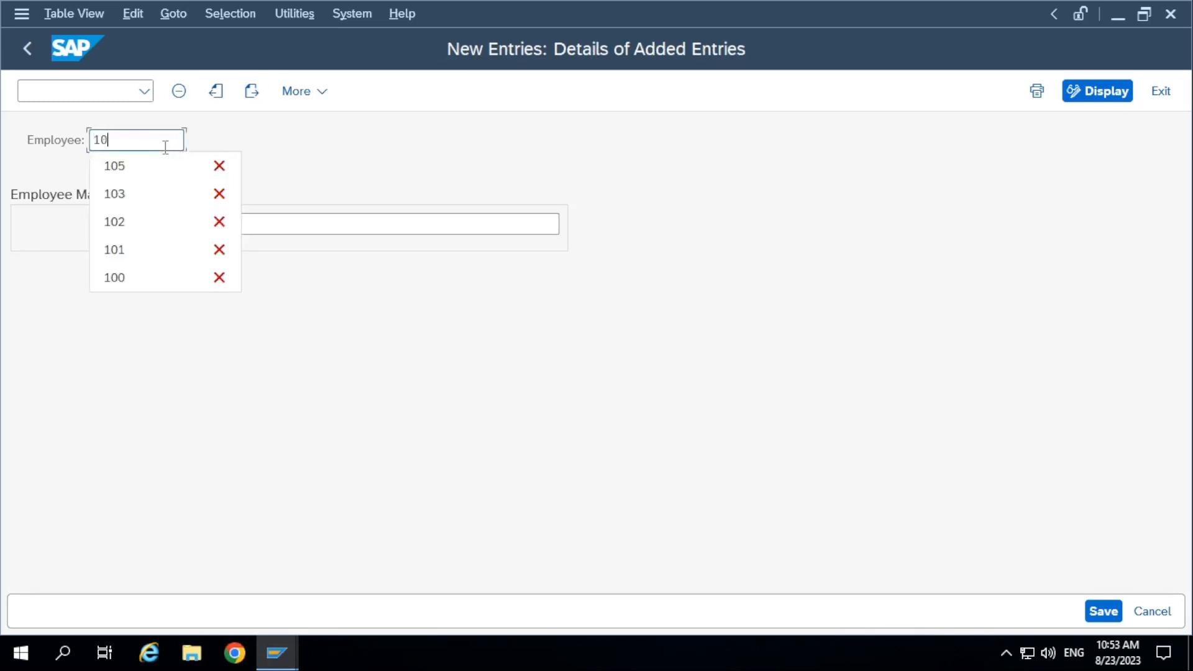
{"action": "key", "text": "Tab"}
{"action": "type", "text": "Nam"}
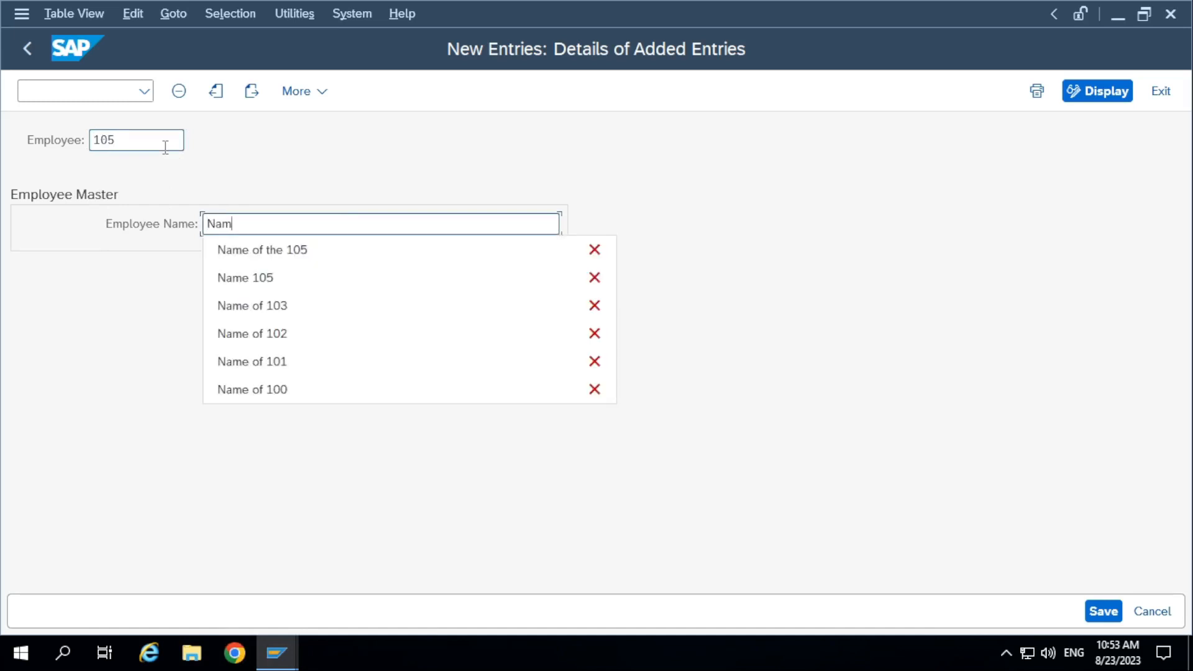
{"action": "type", "text": "e of 105"}
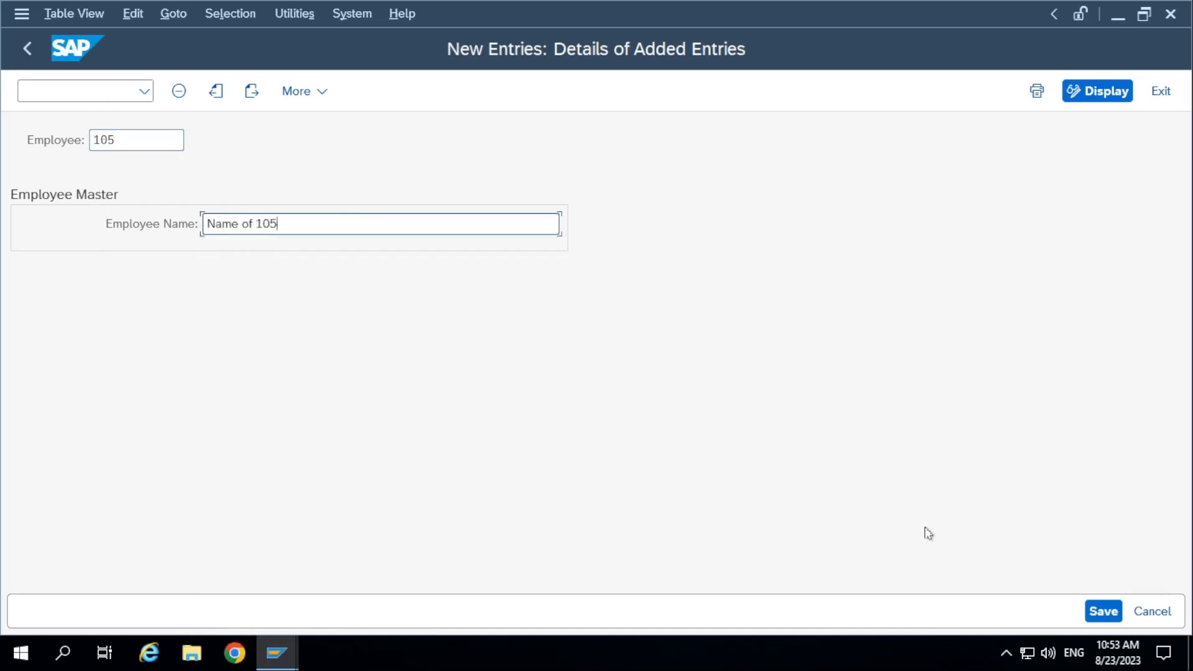
{"action": "left_click", "coordinate": [1103, 611]}
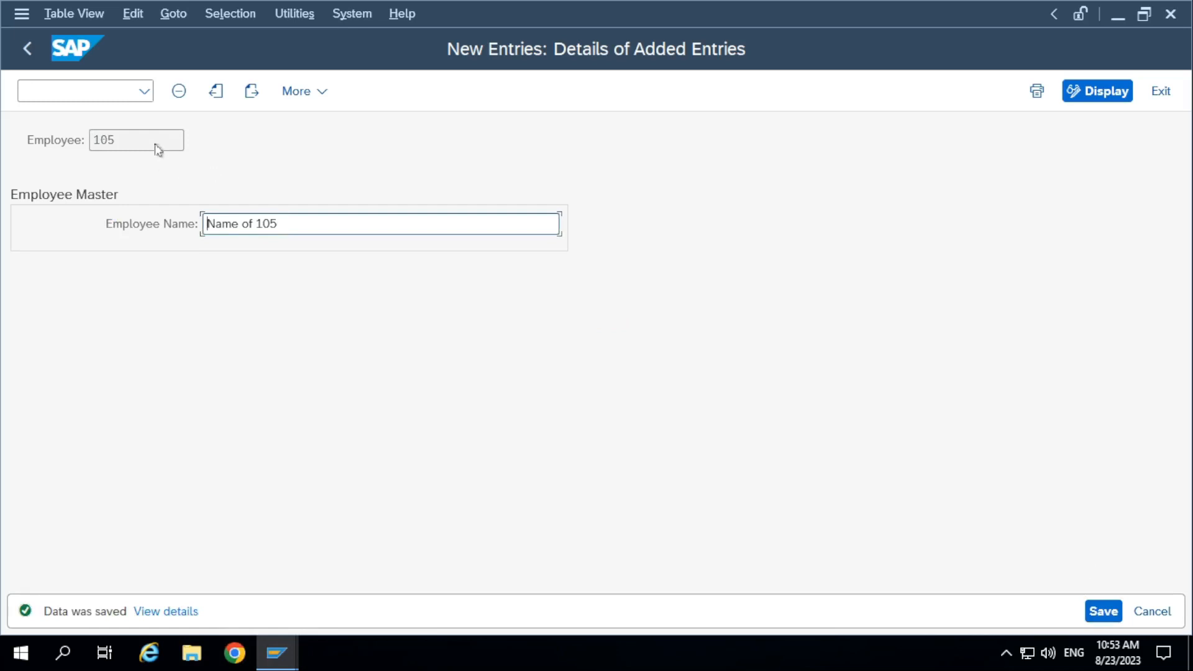
Add a new entry with Employee 106 and Employee Name "Name for 106", and save it.
{"action": "left_click", "coordinate": [251, 91]}
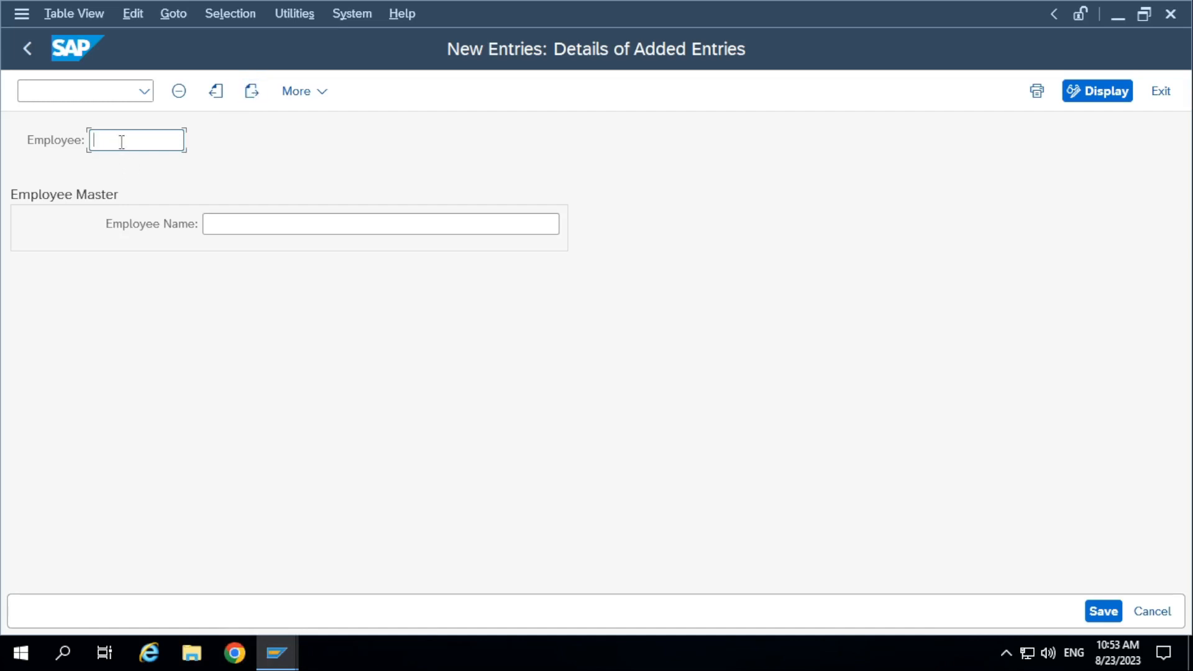
{"action": "type", "text": "106"}
{"action": "key", "text": "Tab"}
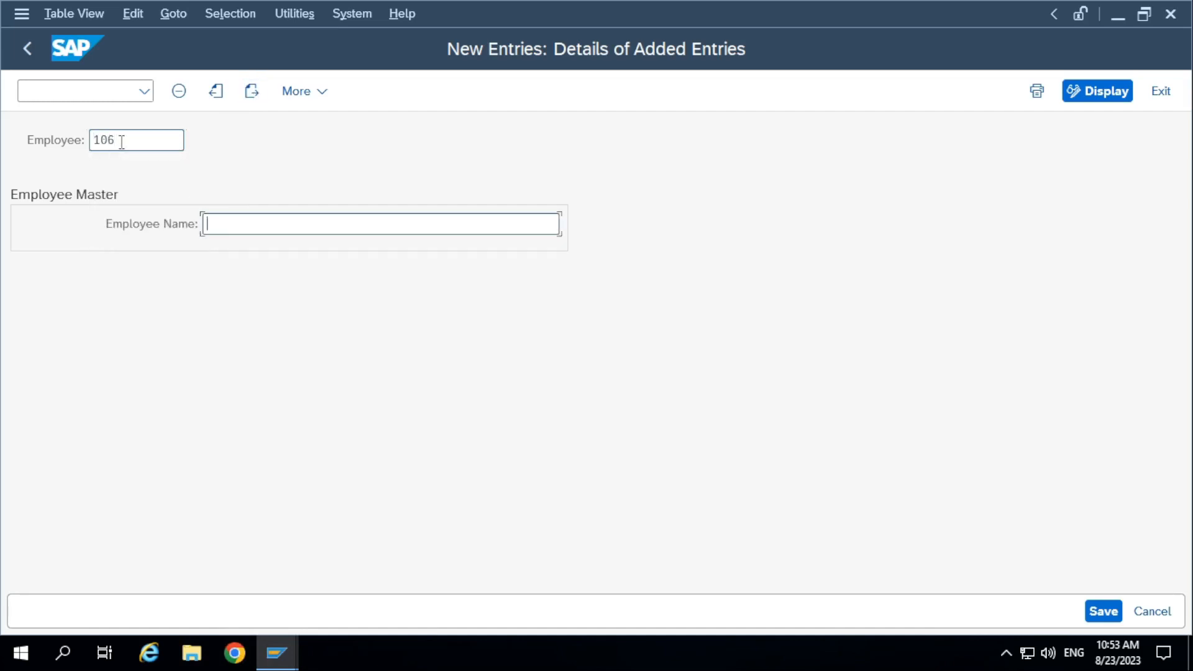
{"action": "type", "text": "Name "}
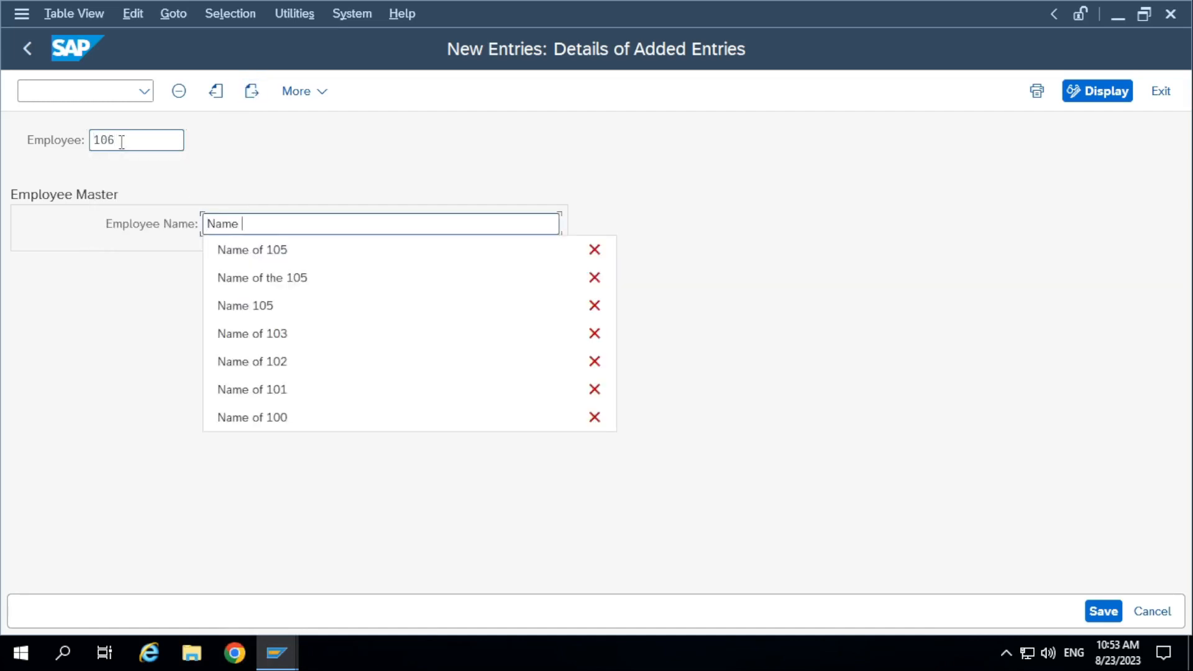
{"action": "type", "text": "for 106"}
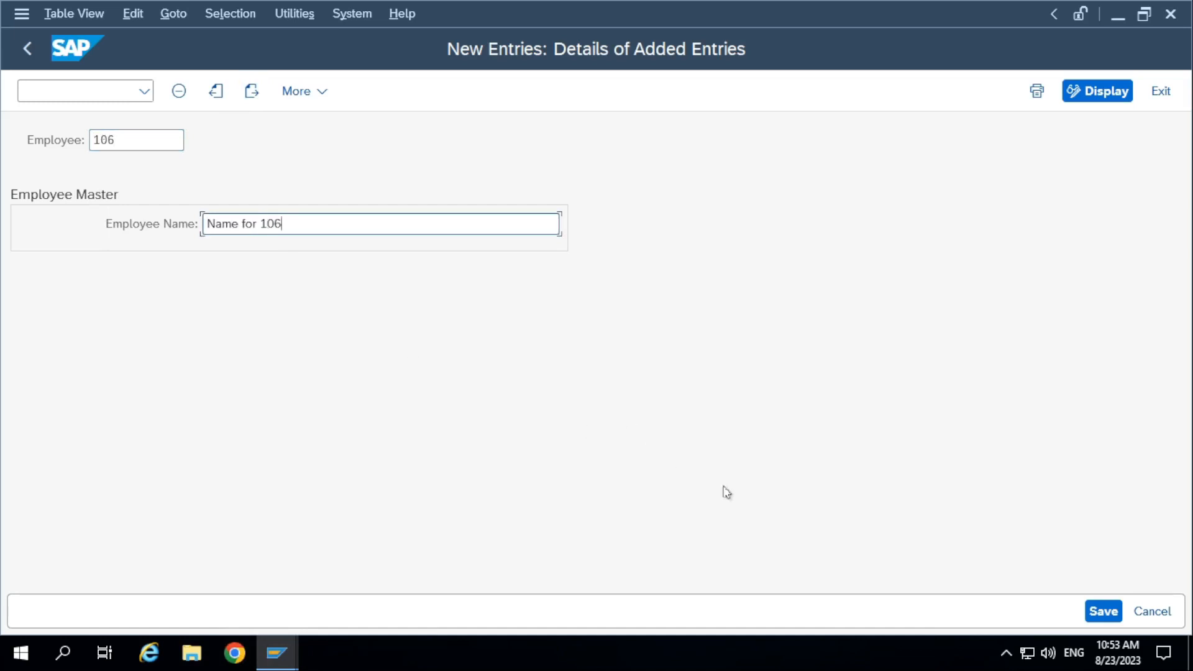
{"action": "left_click", "coordinate": [1103, 611]}
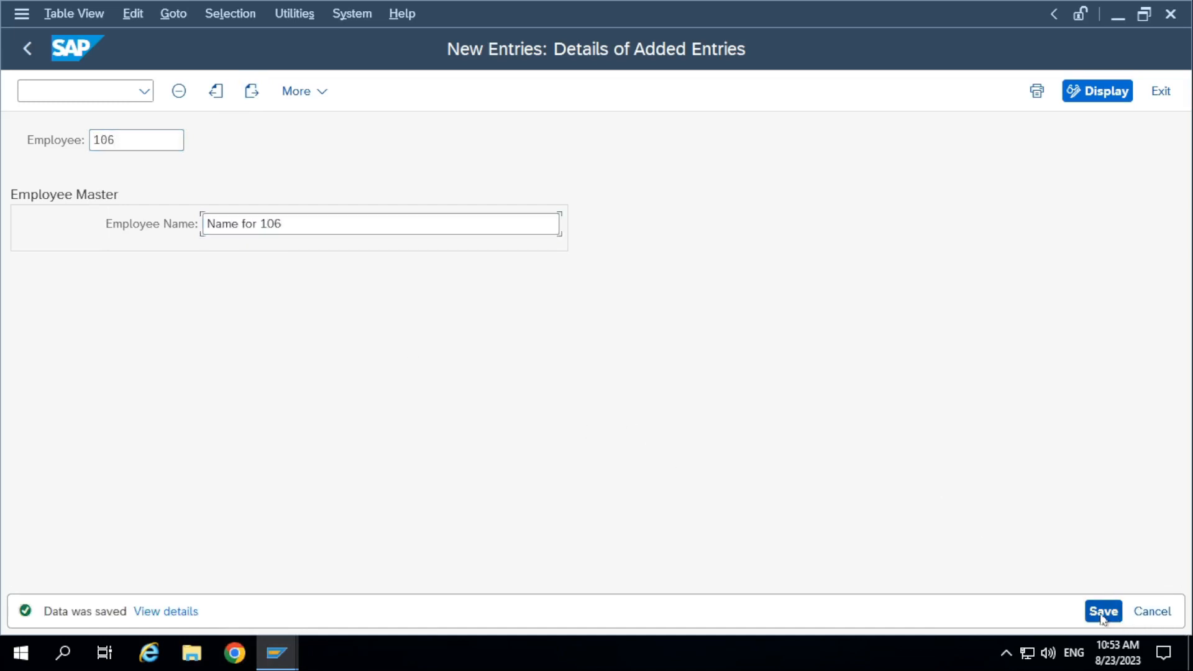
Return from the new entries to the Employee Master overview and review all employee records.
{"action": "left_click", "coordinate": [27, 54]}
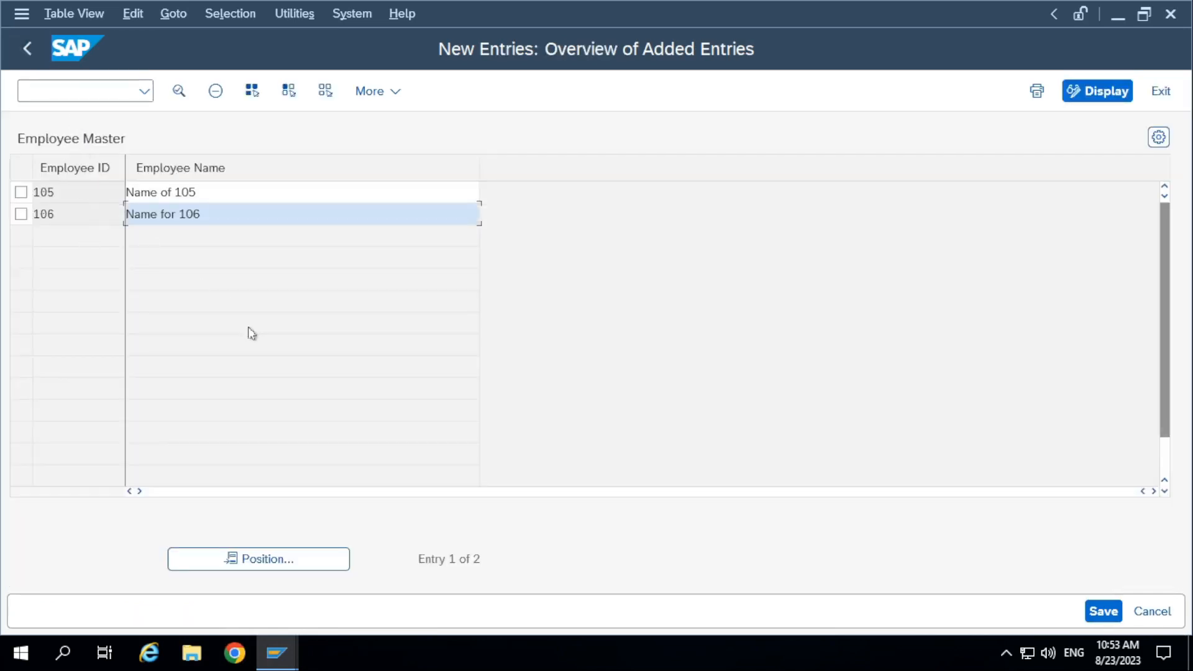
{"action": "left_click", "coordinate": [1105, 611]}
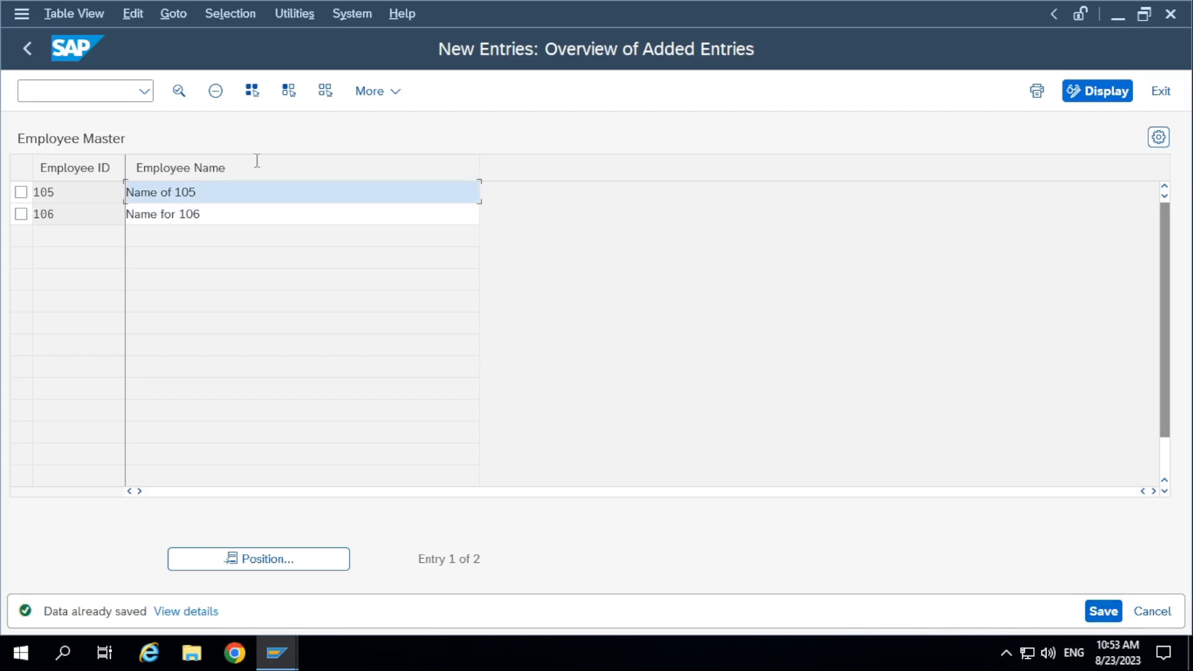
{"action": "left_click", "coordinate": [19, 48]}
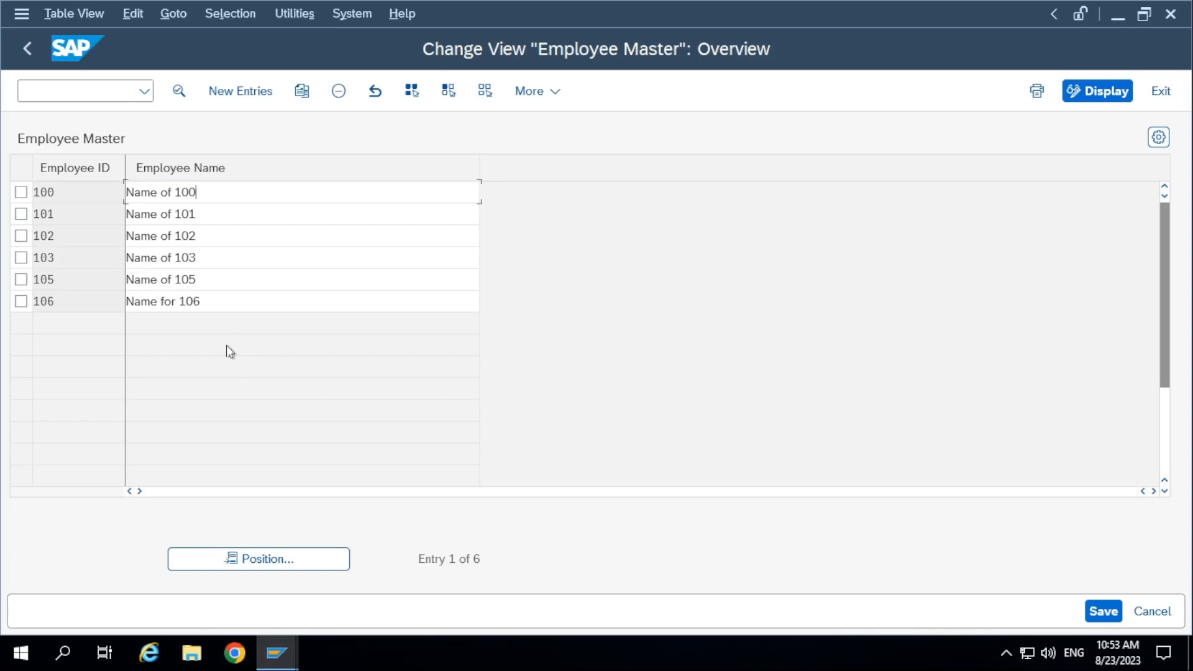
{"action": "scroll", "coordinate": [230, 352], "scroll_direction": "down", "scroll_amount": 2}
{"action": "scroll", "coordinate": [230, 351], "scroll_direction": "up", "scroll_amount": 2}
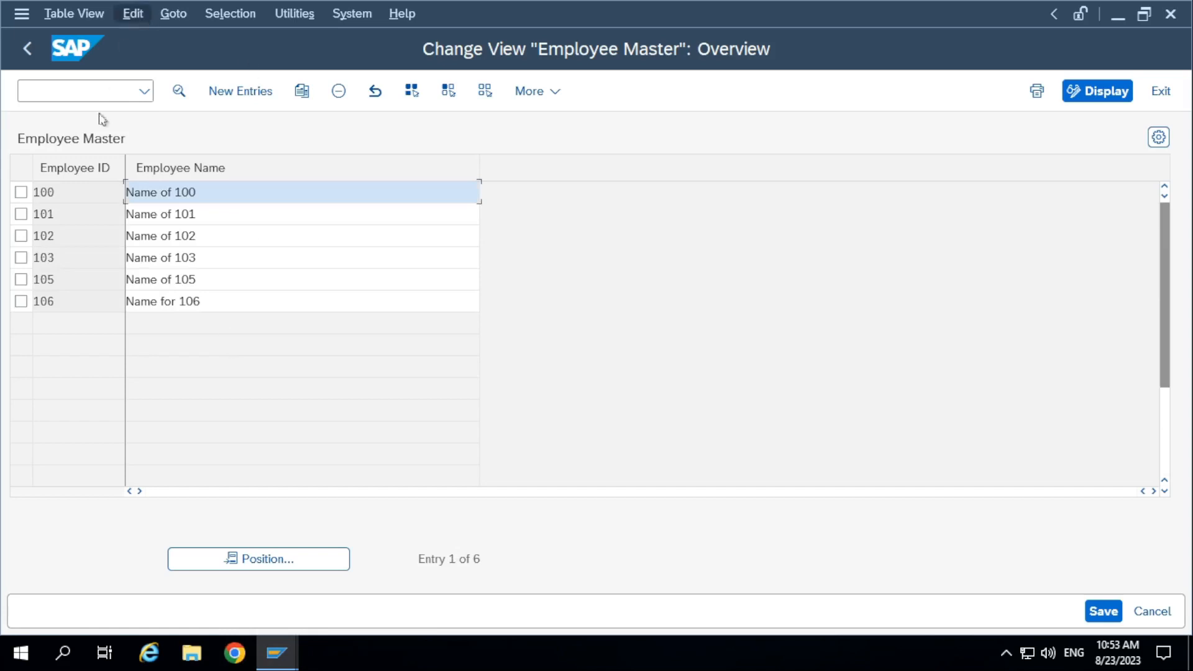
Switch to the Generate Table Maintenance session and go back to table ZDEMO10A_EMPMAST in the dictionary.
{"action": "mouse_move", "coordinate": [277, 653]}
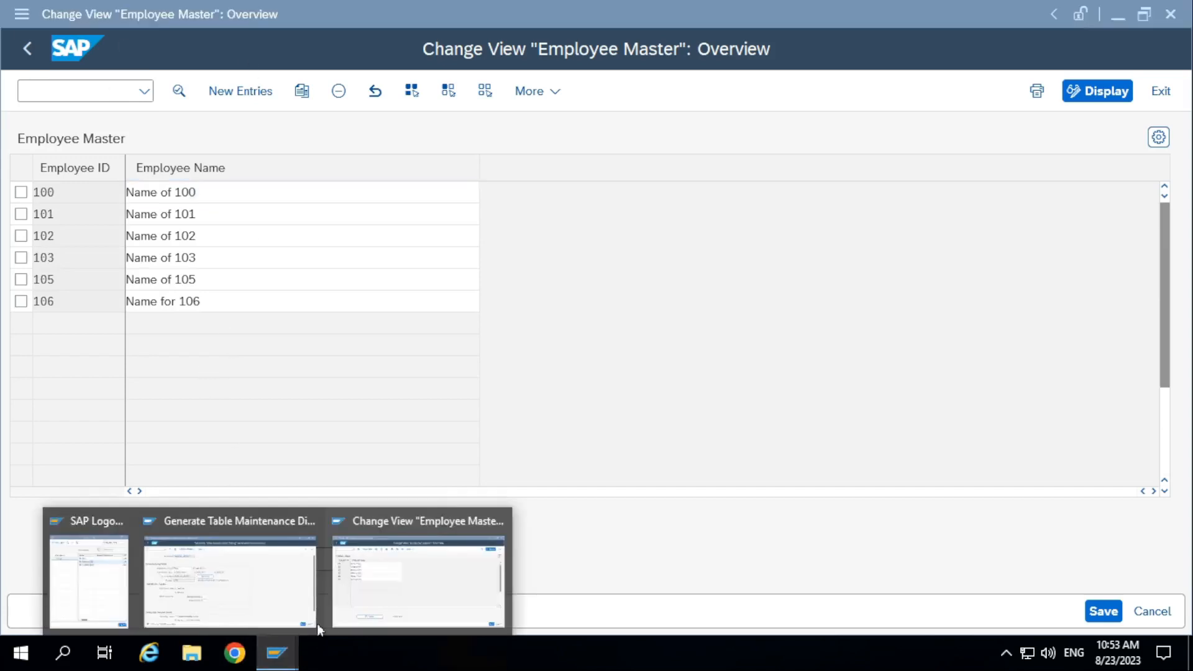
{"action": "left_click", "coordinate": [277, 599]}
{"action": "left_click", "coordinate": [28, 49]}
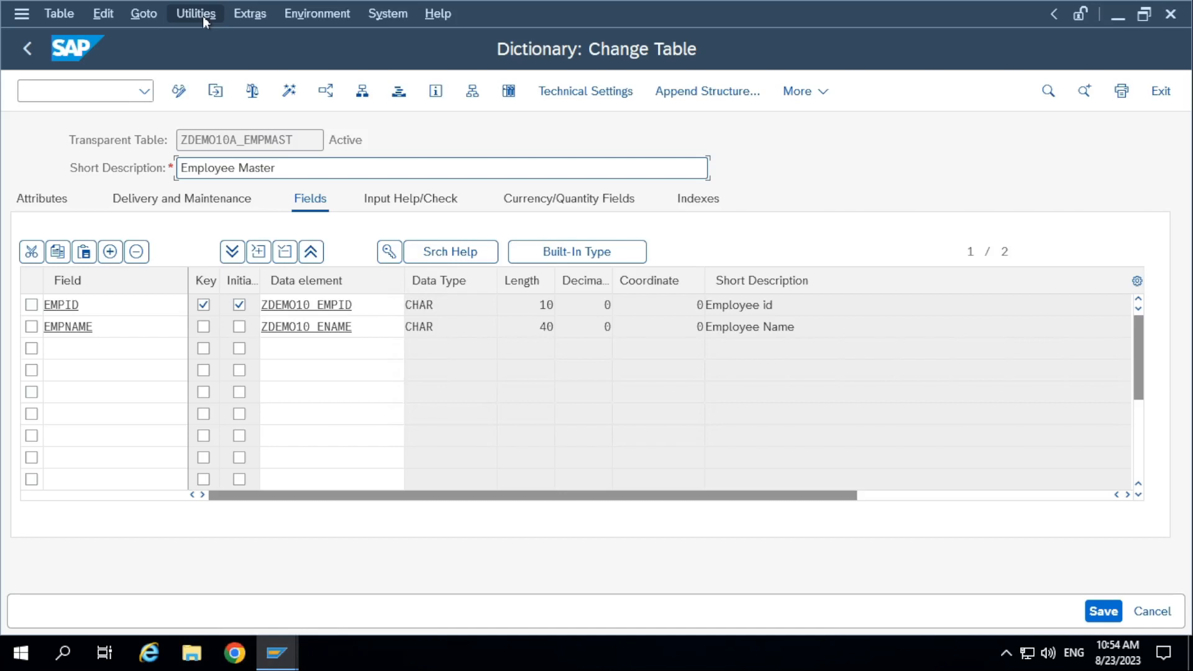
{"action": "left_click", "coordinate": [203, 16]}
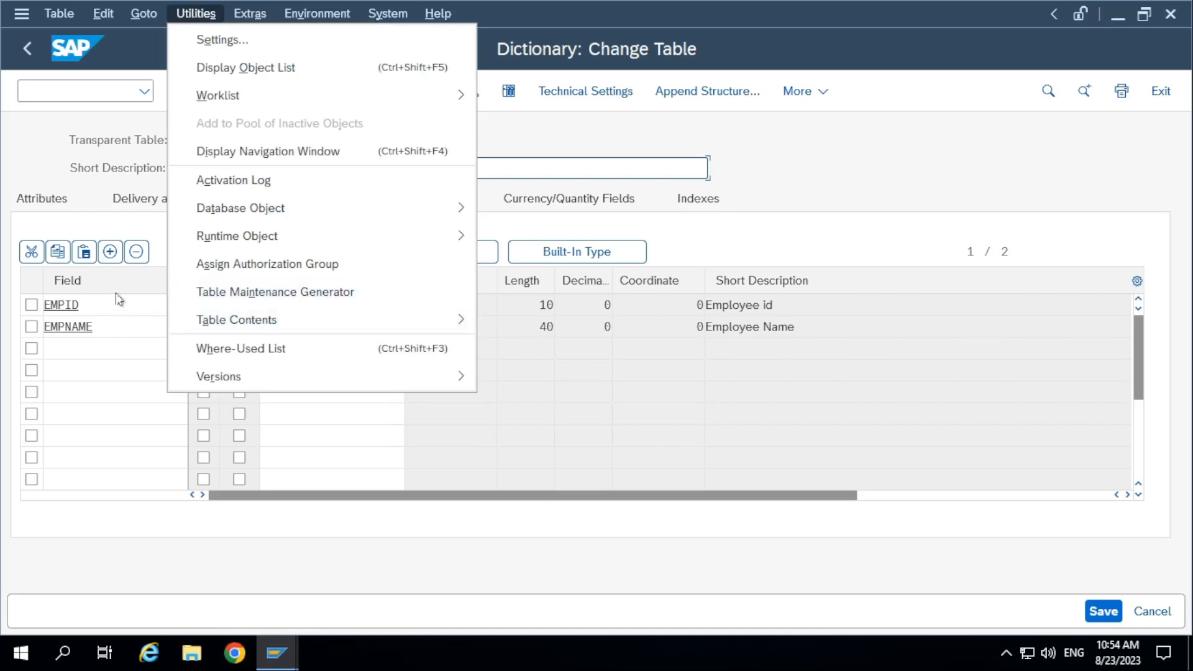
{"action": "left_click", "coordinate": [172, 12]}
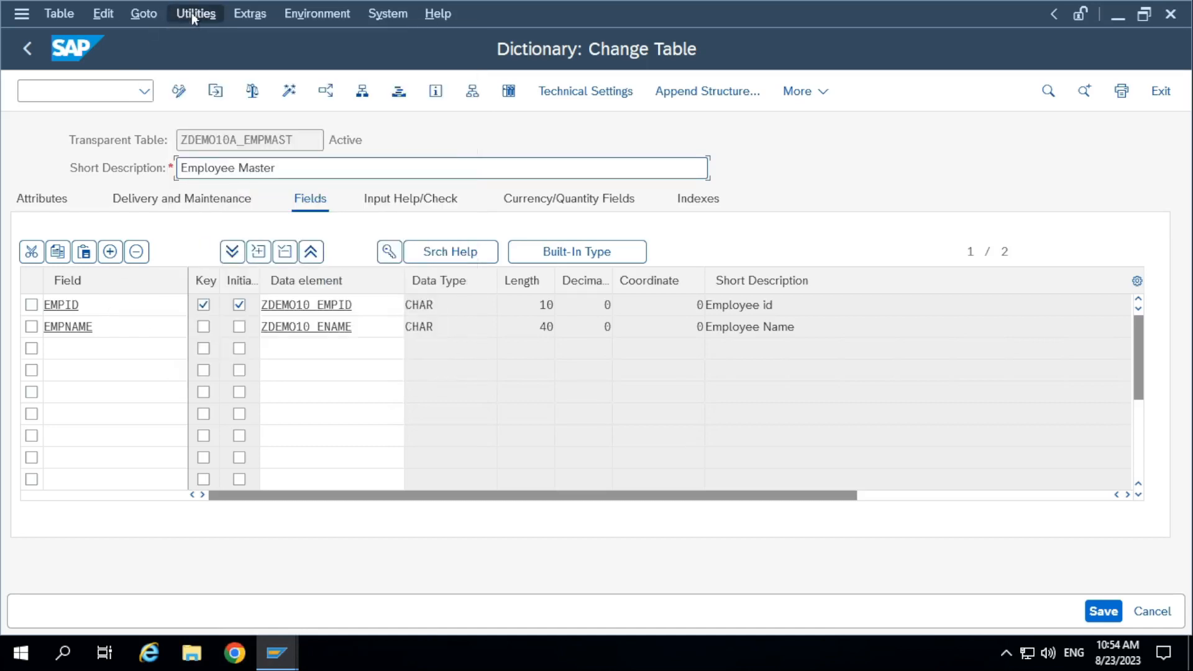
Try to maintain the contents of ZDEMO10A_EMPMAST from the dictionary, accepting the cross-client caution and declining to display the locked data.
{"action": "left_click", "coordinate": [192, 13]}
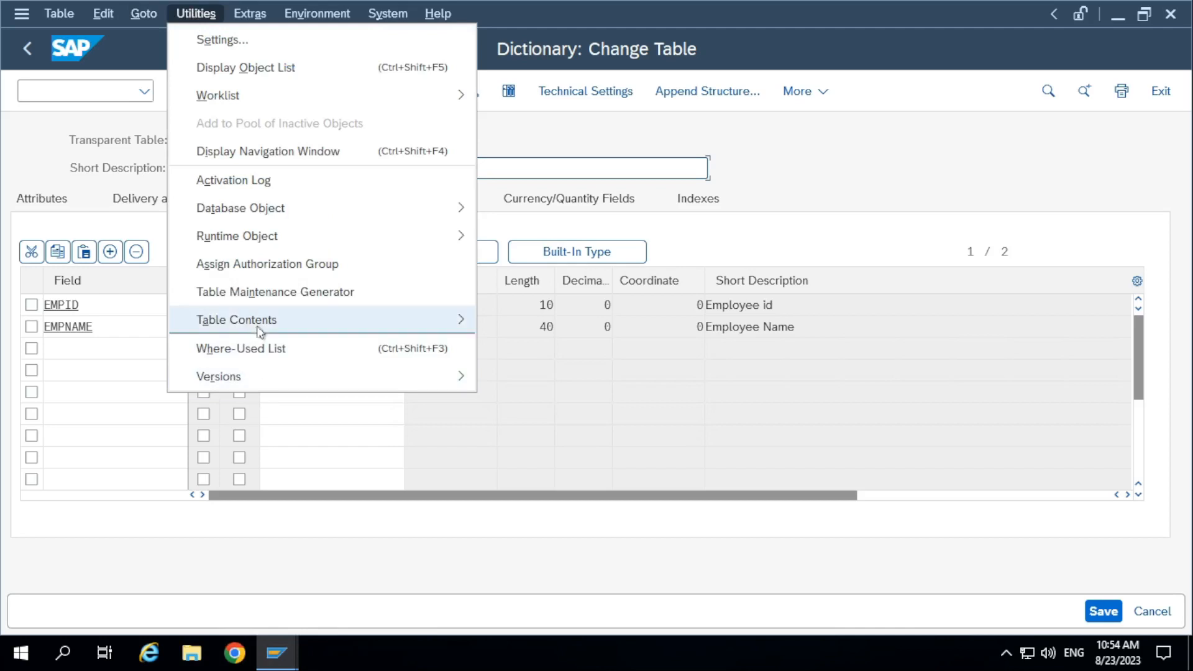
{"action": "mouse_move", "coordinate": [259, 328]}
{"action": "left_click", "coordinate": [558, 350]}
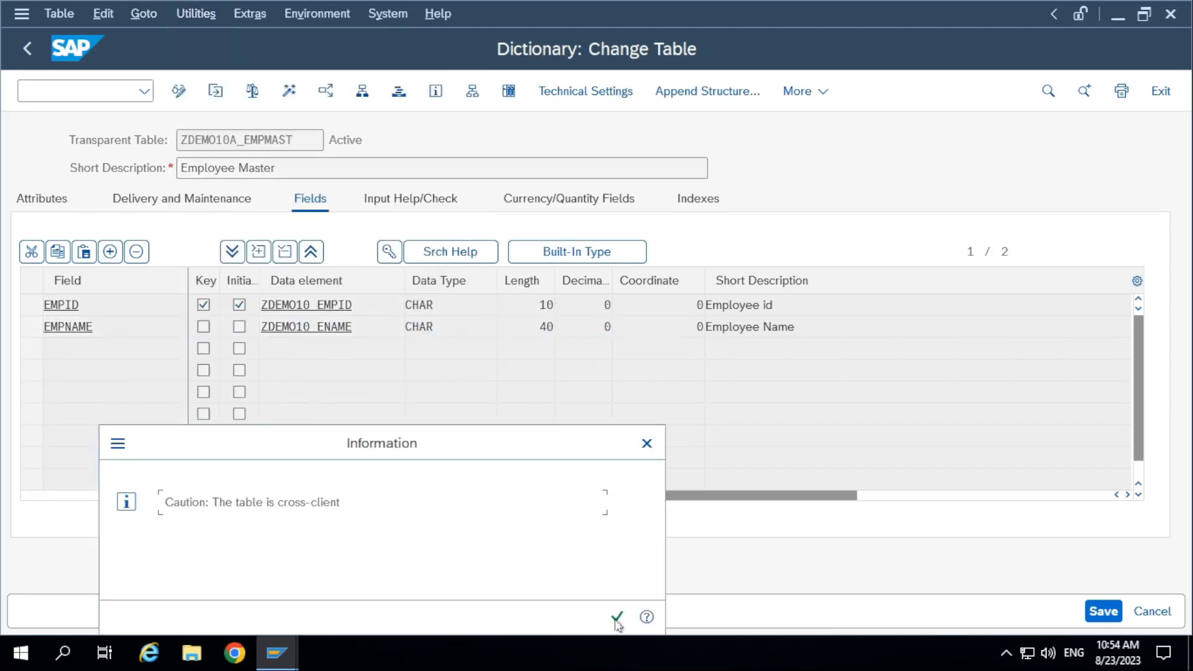
{"action": "key", "text": "Return"}
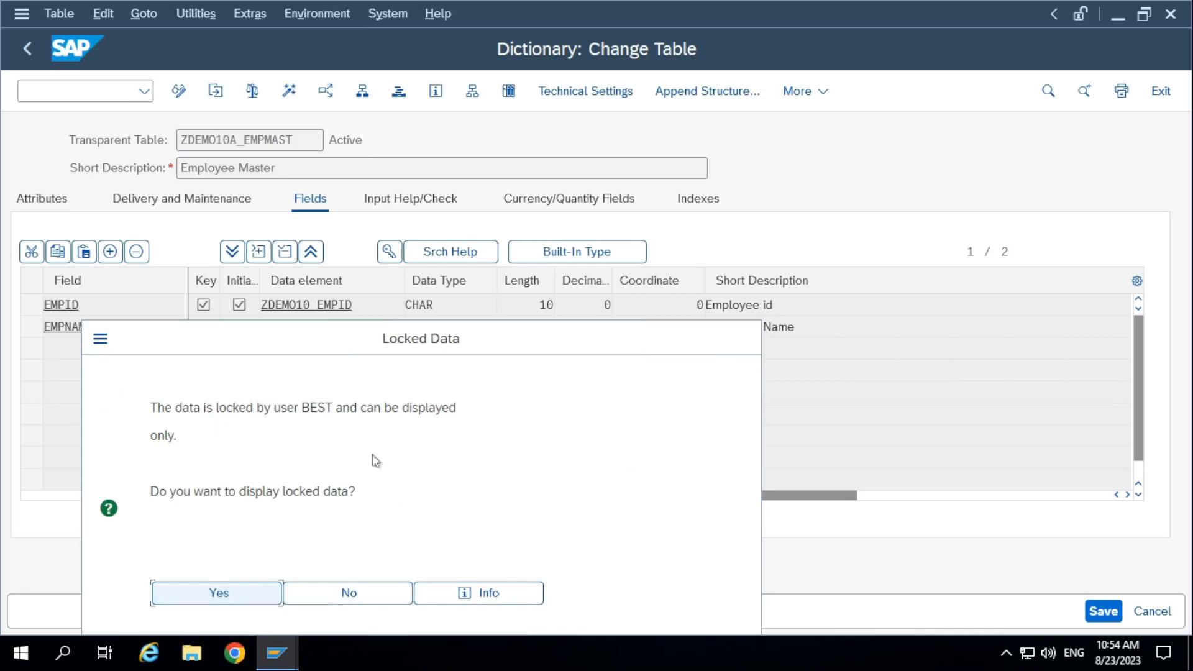
{"action": "key", "text": "Return"}
{"action": "left_click_drag", "start_coordinate": [274, 349], "coordinate": [276, 247]}
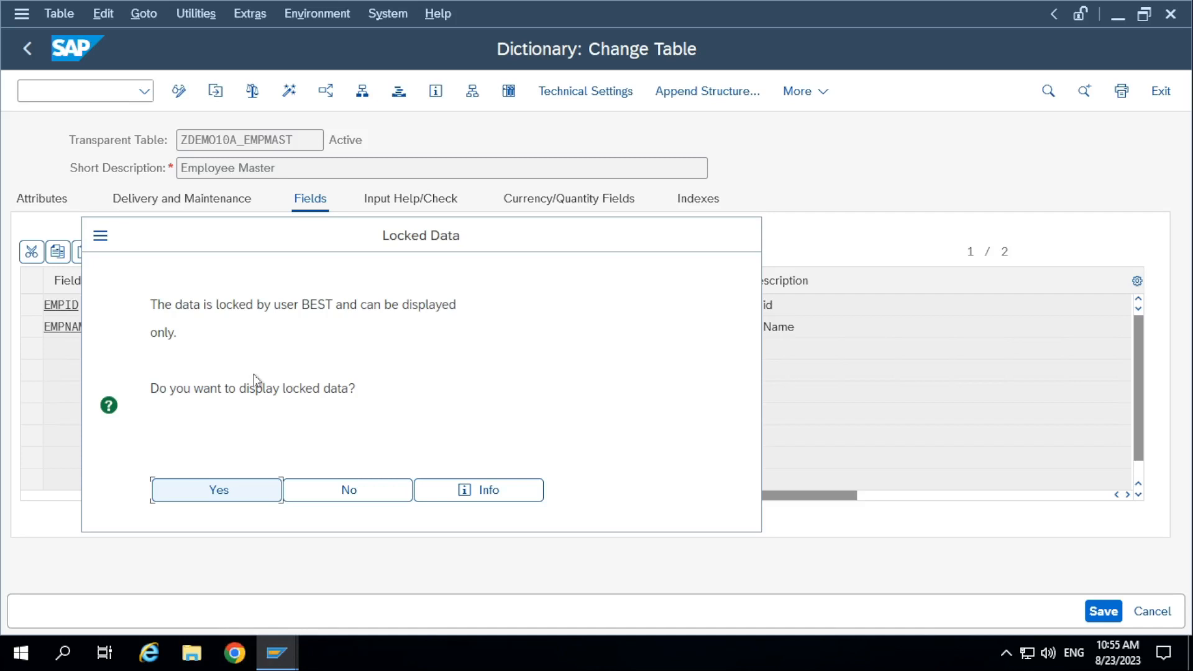
{"action": "left_click", "coordinate": [363, 489]}
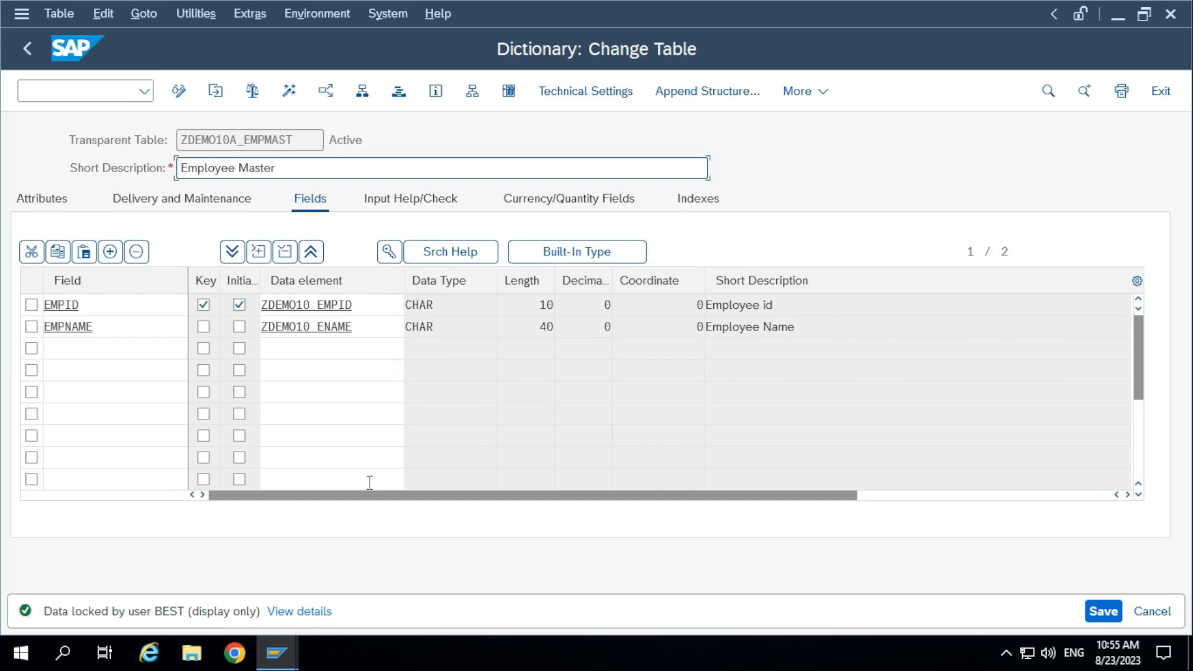
Return both the dictionary and SM30 sessions to their initial screens, and copy the table name ZDEMO10A_EMPMAST.
{"action": "left_click", "coordinate": [36, 56]}
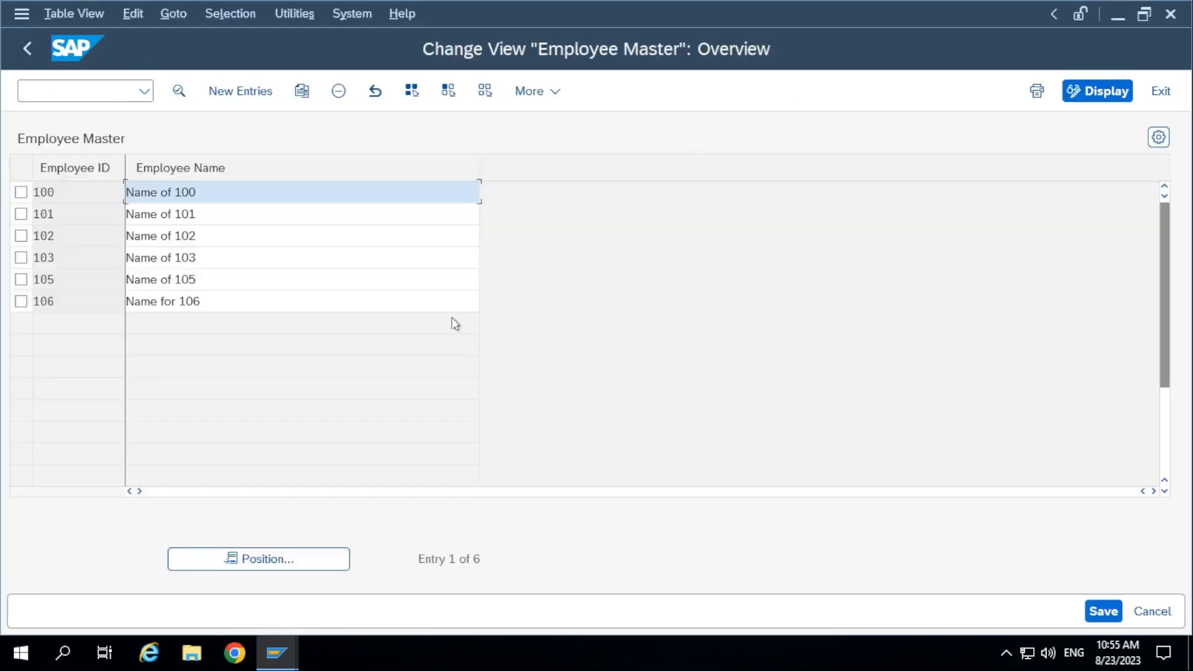
{"action": "left_click", "coordinate": [27, 48]}
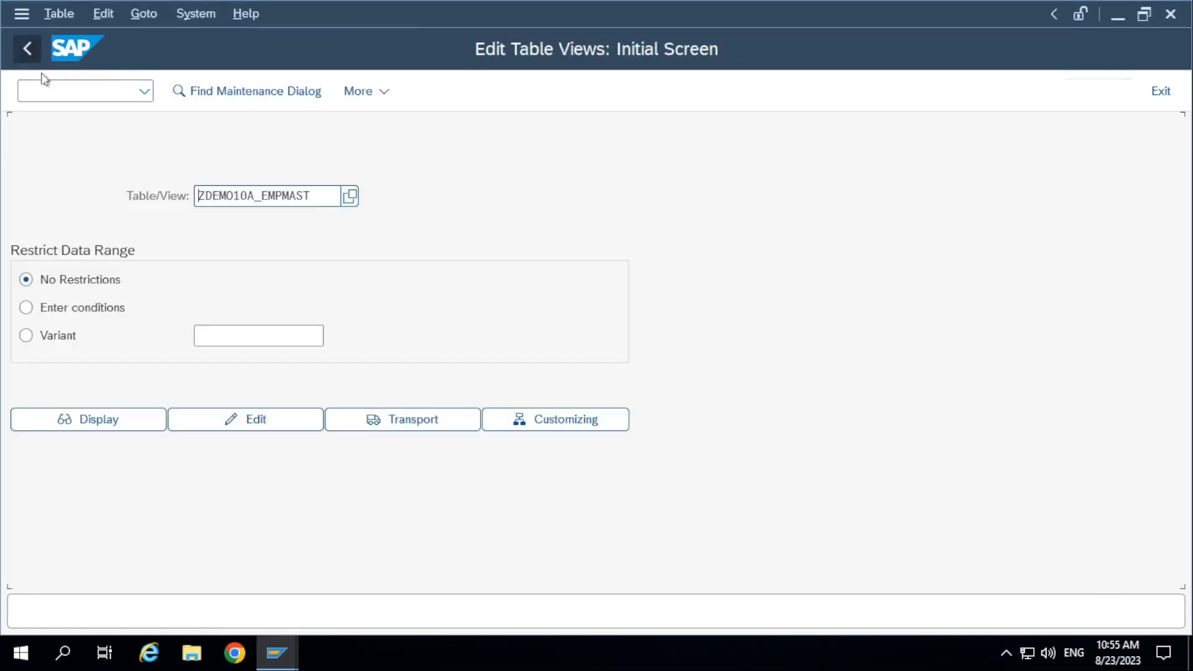
{"action": "left_click_drag", "start_coordinate": [331, 197], "coordinate": [95, 187]}
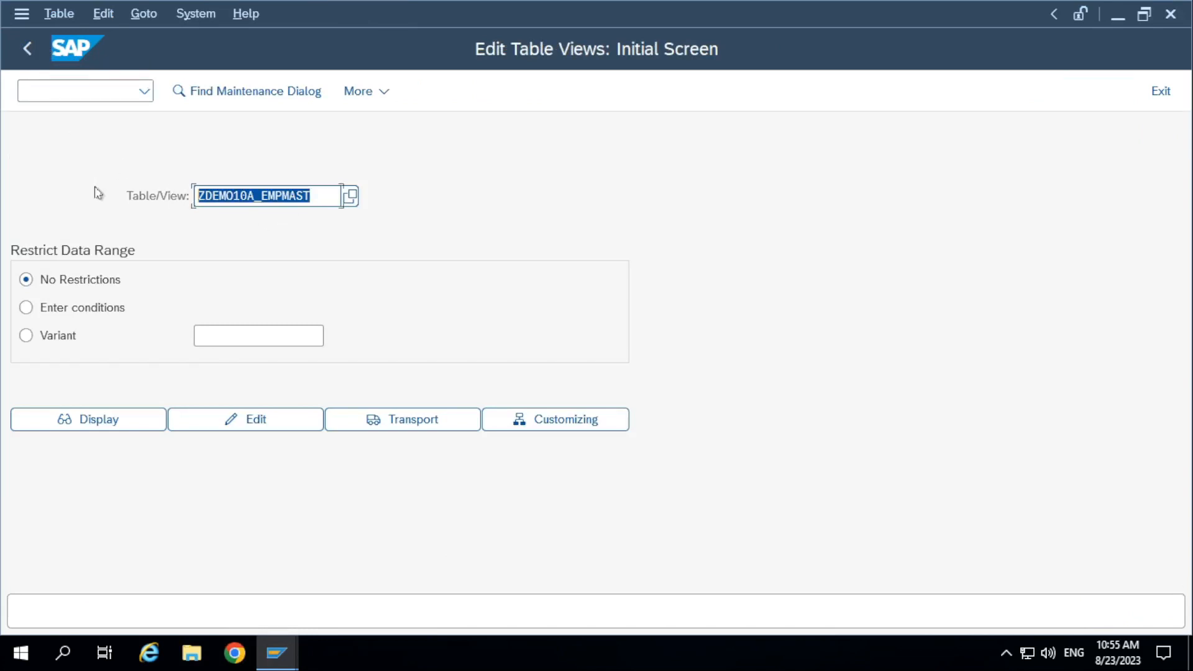
{"action": "key", "text": "alt+Tab"}
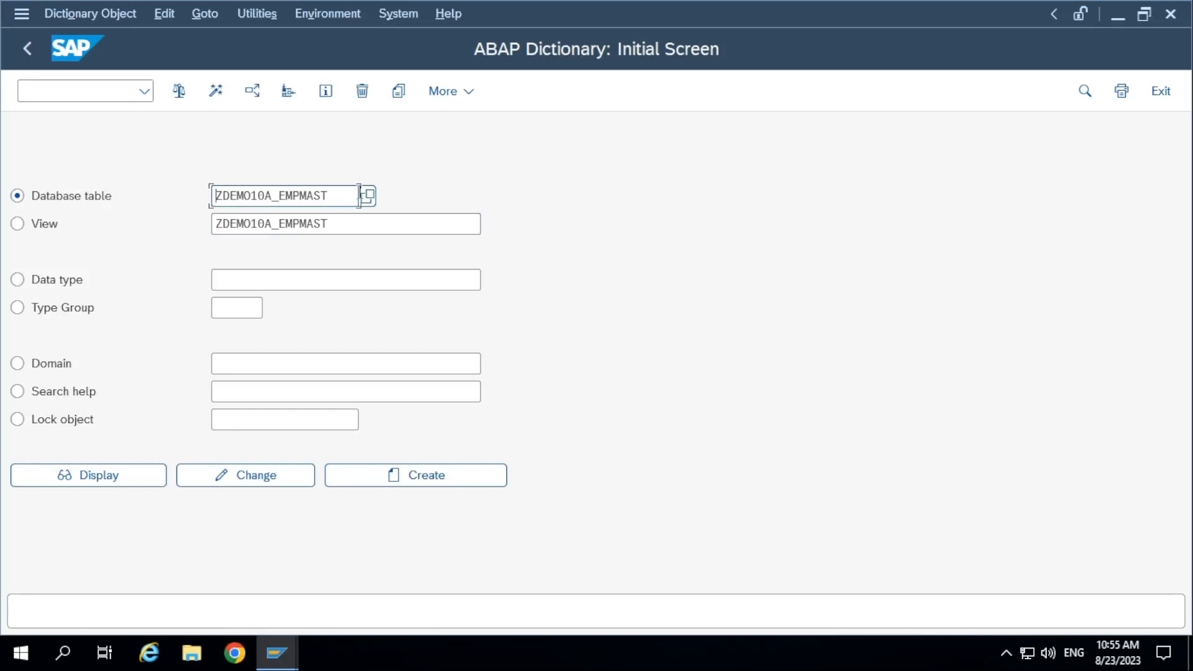
{"action": "left_click_drag", "start_coordinate": [357, 193], "coordinate": [65, 197]}
{"action": "key", "text": "ctrl+c"}
Open transaction SE93 in a new session.
{"action": "left_click", "coordinate": [58, 86]}
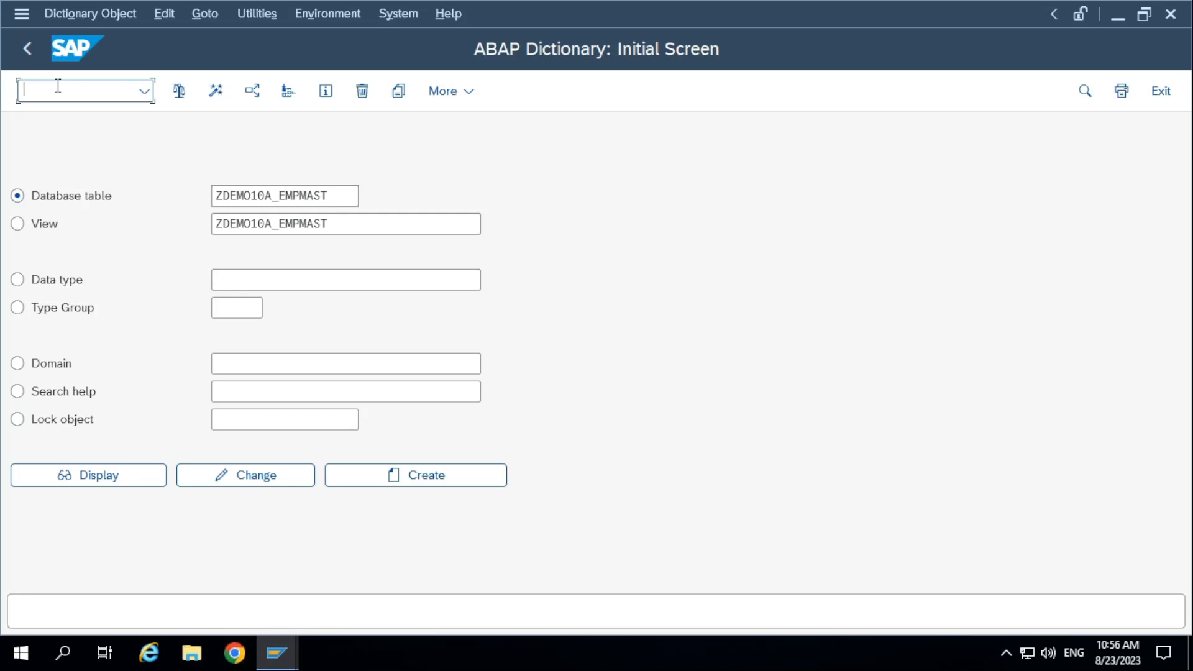
{"action": "type", "text": "/ose93"}
{"action": "key", "text": "Return"}
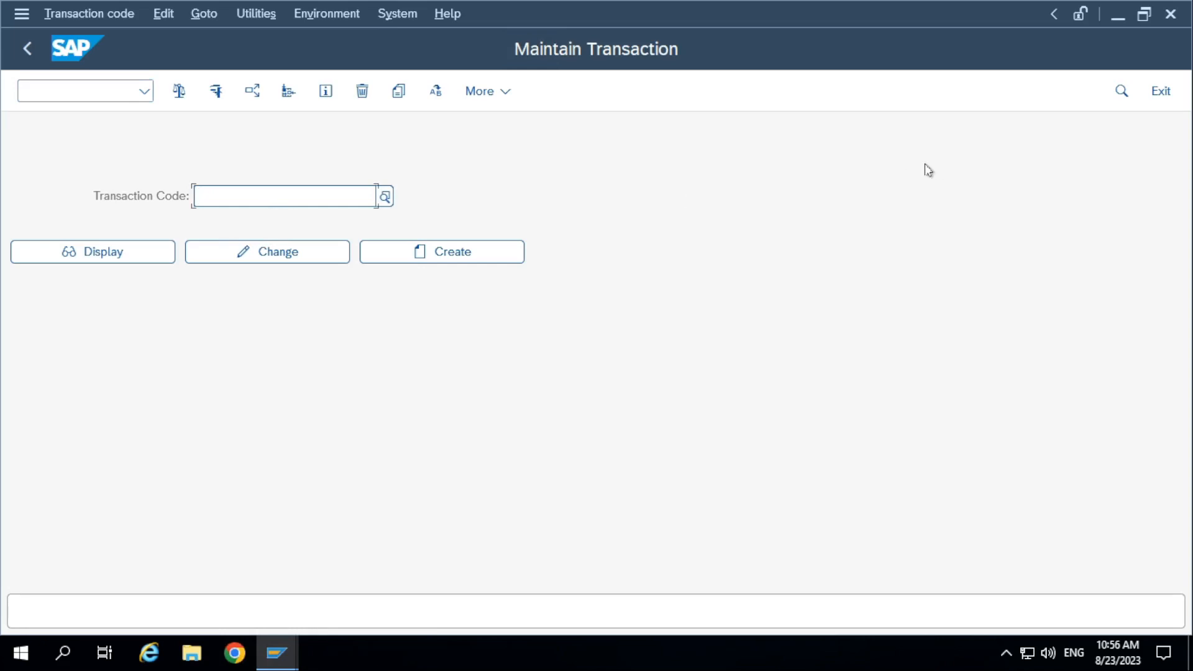
{"action": "type", "text": "VA01"}
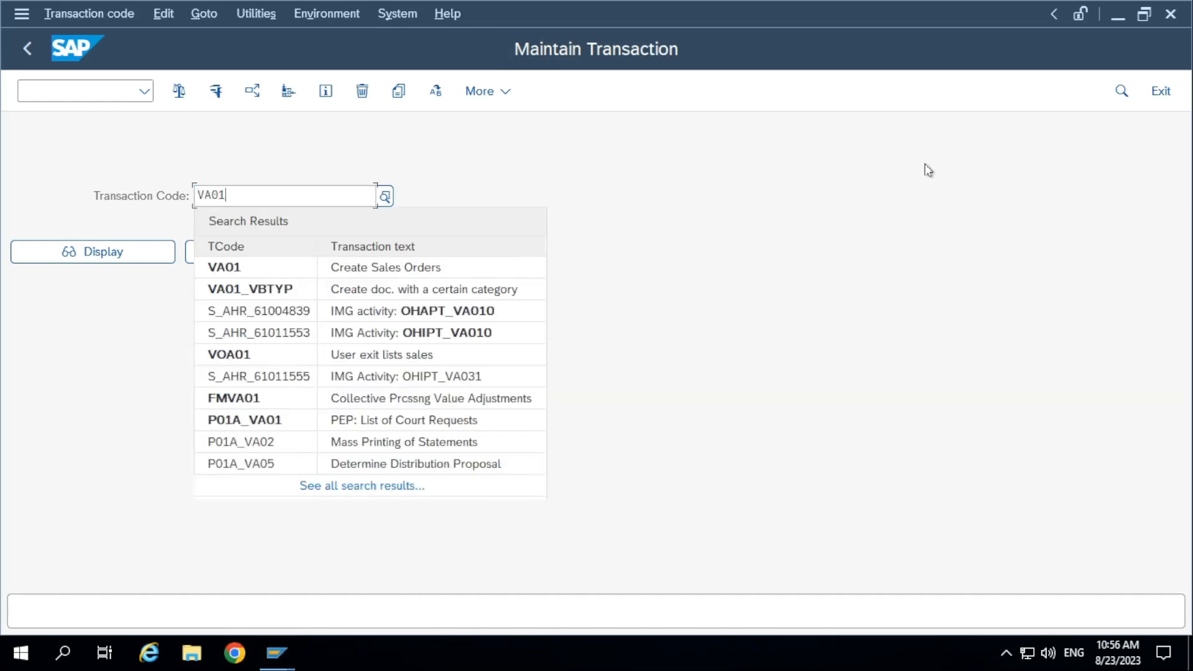
{"action": "left_click", "coordinate": [139, 221]}
{"action": "left_click_drag", "start_coordinate": [258, 198], "coordinate": [15, 195]}
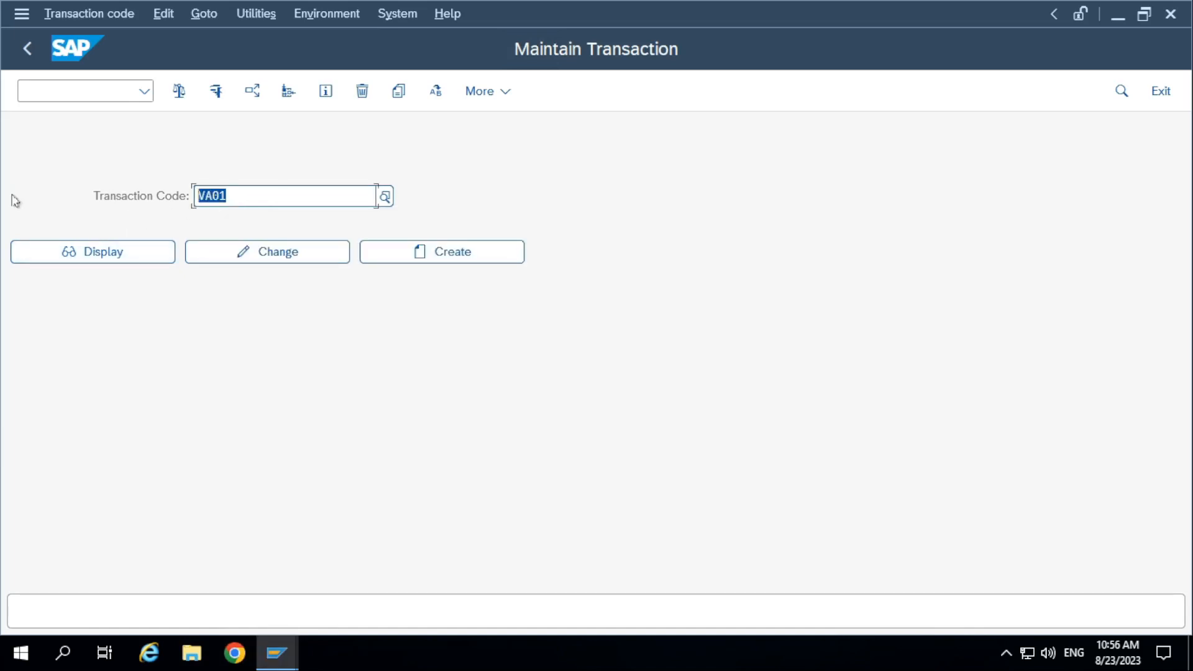
{"action": "key", "text": "BackSpace"}
Display the definition of transaction code SE38.
{"action": "type", "text": "SE38"}
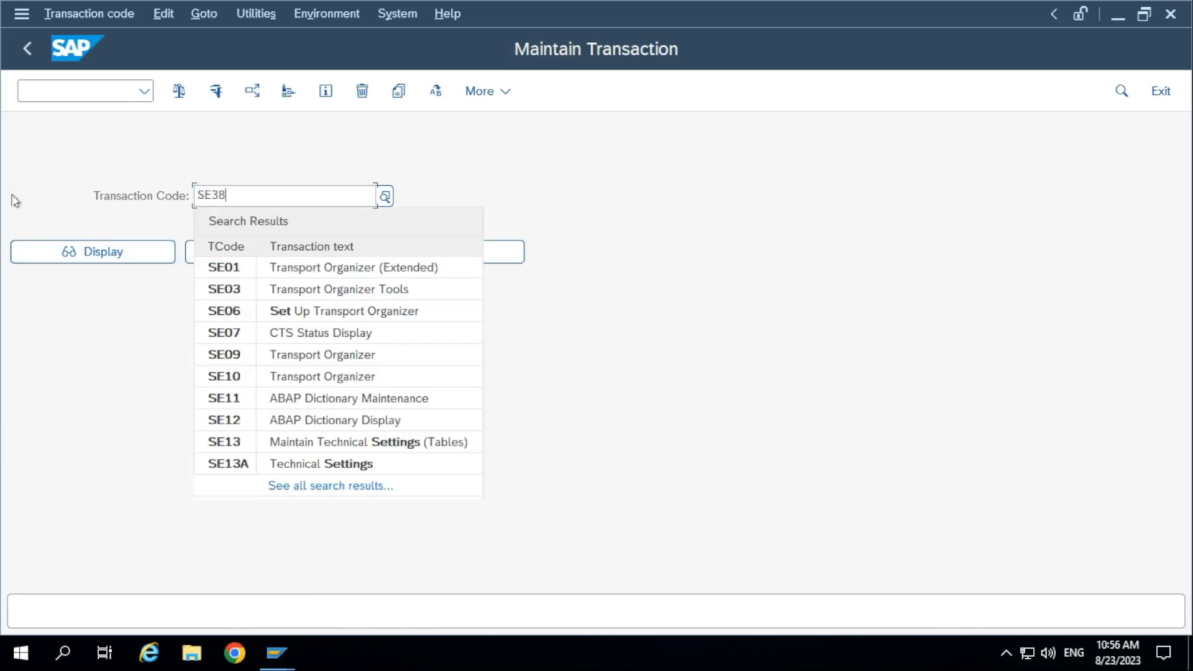
{"action": "left_click", "coordinate": [189, 213]}
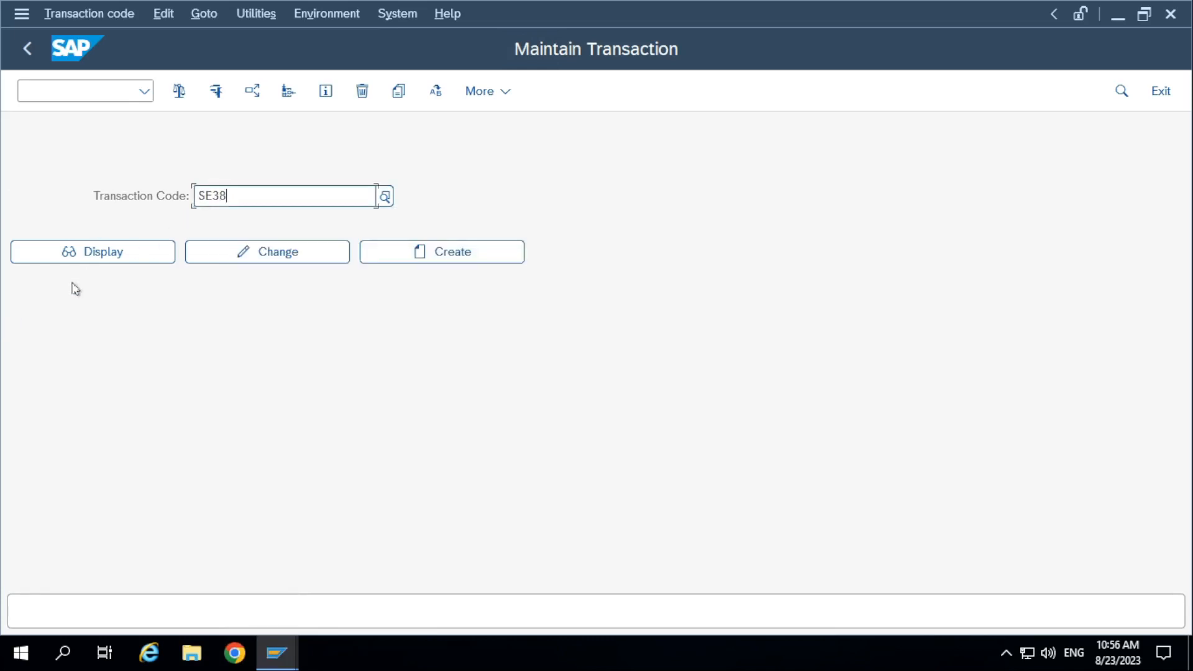
{"action": "left_click", "coordinate": [130, 254]}
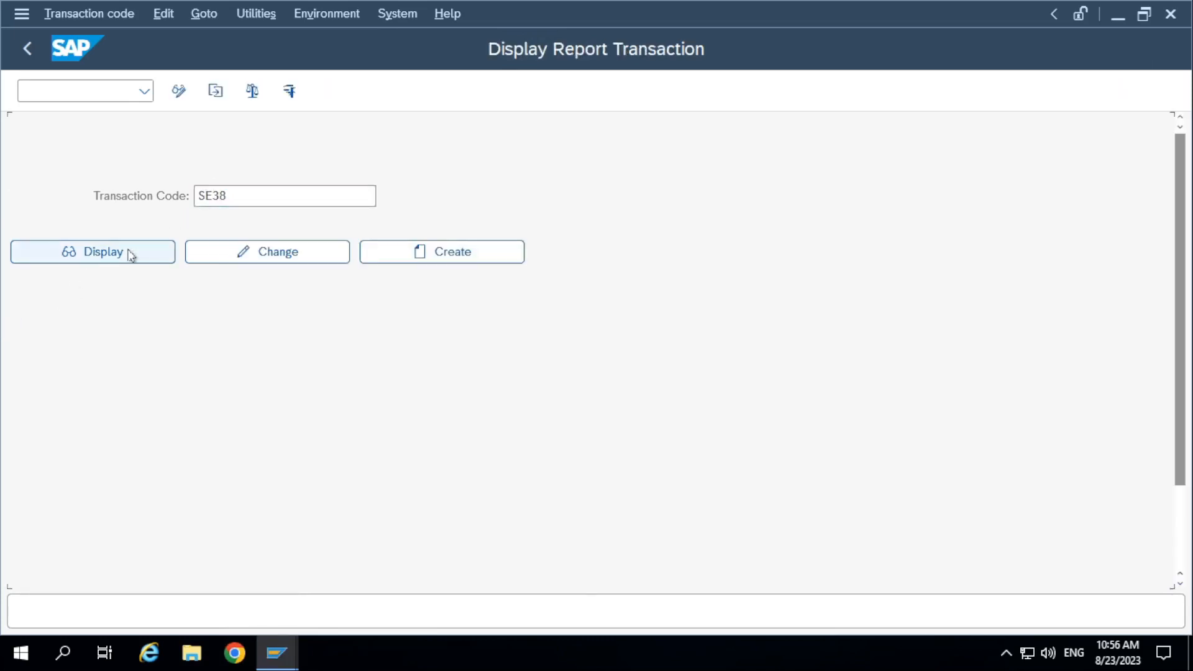
Examine how transaction code SE38 is linked to its program in the start options.
{"action": "left_click_drag", "start_coordinate": [321, 258], "coordinate": [3, 259]}
{"action": "left_click_drag", "start_coordinate": [278, 136], "coordinate": [151, 138]}
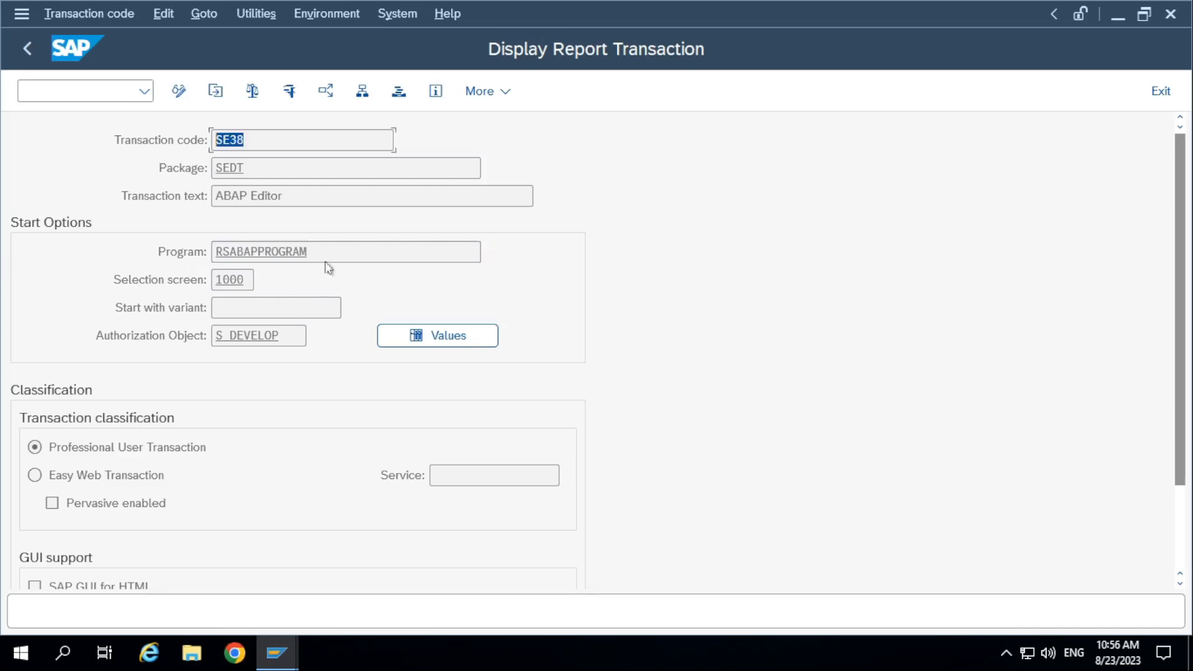
{"action": "left_click_drag", "start_coordinate": [340, 256], "coordinate": [105, 250]}
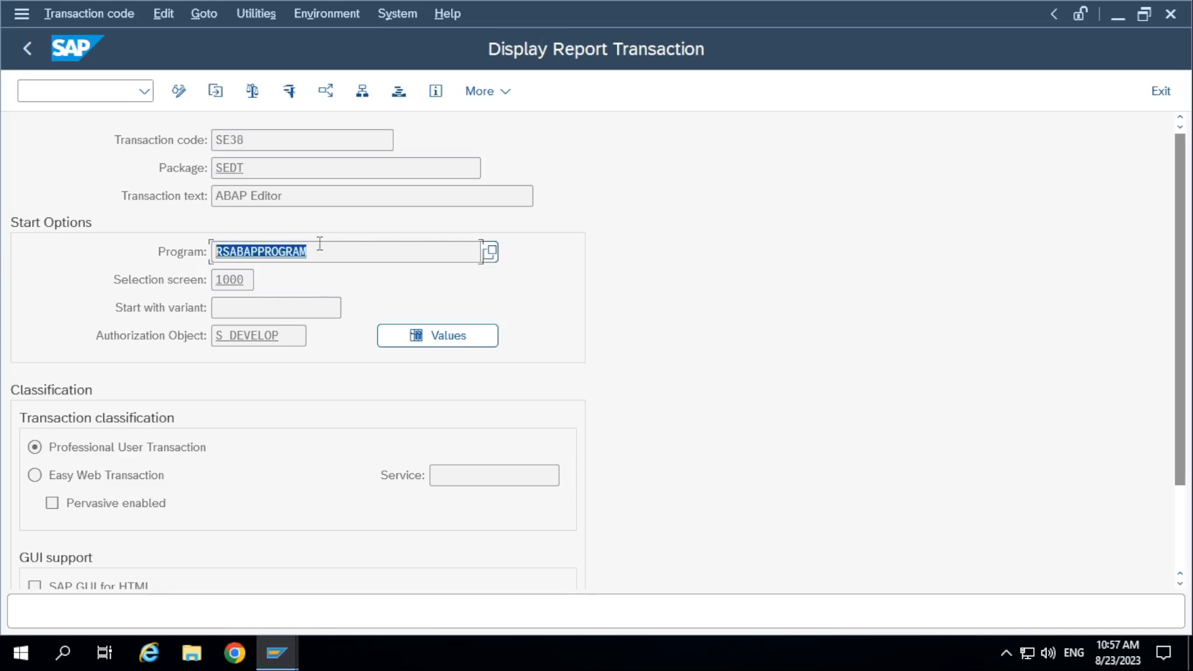
{"action": "left_click", "coordinate": [342, 249]}
{"action": "left_click_drag", "start_coordinate": [342, 249], "coordinate": [177, 246]}
{"action": "left_click", "coordinate": [331, 260]}
{"action": "left_click_drag", "start_coordinate": [284, 141], "coordinate": [91, 150]}
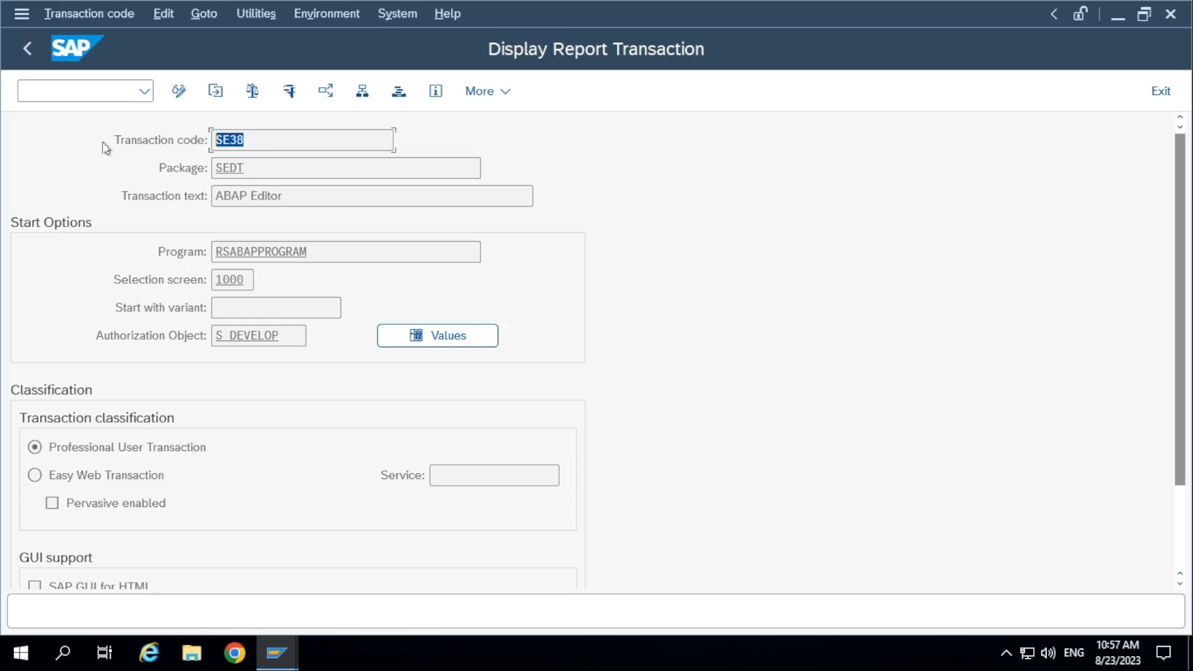
{"action": "left_click_drag", "start_coordinate": [332, 258], "coordinate": [118, 268]}
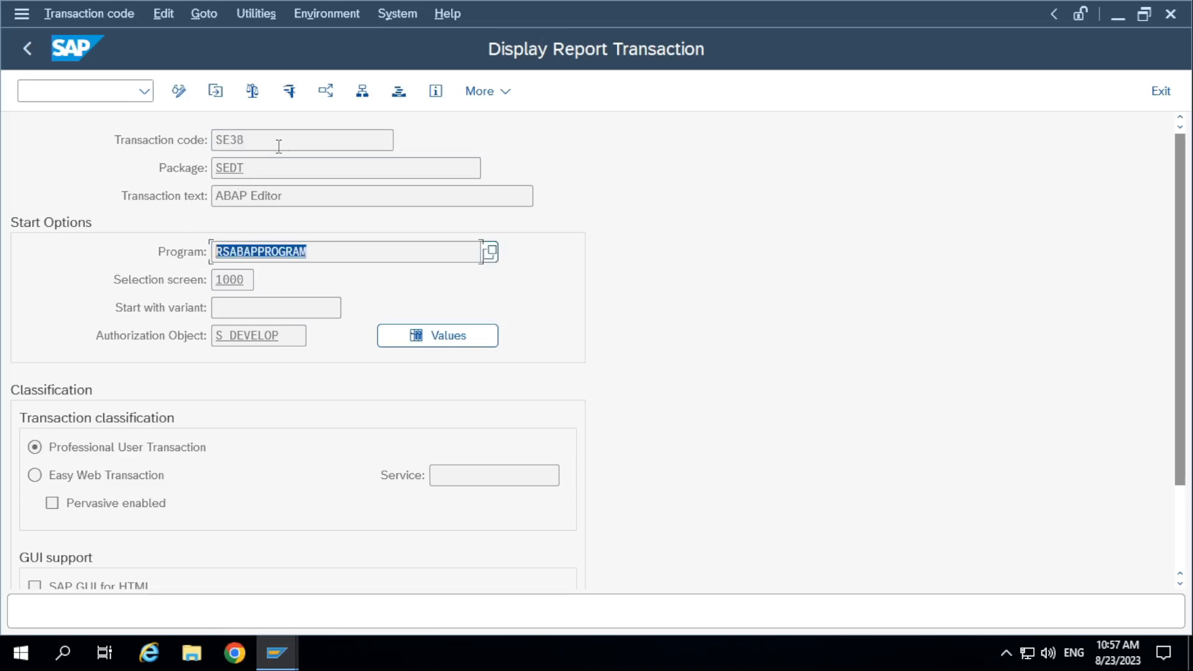
{"action": "left_click_drag", "start_coordinate": [281, 140], "coordinate": [132, 140]}
{"action": "left_click_drag", "start_coordinate": [352, 260], "coordinate": [139, 255]}
Open the source code of the program RSABAPPROGRAM assigned to transaction SE38.
{"action": "left_click", "coordinate": [338, 256]}
{"action": "left_click_drag", "start_coordinate": [354, 253], "coordinate": [195, 256]}
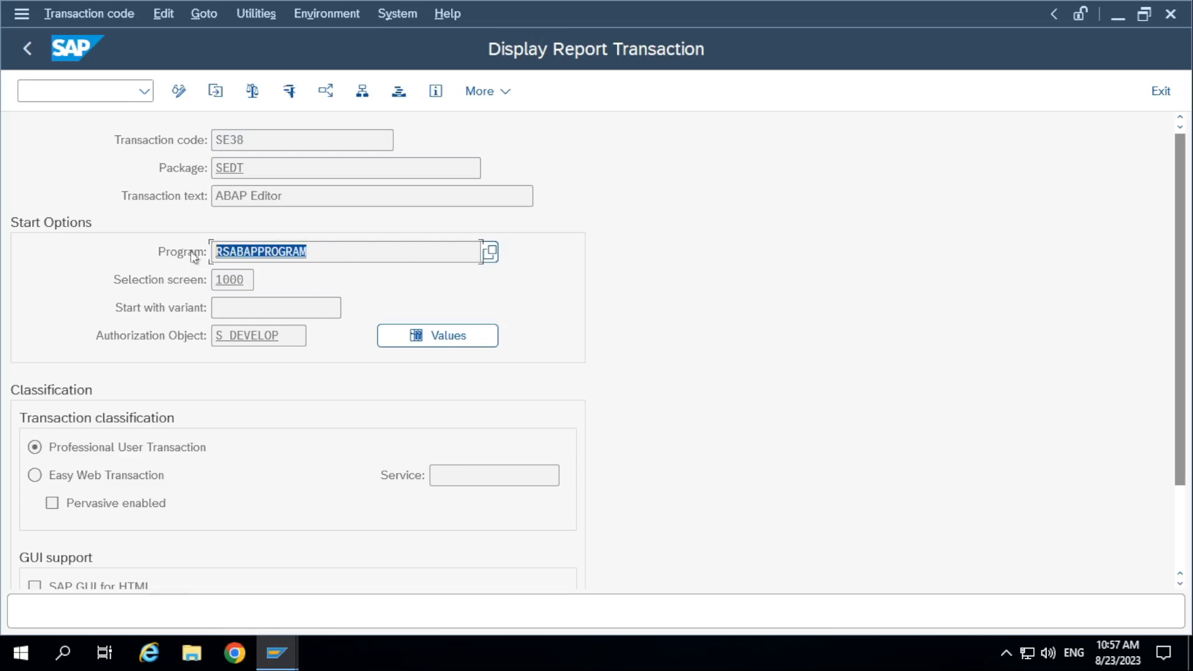
{"action": "left_click", "coordinate": [295, 256]}
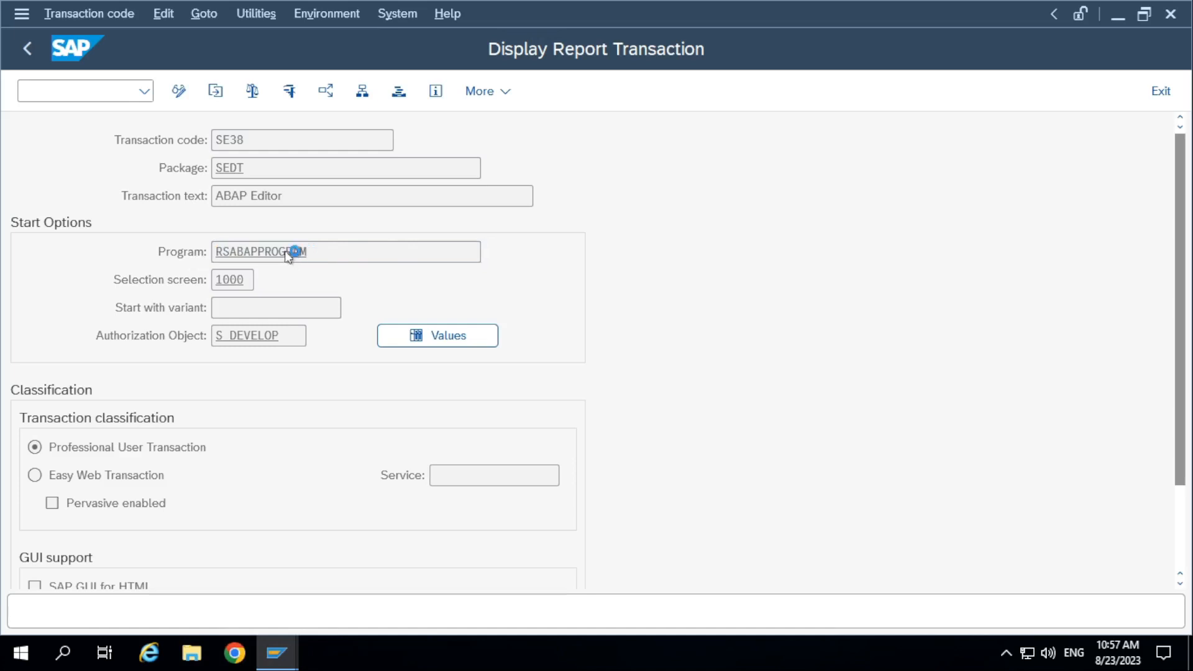
{"action": "double_click", "coordinate": [291, 252]}
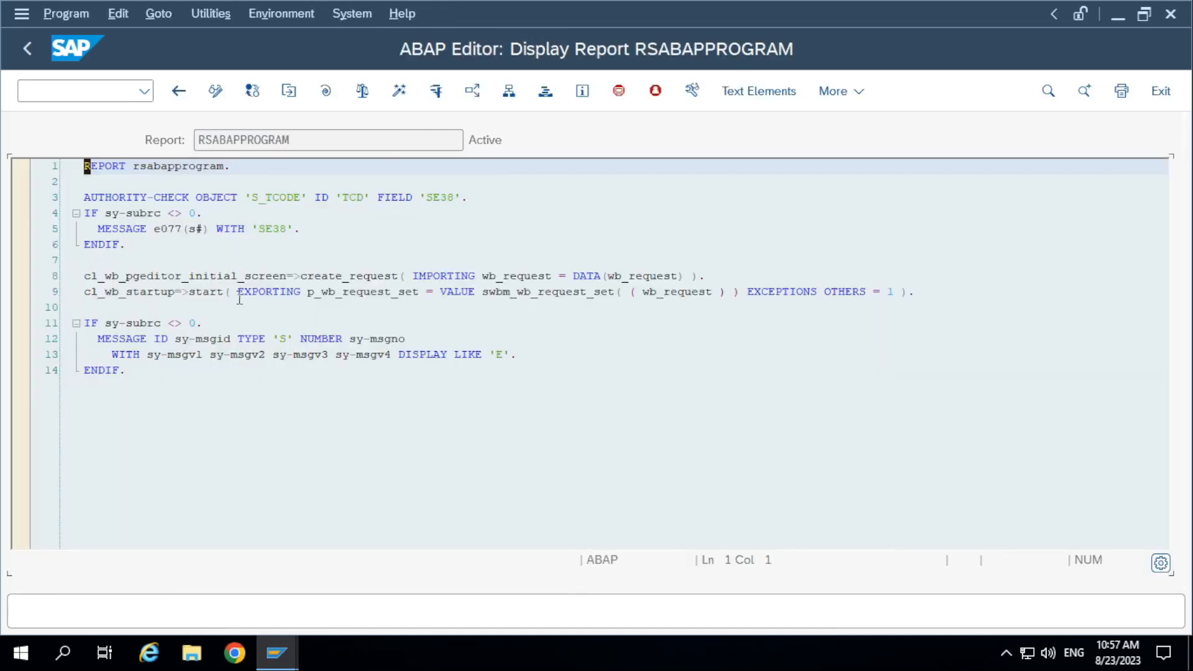
Run the report RSABAPPROGRAM from its source code, and return to the definition of transaction SE38.
{"action": "left_click", "coordinate": [257, 262]}
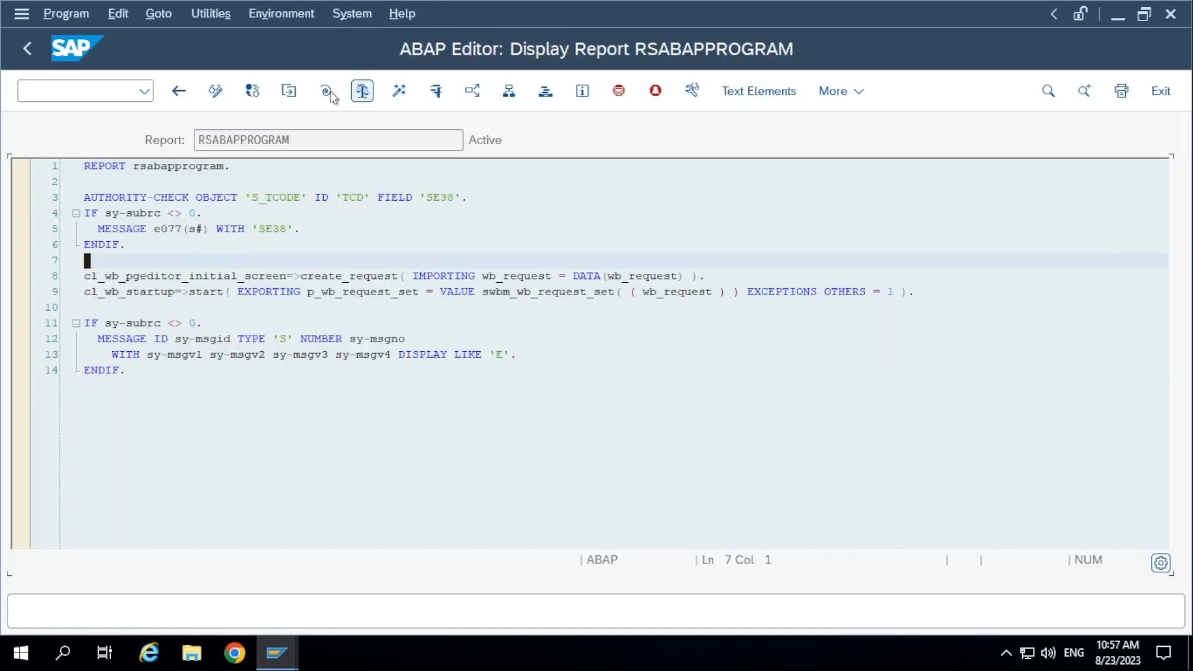
{"action": "left_click", "coordinate": [436, 92]}
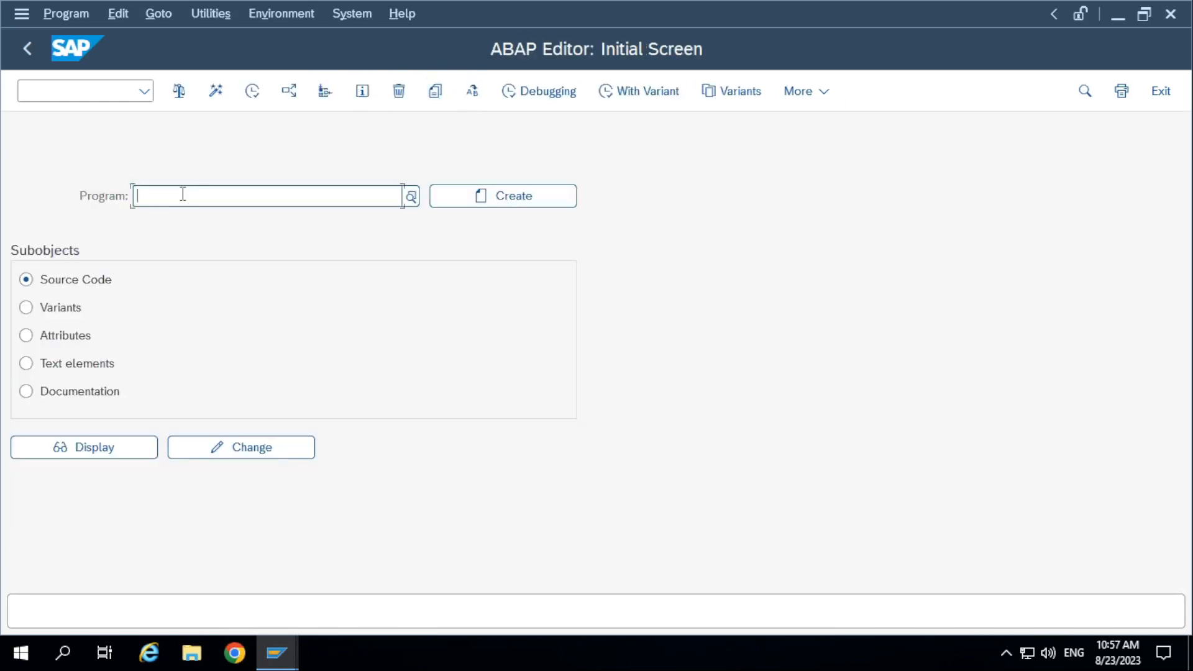
{"action": "left_click", "coordinate": [27, 49]}
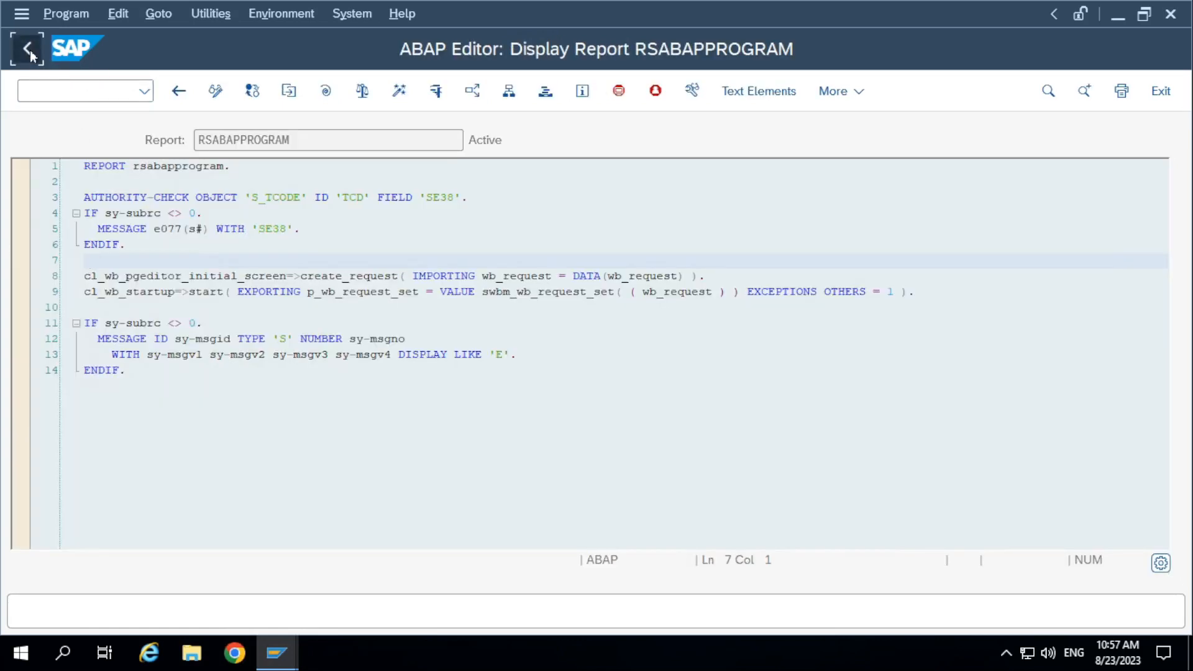
{"action": "left_click", "coordinate": [27, 49]}
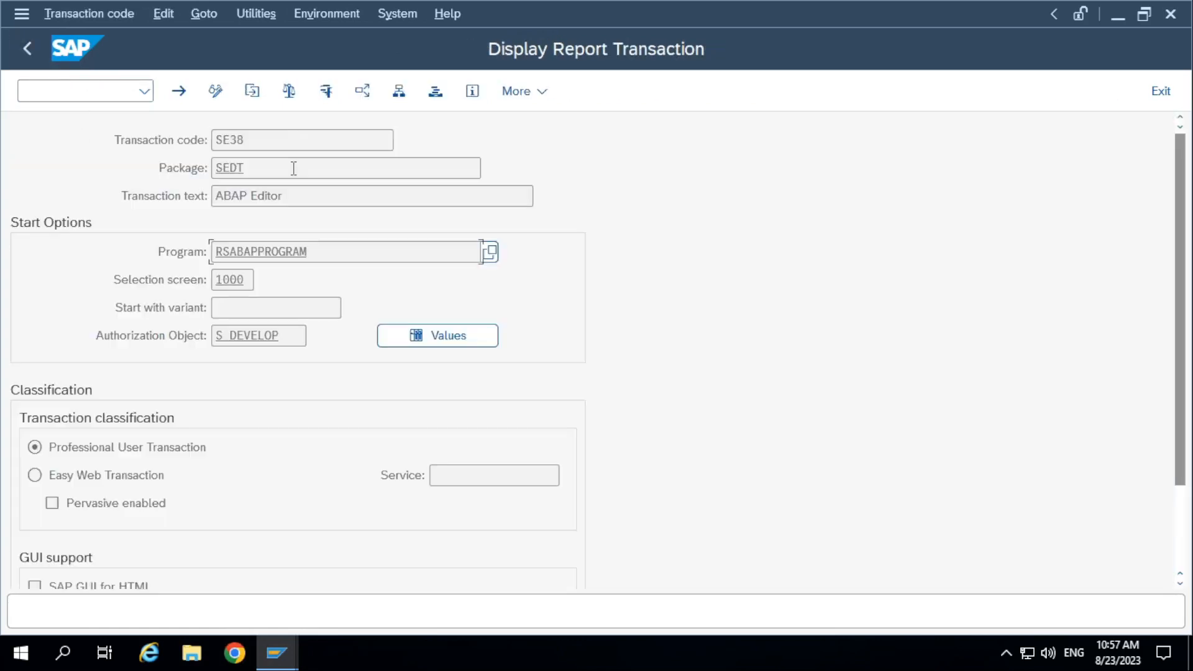
Test transaction SE38 from its definition and compare the transaction code with its assigned program.
{"action": "left_click", "coordinate": [324, 94]}
{"action": "left_click", "coordinate": [27, 49]}
{"action": "double_click", "coordinate": [303, 252]}
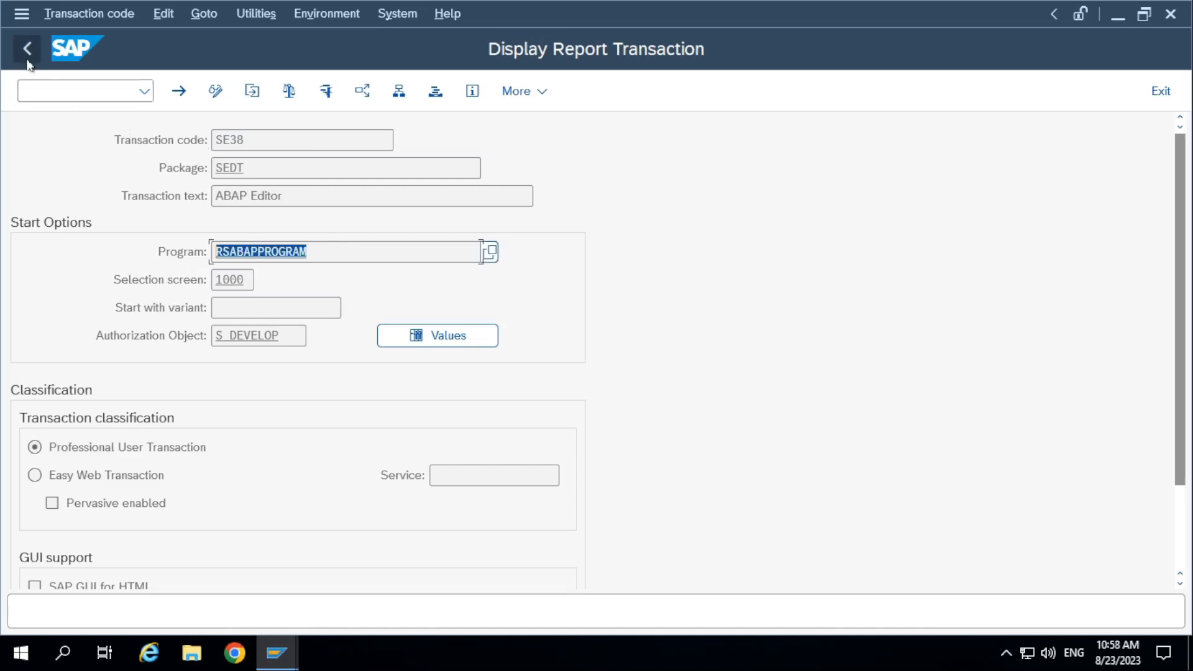
{"action": "left_click_drag", "start_coordinate": [293, 139], "coordinate": [125, 137]}
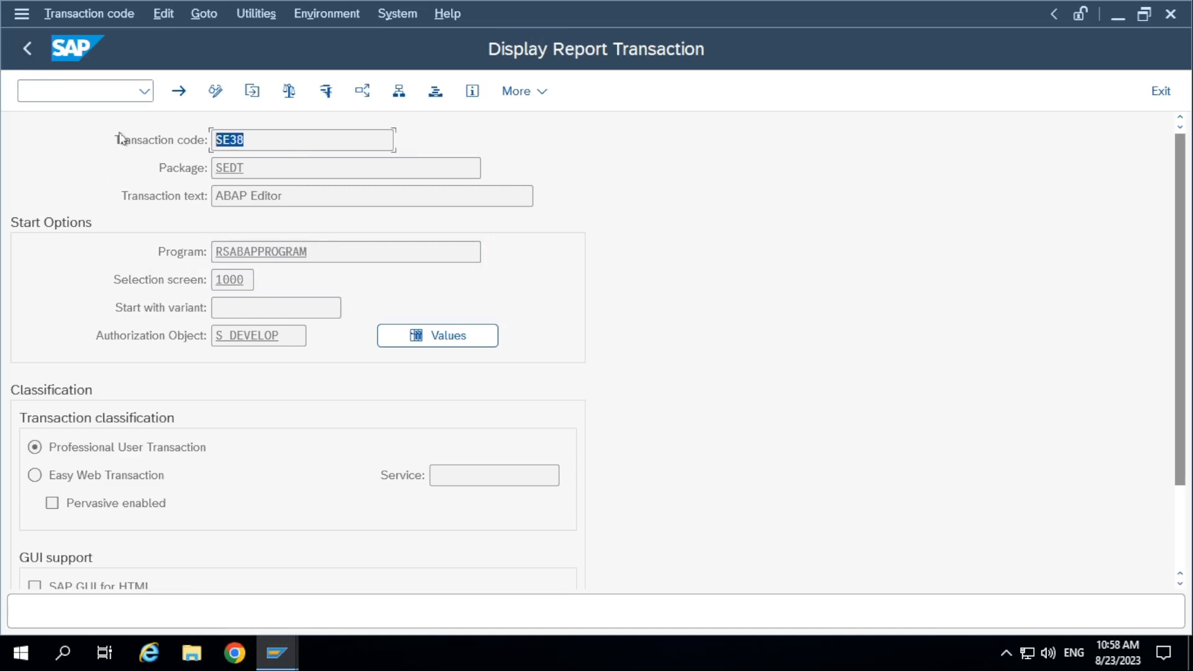
Return to the transaction maintenance entry screen and replace the transaction code with the prefix Z.
{"action": "left_click", "coordinate": [39, 50]}
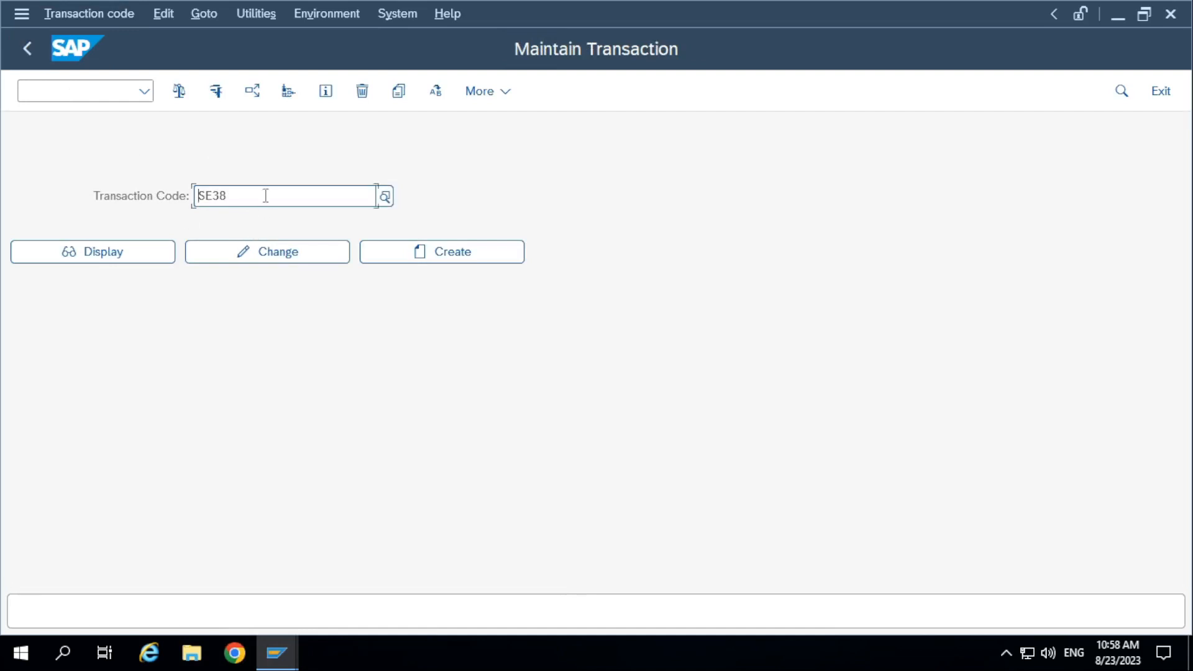
{"action": "key", "text": "Delete"}
{"action": "type", "text": "Z"}
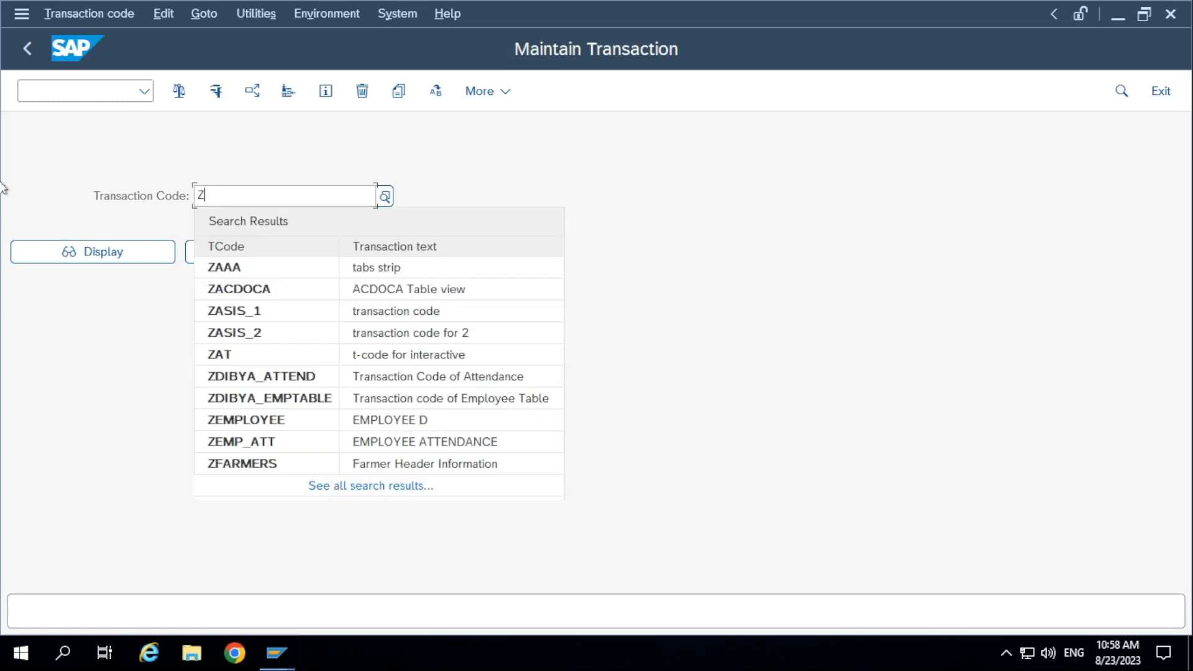
{"action": "type", "text": "SM30_"}
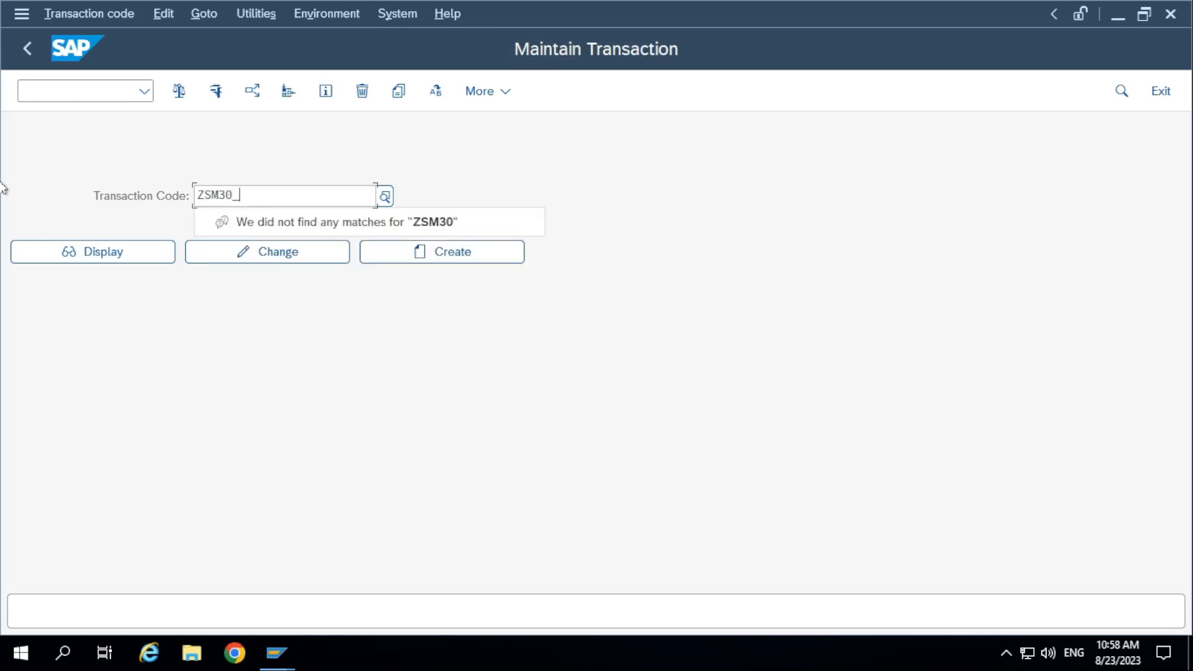
{"action": "type", "text": "EMP"}
{"action": "key", "text": "BackSpace"}
{"action": "key", "text": "BackSpace"}
{"action": "key", "text": "BackSpace"}
{"action": "key", "text": "BackSpace"}
{"action": "key", "text": "BackSpace"}
{"action": "key", "text": "BackSpace"}
{"action": "key", "text": "BackSpace"}
{"action": "key", "text": "BackSpace"}
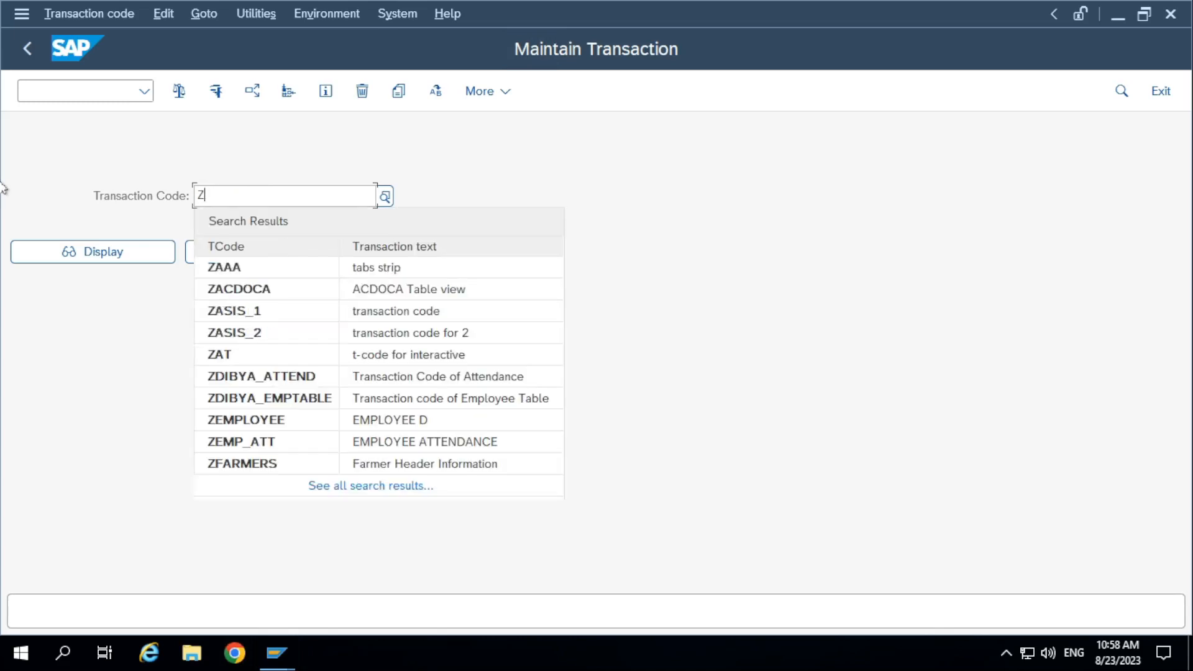
Complete the transaction code as ZEMP_MASTER and start creating it.
{"action": "type", "text": "EMP_MASTER"}
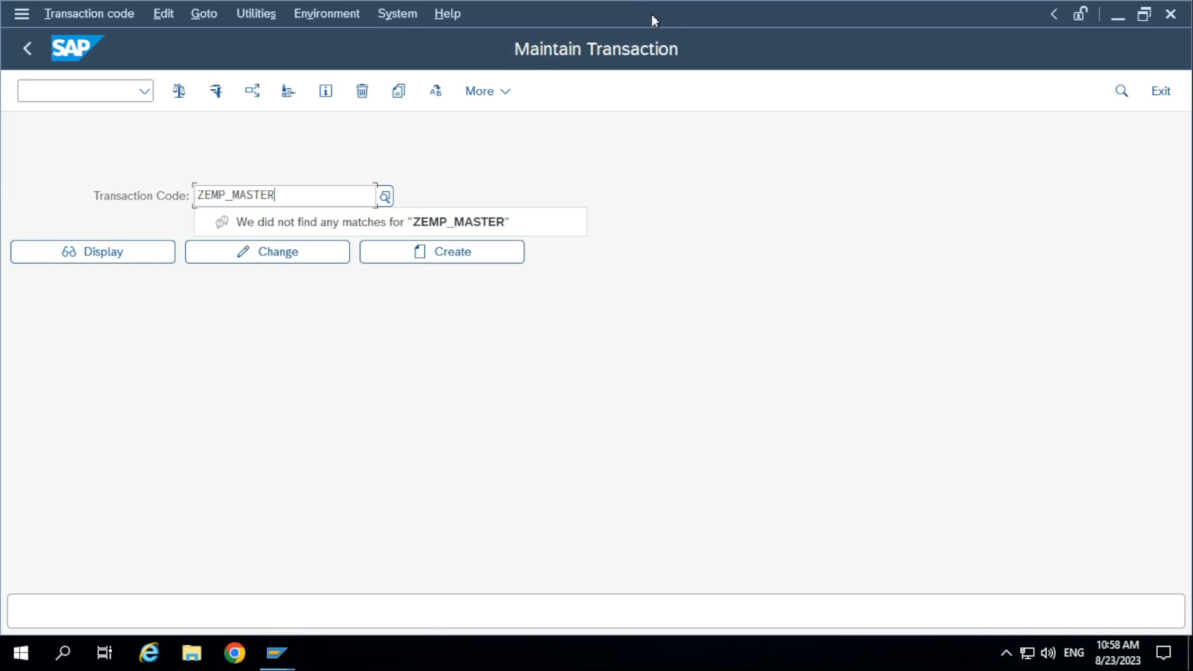
{"action": "left_click", "coordinate": [452, 261]}
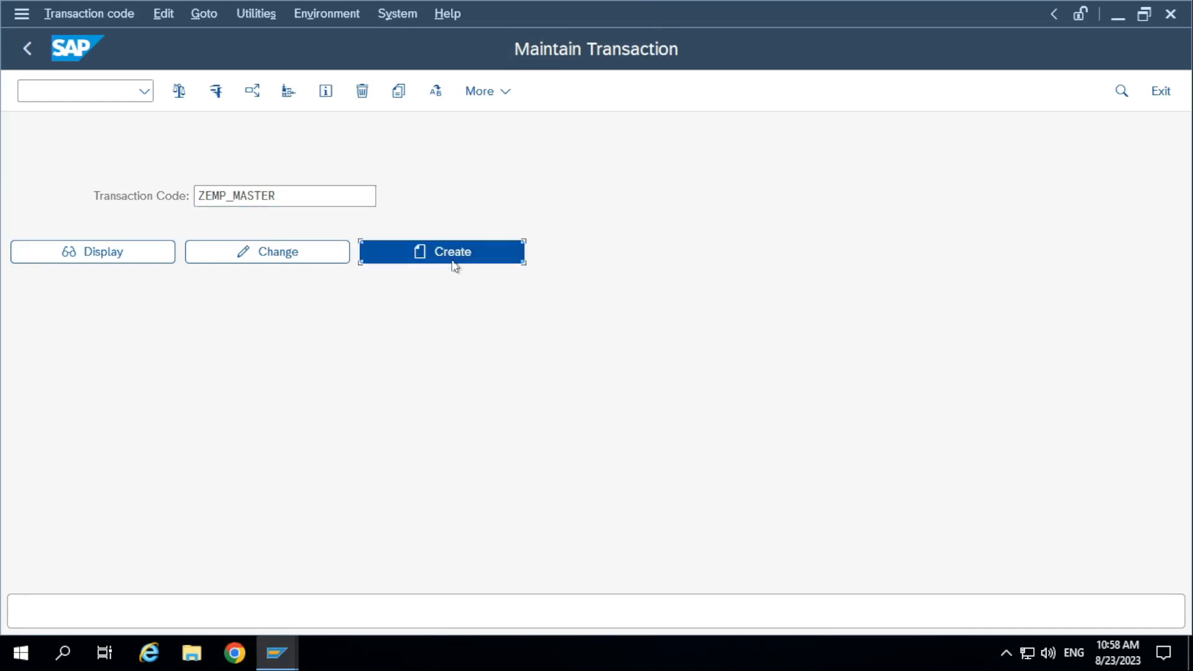
Give the new transaction the short text "Employee Master Data".
{"action": "left_click_drag", "start_coordinate": [376, 166], "coordinate": [354, 177]}
{"action": "left_click", "coordinate": [358, 318]}
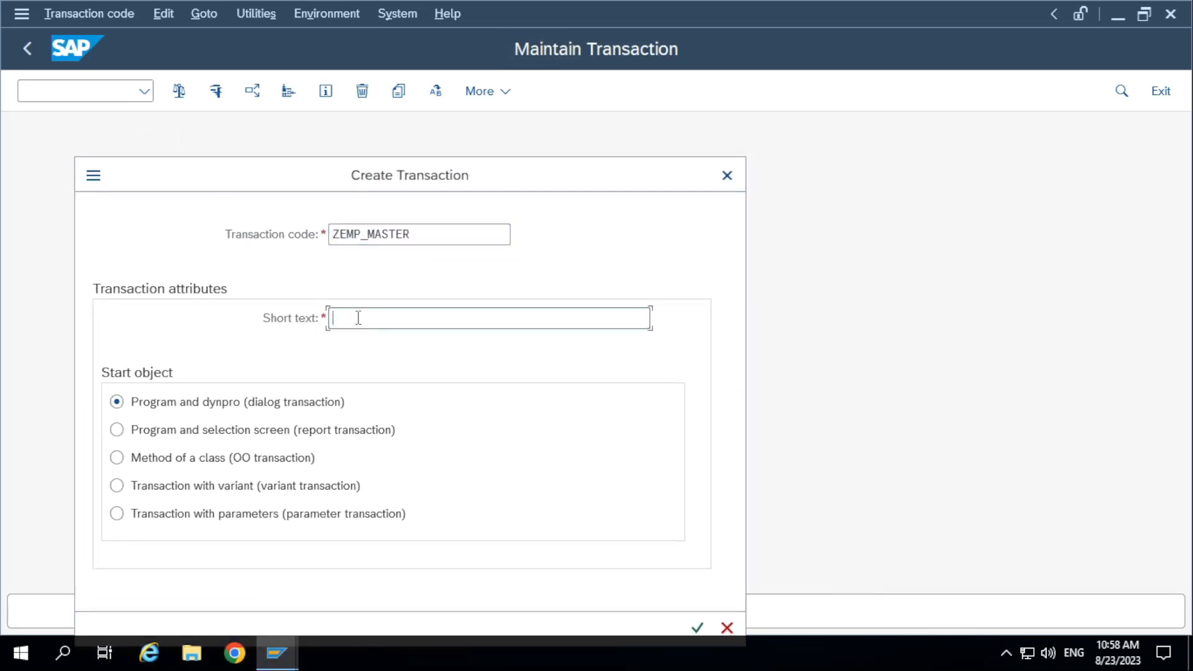
{"action": "type", "text": "Employee Master Data"}
{"action": "left_click_drag", "start_coordinate": [253, 181], "coordinate": [258, 130]}
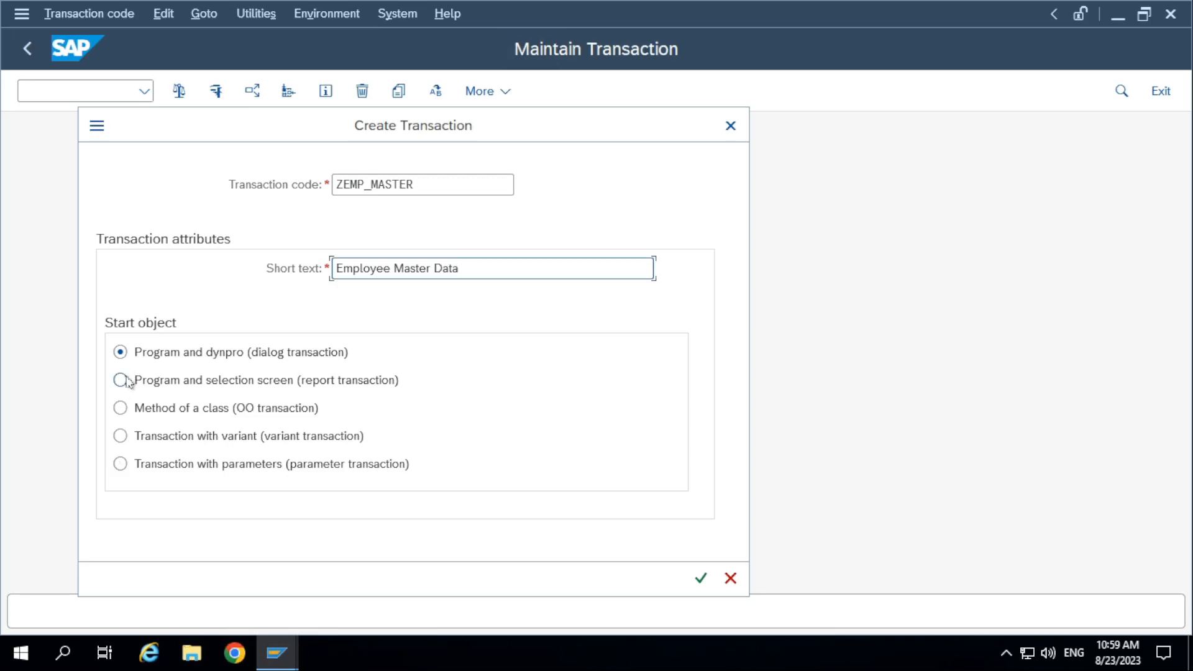
Make it a parameter transaction and set SM30 as its default transaction with the initial screen skipped.
{"action": "left_click", "coordinate": [122, 466]}
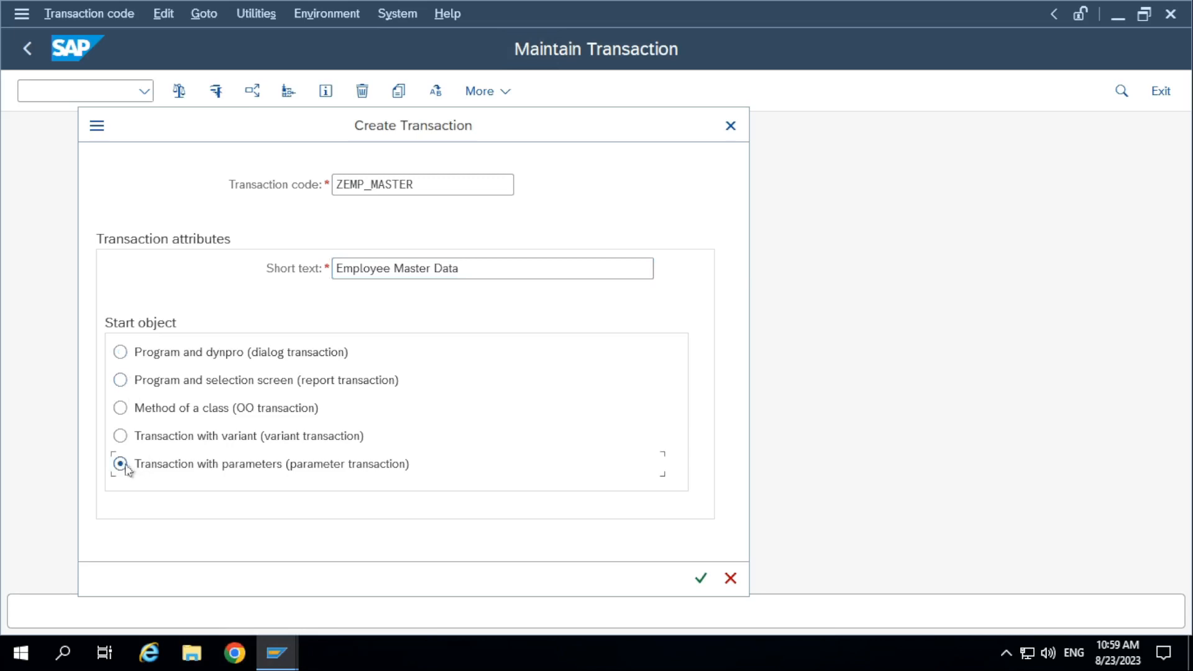
{"action": "left_click", "coordinate": [700, 578]}
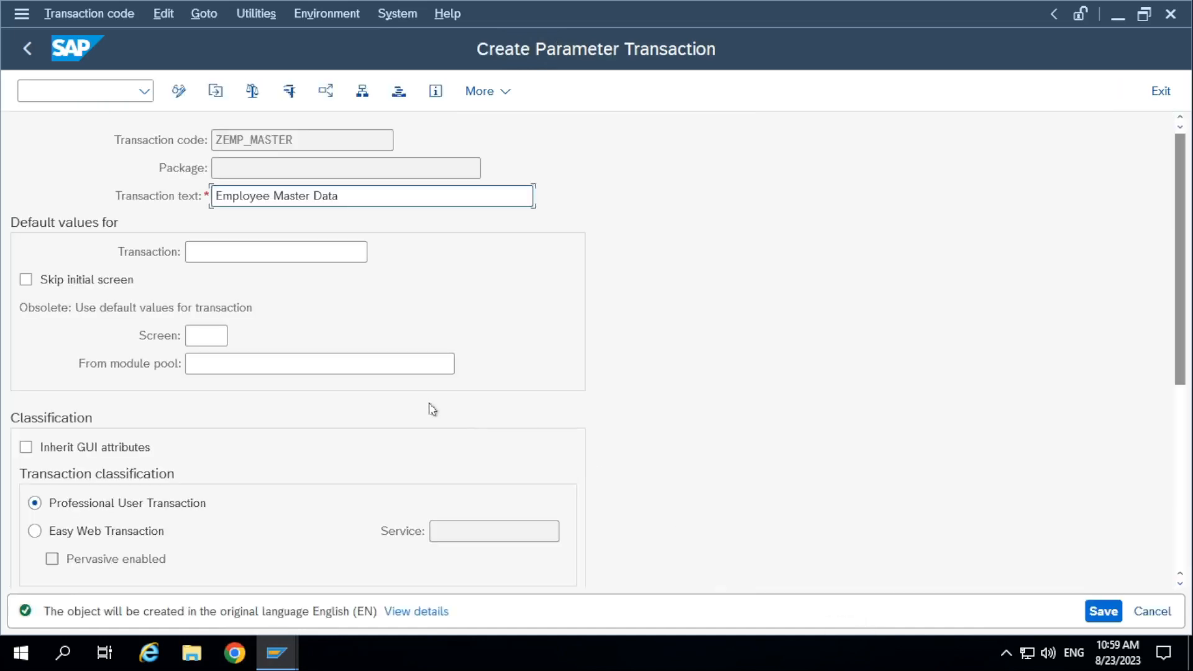
{"action": "left_click", "coordinate": [230, 249]}
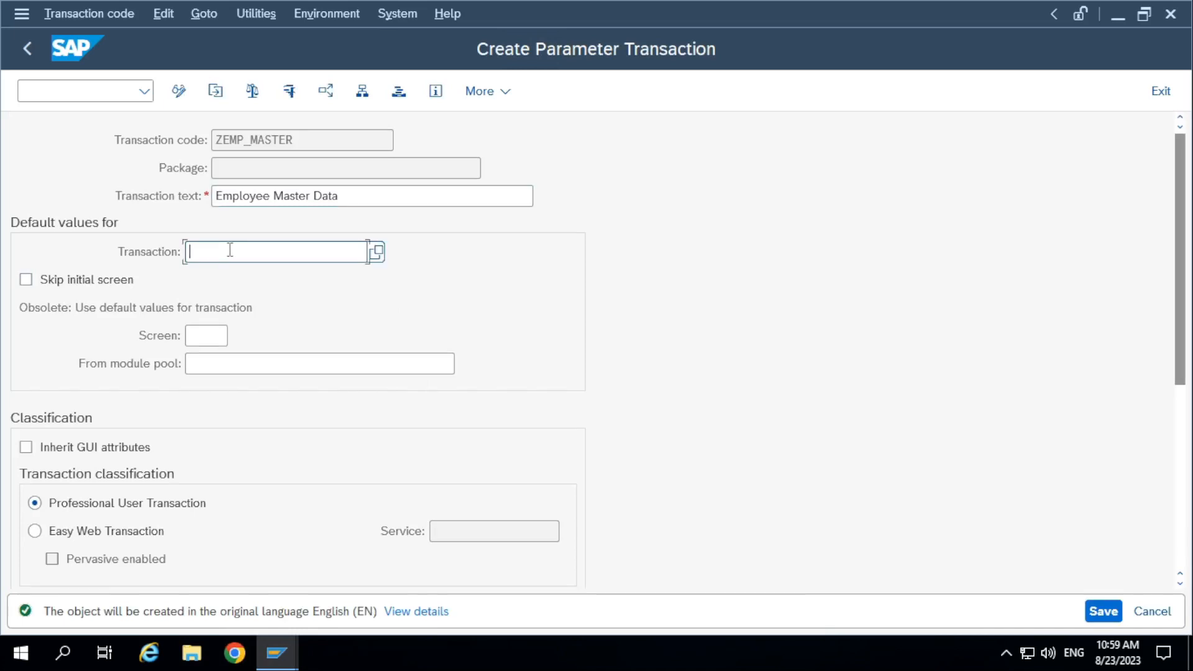
{"action": "type", "text": "SM30"}
{"action": "left_click", "coordinate": [25, 279]}
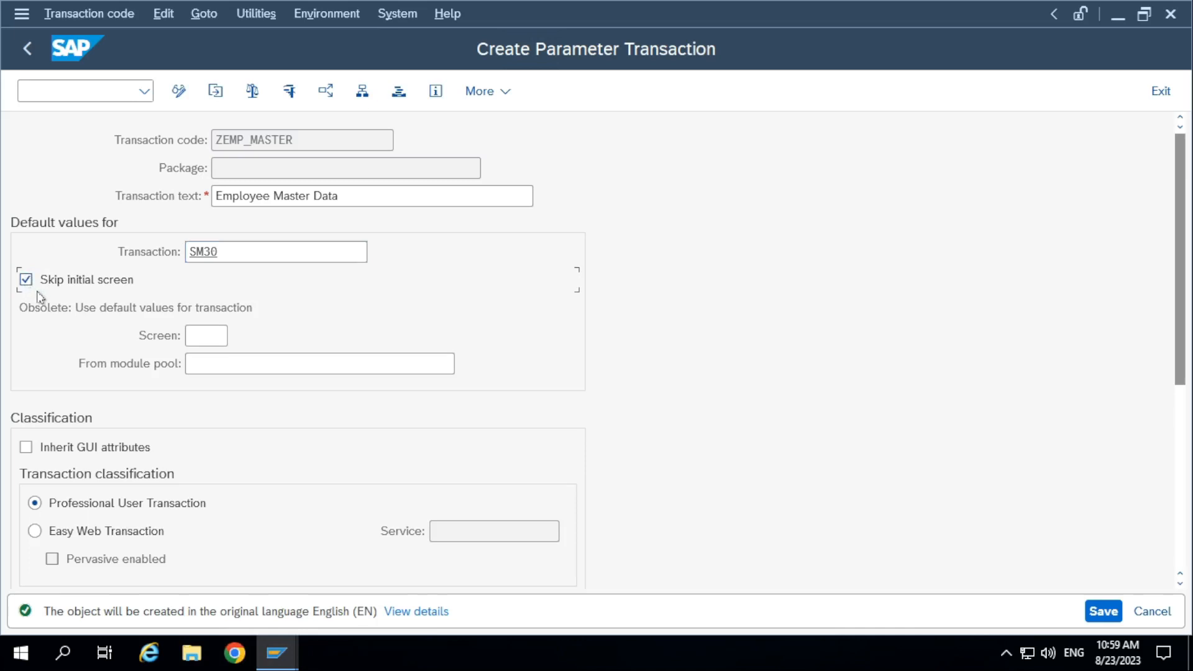
Run SM30 in a separate session, display the entries of ZDEMO10A_EMPMAST and close that session.
{"action": "left_click", "coordinate": [68, 91]}
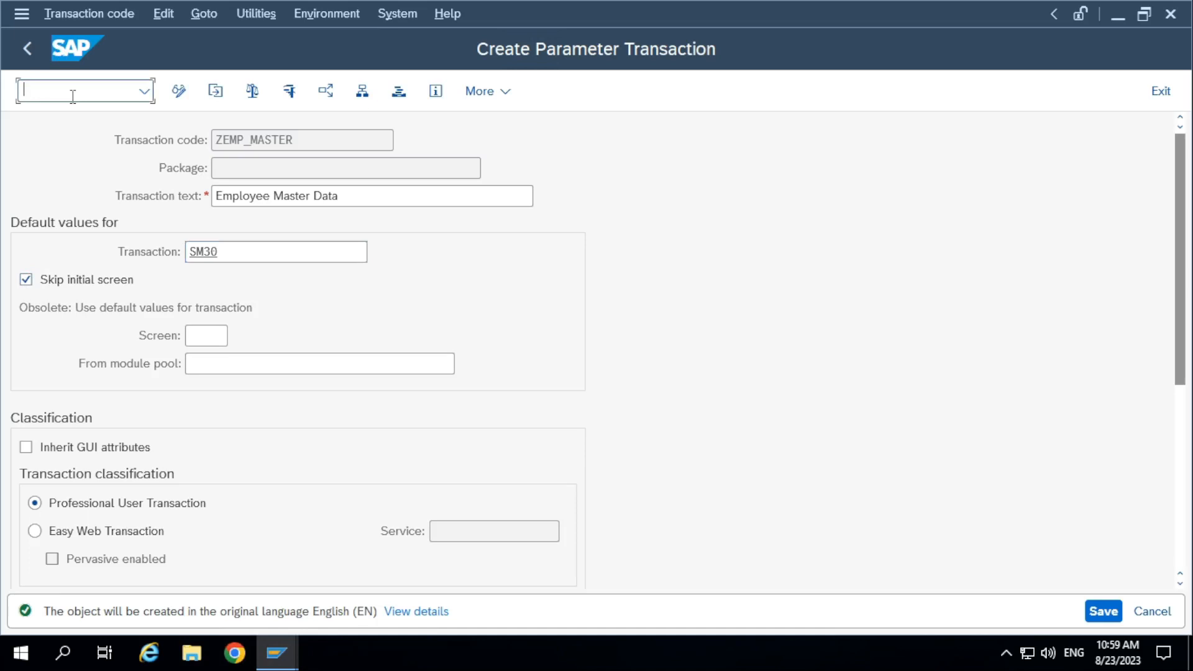
{"action": "type", "text": "/osm3"}
{"action": "key", "text": "Return"}
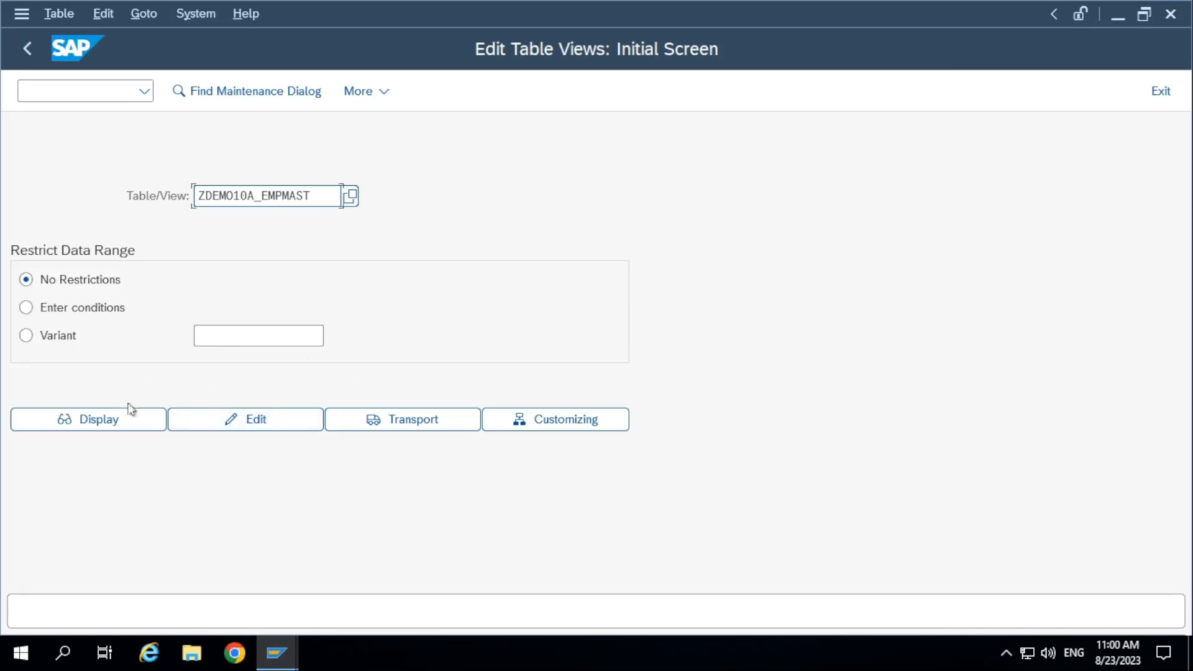
{"action": "left_click", "coordinate": [103, 422]}
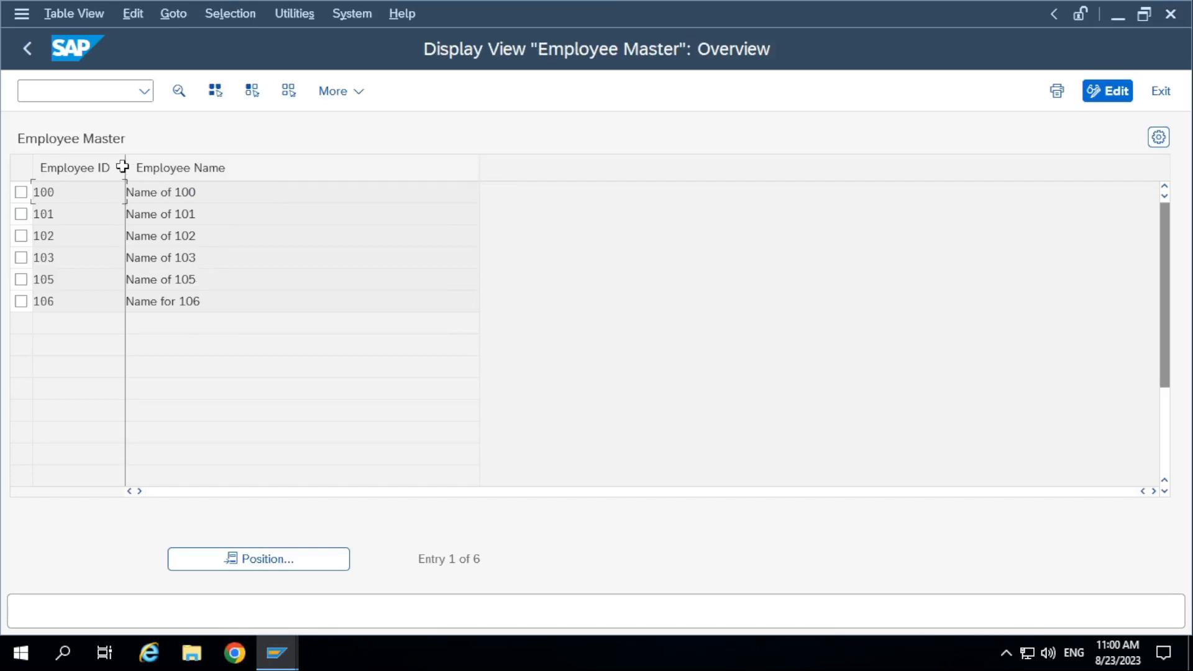
{"action": "left_click", "coordinate": [1170, 14]}
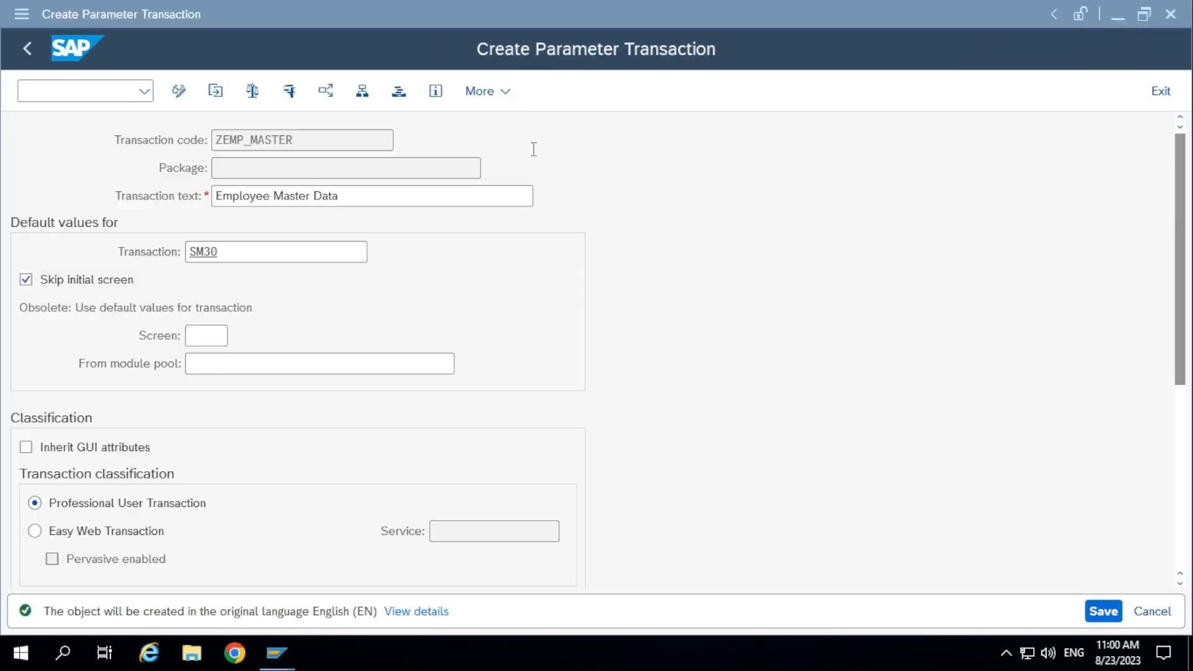
Enable GUI support for HTML, Java and Windows in the transaction's classification.
{"action": "left_click", "coordinate": [27, 283]}
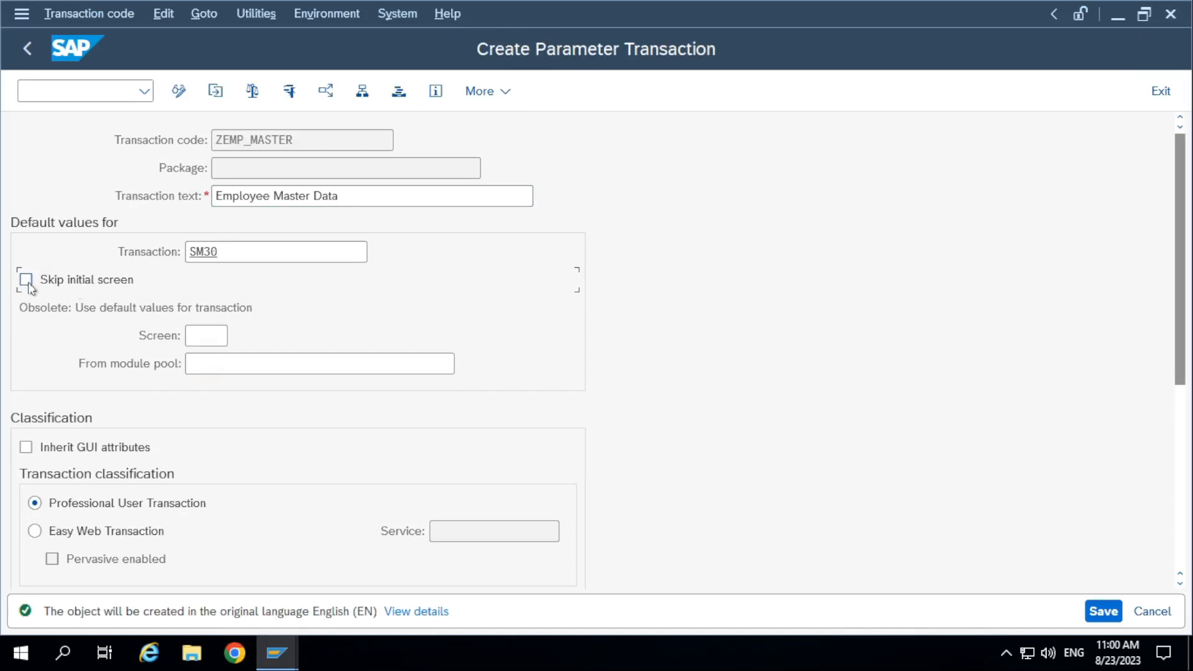
{"action": "left_click", "coordinate": [26, 283]}
{"action": "scroll", "coordinate": [236, 533], "scroll_direction": "down", "scroll_amount": 2}
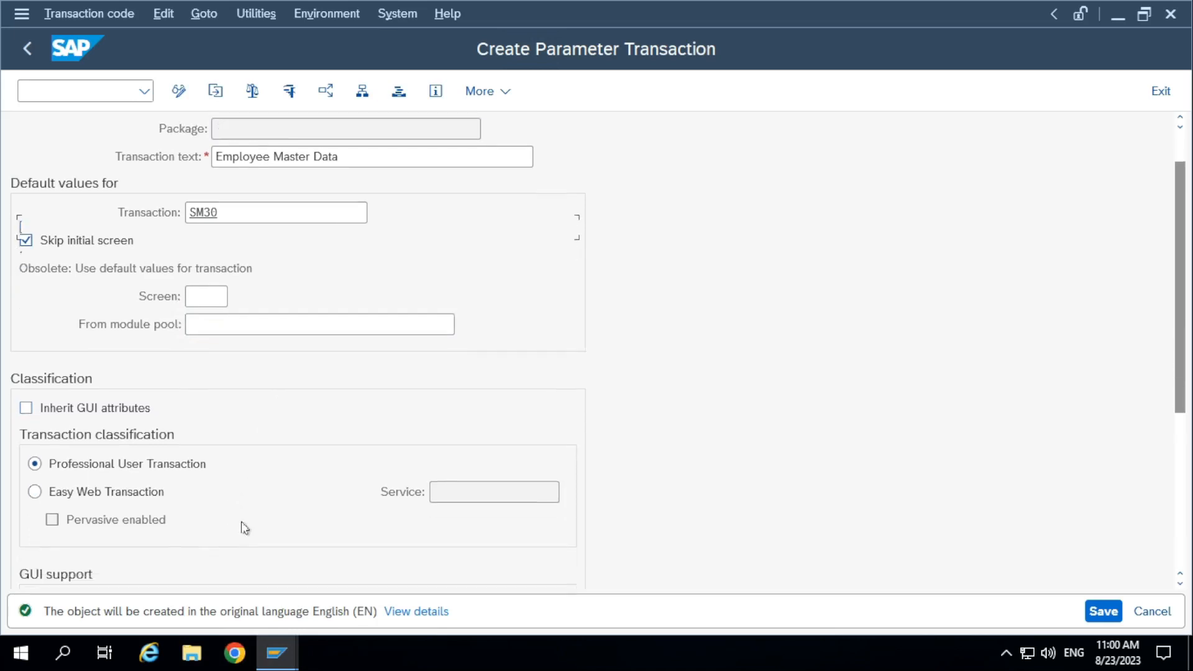
{"action": "scroll", "coordinate": [245, 528], "scroll_direction": "down", "scroll_amount": 6}
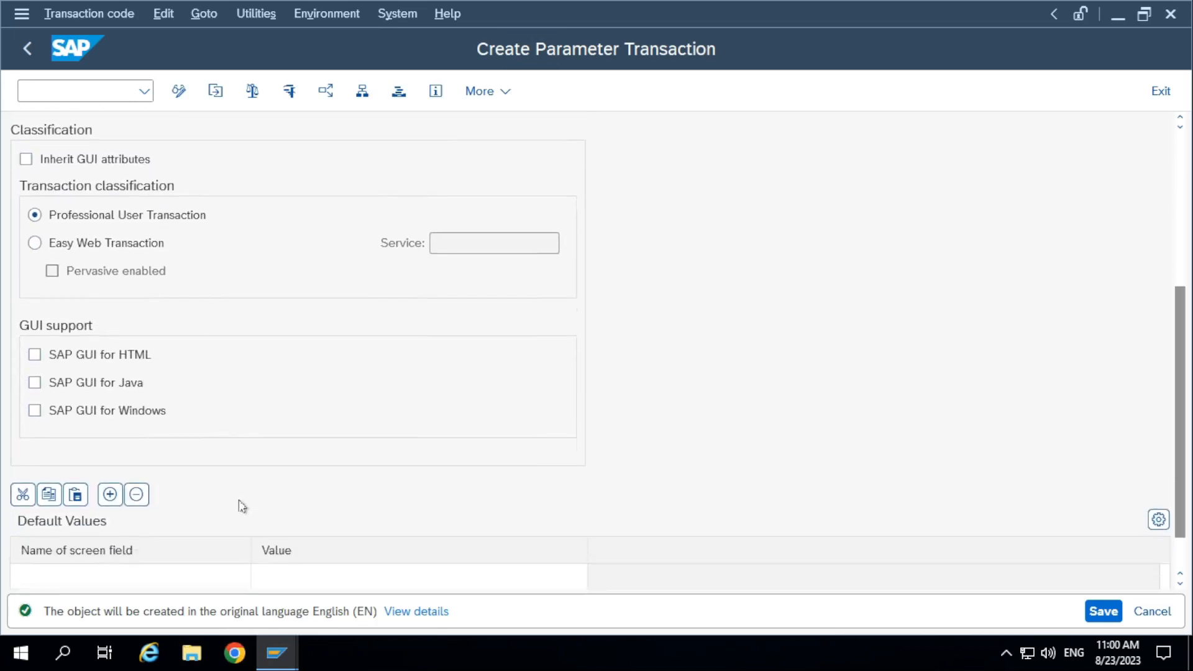
{"action": "left_click", "coordinate": [35, 354]}
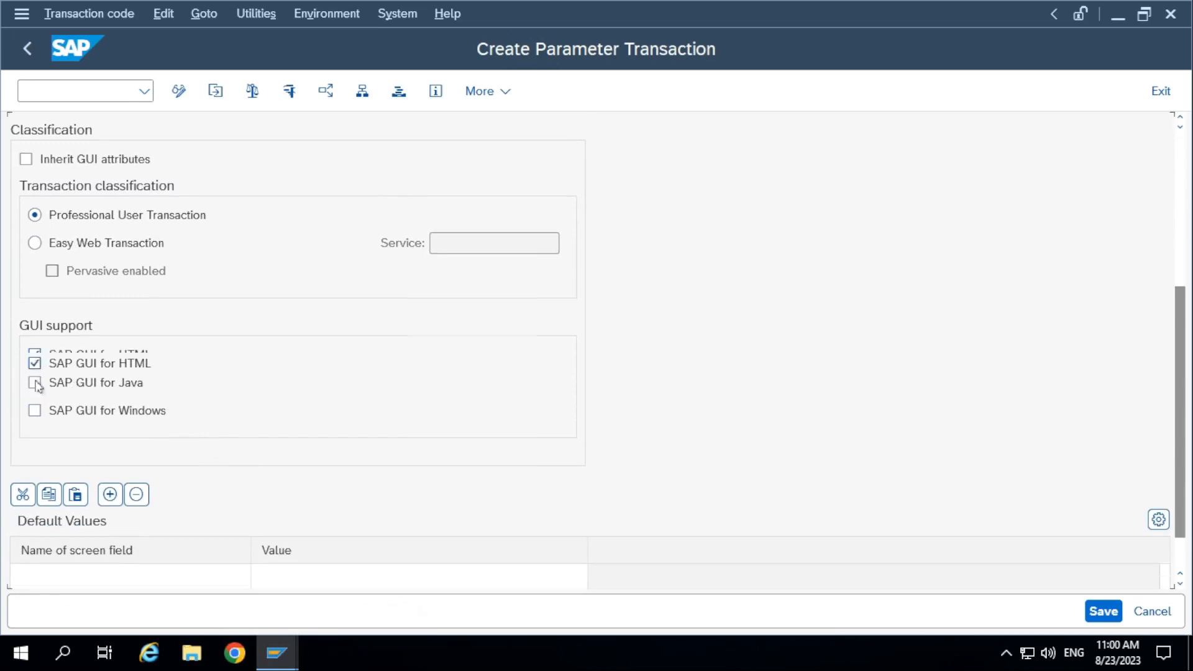
{"action": "left_click", "coordinate": [35, 390]}
{"action": "left_click", "coordinate": [35, 420]}
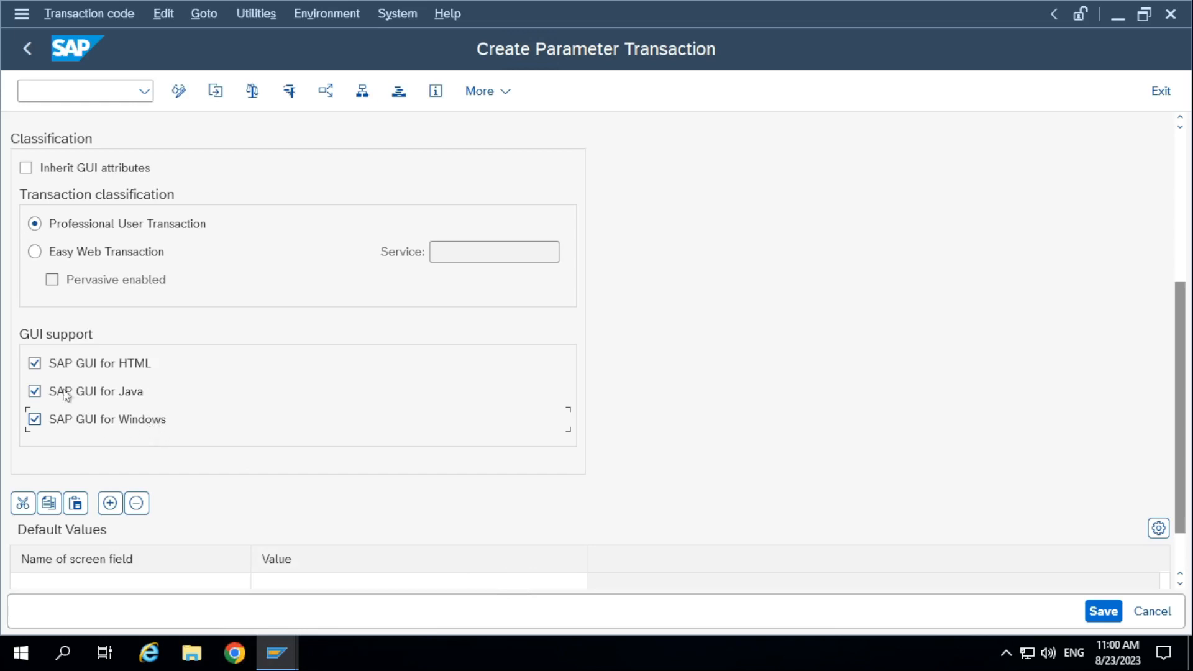
Choose VIEWNAME from the available screen fields for the first row of the default values.
{"action": "scroll", "coordinate": [73, 429], "scroll_direction": "down", "scroll_amount": 3}
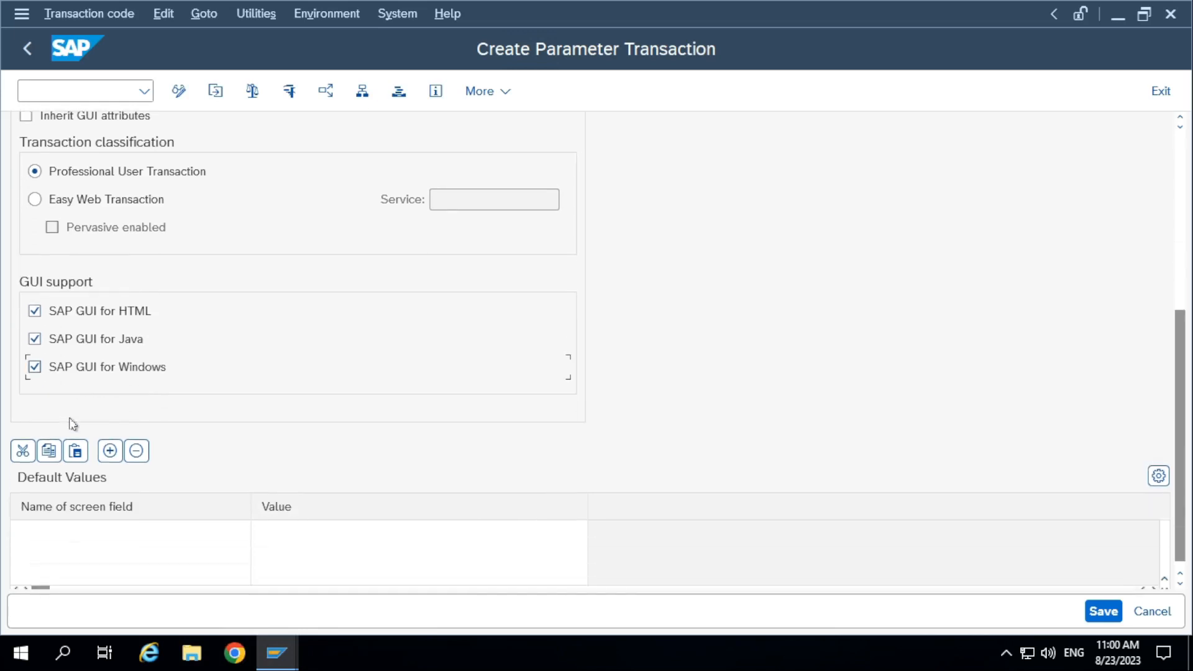
{"action": "left_click", "coordinate": [124, 521]}
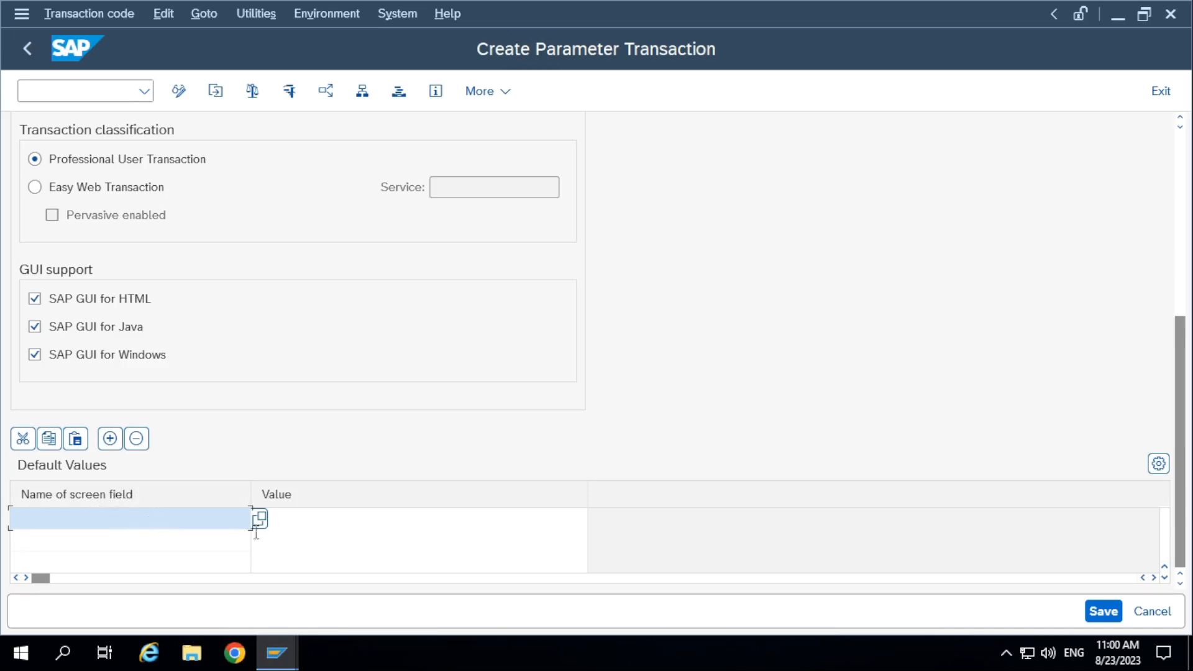
{"action": "double_click", "coordinate": [217, 524]}
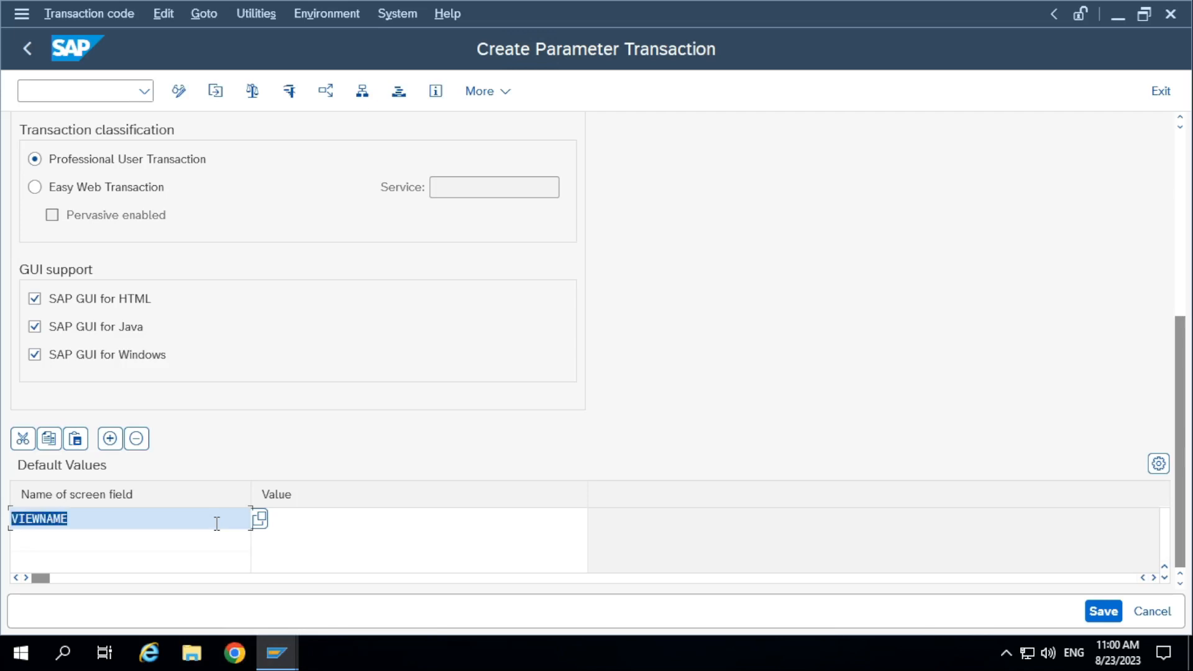
{"action": "key", "text": "Delete"}
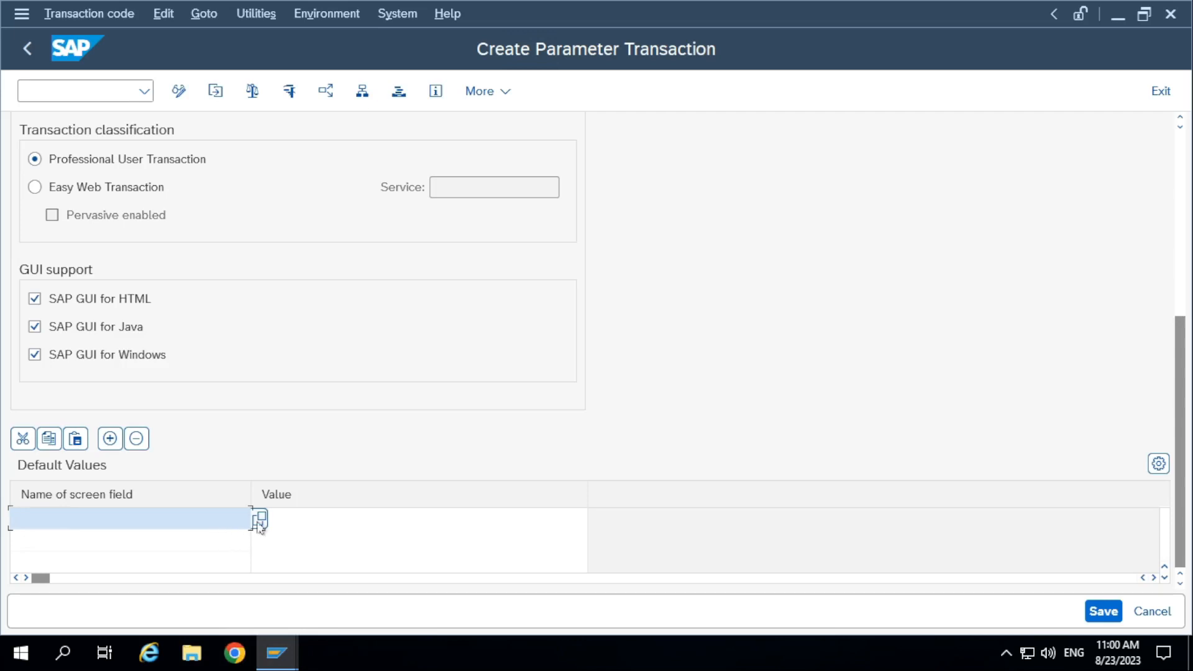
{"action": "key", "text": "Return"}
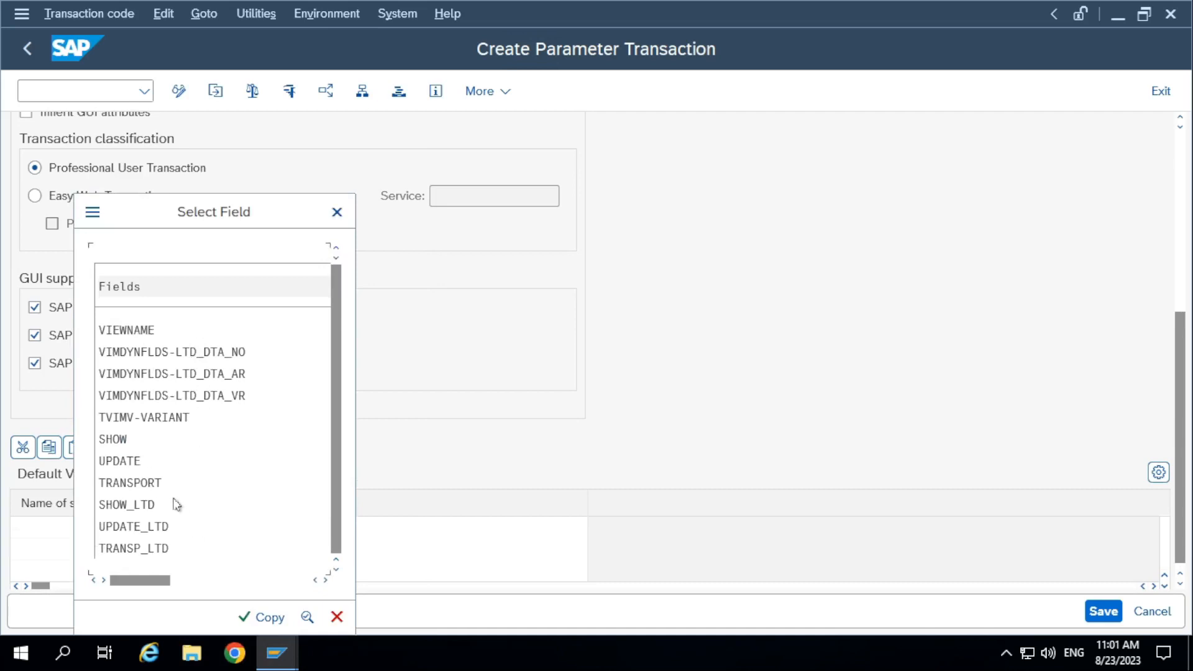
{"action": "double_click", "coordinate": [132, 330]}
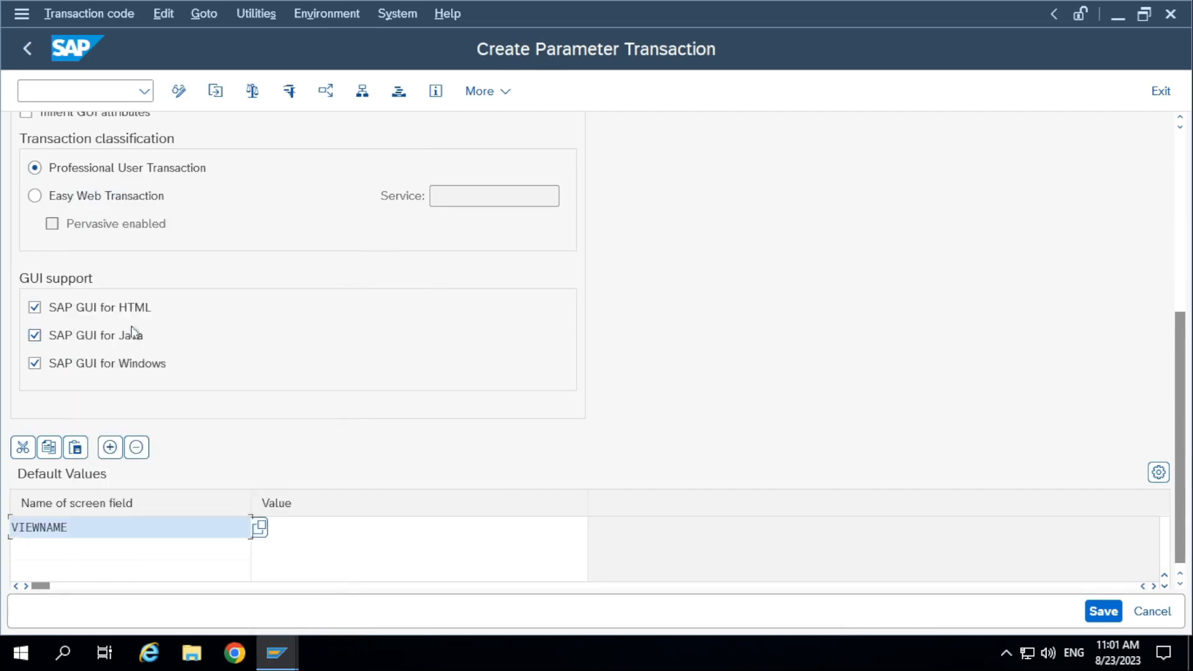
Copy the name ZDEMO10A_EMPMAST from the ABAP Dictionary session and enter it as the value of VIEWNAME.
{"action": "left_click", "coordinate": [289, 531]}
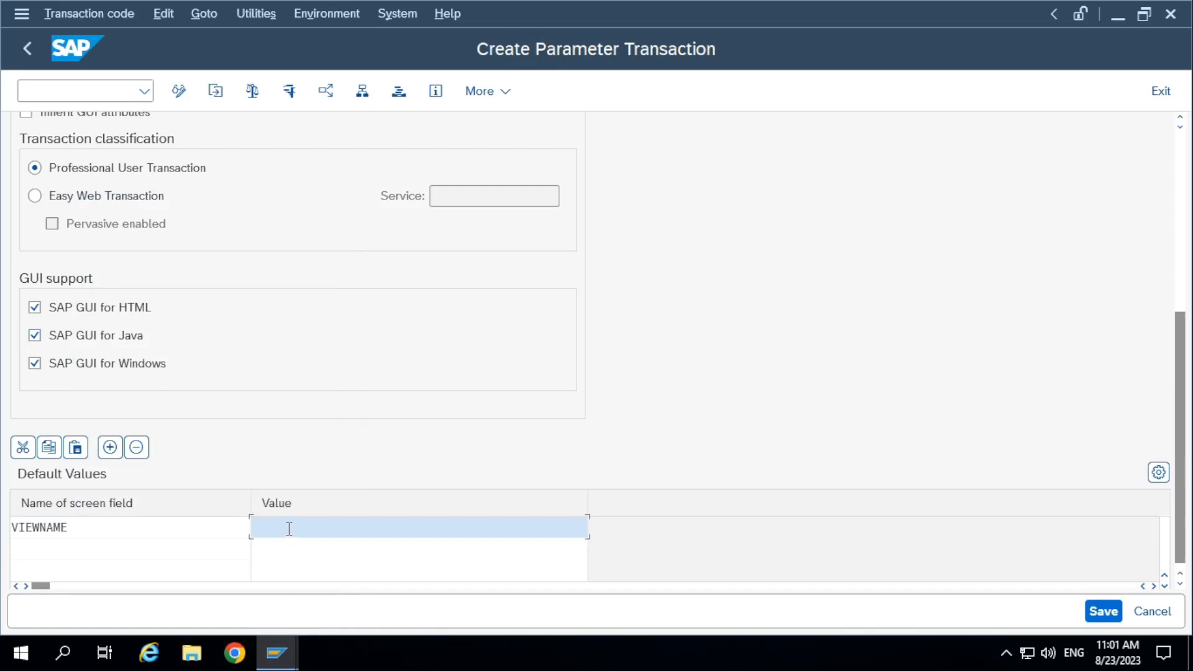
{"action": "key", "text": "alt+Tab"}
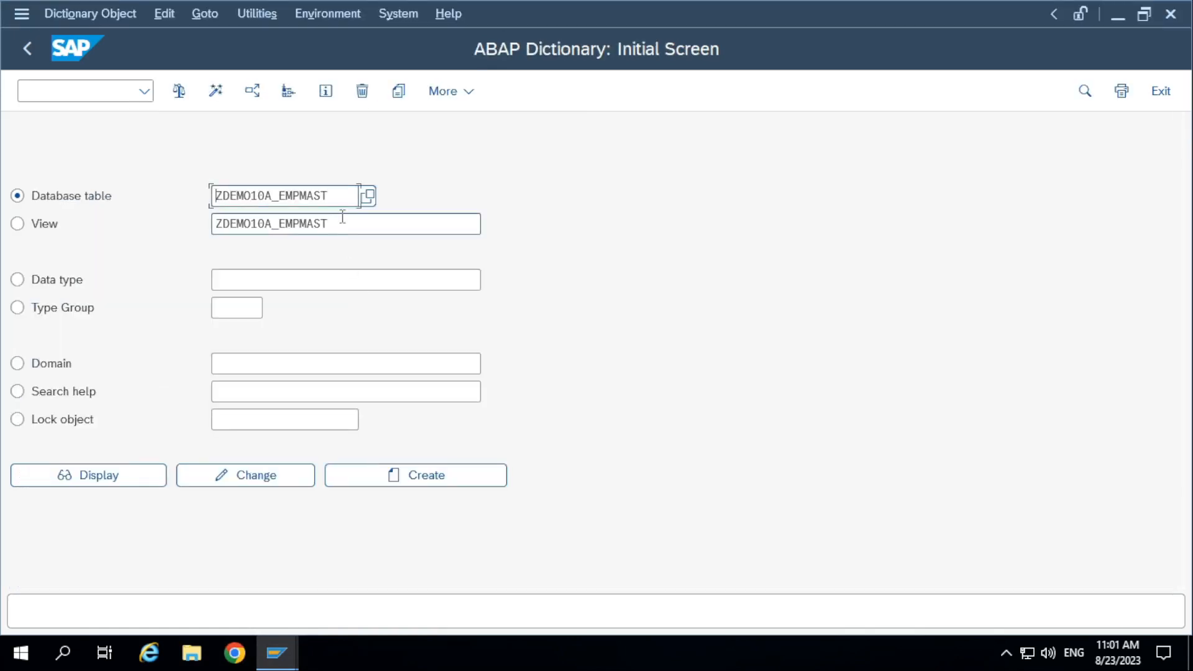
{"action": "left_click_drag", "start_coordinate": [343, 223], "coordinate": [71, 221]}
{"action": "key", "text": "ctrl+c"}
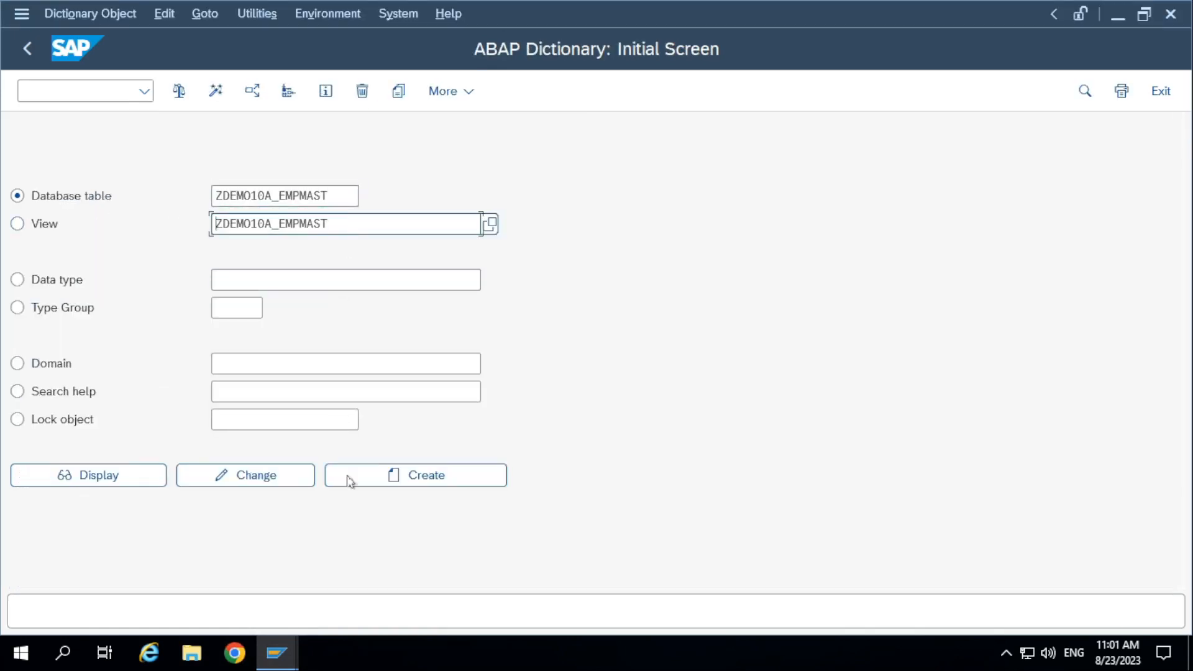
{"action": "key", "text": "alt+Tab"}
{"action": "key", "text": "ctrl+v"}
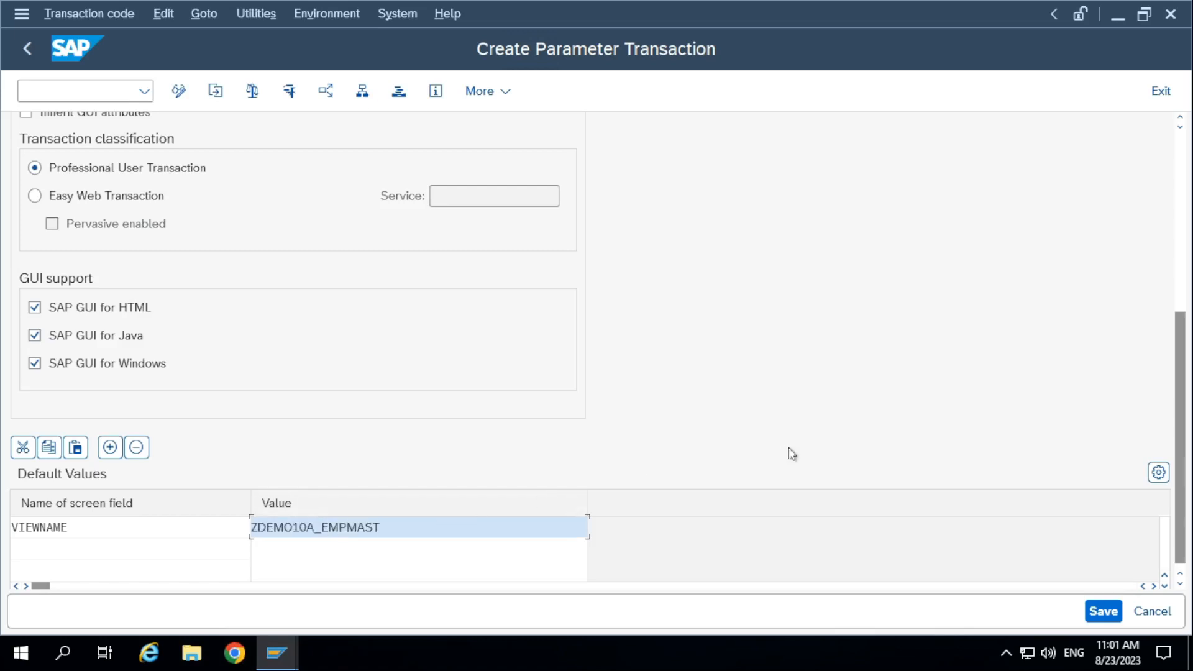
Add the screen field UPDATE in the second row of the default values and set its value to X.
{"action": "left_click", "coordinate": [146, 541]}
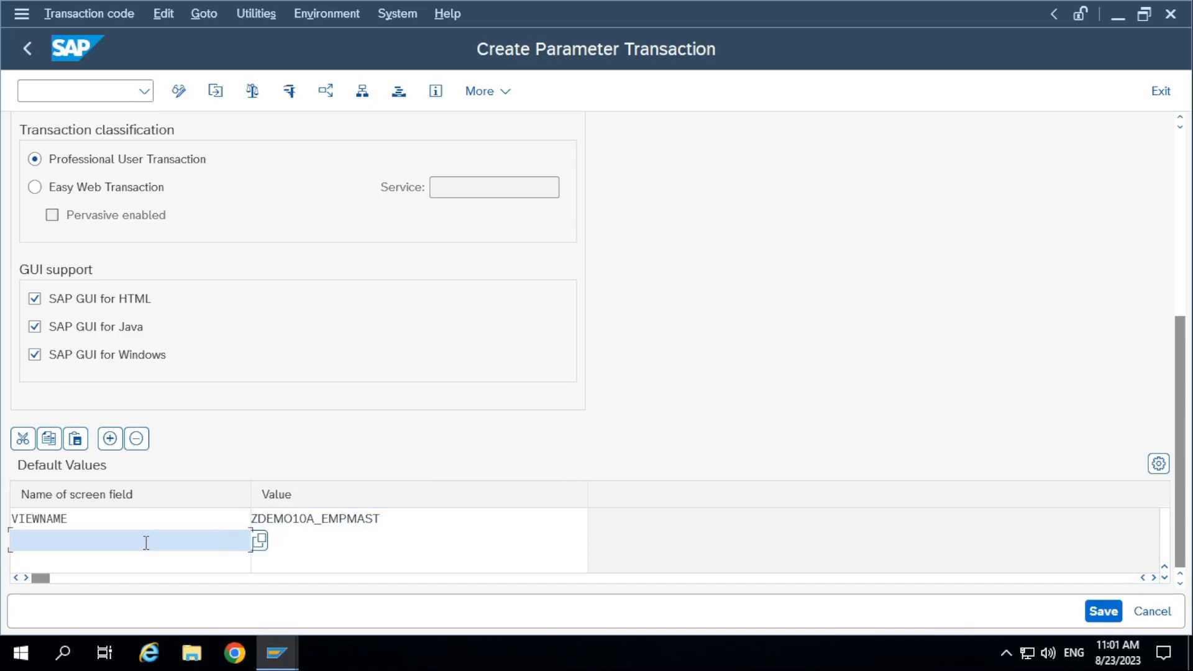
{"action": "type", "text": "UPDATE"}
{"action": "key", "text": "BackSpace"}
{"action": "key", "text": "BackSpace"}
{"action": "key", "text": "BackSpace"}
{"action": "key", "text": "BackSpace"}
{"action": "key", "text": "BackSpace"}
{"action": "left_click", "coordinate": [259, 541]}
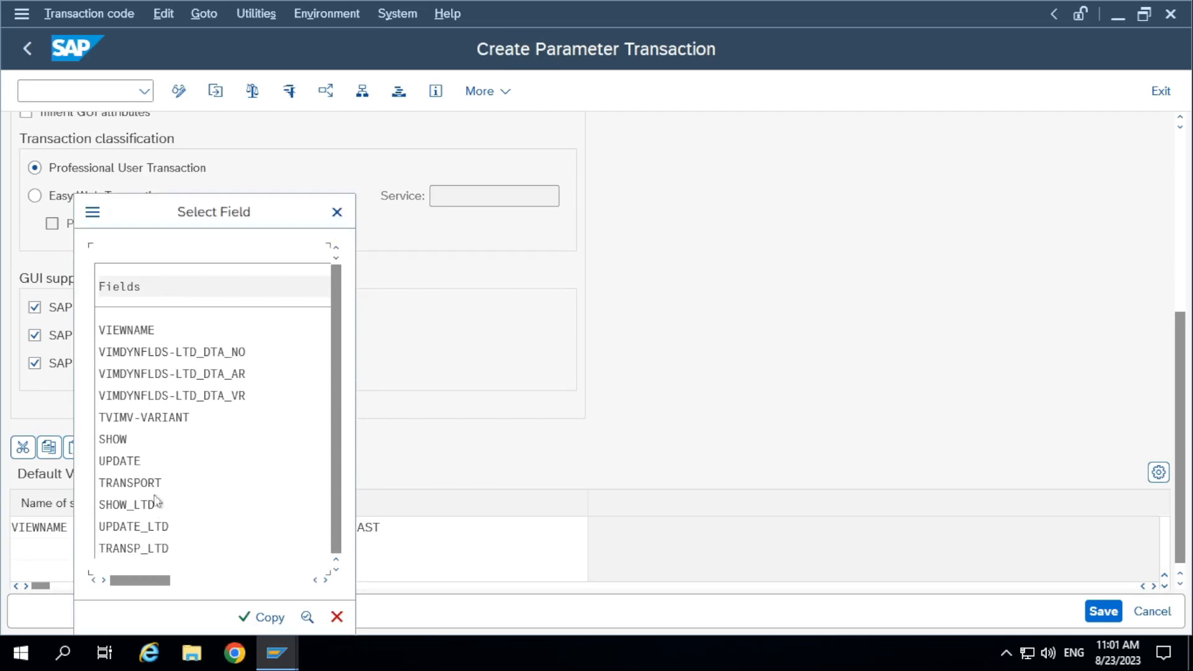
{"action": "double_click", "coordinate": [117, 460]}
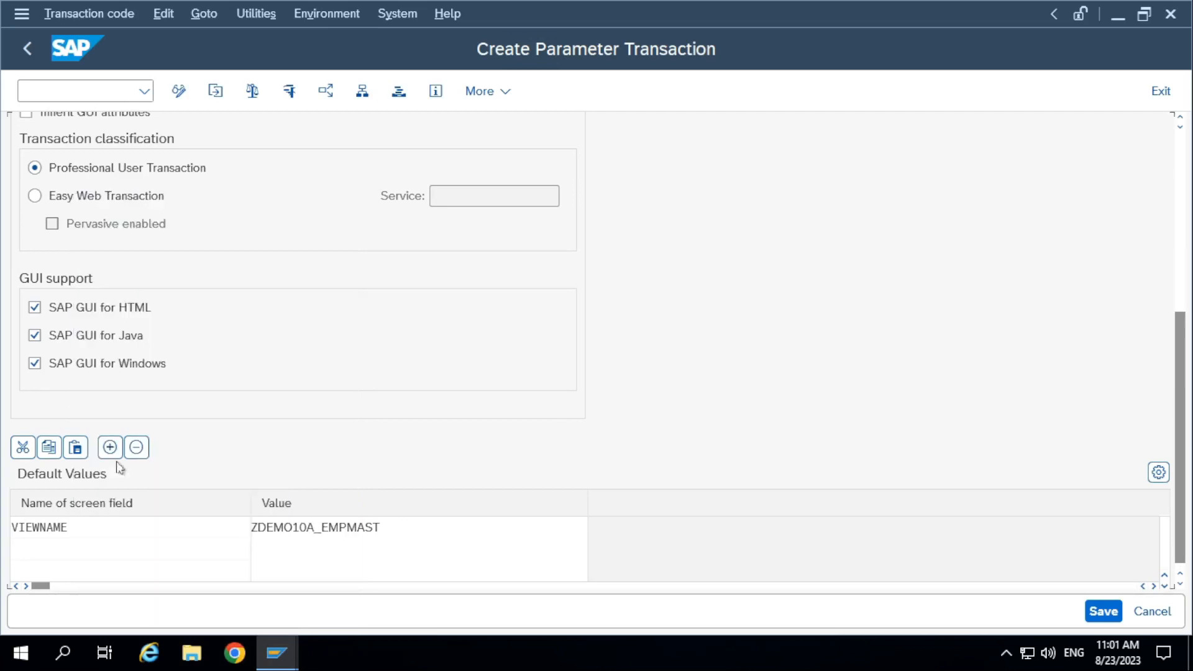
{"action": "left_click", "coordinate": [260, 549]}
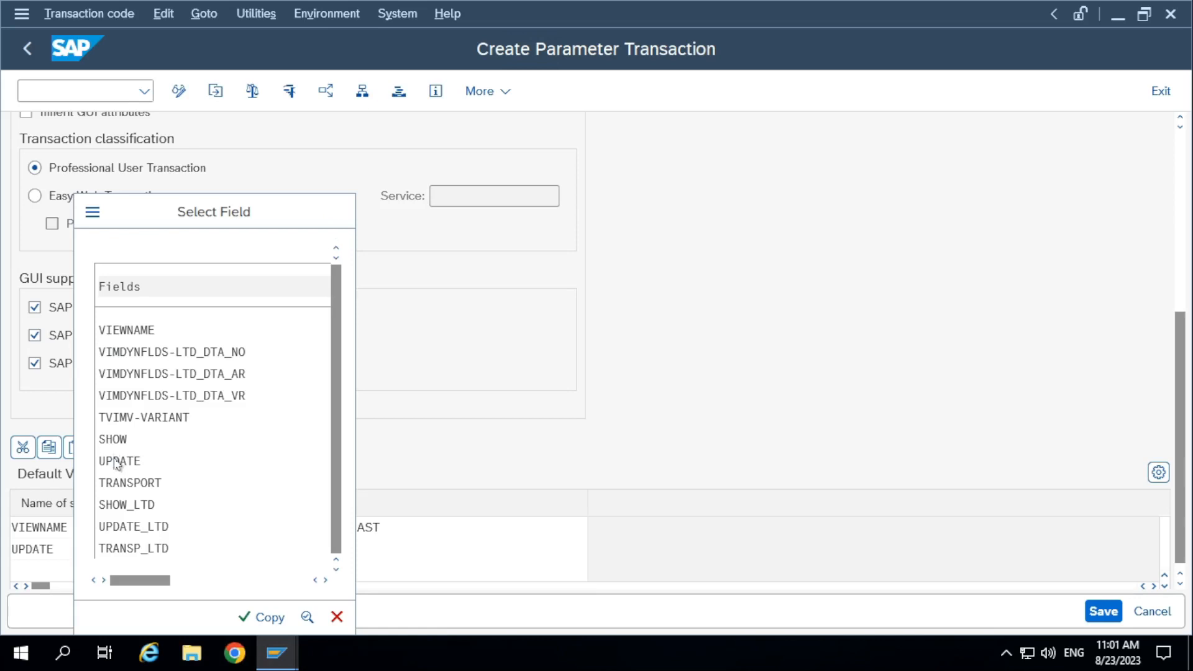
{"action": "double_click", "coordinate": [116, 463]}
{"action": "left_click", "coordinate": [289, 551]}
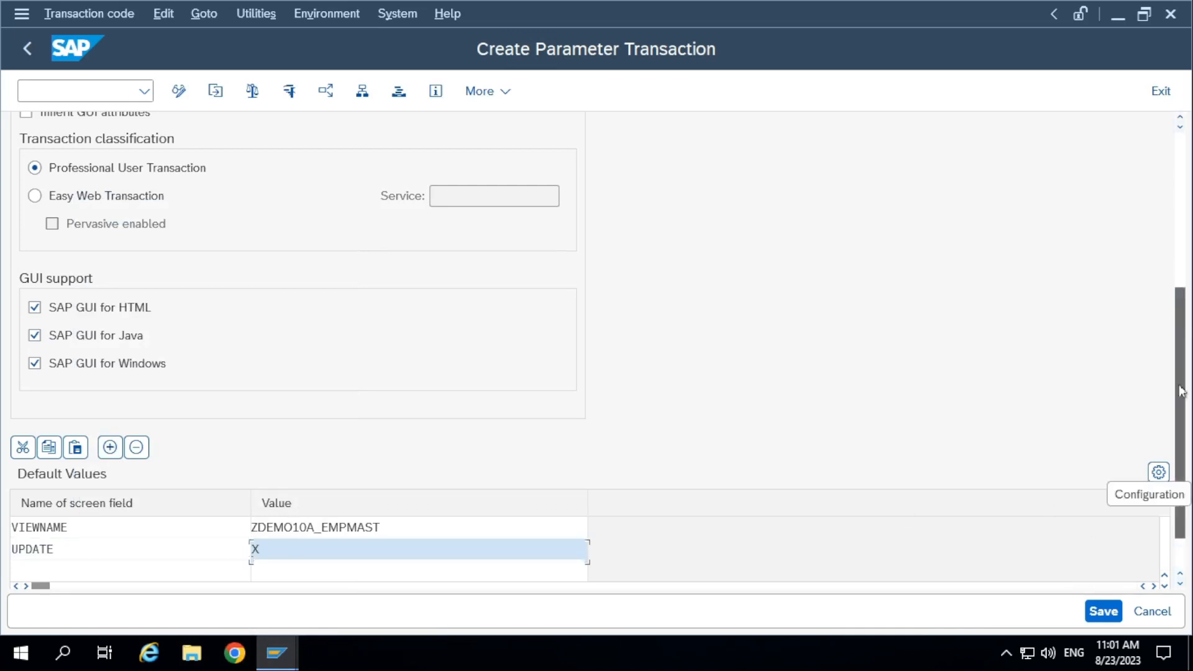
Review the assigned default transaction and the values set for VIEWNAME and UPDATE.
{"action": "left_click_drag", "start_coordinate": [1179, 469], "coordinate": [1179, 253]}
{"action": "left_click_drag", "start_coordinate": [318, 252], "coordinate": [199, 252]}
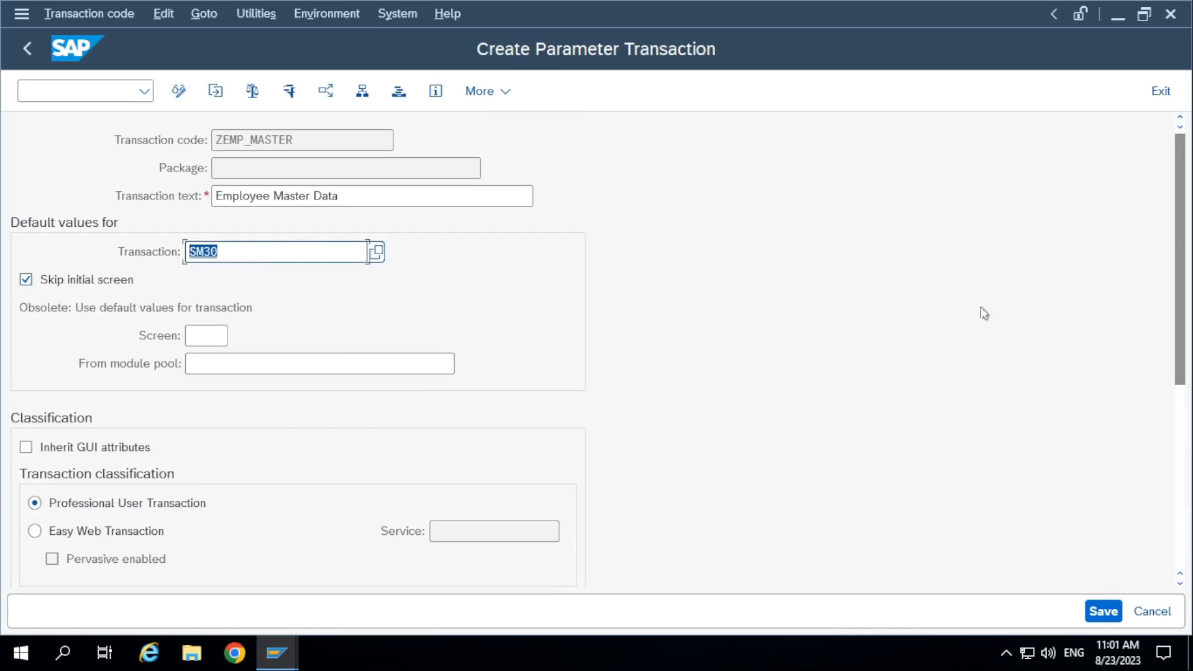
{"action": "left_click_drag", "start_coordinate": [1179, 295], "coordinate": [1158, 558]}
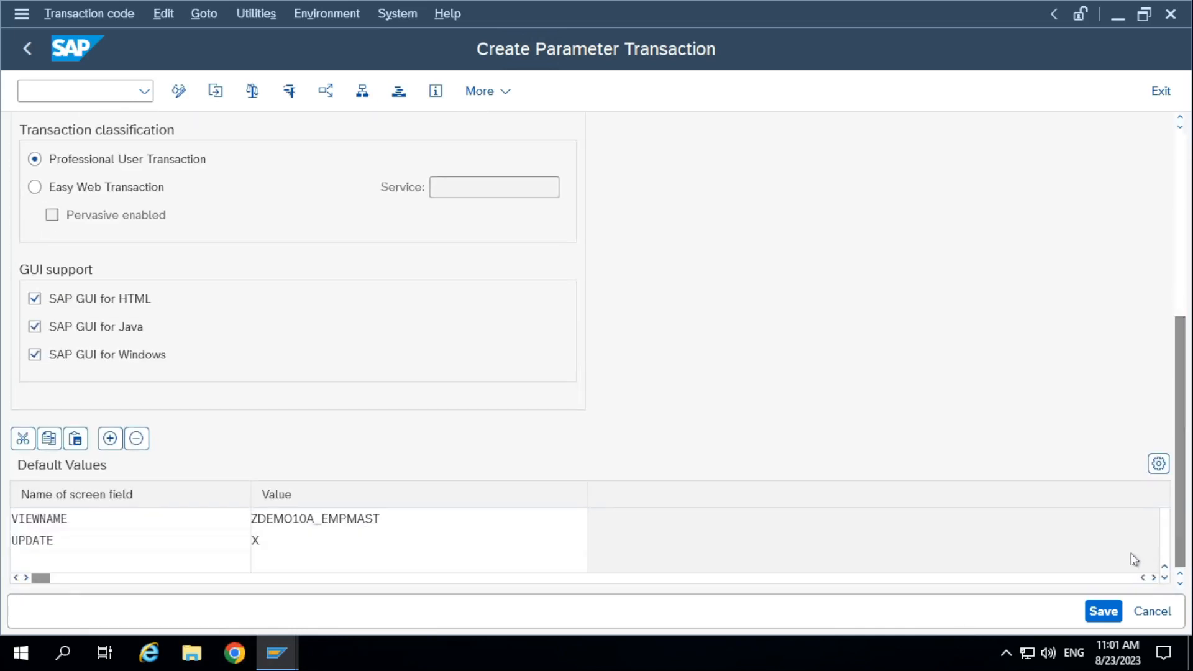
{"action": "double_click", "coordinate": [193, 520]}
{"action": "left_click", "coordinate": [314, 523]}
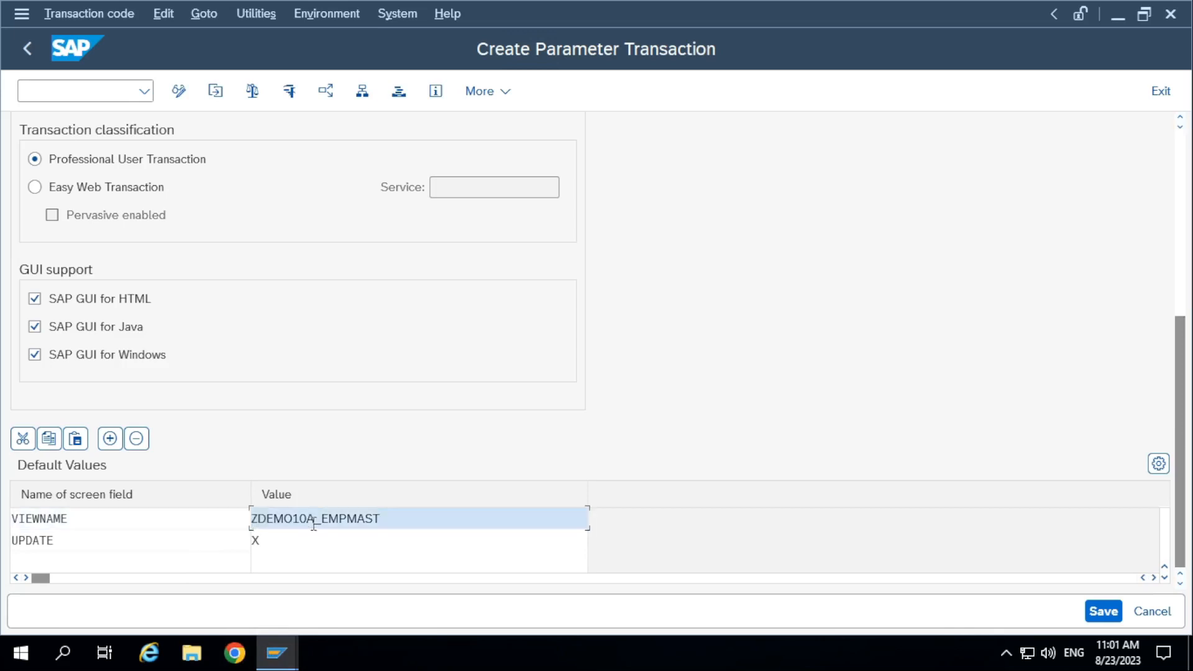
{"action": "left_click", "coordinate": [290, 539]}
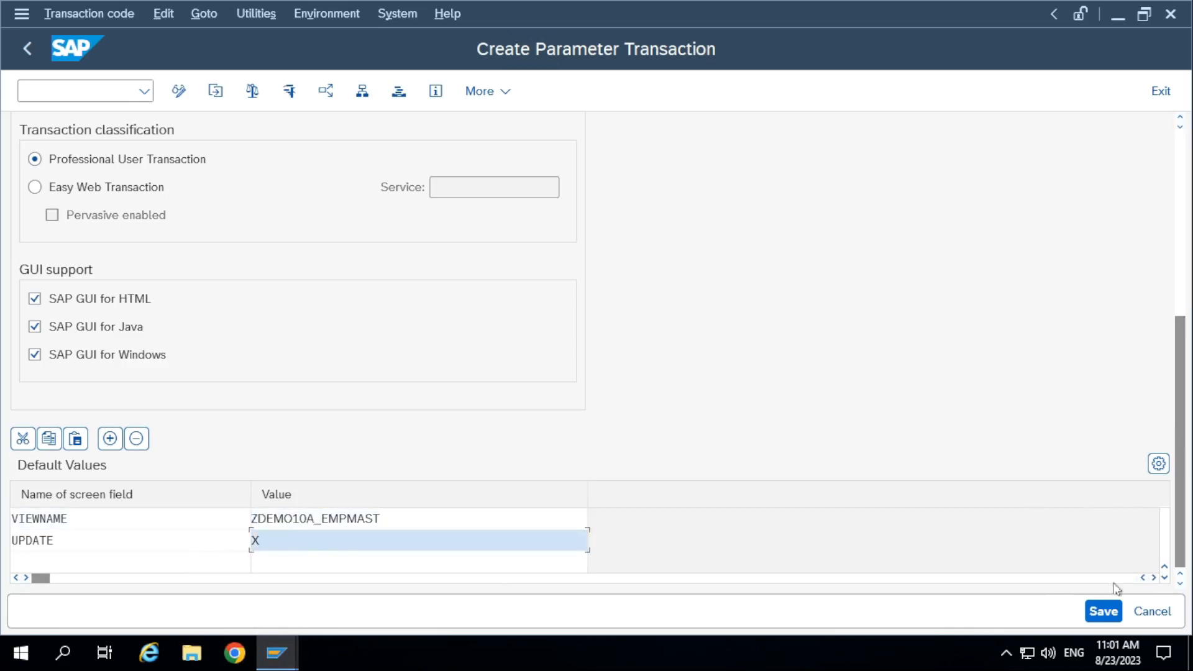
Save the parameter transaction as a local object and select its transaction code.
{"action": "left_click", "coordinate": [1103, 611]}
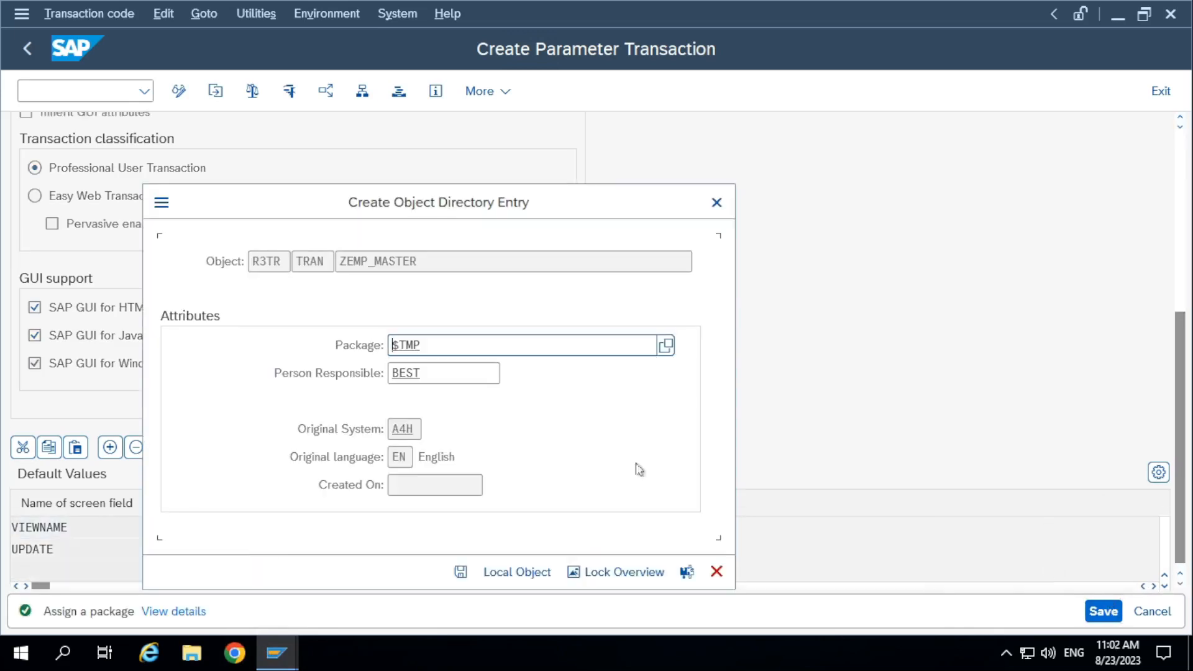
{"action": "left_click", "coordinate": [516, 571]}
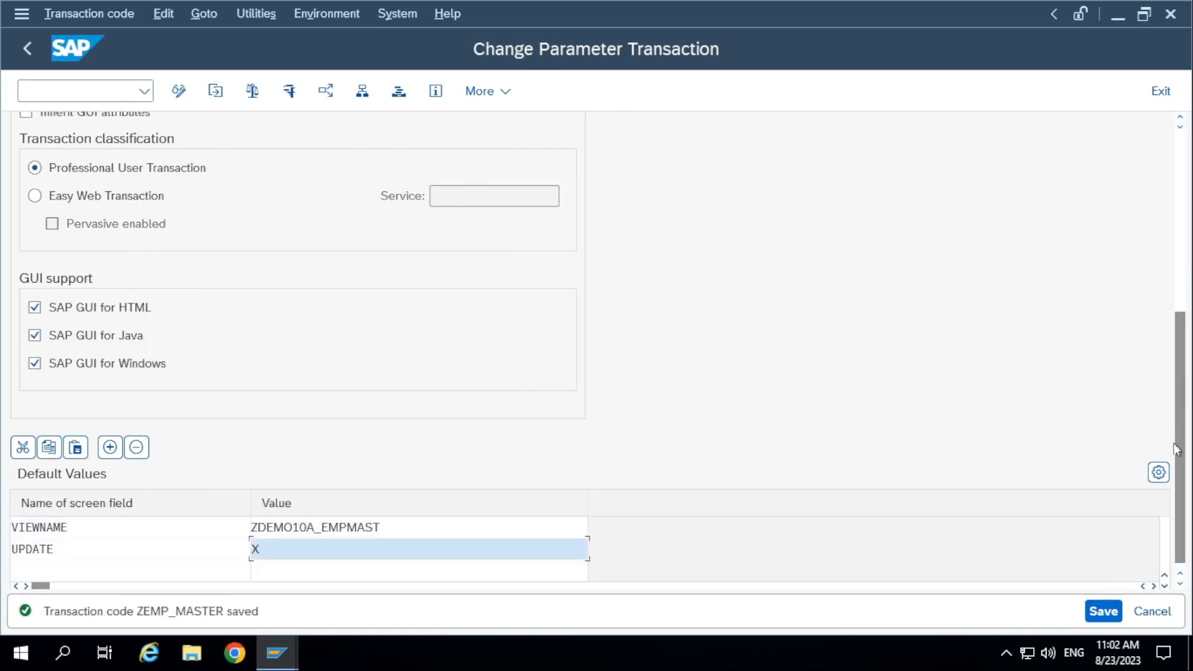
{"action": "left_click_drag", "start_coordinate": [1180, 422], "coordinate": [1168, 130]}
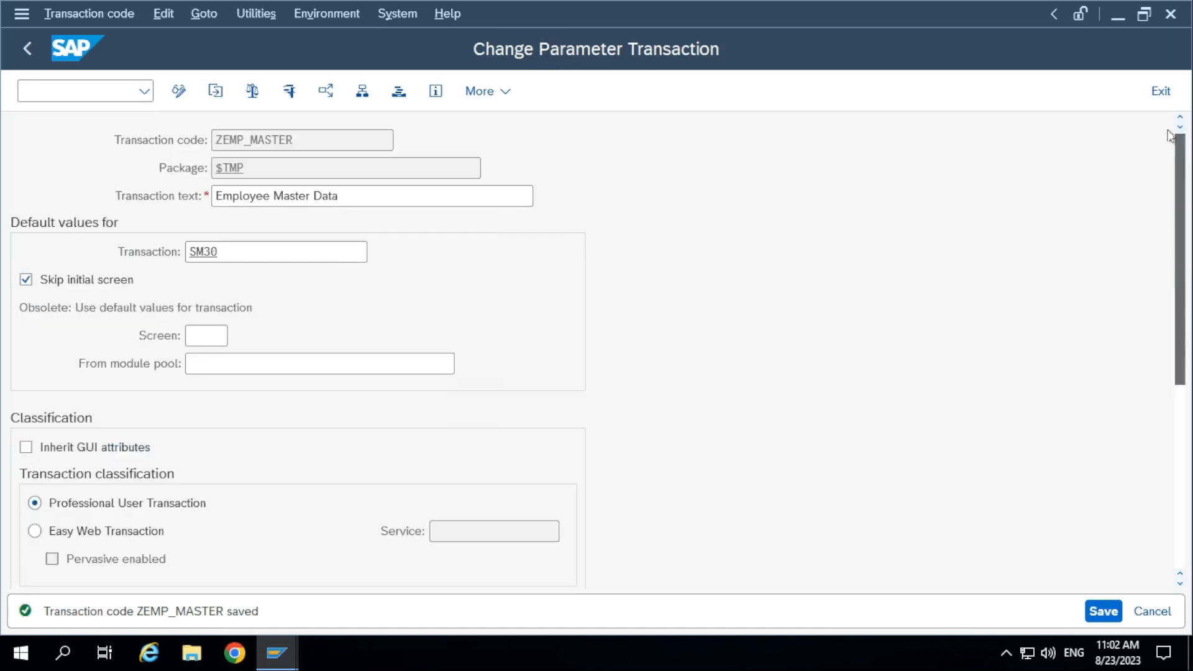
{"action": "left_click_drag", "start_coordinate": [319, 139], "coordinate": [186, 140]}
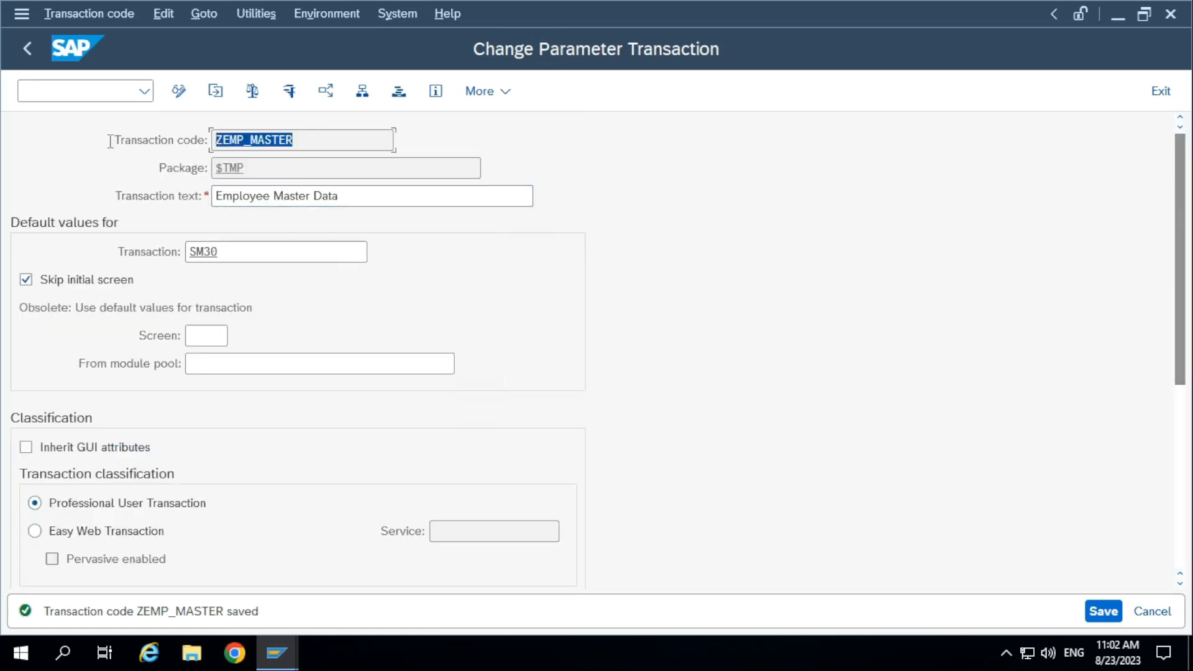
Test the saved ZEMP_MASTER transaction, accept the cross-client notice, and close the maintenance session after viewing it.
{"action": "left_click", "coordinate": [108, 141]}
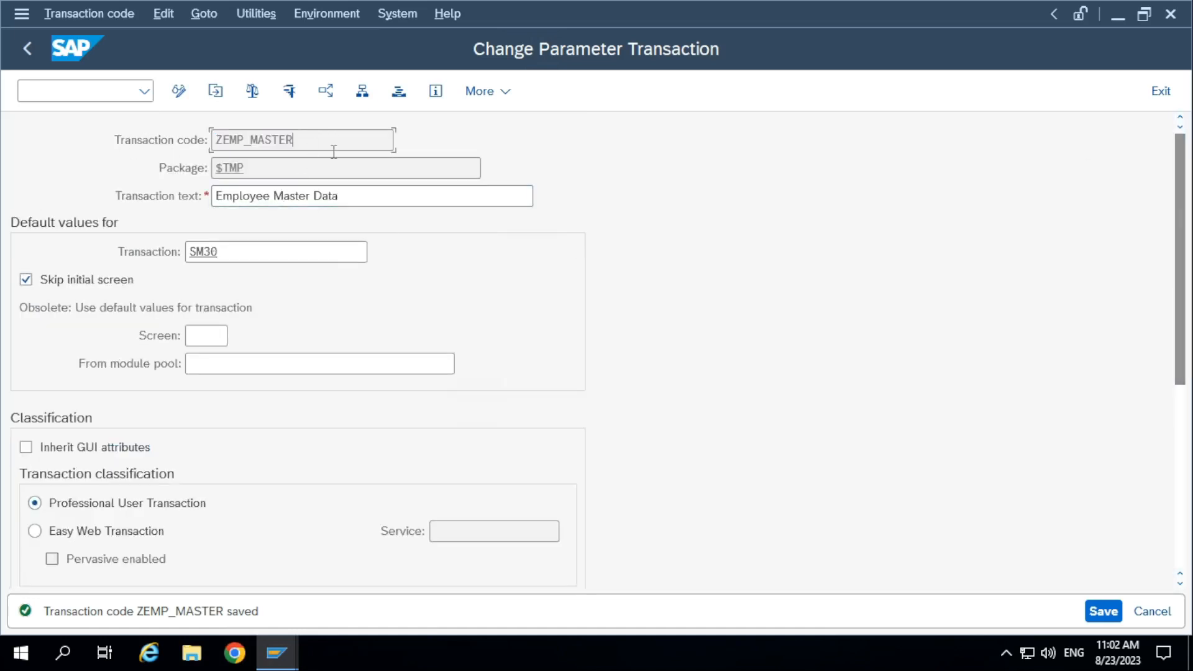
{"action": "left_click", "coordinate": [290, 93]}
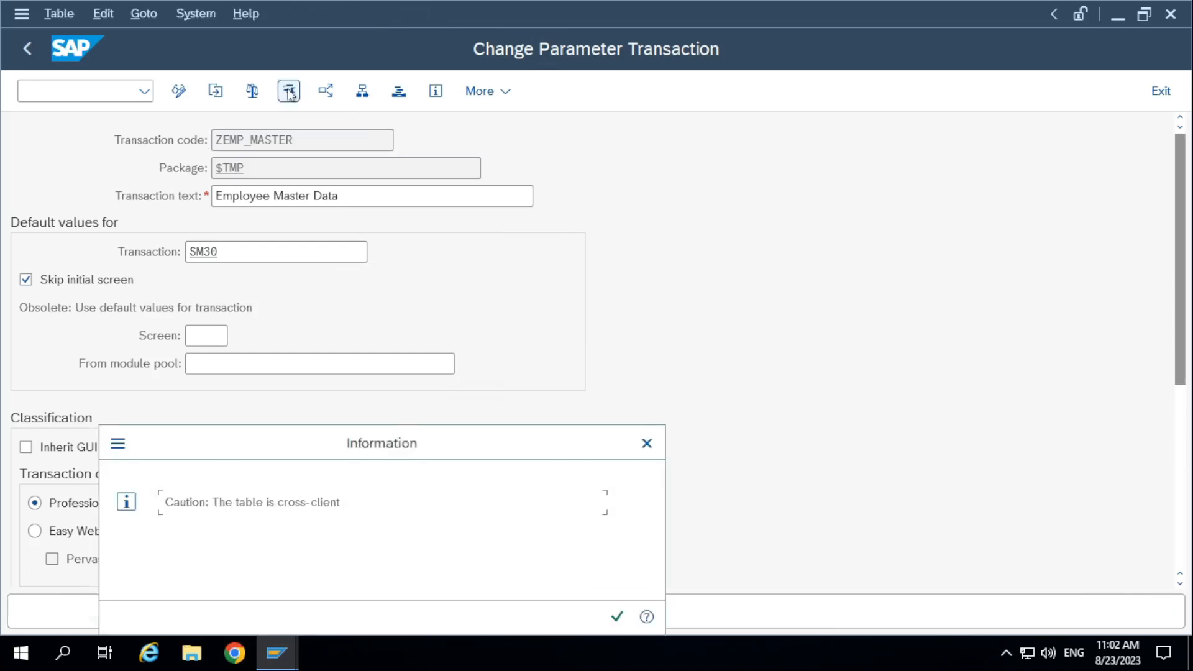
{"action": "left_click", "coordinate": [616, 616]}
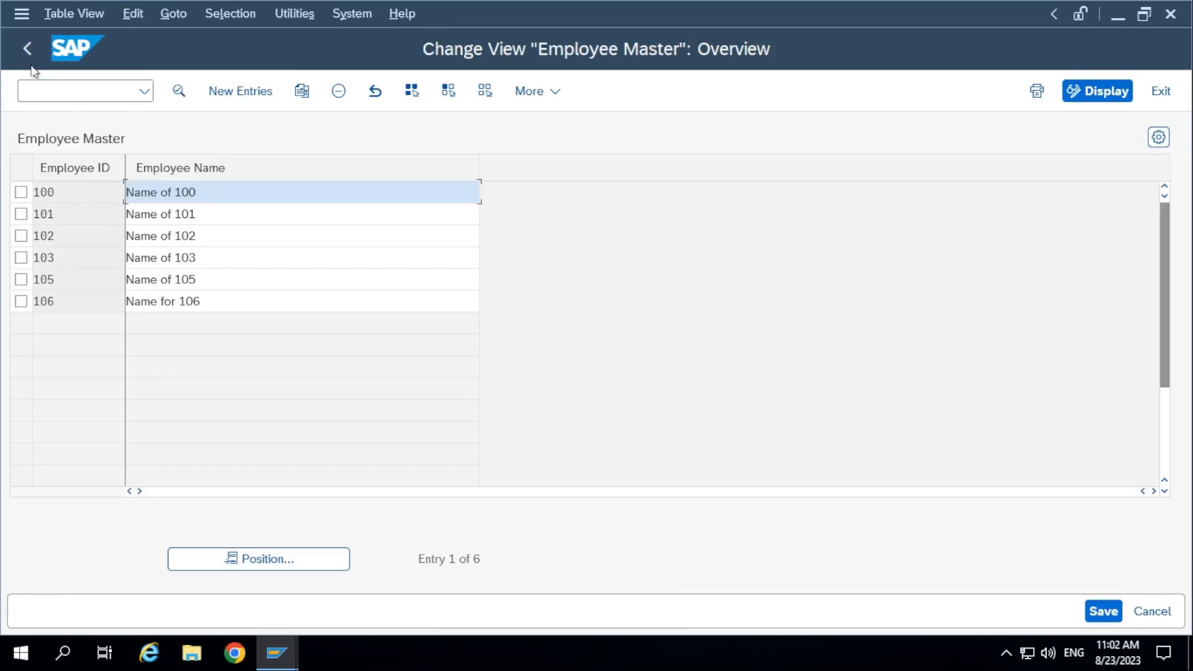
{"action": "left_click", "coordinate": [1170, 15]}
Run ZEMP_MASTER from the ABAP Dictionary session and accept the cross-client notice to open the Employee Master maintenance view.
{"action": "left_click", "coordinate": [87, 91]}
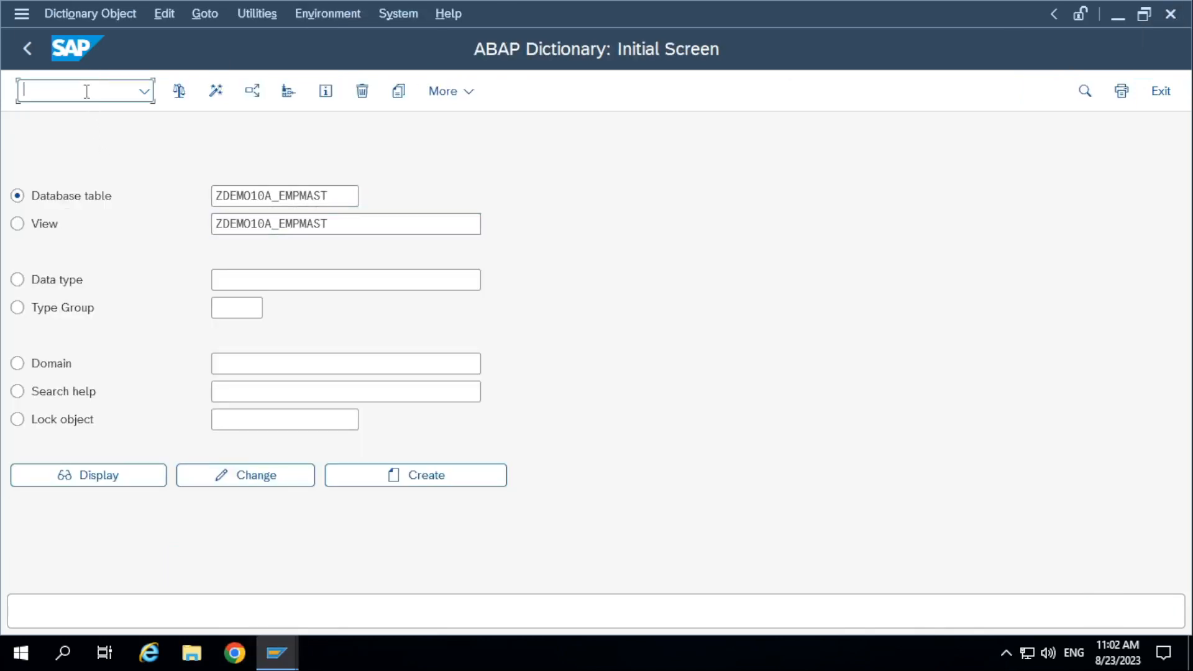
{"action": "type", "text": "/nzemp_master"}
{"action": "key", "text": "Return"}
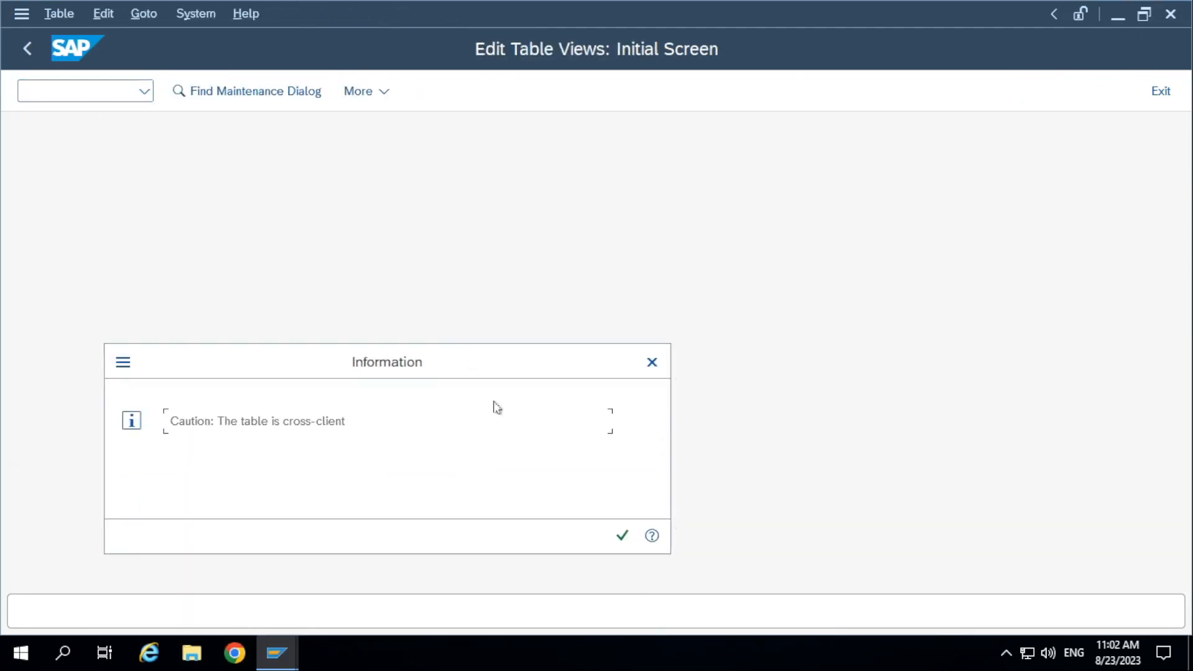
{"action": "left_click", "coordinate": [622, 535]}
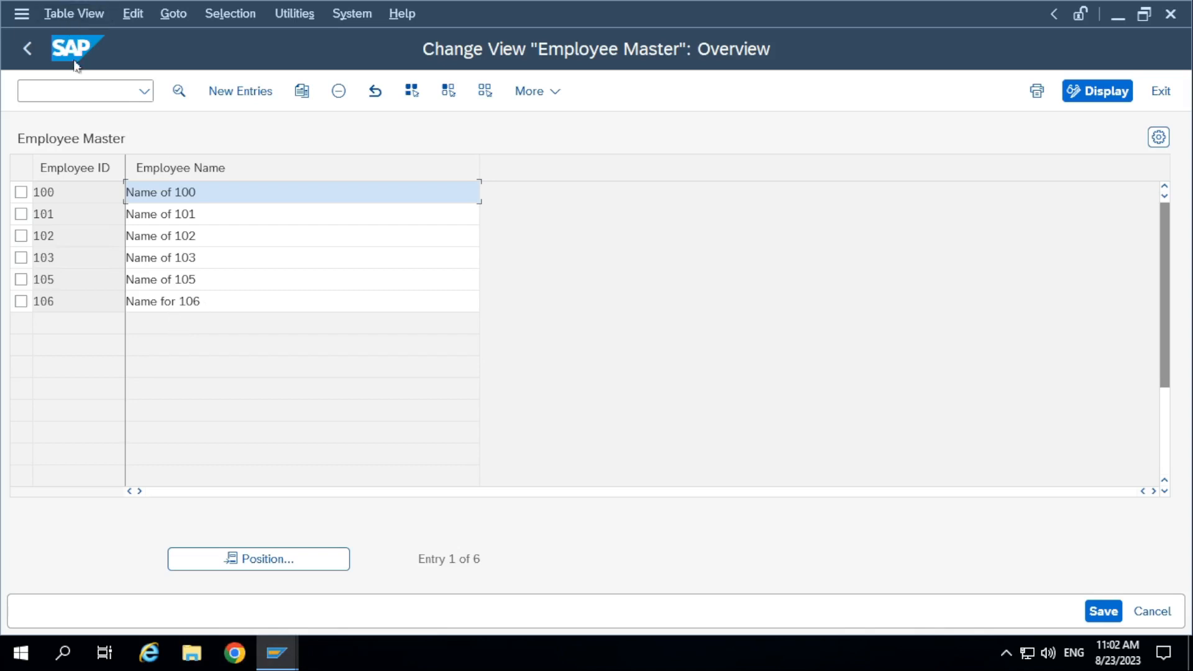
Open the ABAP Editor with transaction SE38 and try to execute program ZDEMO10_SAMPLE_PROGRAM.
{"action": "left_click", "coordinate": [79, 84]}
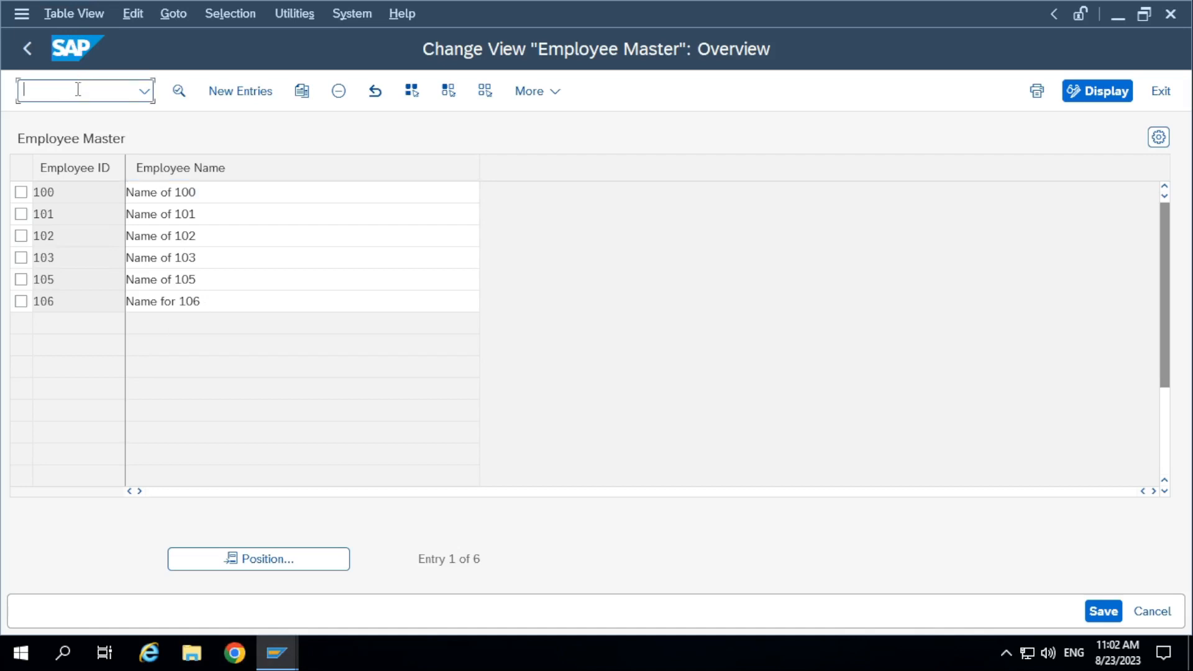
{"action": "type", "text": "/nse38"}
{"action": "key", "text": "Return"}
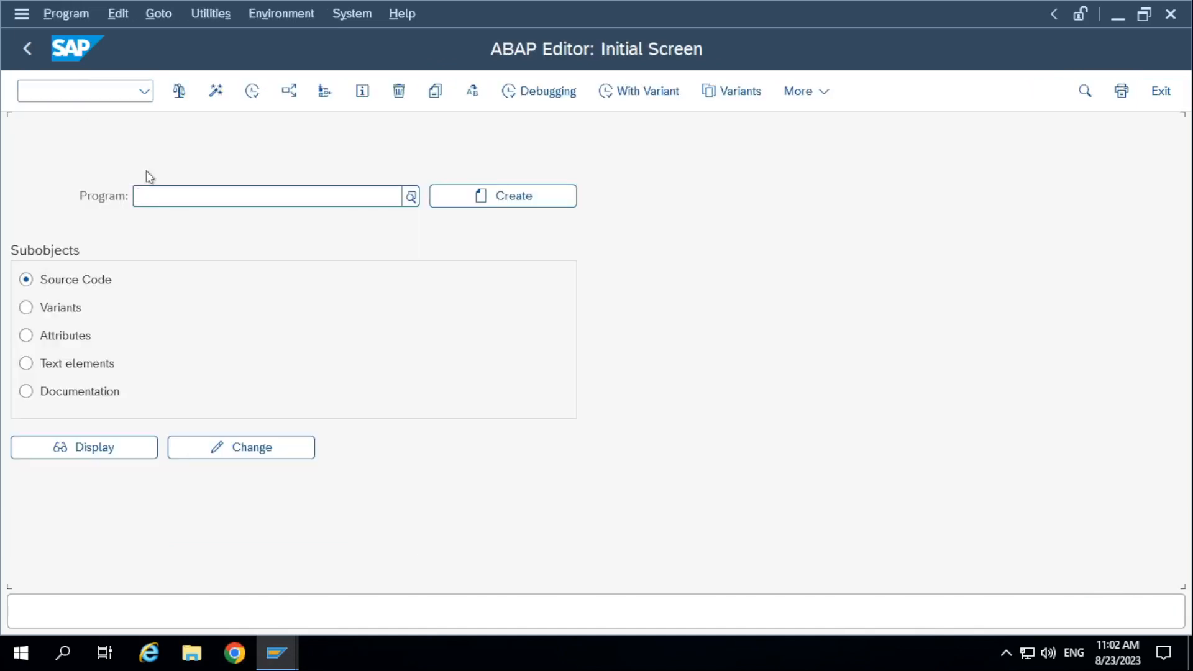
{"action": "left_click", "coordinate": [170, 189]}
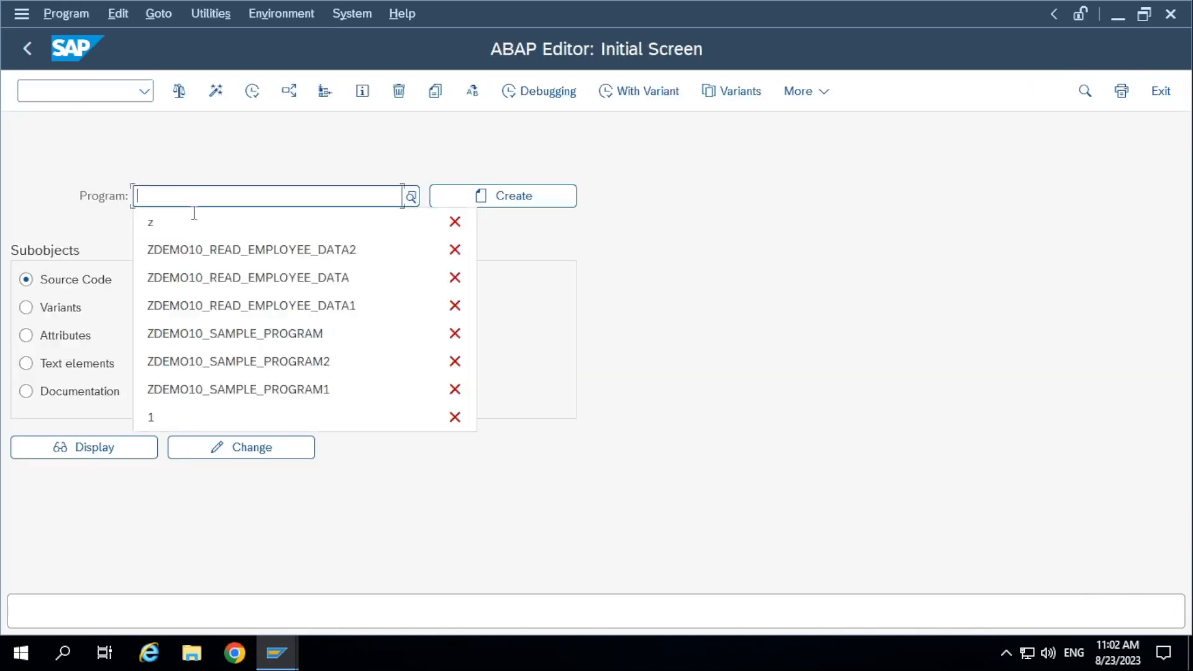
{"action": "left_click", "coordinate": [266, 335]}
{"action": "left_click", "coordinate": [260, 98]}
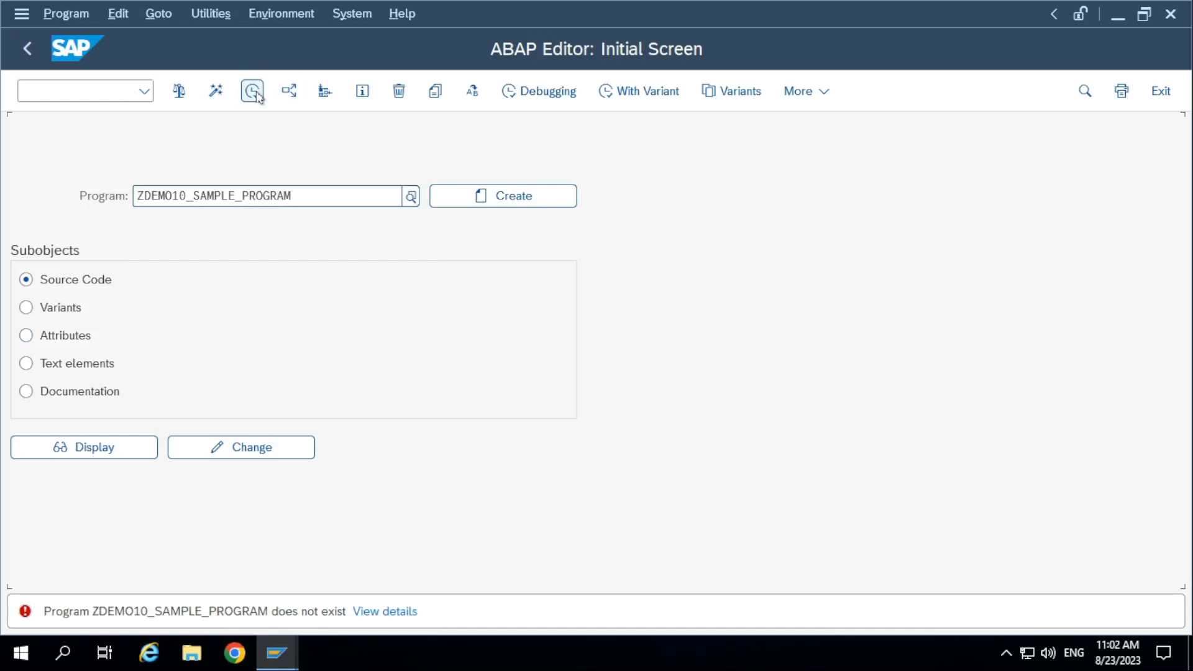
Change the program to ZDEMO10_SAMPLE_PROGRAM1, display its source code, and run it before returning to the source.
{"action": "left_click_drag", "start_coordinate": [348, 200], "coordinate": [2, 203]}
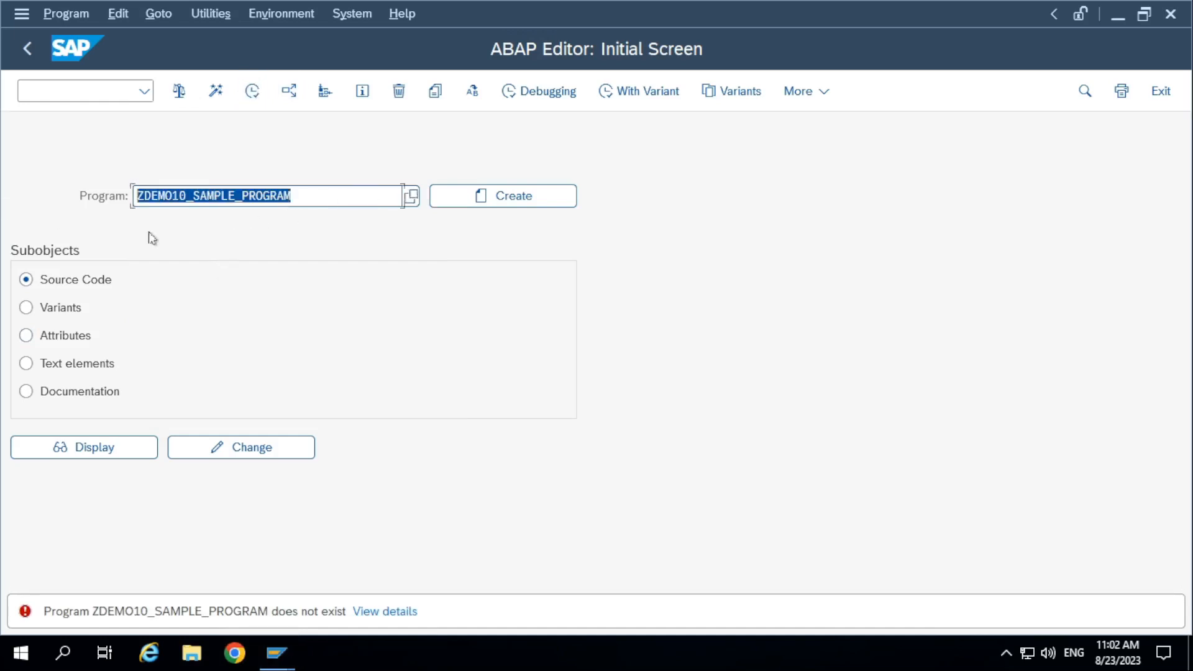
{"action": "key", "text": "BackSpace"}
{"action": "left_click", "coordinate": [151, 392]}
{"action": "left_click", "coordinate": [84, 447]}
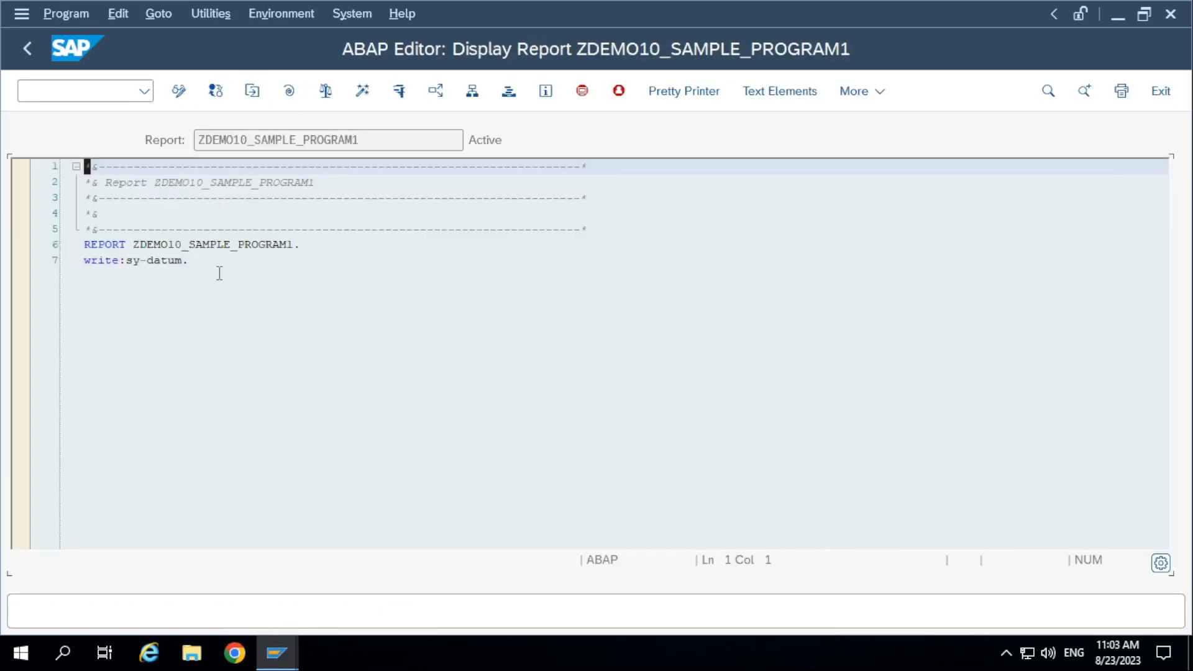
{"action": "left_click", "coordinate": [399, 91]}
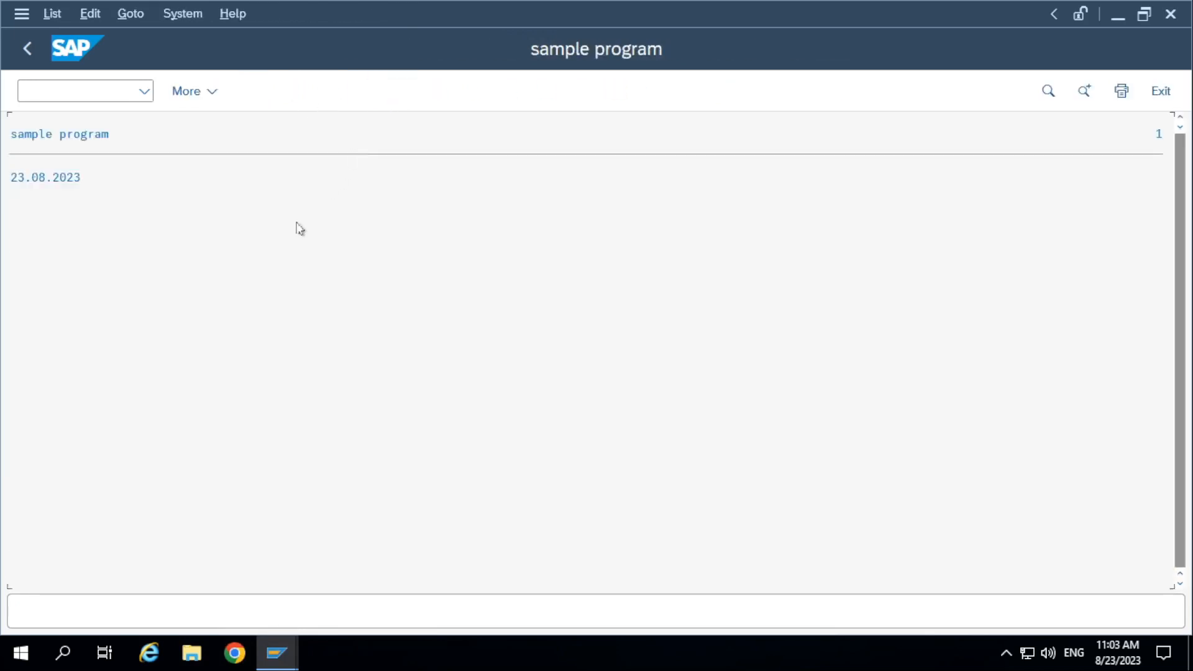
{"action": "left_click", "coordinate": [27, 49]}
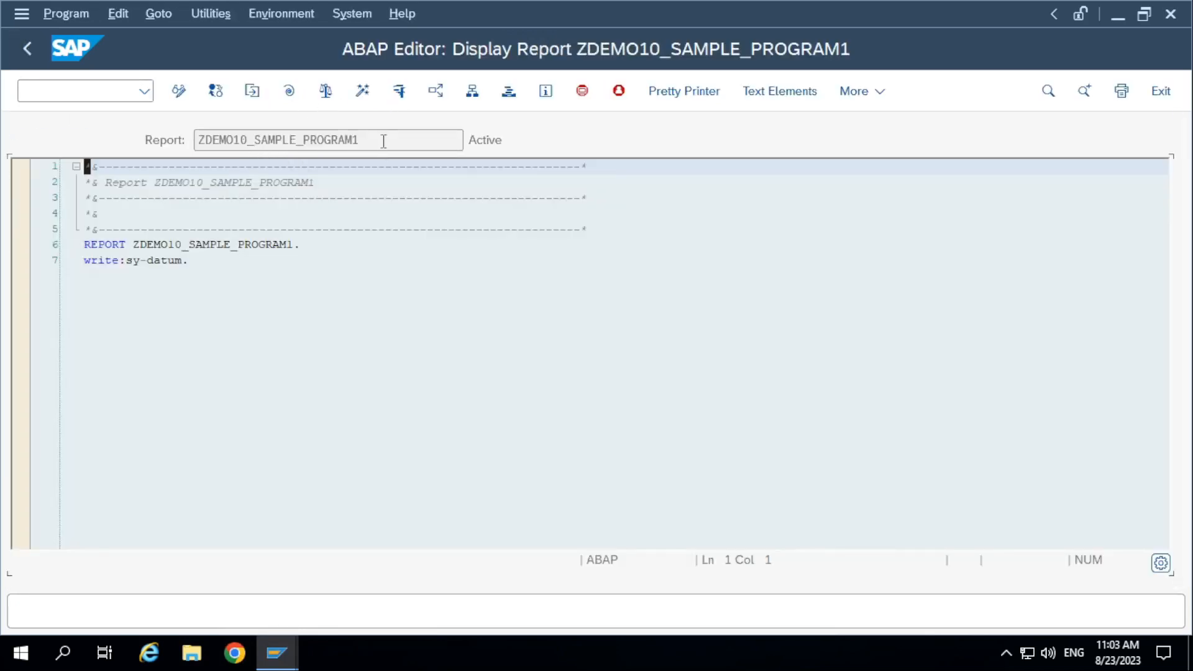
Restart SE38 from the source display, view the ZDEMO10_SAMPLE_PROGRAM1 source again, and return to the initial screen.
{"action": "left_click_drag", "start_coordinate": [384, 142], "coordinate": [2, 147]}
{"action": "left_click", "coordinate": [41, 87]}
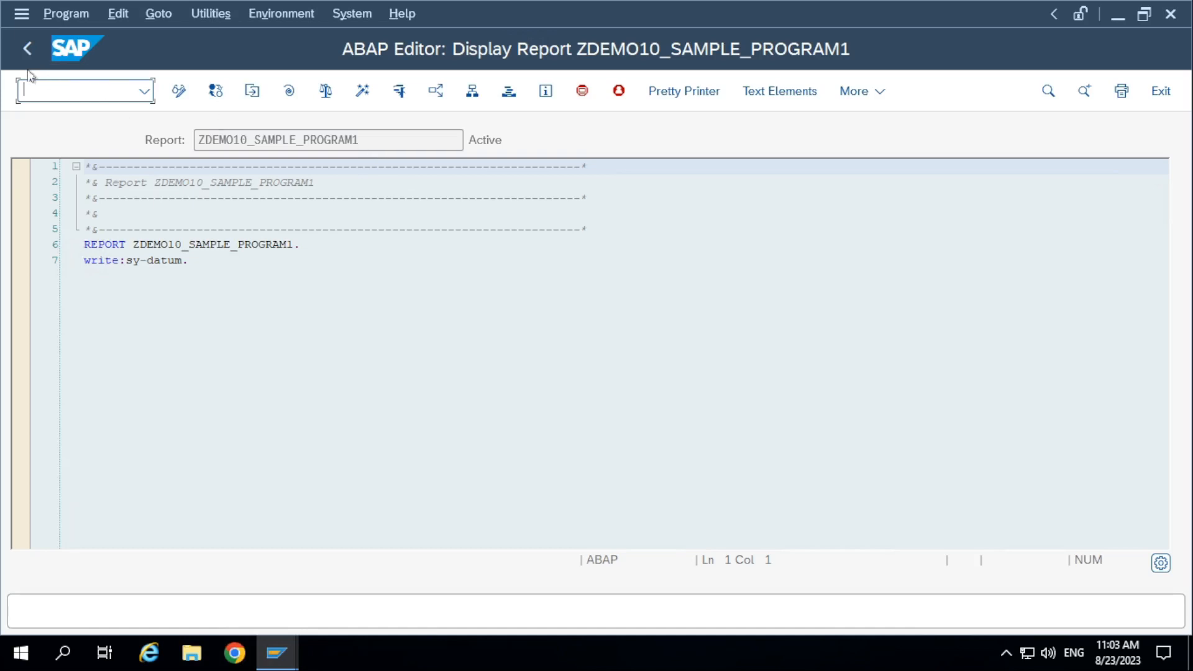
{"action": "left_click", "coordinate": [390, 141]}
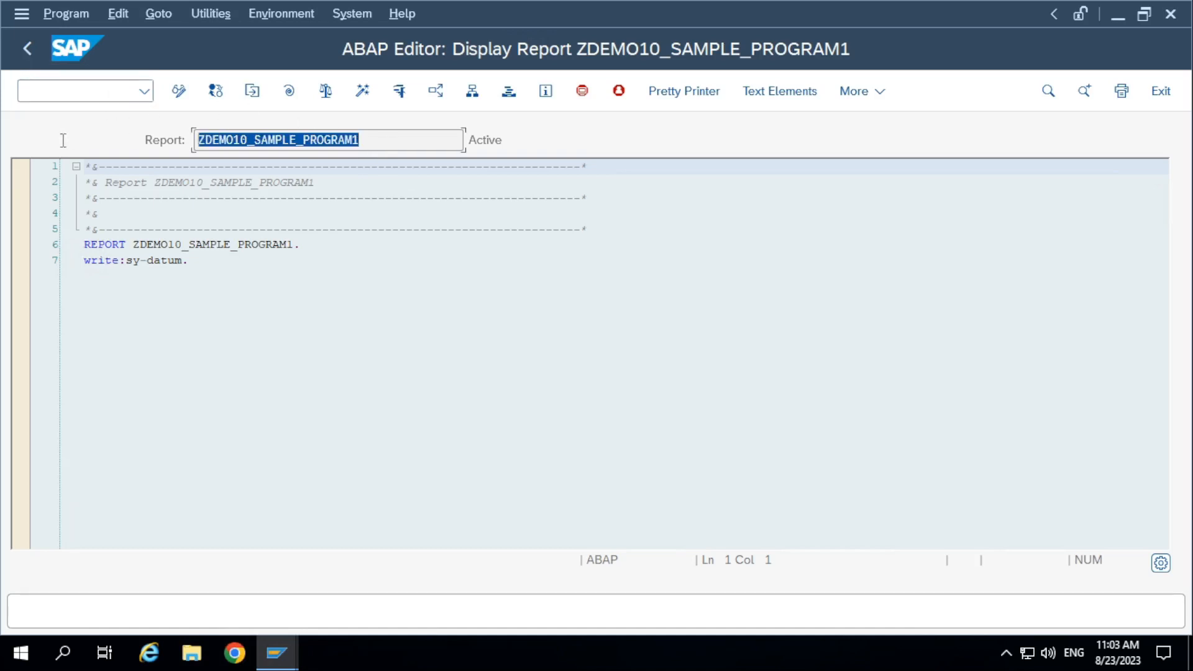
{"action": "left_click", "coordinate": [63, 84]}
{"action": "type", "text": "/nse38"}
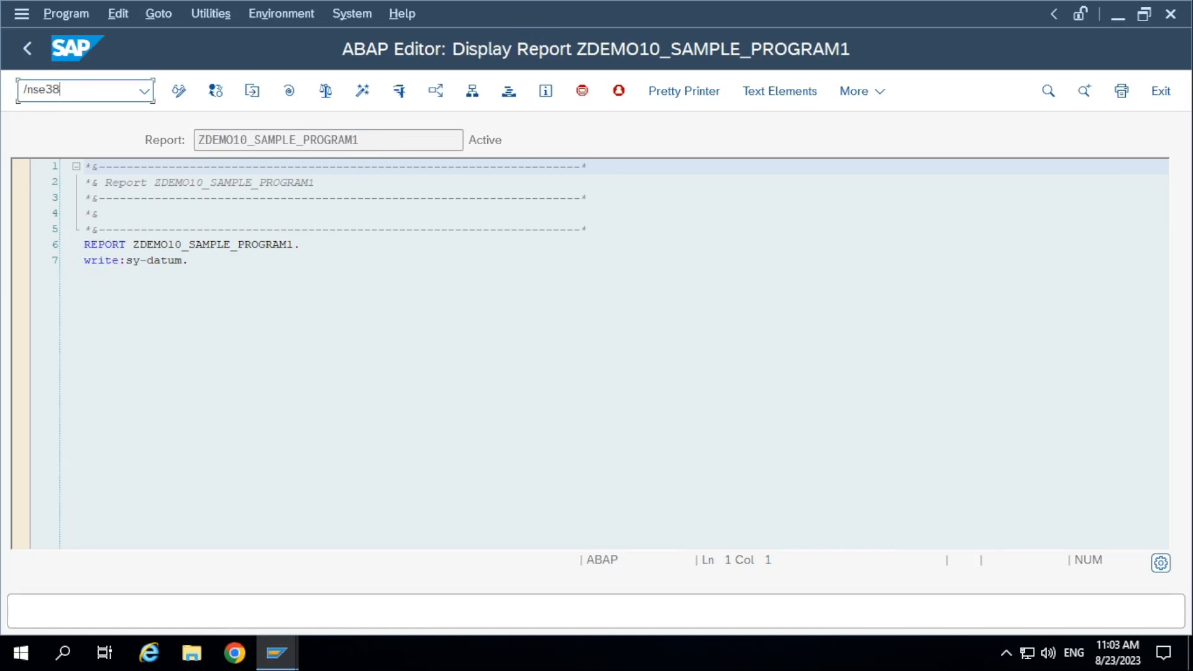
{"action": "key", "text": "Return"}
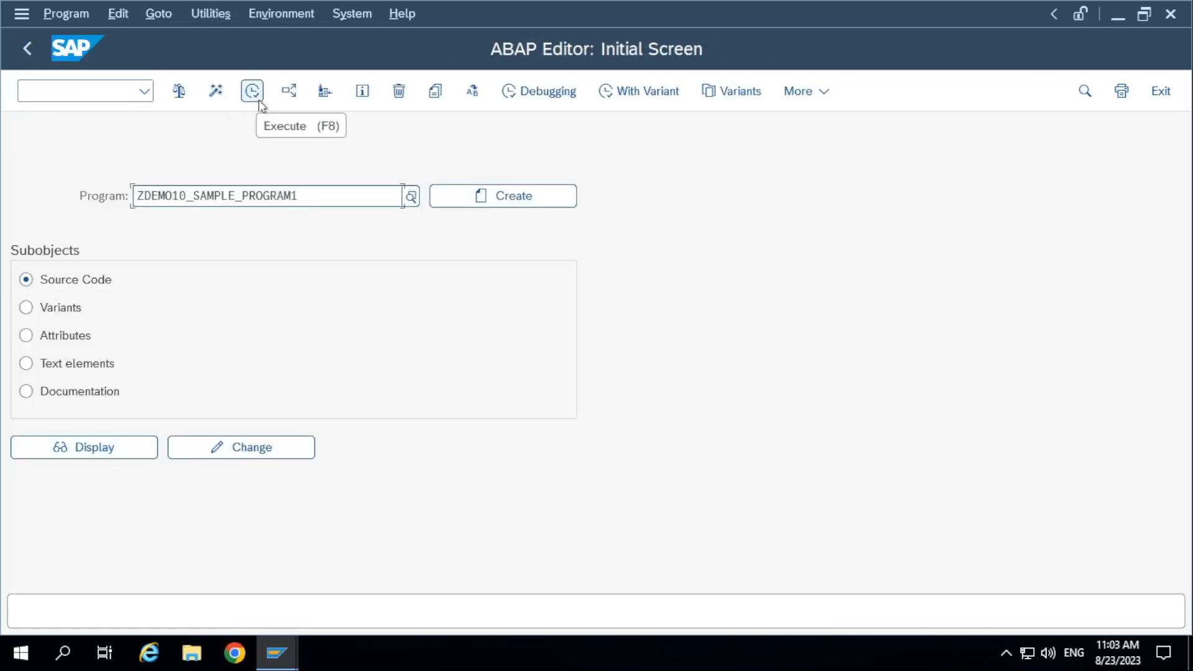
{"action": "left_click", "coordinate": [96, 447]}
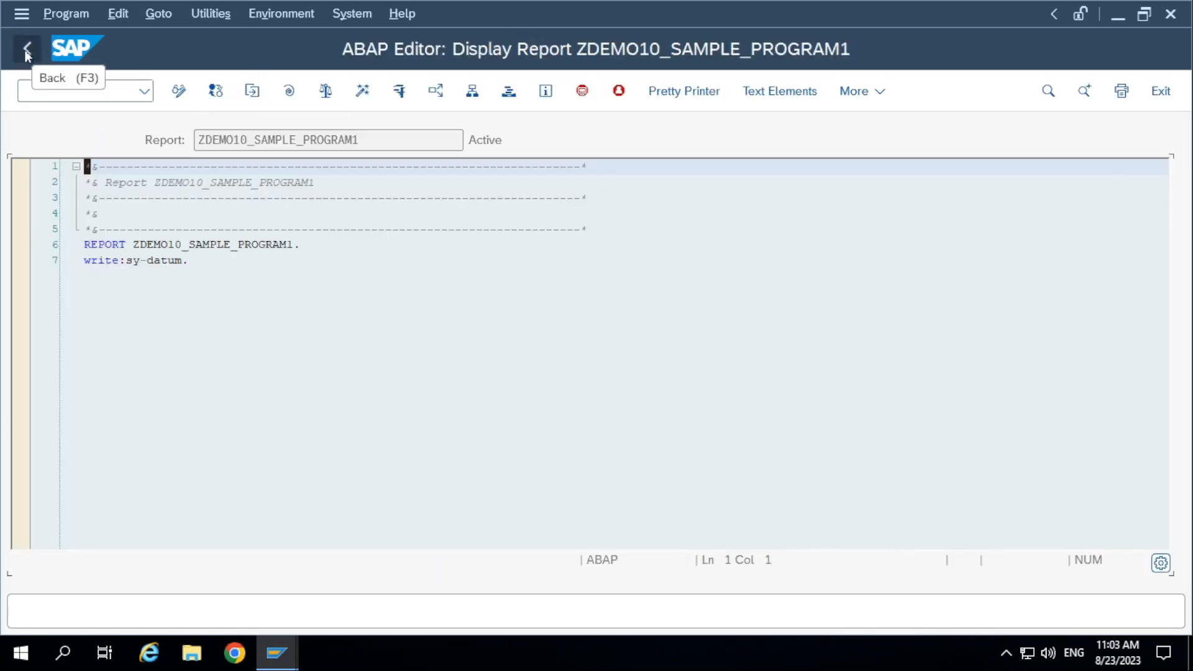
{"action": "left_click", "coordinate": [26, 56]}
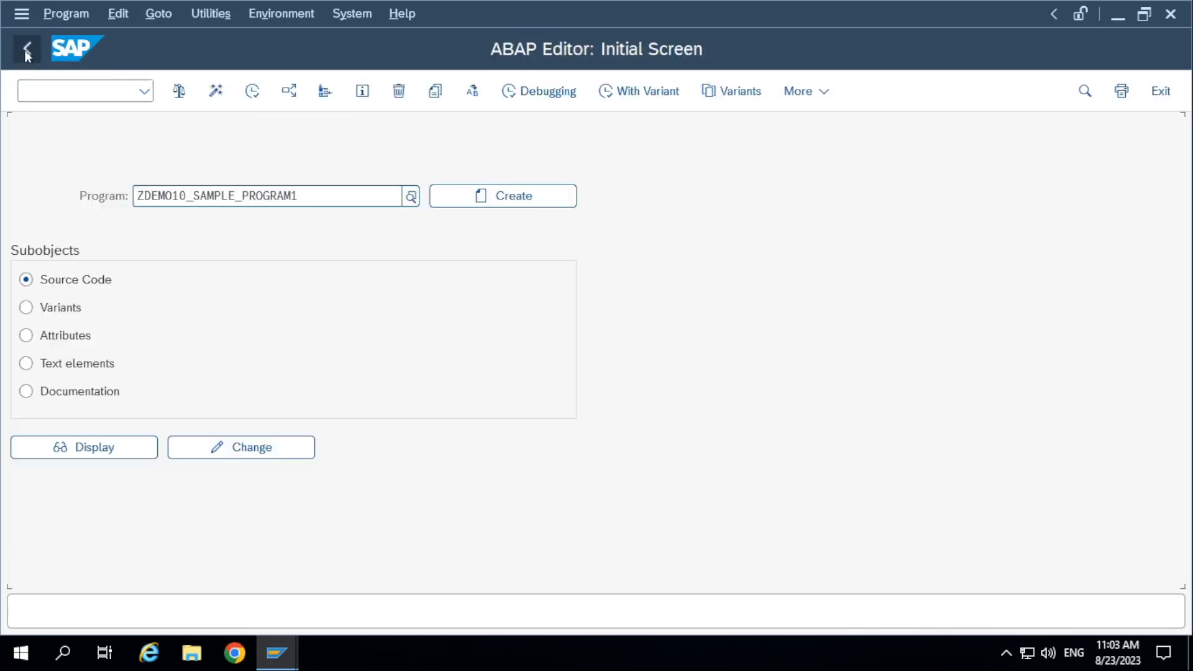
Execute ZDEMO10_SAMPLE_PROGRAM1 from the ABAP Editor's initial screen, go back, and call transaction SE38 again.
{"action": "left_click", "coordinate": [240, 194]}
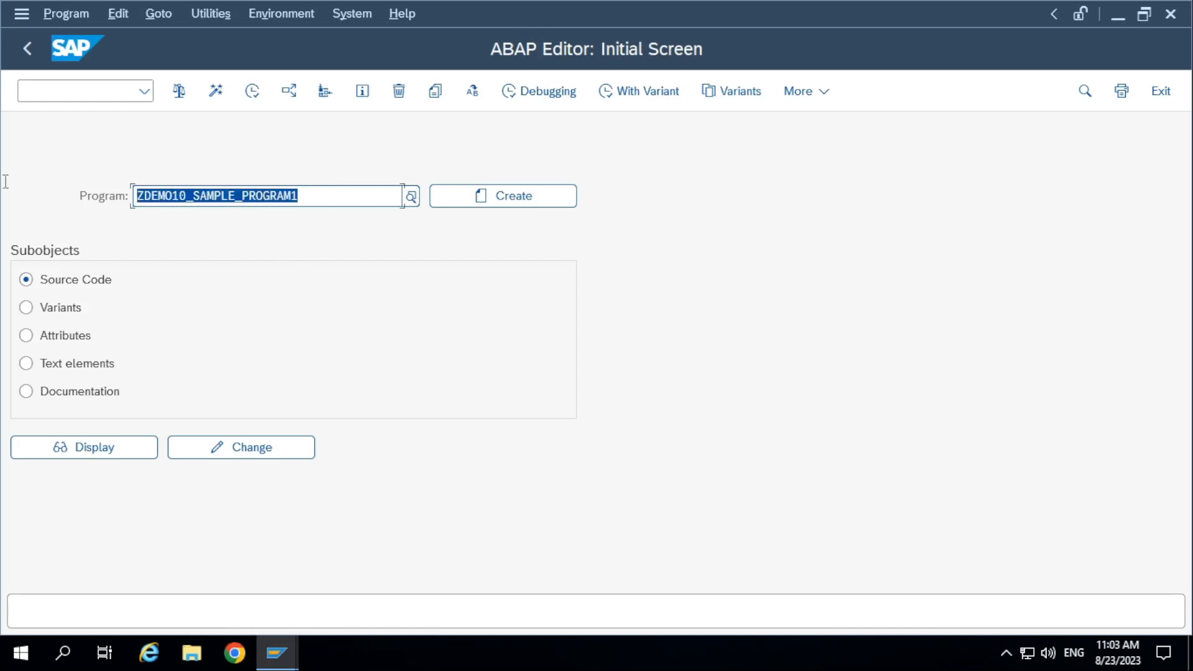
{"action": "left_click_drag", "start_coordinate": [332, 202], "coordinate": [5, 182]}
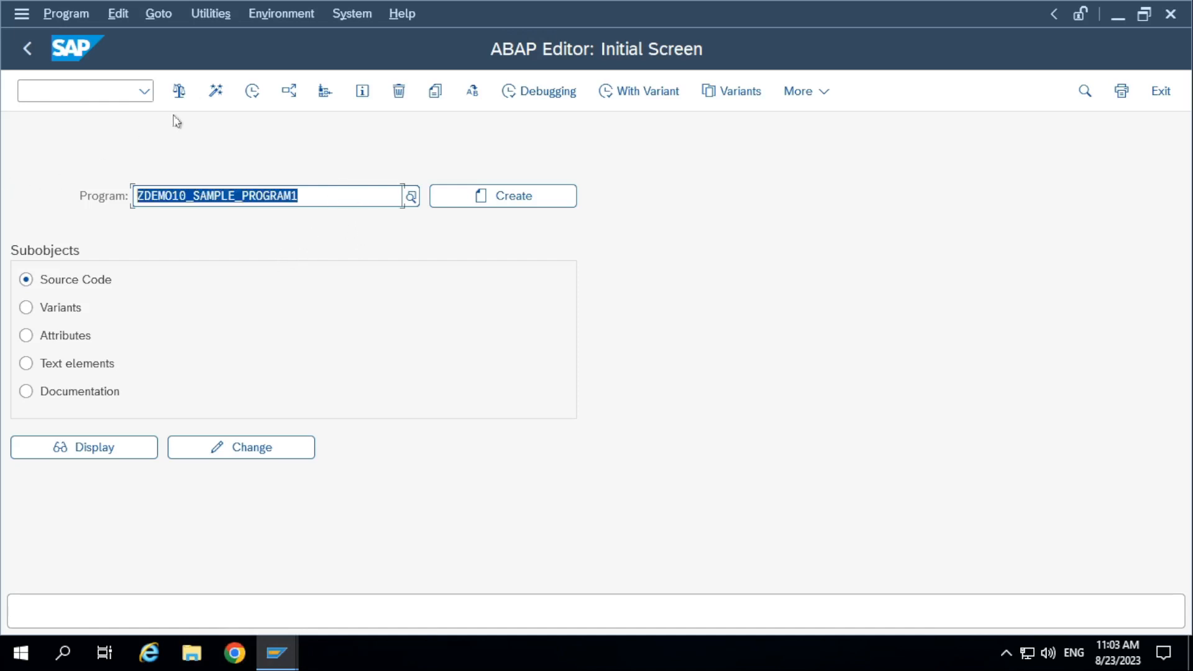
{"action": "left_click", "coordinate": [250, 92]}
{"action": "left_click", "coordinate": [27, 48]}
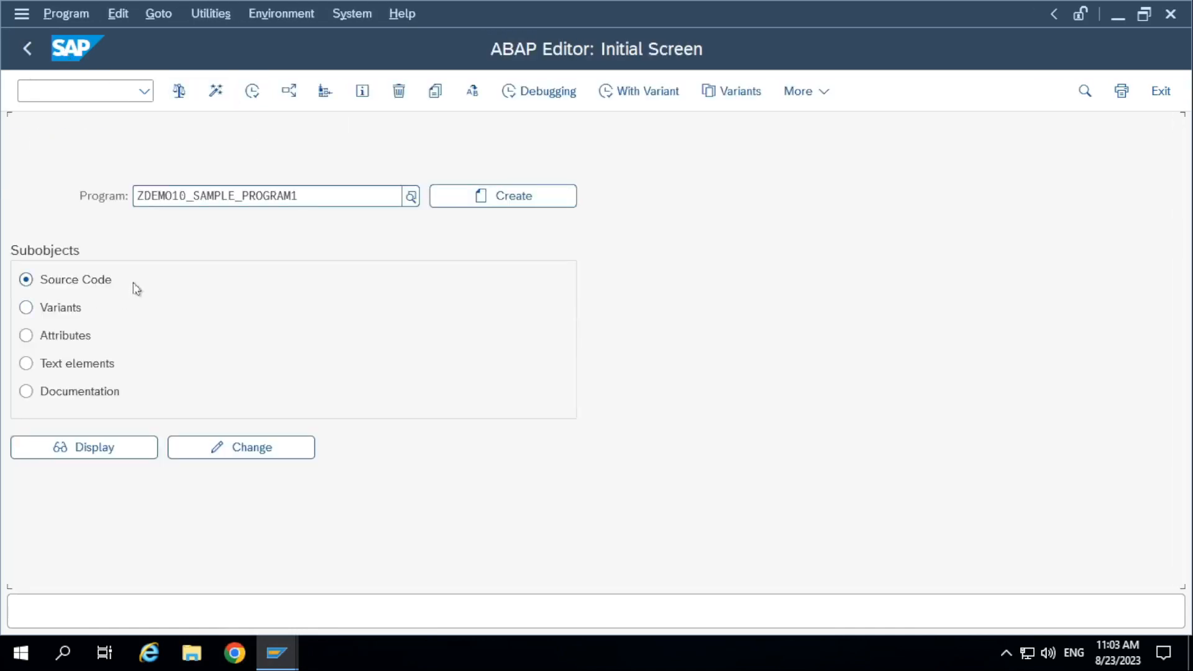
{"action": "left_click", "coordinate": [152, 193]}
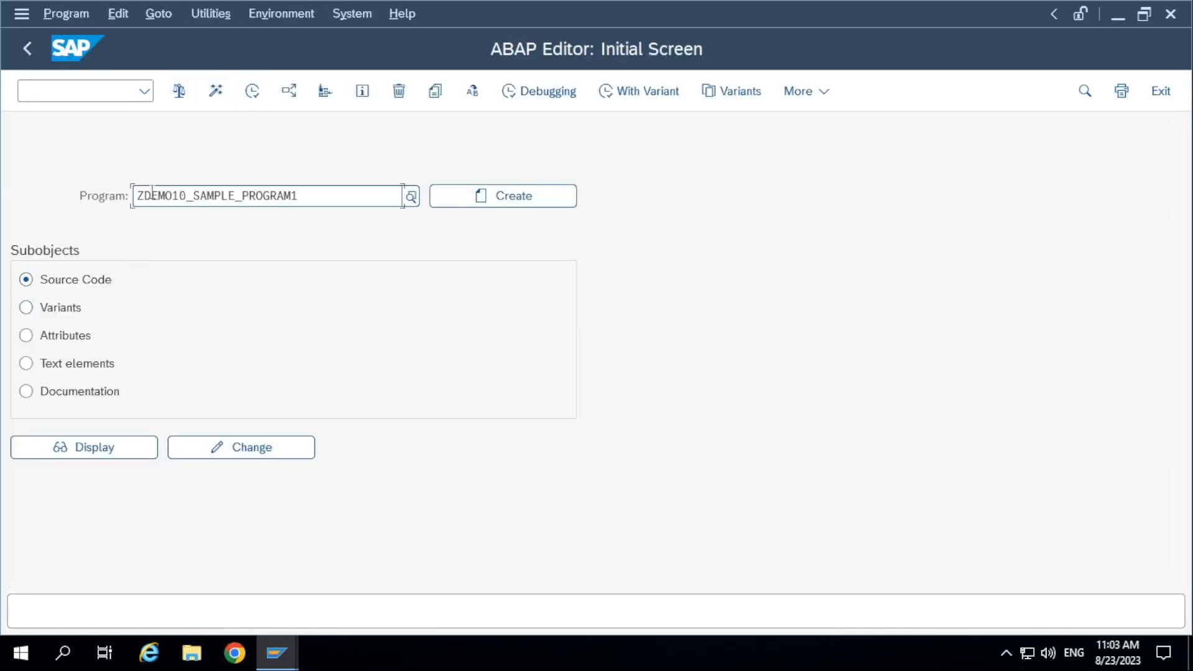
{"action": "left_click", "coordinate": [97, 98]}
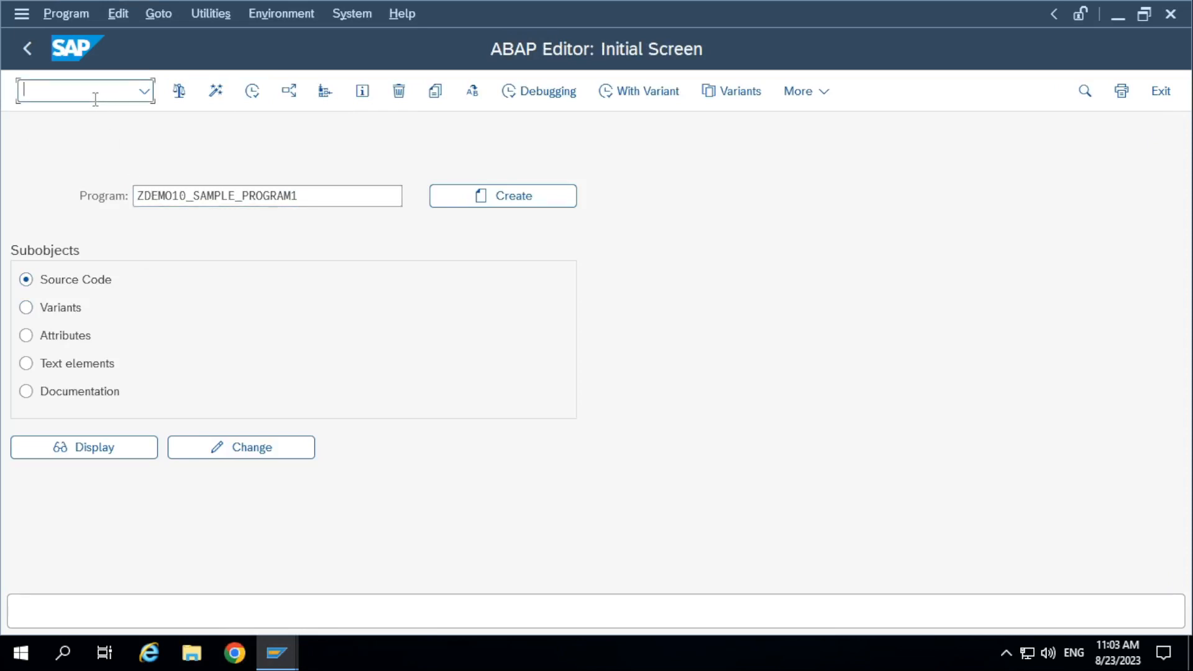
{"action": "type", "text": "/nse38"}
{"action": "key", "text": "Return"}
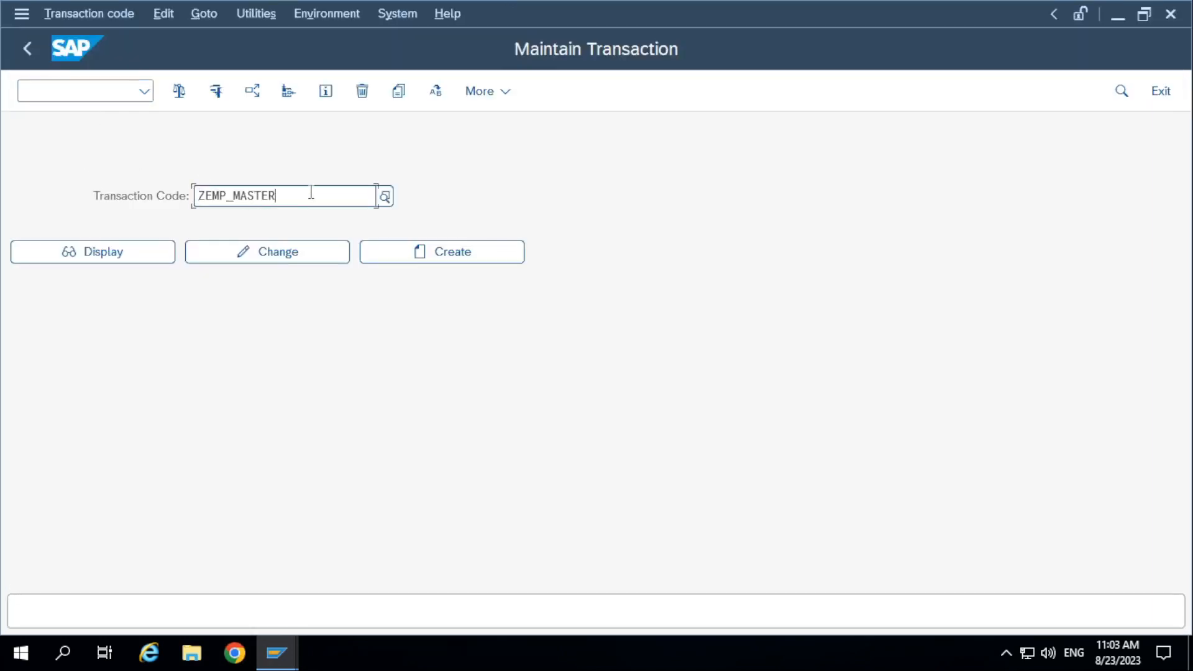
In the Maintain Transaction session, replace the transaction code with ZTEST_PROG and start creating it.
{"action": "key", "text": "BackSpace"}
{"action": "key", "text": "BackSpace"}
{"action": "key", "text": "BackSpace"}
{"action": "key", "text": "BackSpace"}
{"action": "key", "text": "BackSpace"}
{"action": "key", "text": "BackSpace"}
{"action": "key", "text": "BackSpace"}
{"action": "key", "text": "BackSpace"}
{"action": "key", "text": "BackSpace"}
{"action": "key", "text": "BackSpace"}
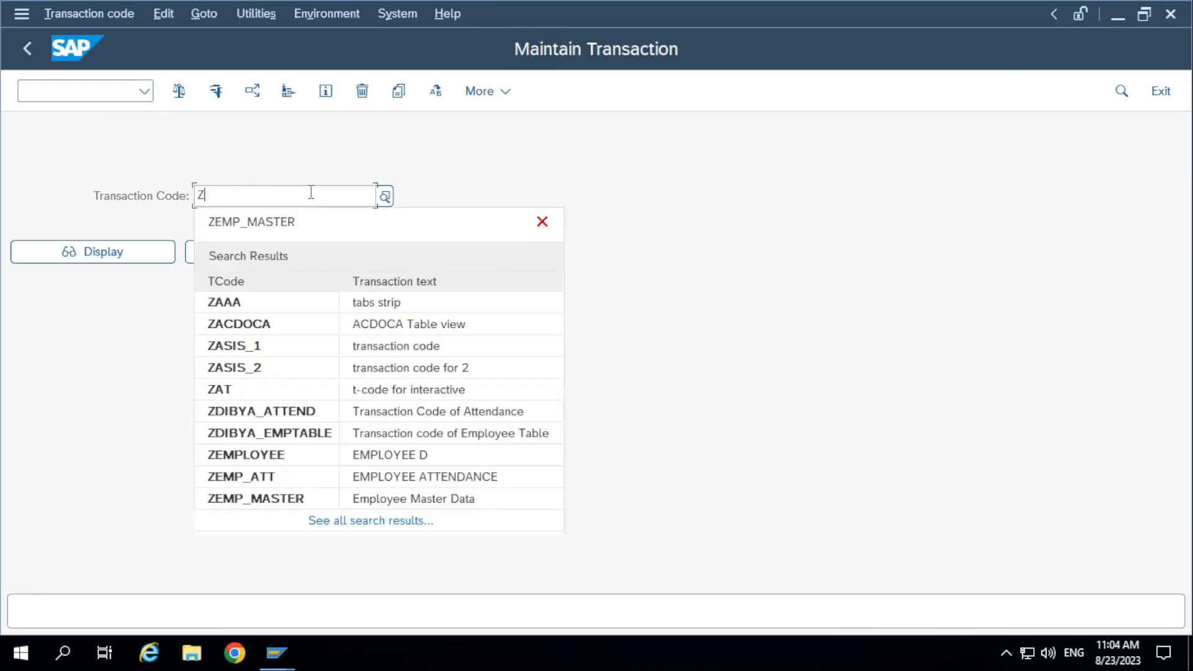
{"action": "type", "text": "TEST_PROG"}
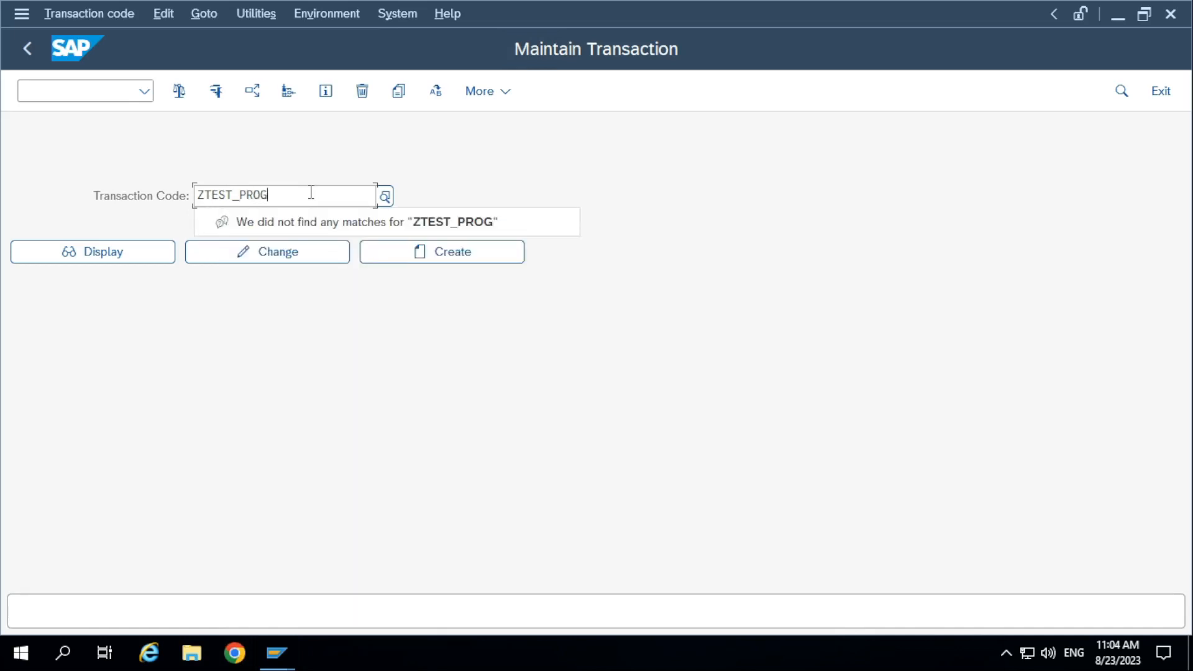
{"action": "left_click", "coordinate": [456, 260]}
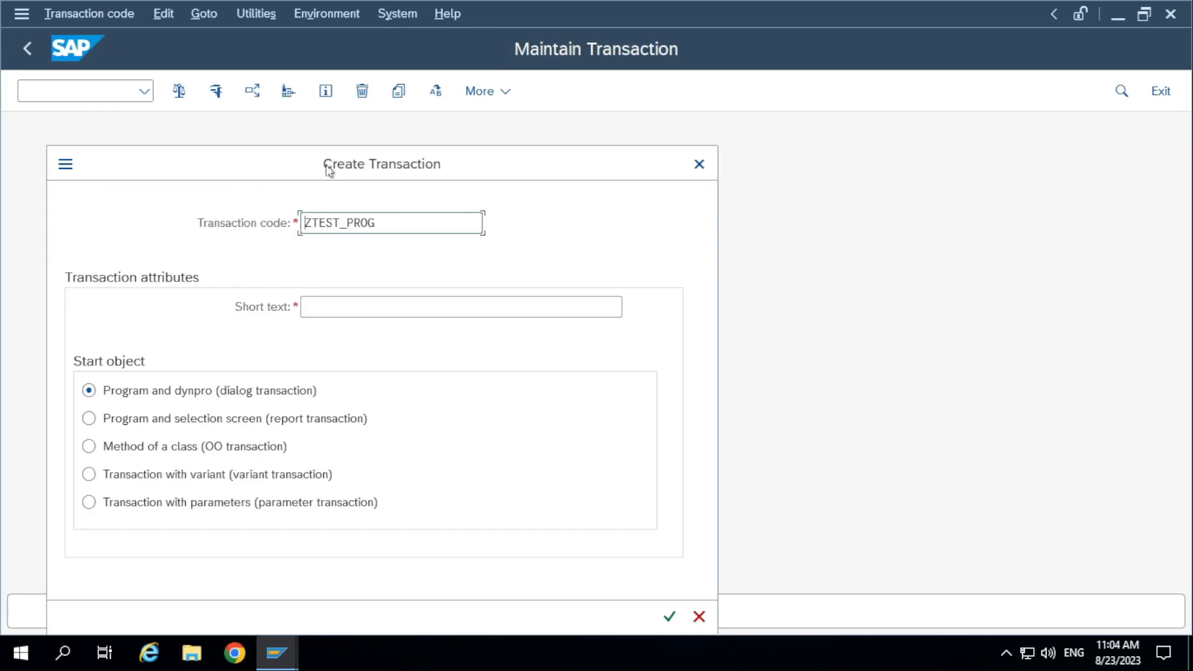
Give ZTEST_PROG the short text Sample Program and create it as a report transaction with program and selection screen.
{"action": "left_click", "coordinate": [372, 245]}
{"action": "type", "text": "Sample "}
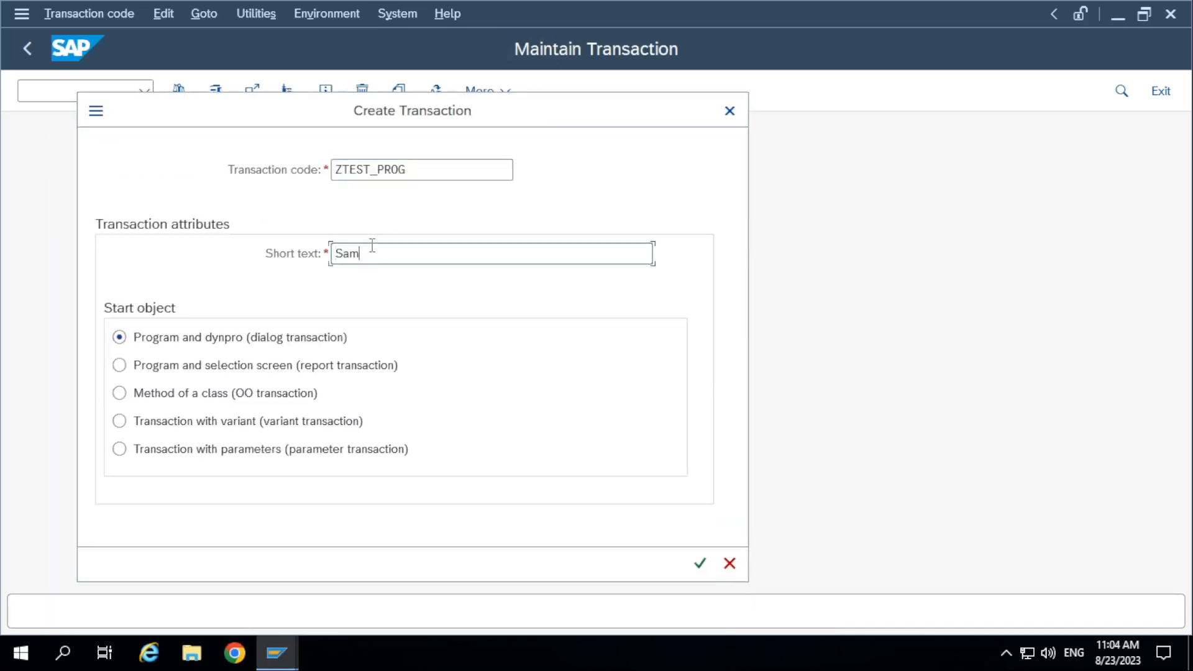
{"action": "type", "text": "Program"}
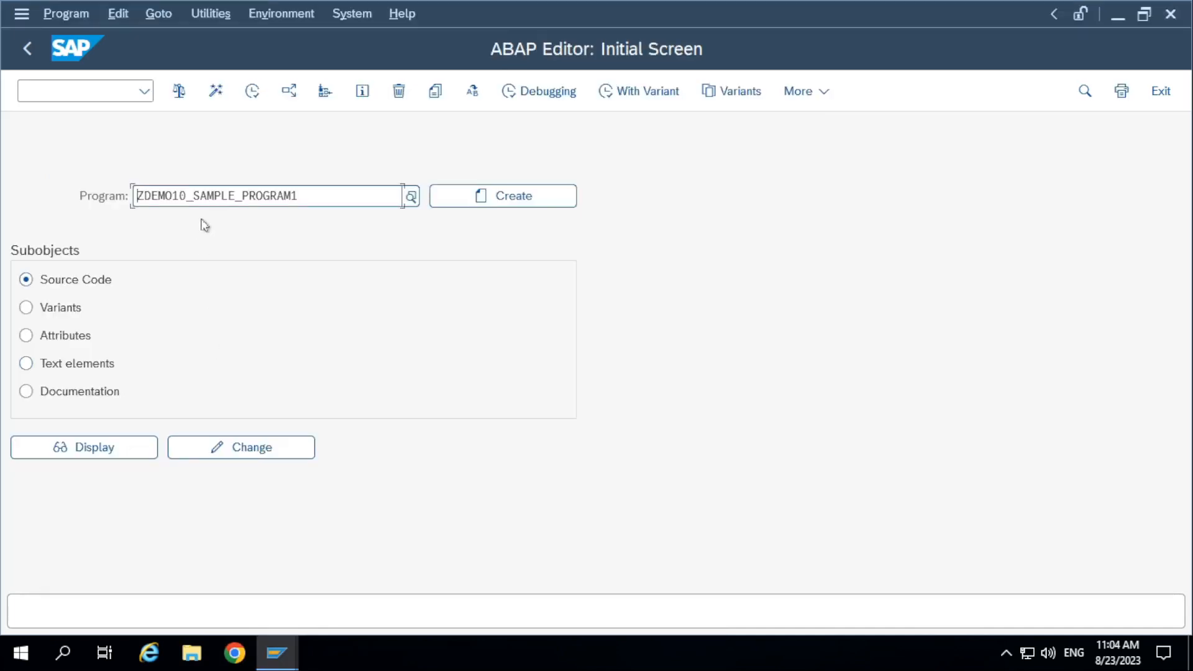
{"action": "left_click_drag", "start_coordinate": [375, 195], "coordinate": [5, 204]}
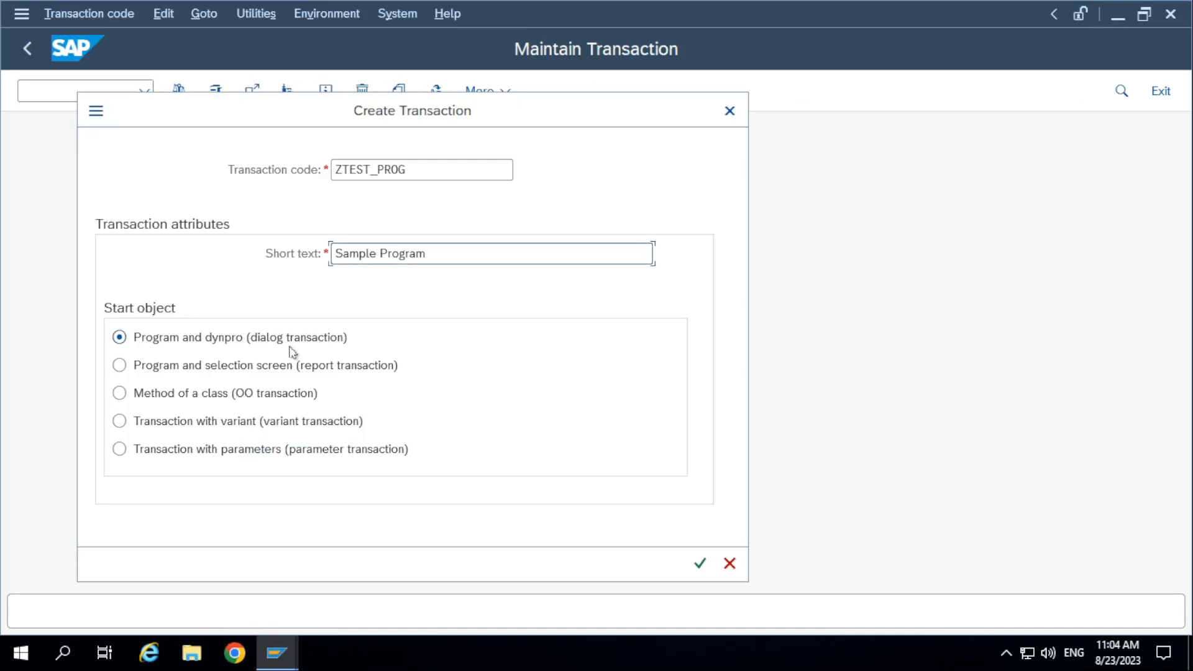
{"action": "left_click", "coordinate": [282, 367]}
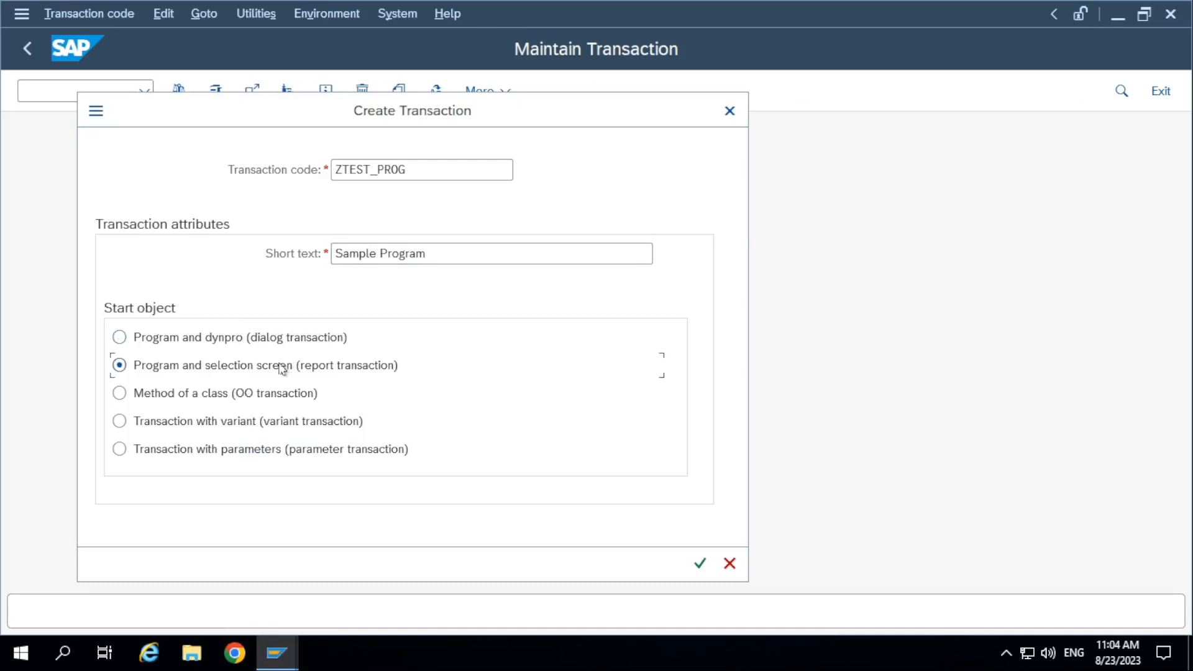
{"action": "left_click", "coordinate": [700, 563]}
Execute ZDEMO10_SAMPLE_PROGRAM1 in the ABAP Editor session, go back, and copy its name into ZTEST_PROG's program field.
{"action": "left_click", "coordinate": [303, 252]}
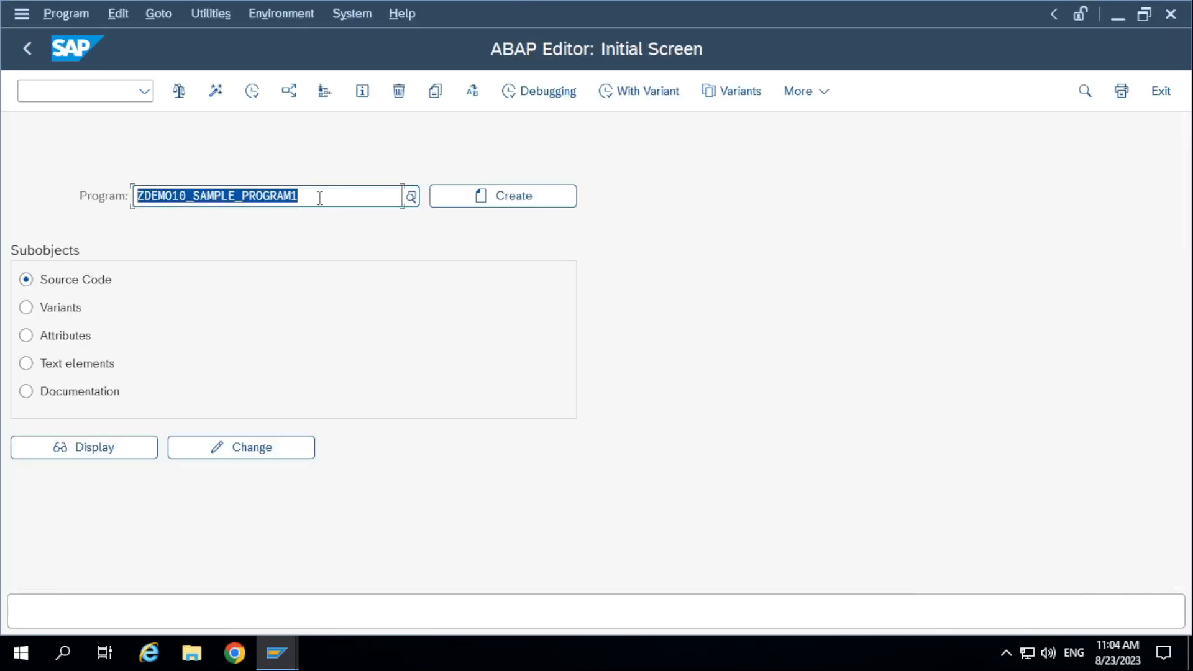
{"action": "left_click", "coordinate": [252, 90]}
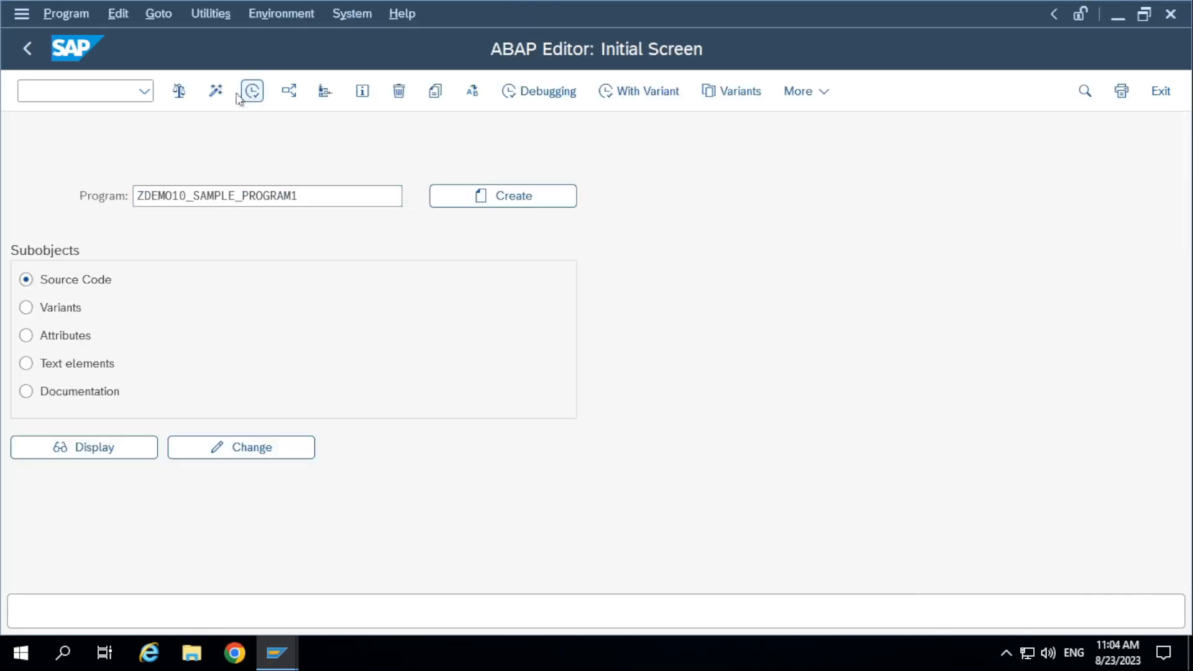
{"action": "left_click", "coordinate": [28, 49]}
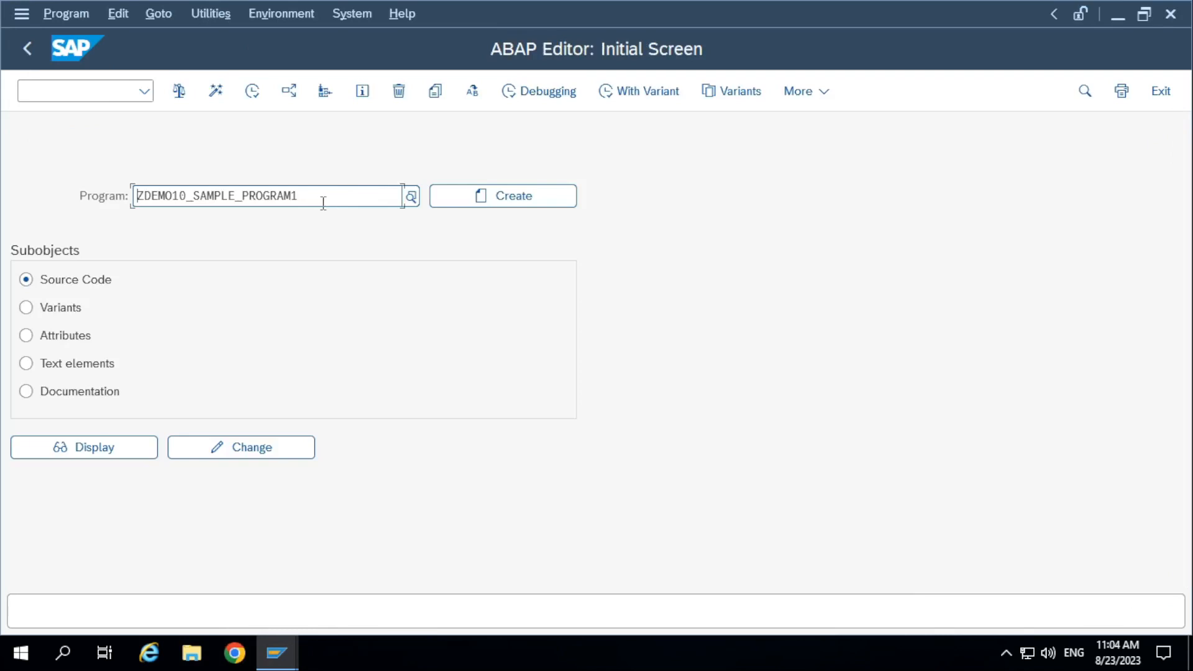
{"action": "double_click", "coordinate": [323, 197]}
{"action": "key", "text": "ctrl+c"}
{"action": "key", "text": "alt+Tab"}
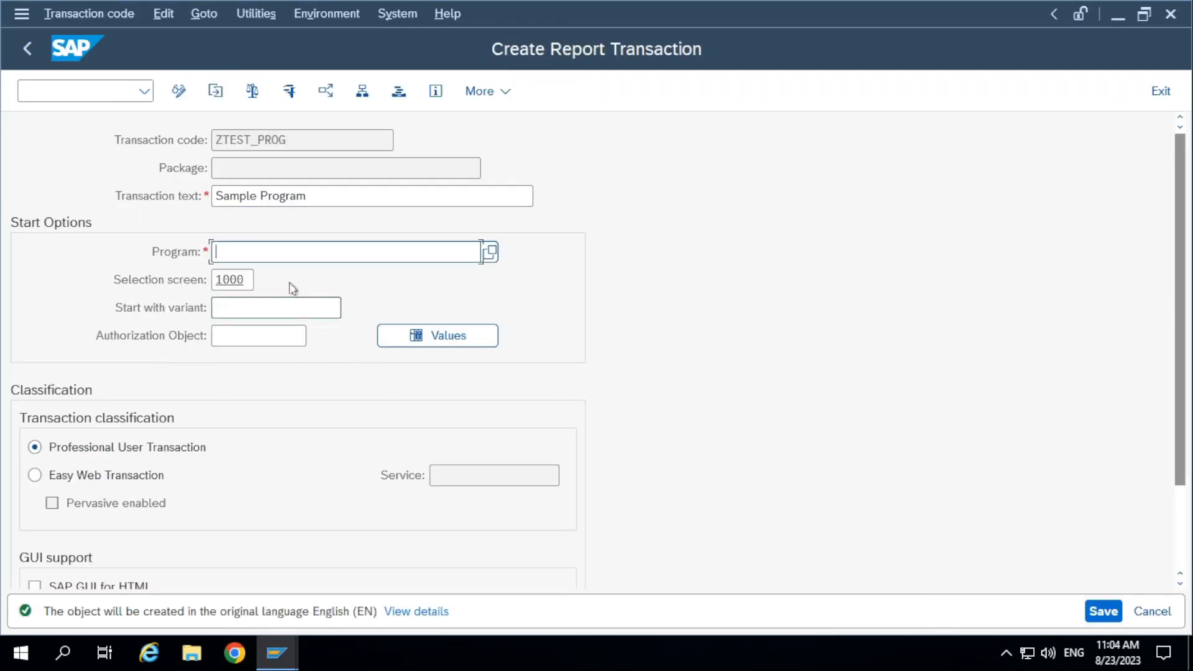
{"action": "key", "text": "ctrl+v"}
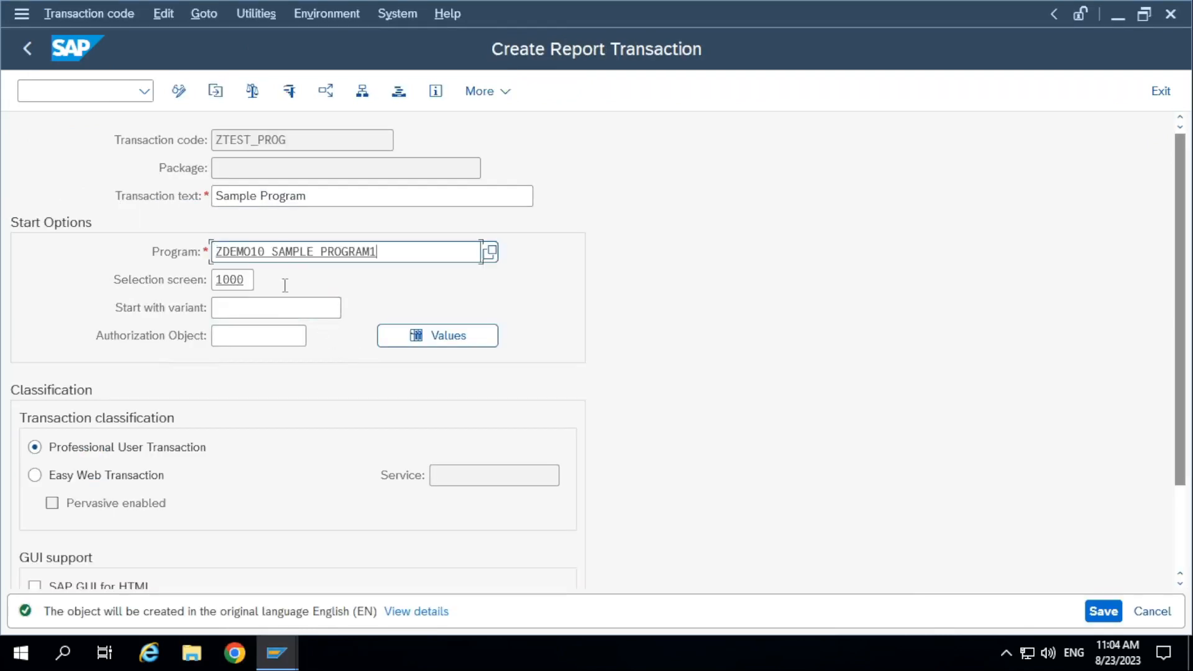
{"action": "double_click", "coordinate": [241, 279]}
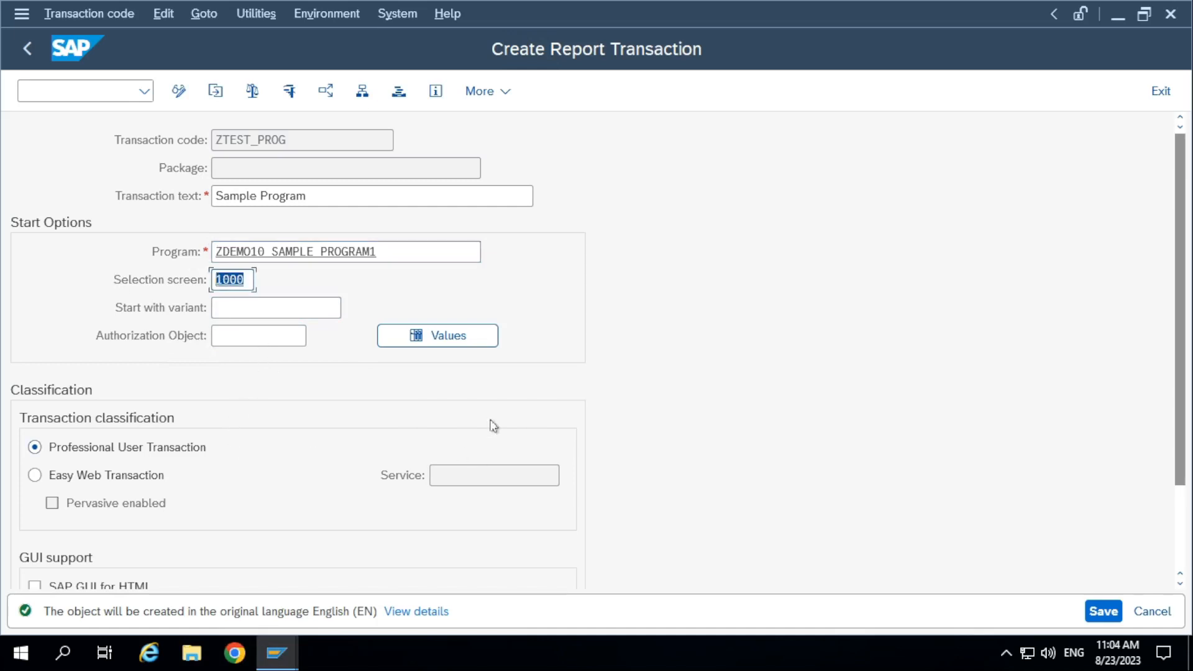
Enable GUI support for HTML, Java and Windows in the ZTEST_PROG report transaction.
{"action": "left_click_drag", "start_coordinate": [1188, 266], "coordinate": [1180, 354]}
{"action": "double_click", "coordinate": [774, 103]}
{"action": "scroll", "coordinate": [252, 511], "scroll_direction": "down", "scroll_amount": 4}
{"action": "left_click", "coordinate": [33, 475]}
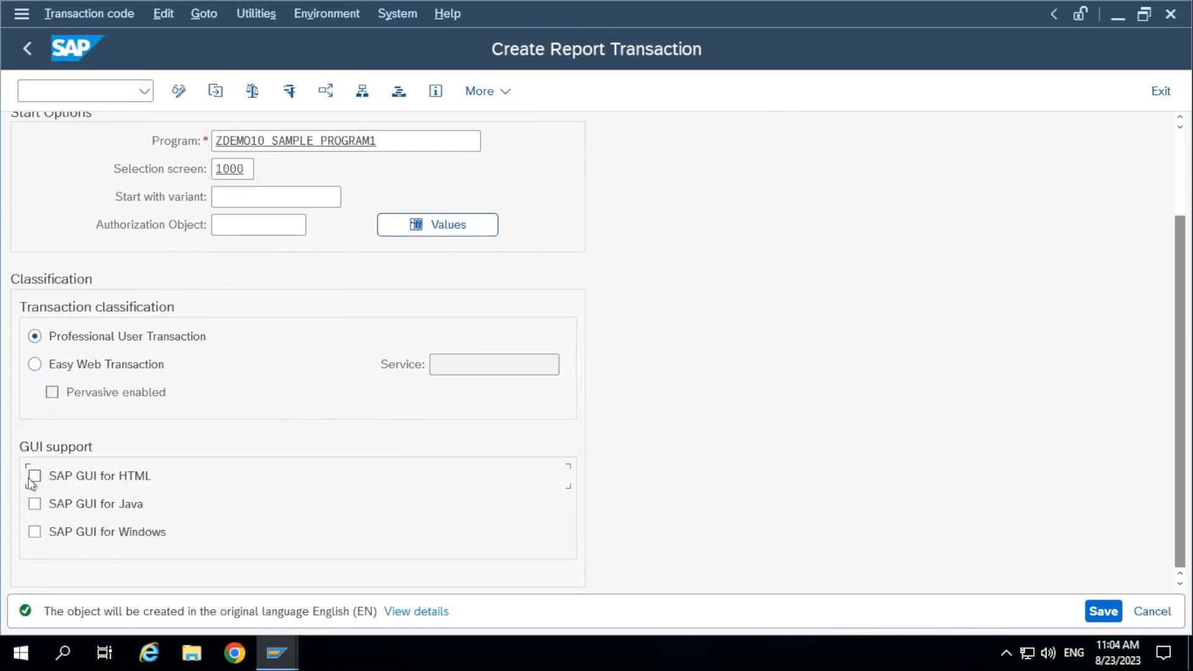
{"action": "scroll", "coordinate": [167, 536], "scroll_direction": "down", "scroll_amount": 2}
{"action": "scroll", "coordinate": [168, 536], "scroll_direction": "down", "scroll_amount": 1}
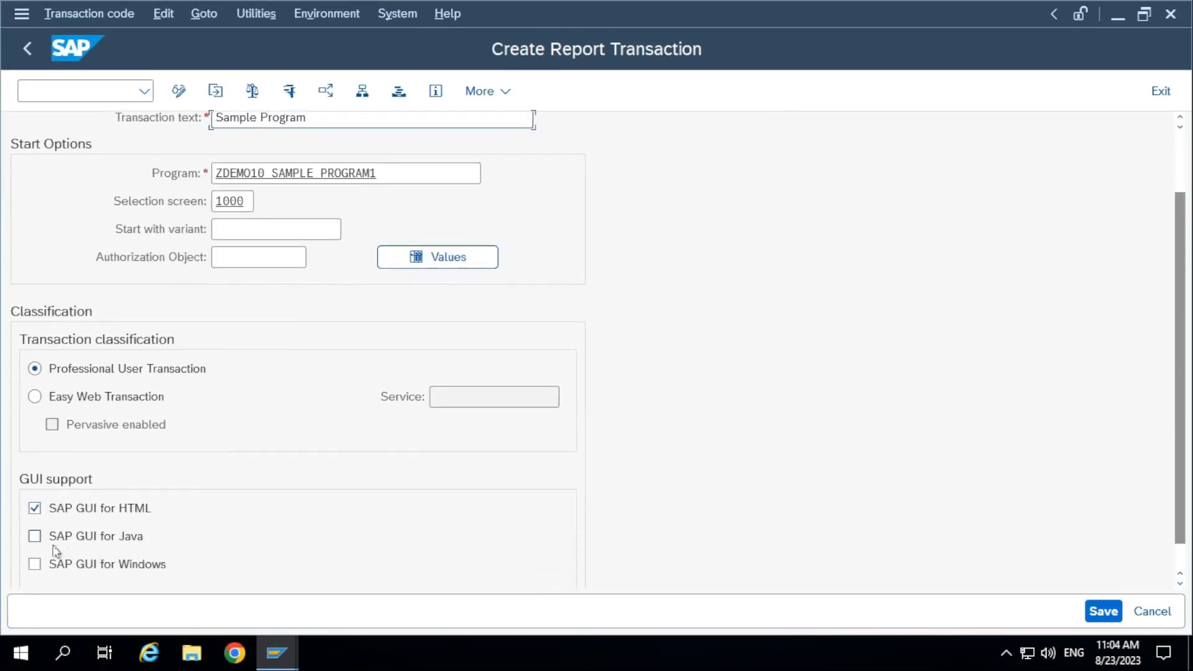
{"action": "left_click", "coordinate": [35, 535]}
{"action": "left_click", "coordinate": [34, 564]}
{"action": "scroll", "coordinate": [701, 553], "scroll_direction": "down", "scroll_amount": 1}
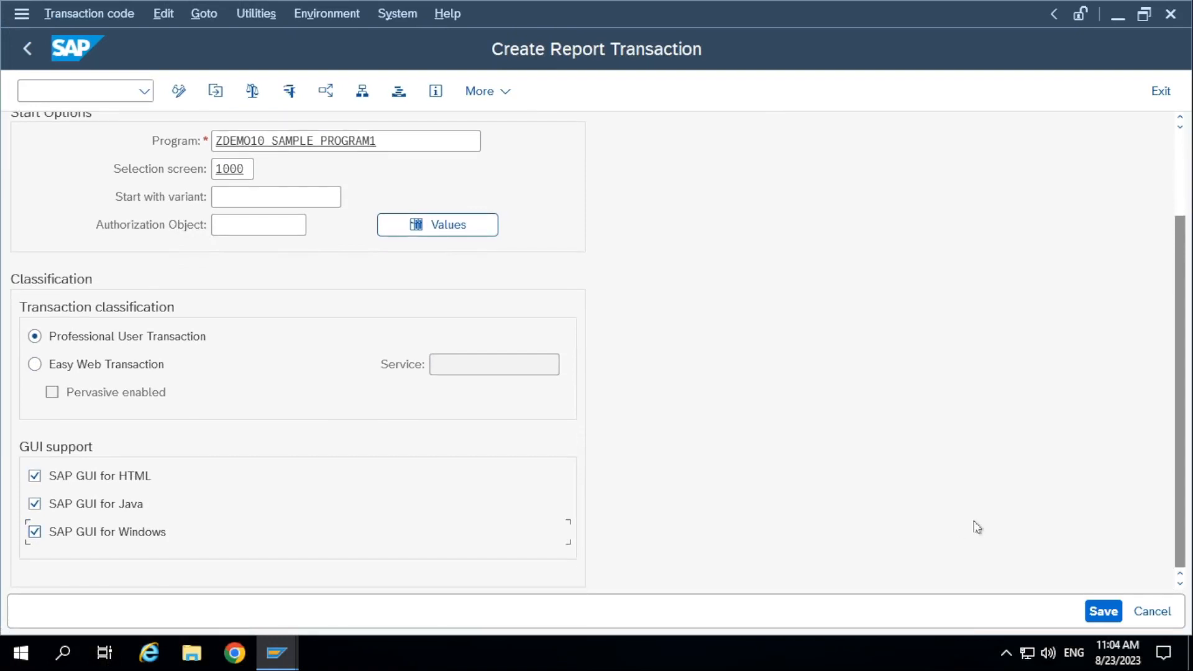
Save ZTEST_PROG as a local object in package $TMP, test it, and return to its definition.
{"action": "scroll", "coordinate": [715, 432], "scroll_direction": "up", "scroll_amount": 5}
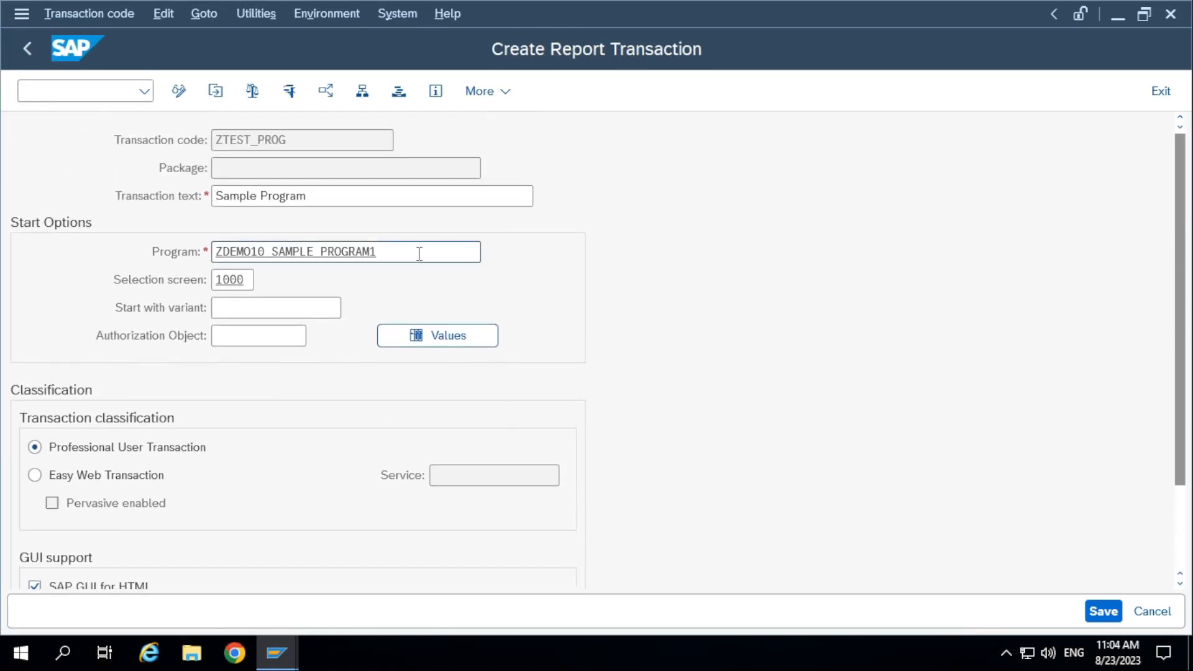
{"action": "left_click", "coordinate": [1103, 614]}
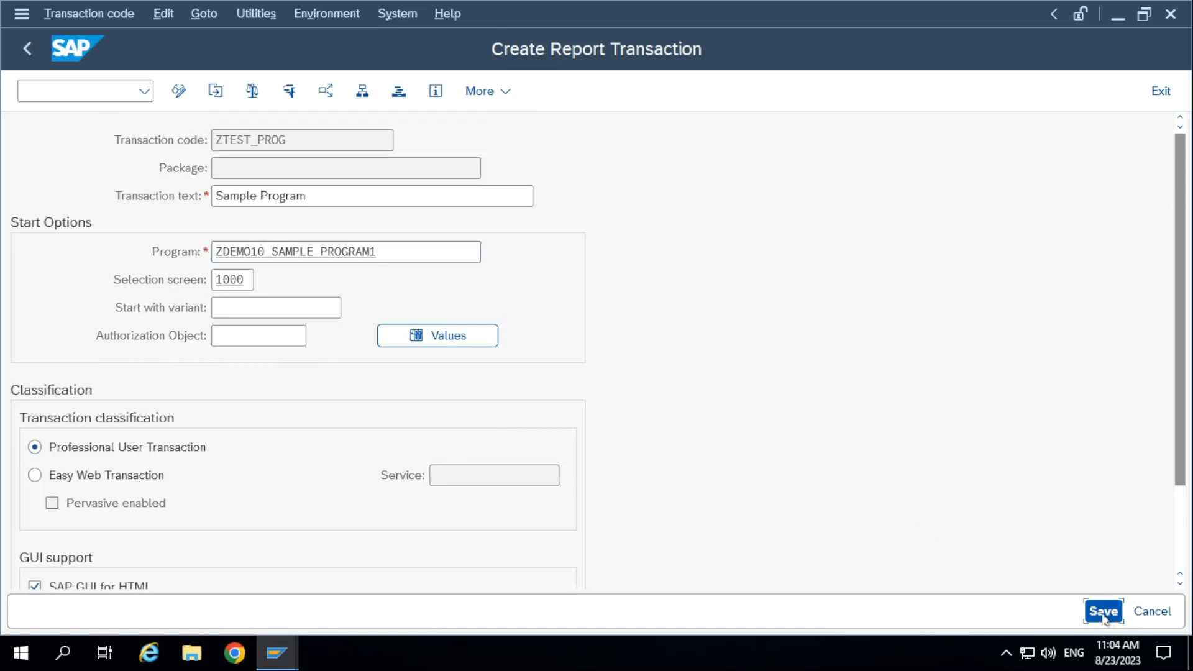
{"action": "left_click", "coordinate": [512, 570]}
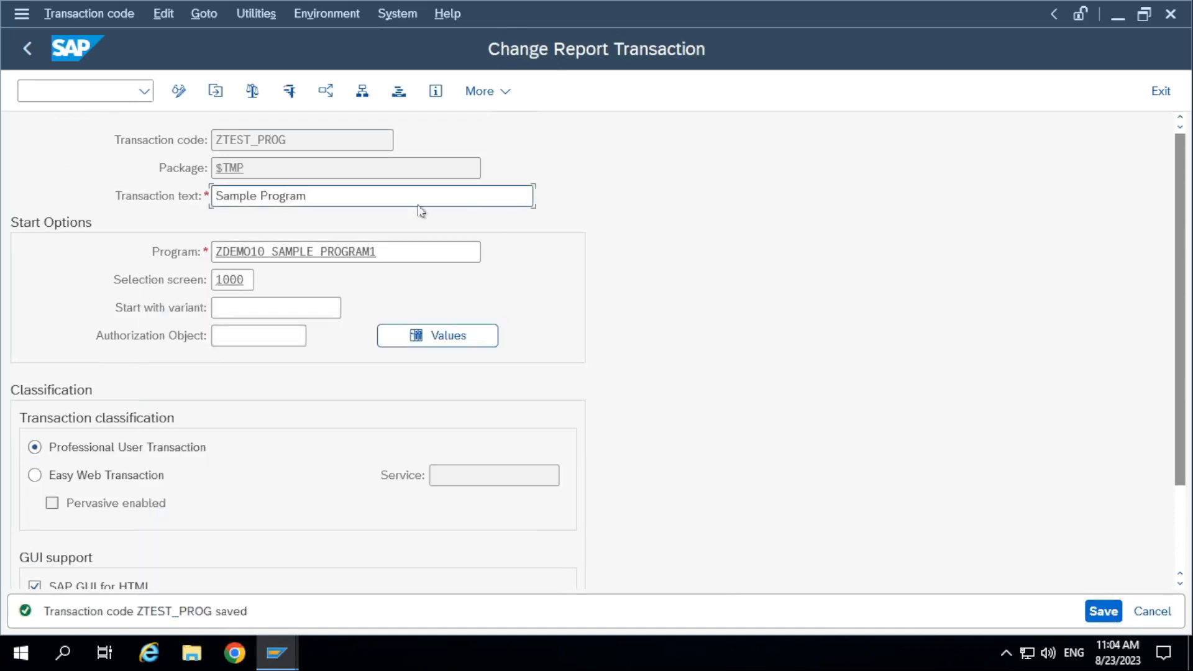
{"action": "left_click", "coordinate": [290, 91]}
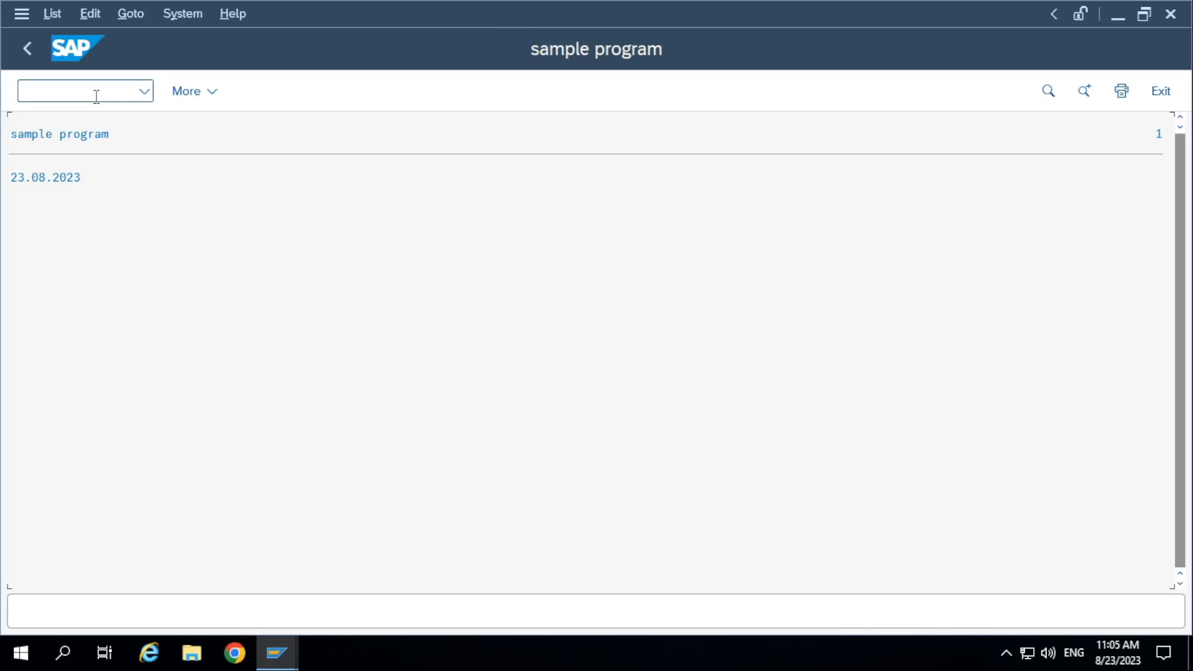
{"action": "left_click", "coordinate": [27, 48]}
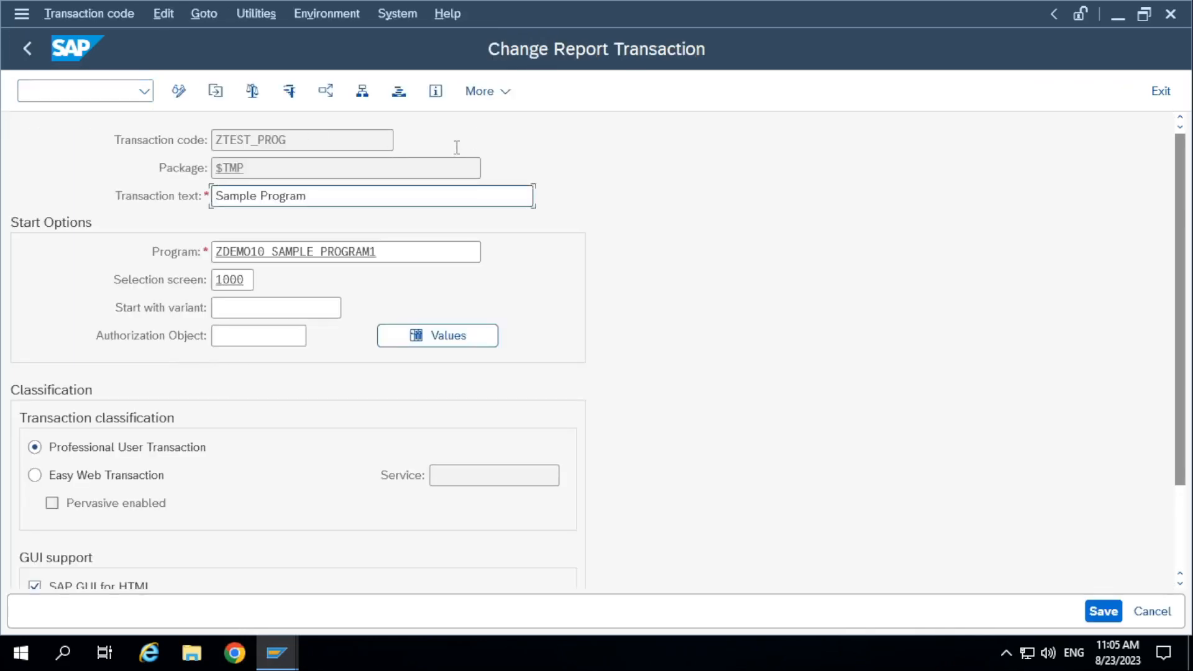
Copy the transaction code ZTEST_PROG, run it from SAP Easy Access, and go back.
{"action": "double_click", "coordinate": [235, 145]}
{"action": "key", "text": "ctrl+c"}
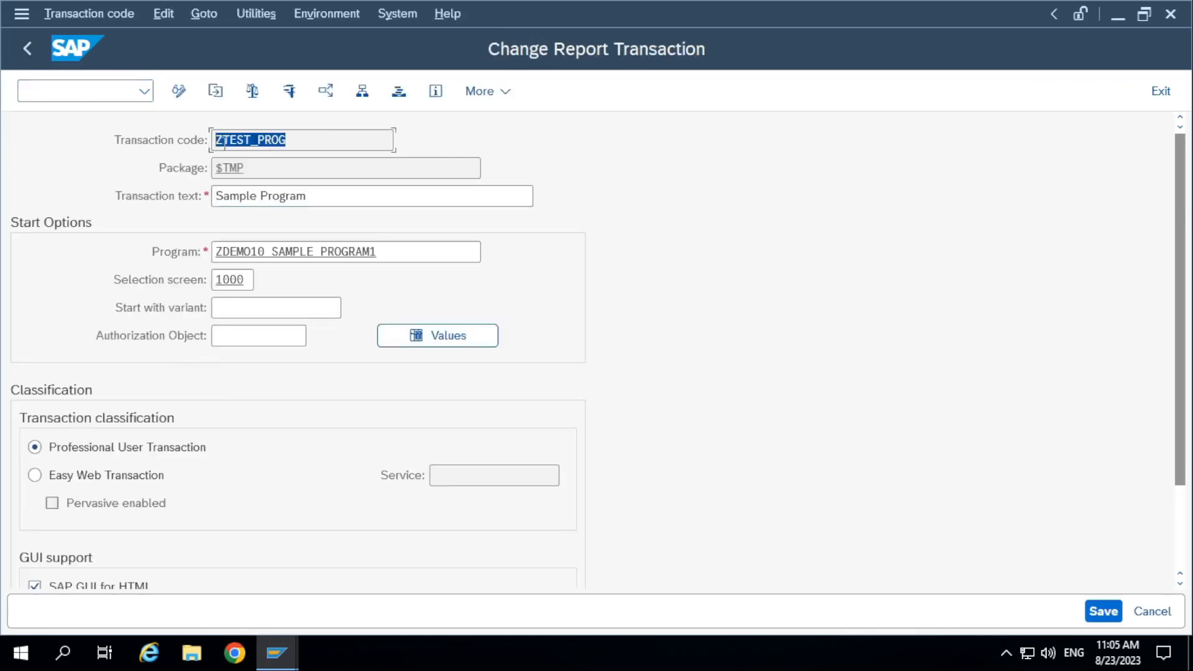
{"action": "left_click", "coordinate": [219, 142]}
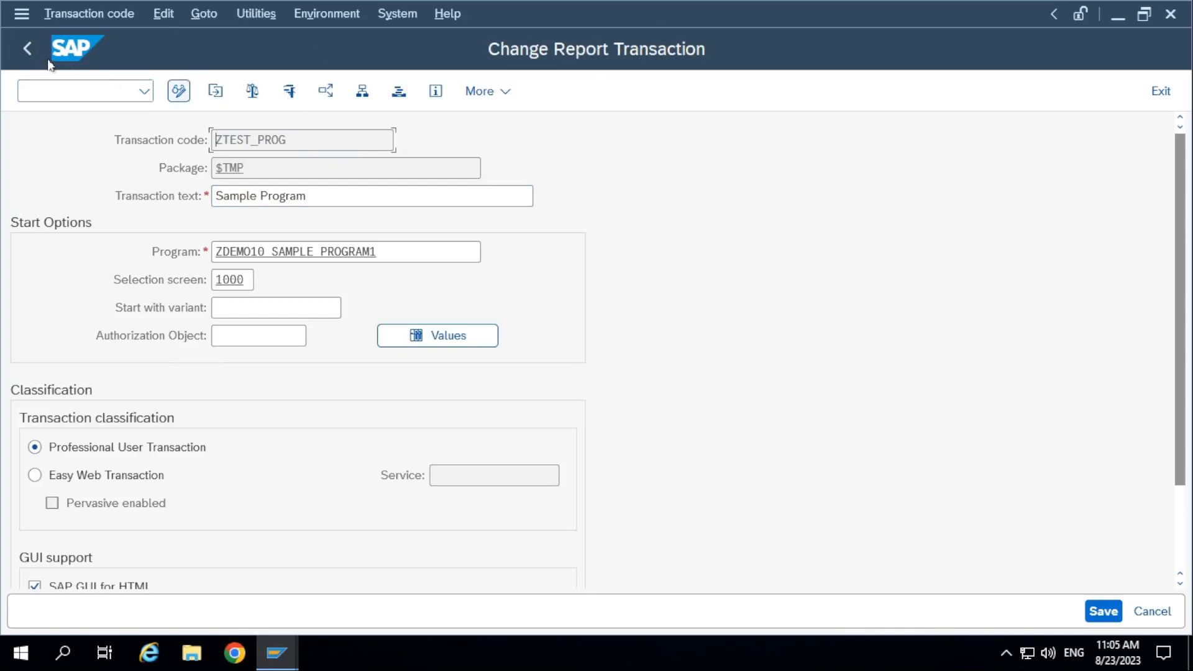
{"action": "left_click", "coordinate": [27, 48]}
{"action": "key", "text": "F3"}
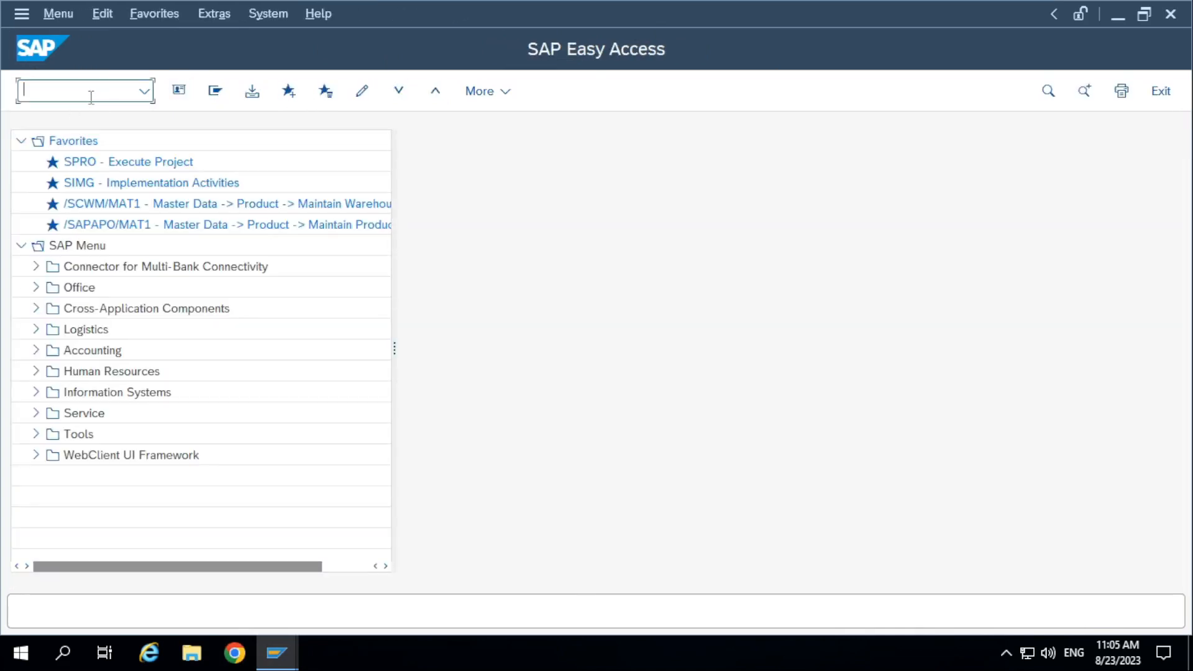
{"action": "key", "text": "ctrl+v"}
{"action": "key", "text": "Return"}
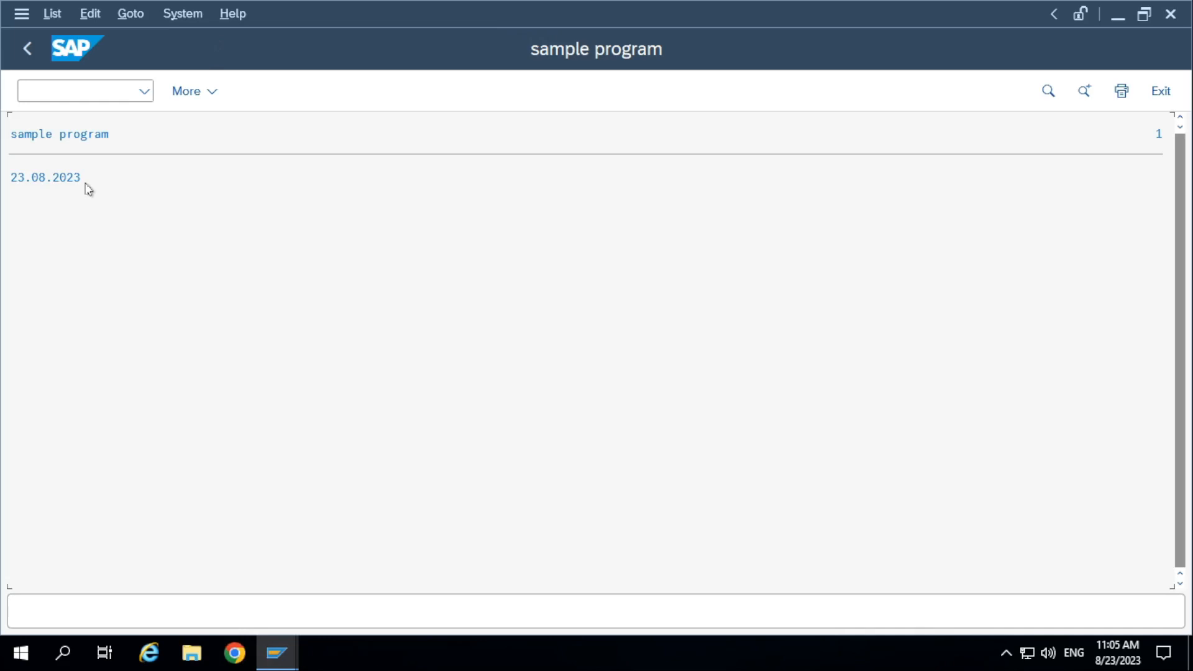
{"action": "left_click", "coordinate": [28, 50]}
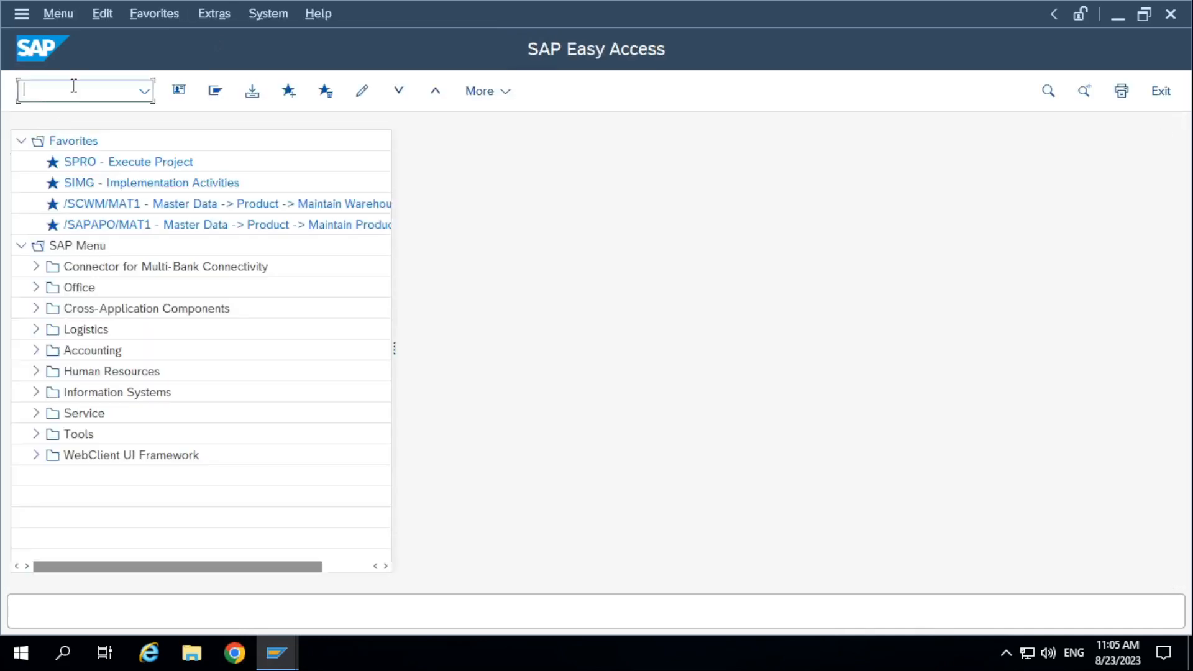
Call transaction SE38, execute ZDEMO10_SAMPLE_PROGRAM1 there for comparison, and return to SAP Easy Access.
{"action": "type", "text": "se38"}
{"action": "key", "text": "Return"}
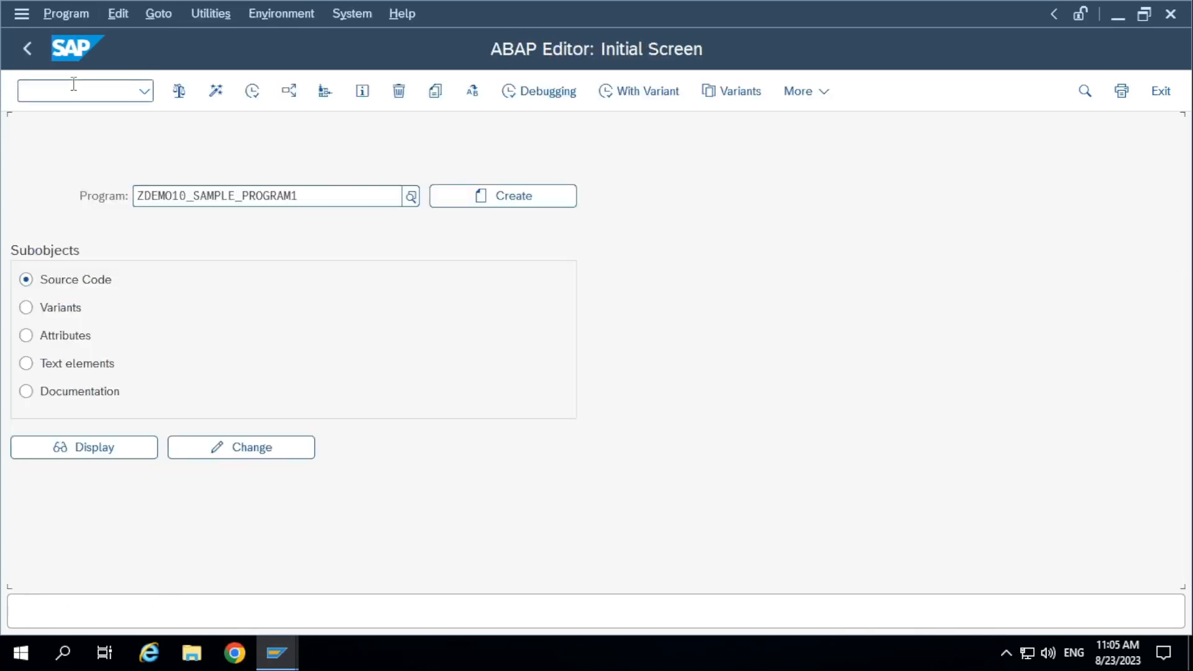
{"action": "left_click", "coordinate": [252, 91]}
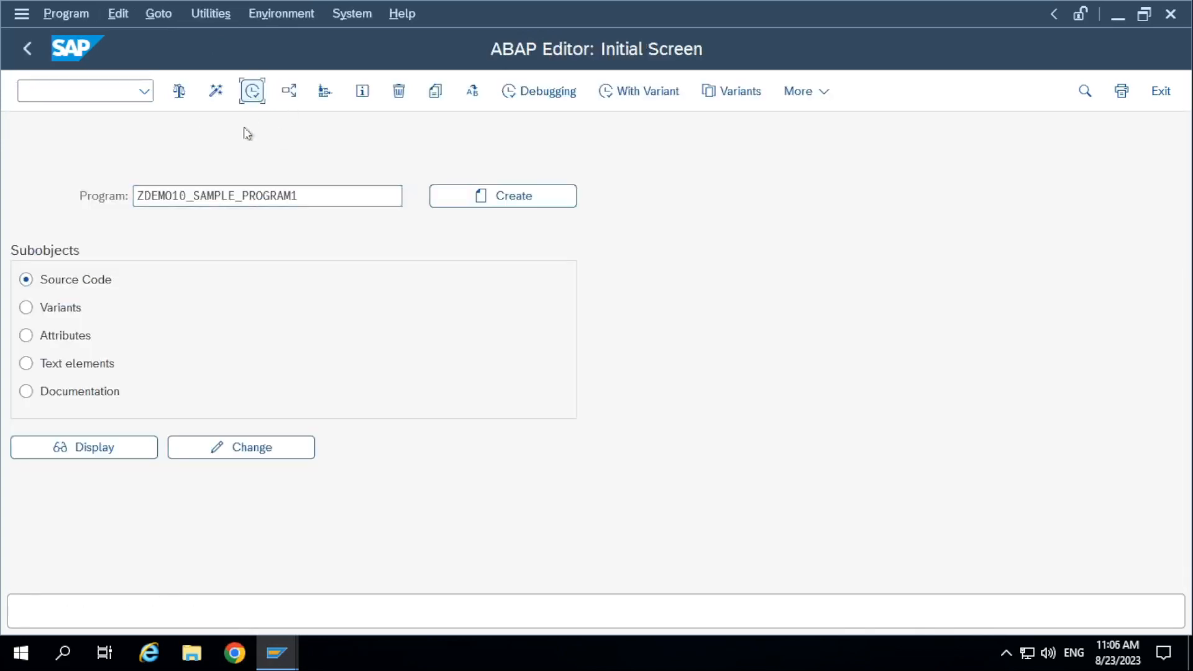
{"action": "left_click", "coordinate": [31, 50]}
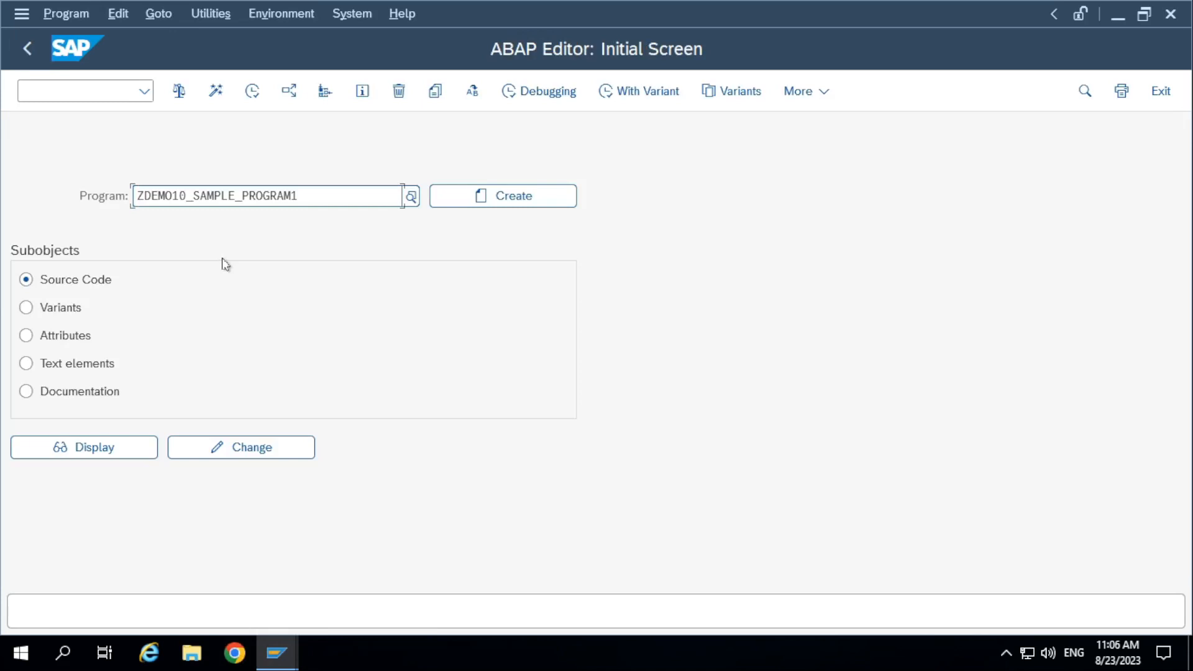
{"action": "left_click", "coordinate": [98, 91]}
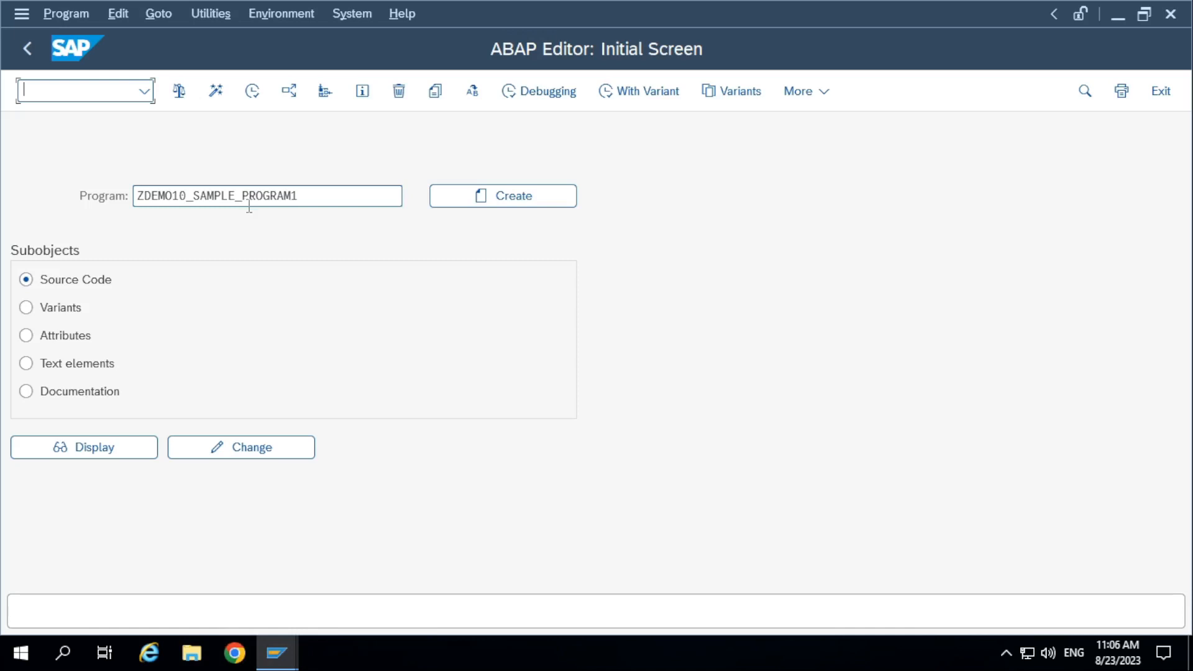
{"action": "left_click", "coordinate": [28, 59]}
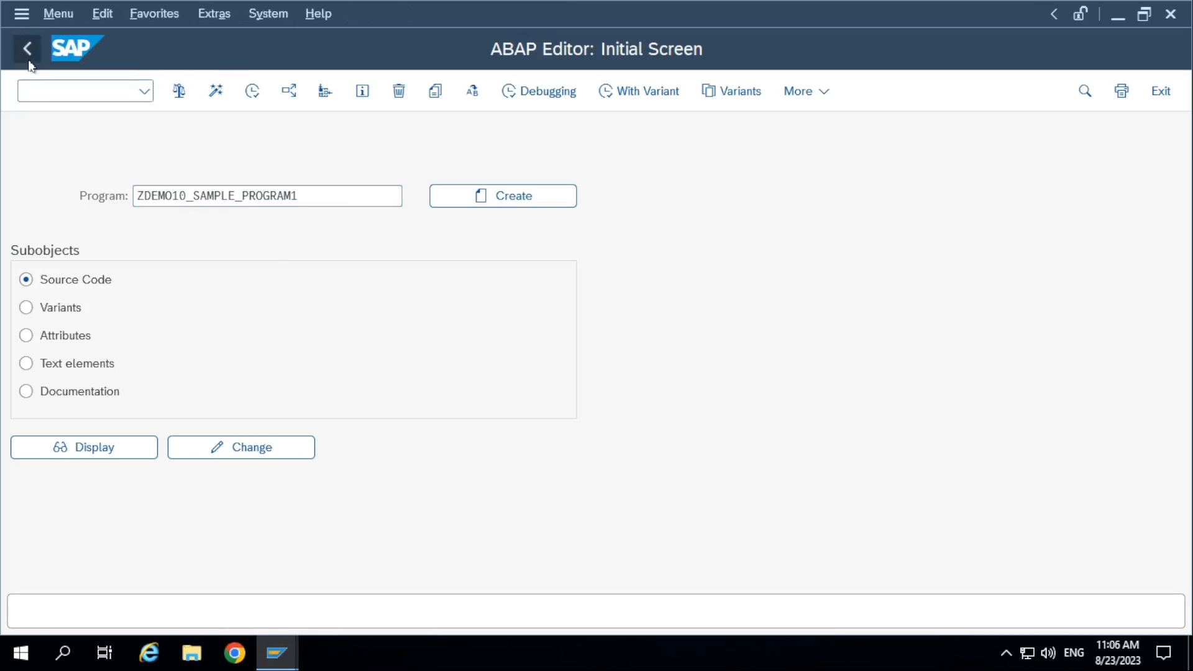
Switch to the Edit Table Views session and start transaction SE11 from it with /nse11.
{"action": "mouse_move", "coordinate": [620, 7]}
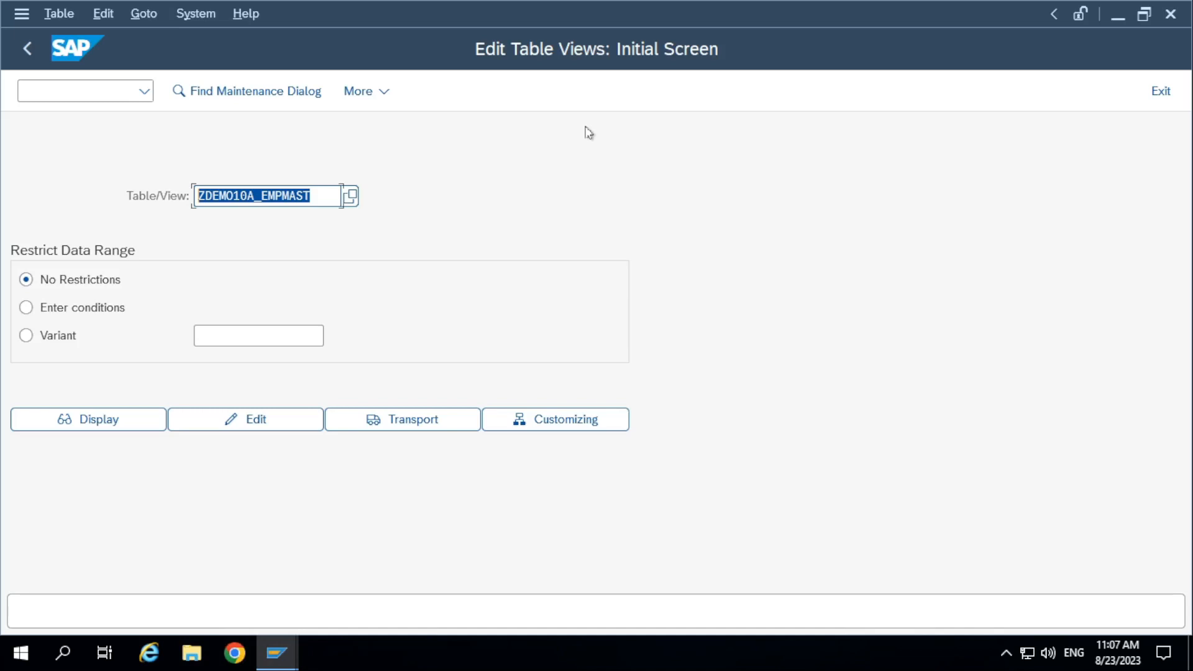
{"action": "left_click", "coordinate": [289, 651]}
{"action": "left_click", "coordinate": [300, 609]}
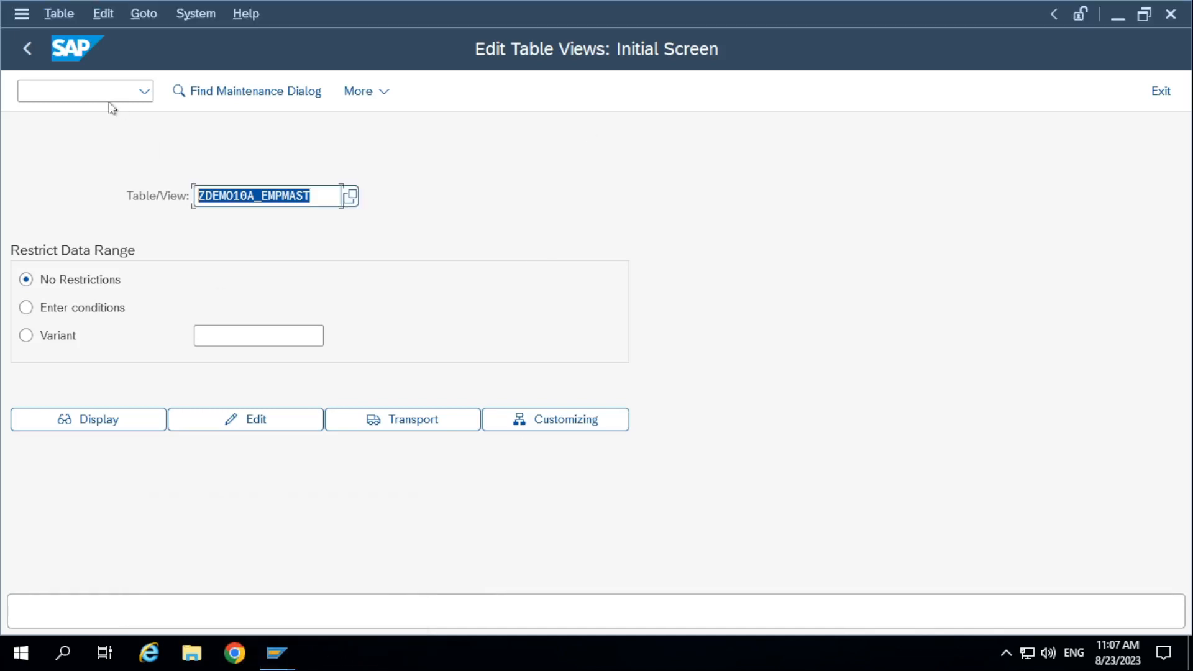
{"action": "left_click", "coordinate": [71, 90]}
{"action": "type", "text": "/nse11"}
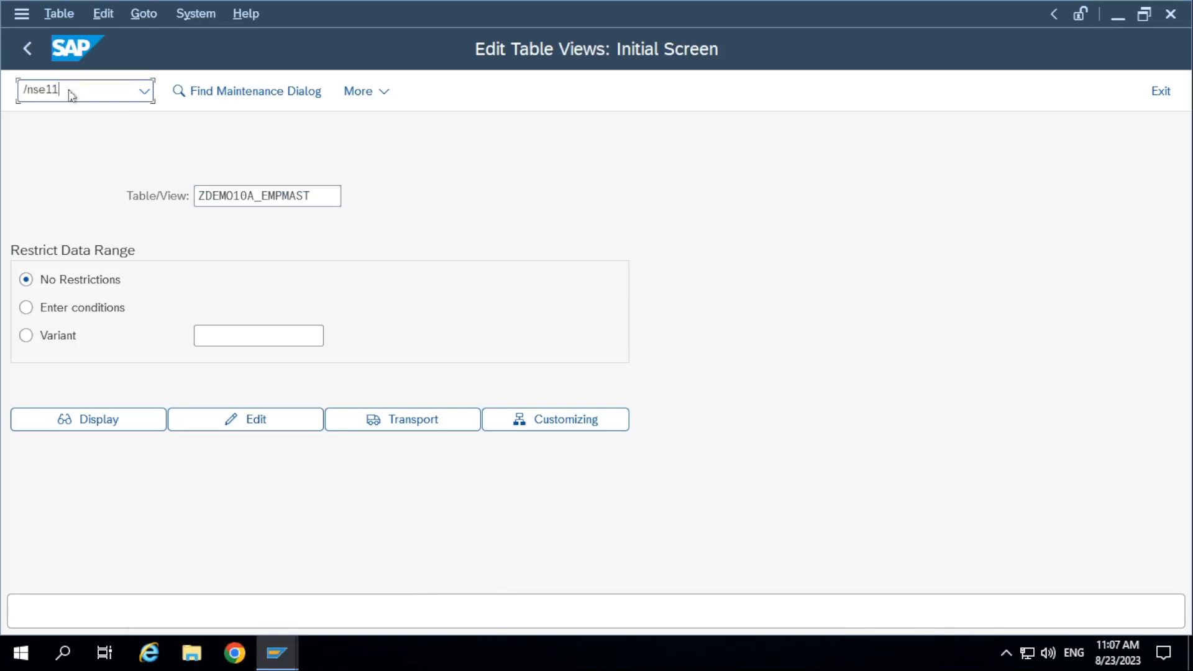
{"action": "key", "text": "Return"}
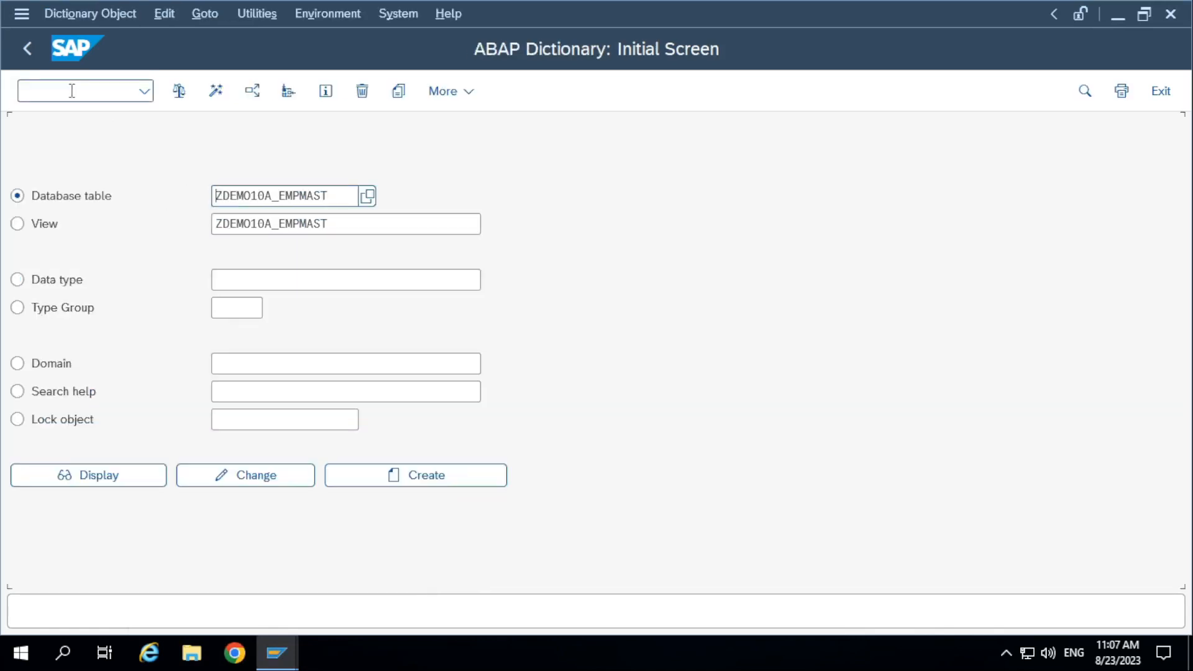
Display table ZDEMO10A_EMPMAST and list its entries without any selection restrictions.
{"action": "left_click", "coordinate": [118, 473]}
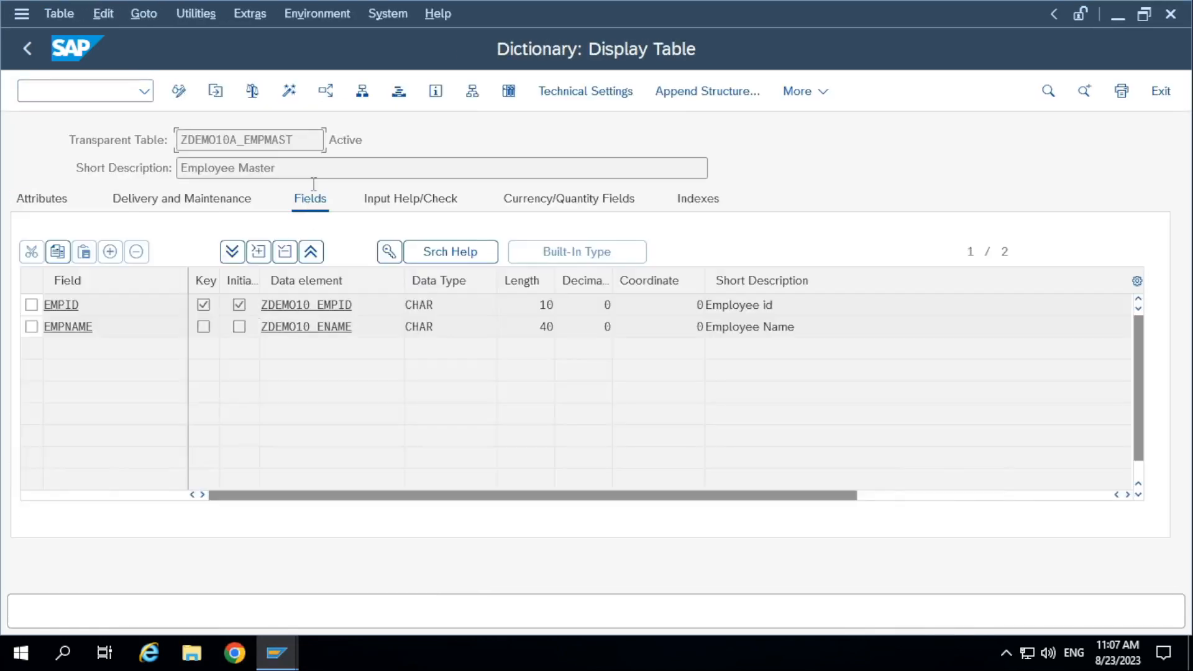
{"action": "left_click", "coordinate": [519, 93]}
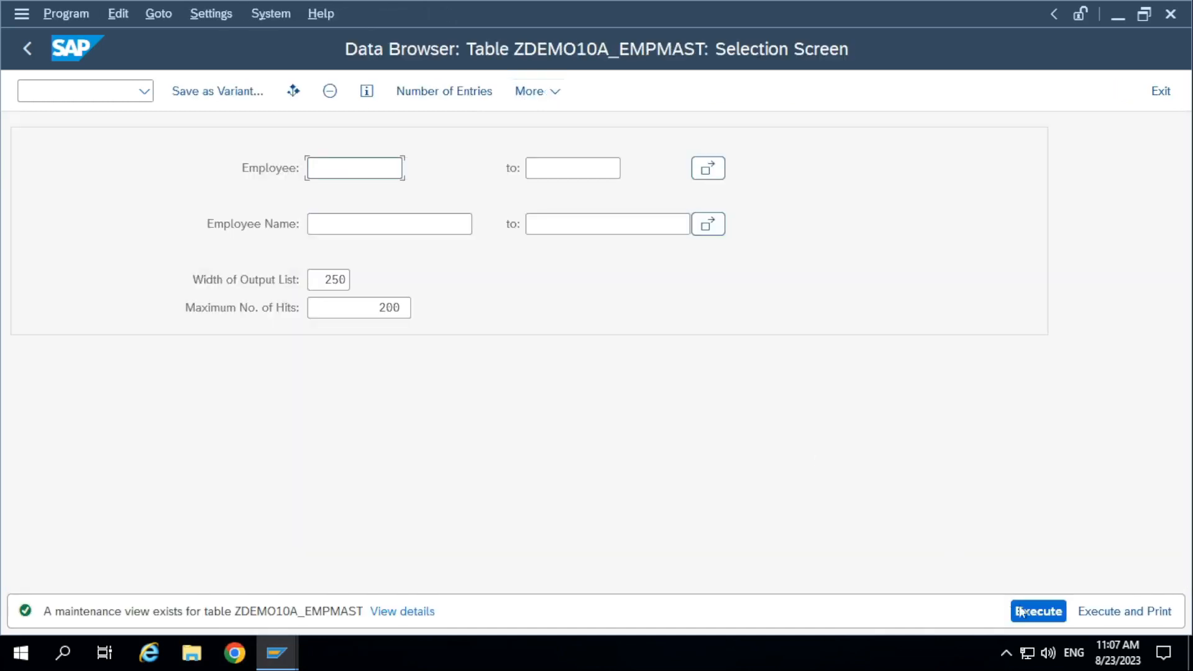
{"action": "left_click", "coordinate": [1036, 613]}
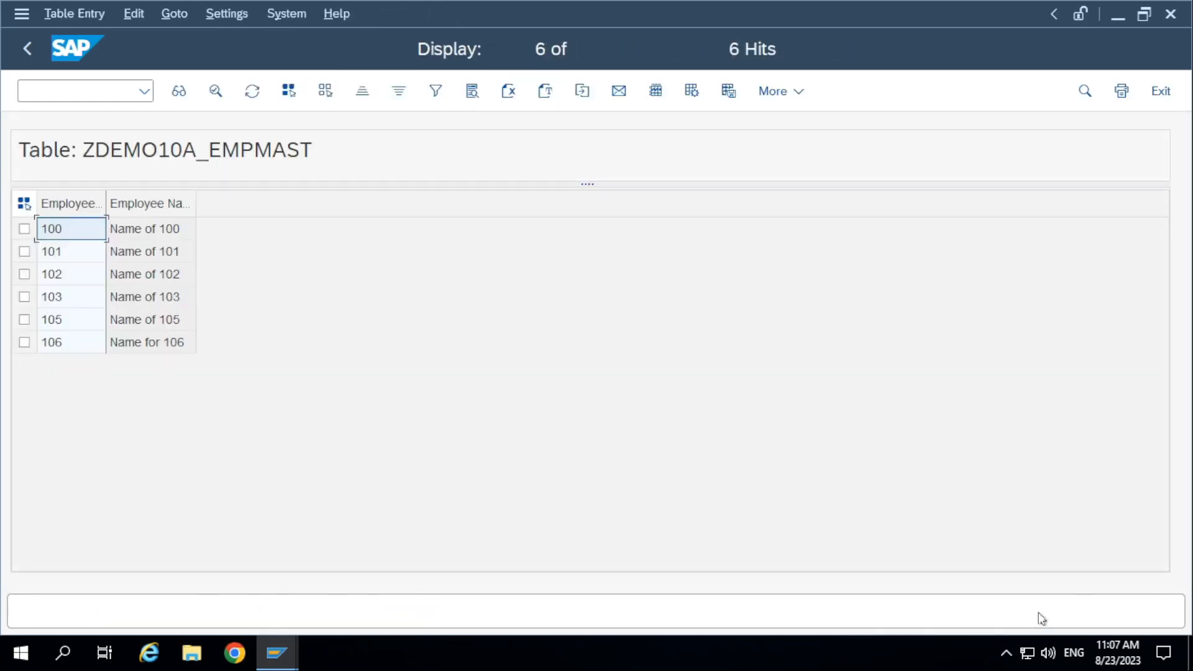
Check which table entry operations are offered for ZDEMO10A_EMPMAST, and mark employees 103 and 100 before selecting all entries.
{"action": "left_click", "coordinate": [70, 19]}
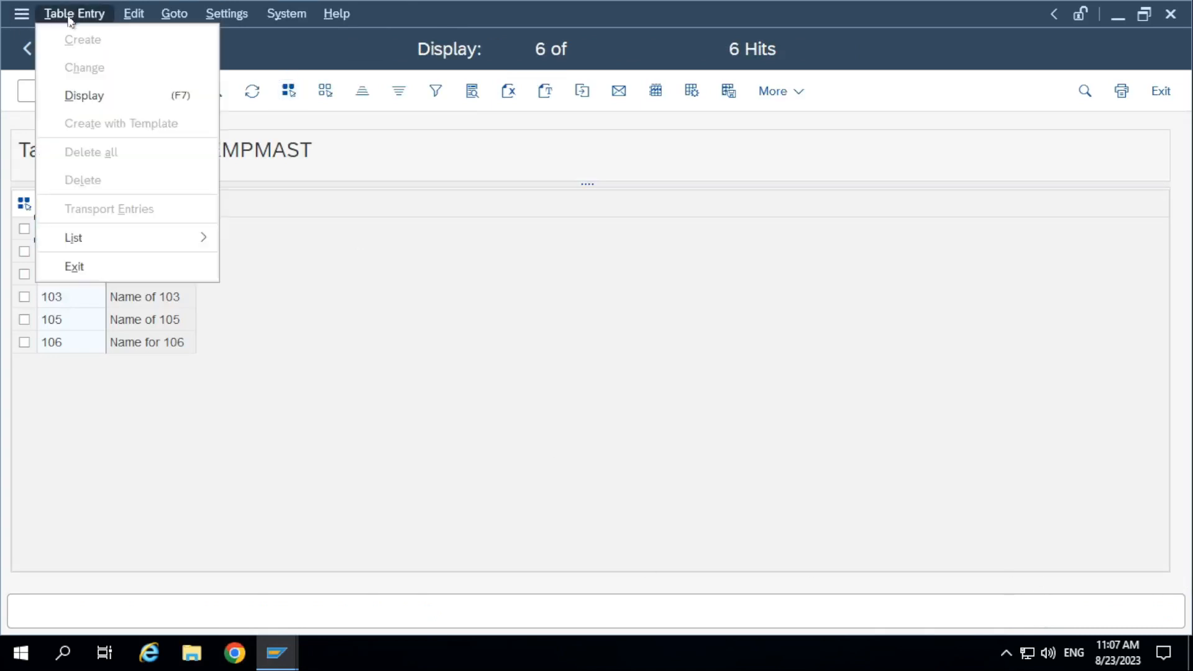
{"action": "left_click", "coordinate": [242, 306]}
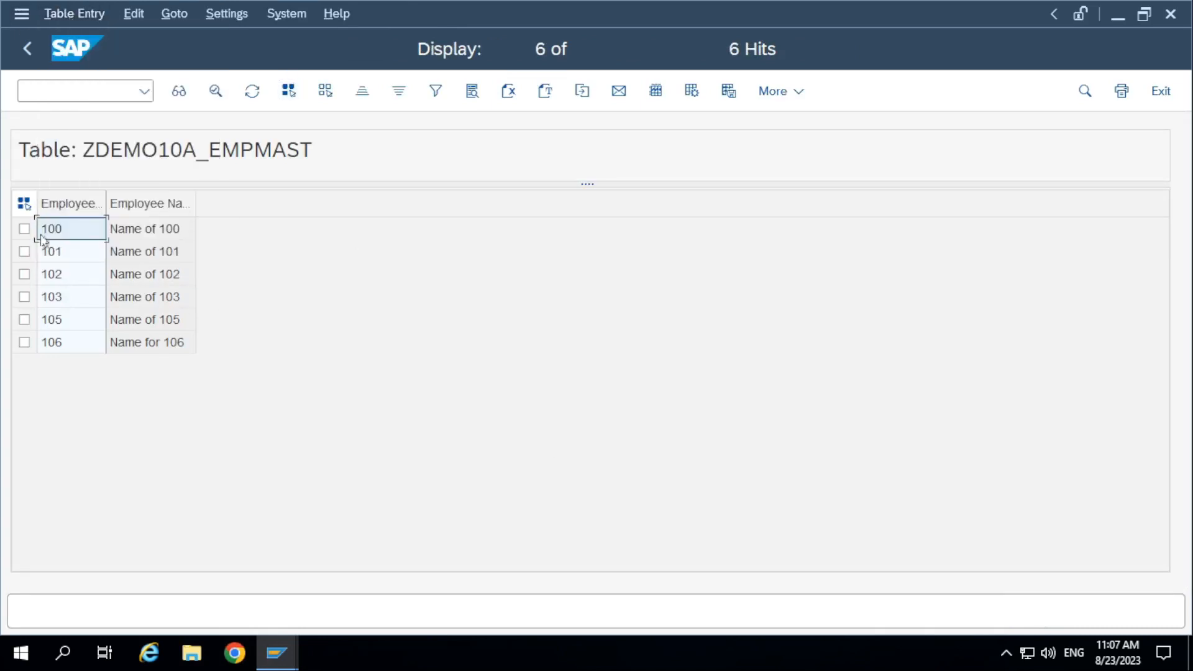
{"action": "left_click", "coordinate": [24, 296]}
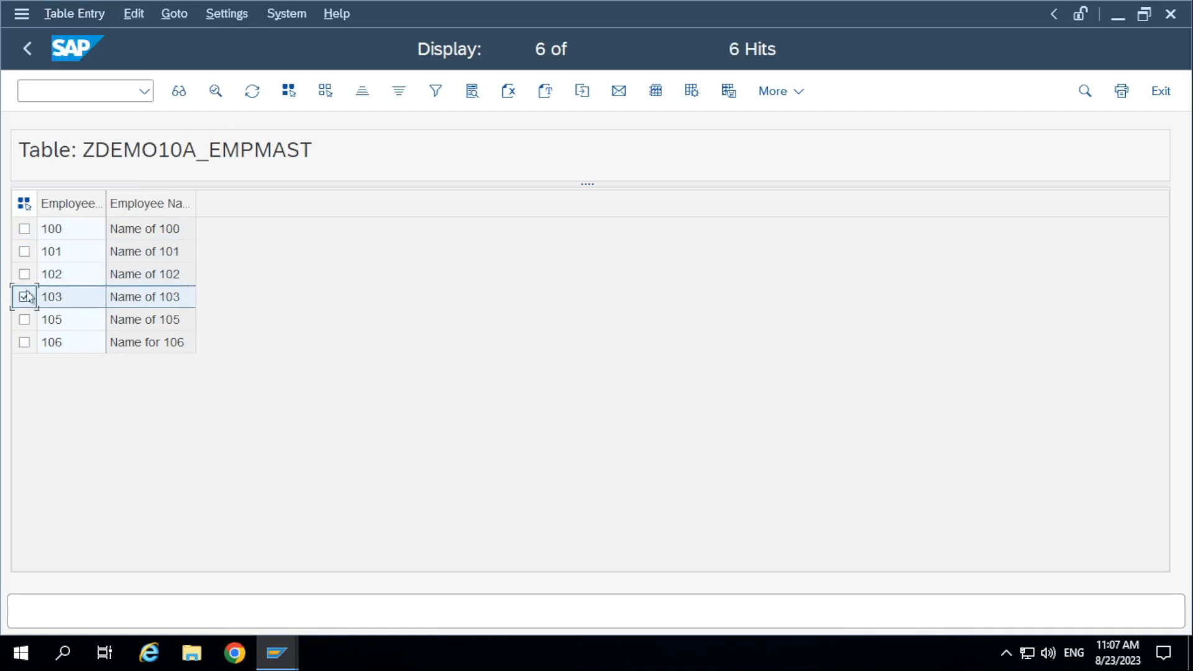
{"action": "left_click", "coordinate": [24, 230]}
{"action": "left_click", "coordinate": [24, 203]}
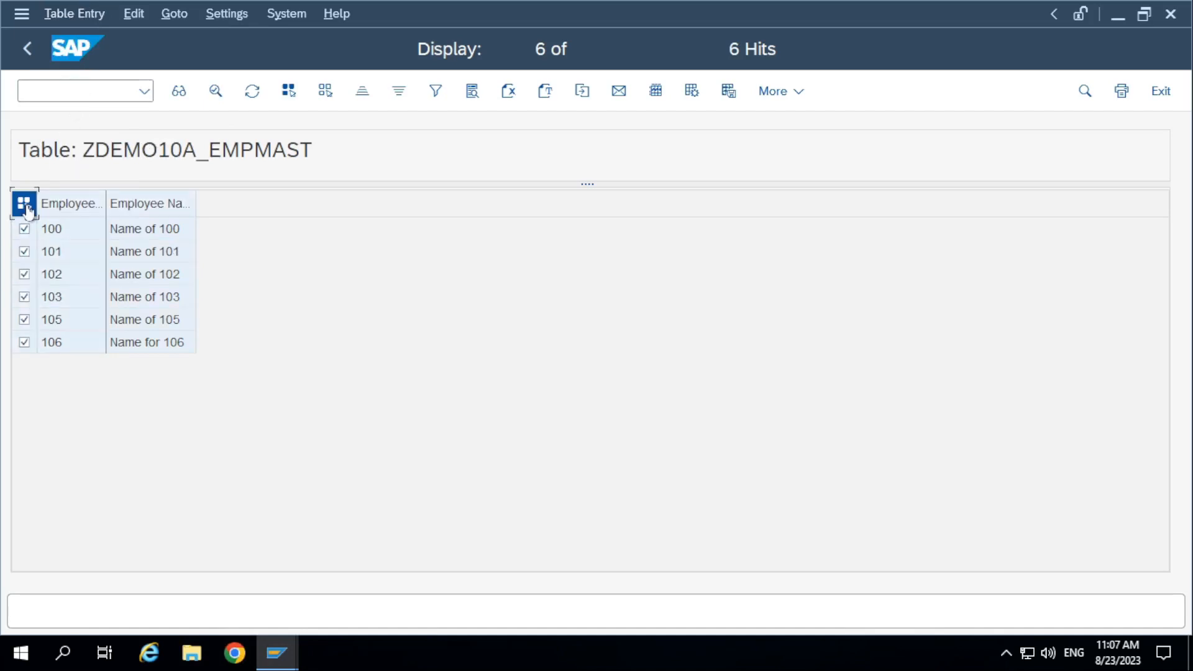
Check which table entry operations are offered with all entries selected, and return to the data browser's selection screen.
{"action": "left_click", "coordinate": [78, 13]}
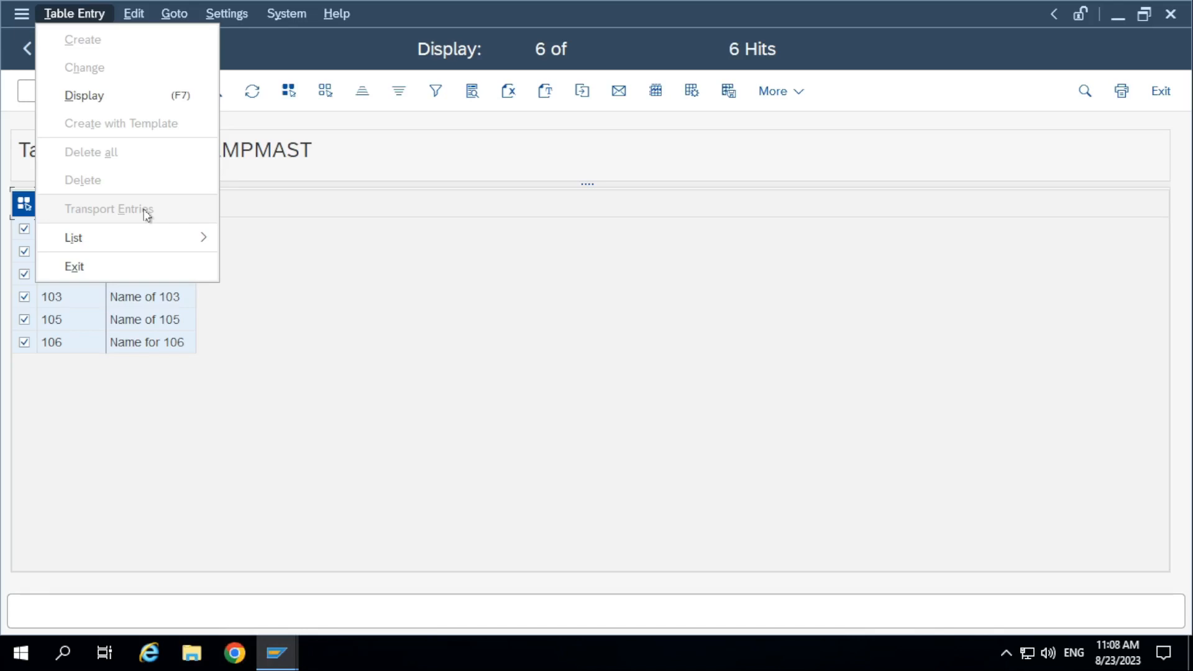
{"action": "left_click", "coordinate": [375, 230]}
{"action": "left_click", "coordinate": [34, 48]}
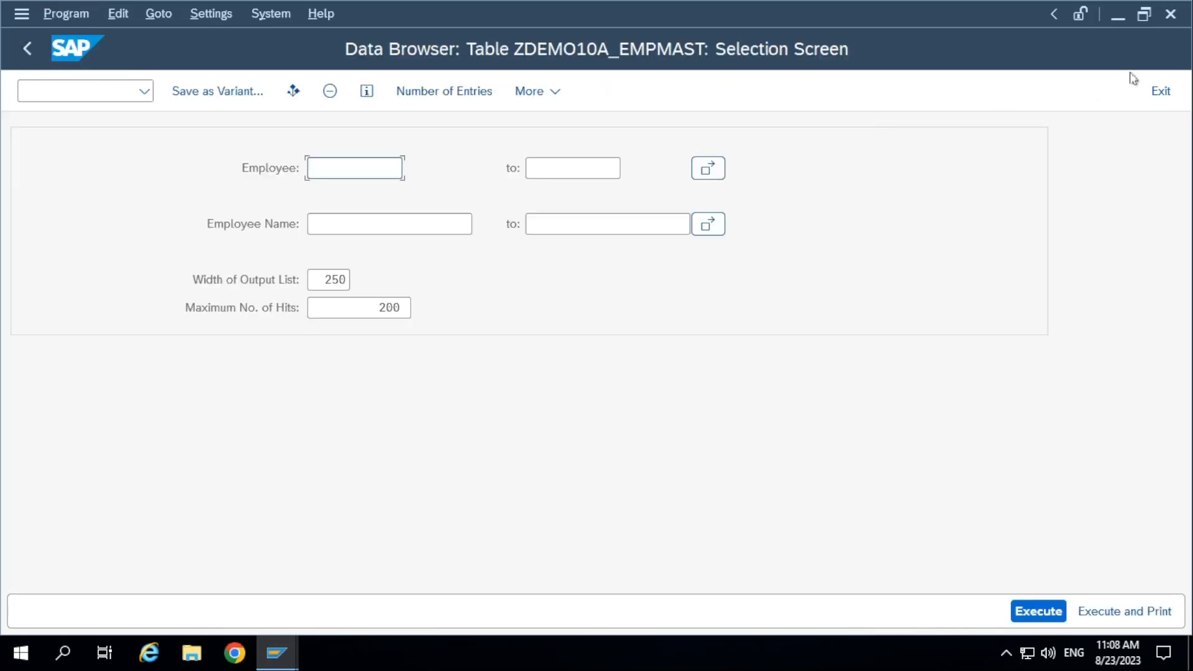
Close the SAP session, confirming the log-off, and minimize the SAP Logon window to show the remote desktop.
{"action": "left_click", "coordinate": [1170, 14]}
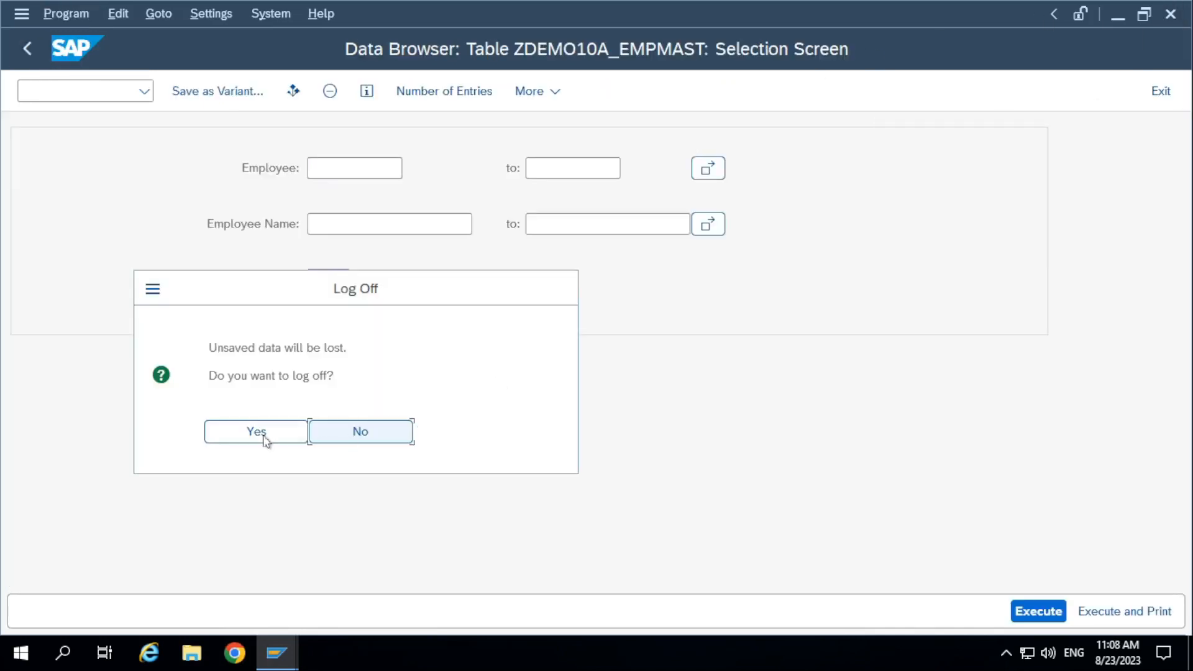
{"action": "left_click", "coordinate": [265, 436]}
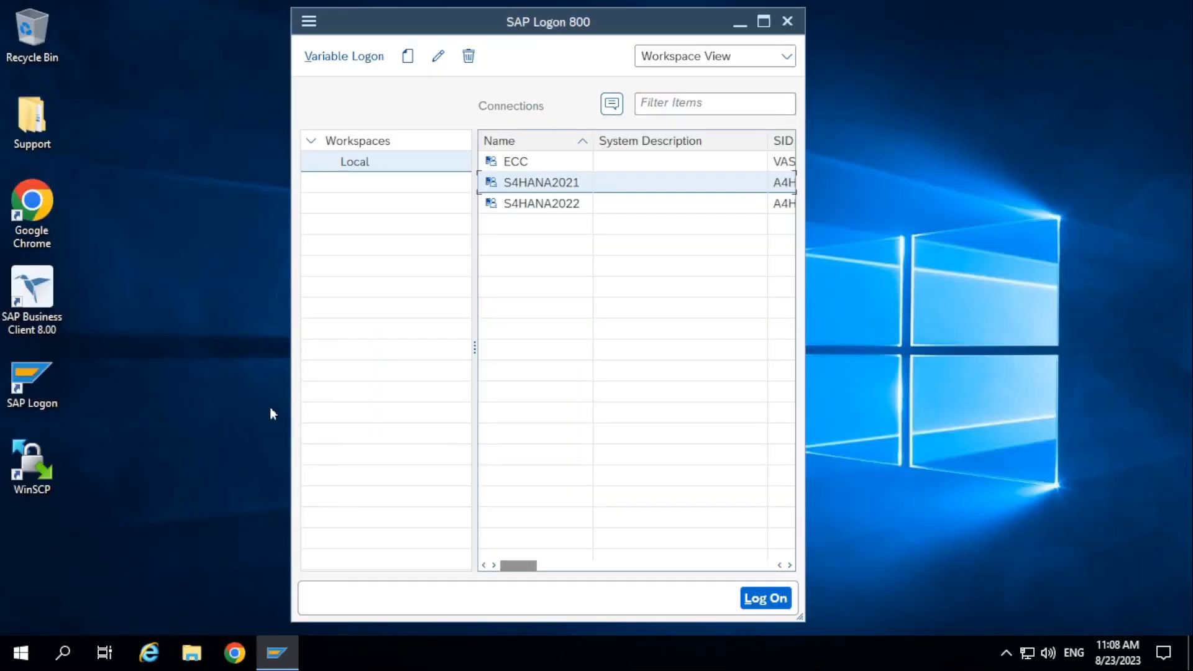
{"action": "left_click", "coordinate": [764, 22]}
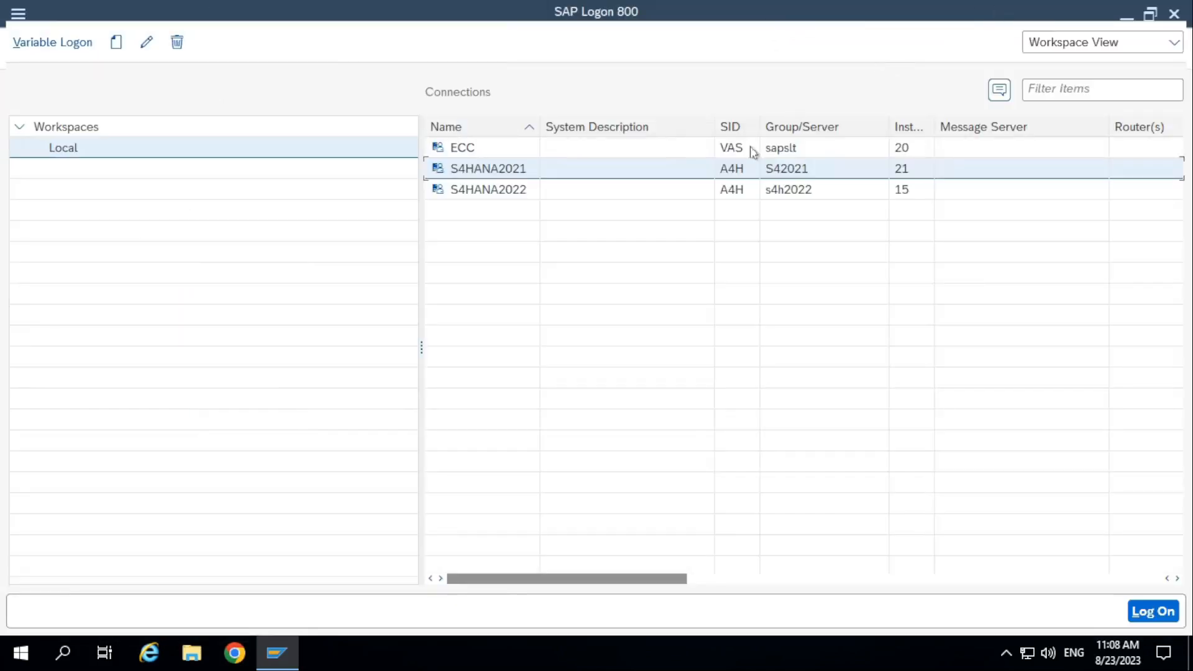
{"action": "left_click", "coordinate": [1125, 24]}
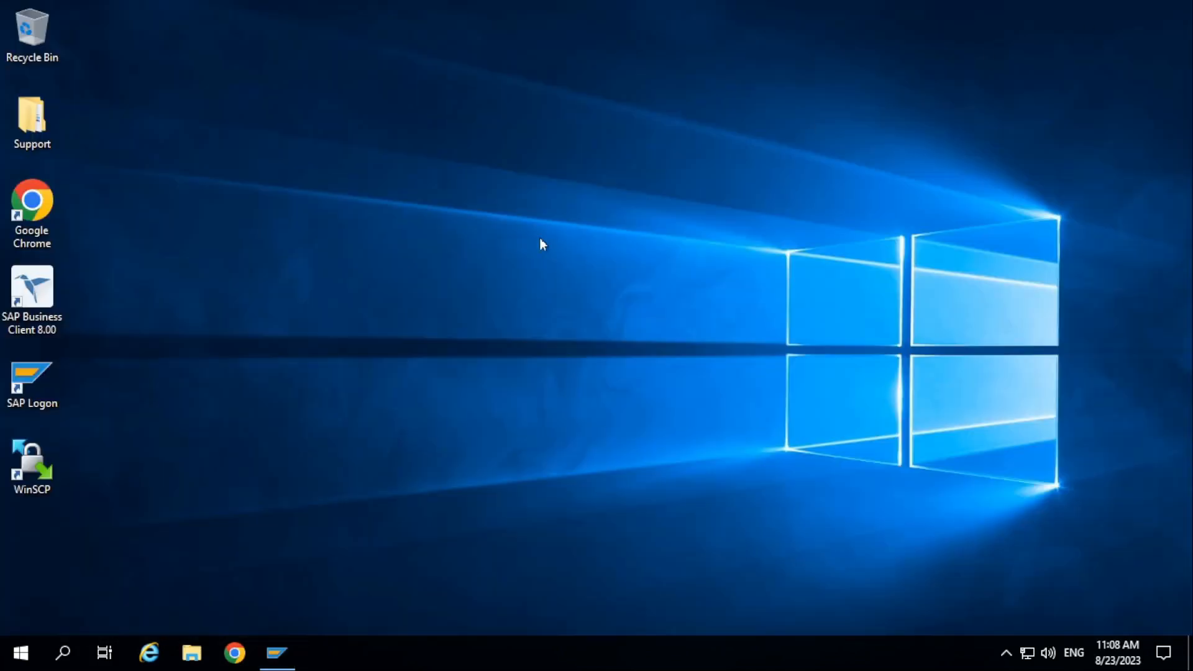
{"action": "left_click", "coordinate": [790, 10]}
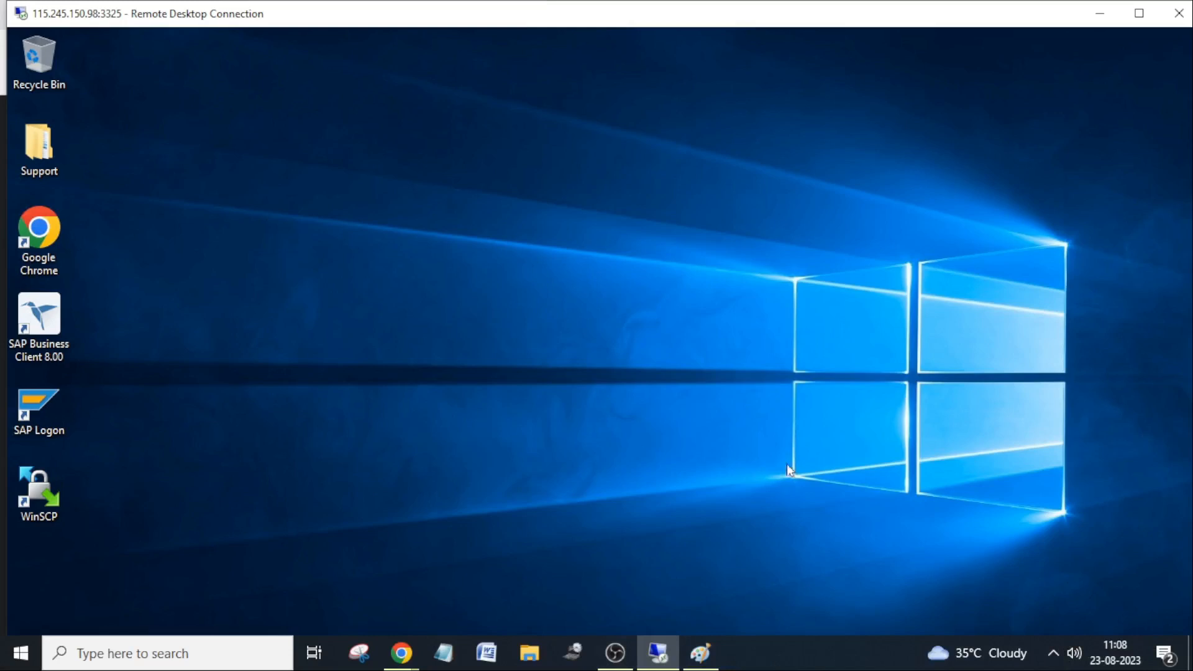
{"action": "left_click", "coordinate": [1022, 652]}
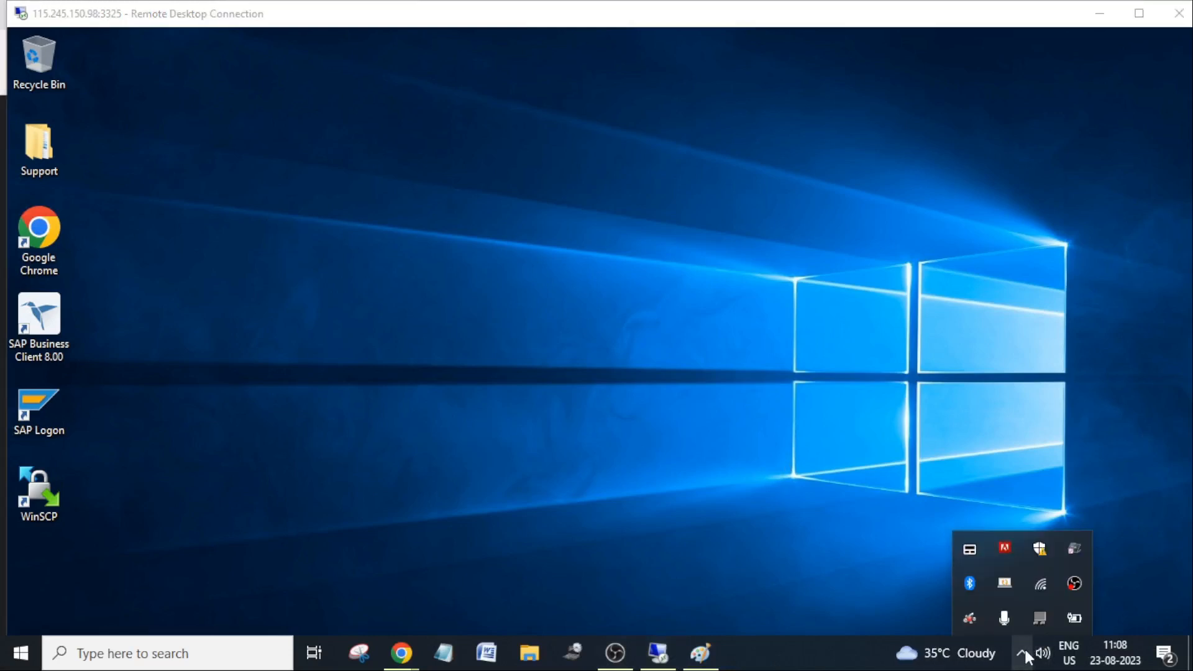